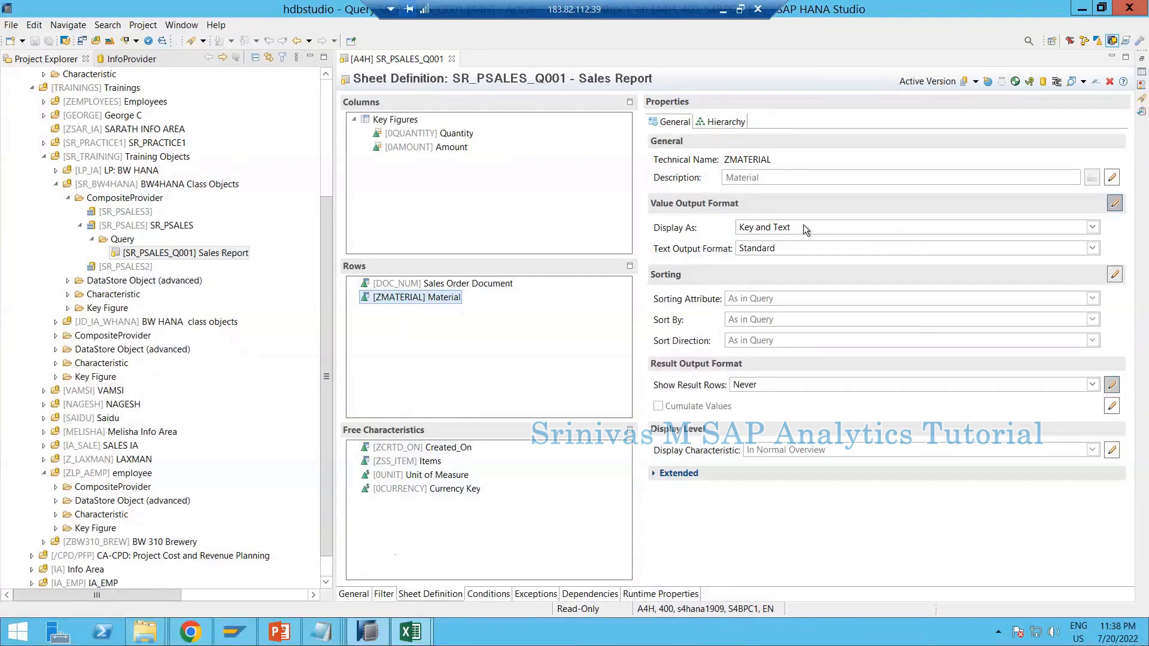
Review the Display As options for the Material characteristic and the query's default filter values
{"action": "left_click", "coordinate": [767, 231]}
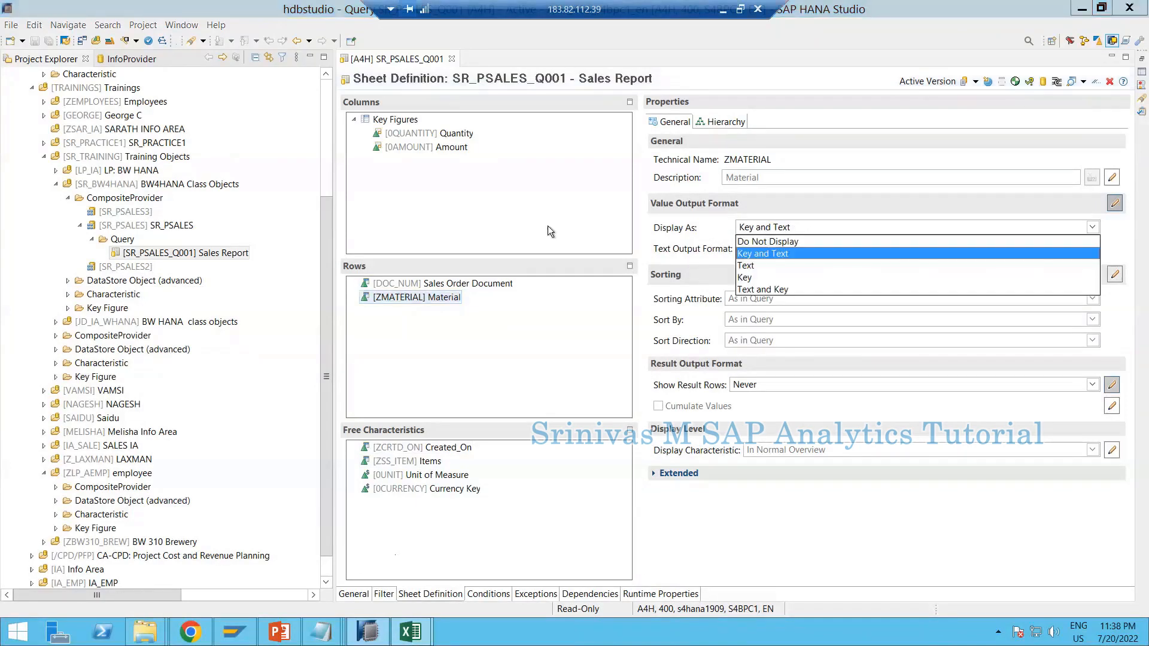
{"action": "left_click", "coordinate": [544, 213]}
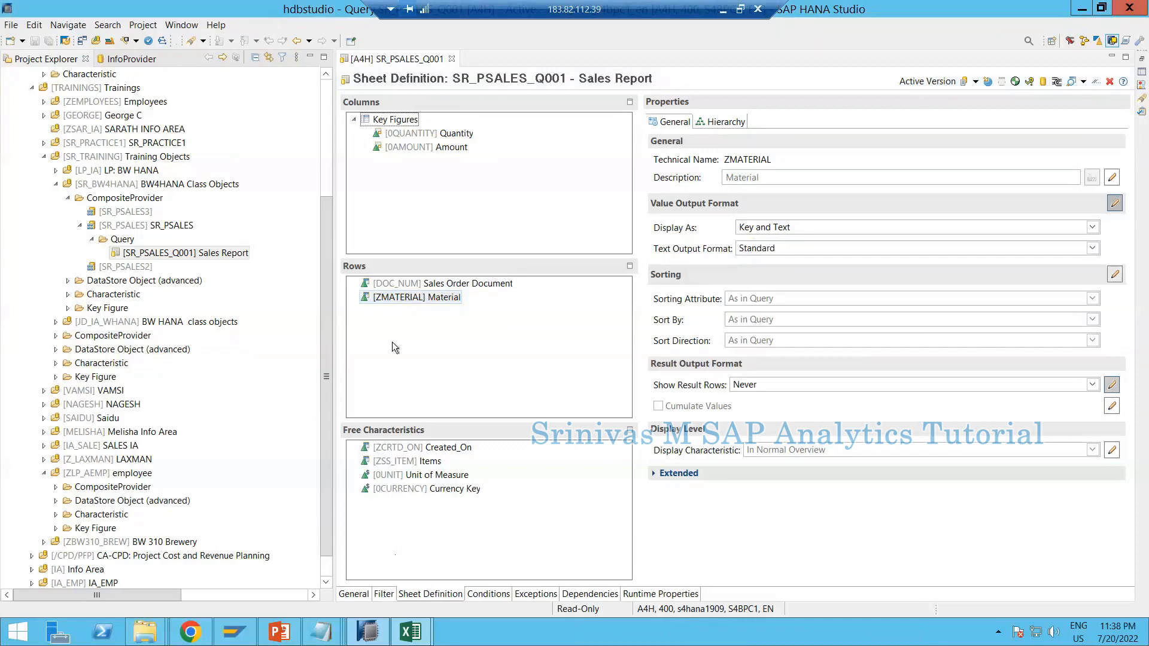
{"action": "left_click", "coordinate": [384, 595]}
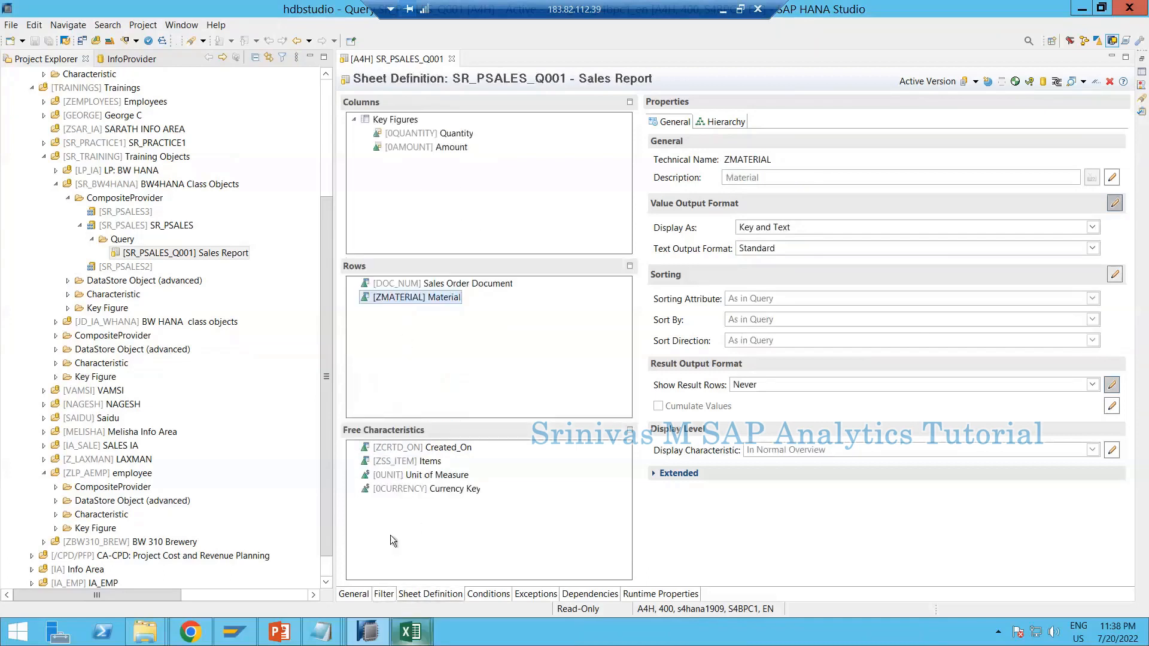
{"action": "left_click", "coordinate": [499, 462]}
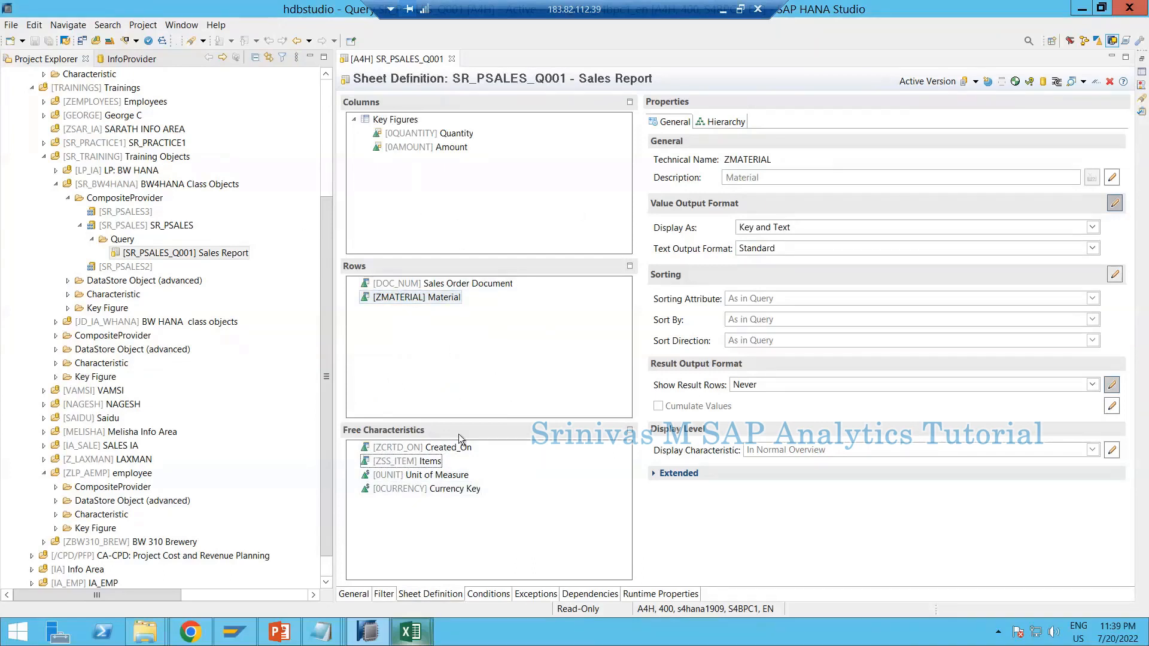
{"action": "left_click", "coordinate": [383, 594]}
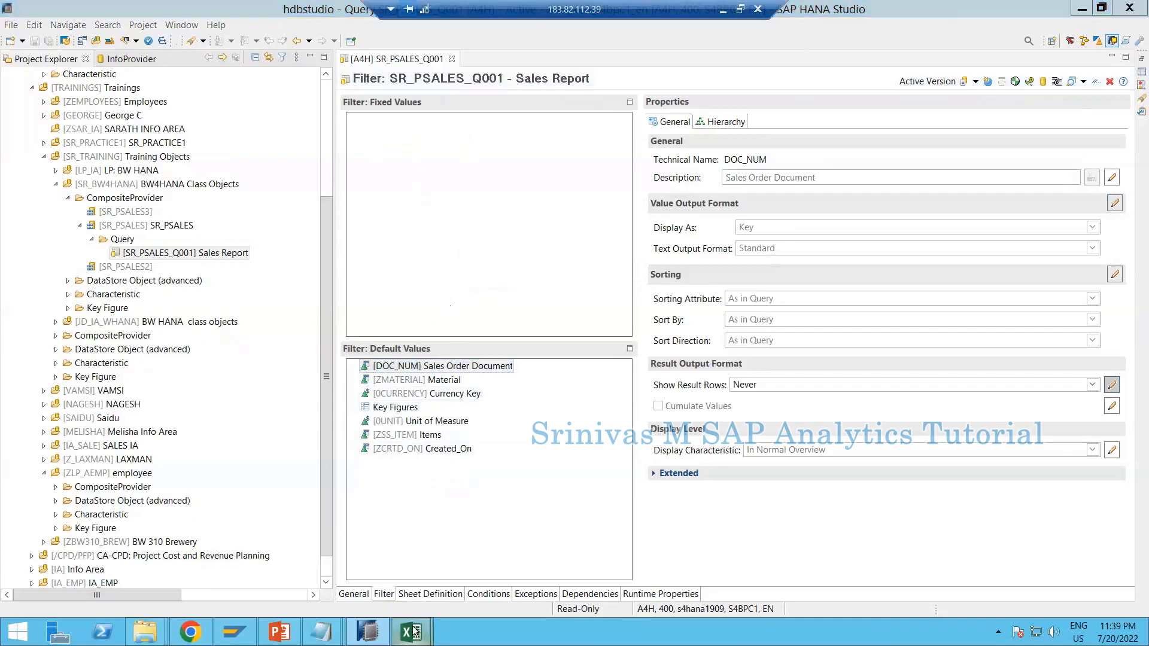
Switch to the Book1 workbook in Excel and review the Sales Report results on Sheet5 and Sheet3
{"action": "mouse_move", "coordinate": [413, 631]}
{"action": "left_click", "coordinate": [348, 503]}
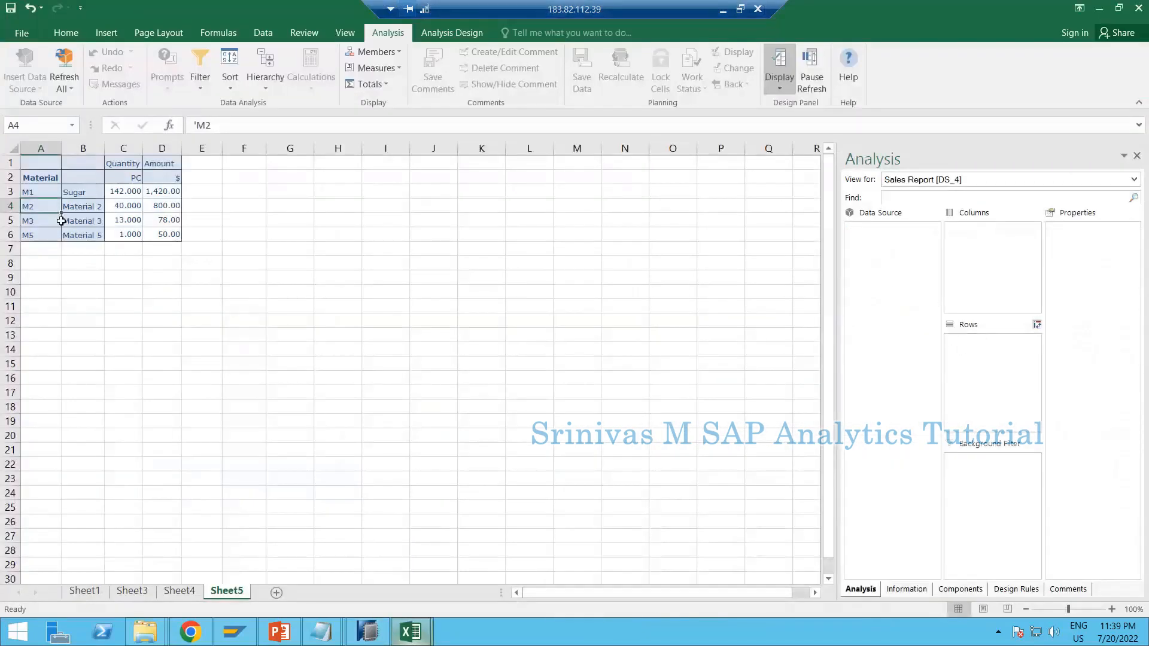
{"action": "left_click", "coordinate": [58, 193]}
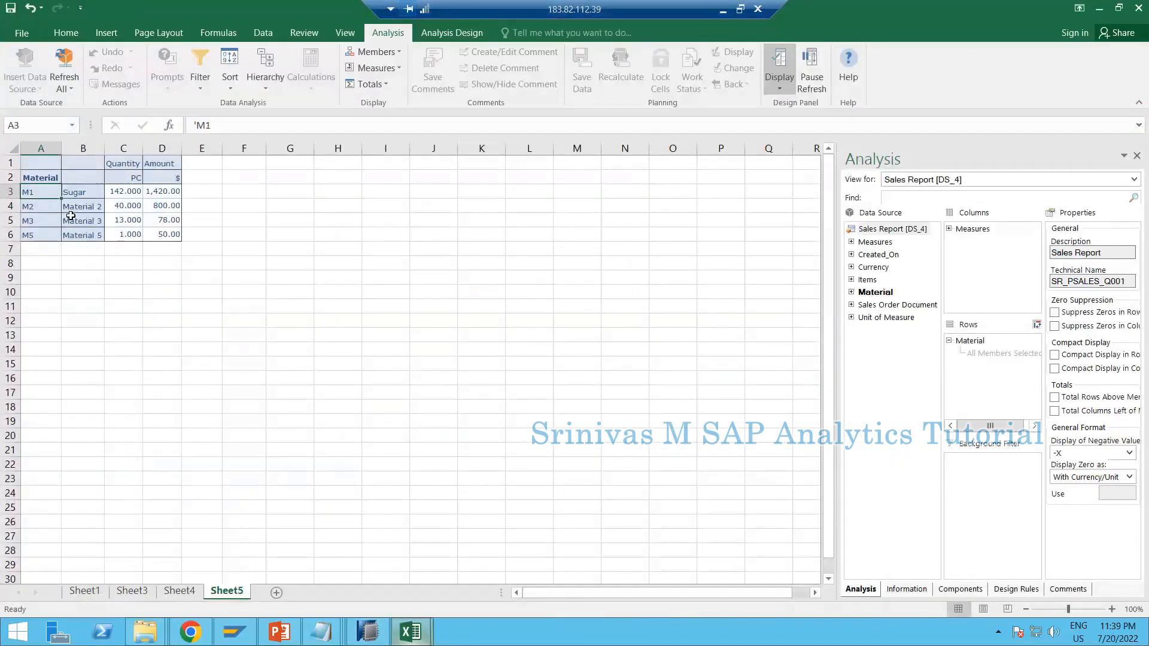
{"action": "left_click", "coordinate": [130, 591]}
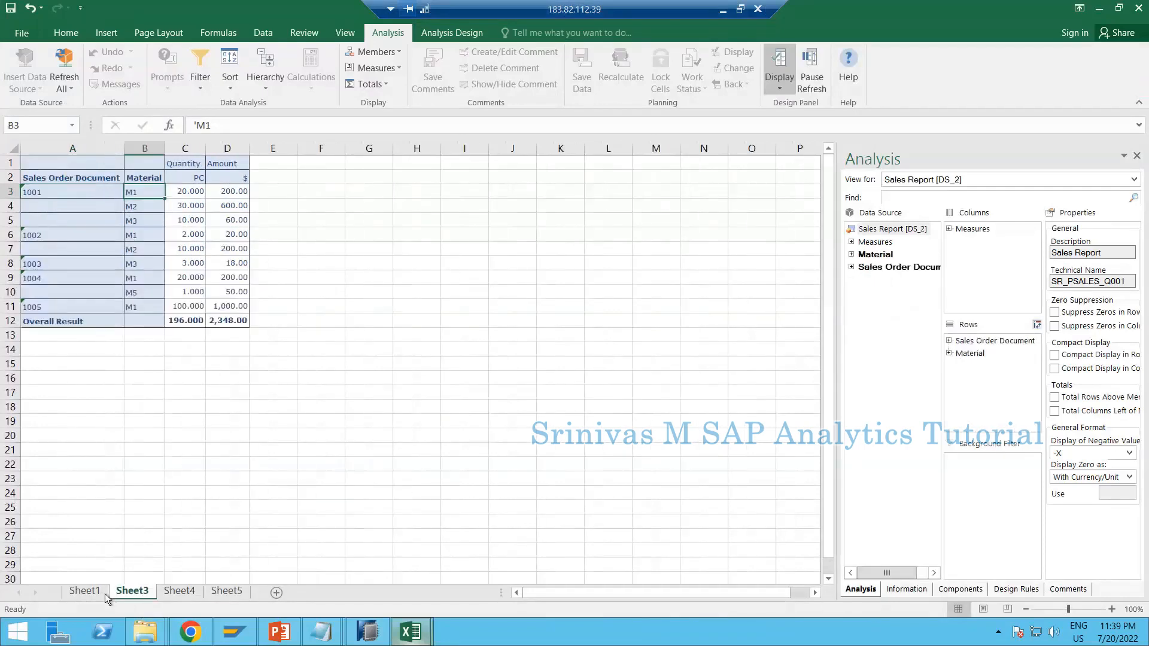
Check the query's sheet definition in HANA Studio and add a new worksheet to the Book1 workbook in Excel
{"action": "left_click", "coordinate": [377, 634]}
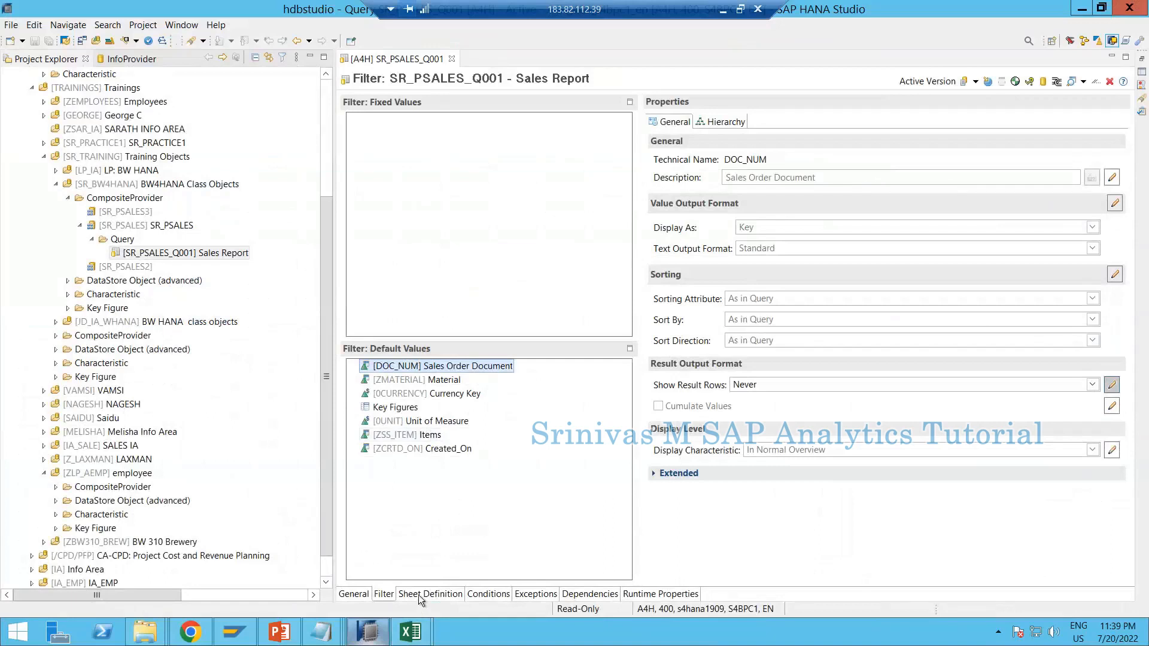
{"action": "left_click", "coordinate": [418, 594]}
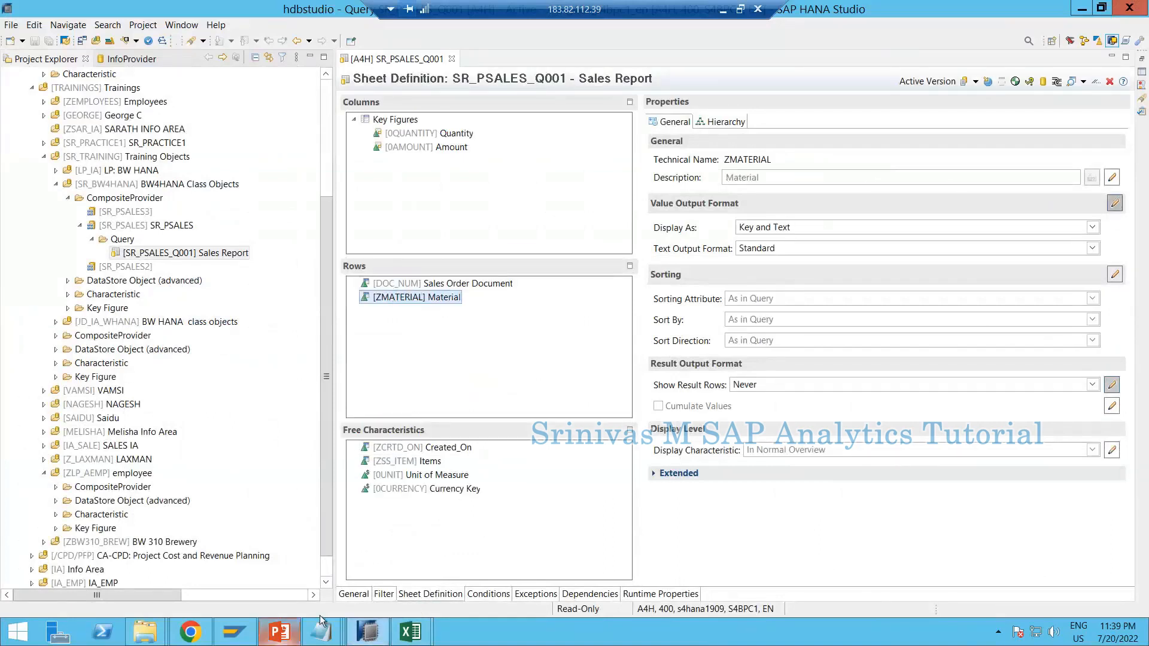
{"action": "mouse_move", "coordinate": [413, 633]}
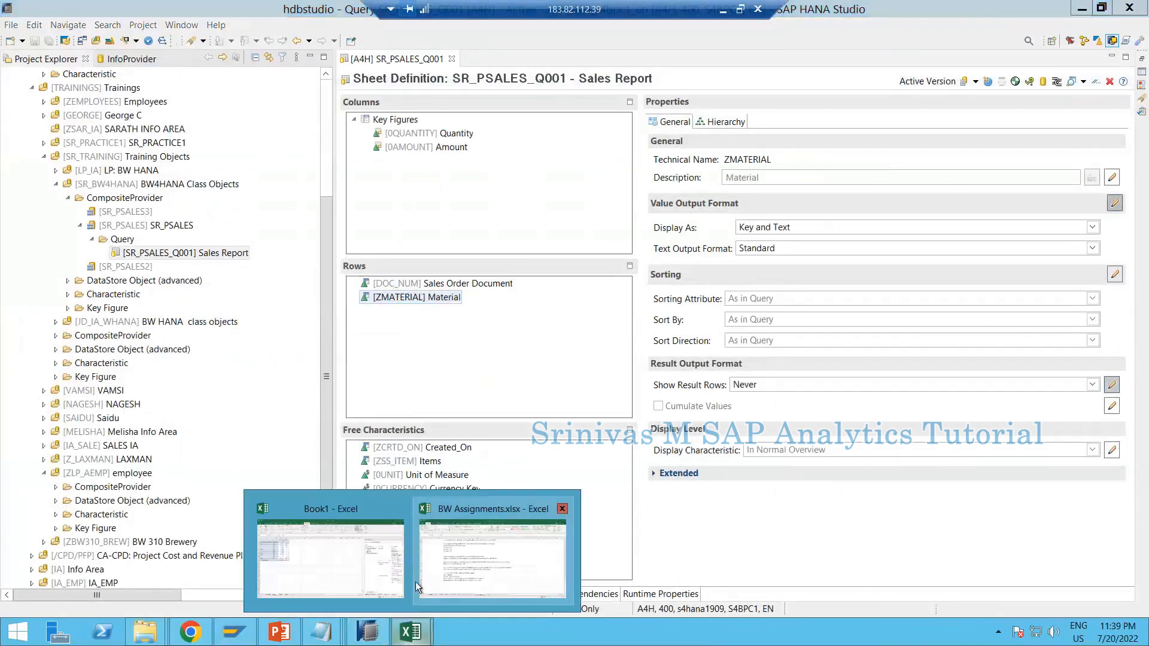
{"action": "left_click", "coordinate": [331, 565]}
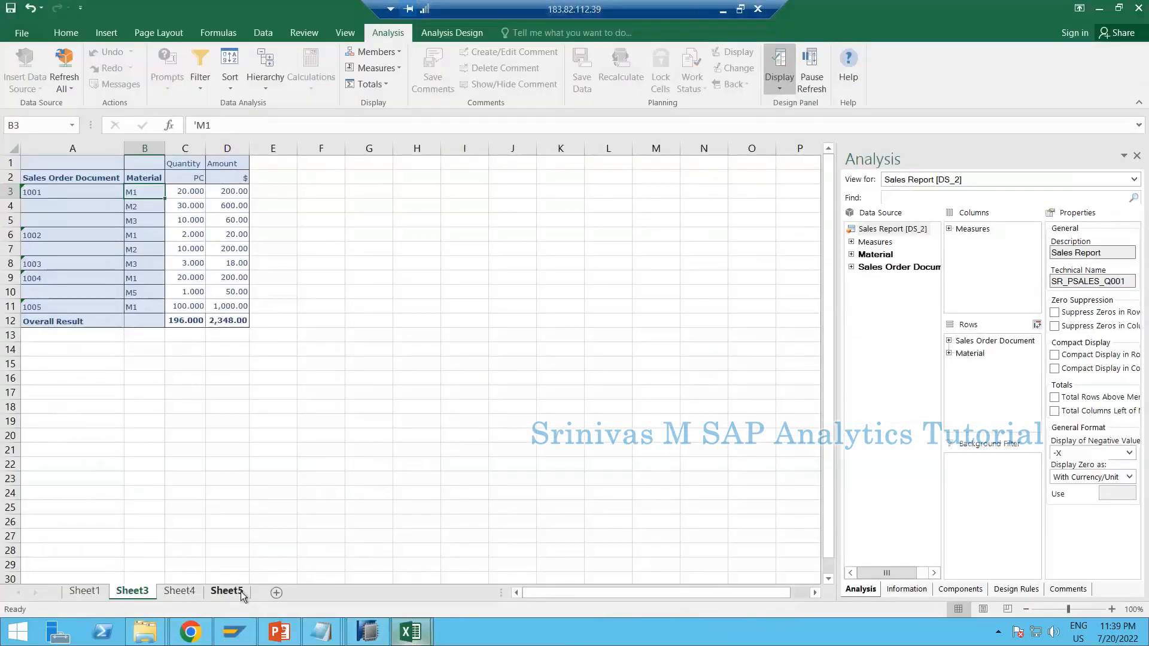
{"action": "left_click", "coordinate": [275, 593]}
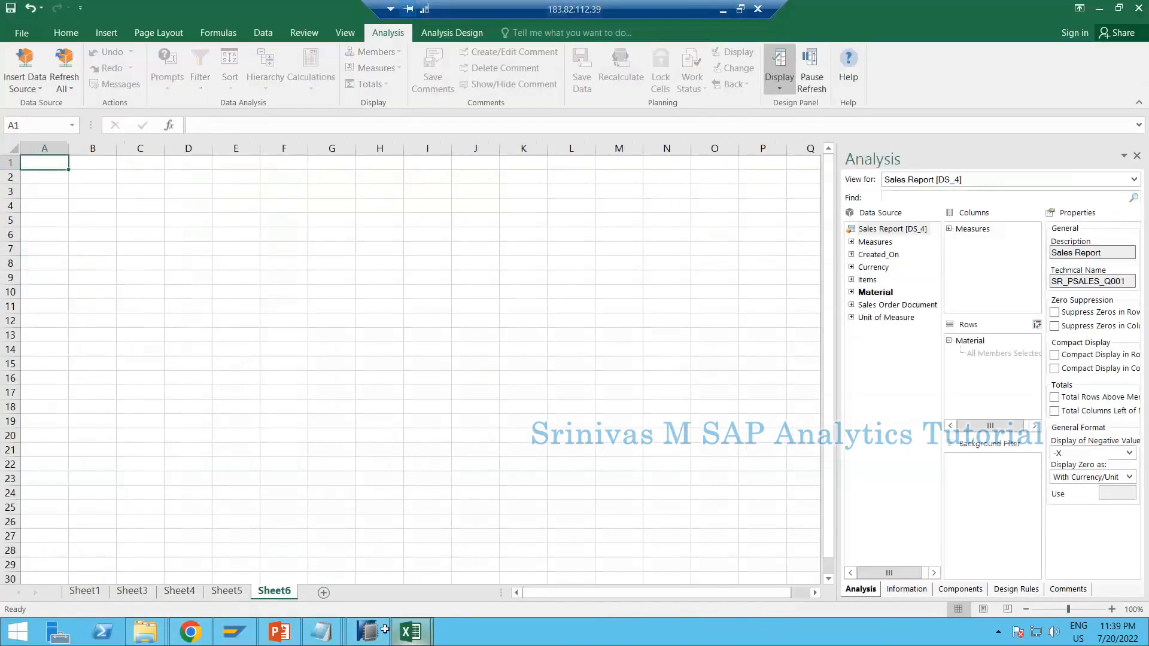
Switch to HANA Studio and look up the Sales Report query's technical name in its general settings
{"action": "mouse_move", "coordinate": [369, 631]}
{"action": "left_click", "coordinate": [360, 549]}
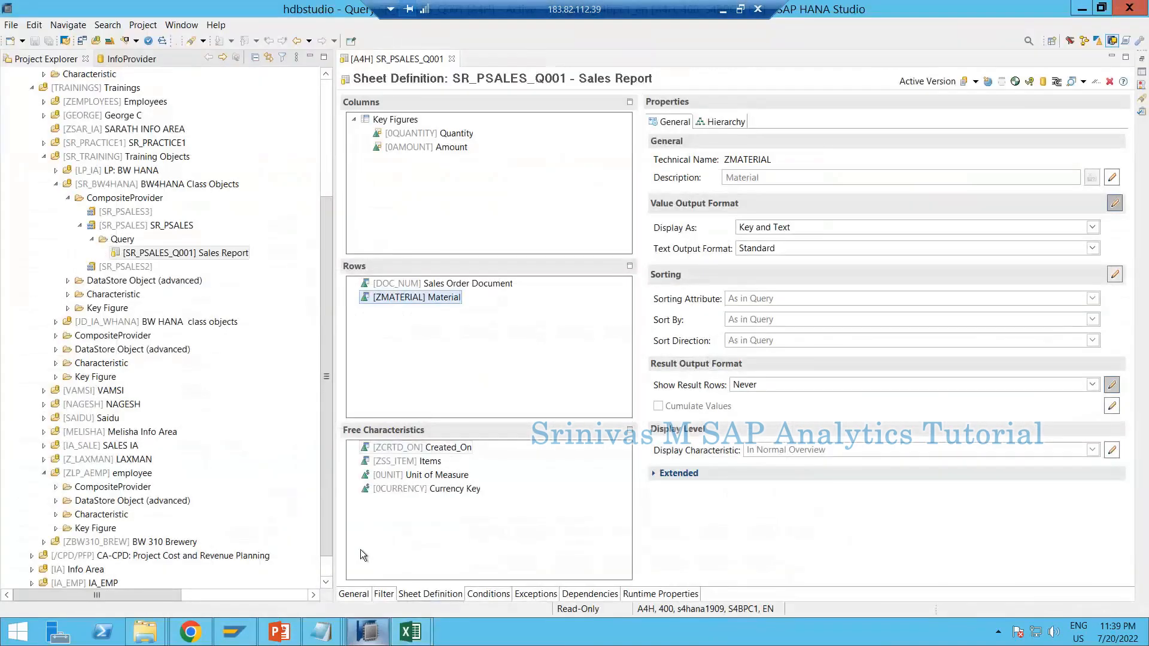
{"action": "left_click", "coordinate": [354, 596]}
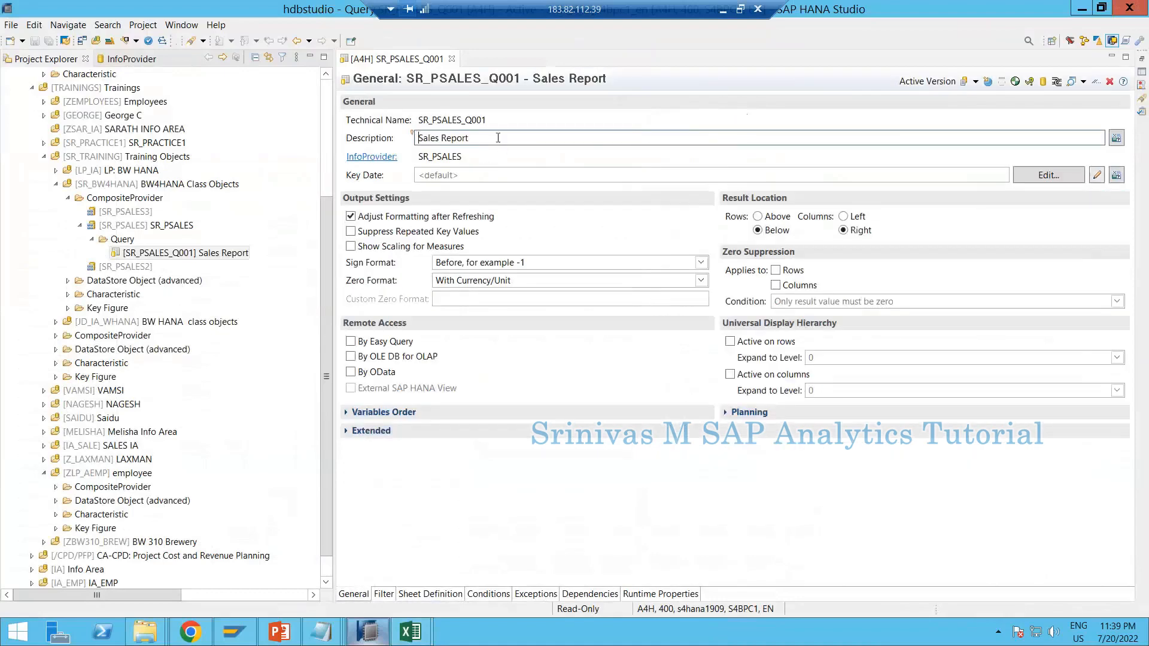
{"action": "left_click_drag", "start_coordinate": [487, 120], "coordinate": [417, 120]}
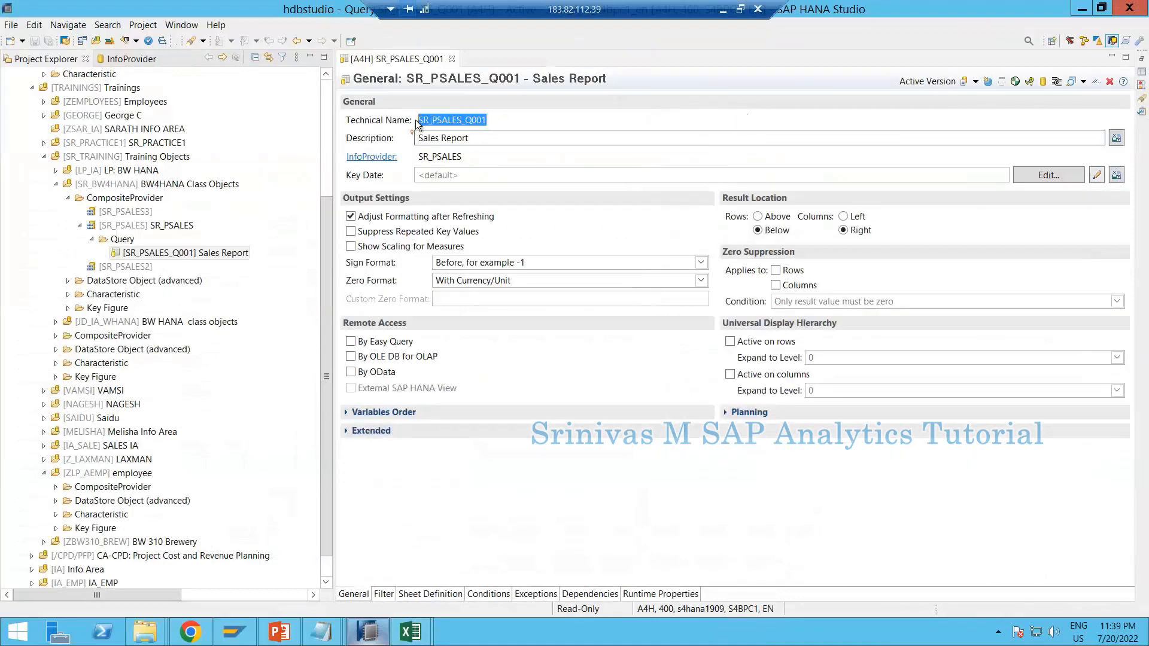
Insert the Sales Report query SR_PSALES_Q001 as an analysis data source at cell A1 of Sheet6 in the Book1 workbook
{"action": "left_click", "coordinate": [412, 630]}
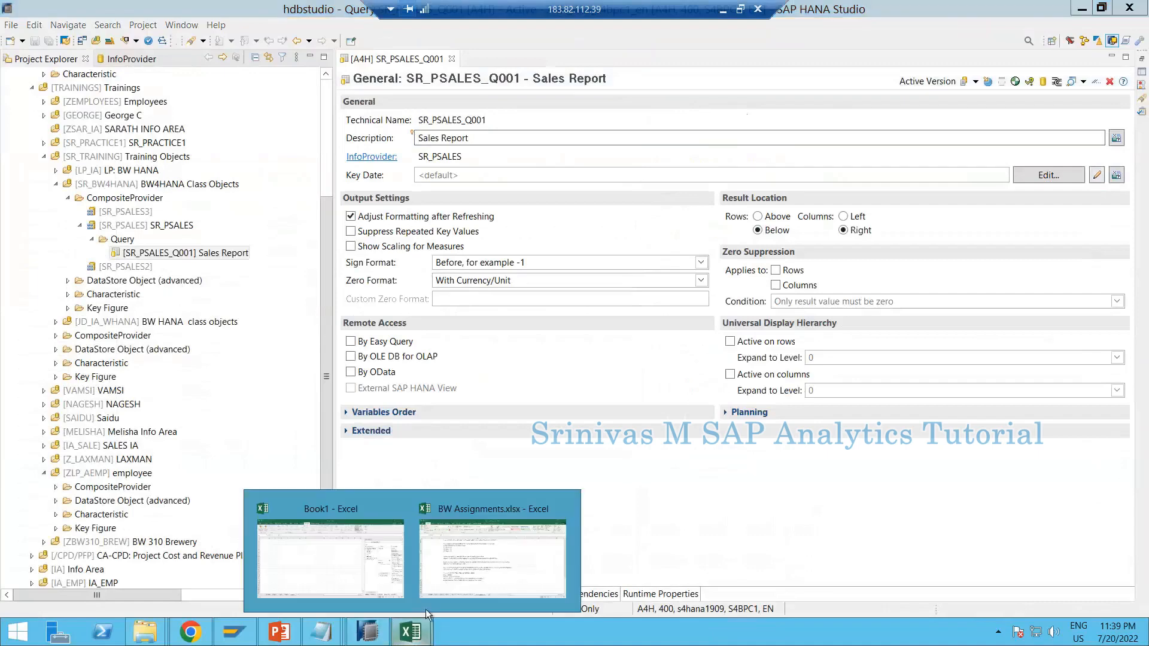
{"action": "left_click", "coordinate": [348, 568]}
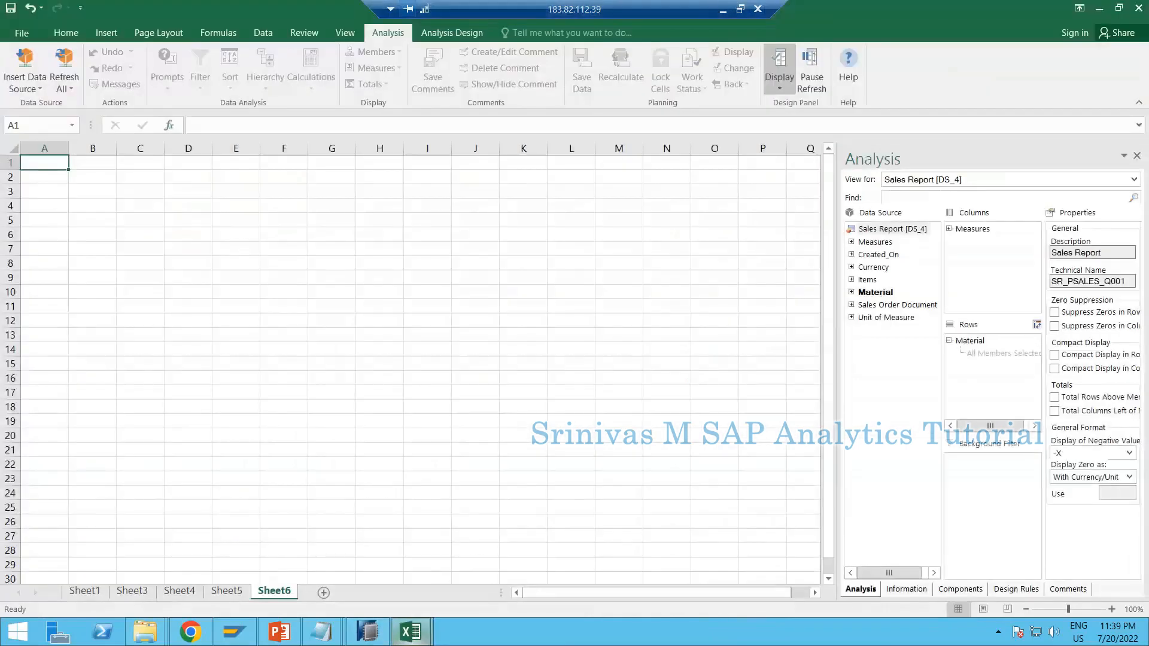
{"action": "left_click", "coordinate": [33, 92]}
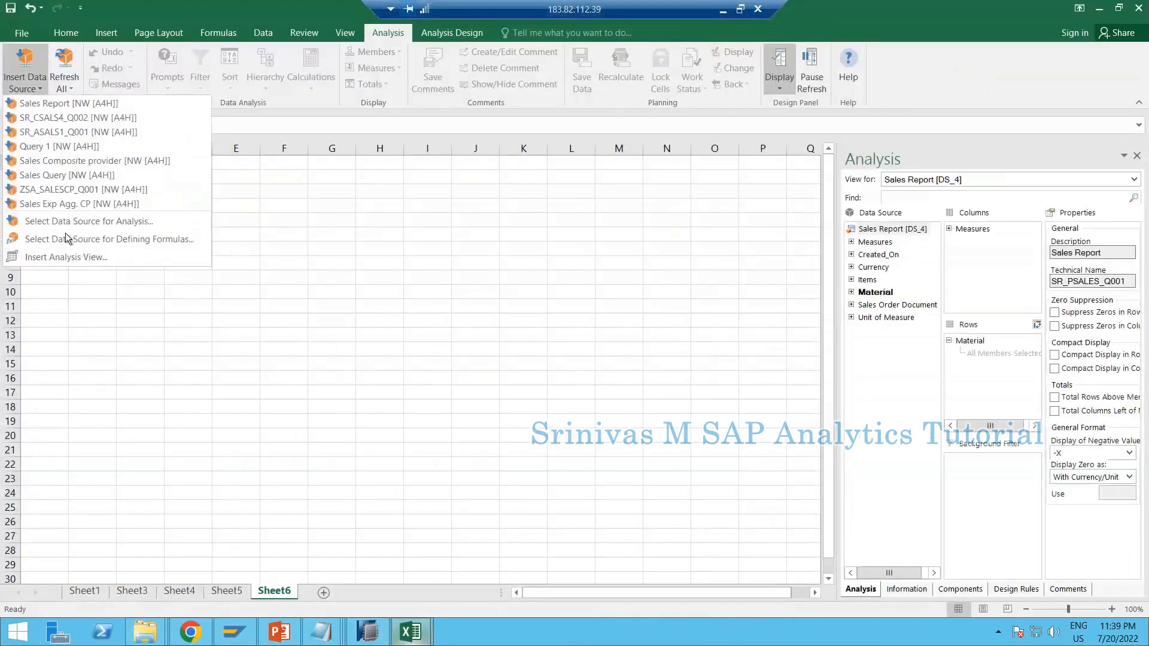
{"action": "left_click", "coordinate": [66, 223]}
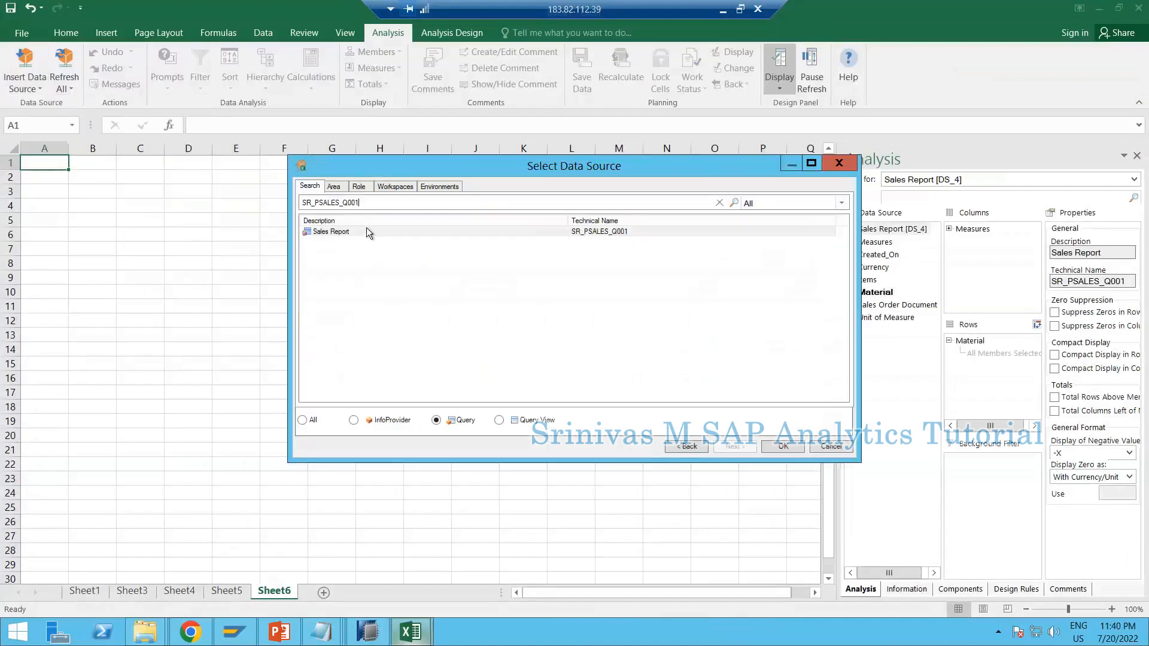
{"action": "double_click", "coordinate": [366, 231]}
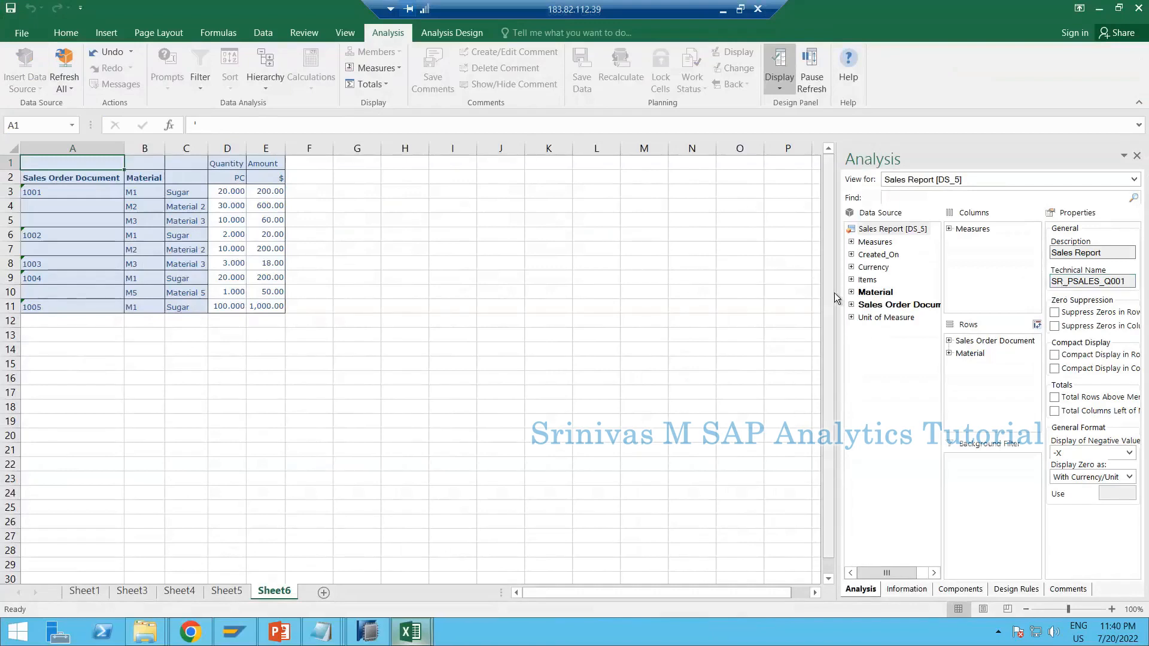
Widen the Analysis design pane and compare the data source's technical name with the query in HANA Studio
{"action": "left_click_drag", "start_coordinate": [809, 287], "coordinate": [780, 288]}
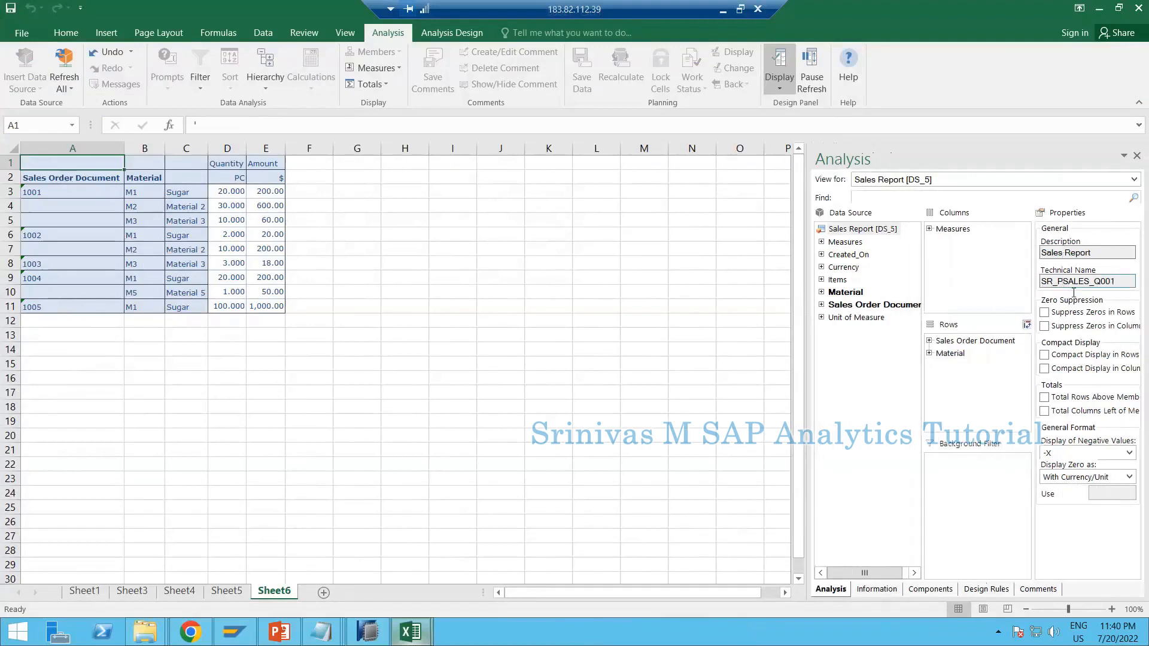
{"action": "left_click_drag", "start_coordinate": [1115, 282], "coordinate": [1048, 286]}
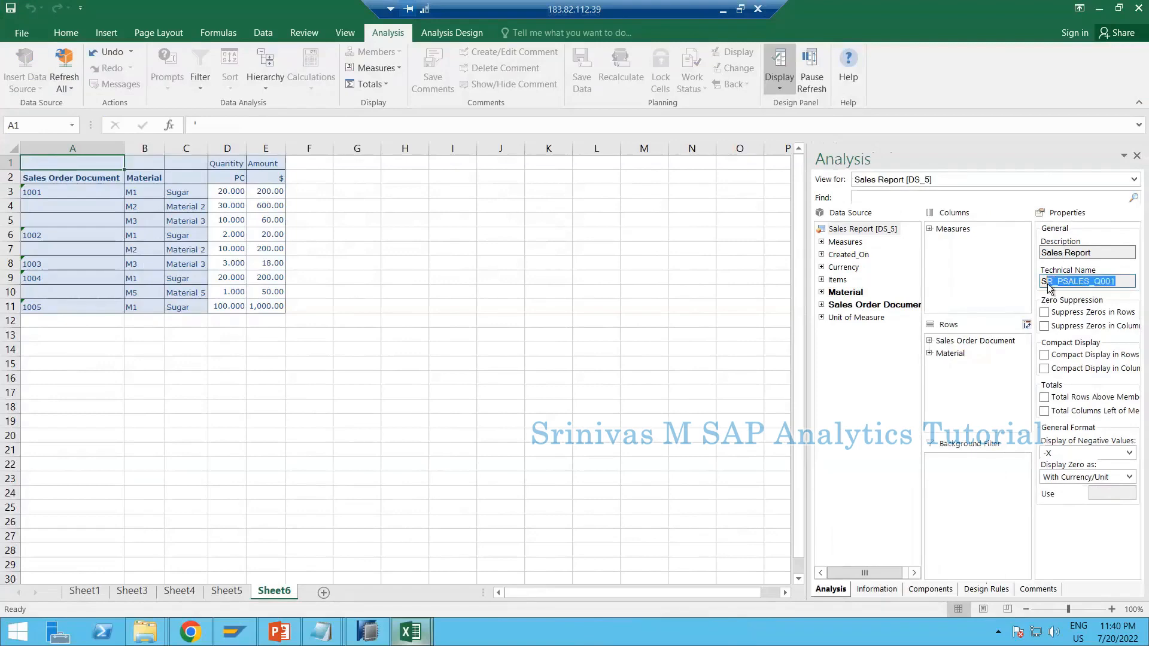
{"action": "left_click", "coordinate": [367, 632]}
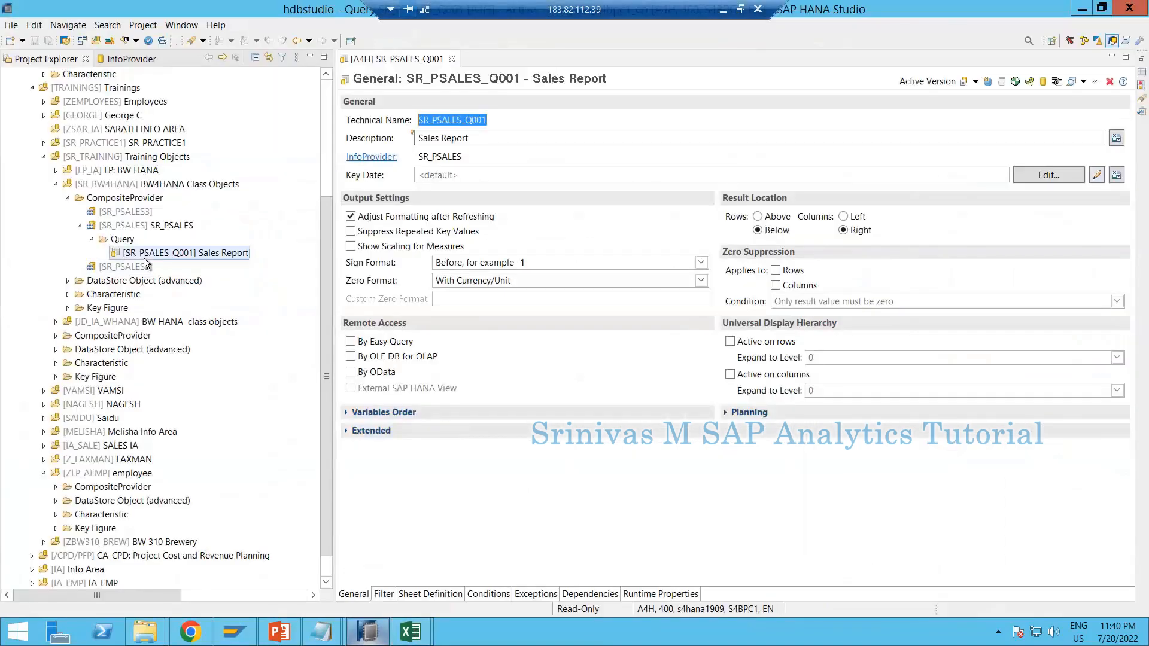
{"action": "key", "text": "alt+Tab"}
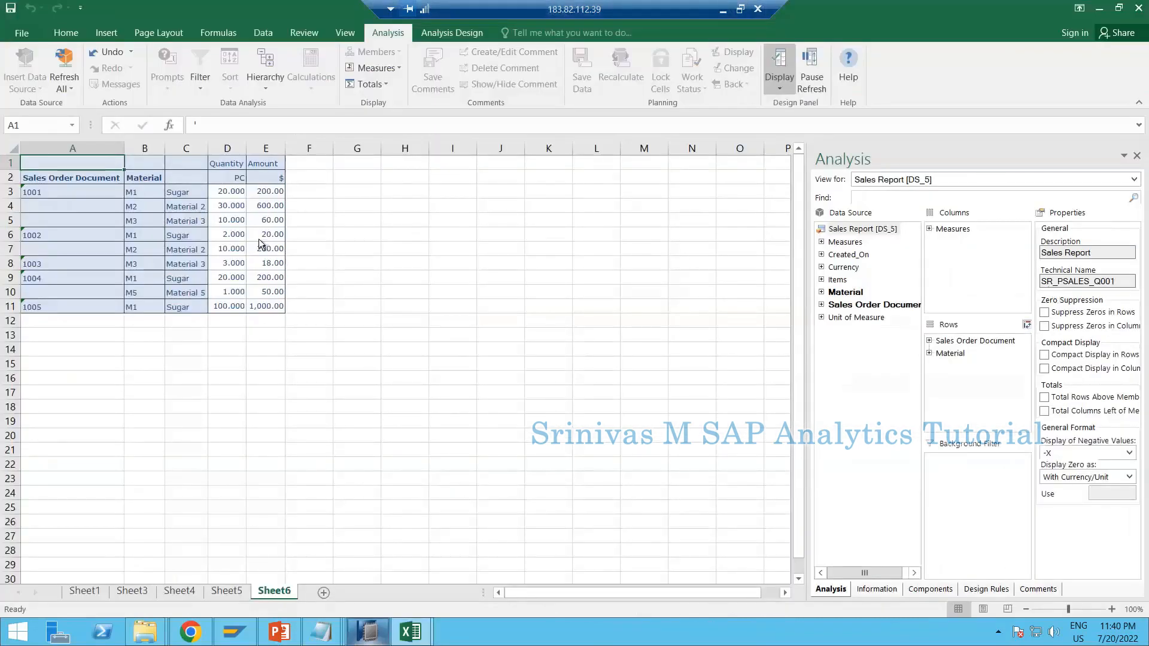
Examine the Sales Report crosstab on Sheet6, covering its header cells, sales documents and the whole range A1:E11
{"action": "left_click", "coordinate": [79, 178]}
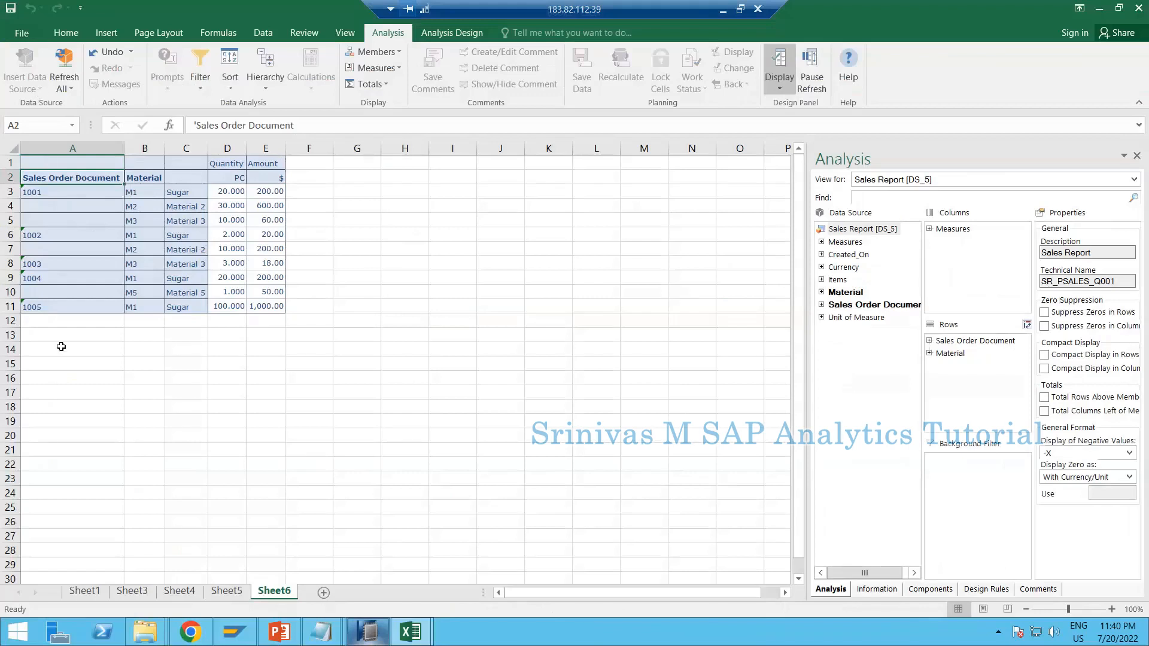
{"action": "left_click", "coordinate": [60, 348]}
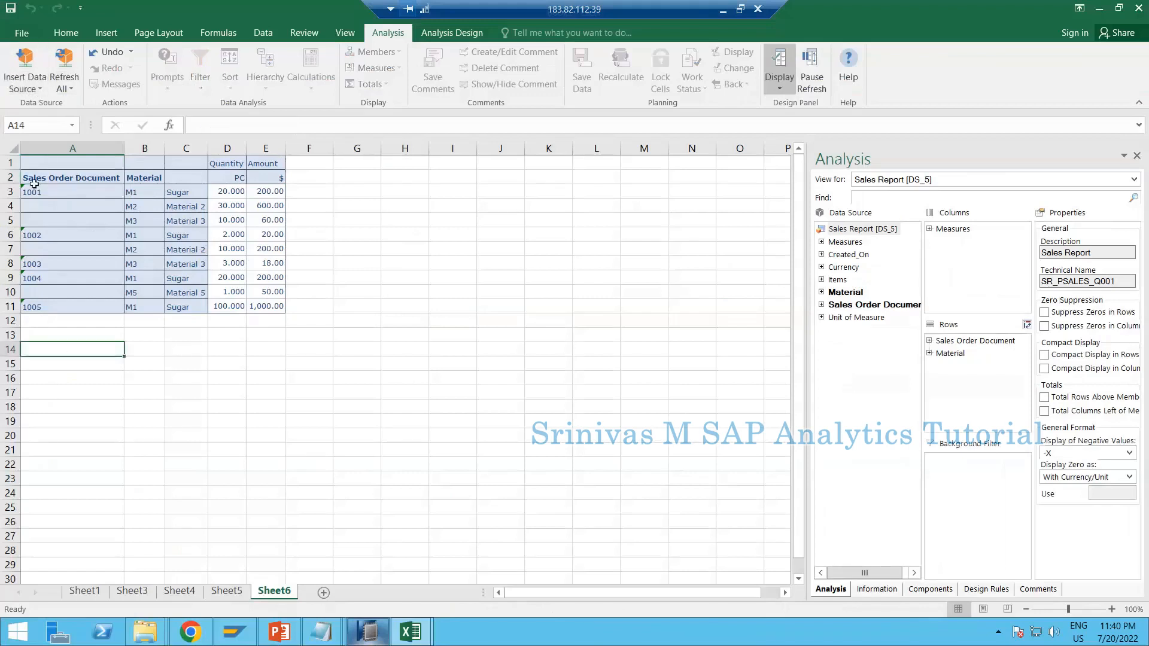
{"action": "left_click", "coordinate": [45, 162]}
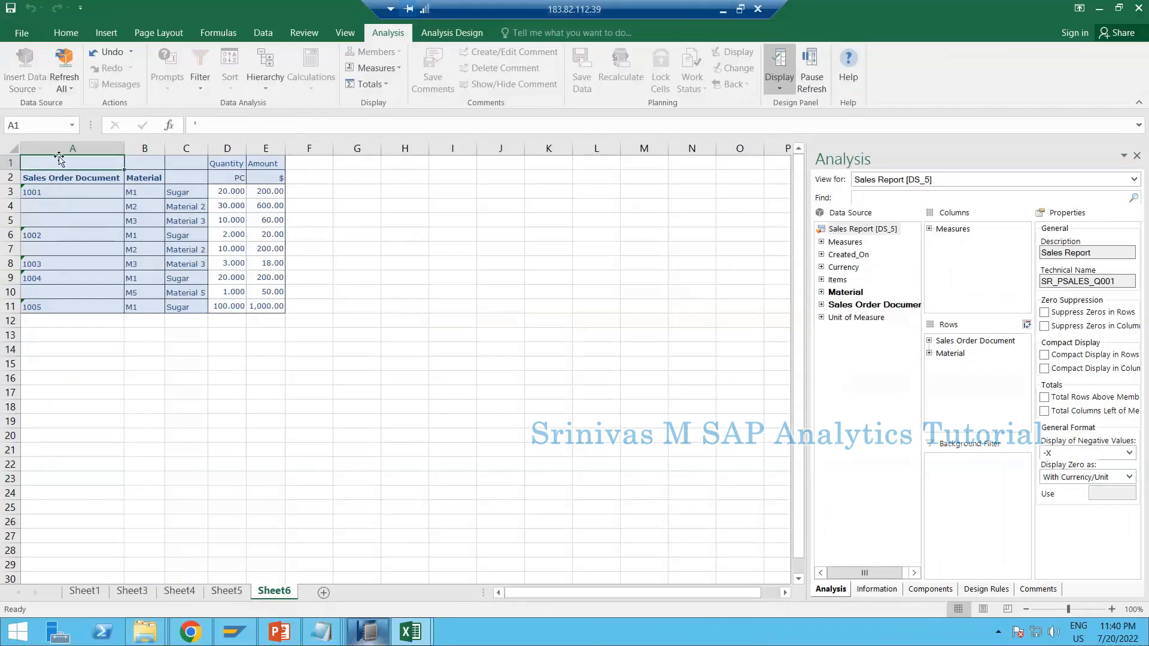
{"action": "left_click_drag", "start_coordinate": [55, 164], "coordinate": [263, 304]}
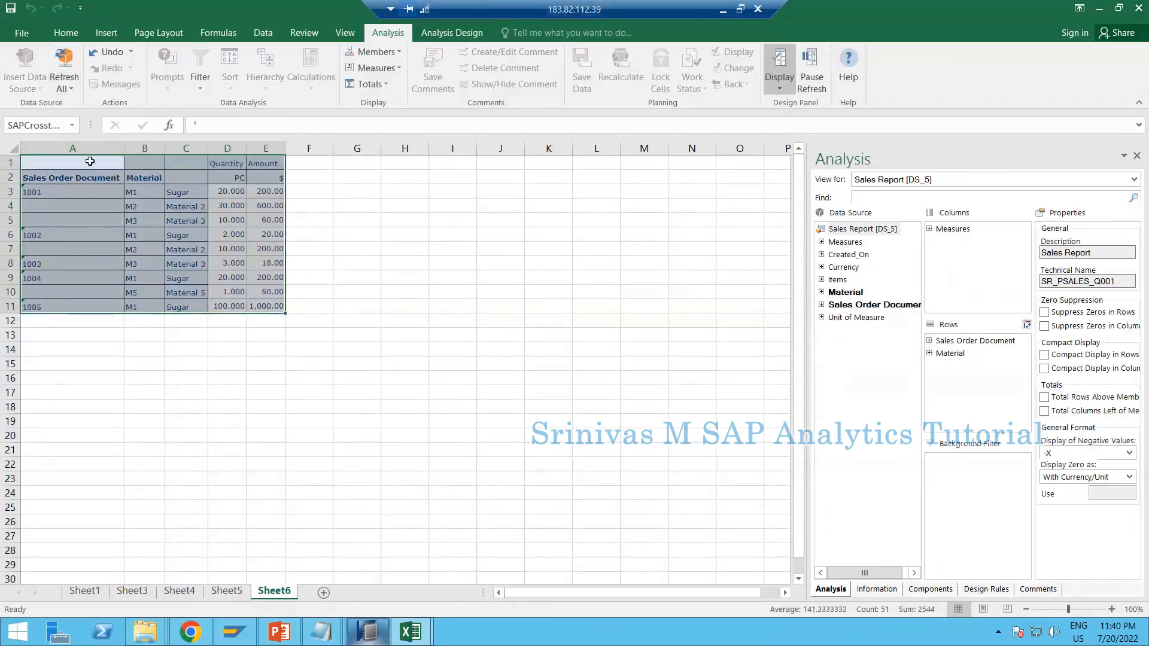
{"action": "left_click_drag", "start_coordinate": [90, 161], "coordinate": [267, 306]}
{"action": "left_click", "coordinate": [57, 163]}
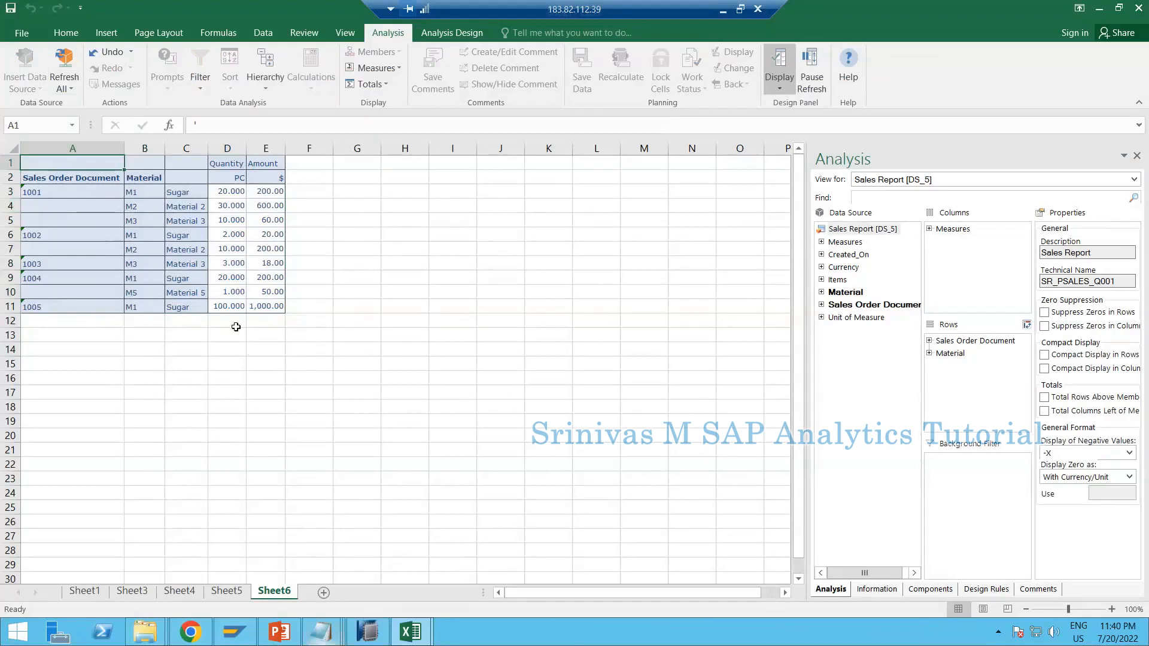
{"action": "left_click", "coordinate": [85, 231]}
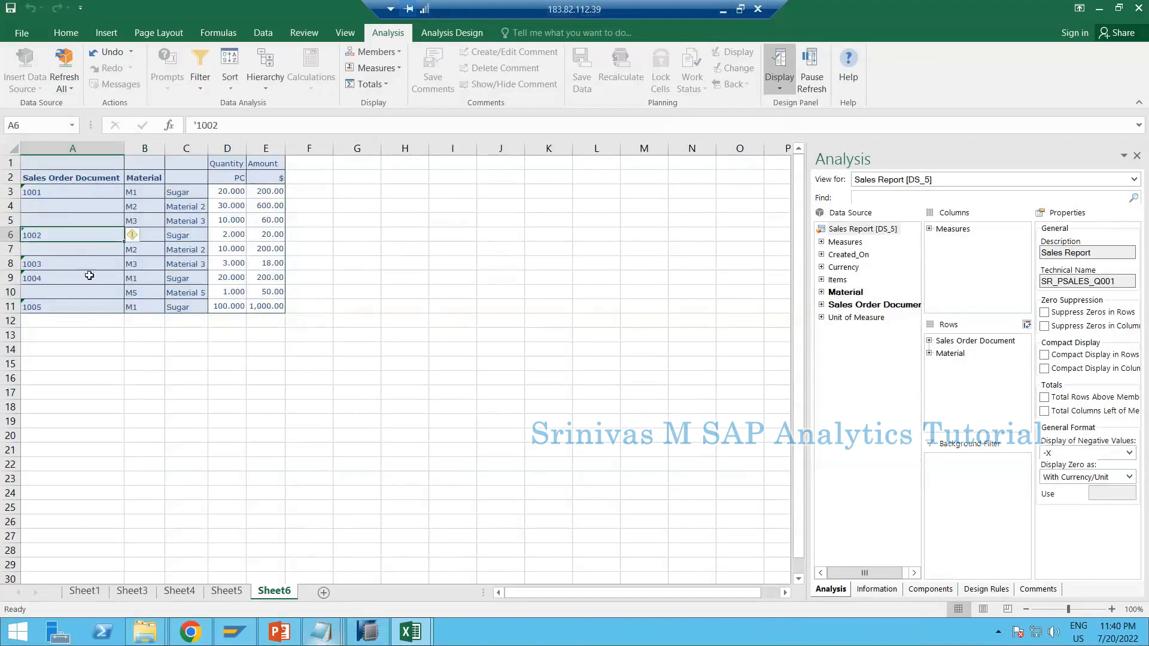
{"action": "left_click", "coordinate": [92, 167]}
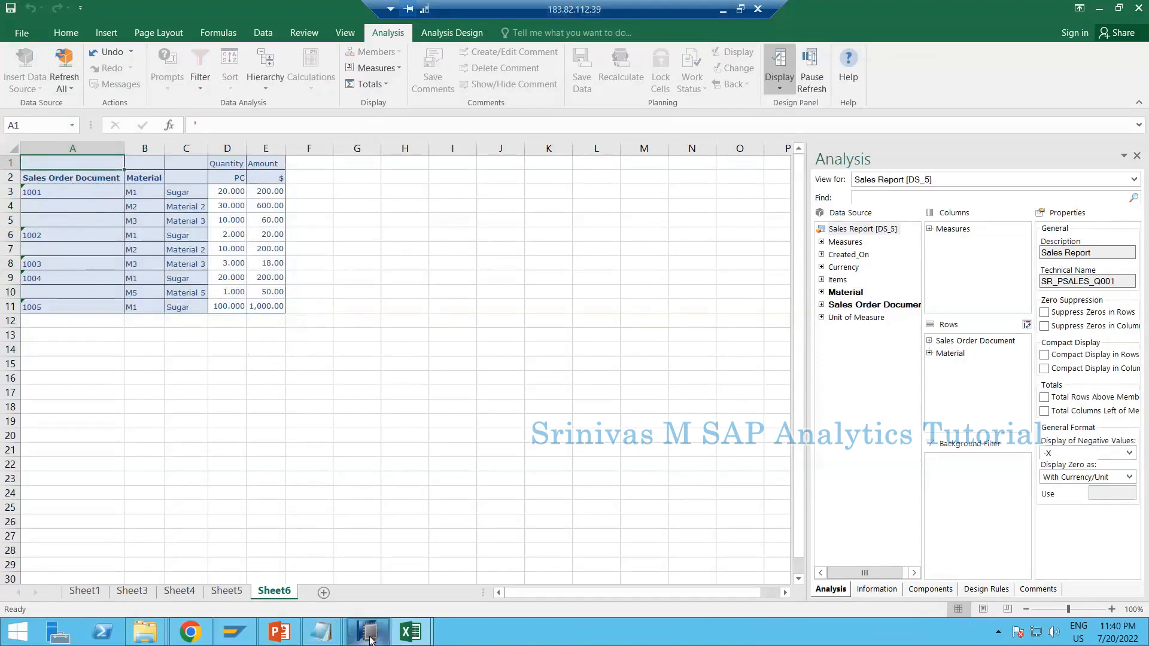
Select the whole crosstab A1:E11 on Sheet6 of Book1 and float the Excel window over HANA Studio
{"action": "left_click", "coordinate": [368, 631]}
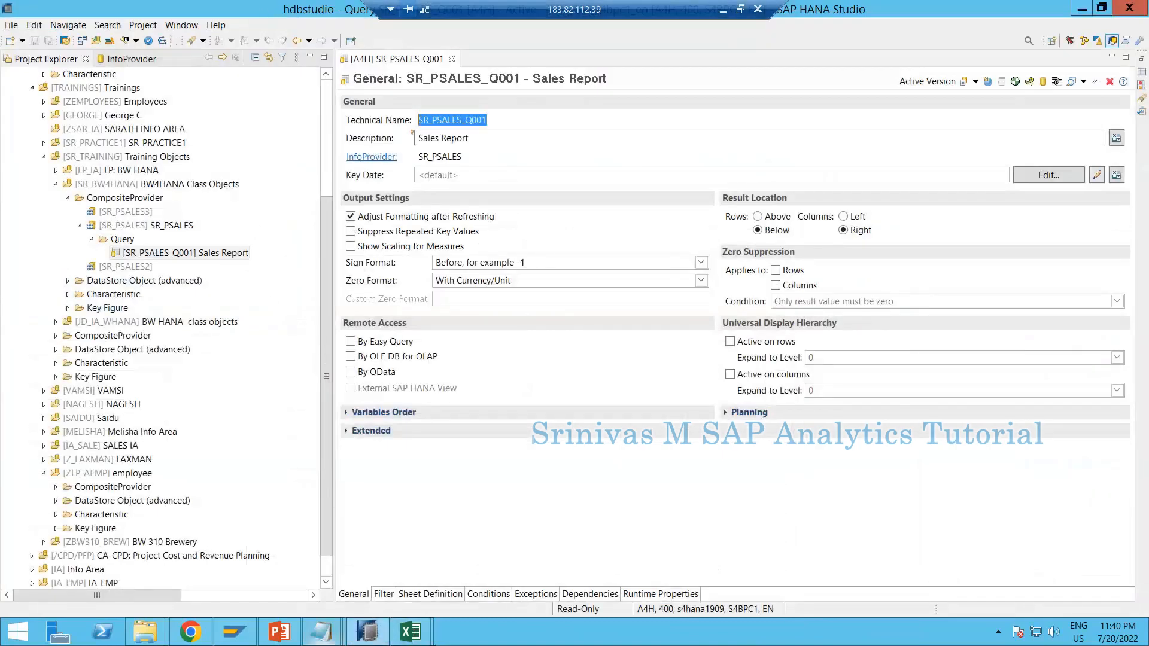
{"action": "left_click", "coordinate": [410, 632]}
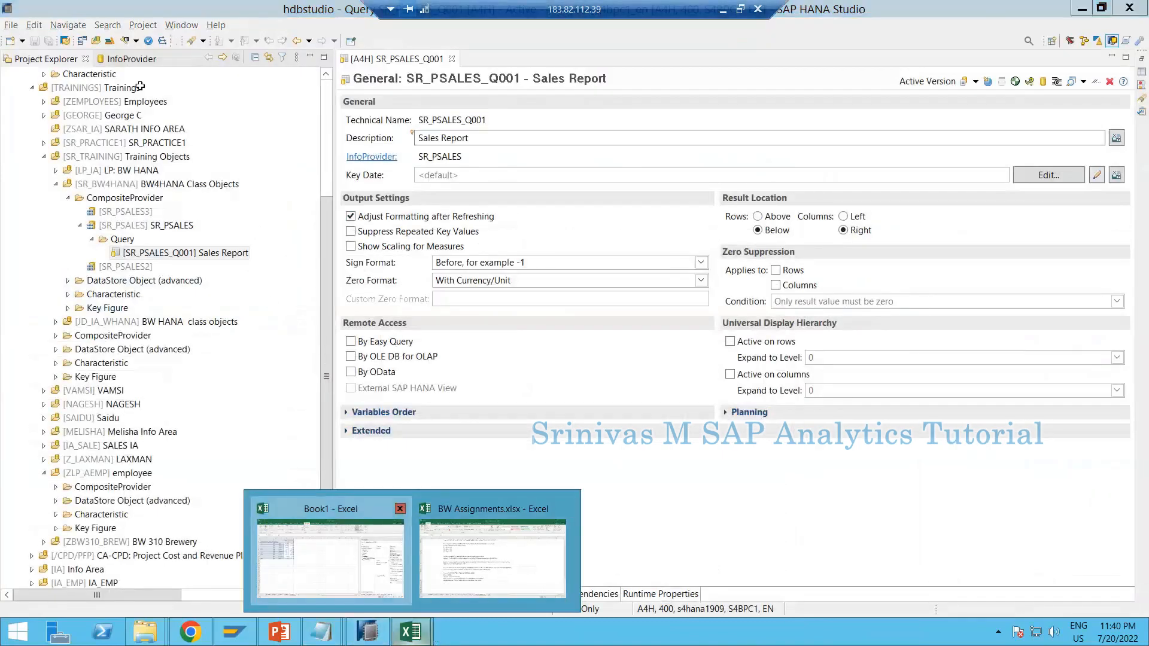
{"action": "left_click", "coordinate": [304, 547]}
{"action": "mouse_move", "coordinate": [55, 166]}
{"action": "left_mouse_down"}
{"action": "mouse_move", "coordinate": [120, 196]}
{"action": "mouse_move", "coordinate": [266, 306]}
{"action": "left_mouse_up"}
{"action": "left_click_drag", "start_coordinate": [211, 22], "coordinate": [760, 213]}
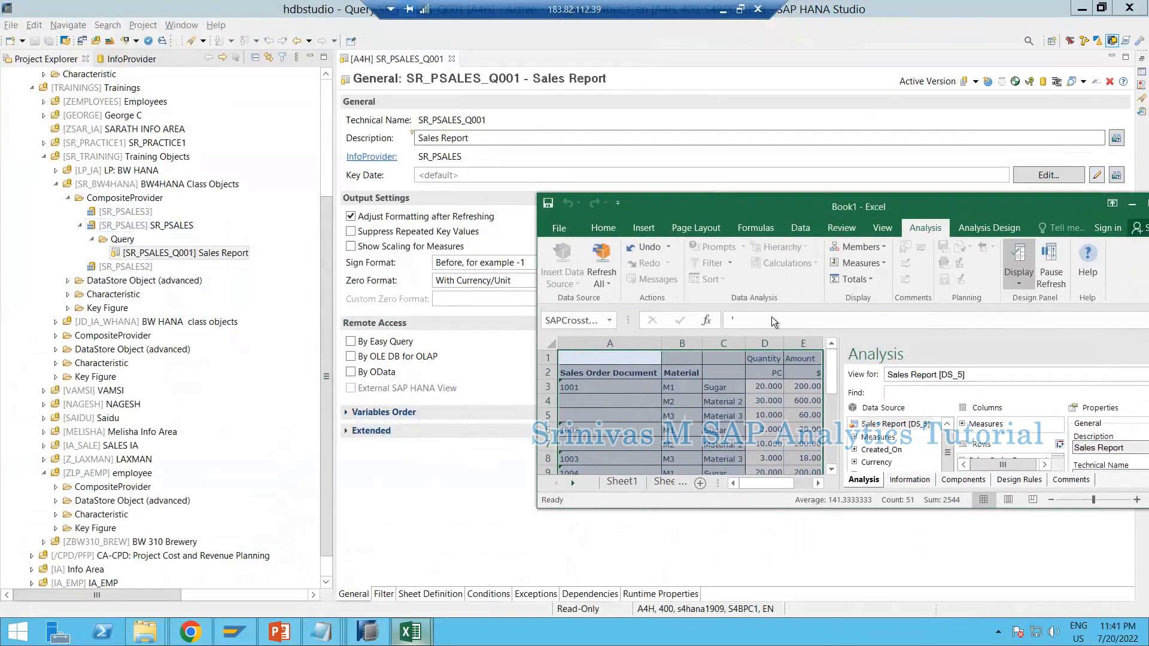
Maximize the Book1 Excel window and reselect the whole crosstab A1:E11 on Sheet6
{"action": "double_click", "coordinate": [802, 211]}
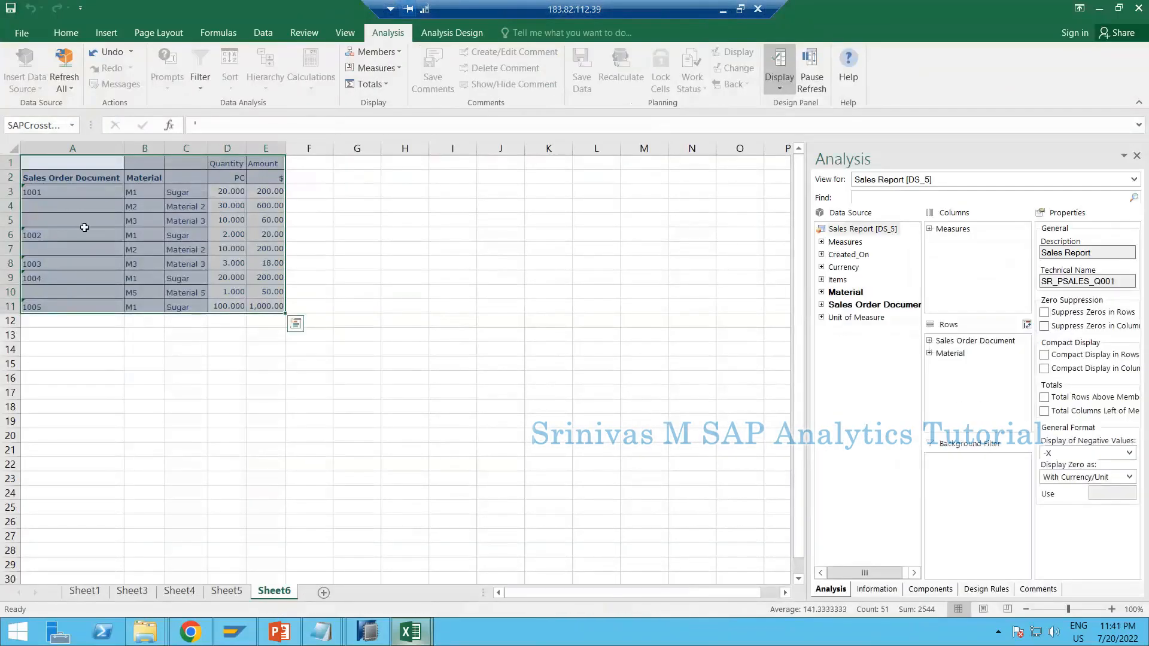
{"action": "left_click_drag", "start_coordinate": [63, 166], "coordinate": [279, 308]}
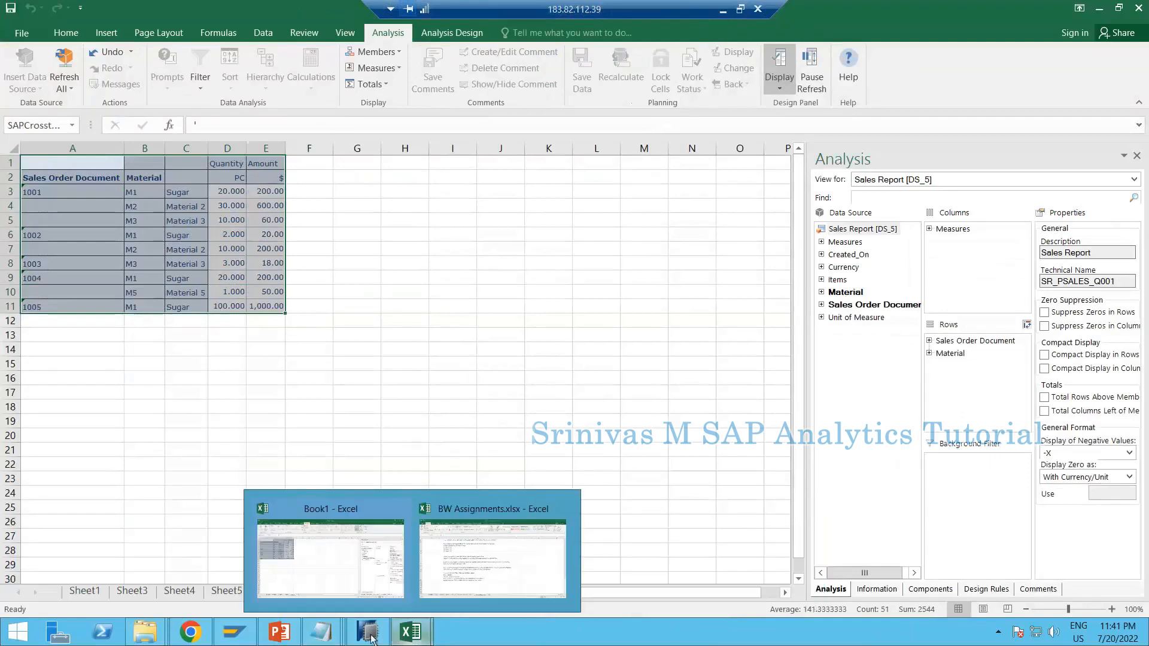
Switch to HANA Studio, open the SR_PSALES CompositeProvider and display its scenario
{"action": "mouse_move", "coordinate": [371, 639]}
{"action": "left_click", "coordinate": [347, 562]}
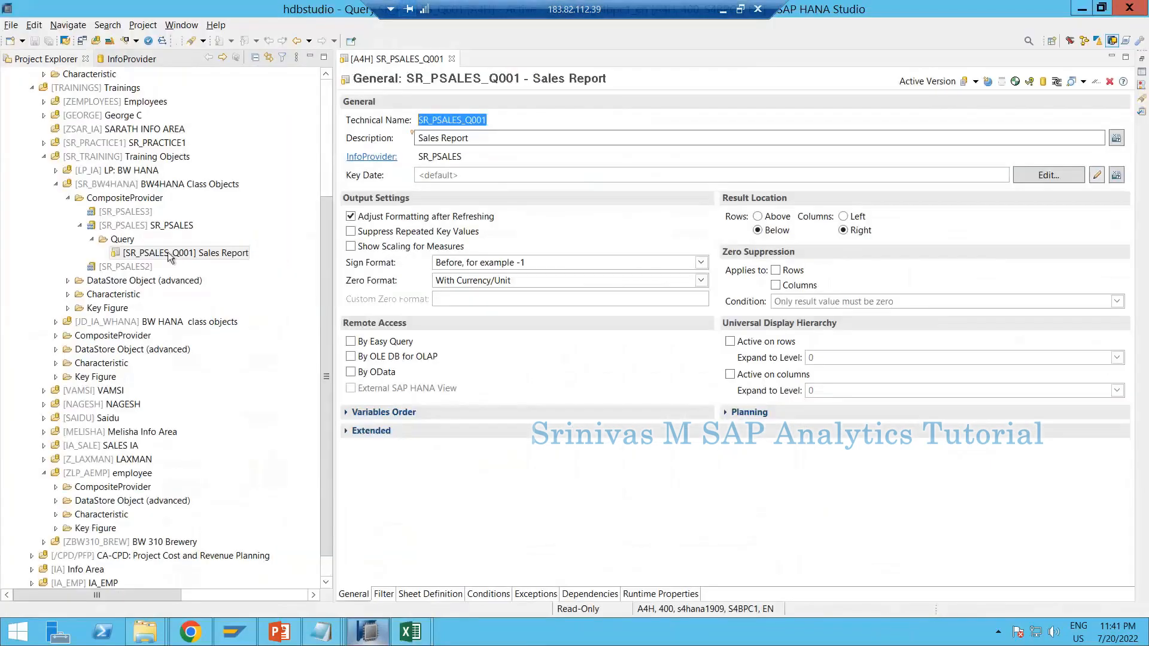
{"action": "left_click", "coordinate": [120, 227]}
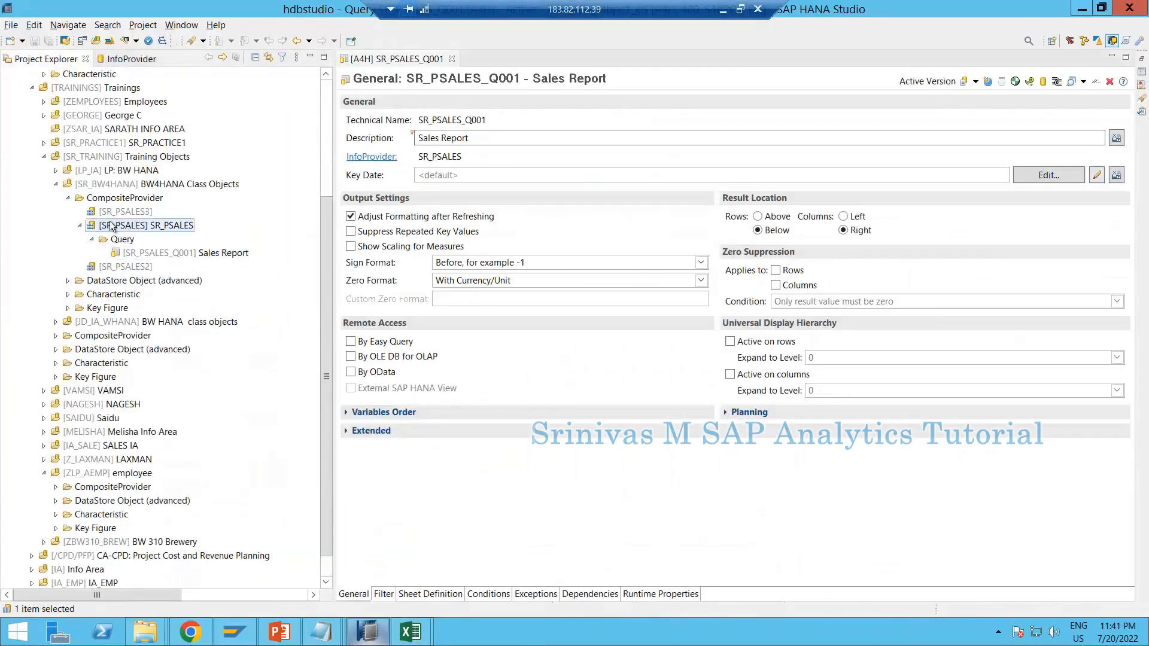
{"action": "double_click", "coordinate": [112, 226]}
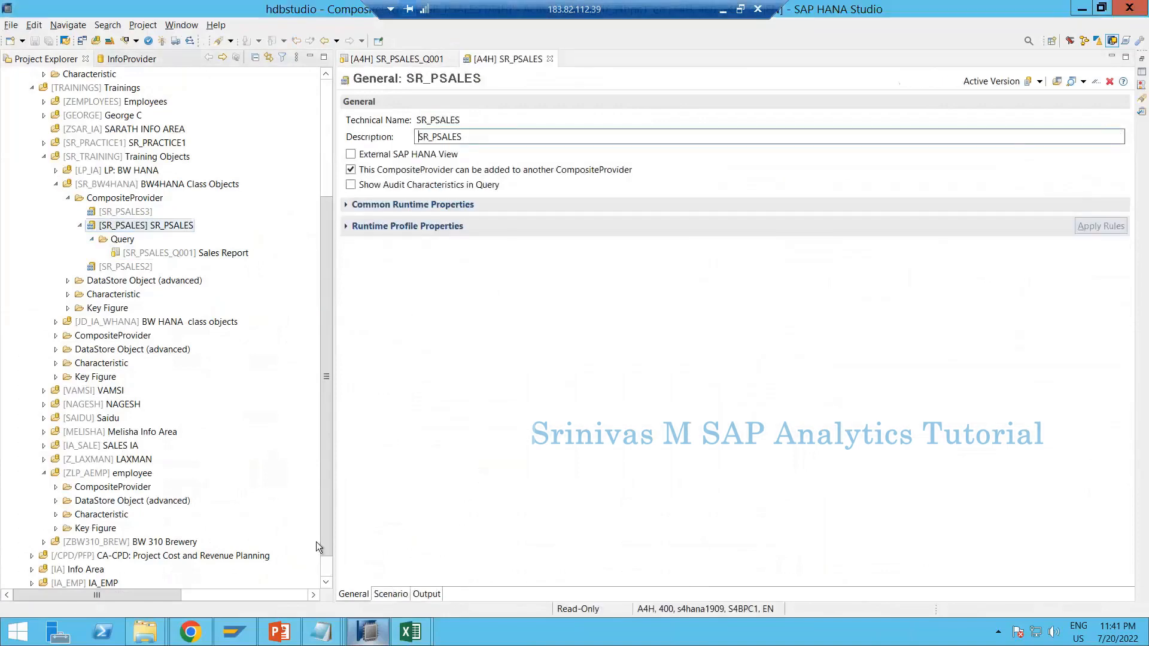
{"action": "left_click", "coordinate": [391, 594]}
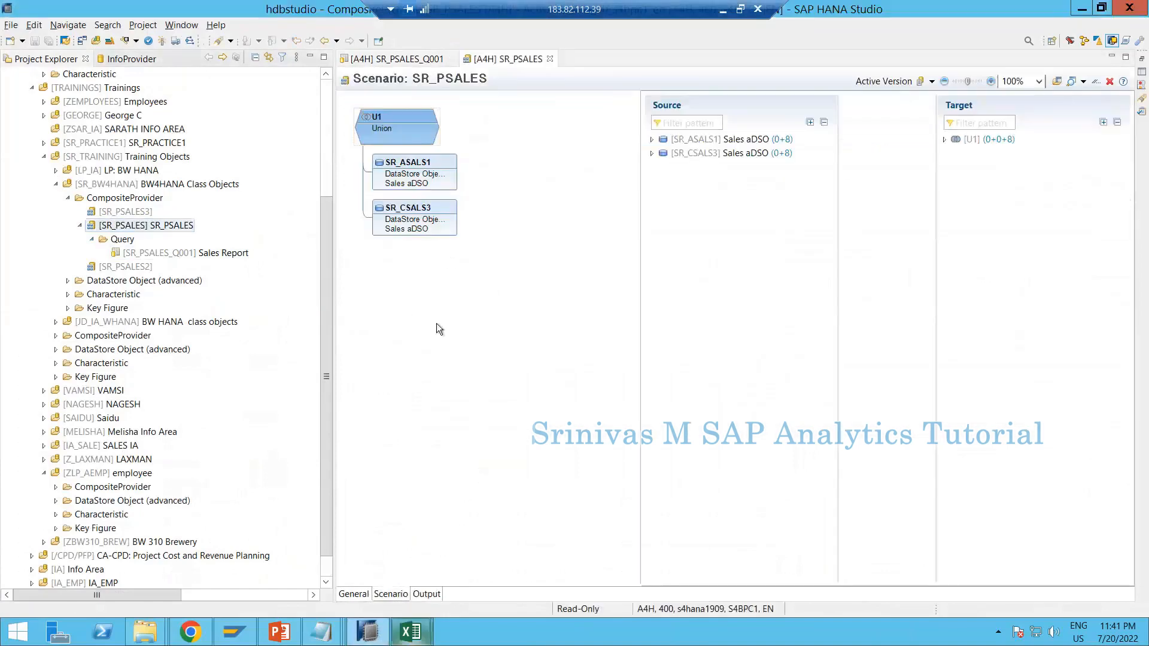
Compare the source fields of the union's two DataStore Objects, SR_ASALS1 and SR_CSALS3
{"action": "left_click", "coordinate": [436, 174]}
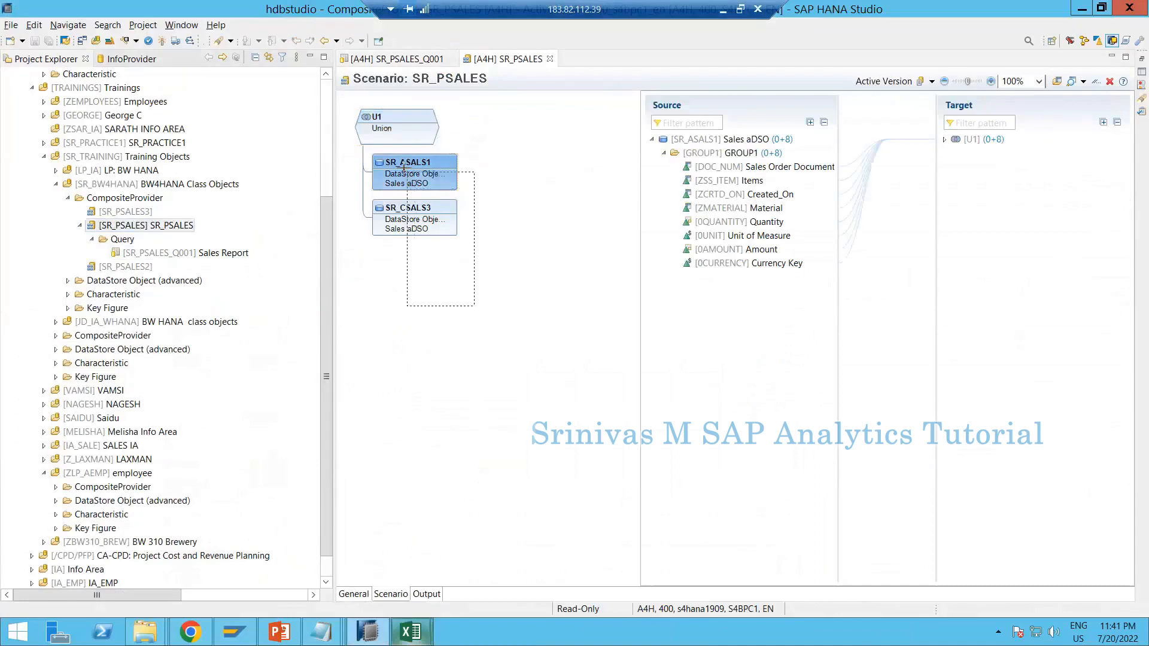
{"action": "mouse_move", "coordinate": [420, 231]}
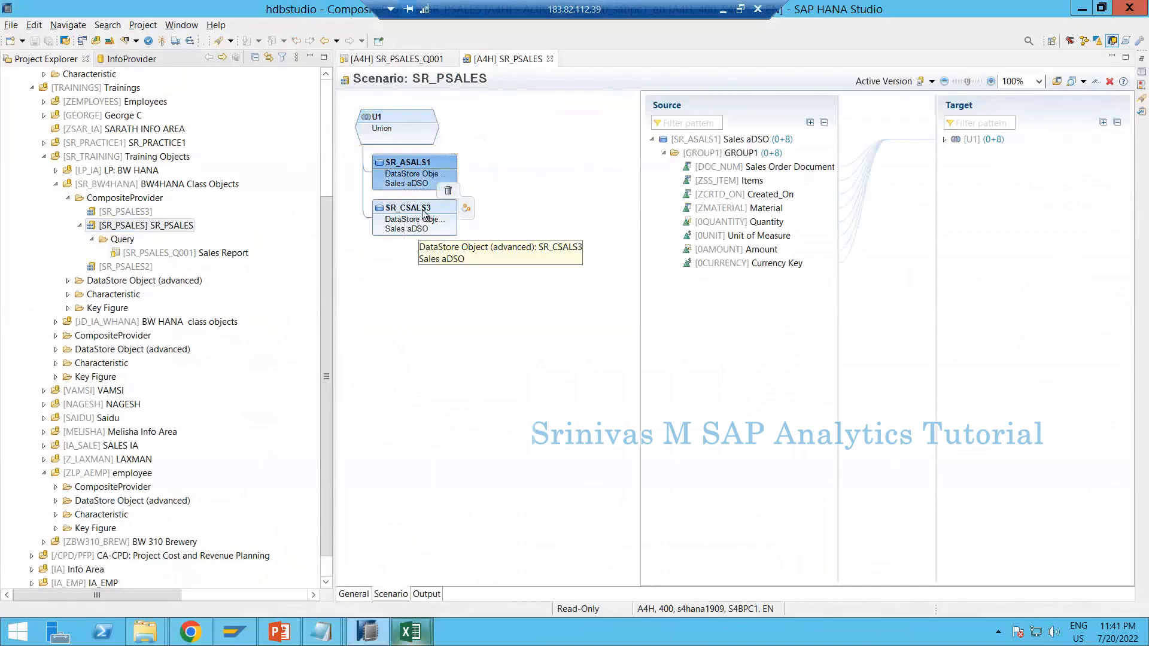
{"action": "left_click", "coordinate": [423, 213]}
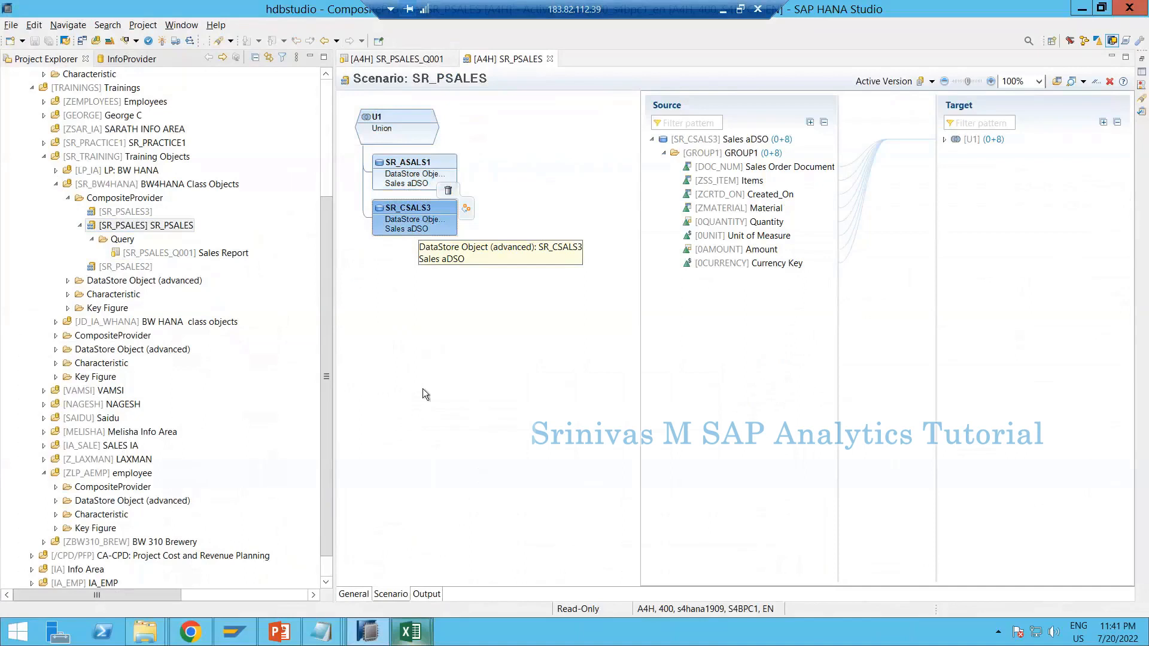
{"action": "left_click", "coordinate": [413, 168]}
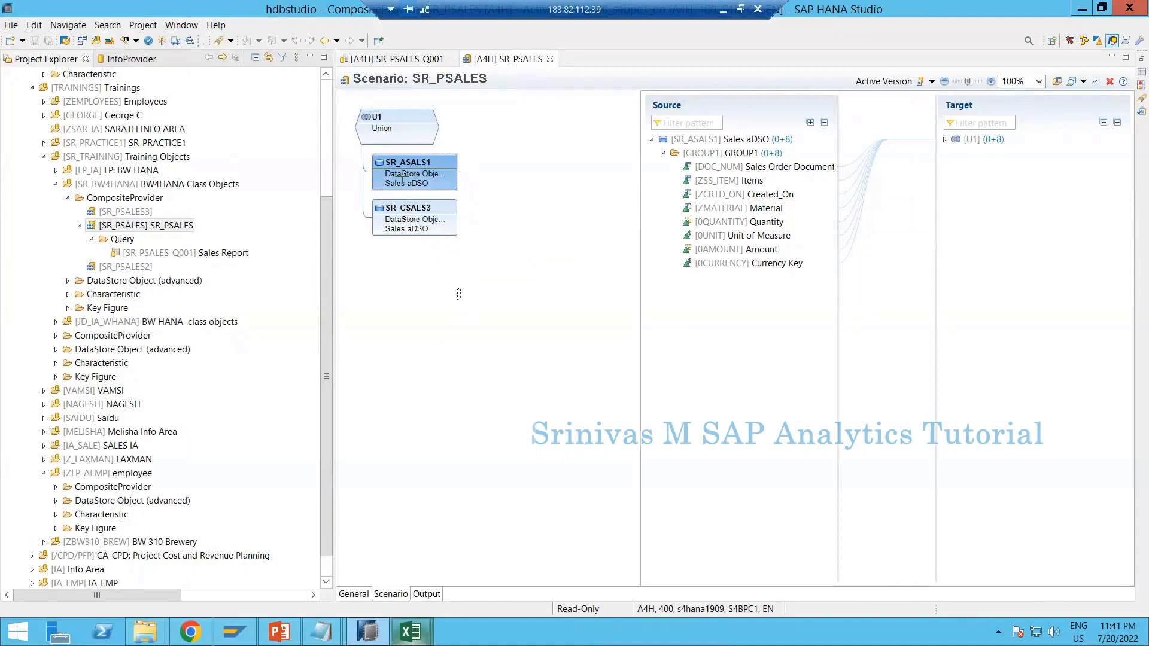
{"action": "left_click_drag", "start_coordinate": [402, 178], "coordinate": [395, 157]}
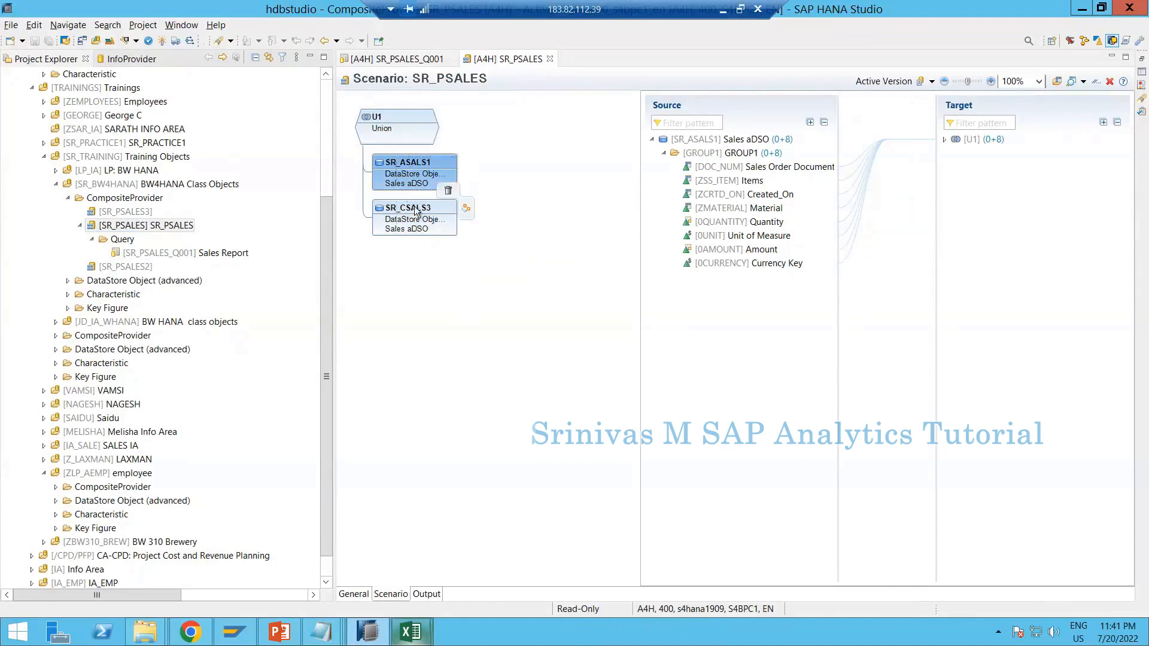
{"action": "left_click", "coordinate": [416, 209]}
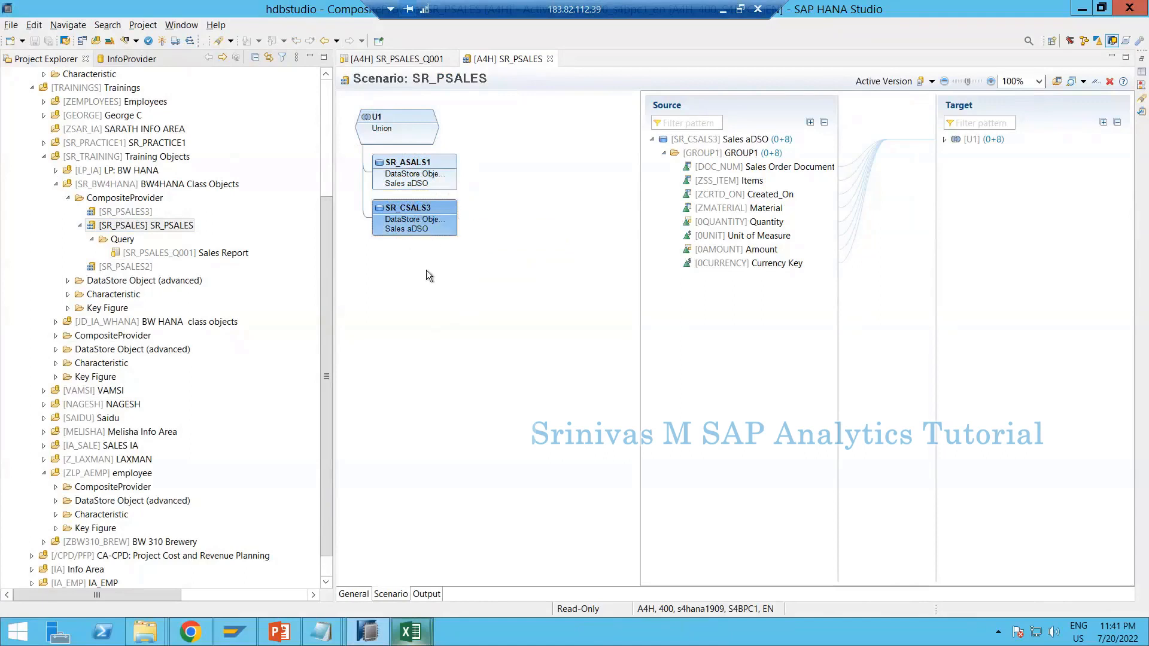
{"action": "left_click", "coordinate": [412, 168]}
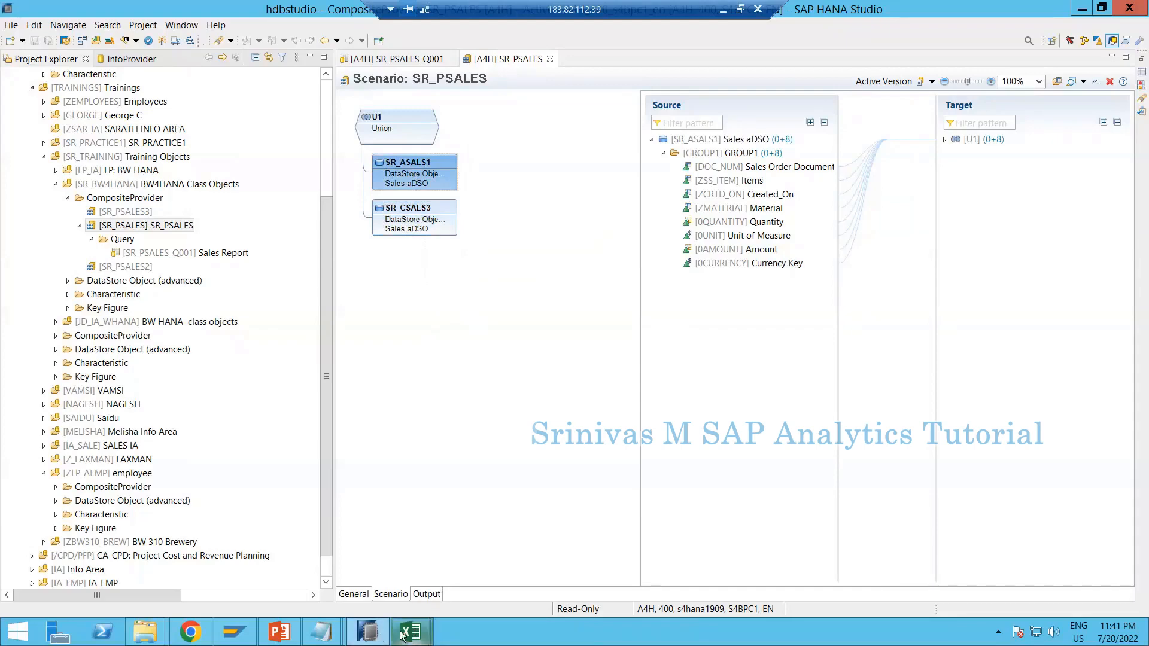
Return to Book1 in Excel, review the crosstab A1:E11 on Sheet6 and check the current date in the system calendar
{"action": "mouse_move", "coordinate": [402, 635]}
{"action": "left_click", "coordinate": [330, 579]}
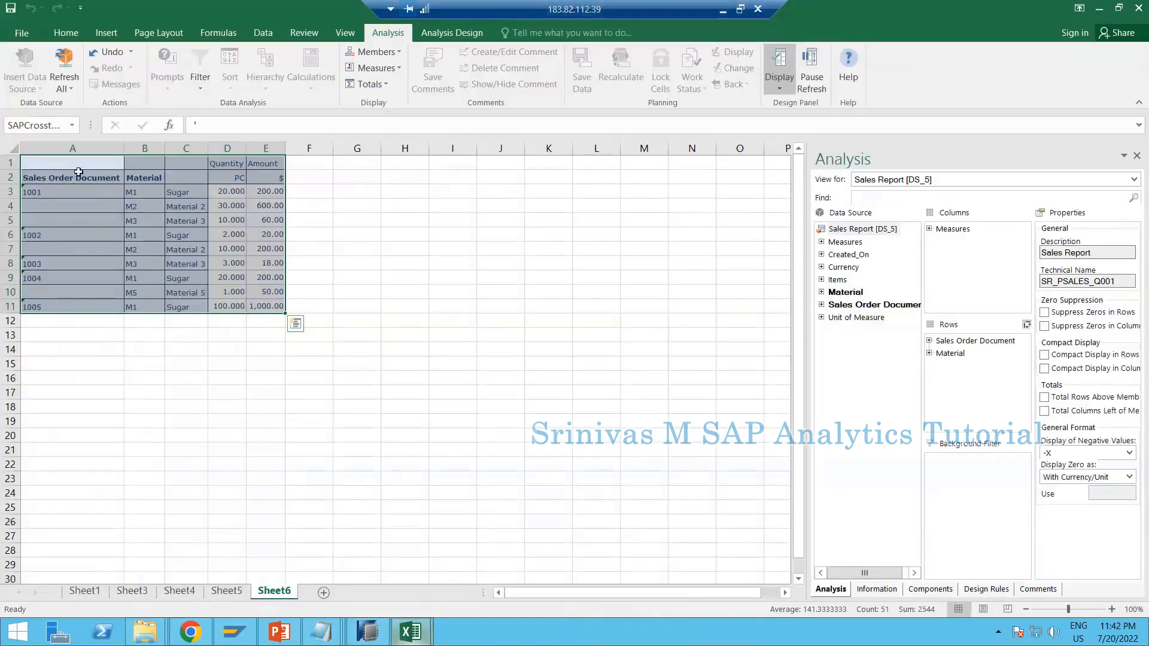
{"action": "left_click", "coordinate": [78, 168]}
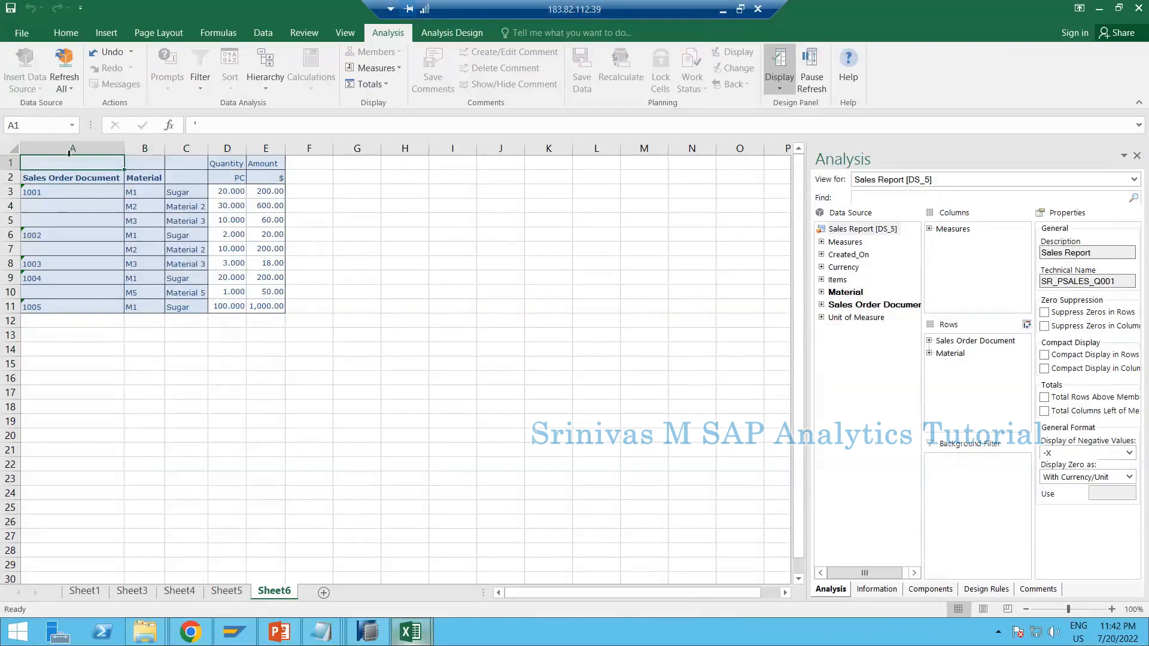
{"action": "left_click_drag", "start_coordinate": [70, 166], "coordinate": [269, 300]}
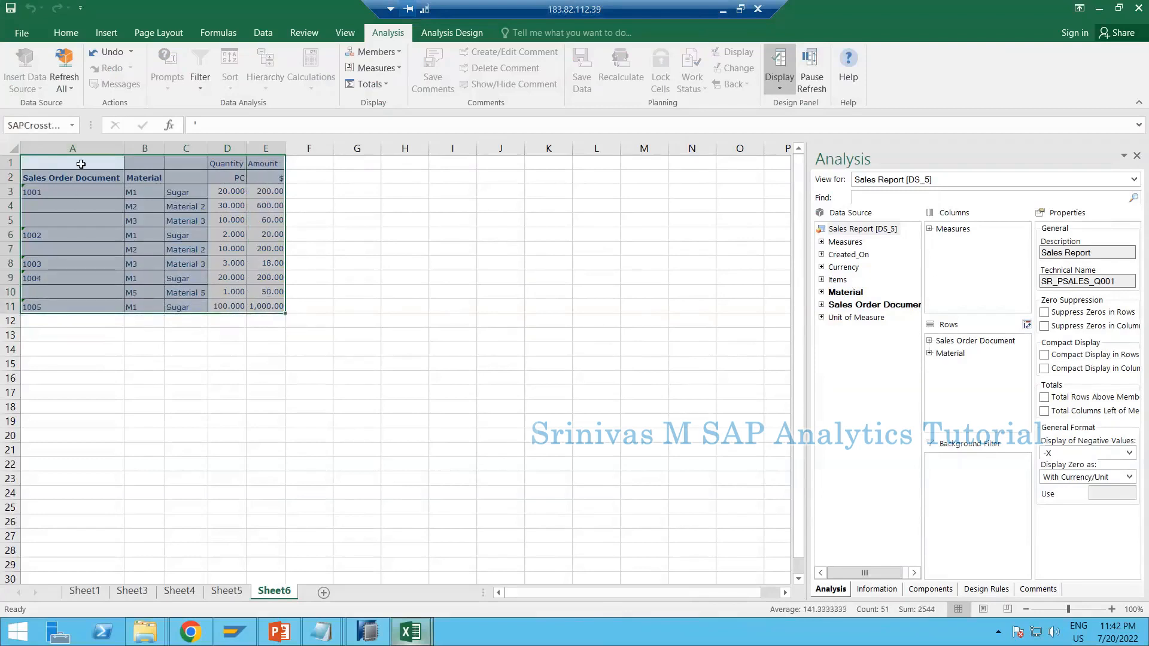
{"action": "left_click_drag", "start_coordinate": [81, 163], "coordinate": [264, 310]}
{"action": "left_click", "coordinate": [89, 162]}
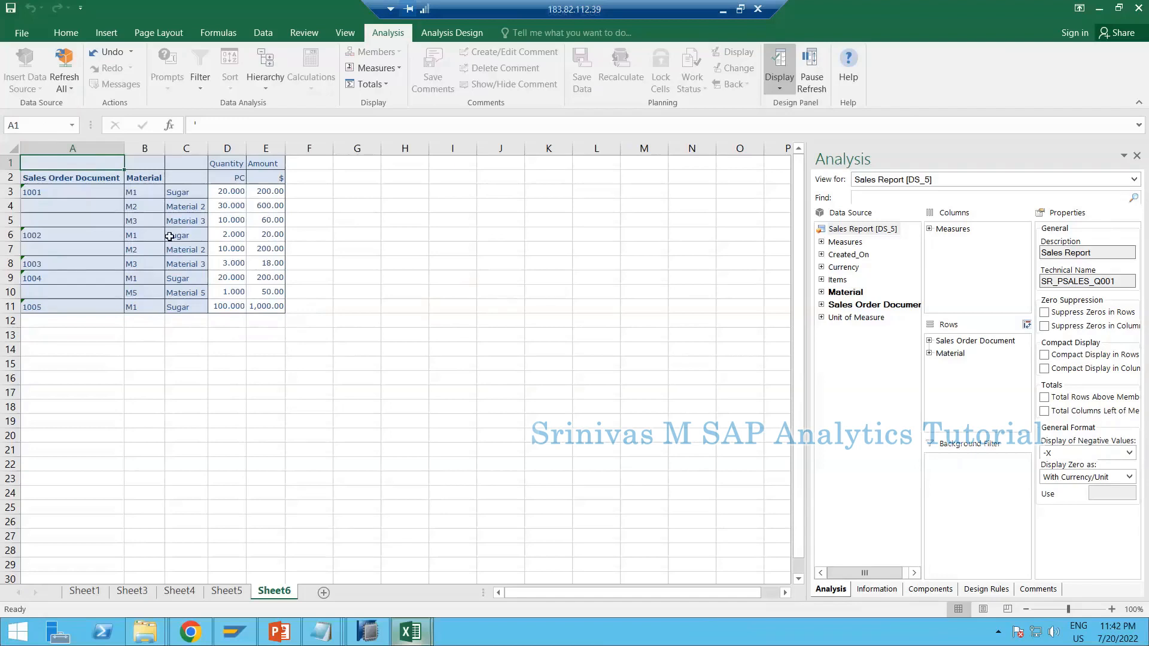
{"action": "left_click", "coordinate": [1120, 644]}
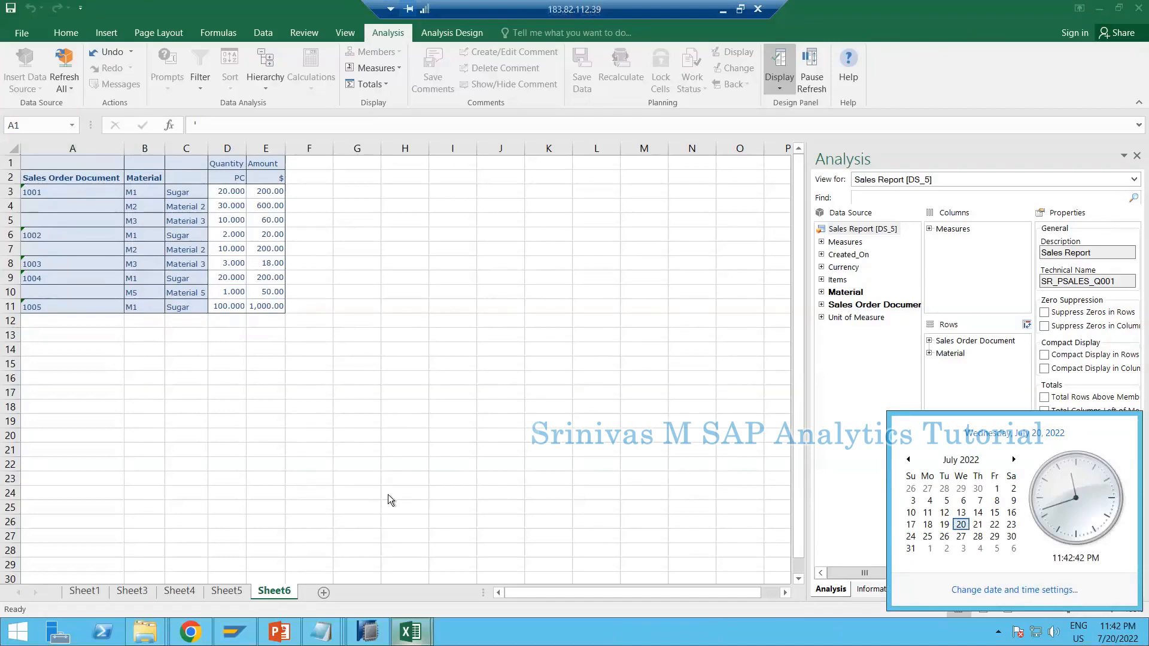
{"action": "left_click", "coordinate": [450, 348]}
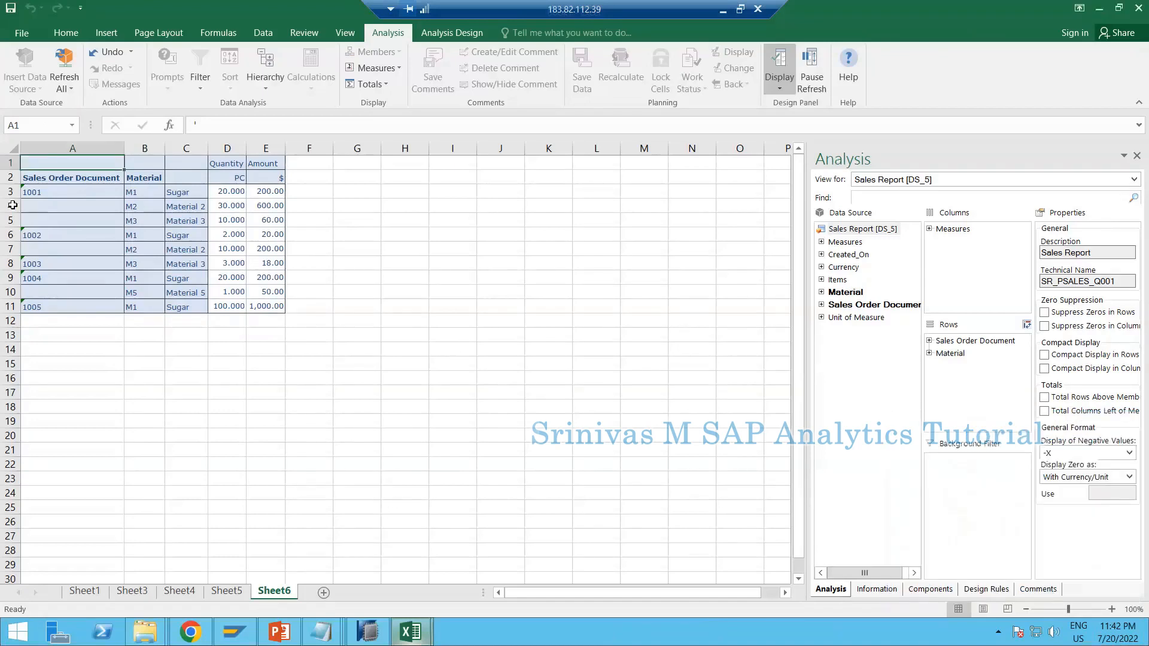
Examine all sales records in the crosstab A1:E11 on Sheet6, including the header range A1:B3 and the material in C6
{"action": "left_click_drag", "start_coordinate": [79, 164], "coordinate": [264, 310]}
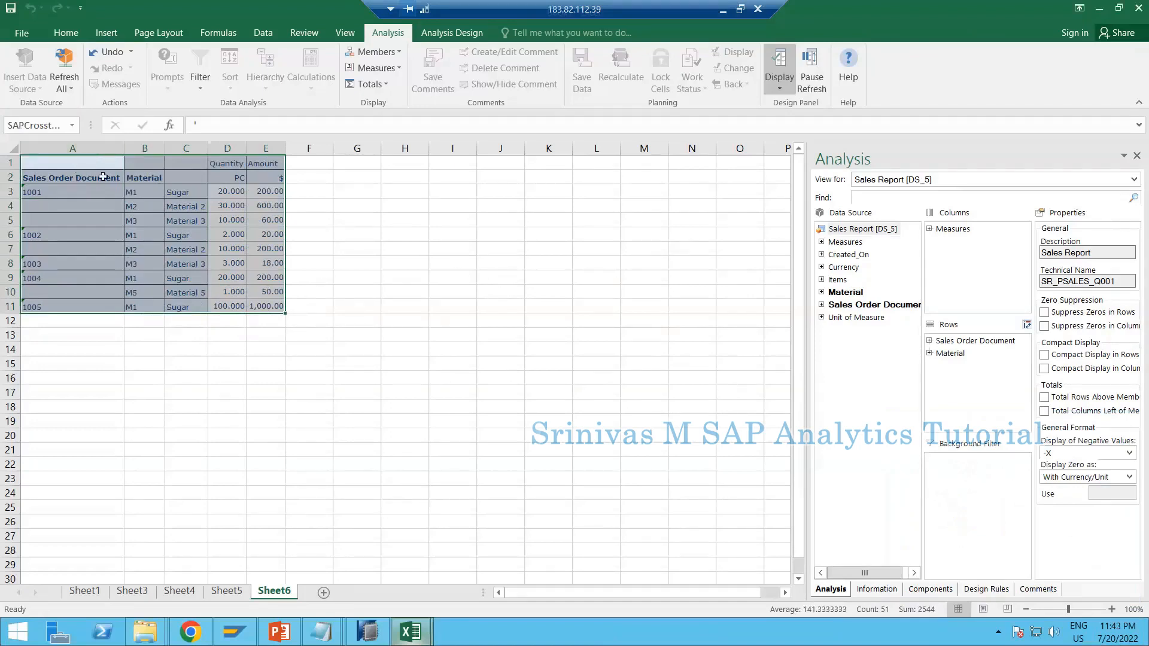
{"action": "left_click_drag", "start_coordinate": [93, 163], "coordinate": [261, 311]}
{"action": "left_click", "coordinate": [93, 162]}
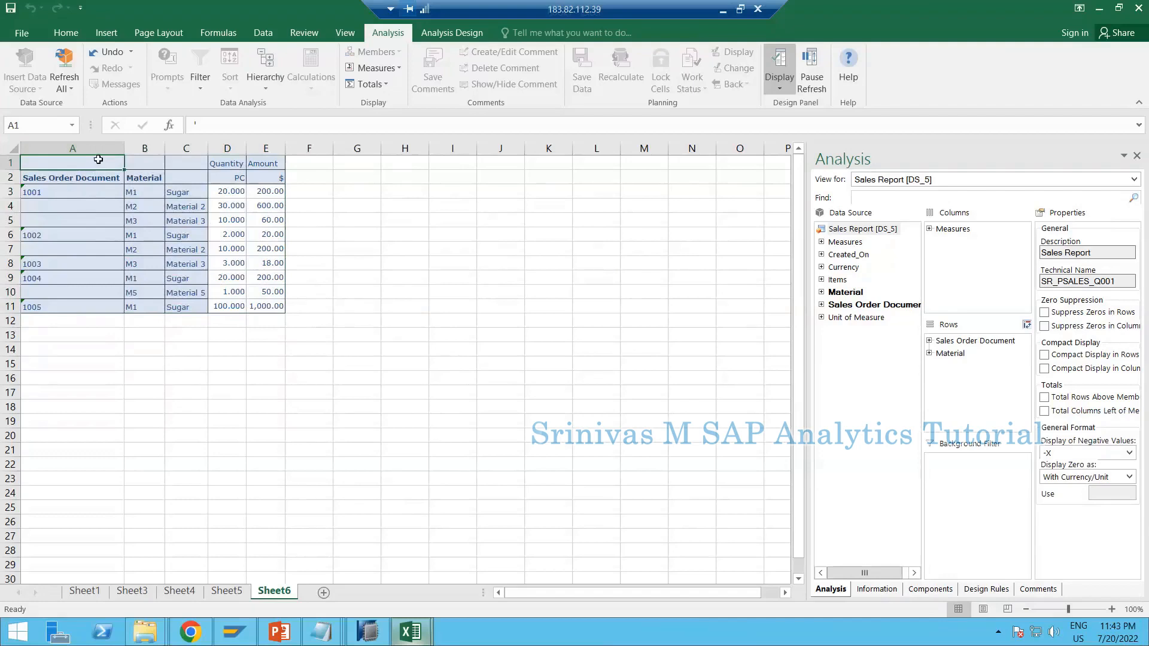
{"action": "left_click_drag", "start_coordinate": [98, 159], "coordinate": [266, 306]}
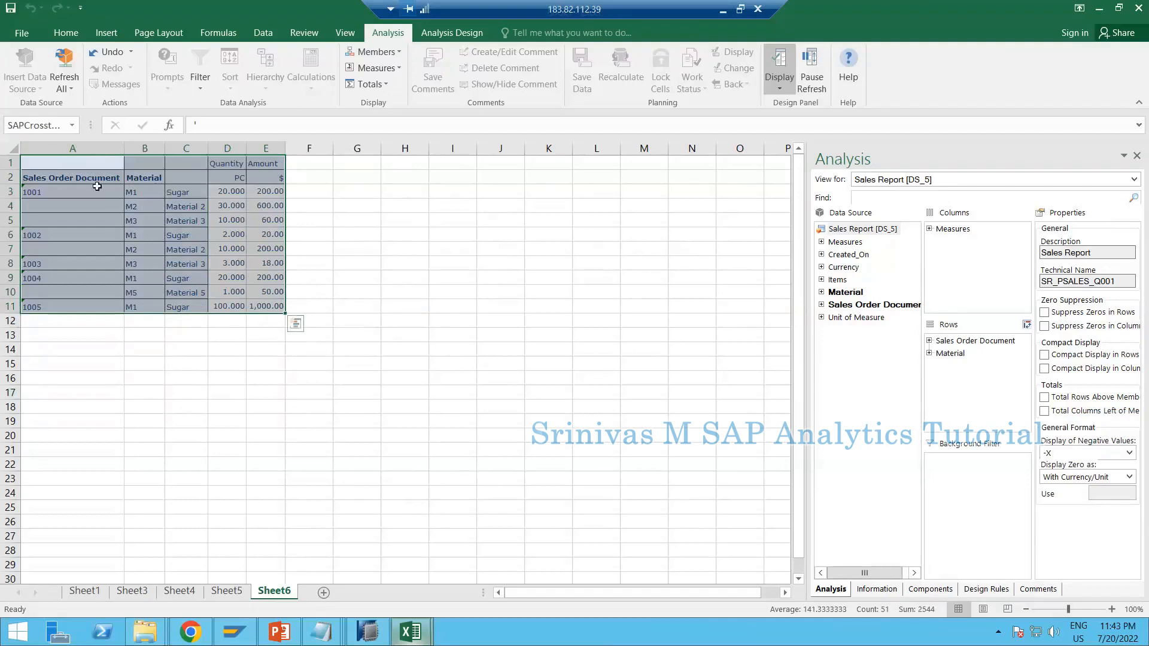
{"action": "left_click_drag", "start_coordinate": [92, 166], "coordinate": [261, 306]}
{"action": "left_click", "coordinate": [517, 226]}
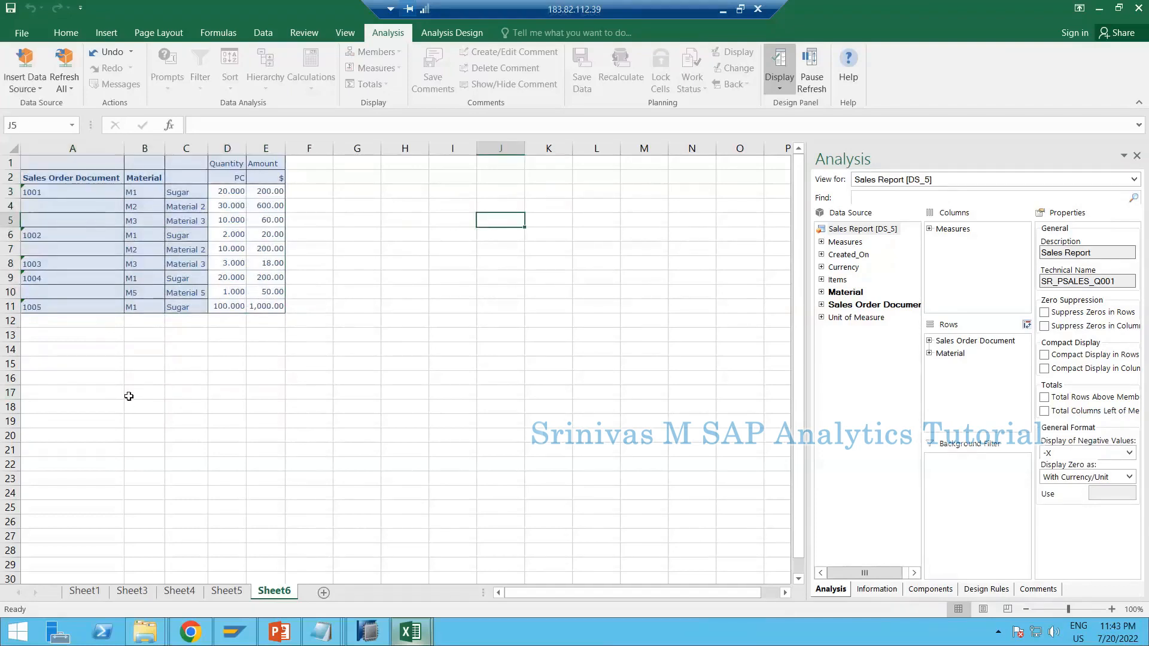
{"action": "left_click", "coordinate": [148, 331]}
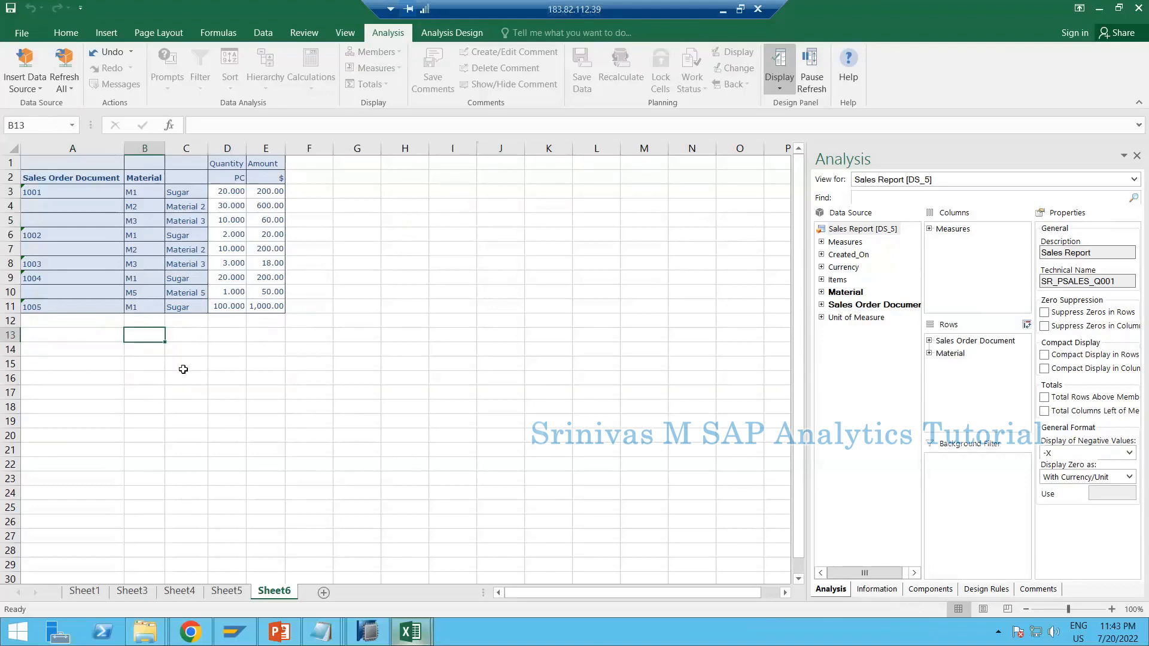
{"action": "left_click_drag", "start_coordinate": [45, 159], "coordinate": [142, 195]}
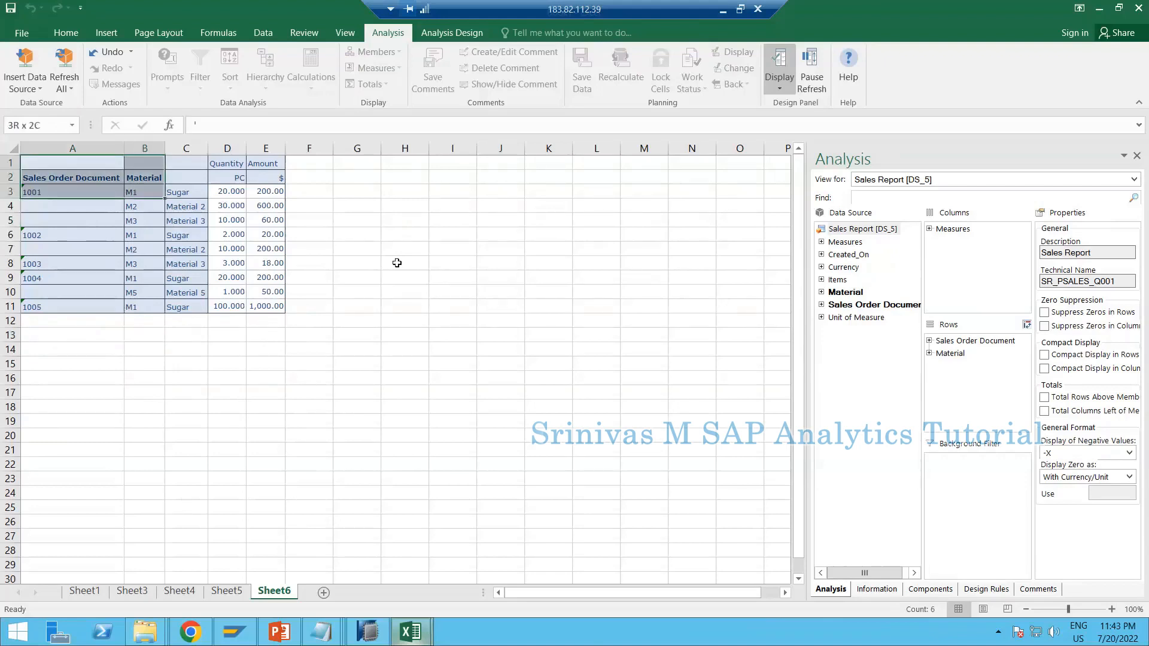
{"action": "left_click", "coordinate": [191, 238]}
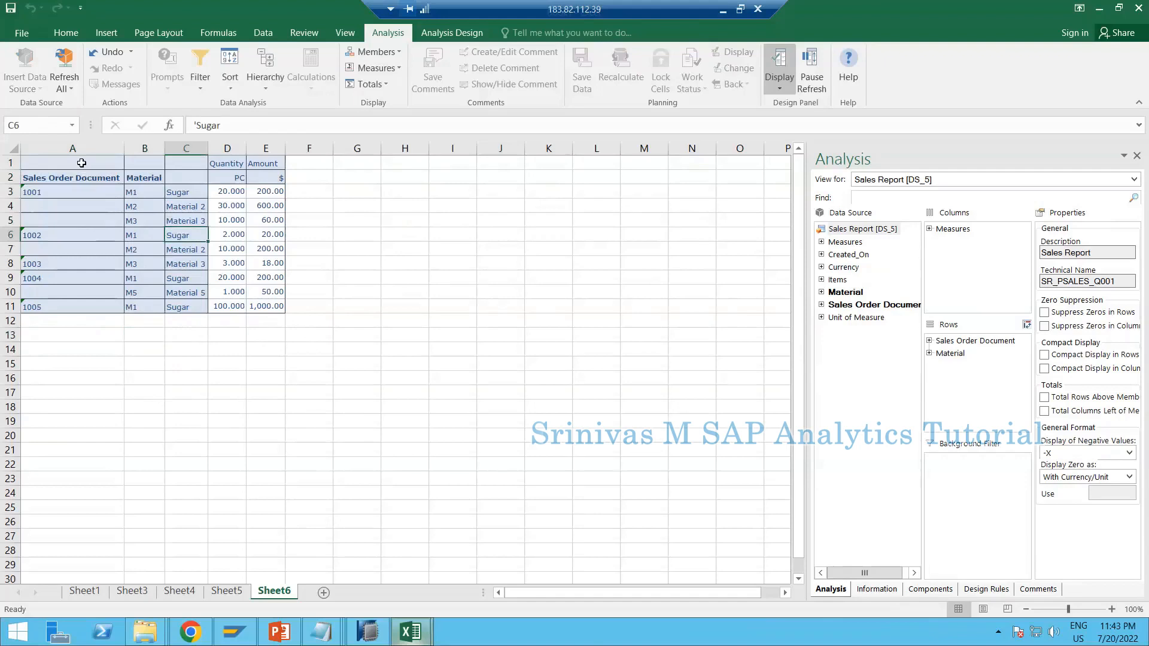
{"action": "left_click", "coordinate": [81, 162]}
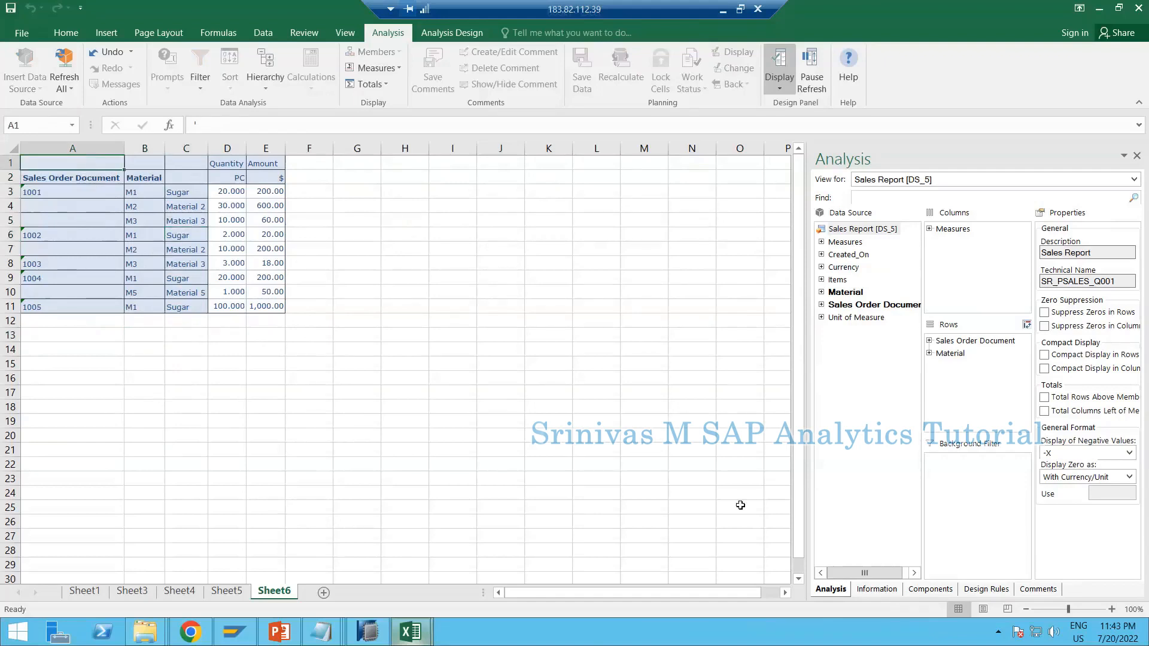
In HANA Studio, add the Created_On characteristic from the InfoProvider fields to the fixed values filter of query SR_PSALES_Q001
{"action": "left_click", "coordinate": [379, 642]}
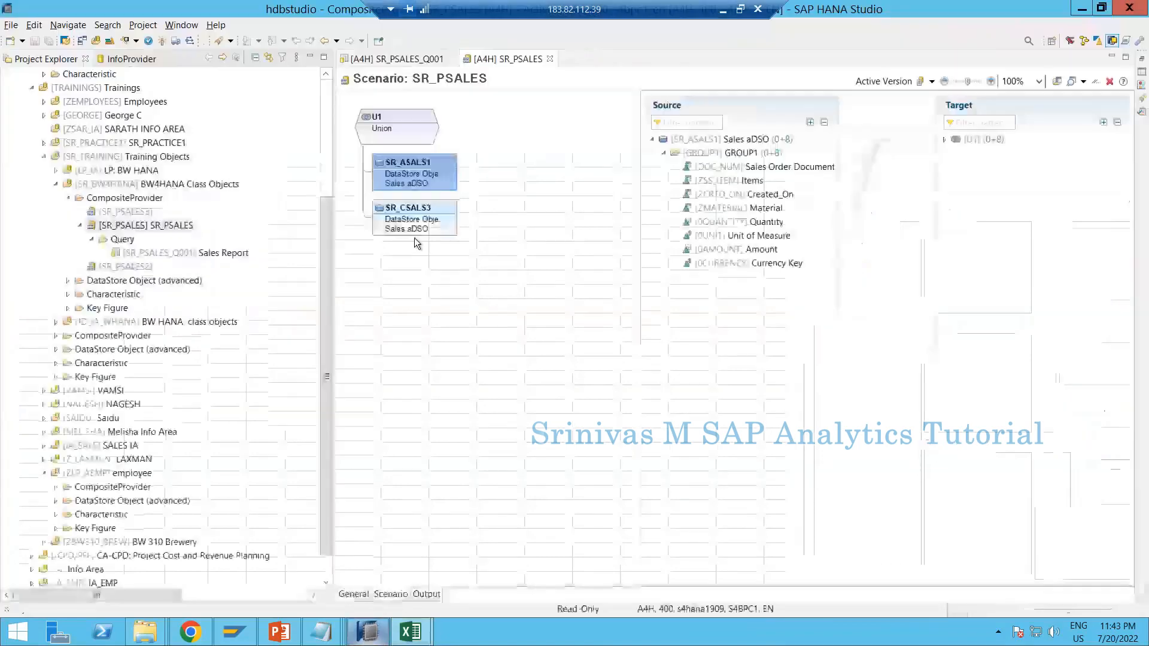
{"action": "left_click", "coordinate": [396, 59]}
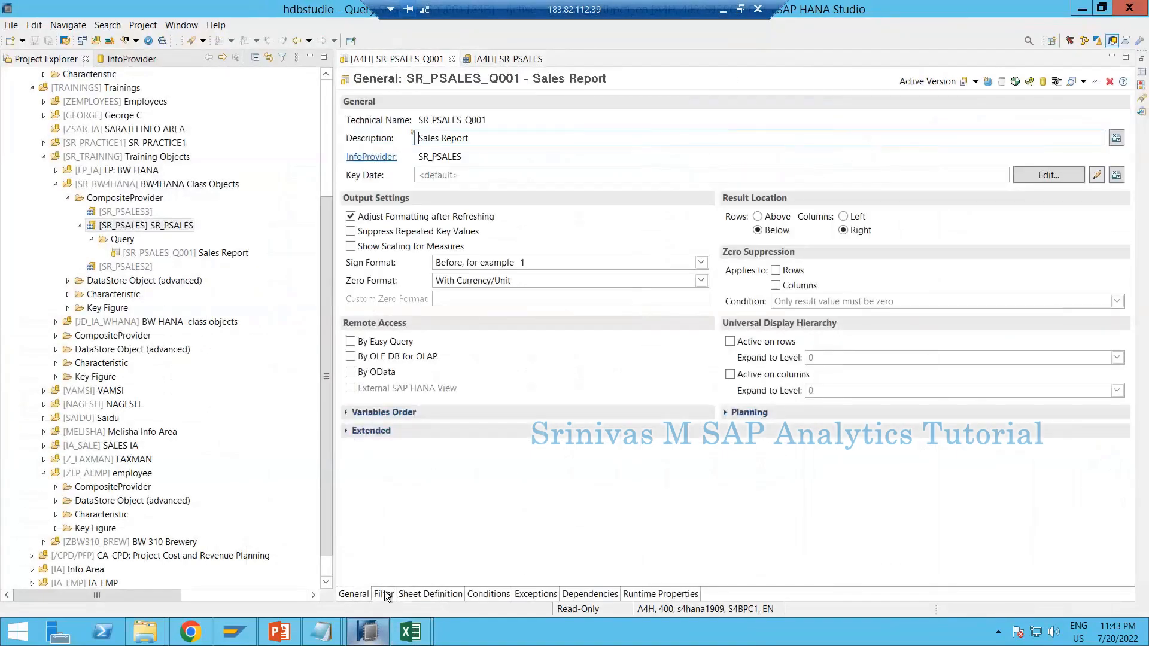
{"action": "left_click", "coordinate": [384, 593]}
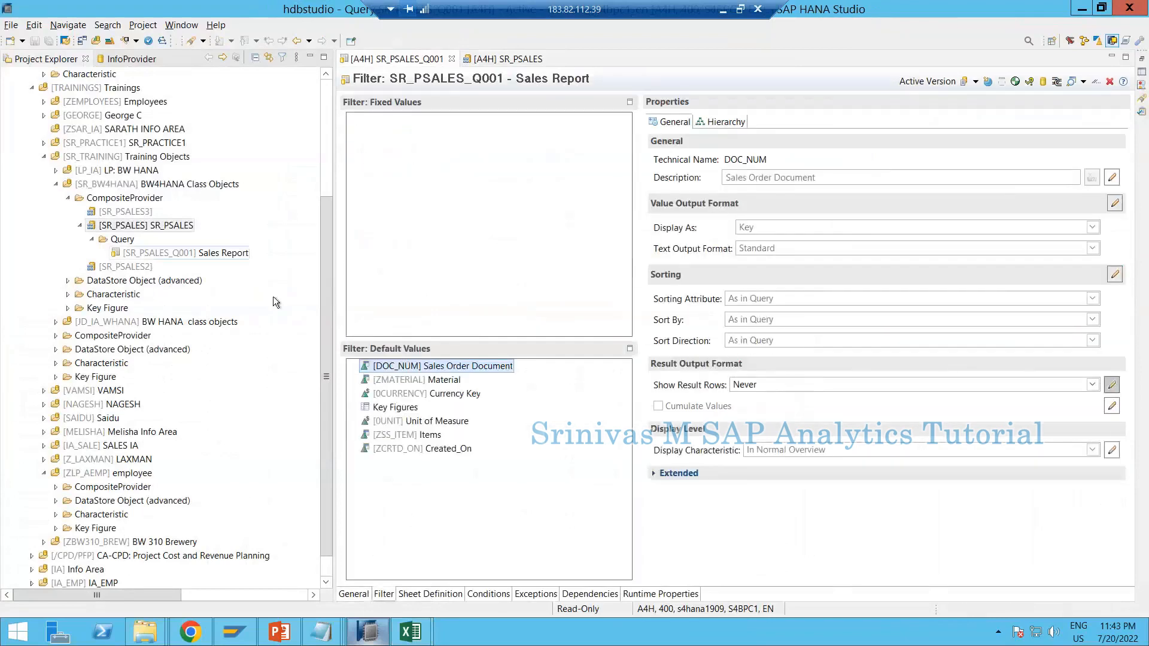
{"action": "left_click", "coordinate": [123, 59]}
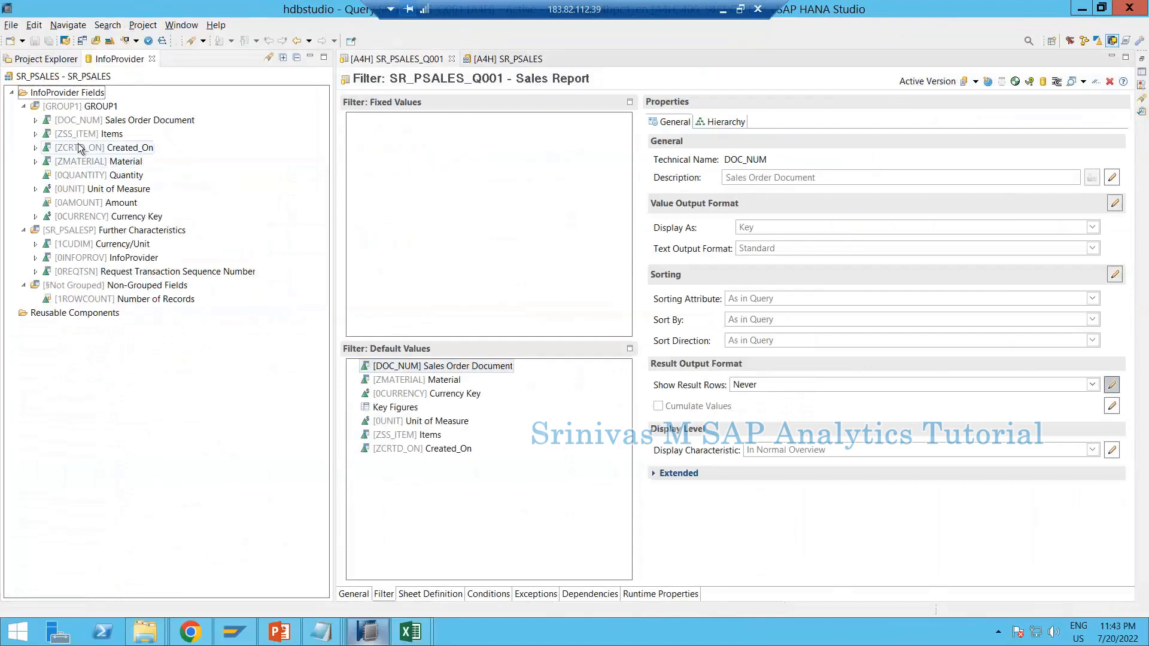
{"action": "left_click_drag", "start_coordinate": [81, 148], "coordinate": [412, 203]}
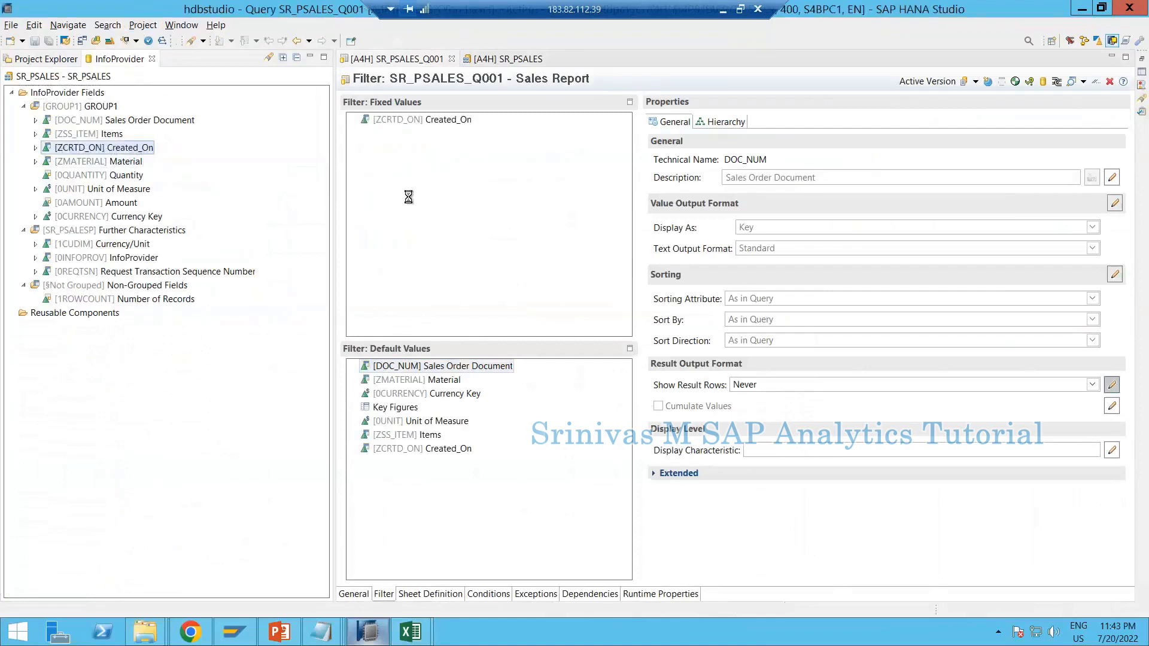
{"action": "right_click", "coordinate": [396, 120]}
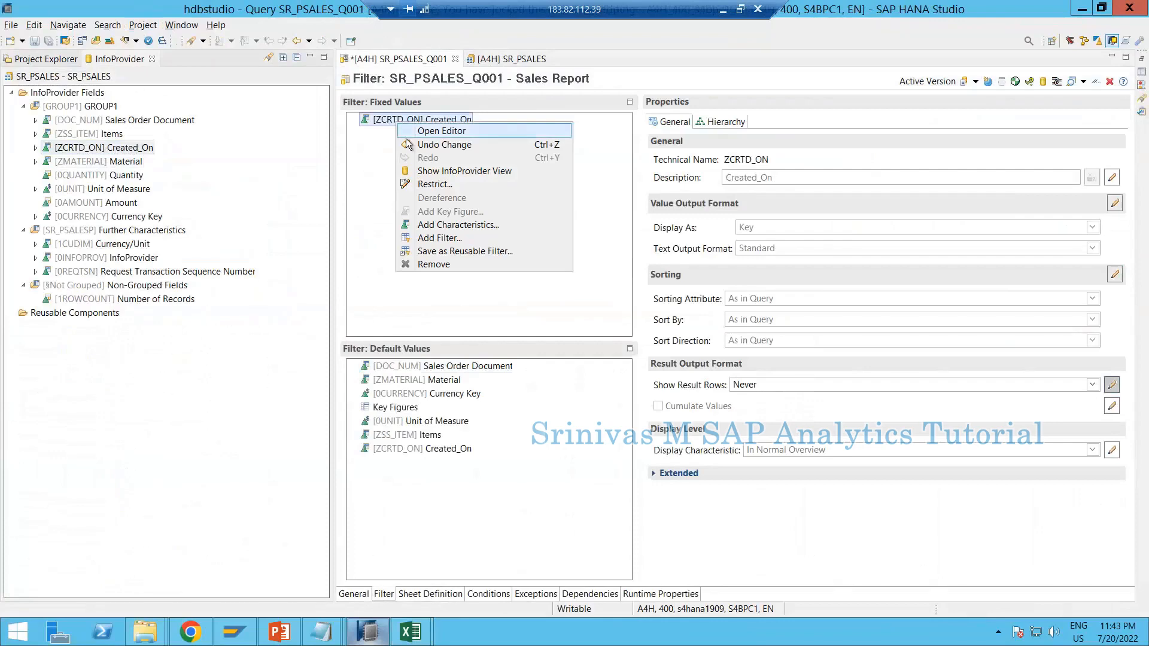
{"action": "left_click", "coordinate": [36, 147]}
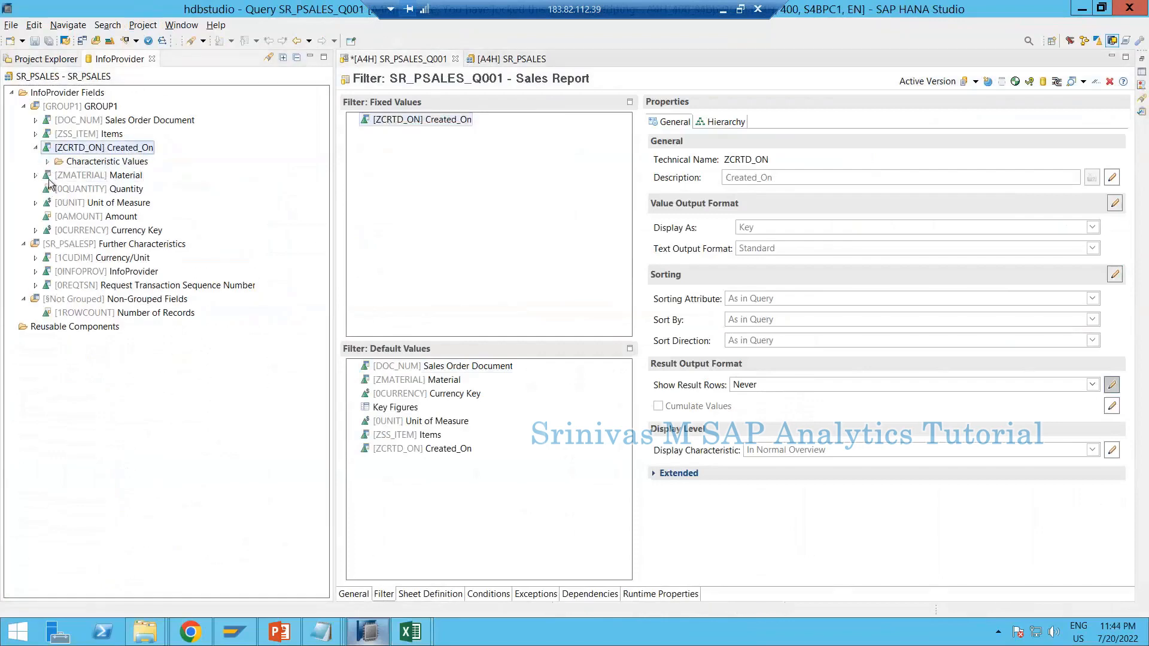
{"action": "left_click", "coordinate": [47, 162]}
{"action": "left_click", "coordinate": [47, 93]}
{"action": "right_click", "coordinate": [411, 118]}
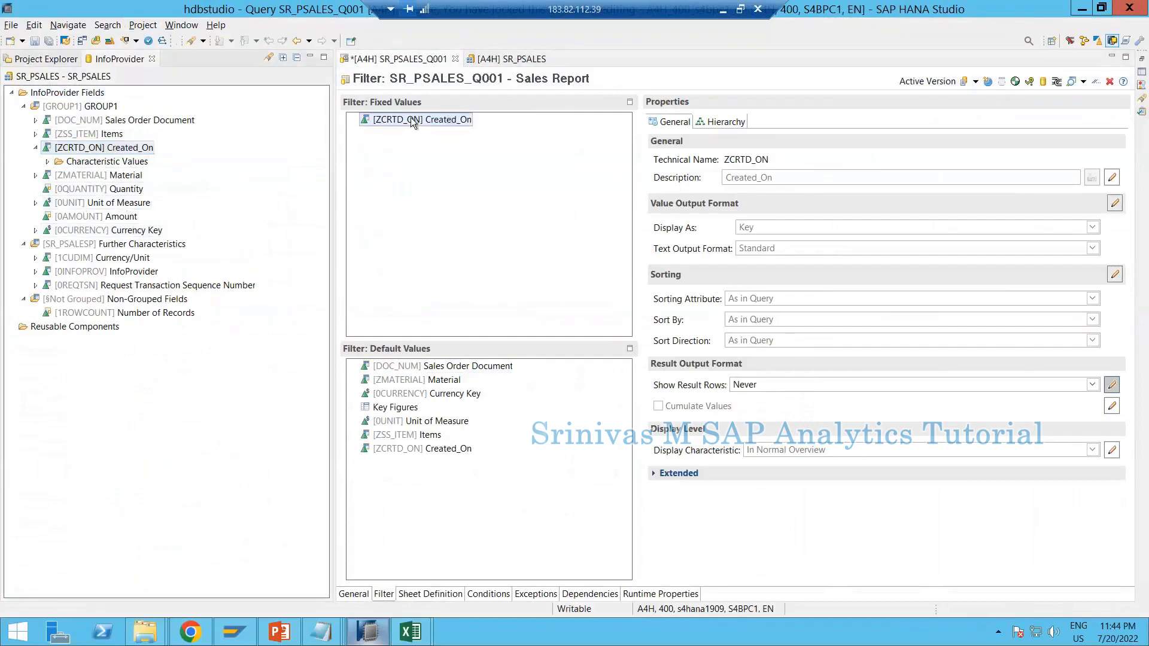
{"action": "left_click", "coordinate": [99, 150]}
{"action": "right_click", "coordinate": [99, 149]}
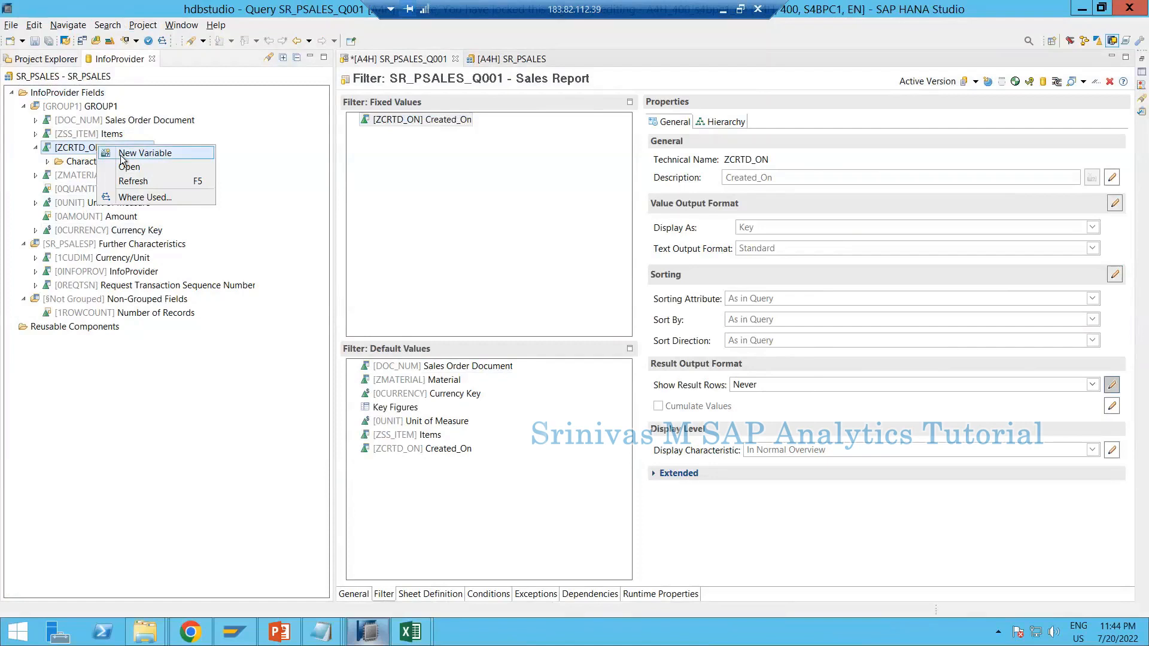
{"action": "left_click", "coordinate": [145, 153]}
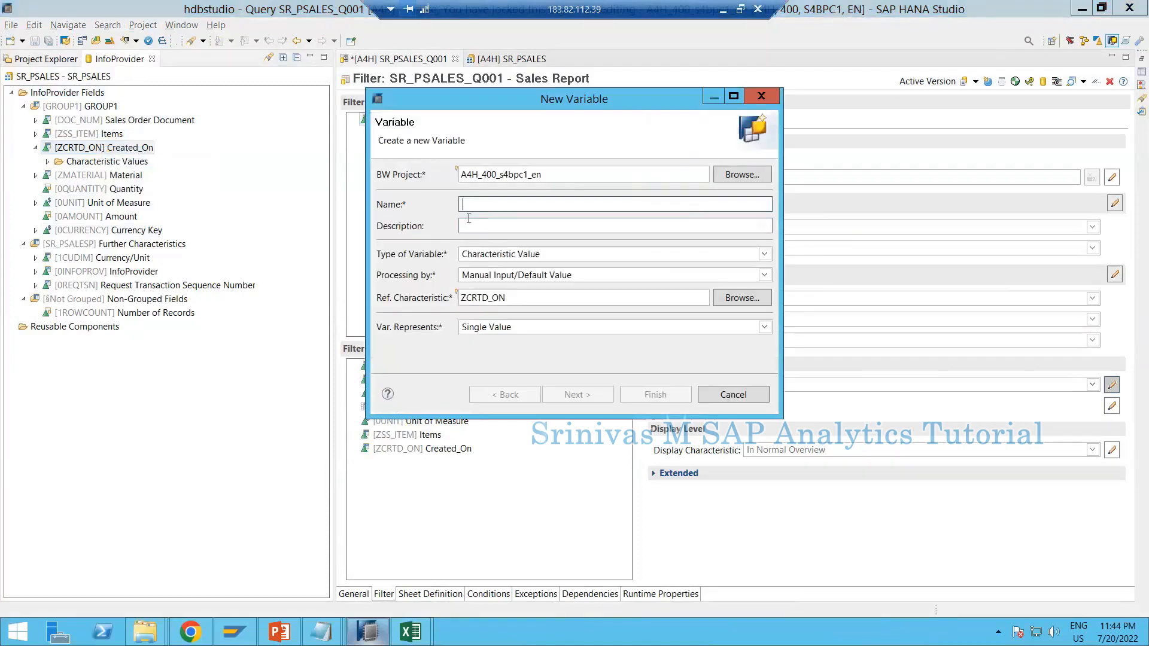
{"action": "left_click", "coordinate": [733, 395]}
Switch to Book1 in Excel and check the available Created_On members in the filter selection without applying a filter
{"action": "mouse_move", "coordinate": [410, 633]}
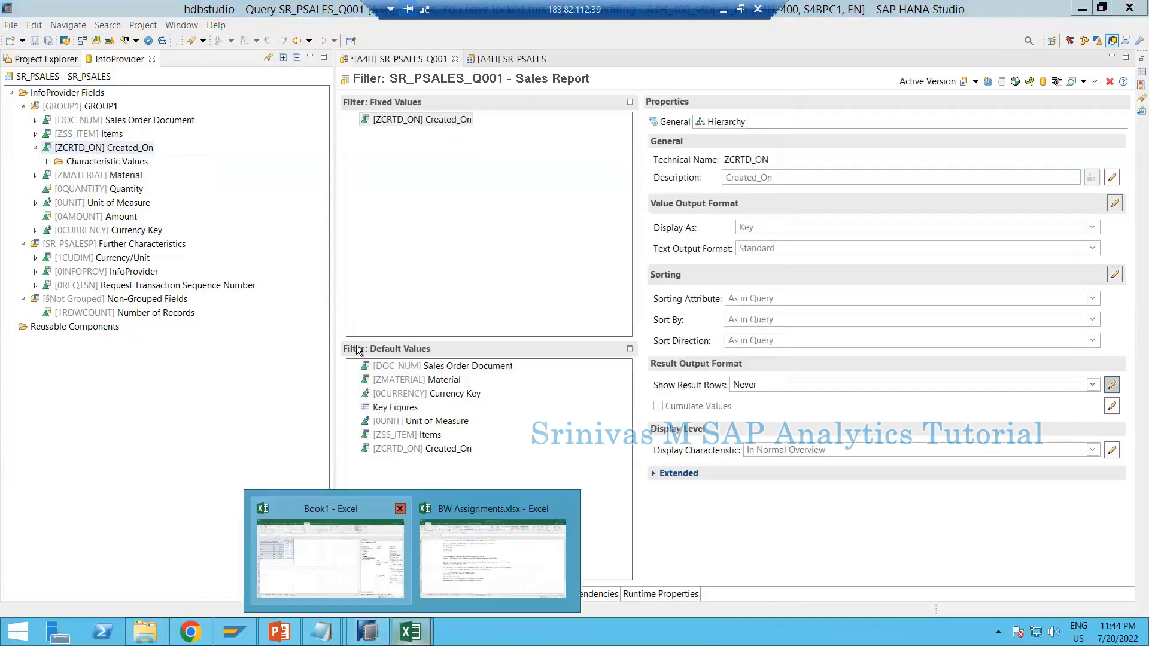
{"action": "left_click", "coordinate": [364, 555]}
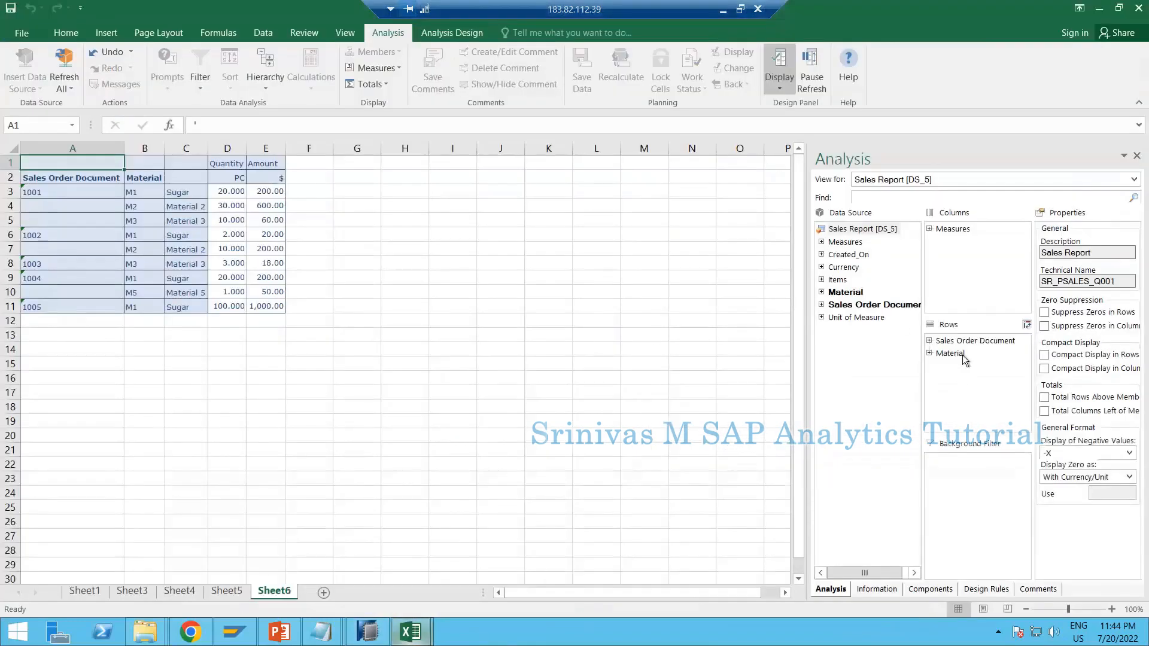
{"action": "right_click", "coordinate": [852, 258]}
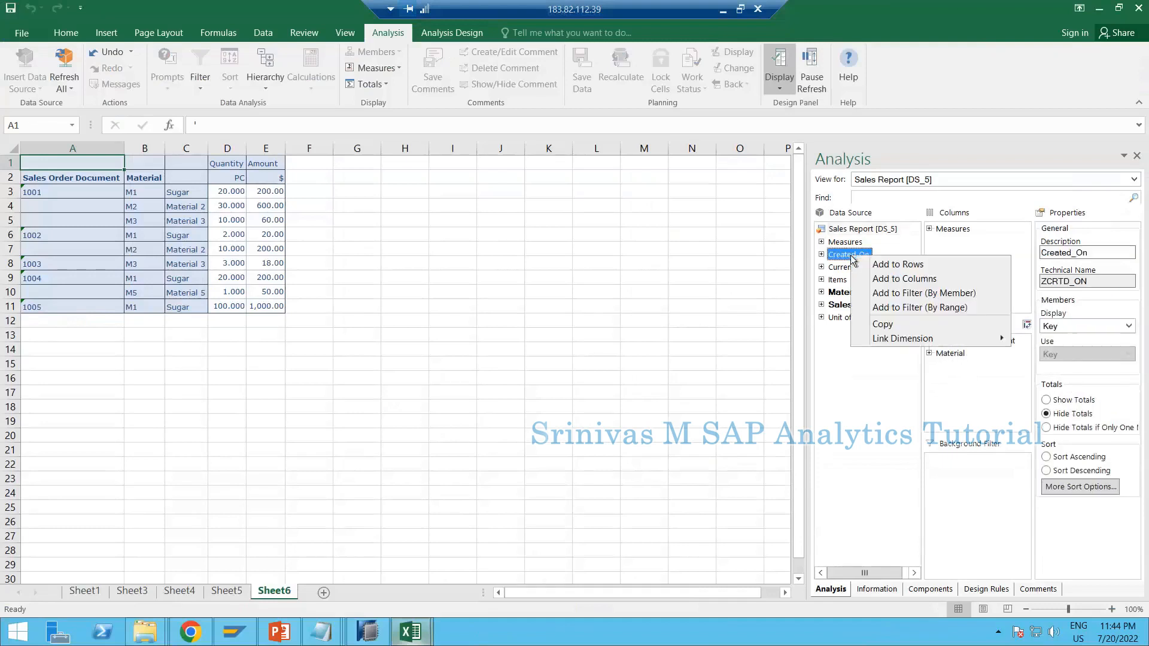
{"action": "left_click", "coordinate": [898, 295]}
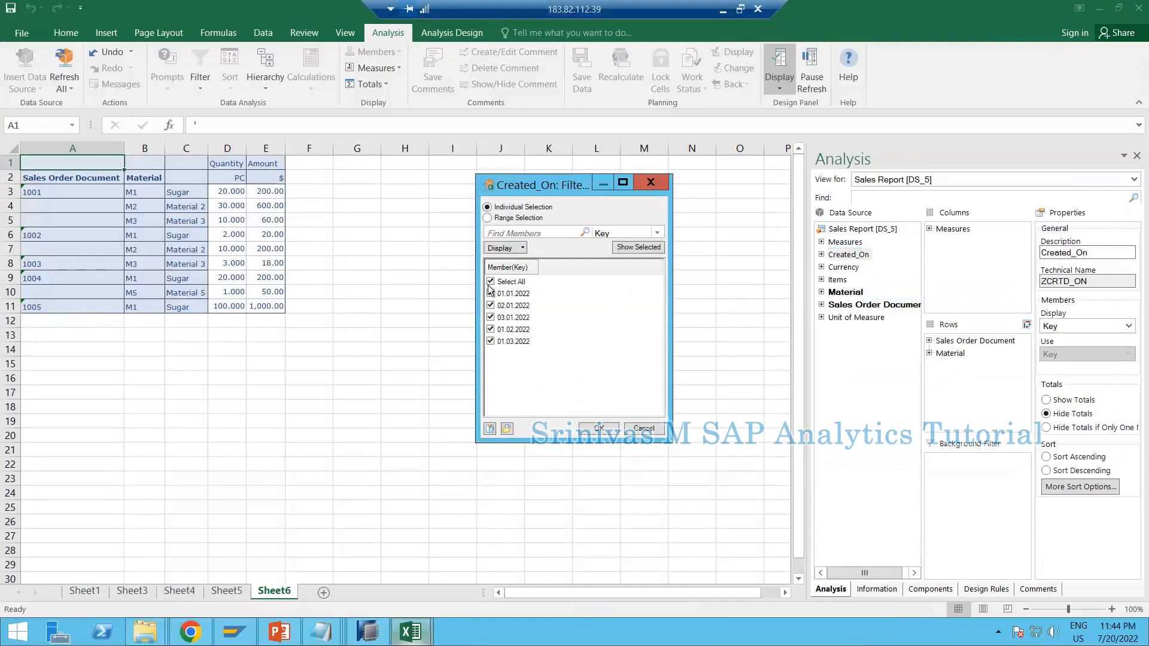
{"action": "left_click", "coordinate": [490, 282]}
{"action": "left_click", "coordinate": [637, 429]}
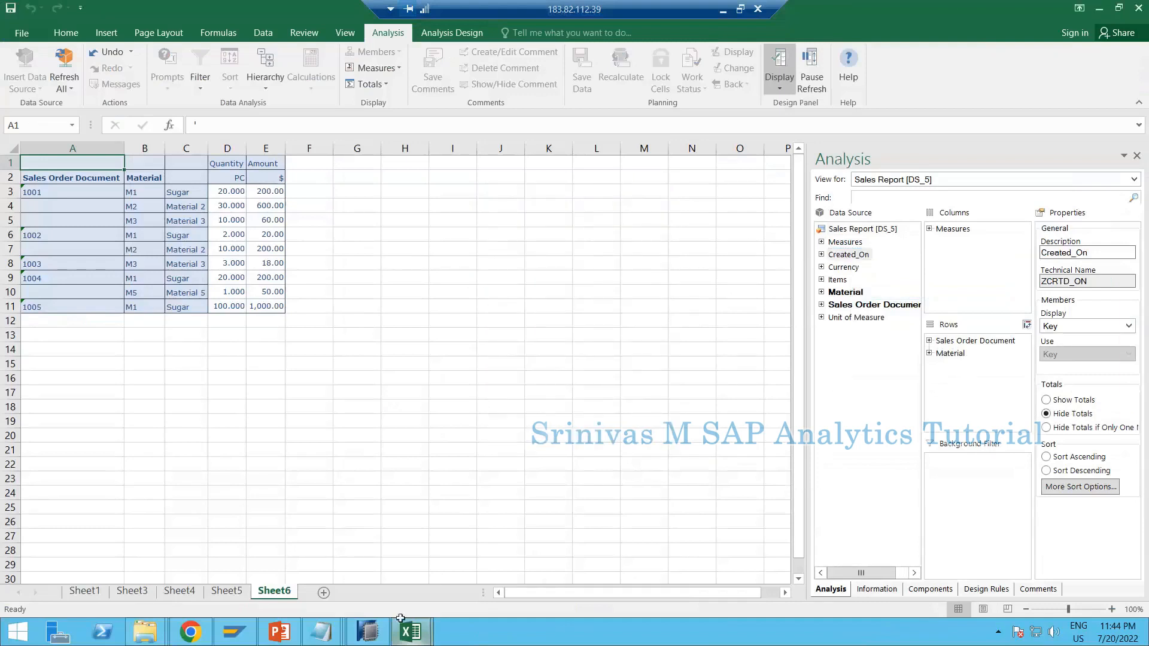
Return to HANA Studio and start a new variable on Created_On, naming it ZCRTD_ON_M_I_I_01
{"action": "left_click", "coordinate": [367, 631]}
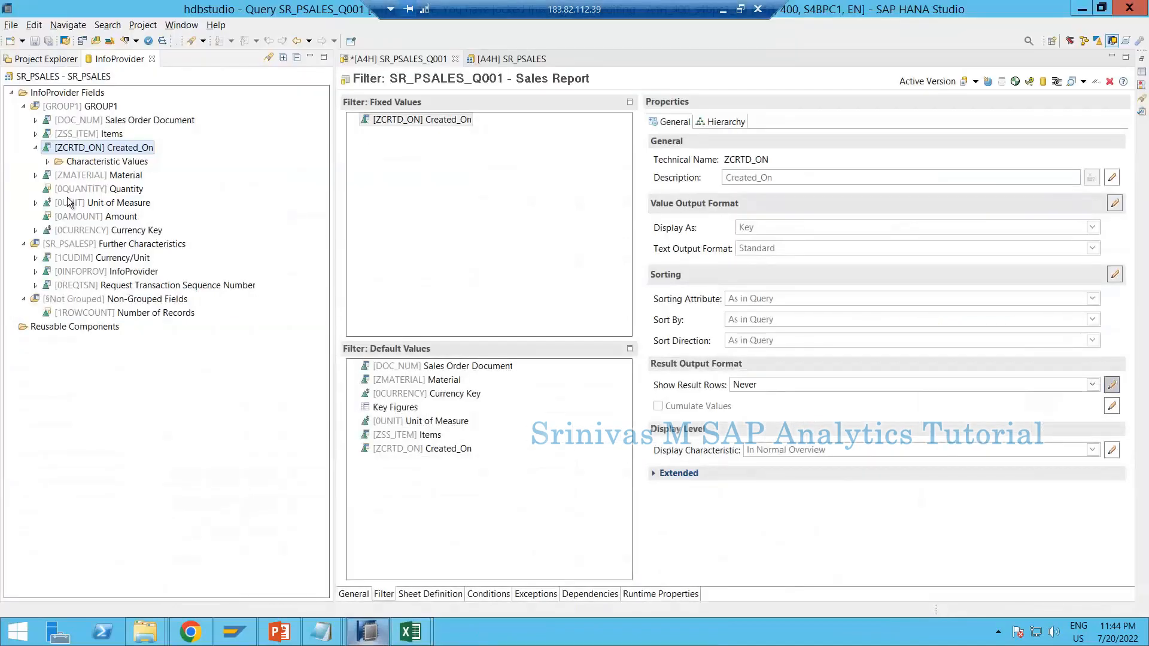
{"action": "right_click", "coordinate": [67, 148]}
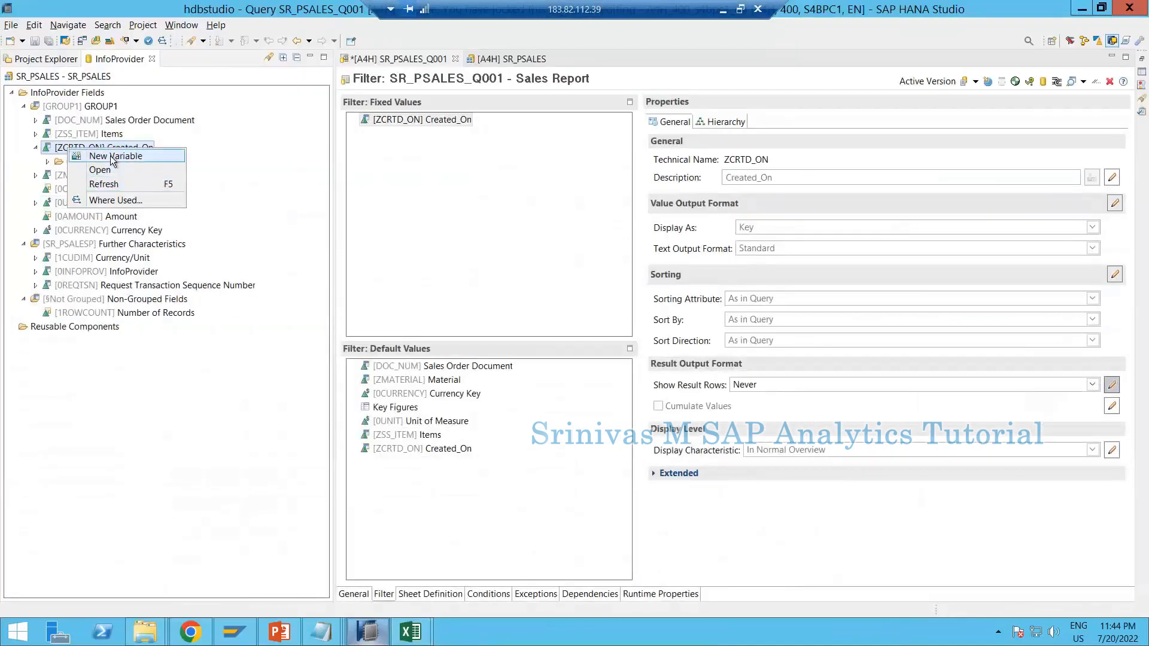
{"action": "left_click", "coordinate": [110, 155]}
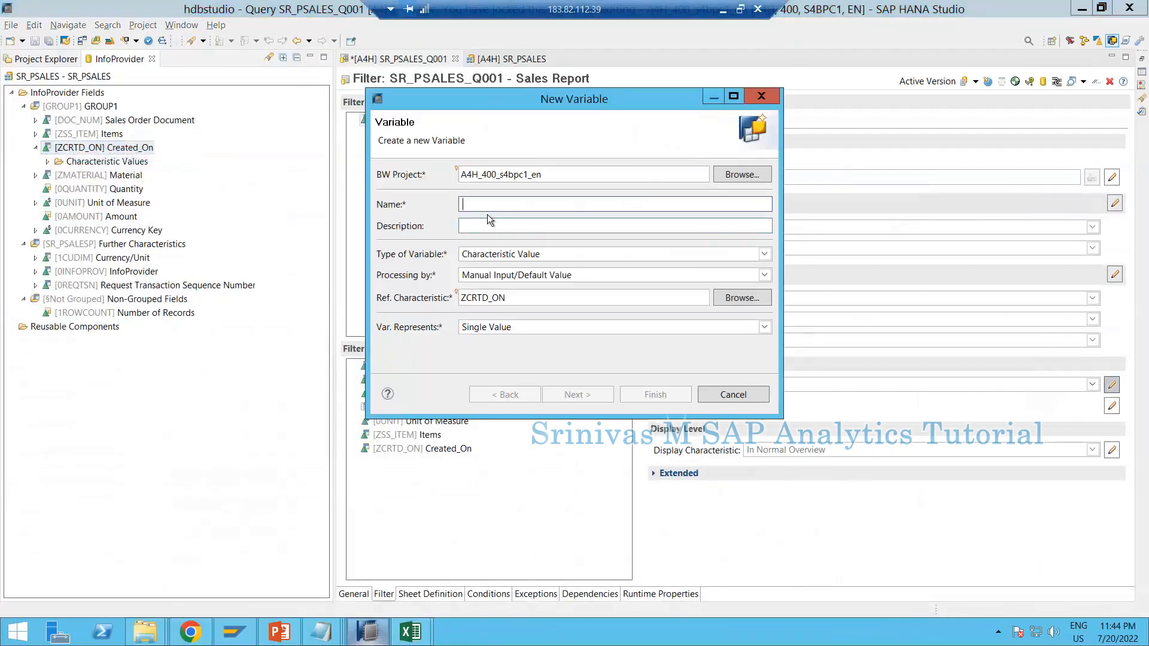
{"action": "type", "text": "C"}
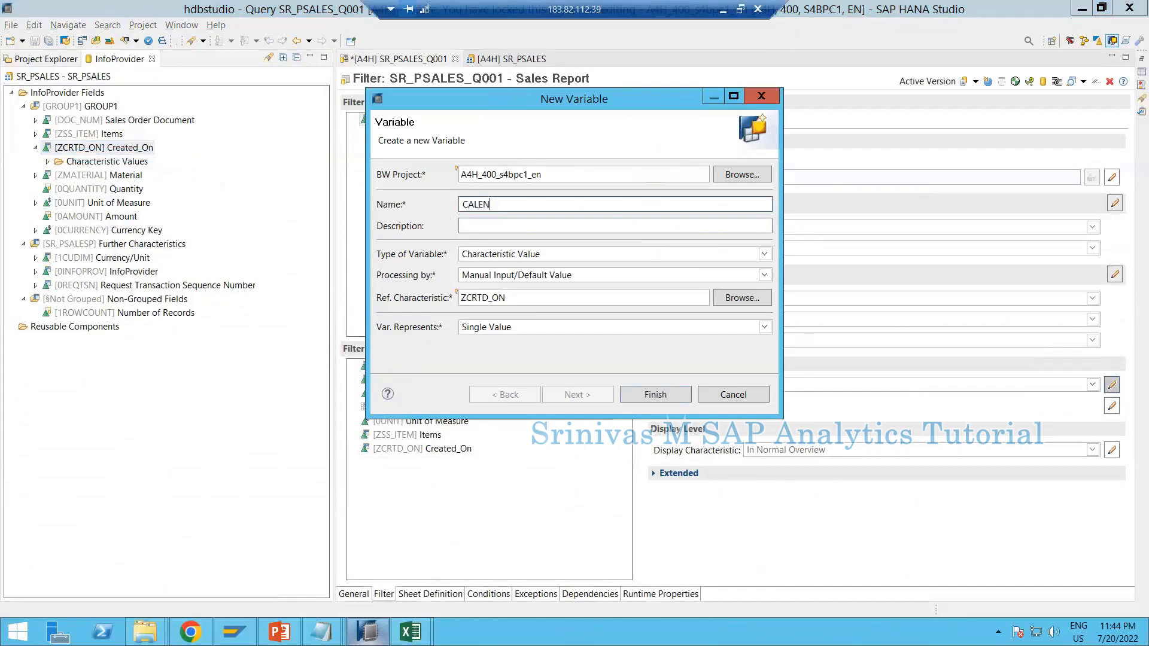
{"action": "key", "text": "BackSpace"}
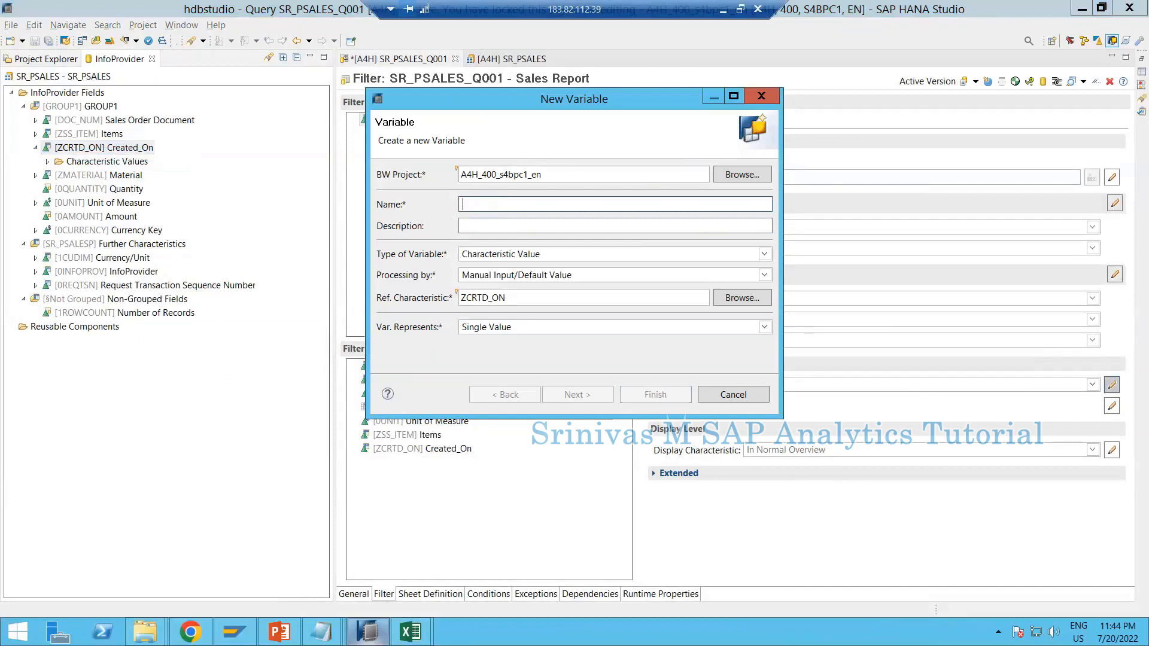
{"action": "double_click", "coordinate": [460, 297]}
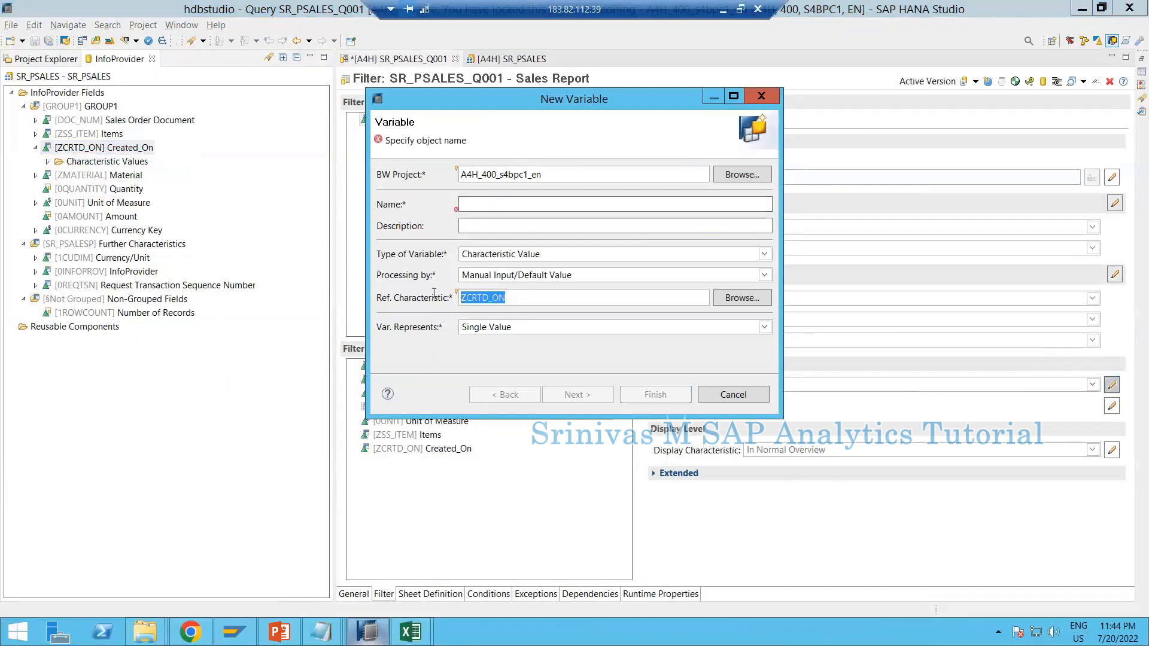
{"action": "type", "text": "ZCRTD_ON"}
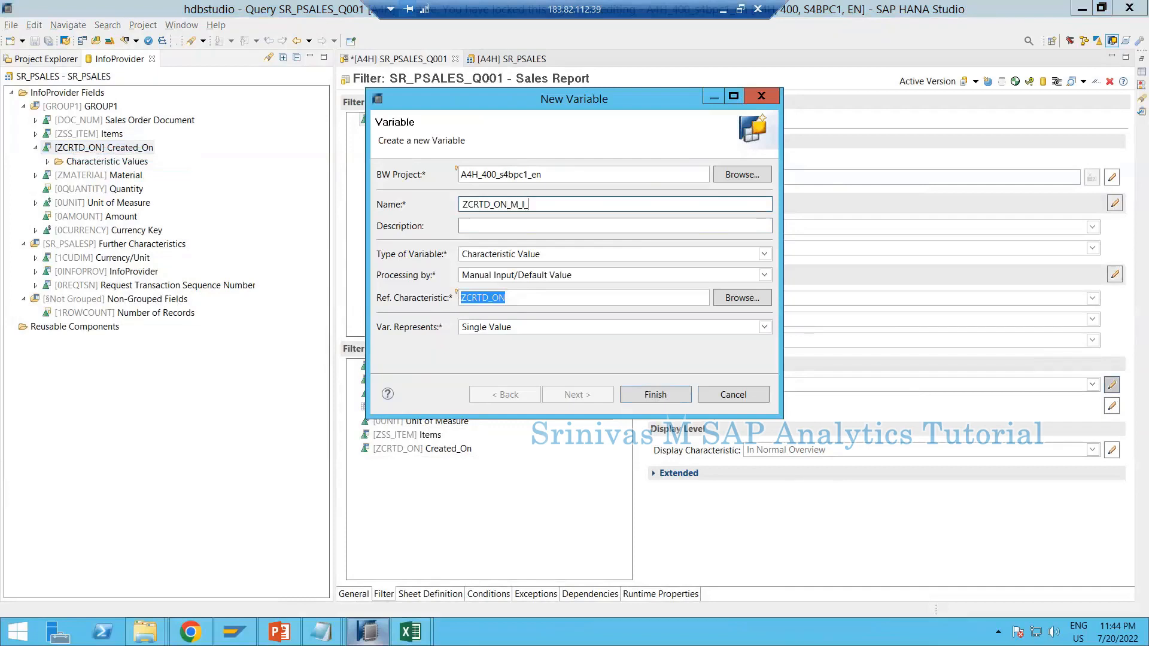
{"action": "key", "text": "Tab"}
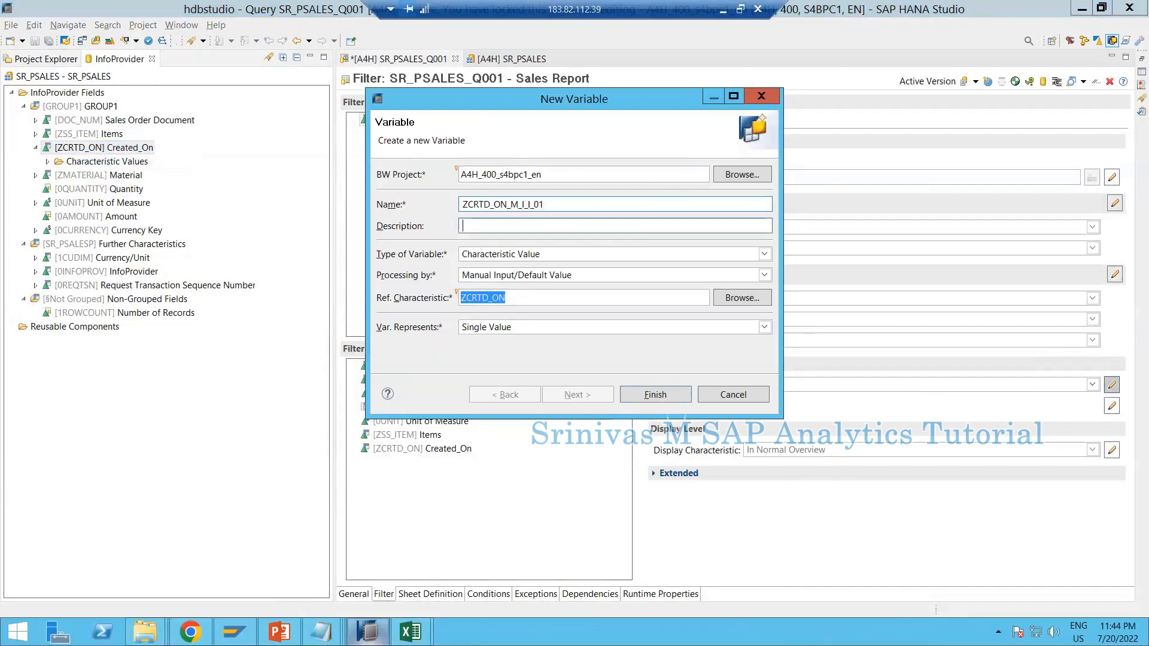
Give the new variable the description Calendar Day, make it represent an Interval, and create it
{"action": "type", "text": "cALEND"}
{"action": "type", "text": "alendar "}
{"action": "type", "text": "Day"}
{"action": "left_click", "coordinate": [564, 329]}
{"action": "left_click", "coordinate": [575, 353]}
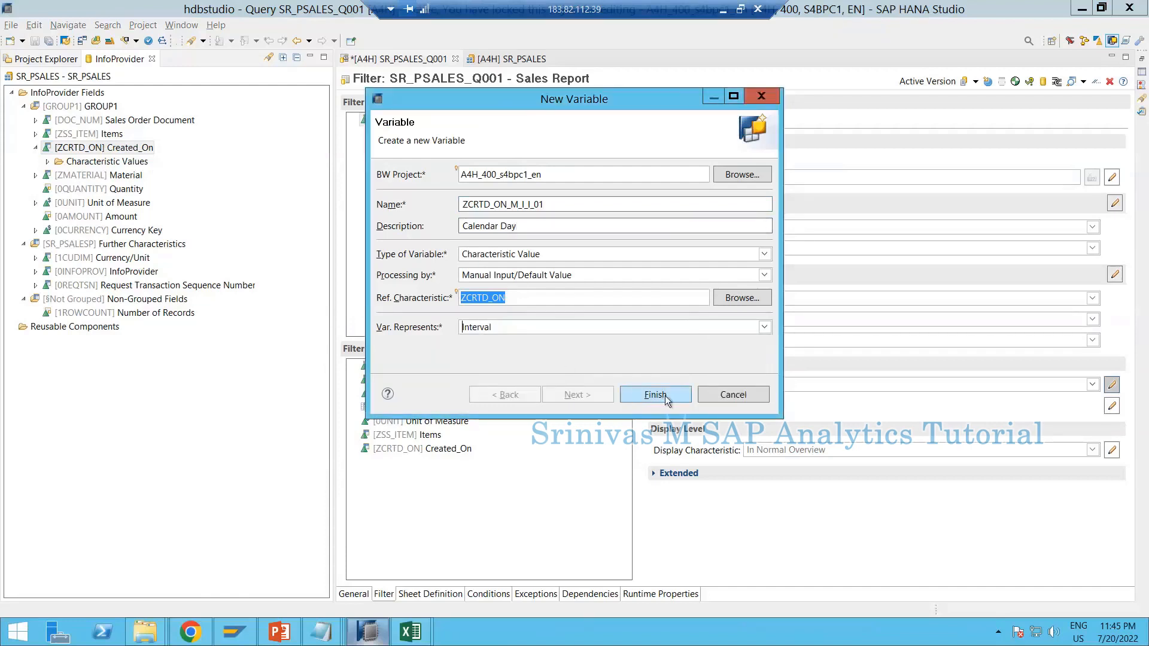
{"action": "left_click", "coordinate": [666, 396]}
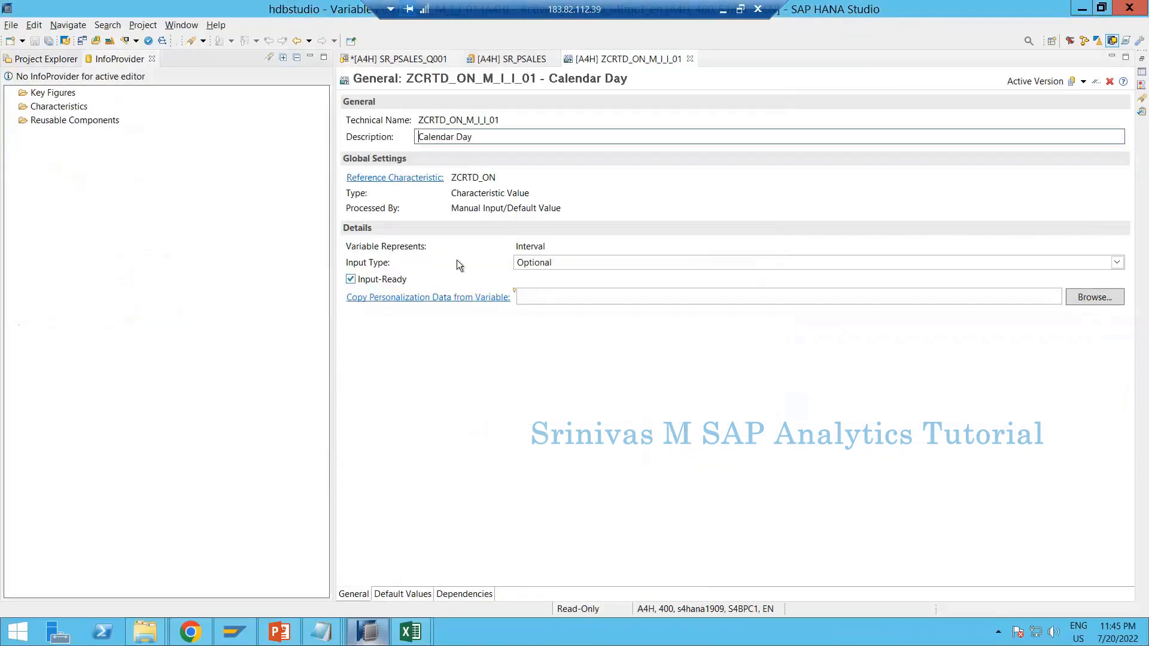
Set the Calendar Day variable's input type to Mandatory Without Initial and save the variable
{"action": "left_click", "coordinate": [541, 265]}
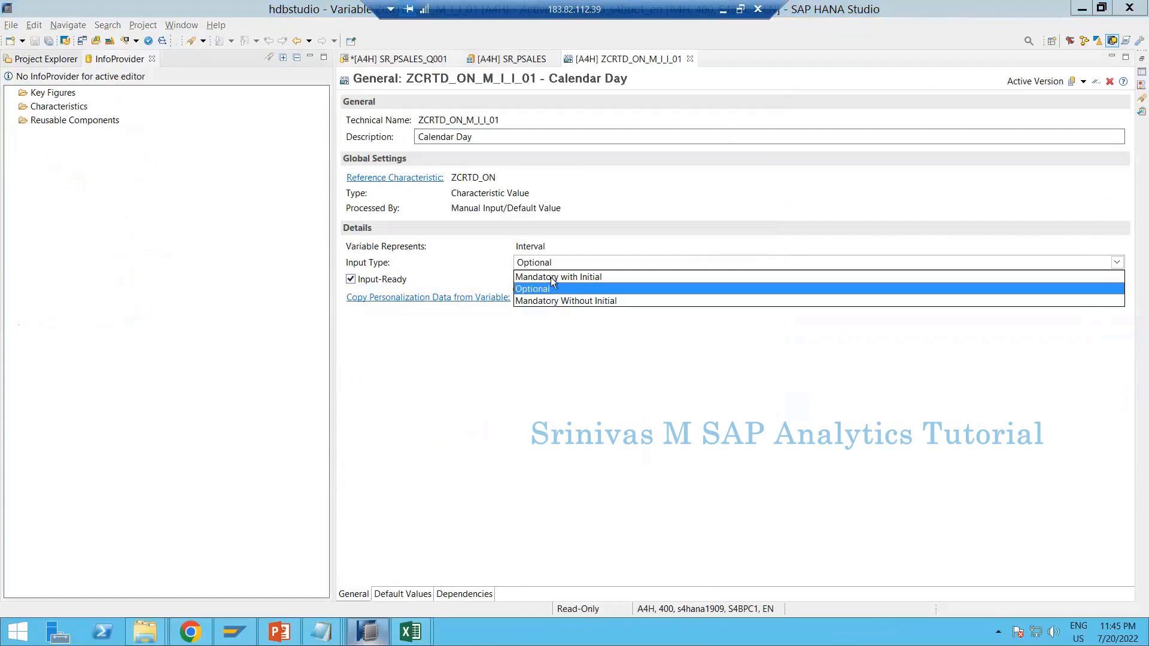
{"action": "left_click", "coordinate": [559, 300]}
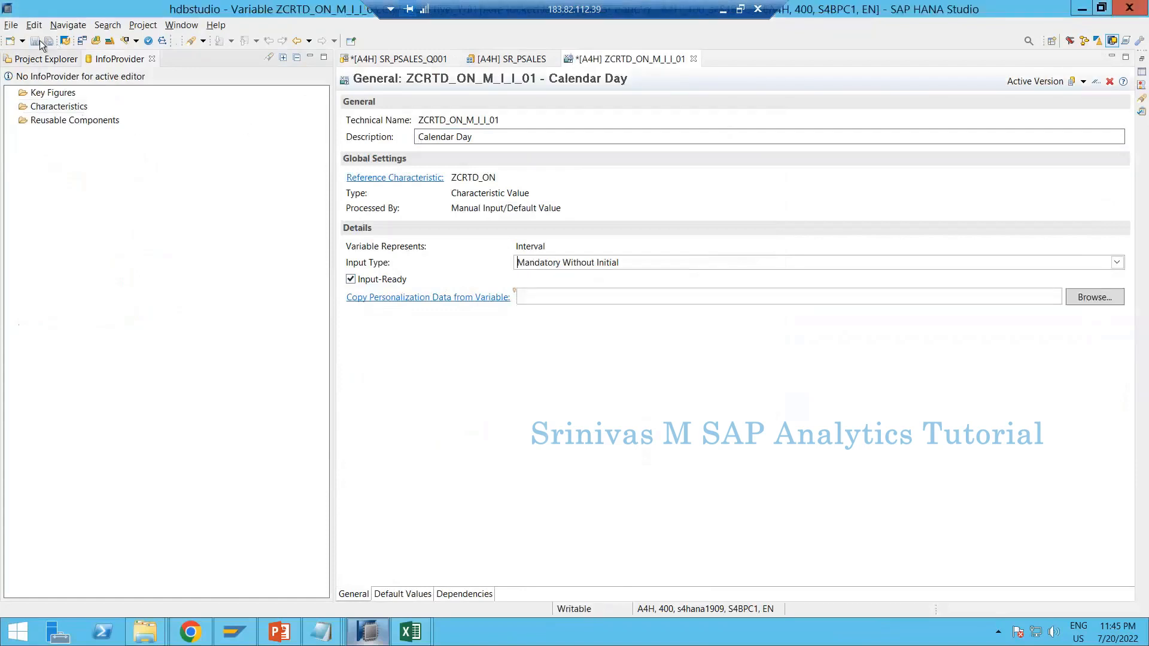
{"action": "left_click", "coordinate": [35, 41]}
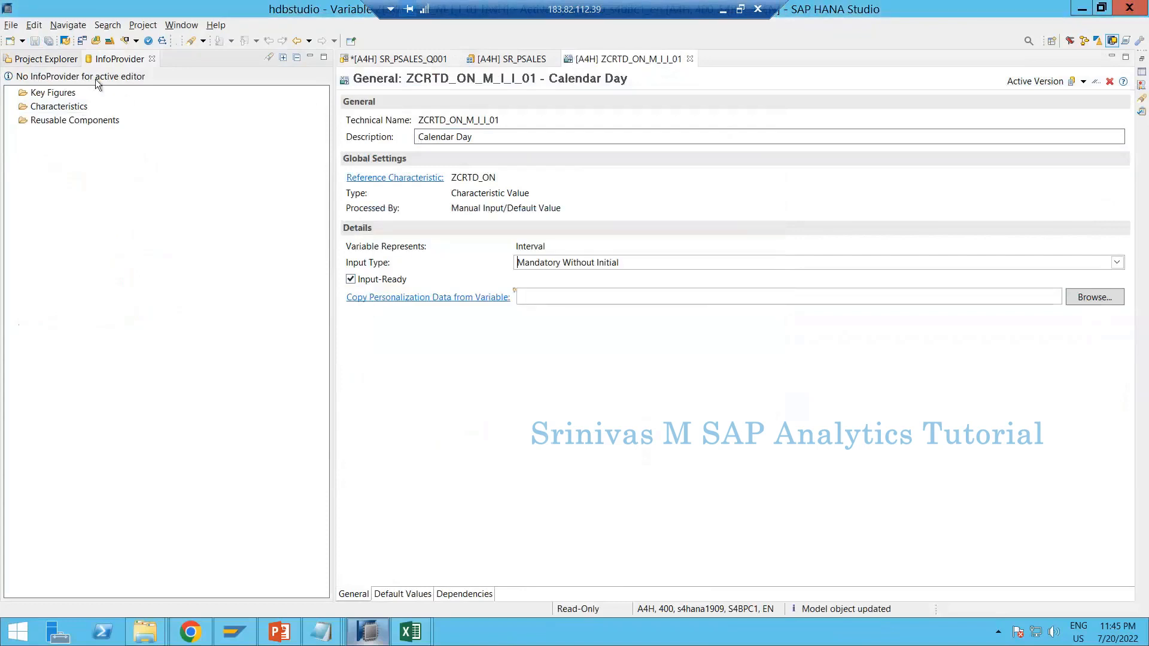
In query SR_PSALES_Q001, restrict the fixed values filter's Created_On with the variable Calendar Day and save the query
{"action": "left_click", "coordinate": [55, 59]}
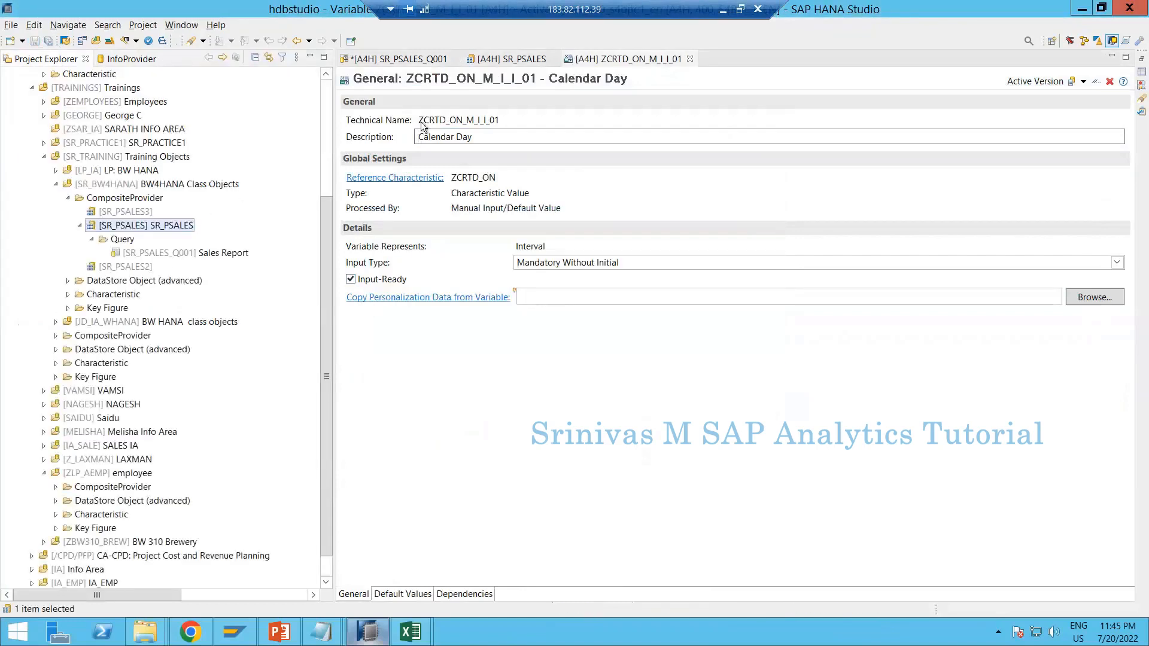
{"action": "left_click", "coordinate": [123, 59]}
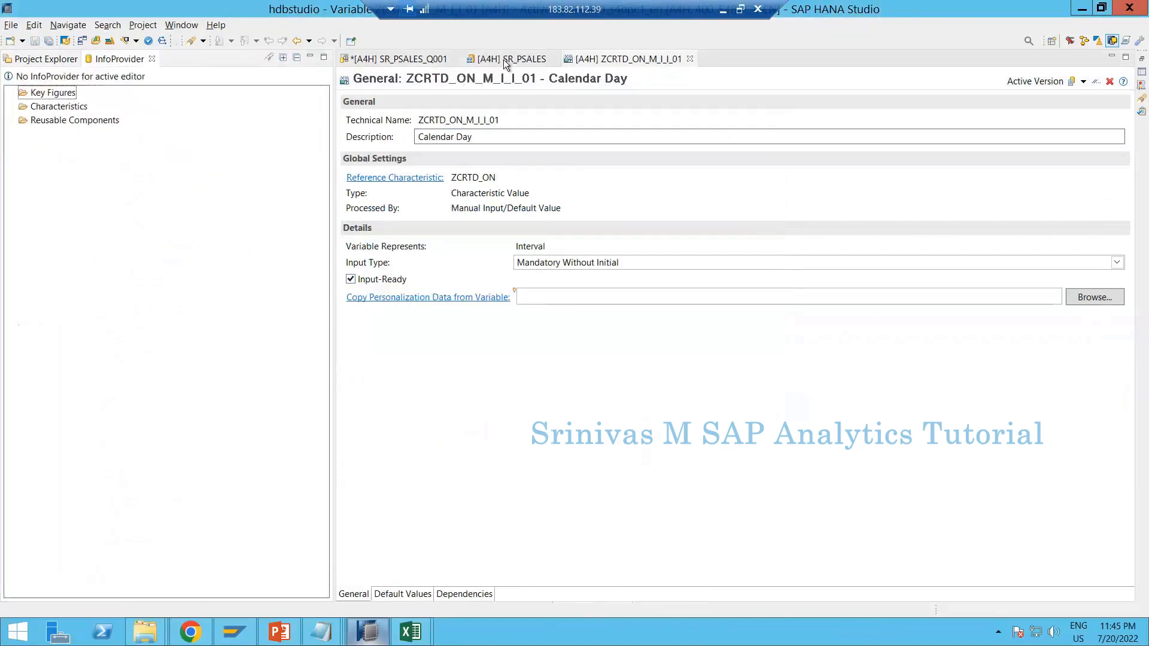
{"action": "left_click", "coordinate": [506, 62]}
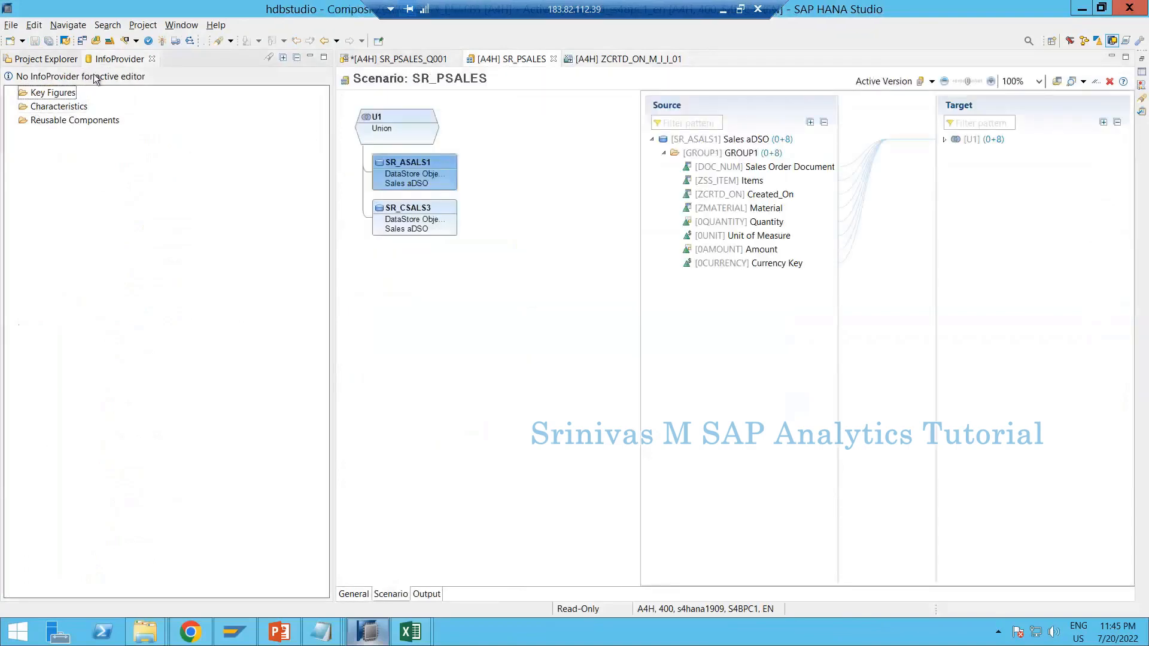
{"action": "left_click", "coordinate": [397, 61]}
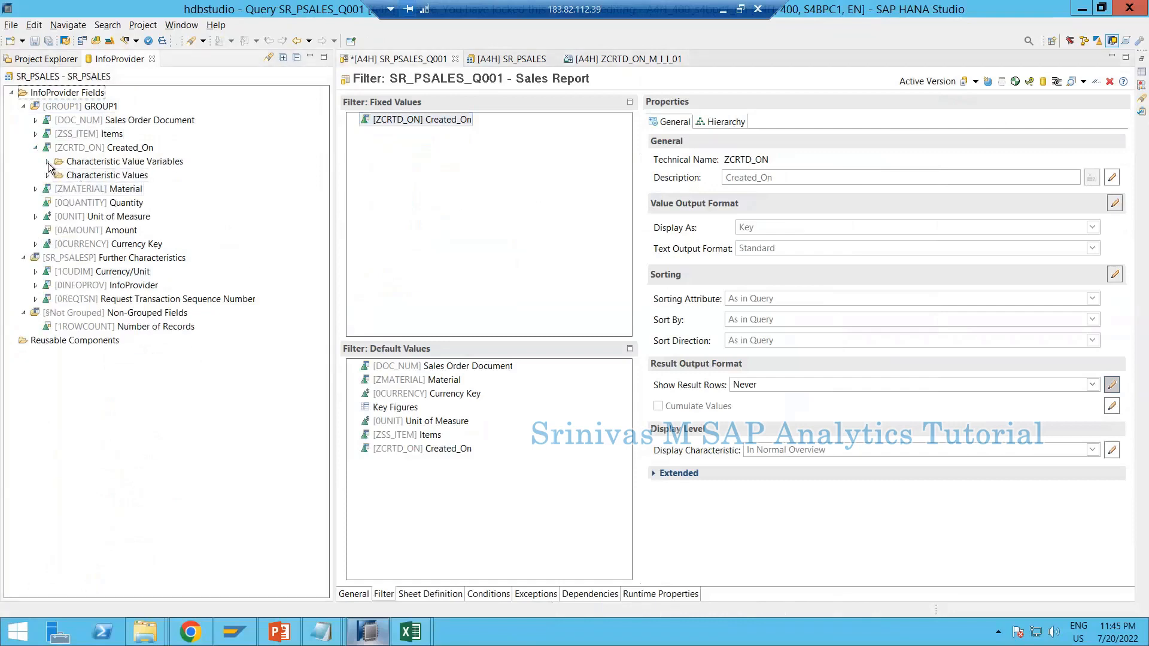
{"action": "left_click", "coordinate": [48, 162]}
{"action": "left_click_drag", "start_coordinate": [150, 174], "coordinate": [445, 149]}
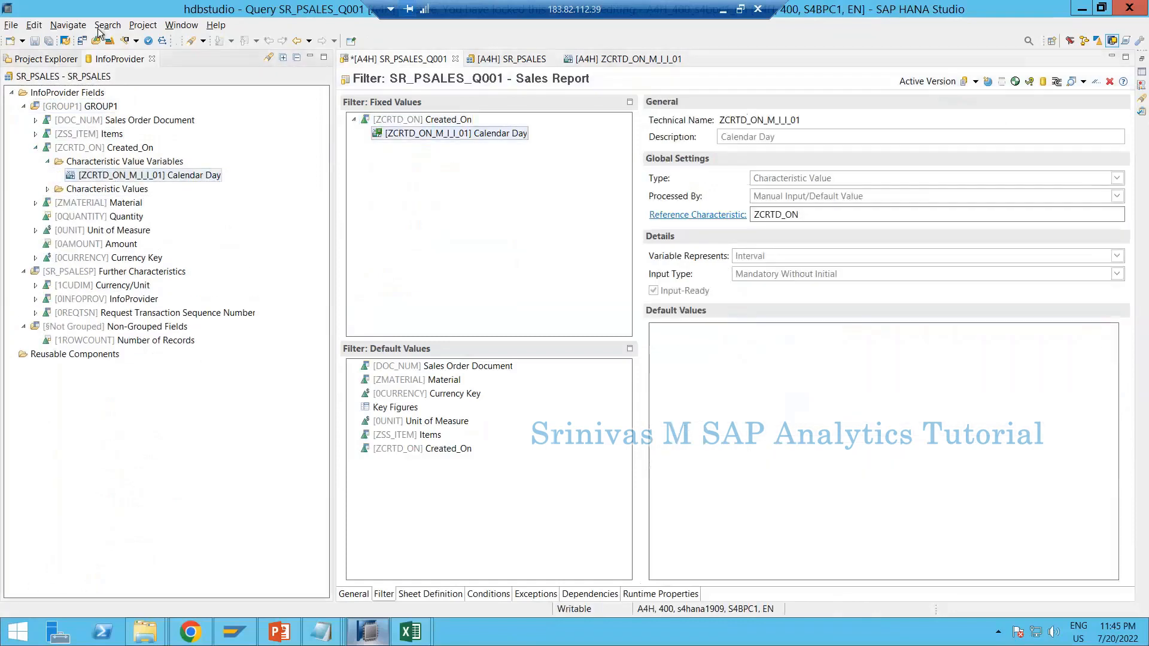
{"action": "left_click", "coordinate": [36, 41]}
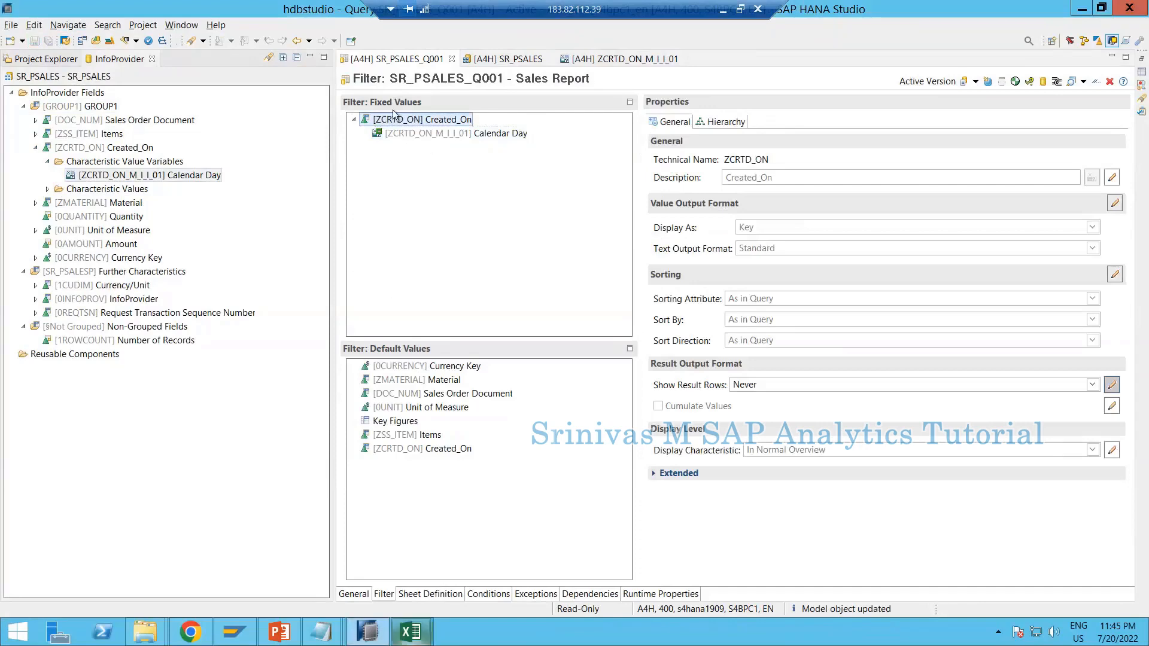
Switch to Book1 in Excel, add a new worksheet, and insert the Sales Report query as a data source at A1
{"action": "mouse_move", "coordinate": [419, 639]}
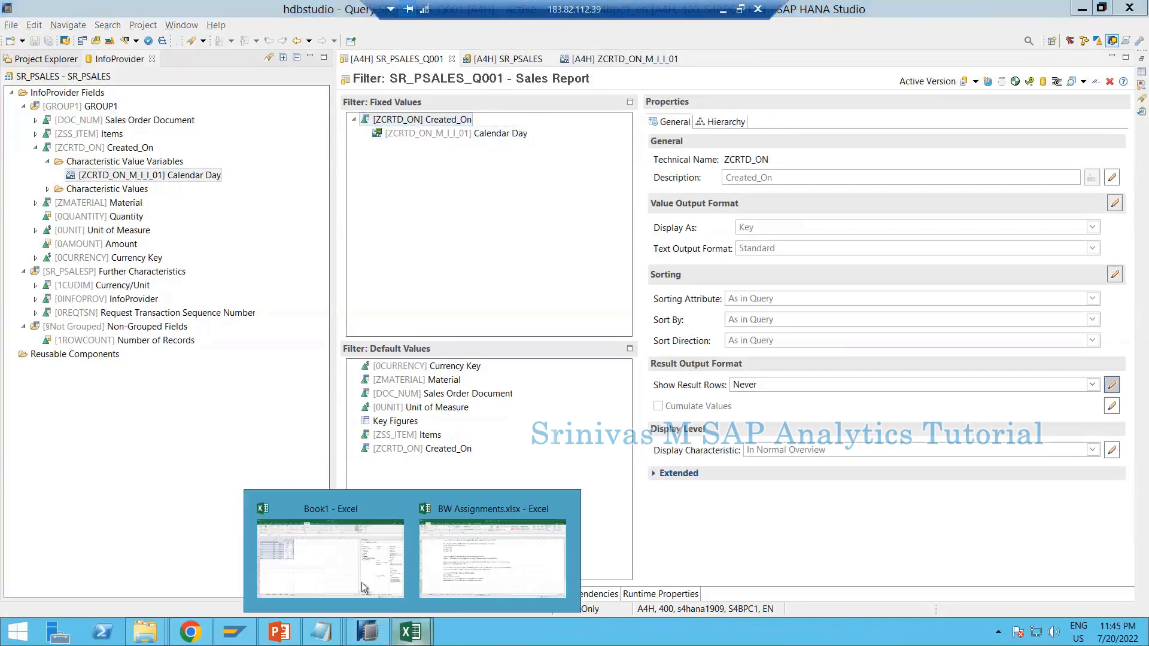
{"action": "left_click", "coordinate": [301, 592]}
{"action": "left_click", "coordinate": [323, 592]}
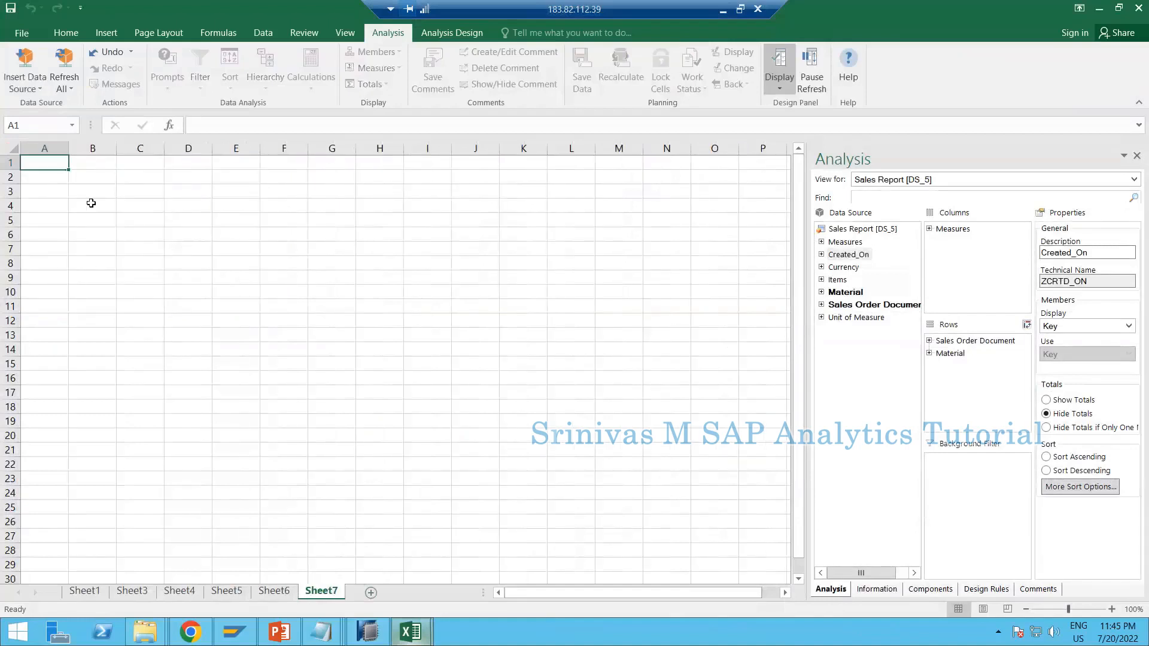
{"action": "left_click", "coordinate": [40, 88]}
{"action": "left_click", "coordinate": [48, 103]}
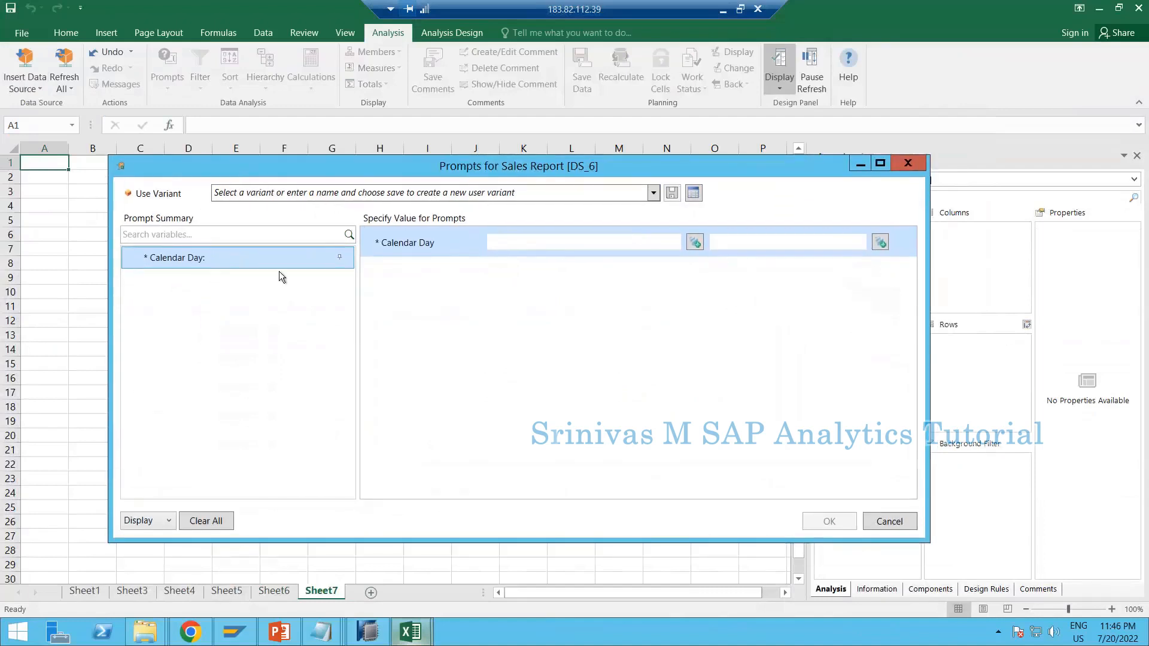
Run the Sales Report with the Calendar Day prompt set to the interval 01.01.2022 to 03.01.2022
{"action": "left_click", "coordinate": [494, 246]}
{"action": "left_click", "coordinate": [695, 243]}
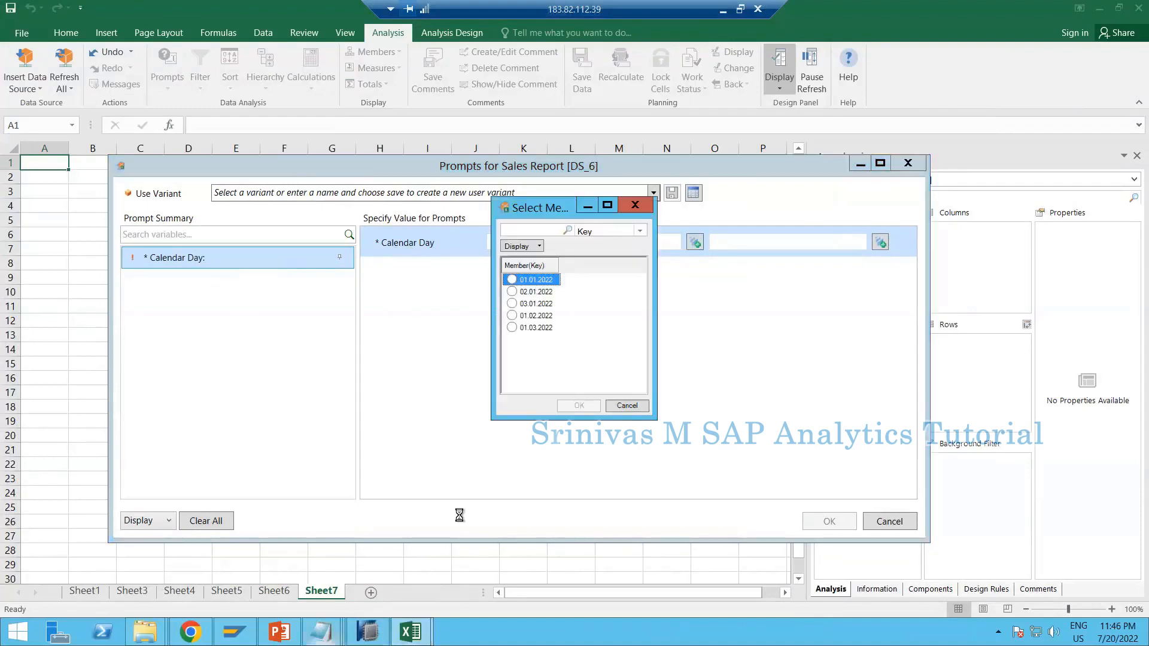
{"action": "left_click", "coordinate": [512, 280]}
{"action": "left_click", "coordinate": [579, 407]}
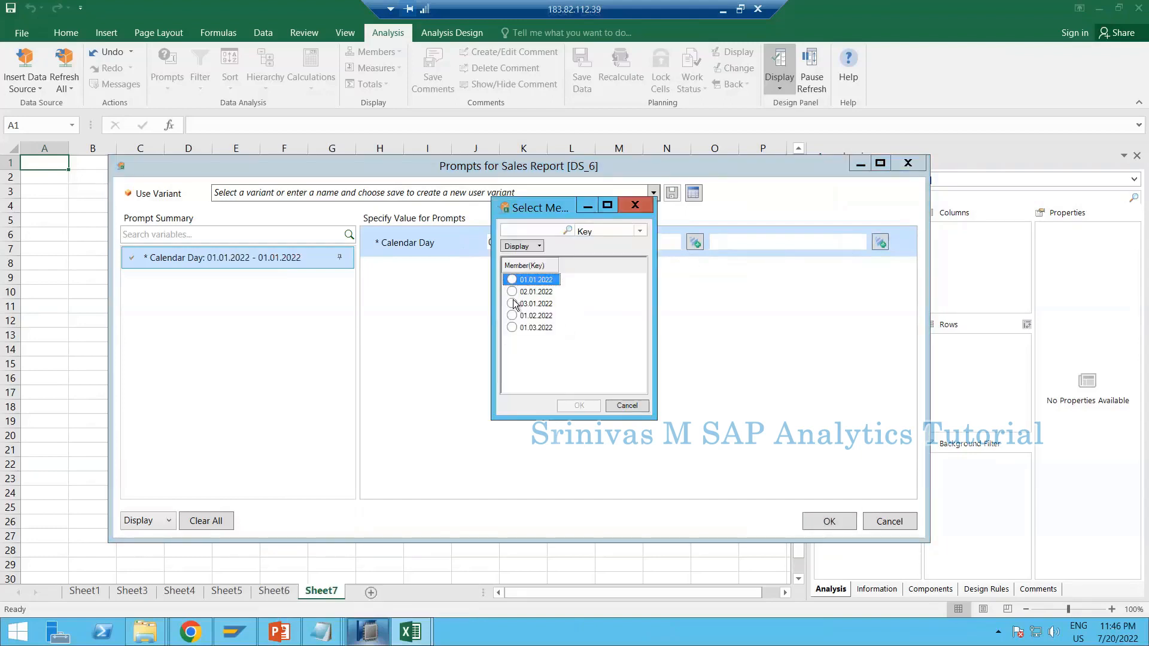
{"action": "left_click", "coordinate": [512, 303]}
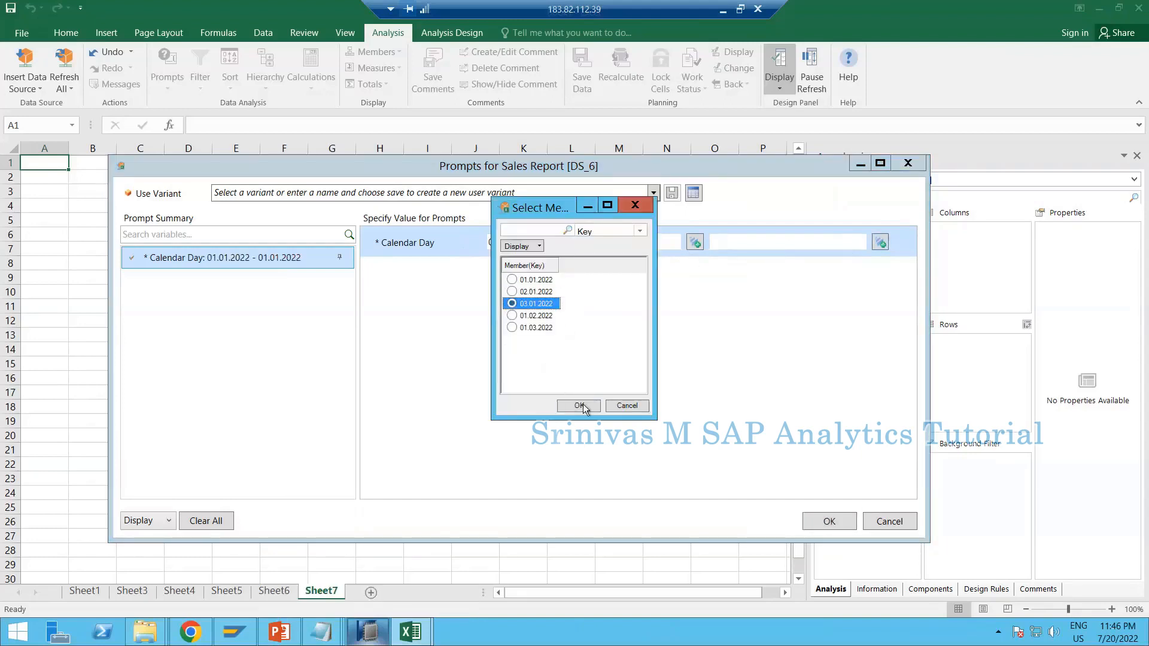
{"action": "left_click", "coordinate": [580, 405]}
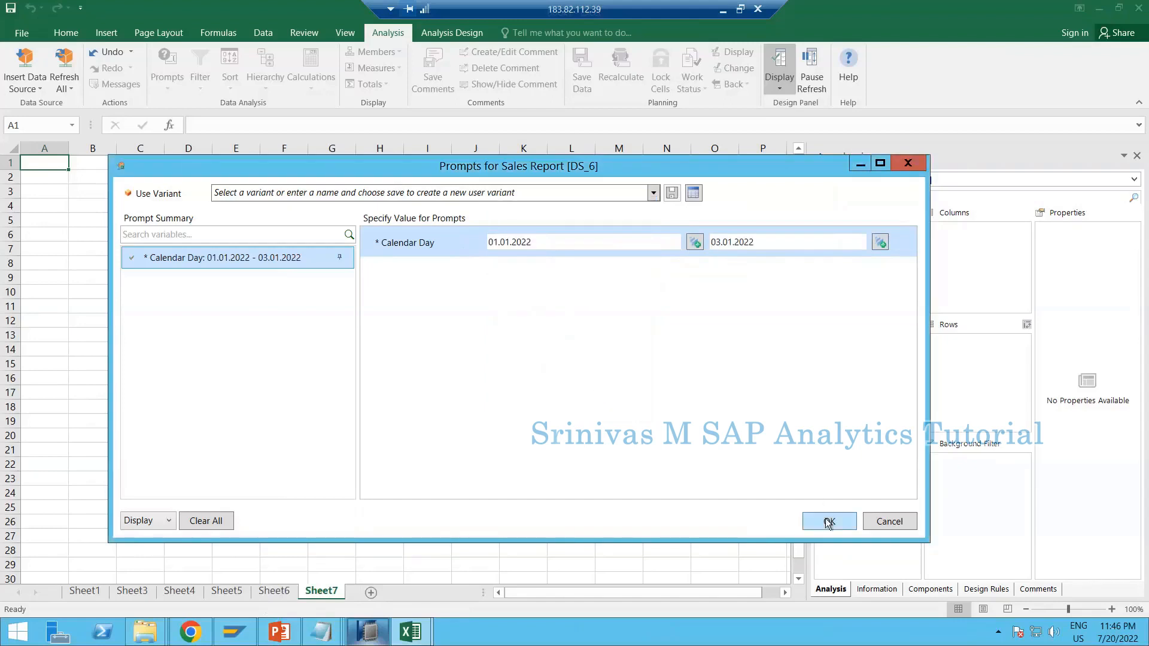
{"action": "left_click", "coordinate": [828, 521]}
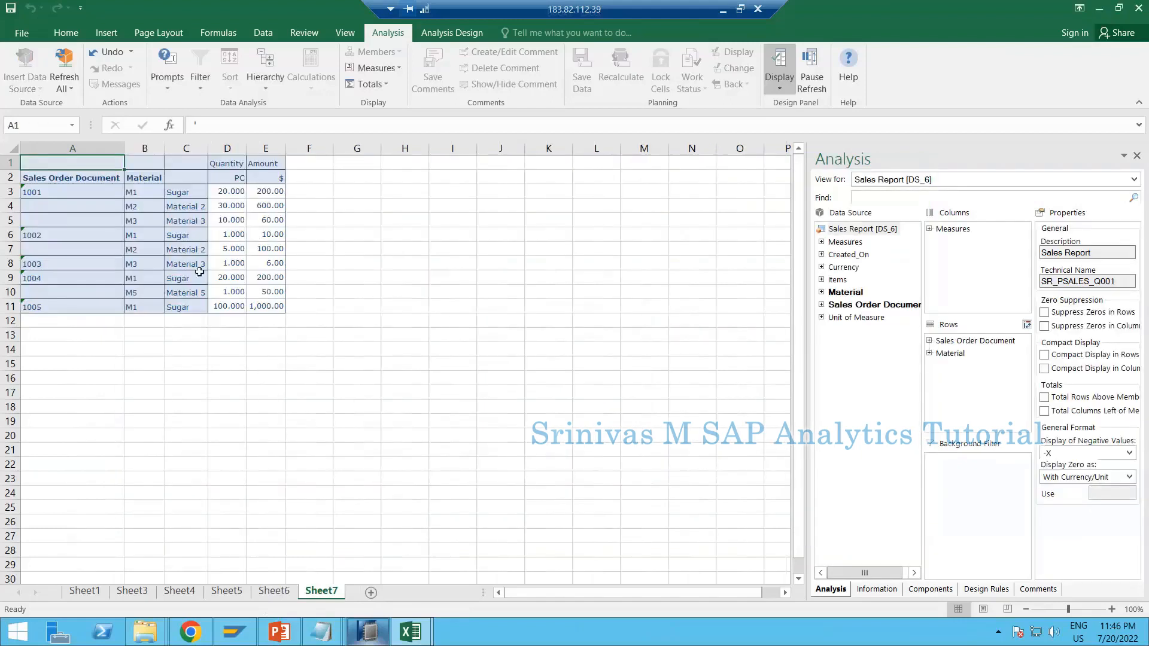
Add Created_On to the rows of the Sheet7 report, ahead of Sales Order Document, and check the dates
{"action": "left_click_drag", "start_coordinate": [90, 163], "coordinate": [248, 292]}
{"action": "left_click", "coordinate": [97, 231]}
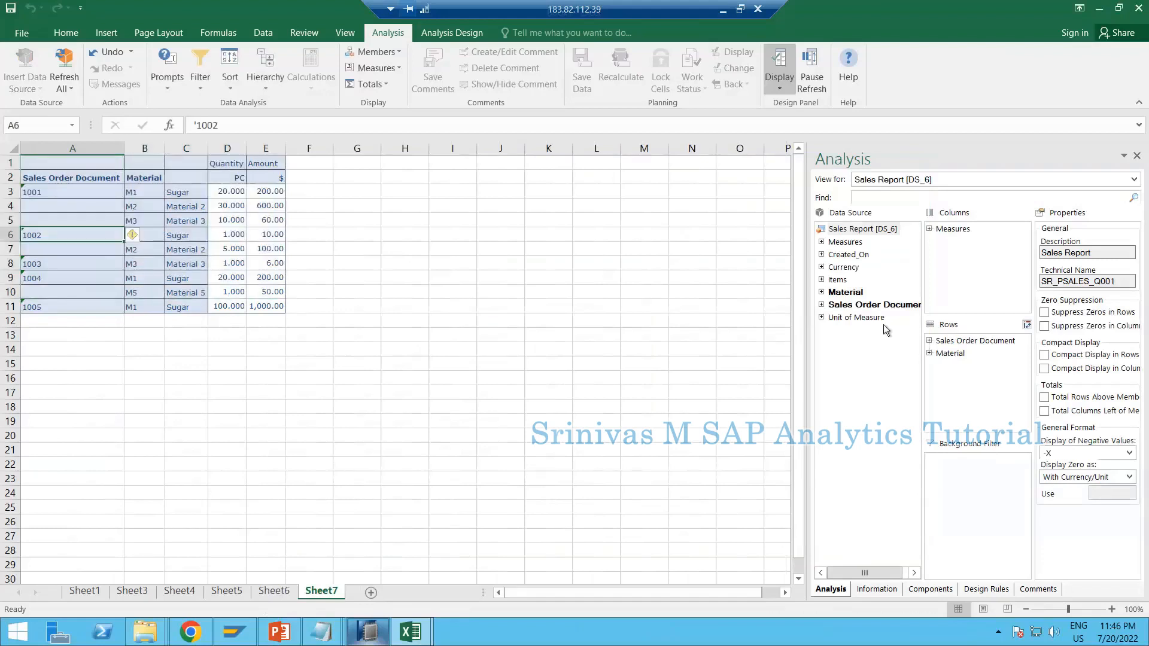
{"action": "left_click_drag", "start_coordinate": [848, 257], "coordinate": [960, 350]}
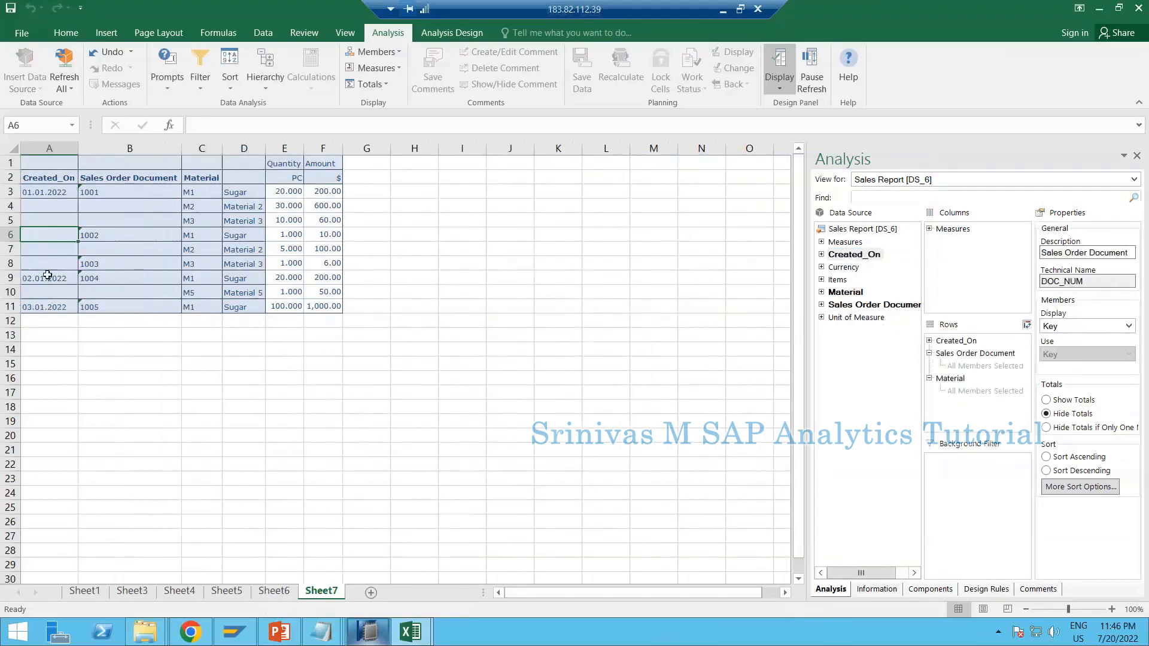
{"action": "left_click", "coordinate": [47, 306]}
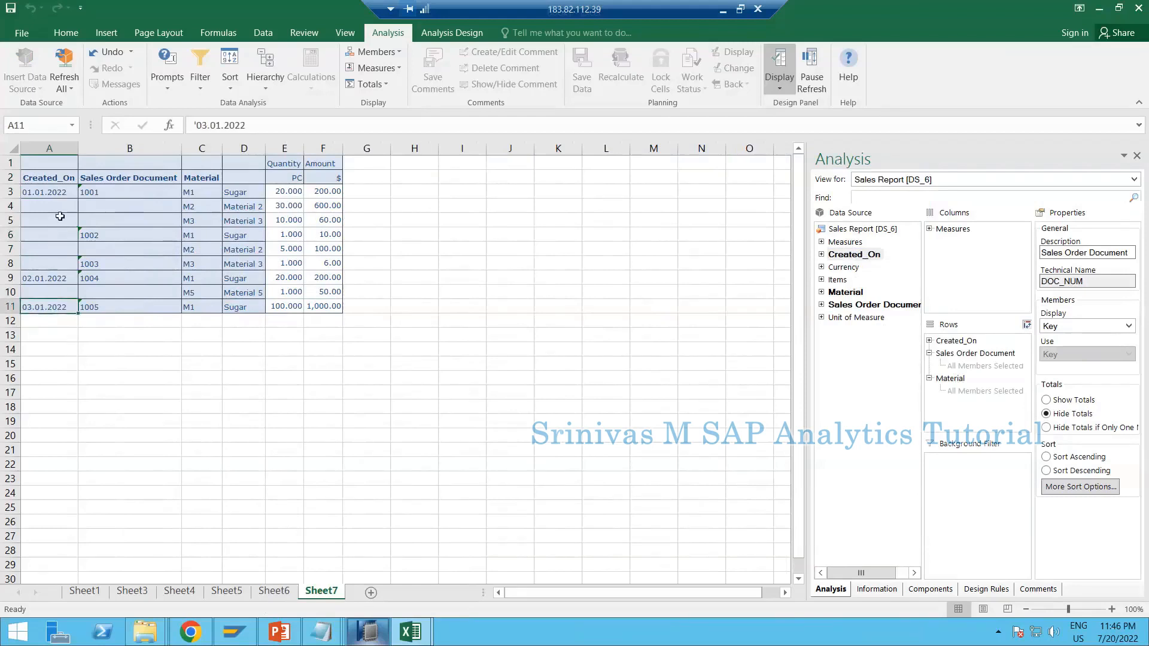
On Sheet6, add Created_On ahead of Sales Order Document in the report rows and select the rows dated after 03.01.2022
{"action": "left_click", "coordinate": [274, 591]}
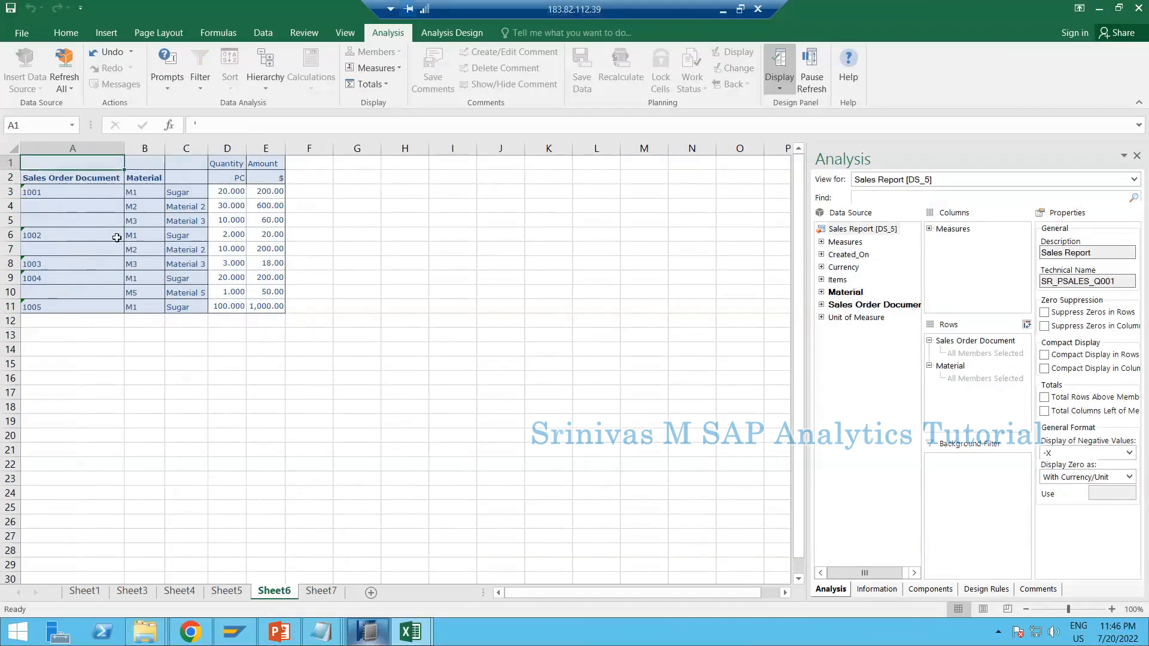
{"action": "left_click_drag", "start_coordinate": [848, 254], "coordinate": [949, 339]}
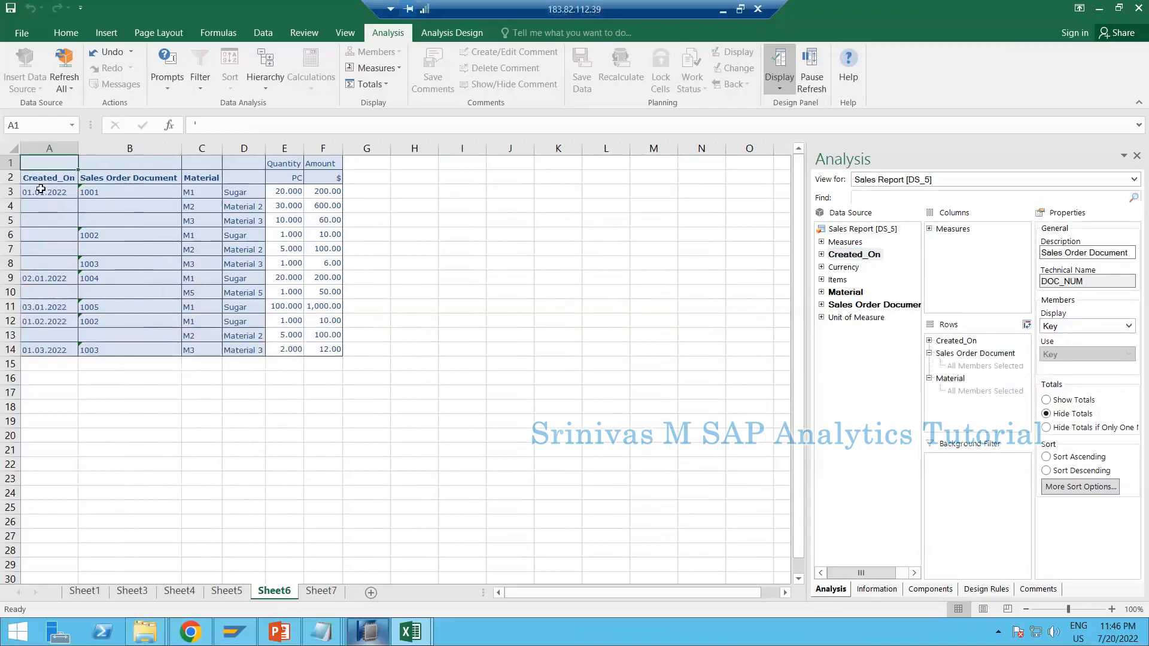
{"action": "left_click", "coordinate": [41, 188]}
{"action": "left_click", "coordinate": [34, 277]}
{"action": "left_click", "coordinate": [36, 310]}
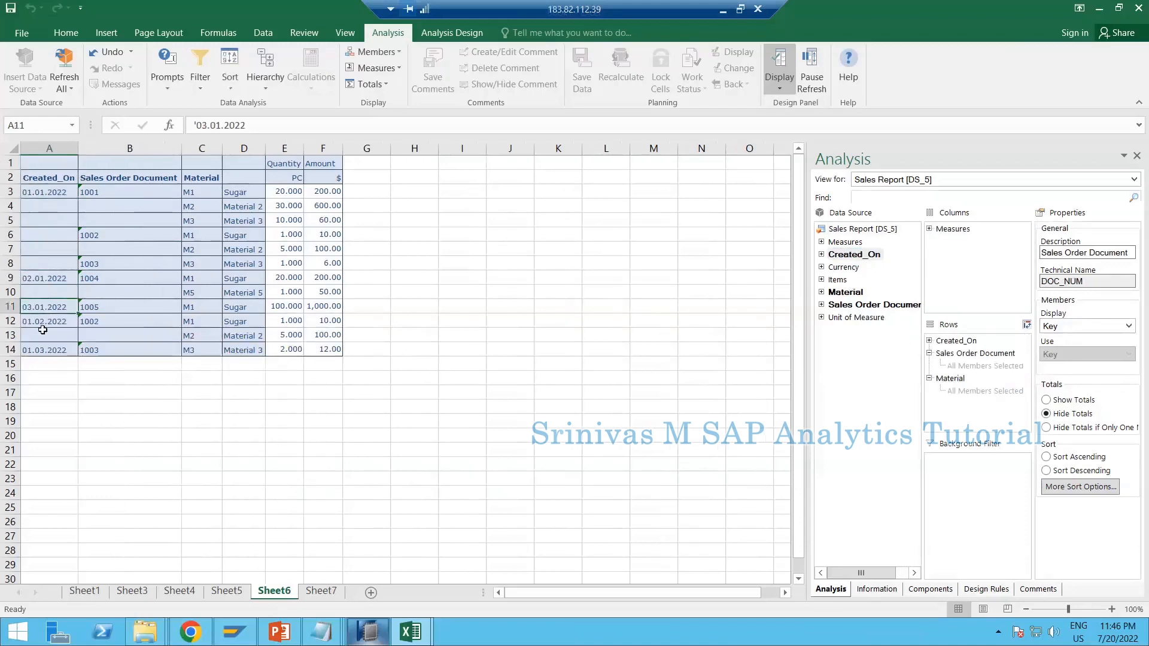
{"action": "left_click_drag", "start_coordinate": [39, 323], "coordinate": [318, 349]}
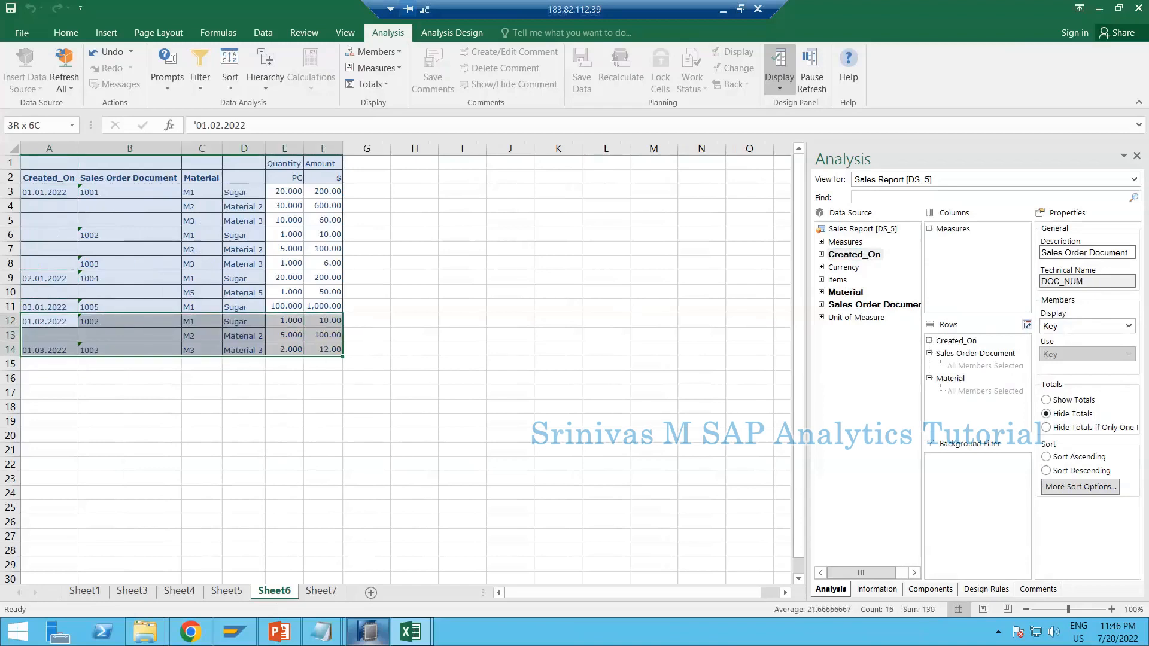
On Sheet7, open the data source prompts of the Sales Report to check the Calendar Day interval, and cancel them
{"action": "left_click", "coordinate": [321, 591]}
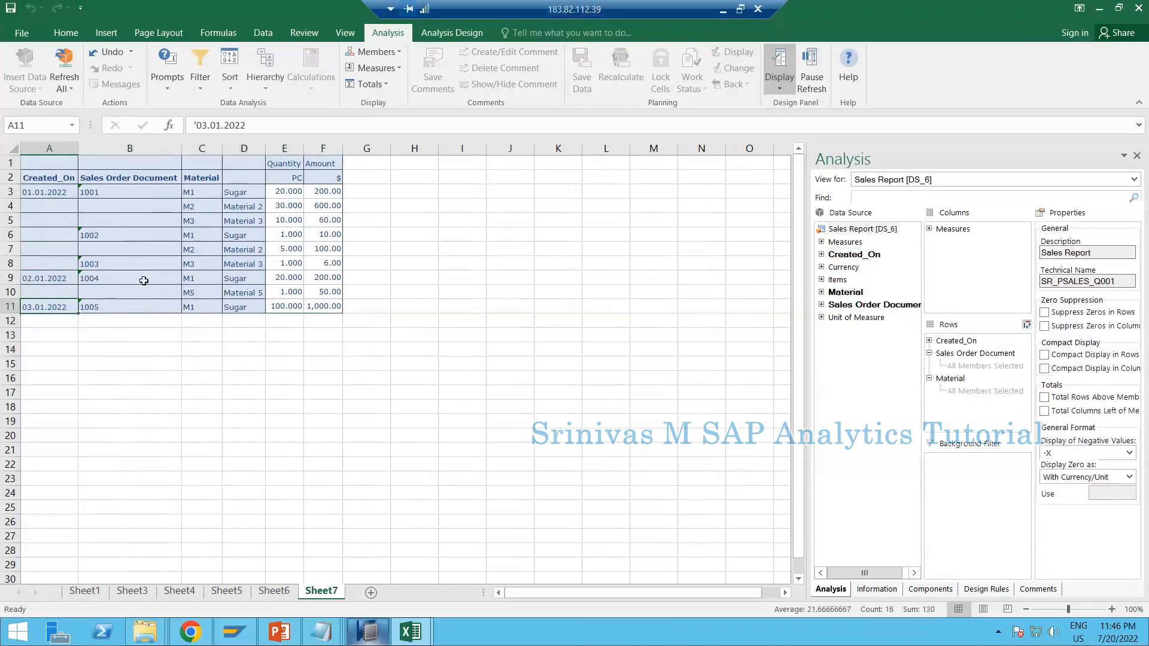
{"action": "left_click", "coordinate": [45, 178]}
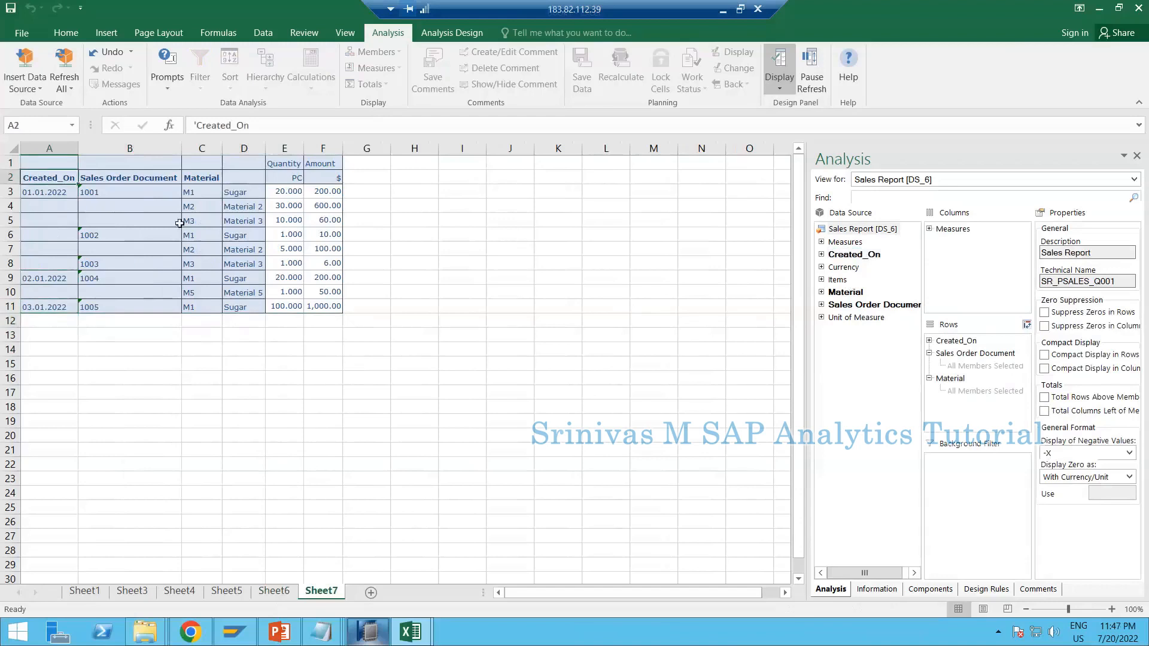
{"action": "left_click", "coordinate": [174, 83]}
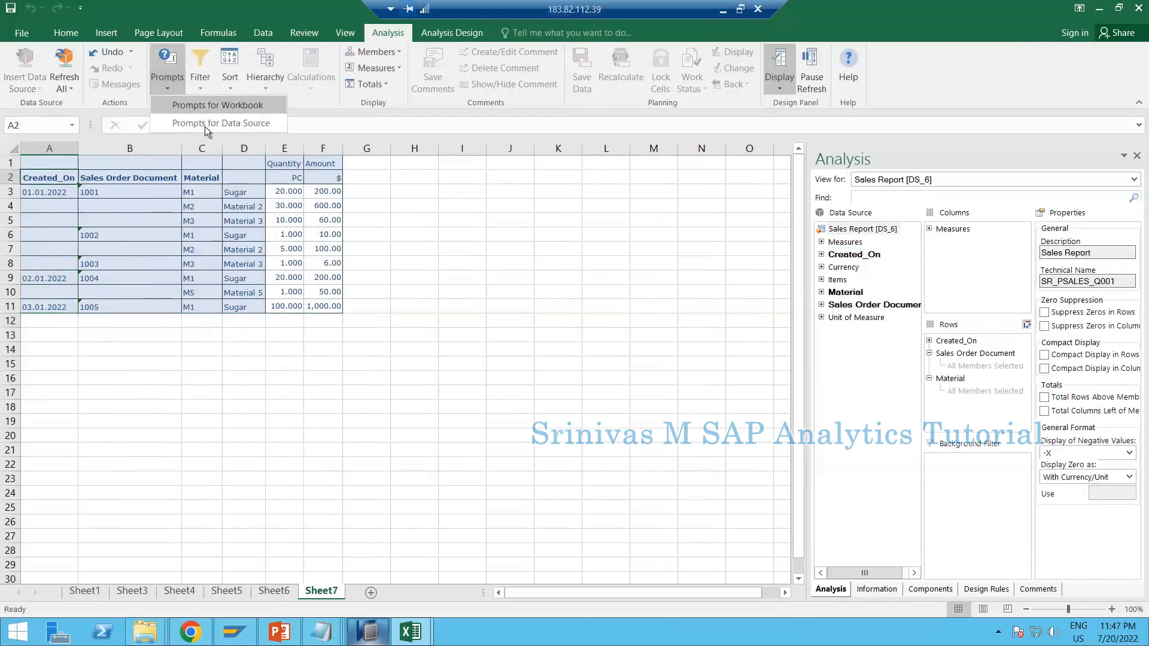
{"action": "left_click", "coordinate": [204, 125]}
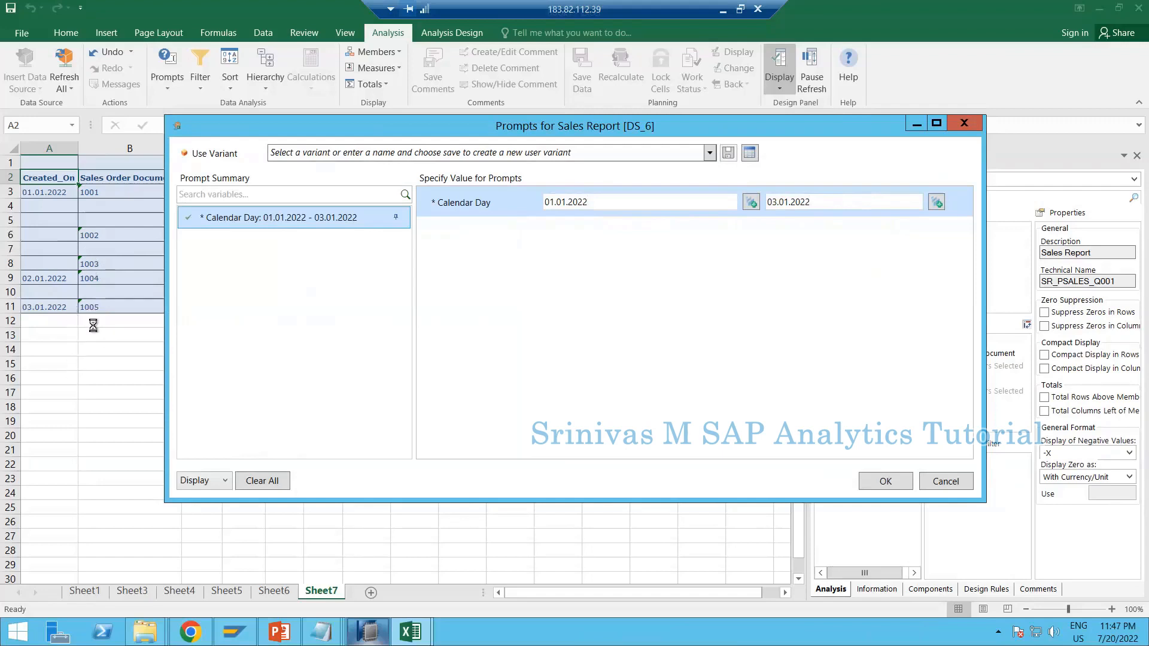
{"action": "left_click", "coordinate": [931, 481]}
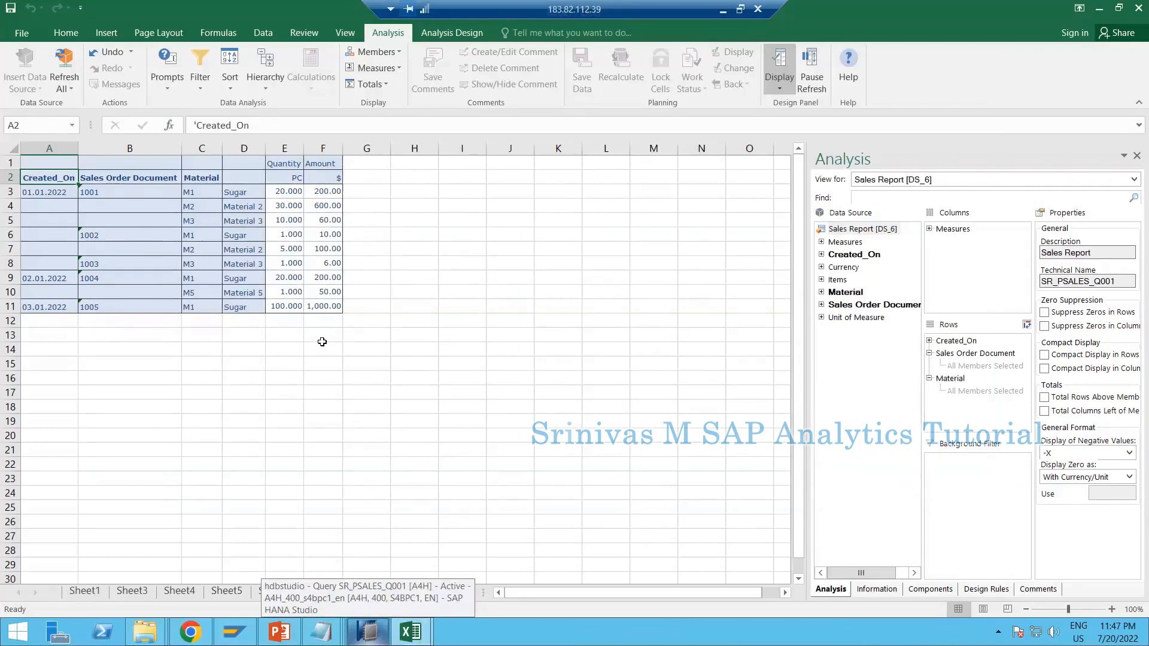
Switch to SAP HANA Studio and review the Calendar Day variable restricting Created_On in the fixed values filter
{"action": "left_click", "coordinate": [377, 631]}
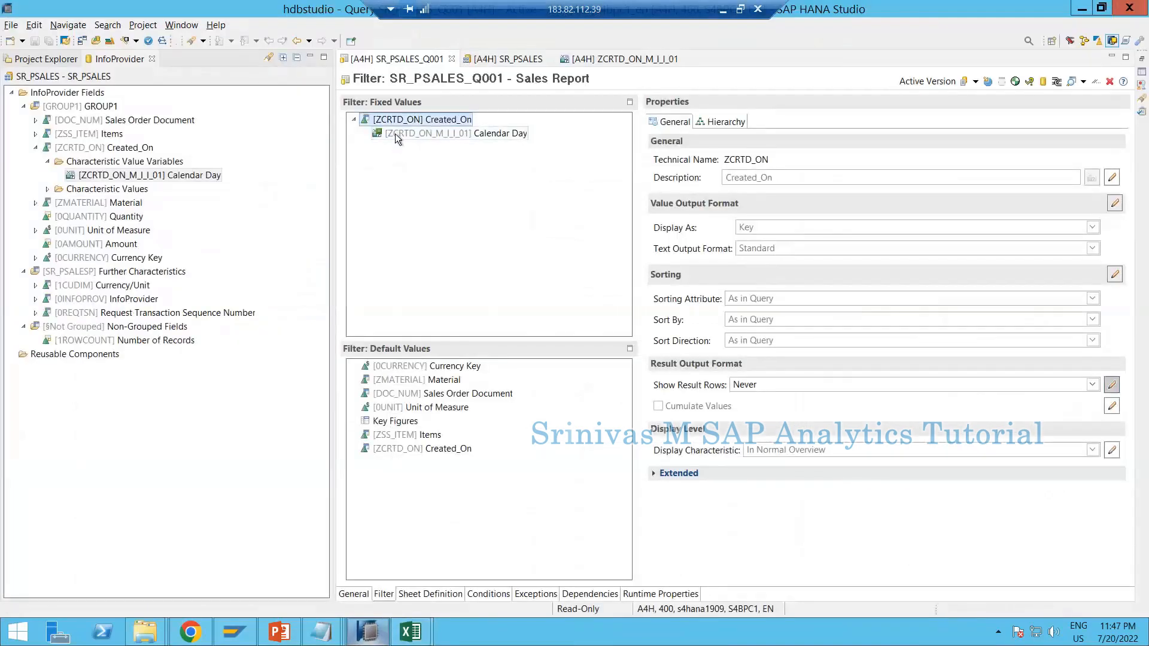
{"action": "left_click", "coordinate": [395, 134]}
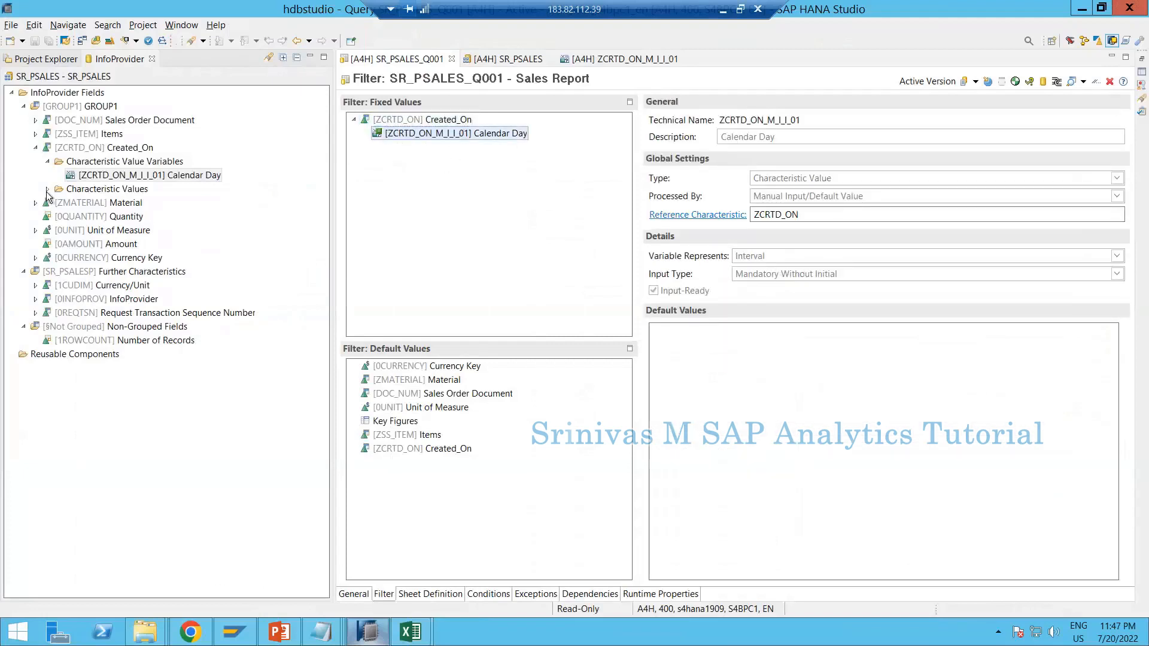
{"action": "left_click", "coordinate": [175, 160]}
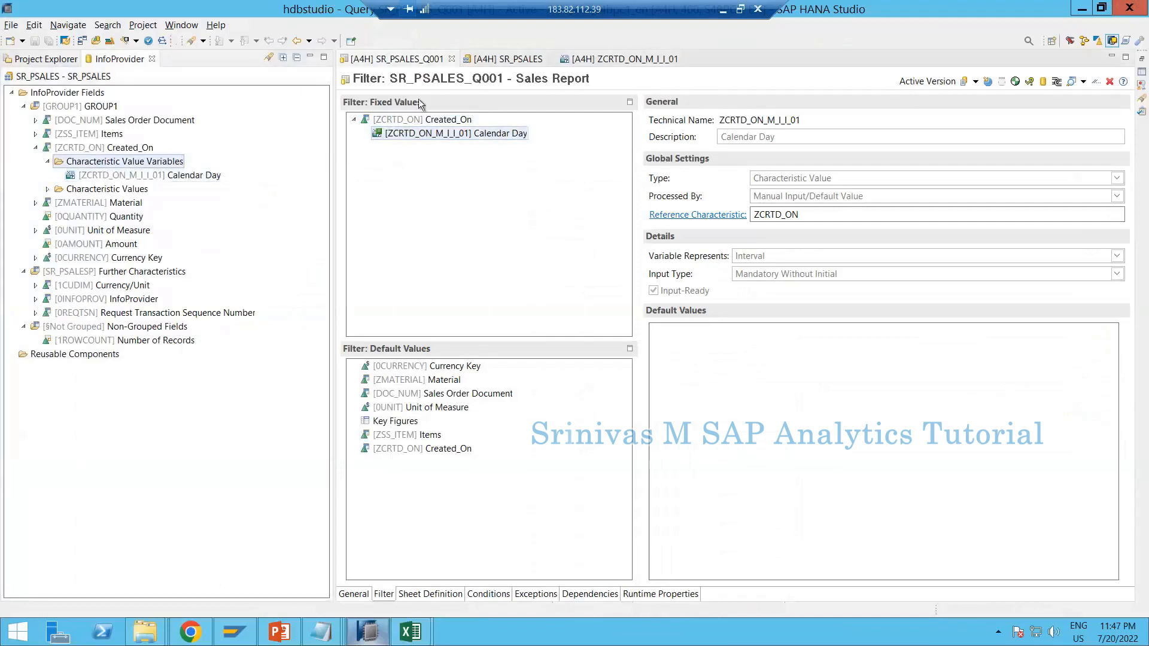
{"action": "left_click", "coordinate": [378, 122]}
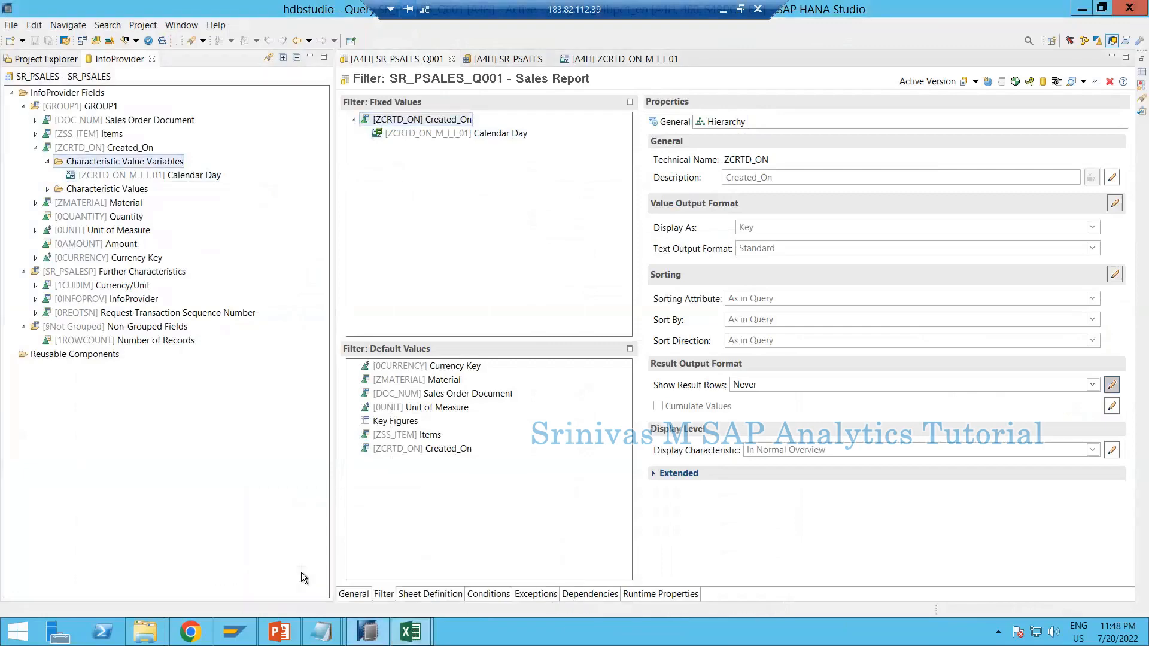
Switch to Book1 in Excel, review the Sales Report's data source prompts again, and cancel without changes
{"action": "mouse_move", "coordinate": [410, 631]}
{"action": "left_click", "coordinate": [418, 557]}
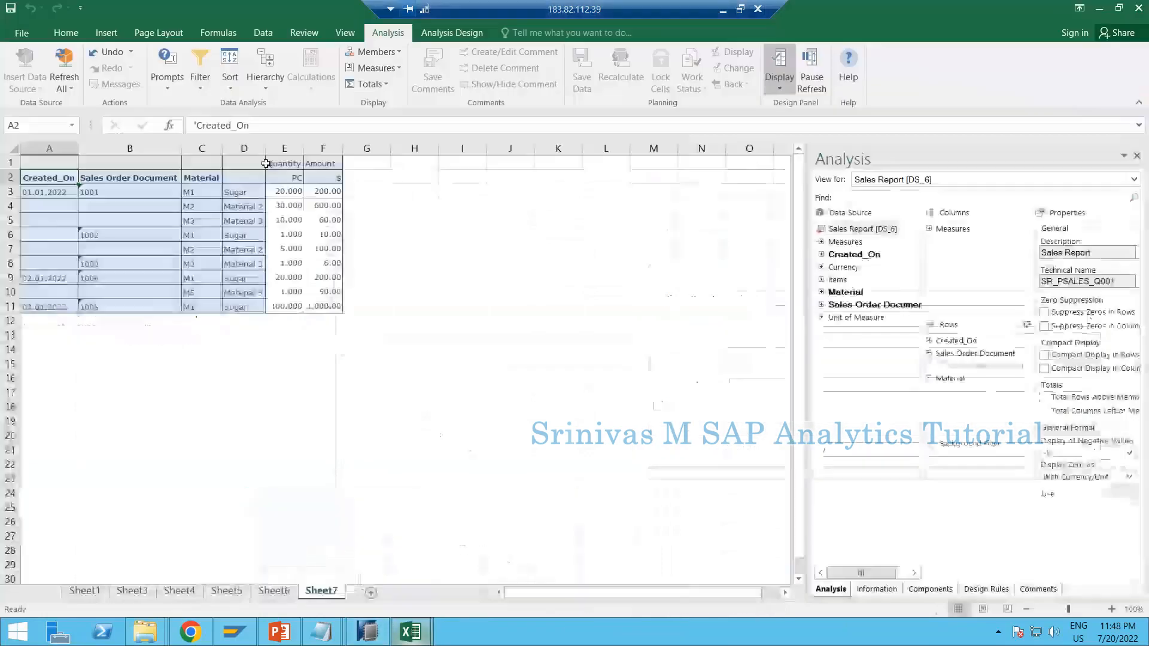
{"action": "left_click", "coordinate": [166, 91]}
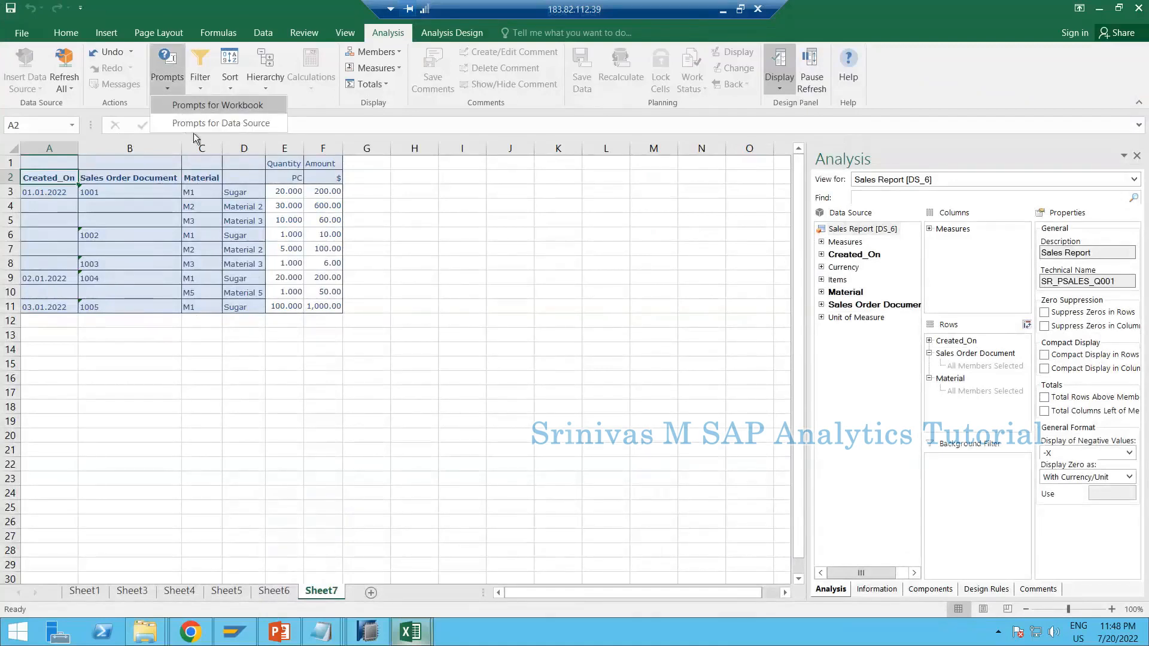
{"action": "left_click", "coordinate": [191, 121]}
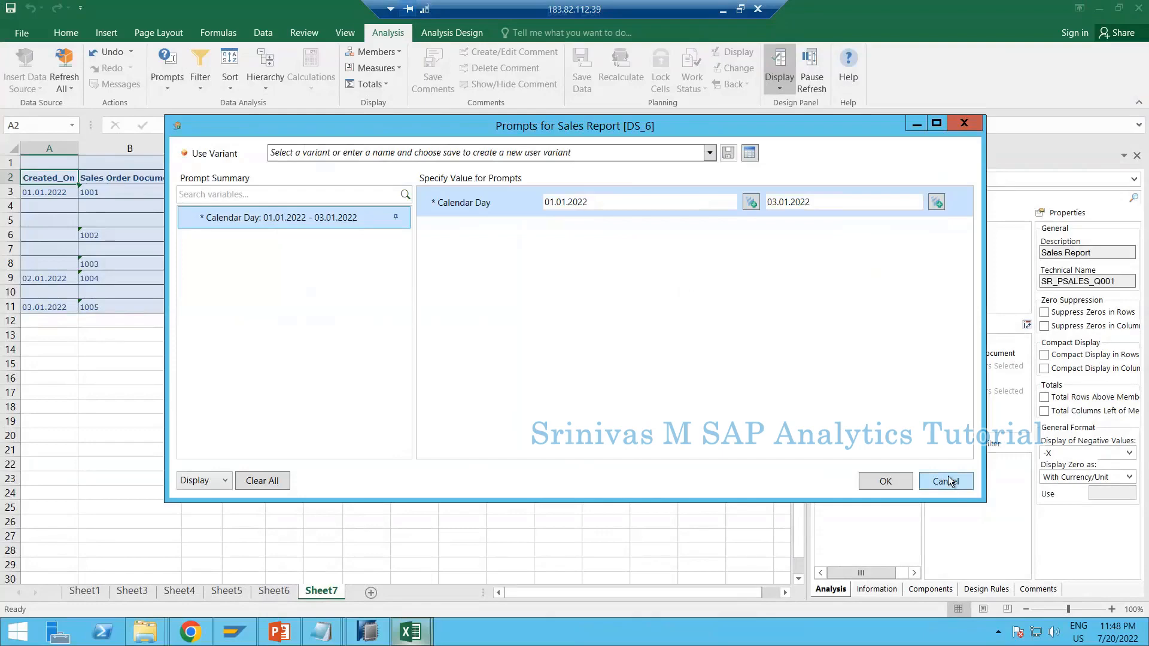
Compare the Calendar Day variable's interval and input type settings in SAP HANA Studio with the report in Book1
{"action": "left_click", "coordinate": [368, 631]}
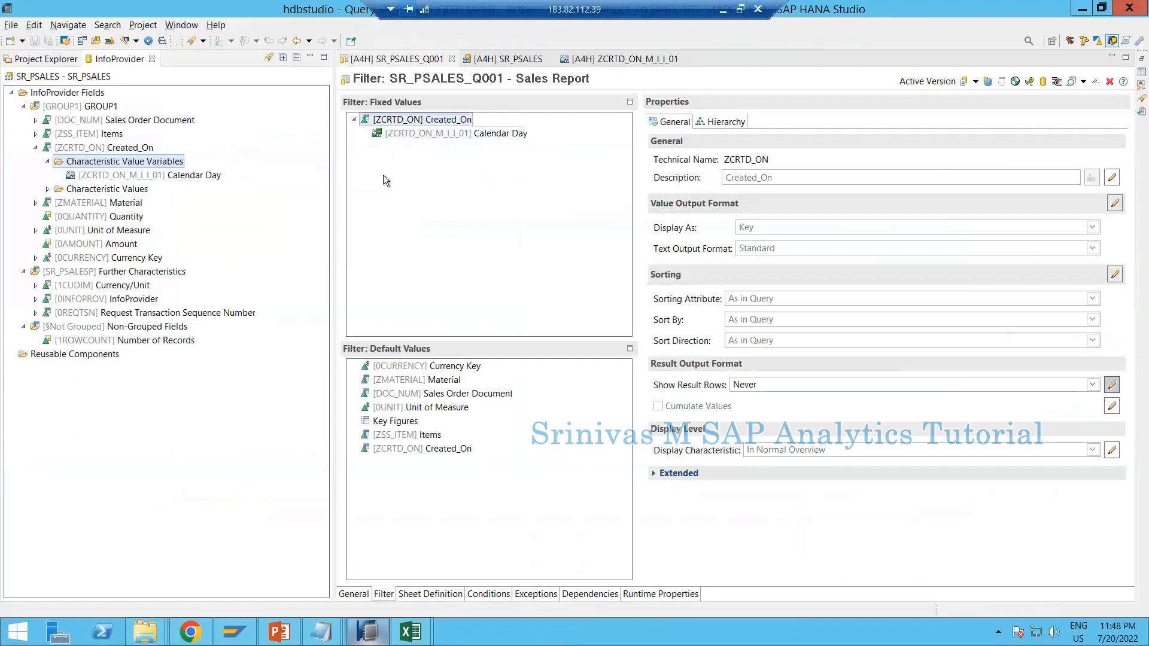
{"action": "left_click", "coordinate": [421, 134]}
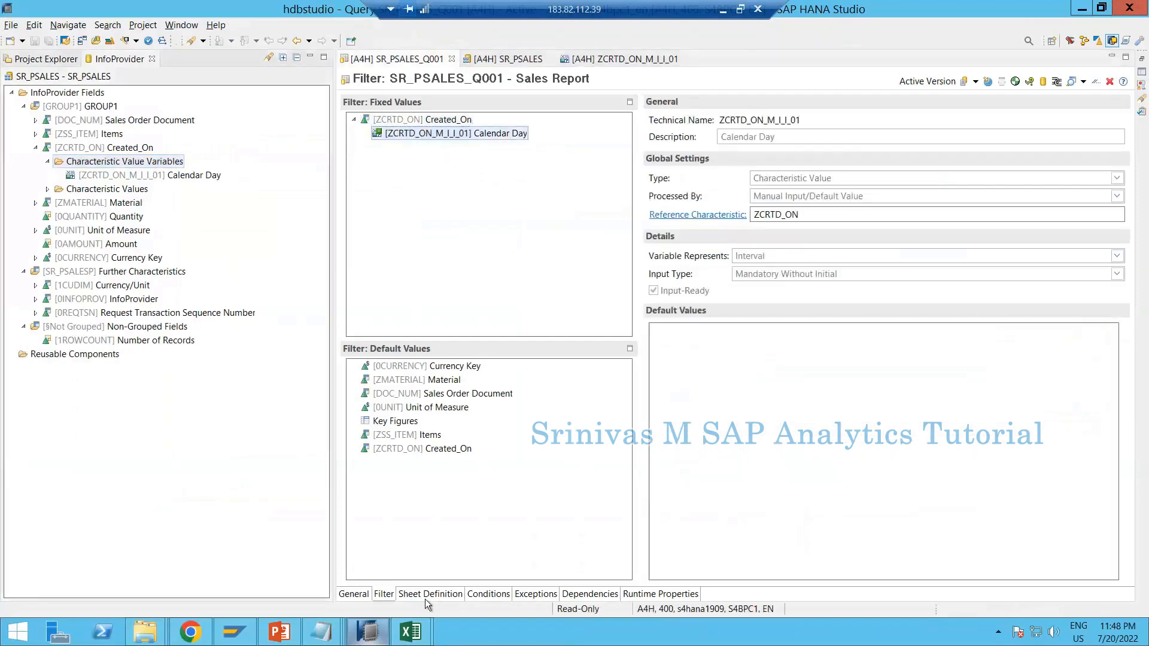
{"action": "mouse_move", "coordinate": [410, 631]}
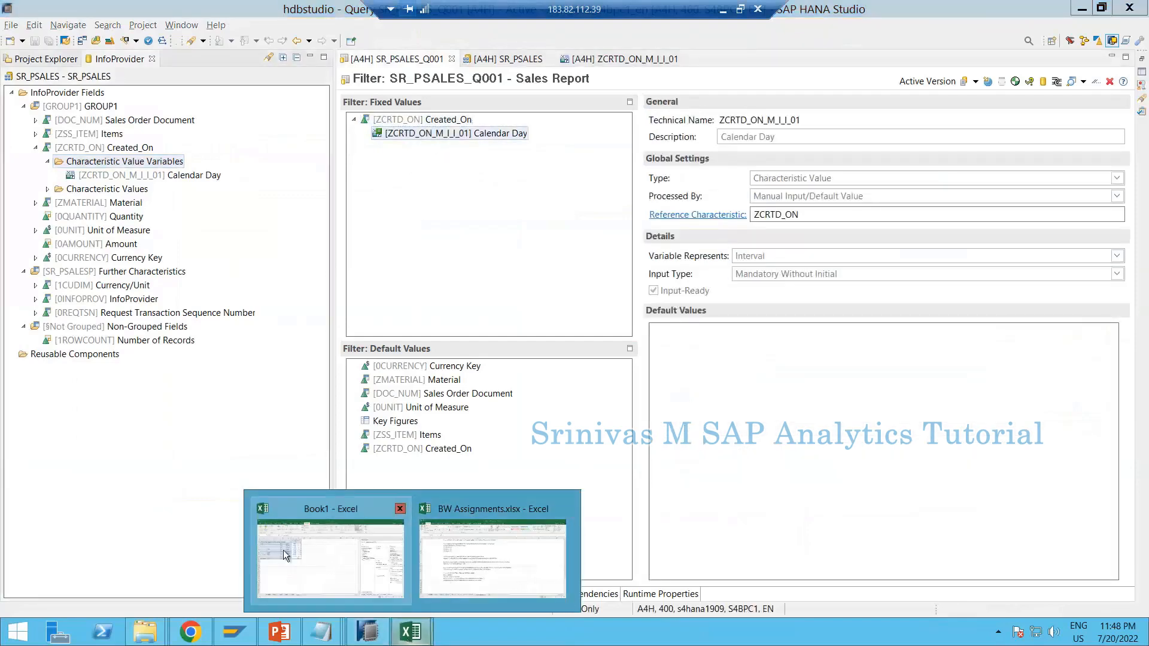
{"action": "left_click", "coordinate": [282, 551]}
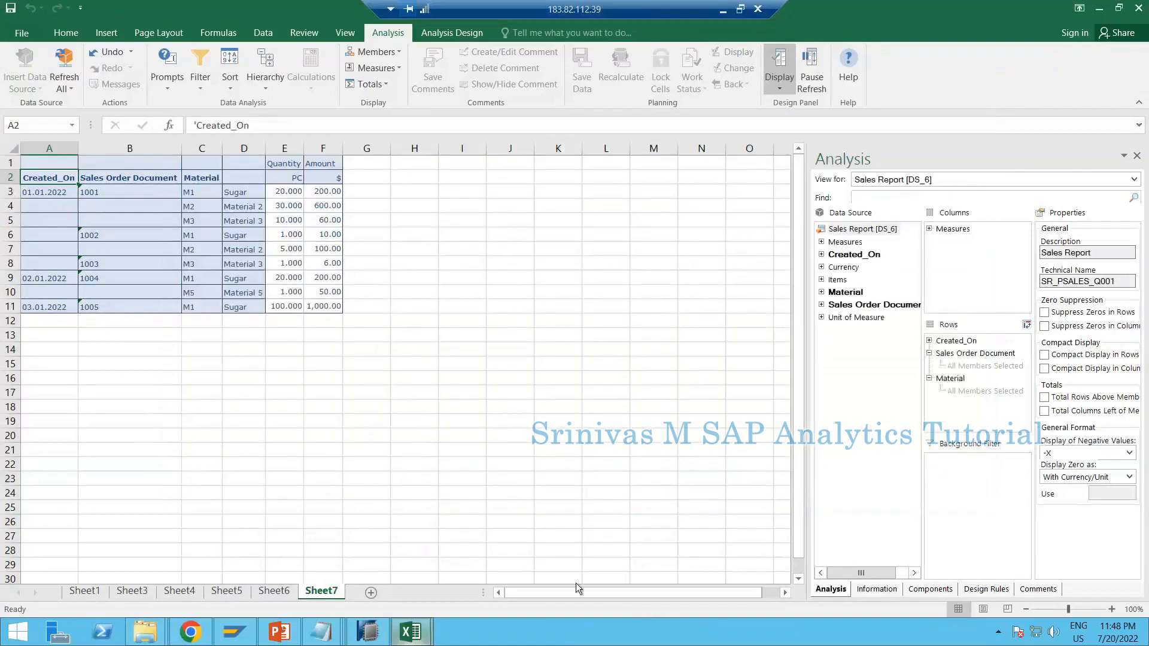
{"action": "left_click", "coordinate": [368, 636]}
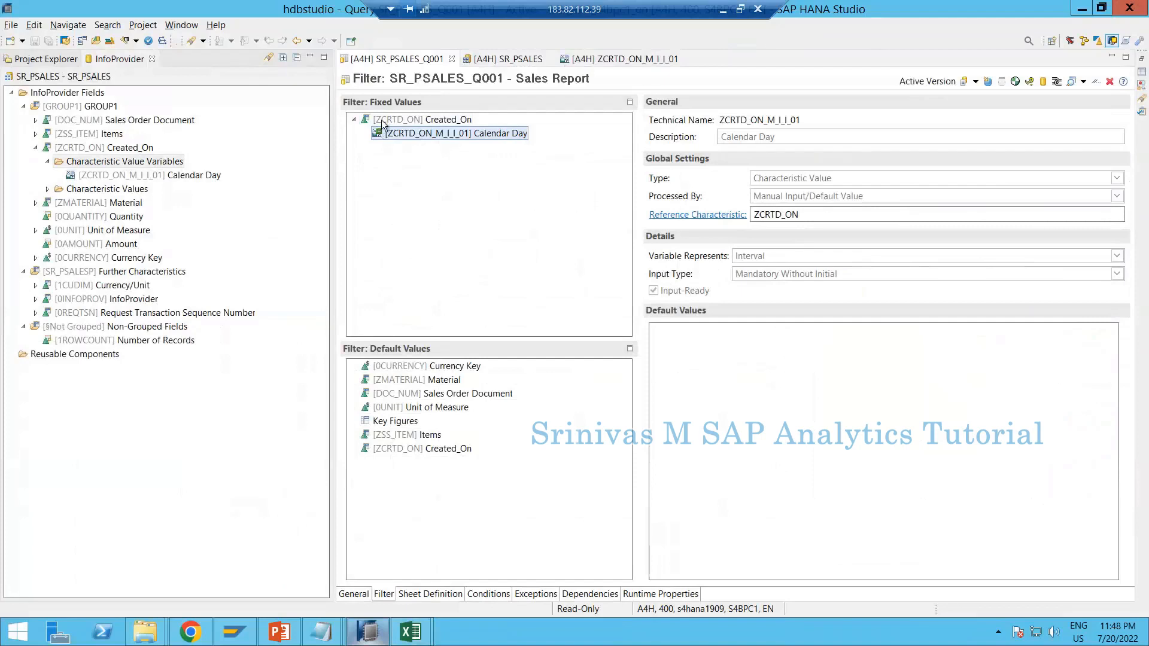
{"action": "left_click", "coordinate": [419, 119]}
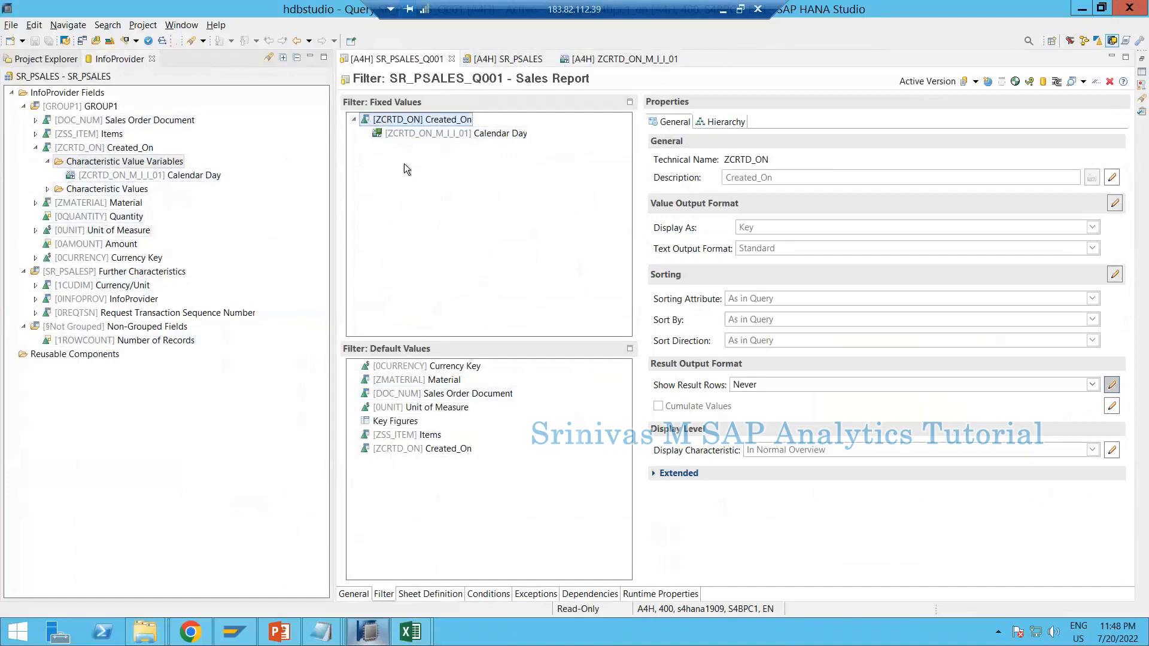
{"action": "left_click", "coordinate": [421, 136]}
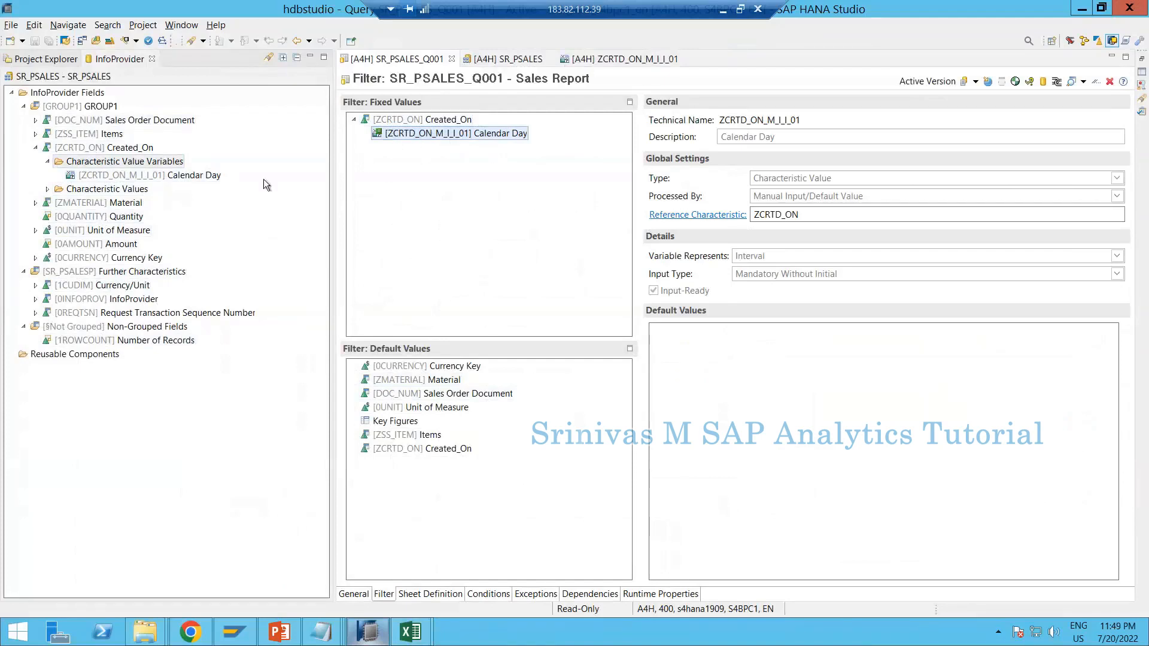
{"action": "left_click", "coordinate": [183, 177]}
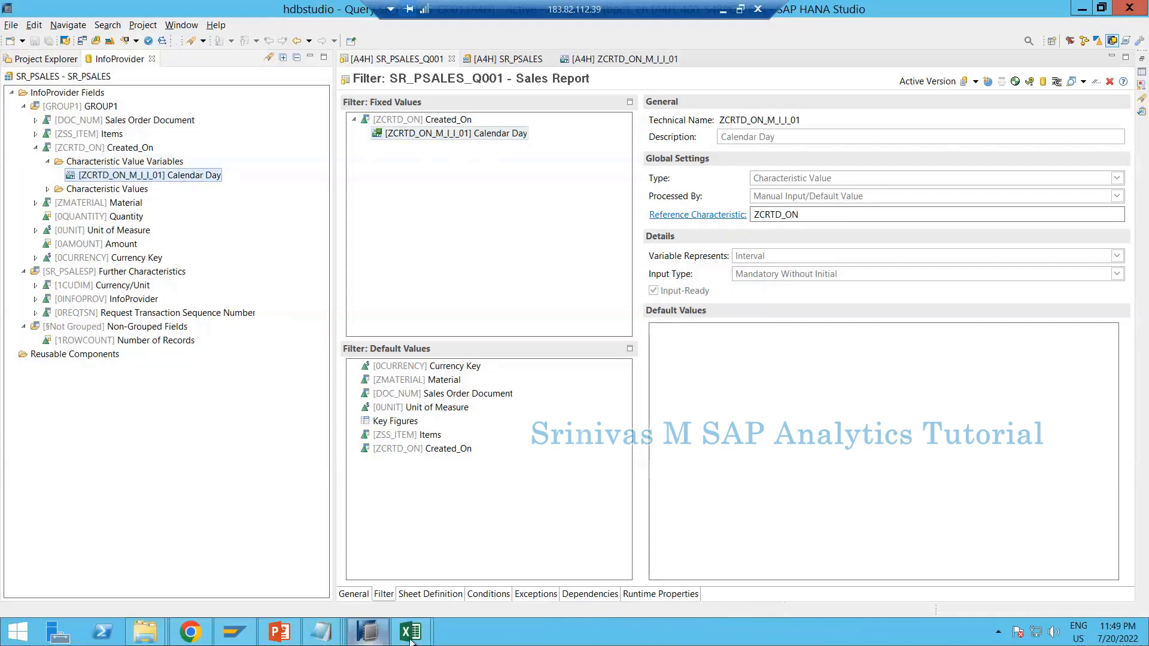
Switch to Book1 in Excel, refresh the Sales Report's data source on Sheet7, and open its data source prompts
{"action": "mouse_move", "coordinate": [411, 632]}
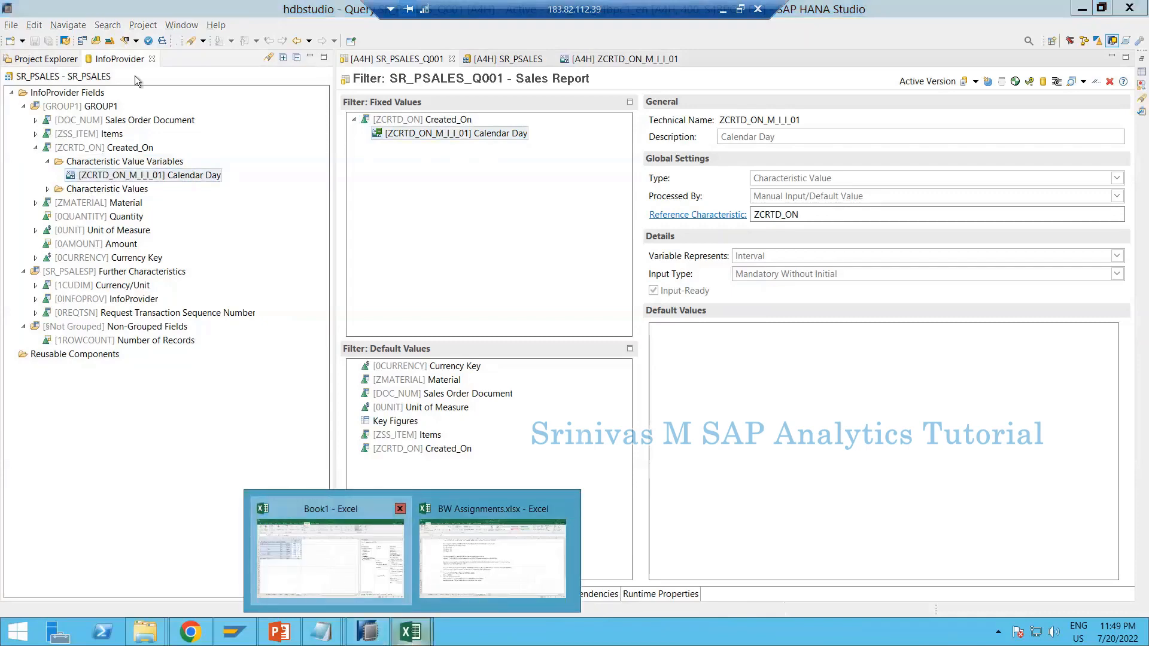
{"action": "left_click", "coordinate": [479, 568]}
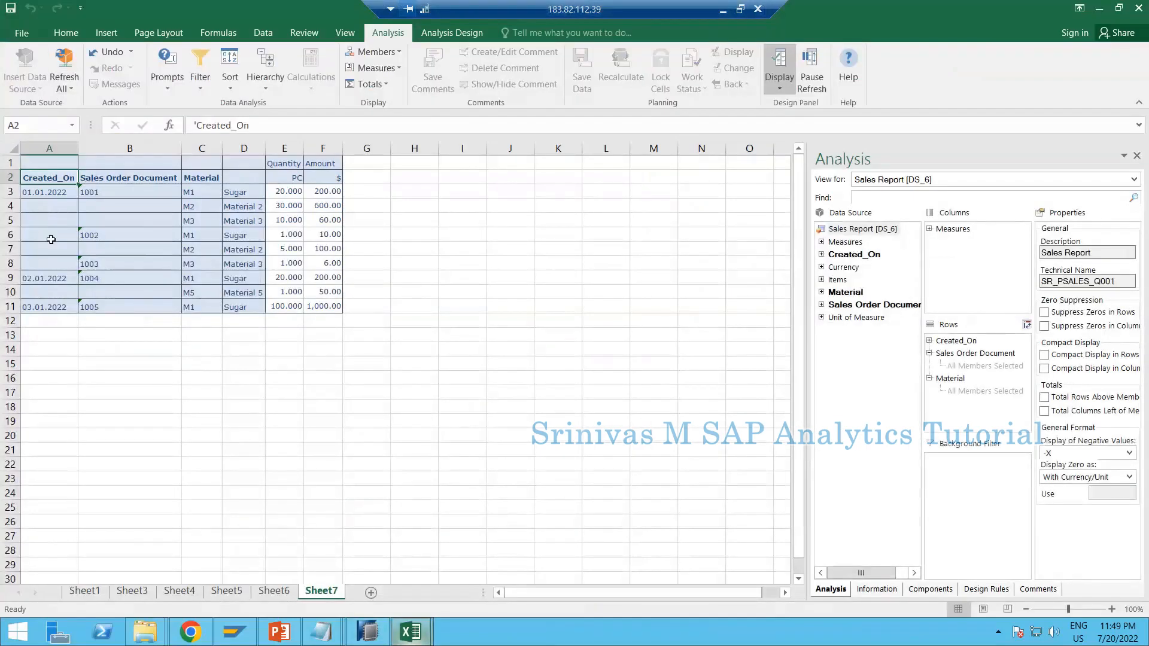
{"action": "left_click", "coordinate": [51, 237]}
{"action": "left_click", "coordinate": [64, 87]}
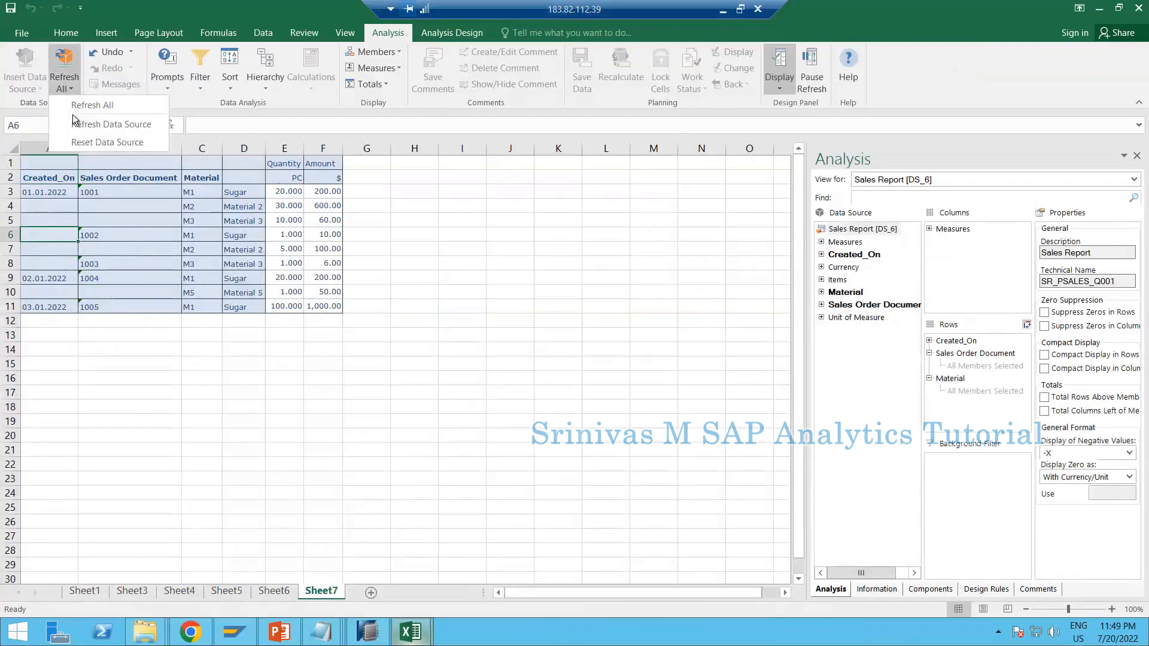
{"action": "left_click", "coordinate": [91, 125]}
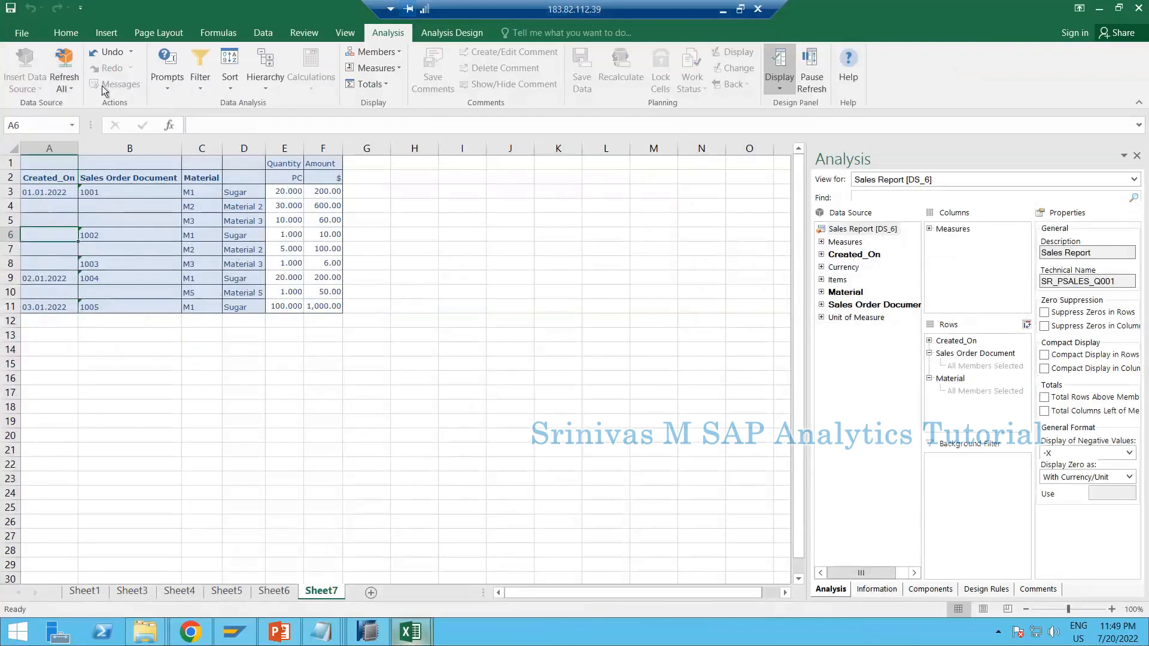
{"action": "left_click", "coordinate": [164, 84]}
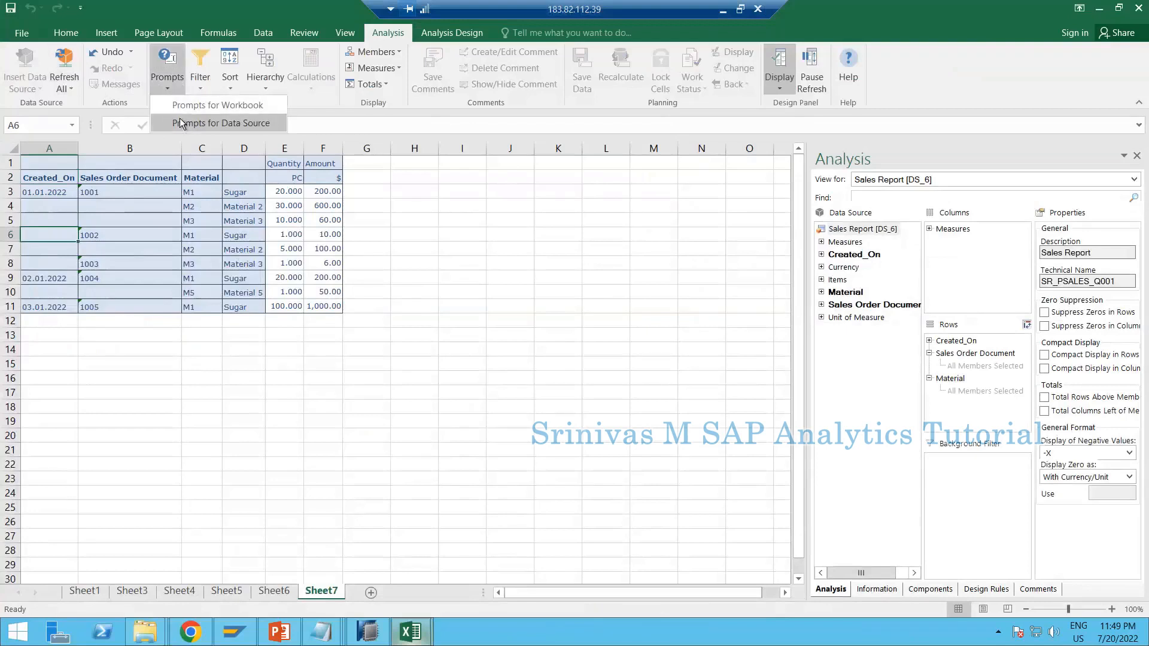
{"action": "left_click", "coordinate": [199, 212]}
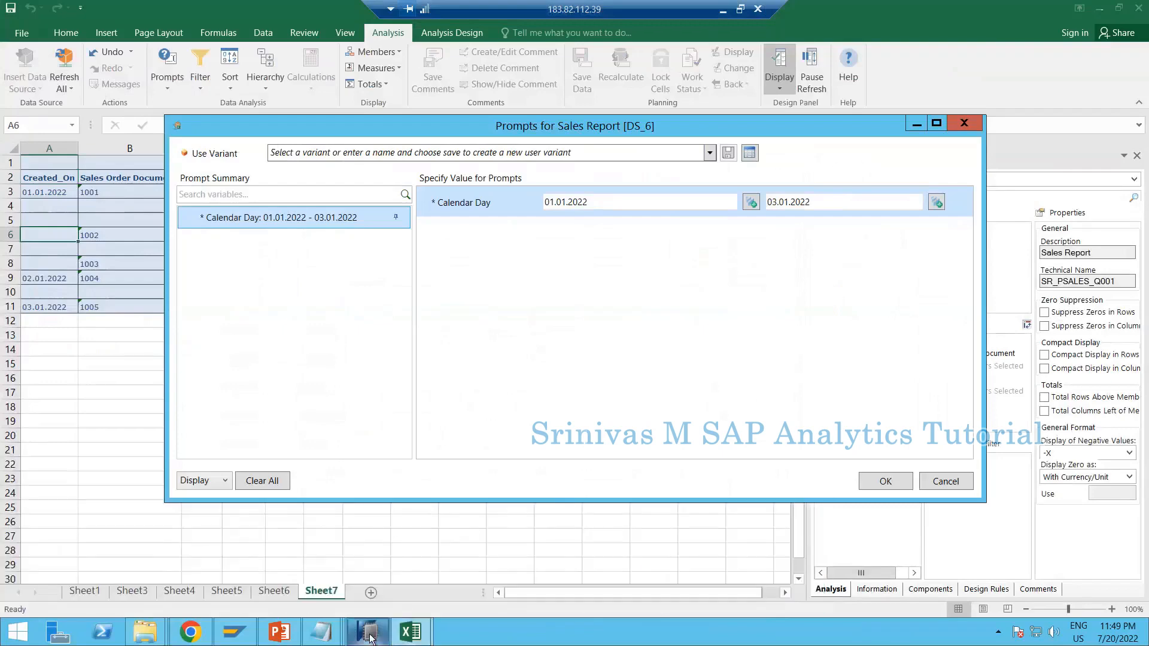
Switch to SAP HANA Studio and inspect the Created_On characteristic in the query's fixed values filter
{"action": "mouse_move", "coordinate": [371, 616]}
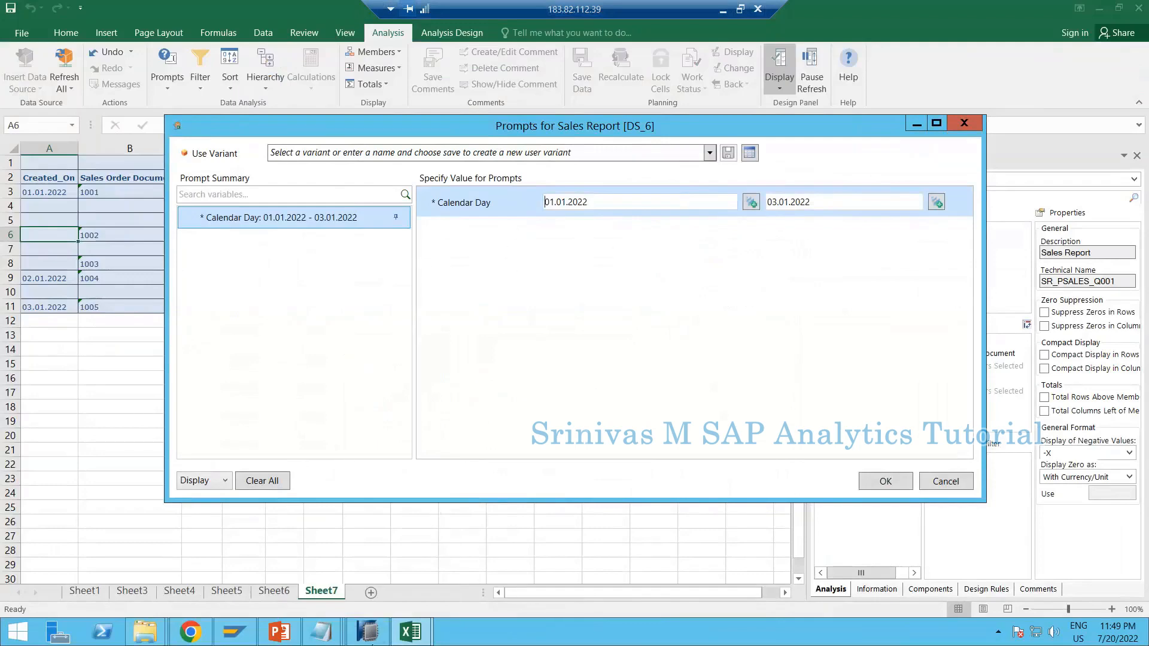
{"action": "left_click", "coordinate": [378, 634]}
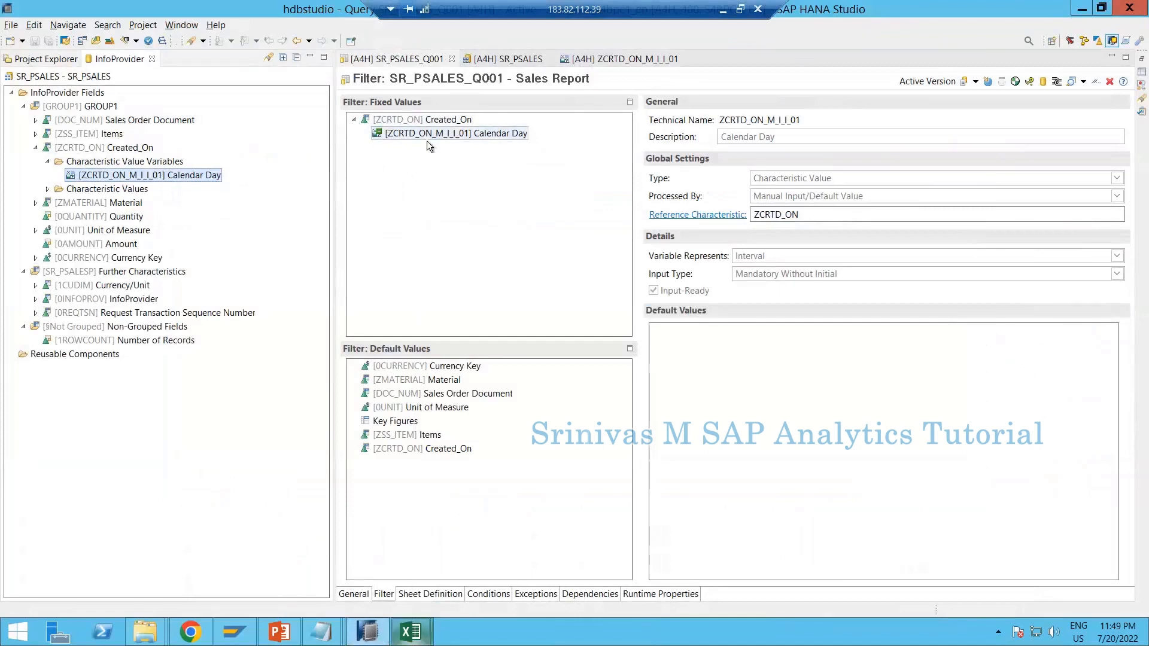
{"action": "left_click", "coordinate": [426, 121]}
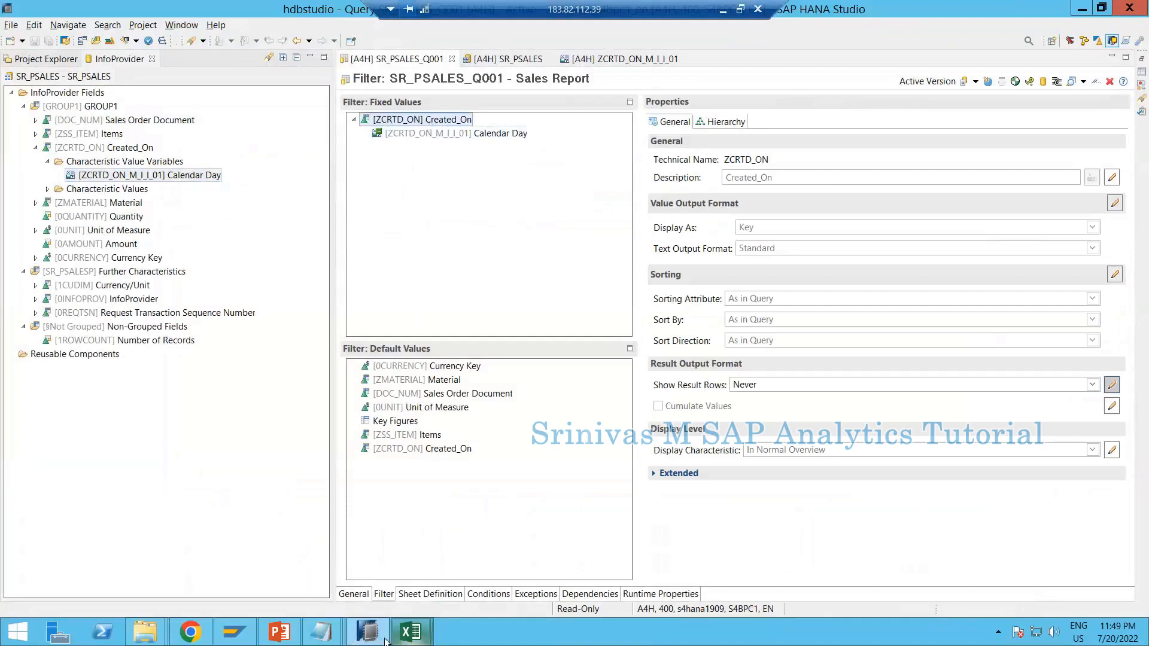
Return to Book1 in Excel, cancel the open prompts, and examine the Material values in C3:C11
{"action": "left_click", "coordinate": [410, 632]}
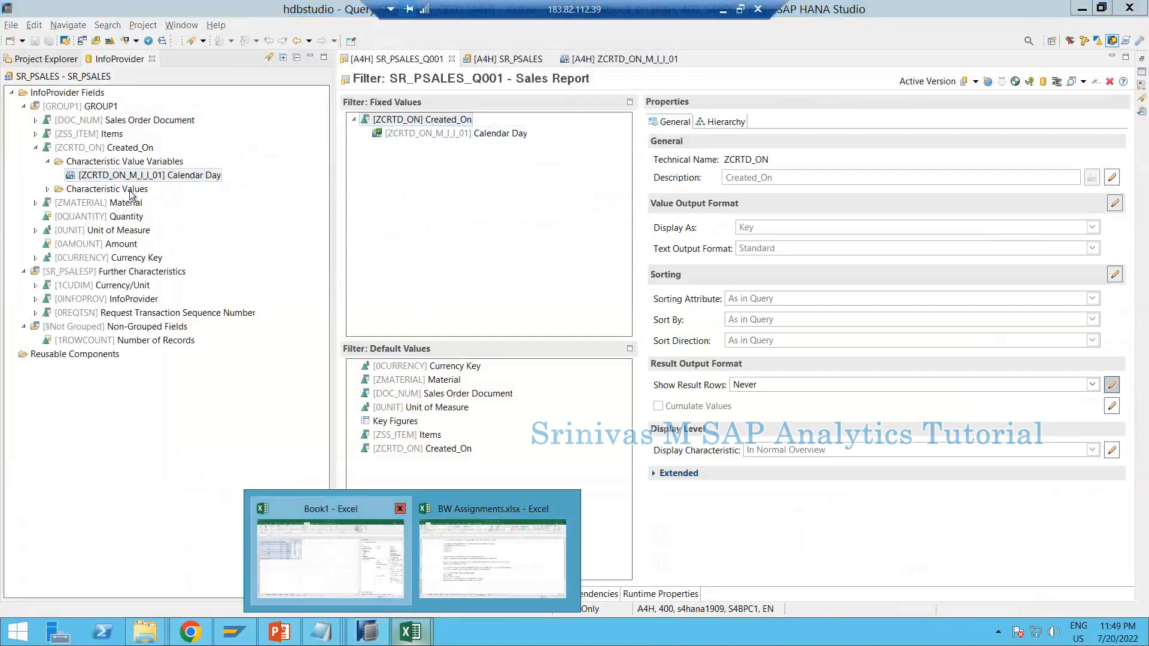
{"action": "left_click", "coordinate": [359, 565]}
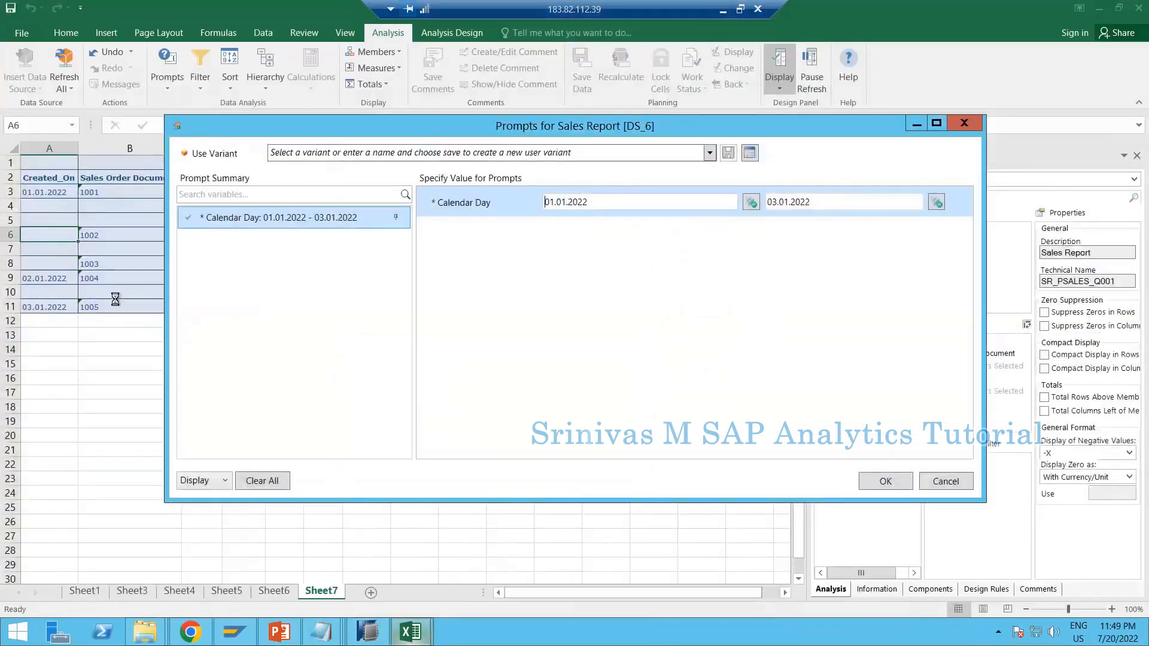
{"action": "left_click", "coordinate": [946, 483]}
{"action": "left_click_drag", "start_coordinate": [209, 191], "coordinate": [207, 305]}
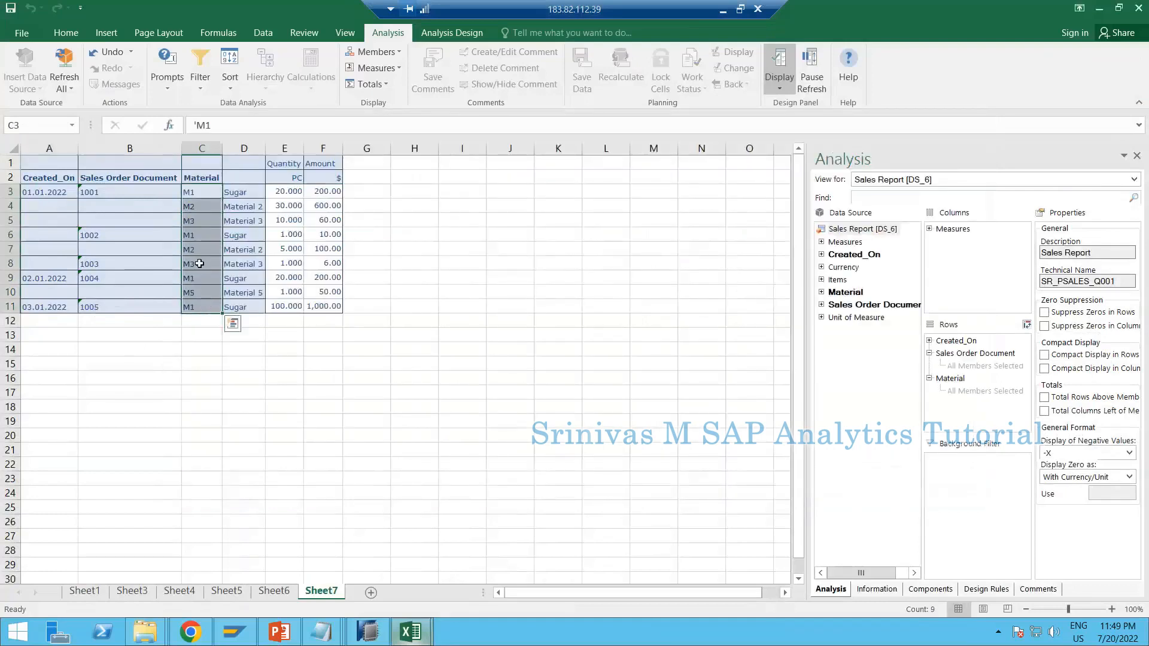
Switch to SAP HANA Studio and add the Material characteristic to the fixed values filter of SR_PSALES_Q001
{"action": "mouse_move", "coordinate": [371, 633]}
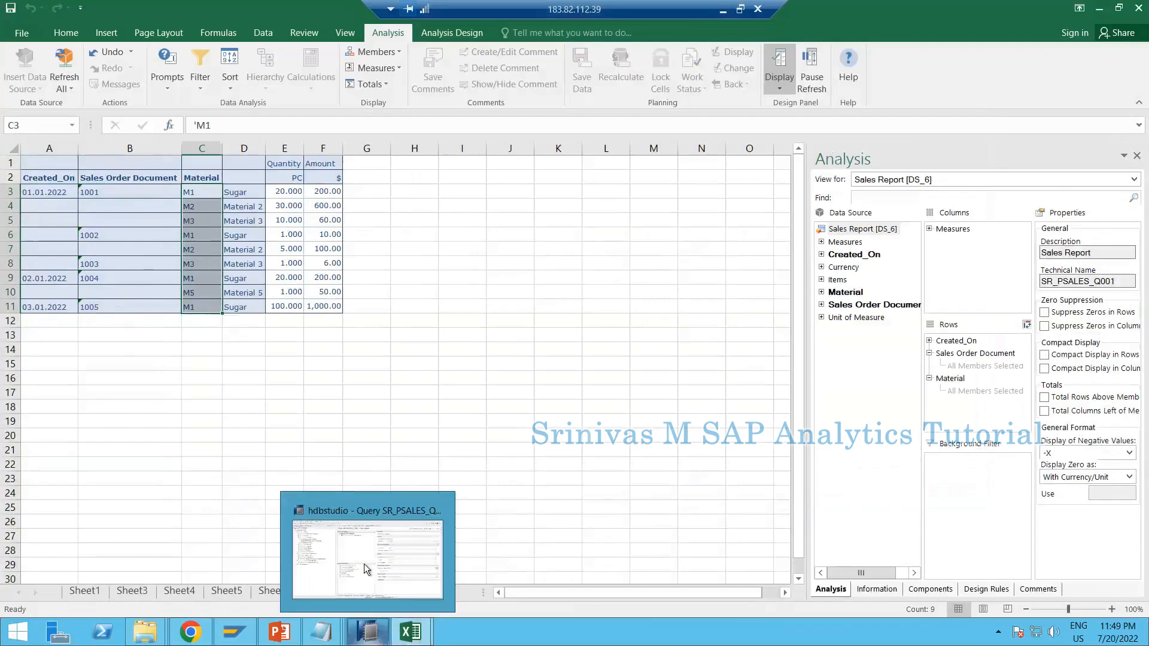
{"action": "left_click", "coordinate": [367, 568]}
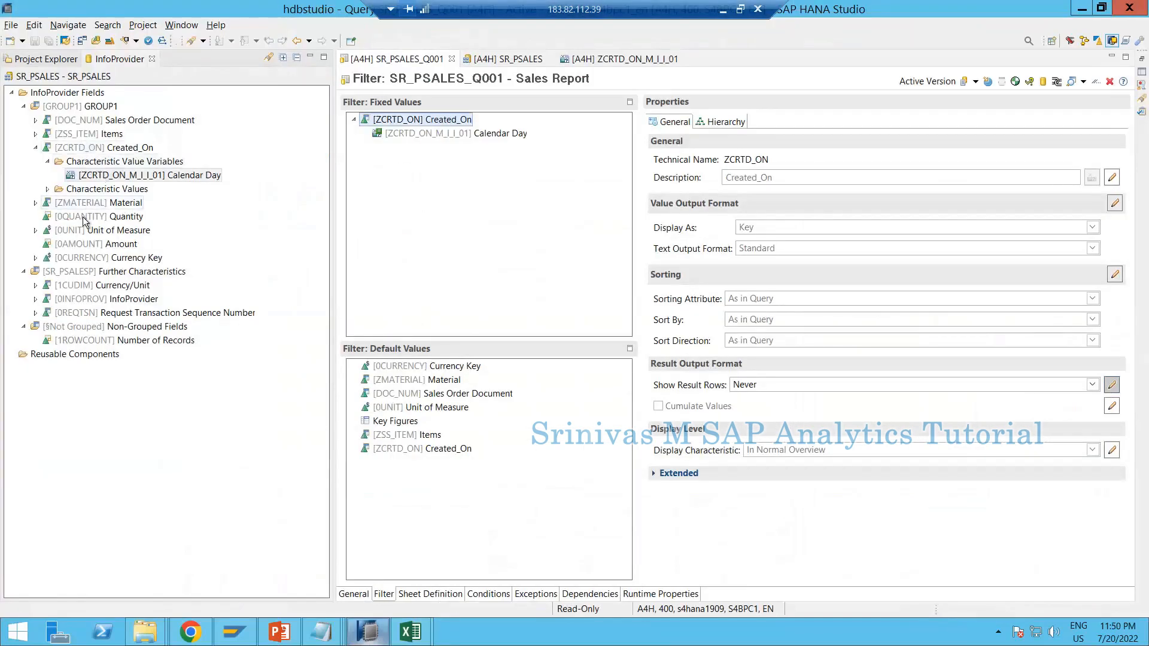
{"action": "left_click_drag", "start_coordinate": [87, 203], "coordinate": [408, 117]}
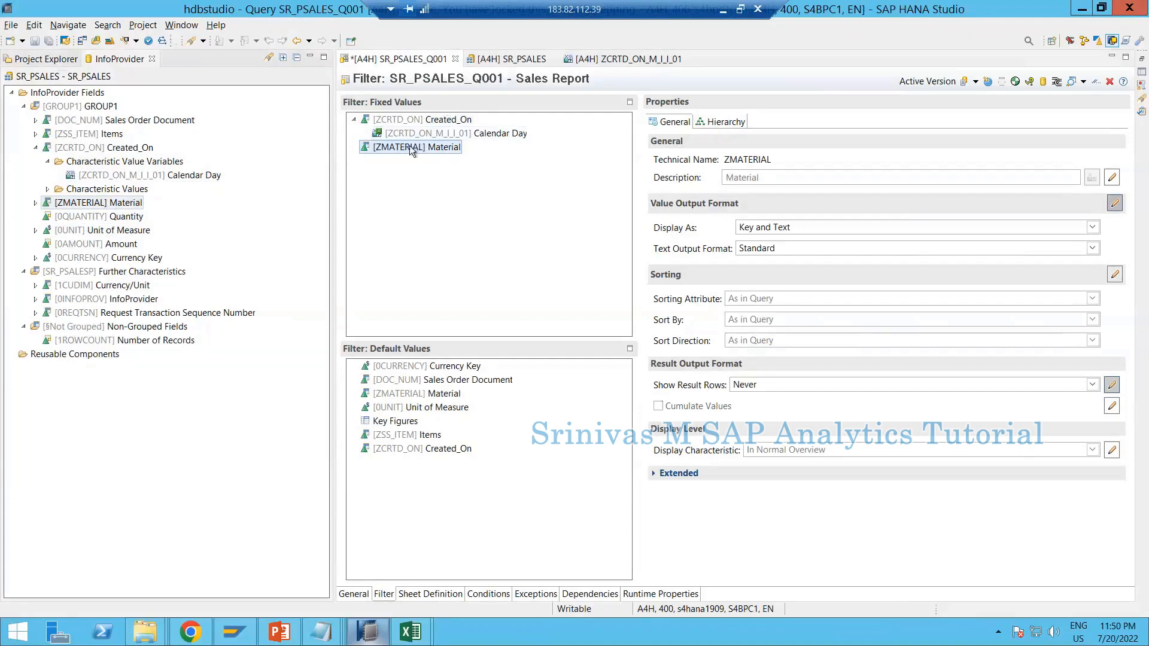
Review the value, variable and hierarchy options for restricting Material, and restrict it to the single value M1 Sugar
{"action": "right_click", "coordinate": [434, 153]}
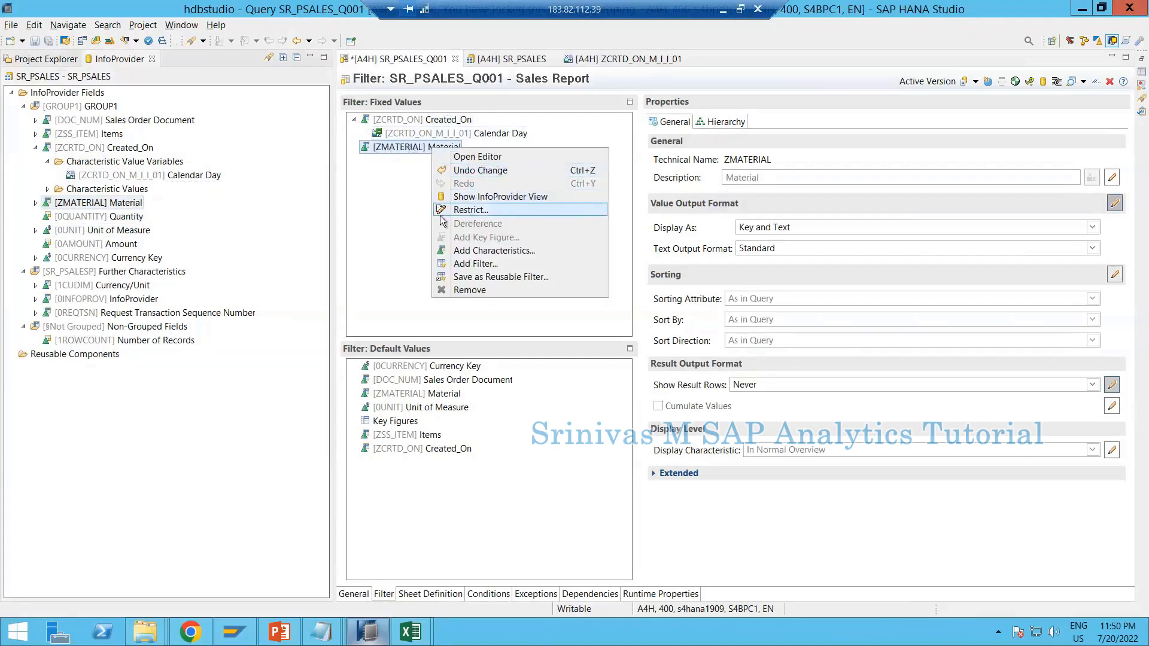
{"action": "left_click", "coordinate": [478, 212]}
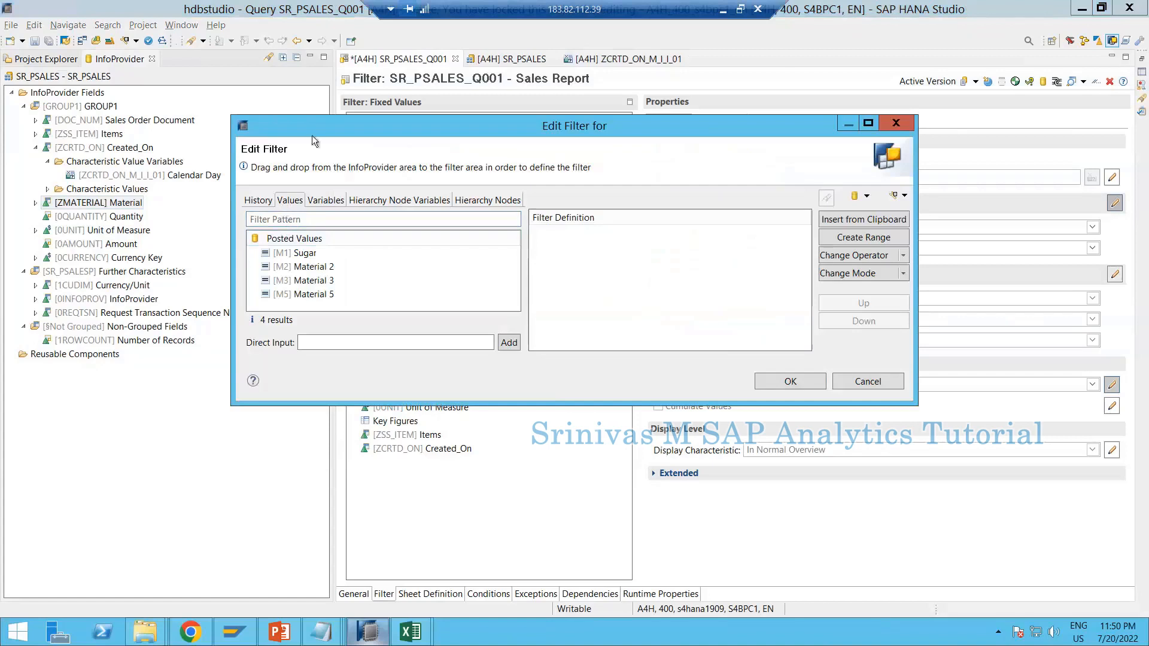
{"action": "left_click_drag", "start_coordinate": [632, 131], "coordinate": [1011, 140]}
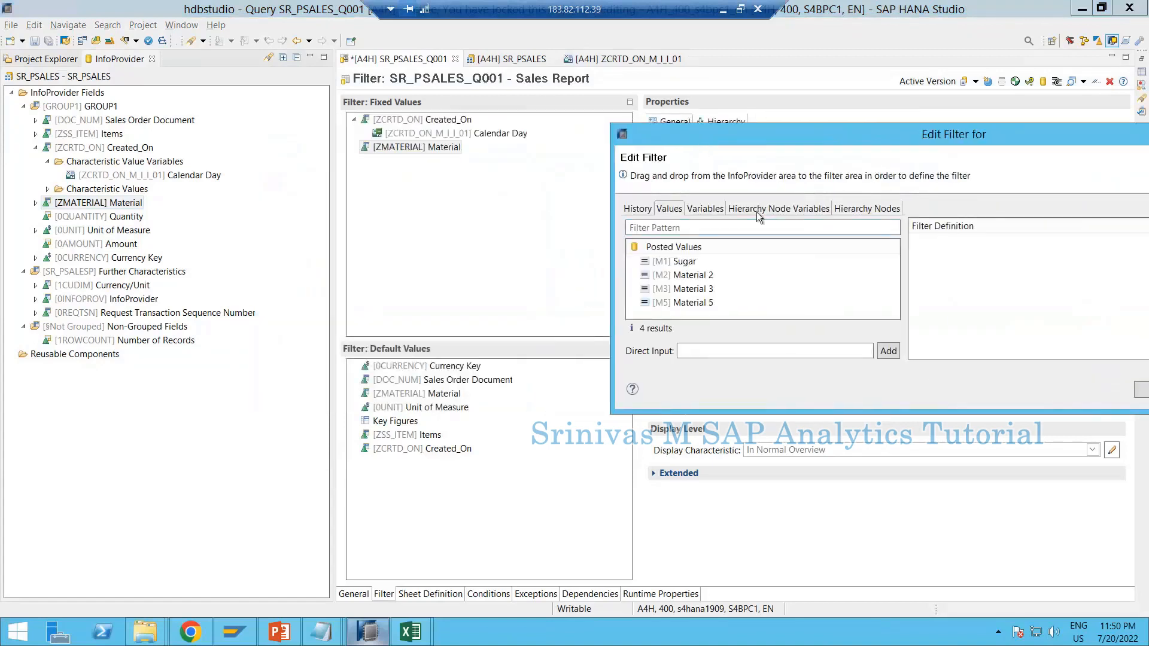
{"action": "left_click", "coordinate": [663, 210]}
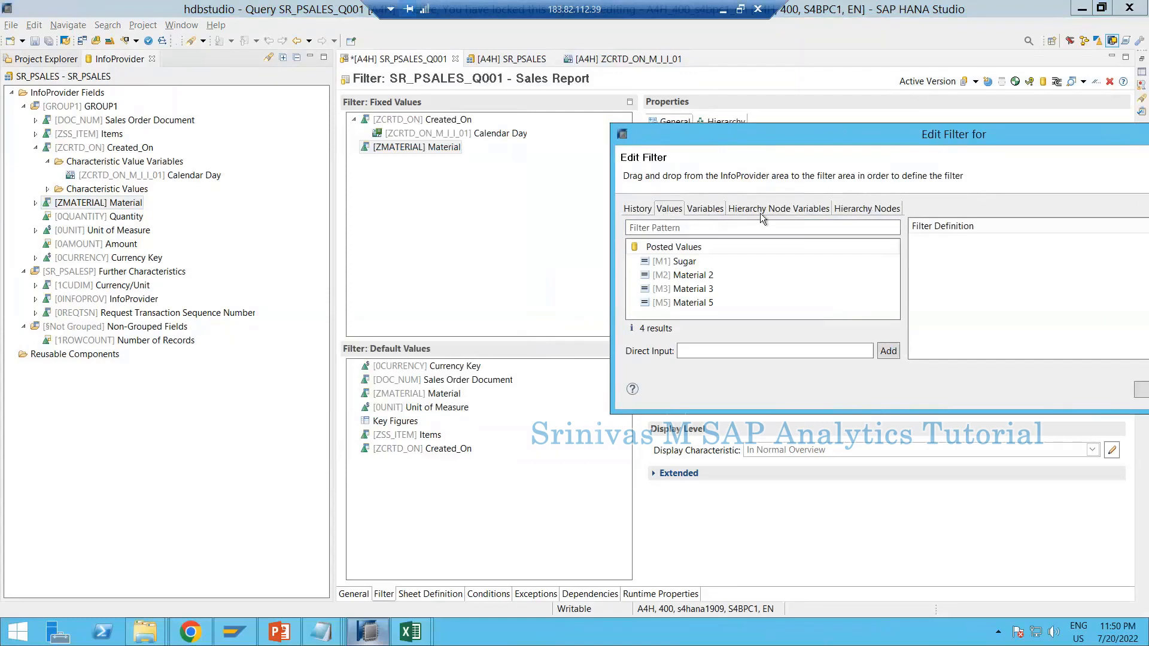
{"action": "left_click", "coordinate": [760, 213]}
{"action": "left_click", "coordinate": [879, 210]}
{"action": "left_click", "coordinate": [679, 213]}
{"action": "left_click", "coordinate": [704, 210]}
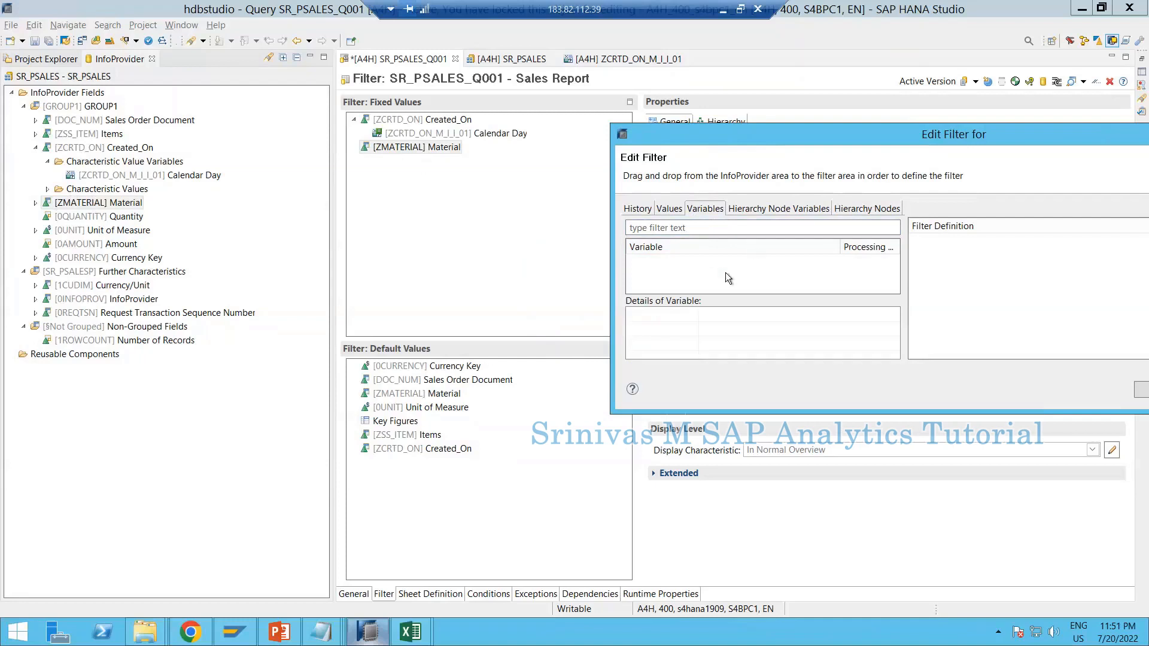
{"action": "left_click", "coordinate": [670, 209]}
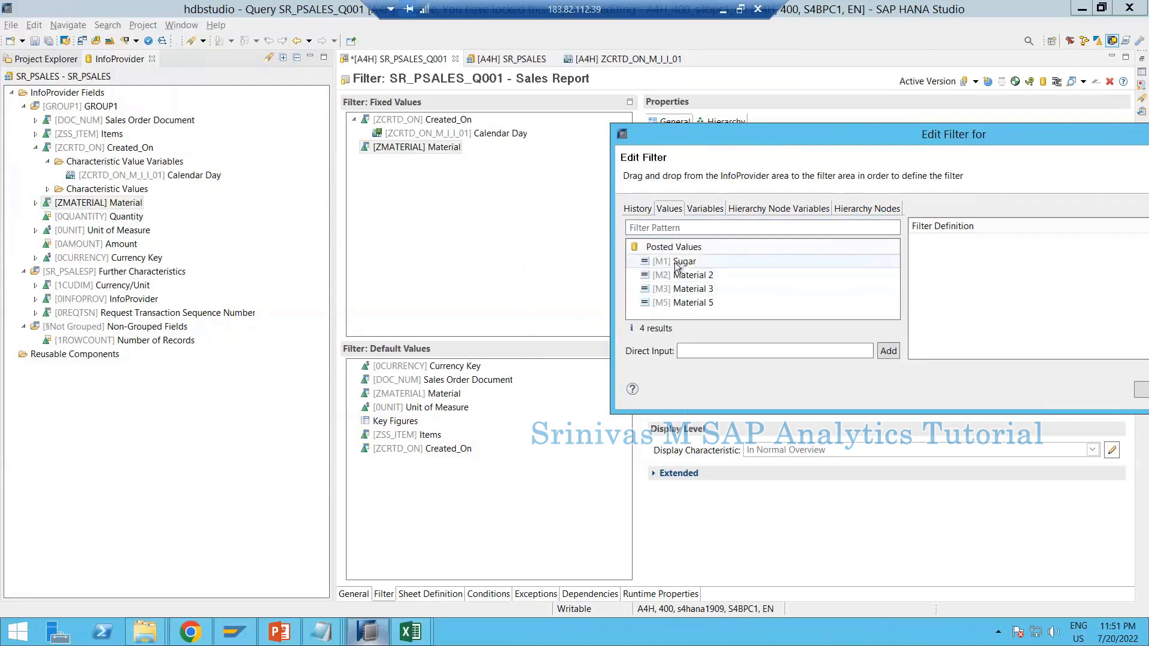
{"action": "double_click", "coordinate": [679, 263]}
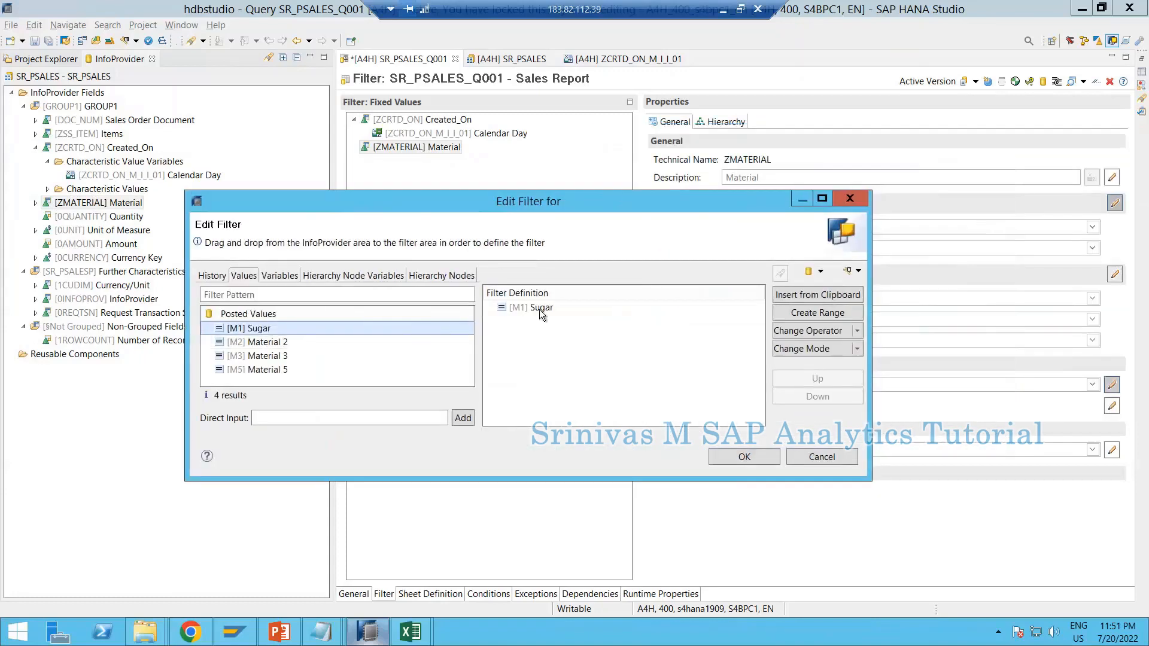
{"action": "left_click", "coordinate": [761, 463]}
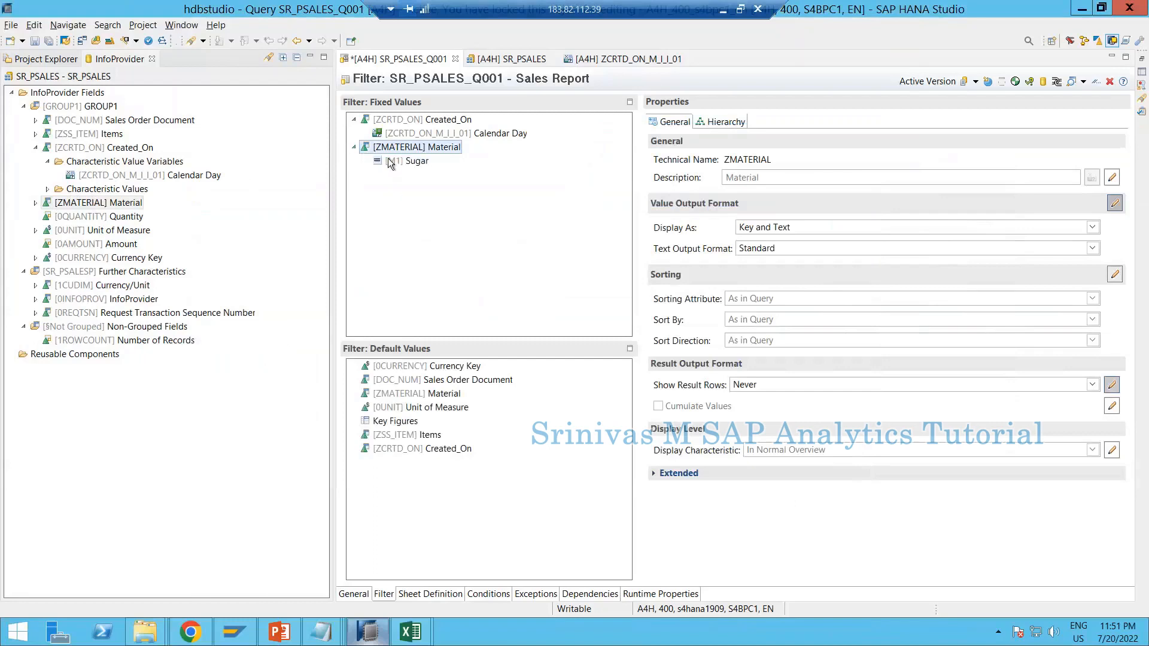
Check the M1 Sugar restriction under Material in the fixed values filter and save the query
{"action": "left_click", "coordinate": [399, 161]}
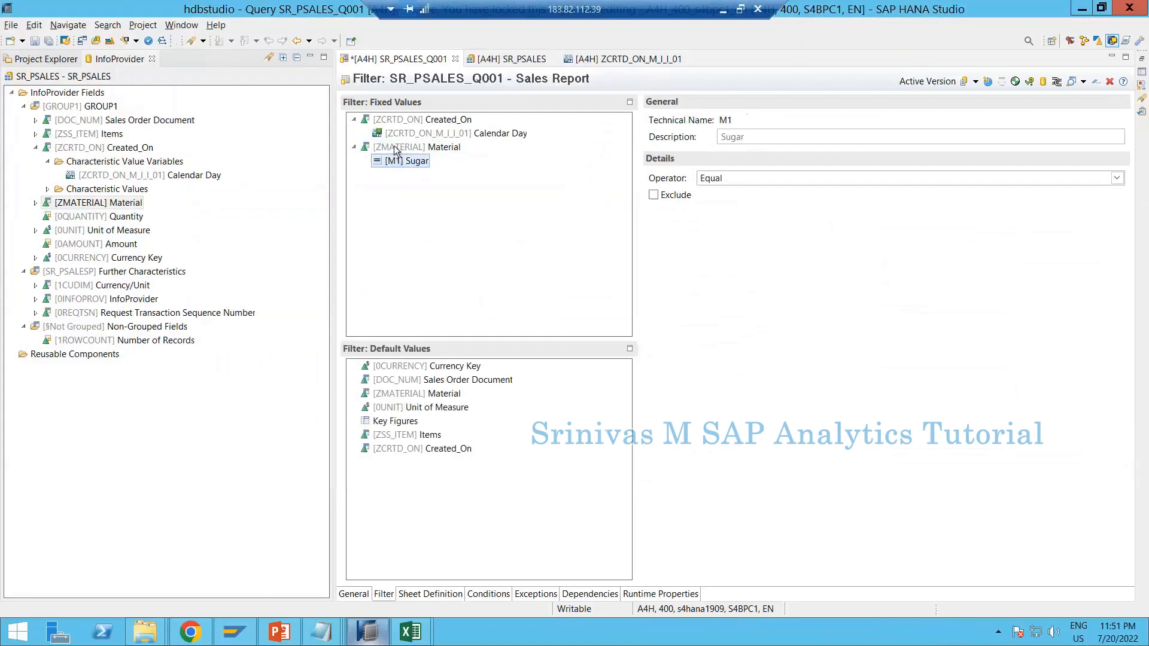
{"action": "left_click", "coordinate": [395, 147]}
{"action": "left_click", "coordinate": [394, 162]}
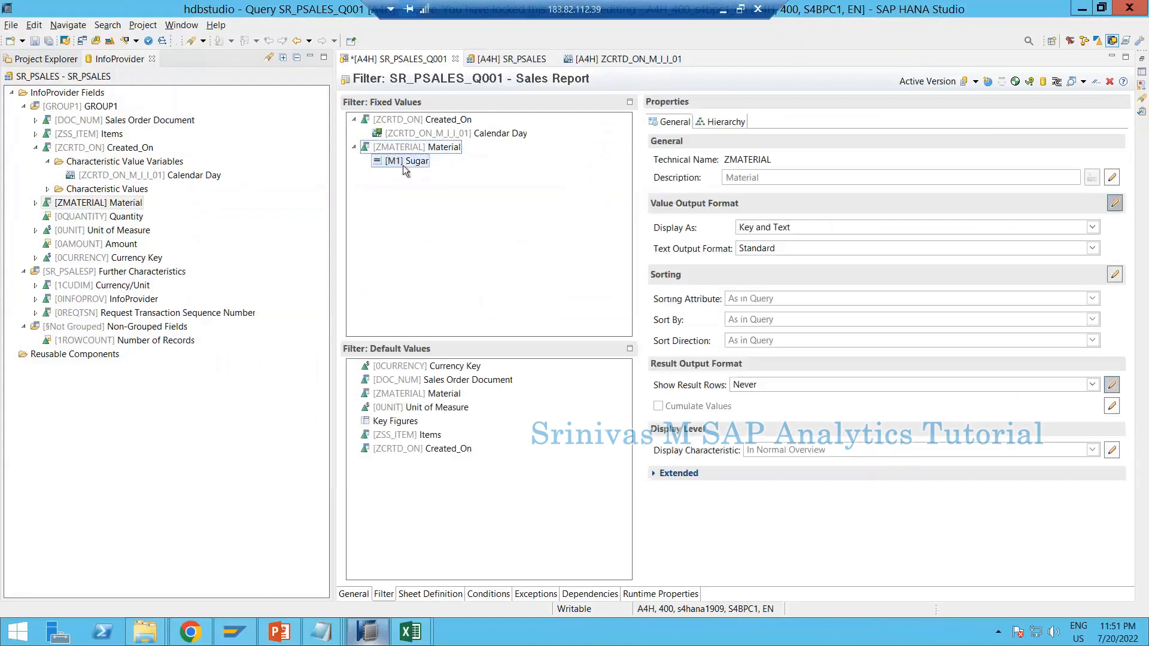
{"action": "left_click", "coordinate": [372, 148]}
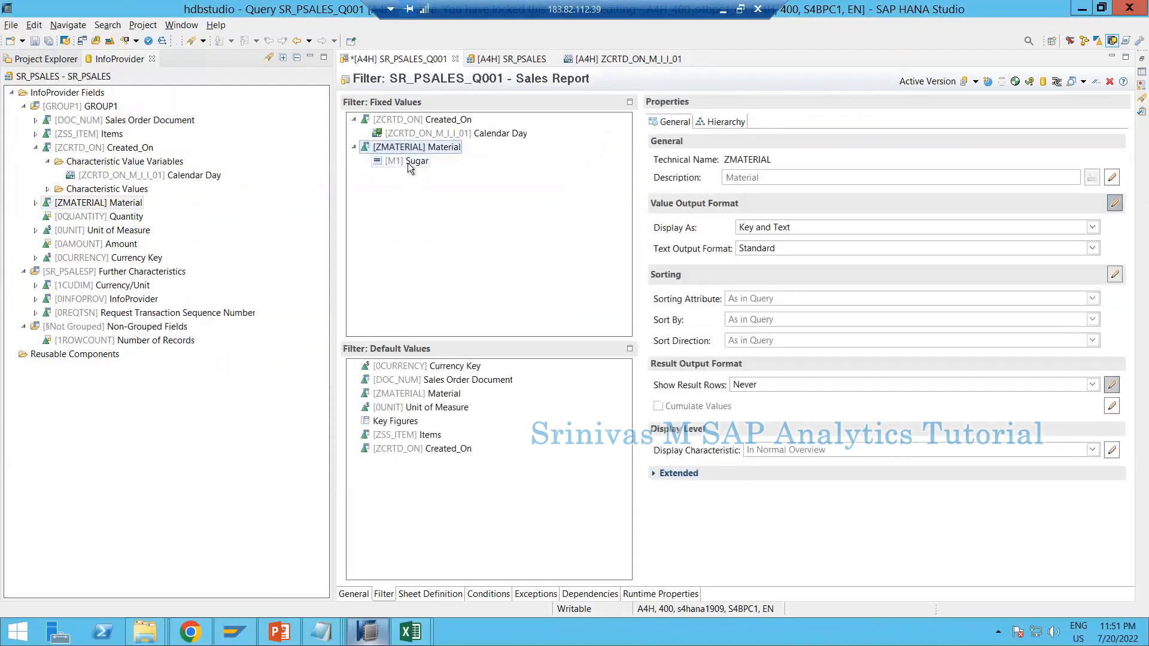
{"action": "left_click", "coordinate": [34, 41]}
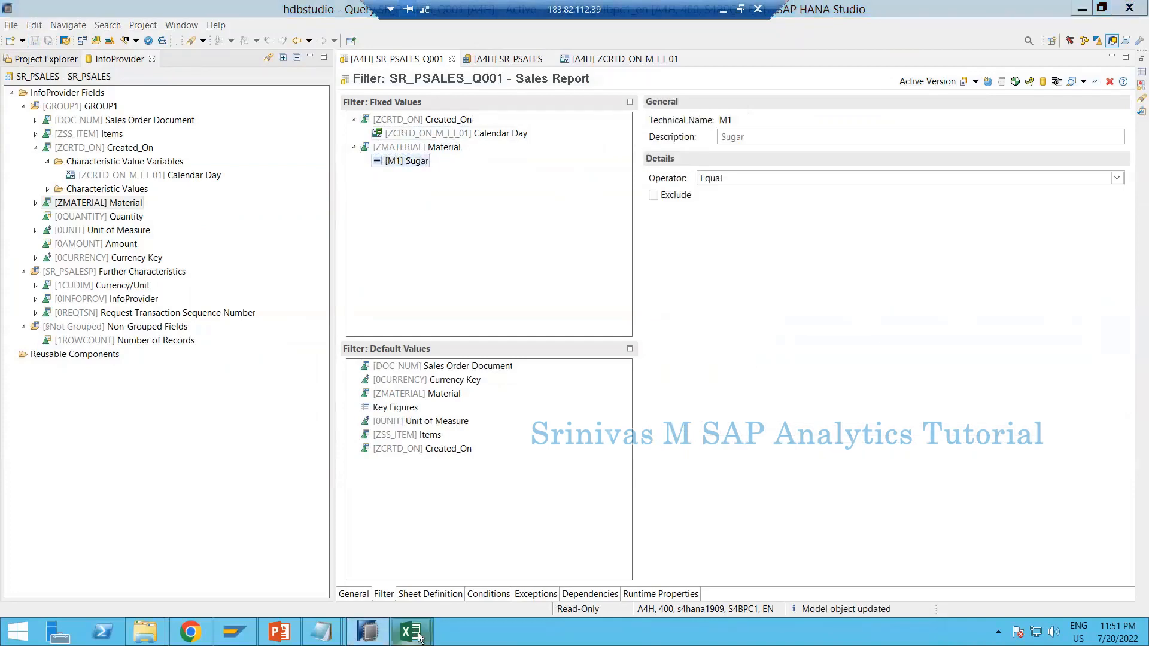
Switch to Book1 in Excel, add a new sheet, and insert the Sales Report as its data source
{"action": "mouse_move", "coordinate": [418, 635]}
{"action": "left_click", "coordinate": [331, 524]}
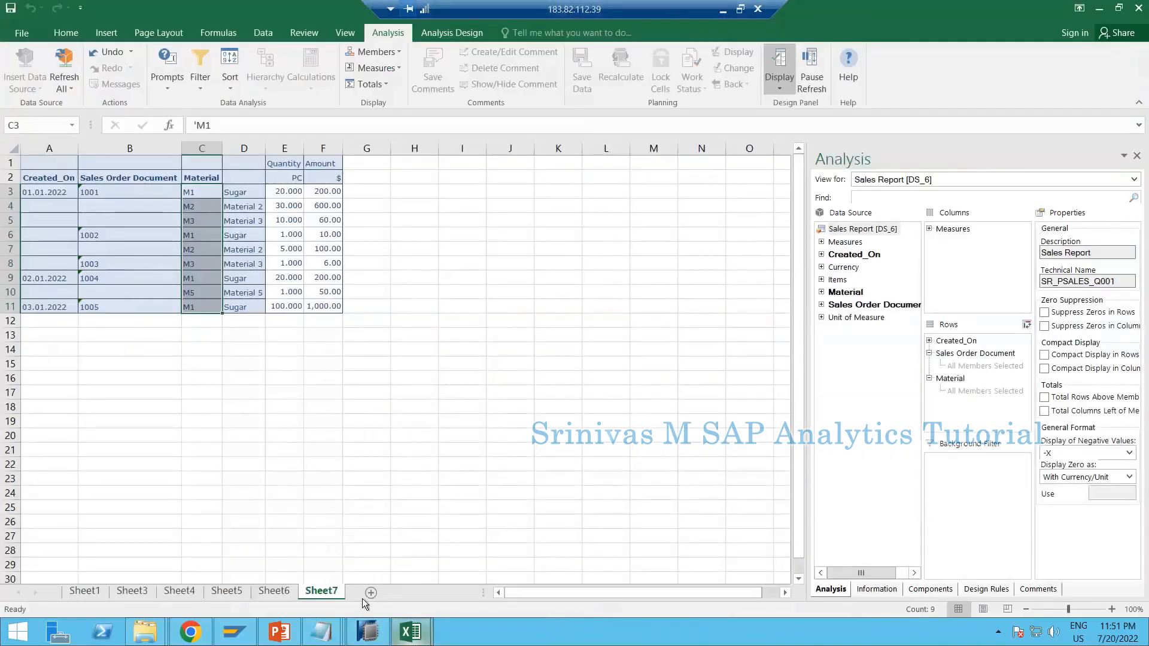
{"action": "left_click", "coordinate": [370, 592]}
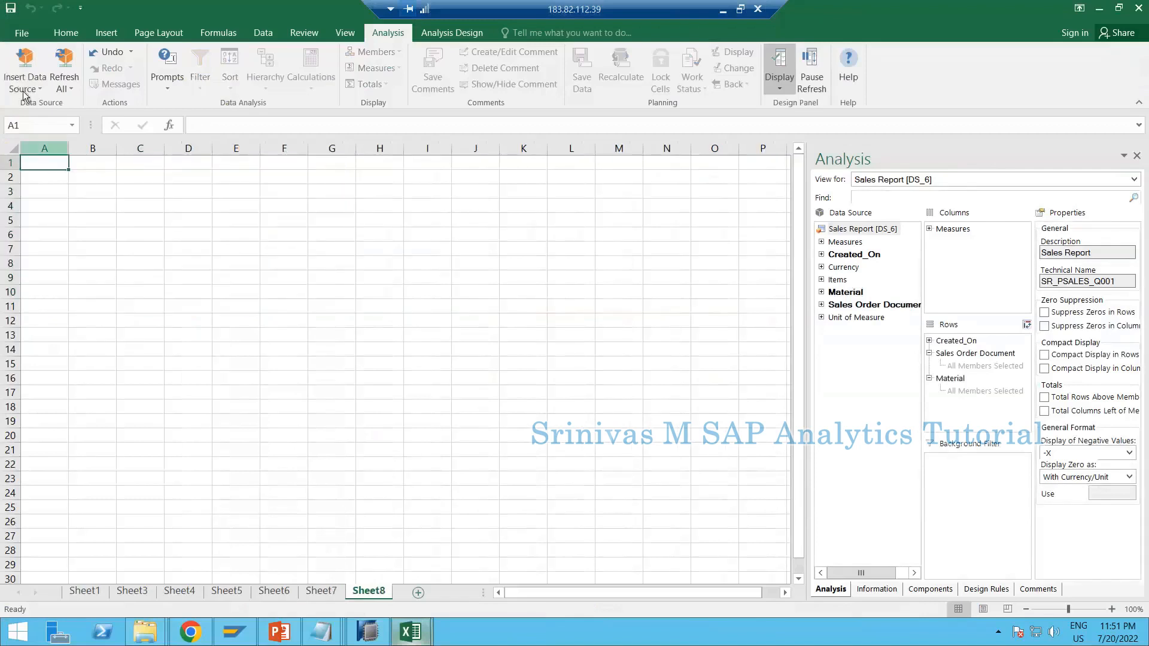
{"action": "left_click", "coordinate": [24, 84]}
{"action": "left_click", "coordinate": [65, 105]}
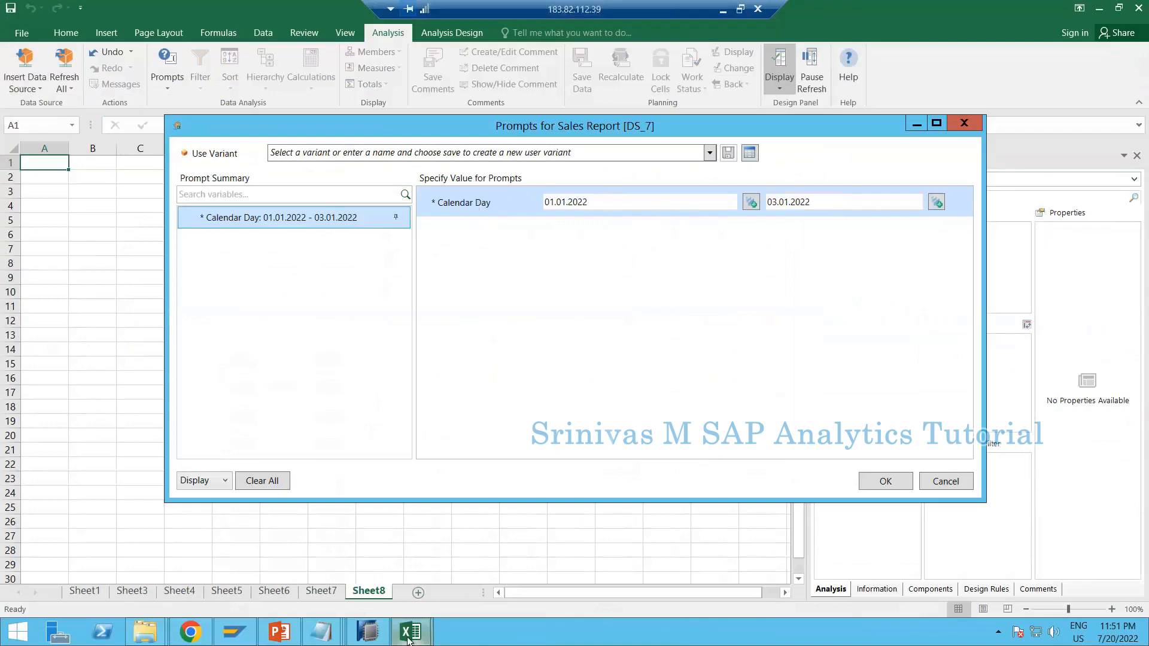
Compare the fixed Material restriction in SAP HANA Studio with the open Sales Report prompts in Book1
{"action": "left_click", "coordinate": [375, 638]}
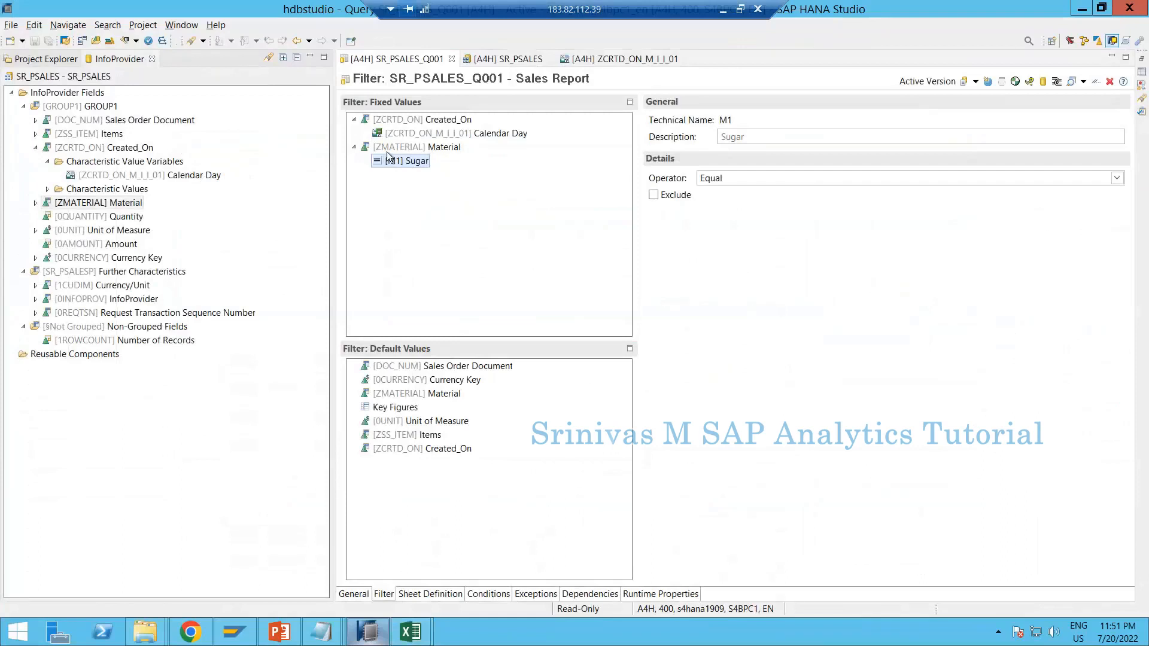
{"action": "left_click", "coordinate": [388, 150]}
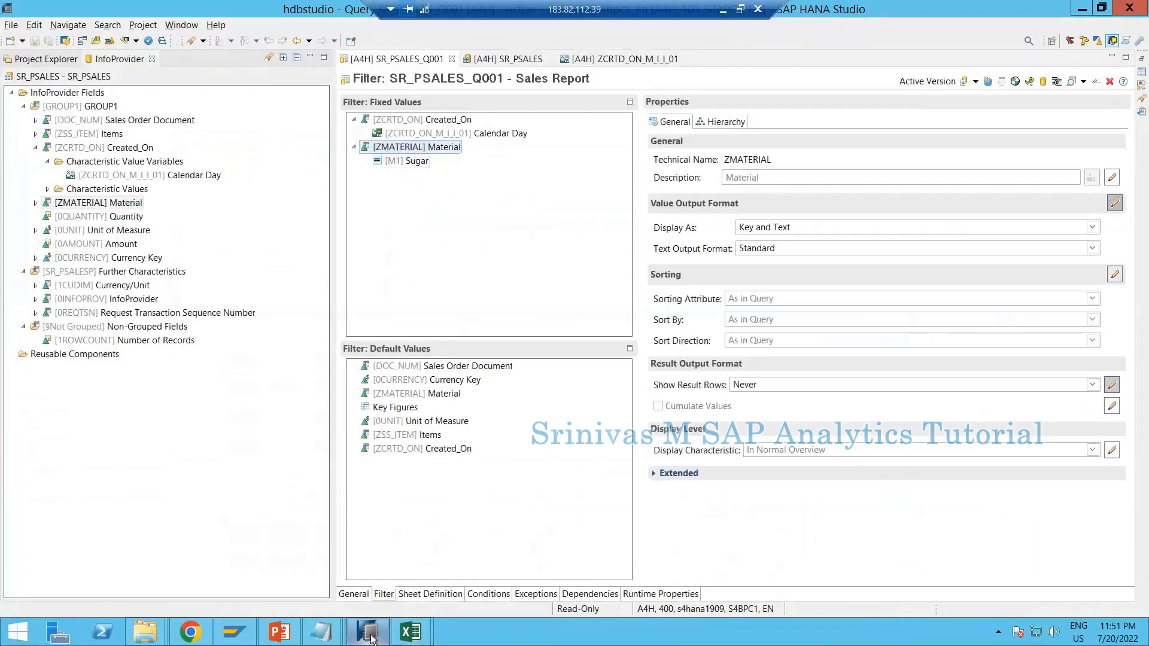
{"action": "left_click", "coordinate": [414, 635]}
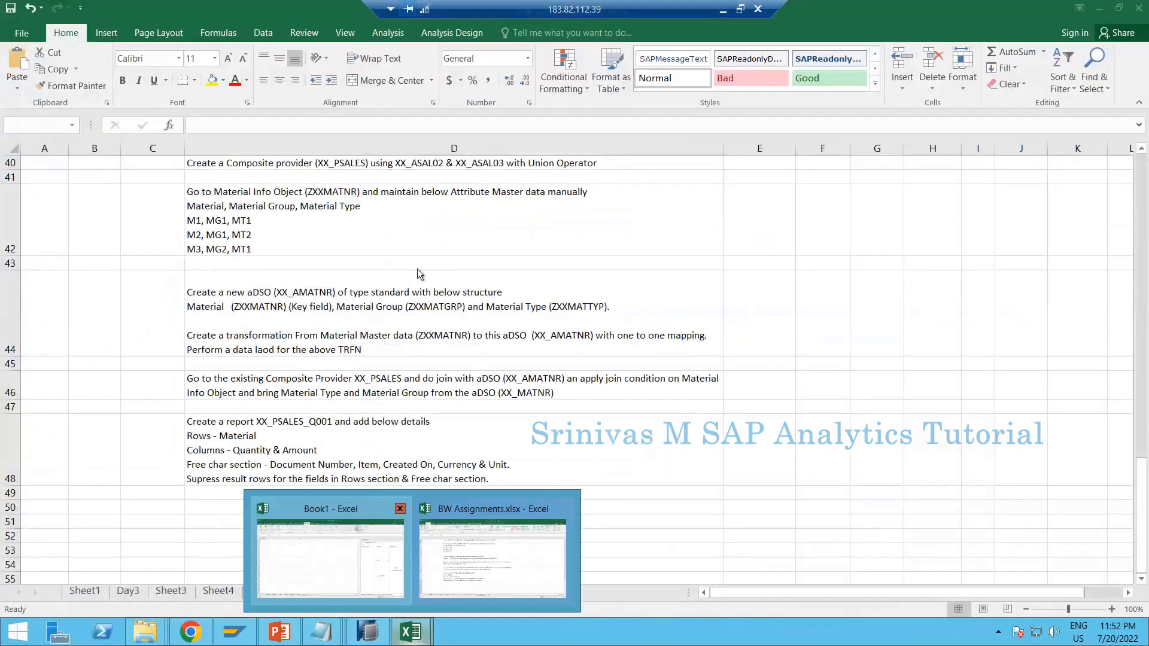
{"action": "left_click", "coordinate": [336, 574]}
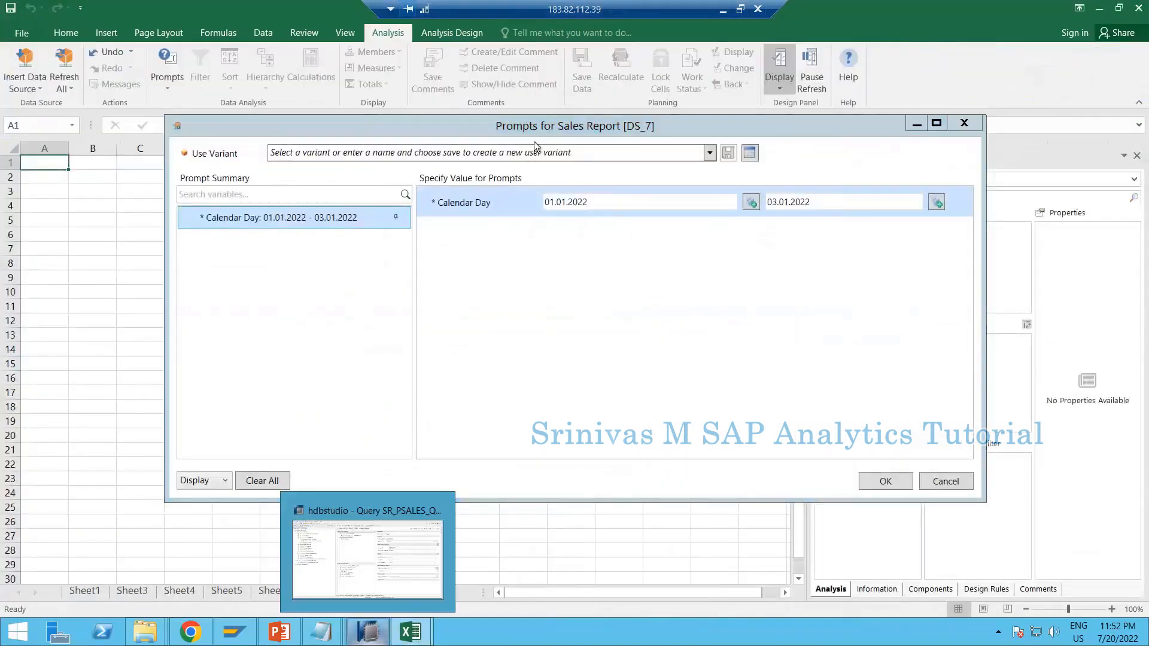
{"action": "left_click", "coordinate": [368, 632]}
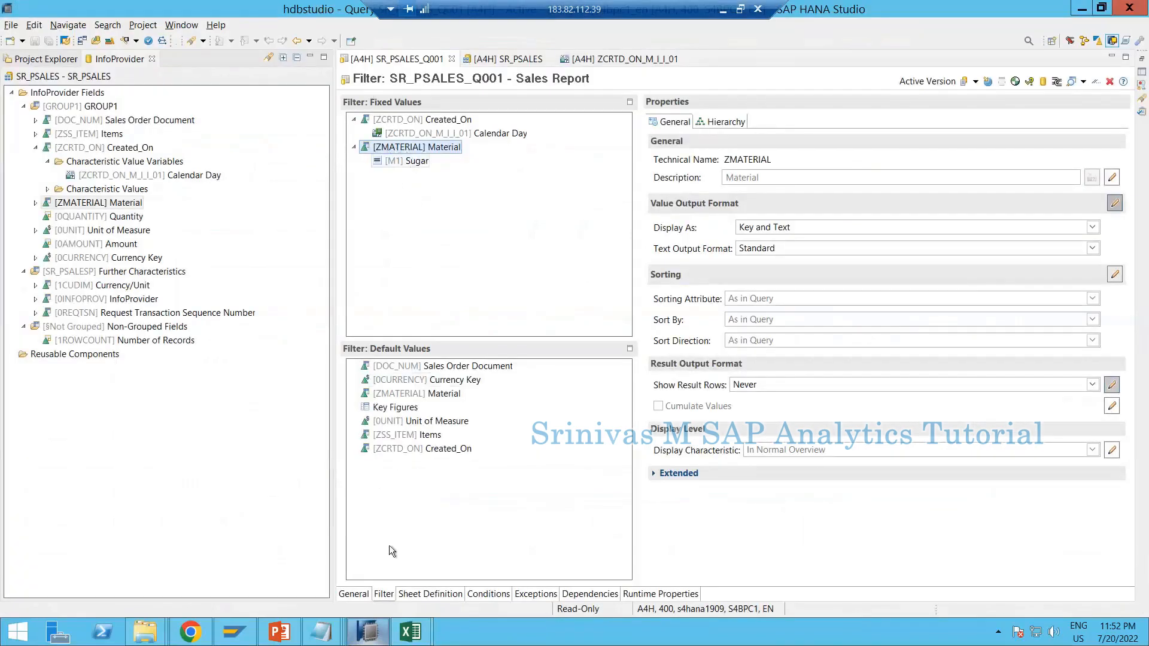
Switch to Book1 in Excel and run the Sales Report with the Calendar Day prompt values already filled in
{"action": "left_click", "coordinate": [410, 632]}
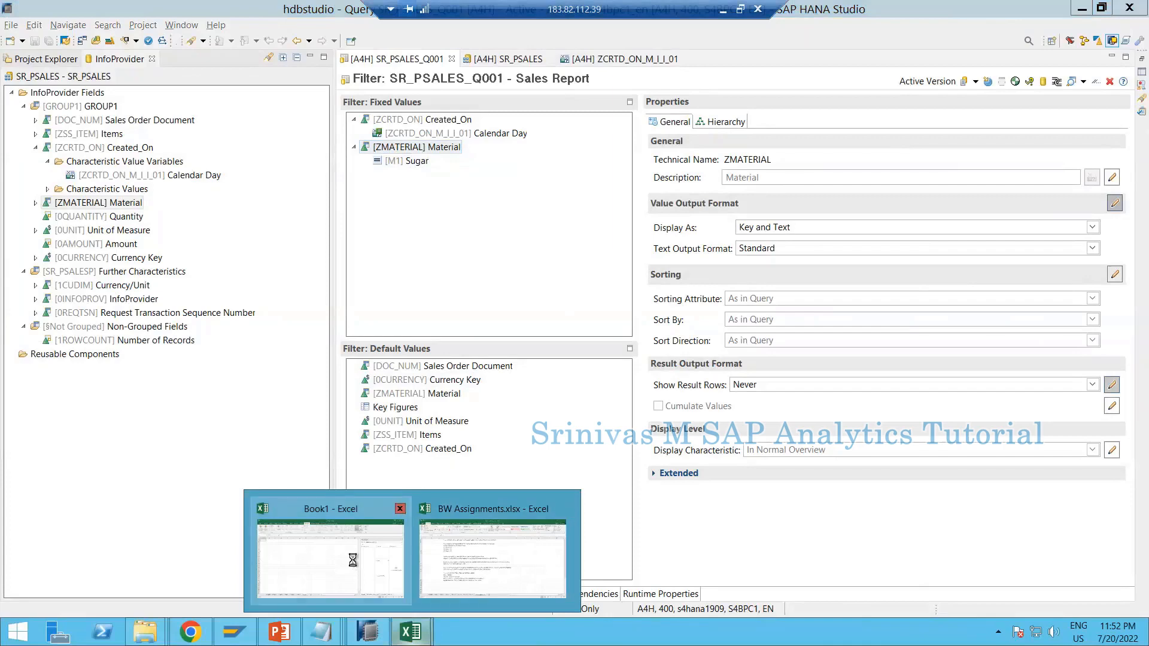
{"action": "left_click", "coordinate": [350, 560]}
{"action": "left_click", "coordinate": [868, 480]}
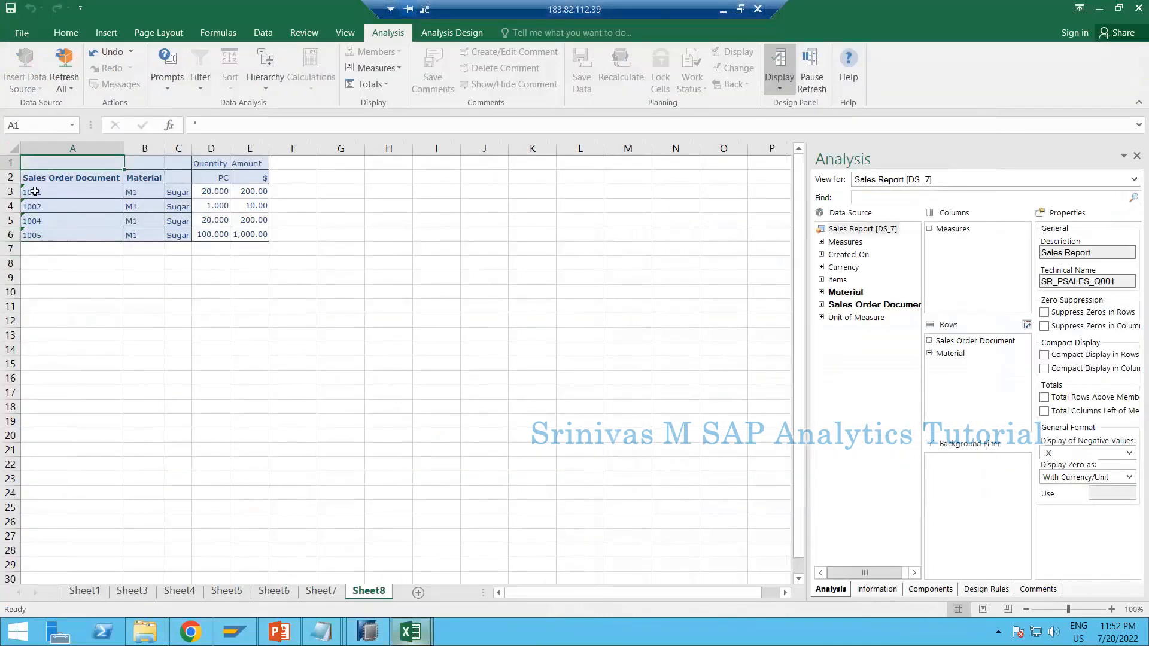
Examine the order and Material rows on Sheet8 and compare them with the Material values on Sheet7
{"action": "left_click", "coordinate": [35, 191]}
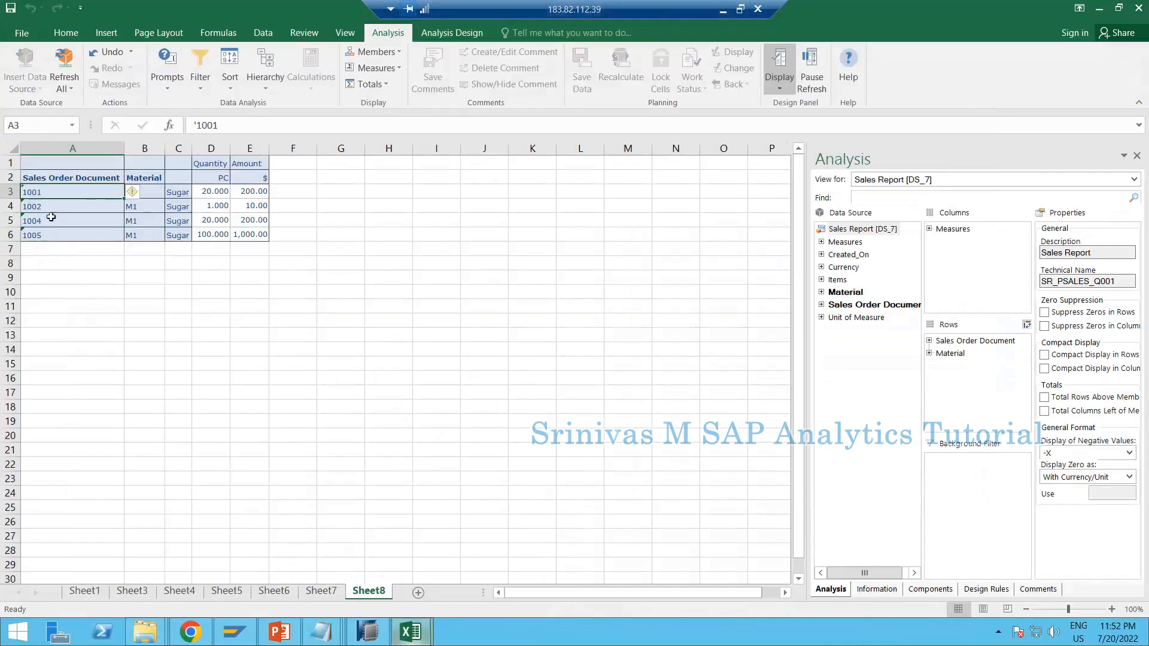
{"action": "left_click", "coordinate": [169, 194]}
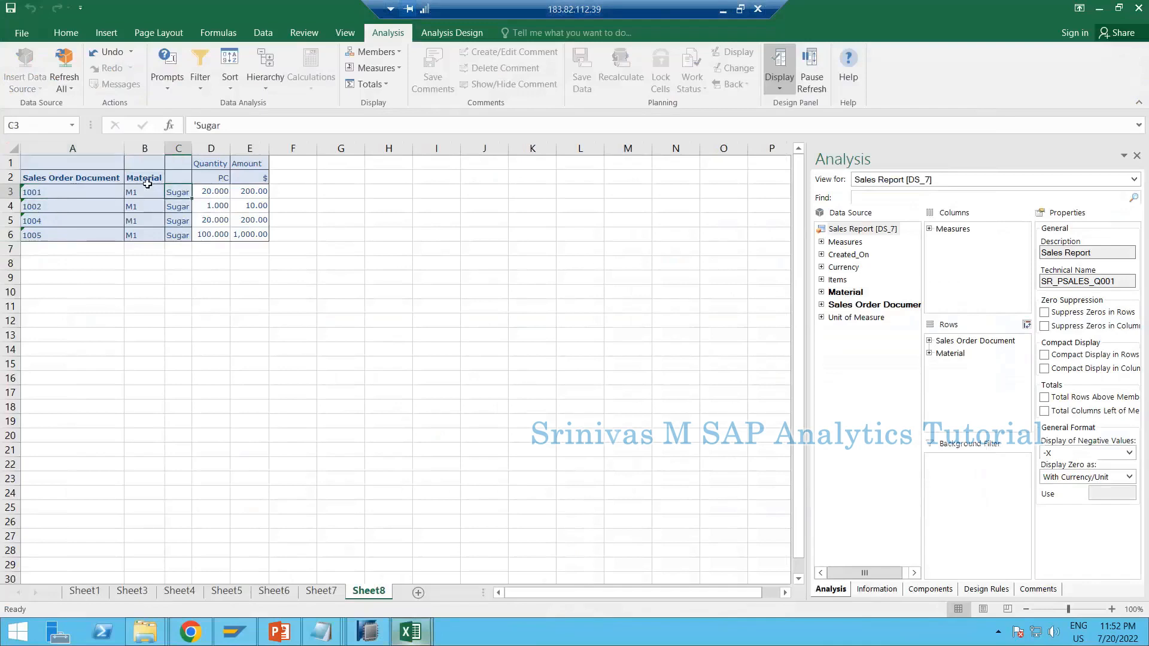
{"action": "left_click_drag", "start_coordinate": [146, 200], "coordinate": [146, 235]}
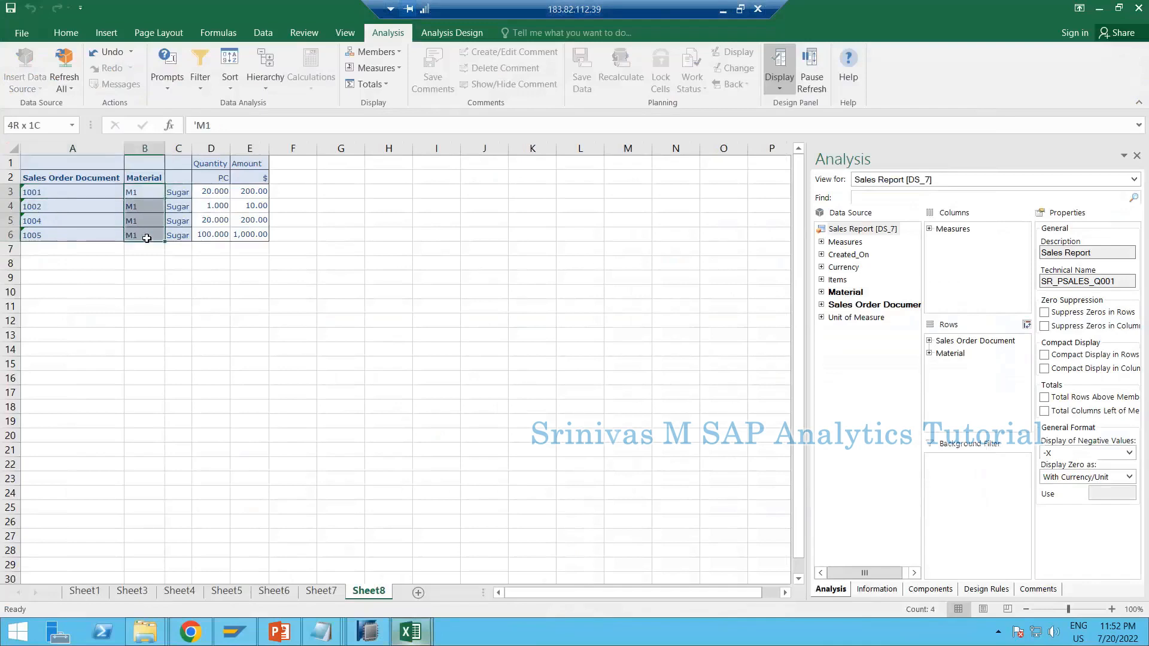
{"action": "left_click", "coordinate": [322, 591]}
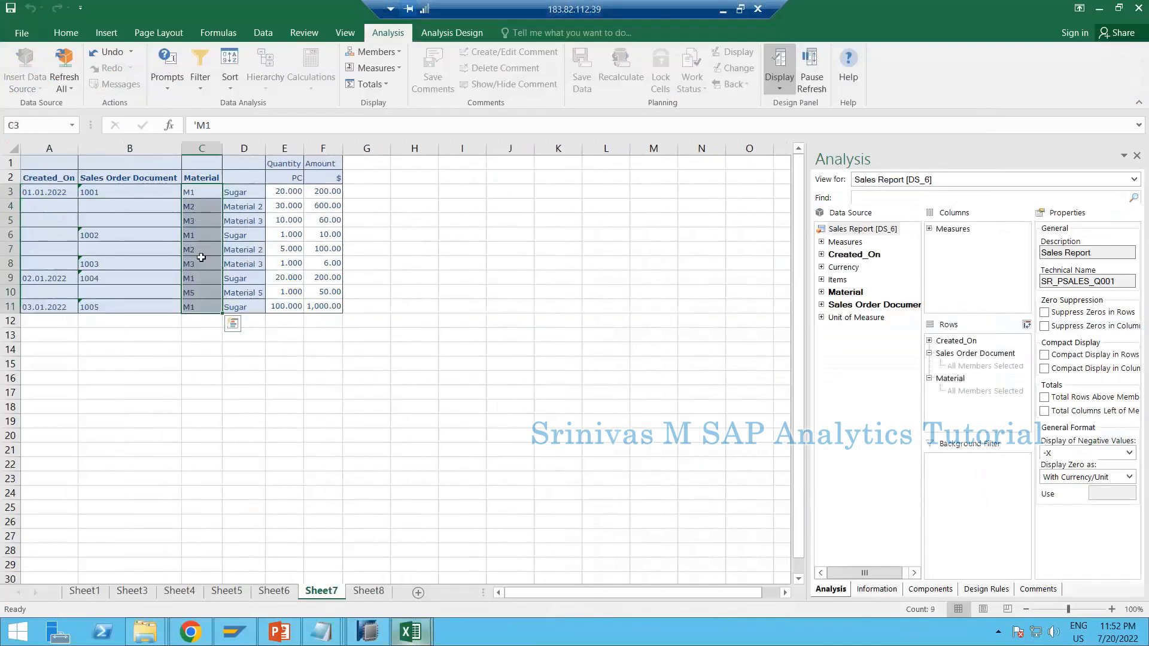
{"action": "left_click", "coordinate": [369, 593]}
{"action": "left_click", "coordinate": [144, 194]}
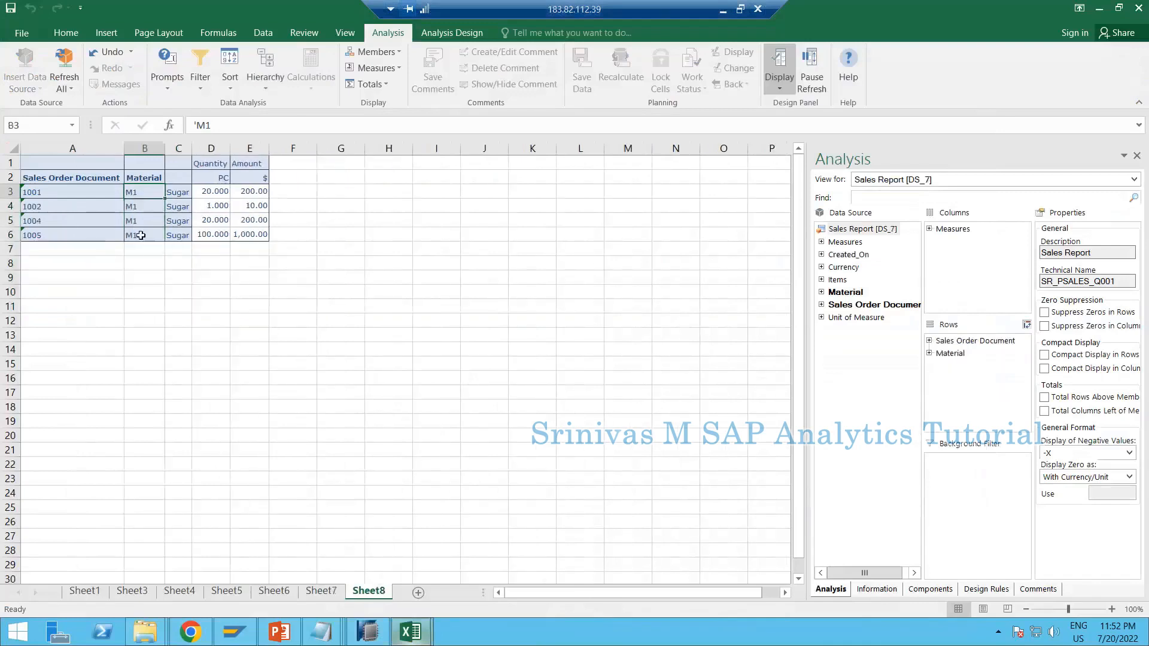
{"action": "left_click_drag", "start_coordinate": [36, 195], "coordinate": [249, 235]}
Switch to SAP HANA Studio, add M2 Material 2 to the fixed Material restriction, and save the query
{"action": "left_click", "coordinate": [372, 636]}
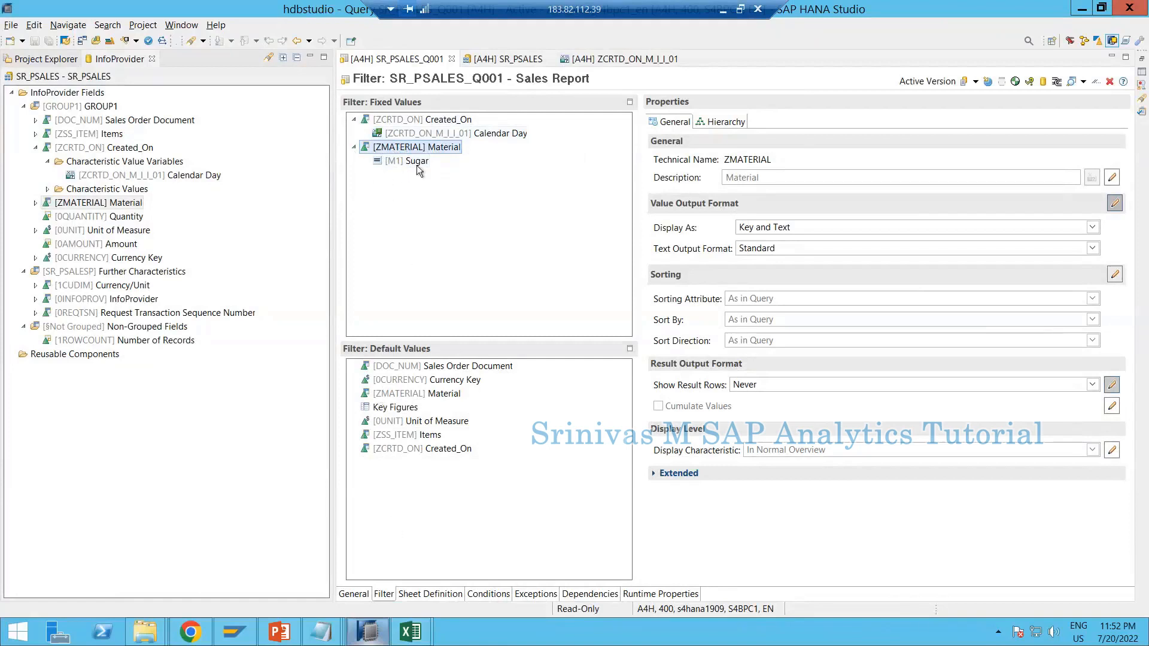
{"action": "right_click", "coordinate": [402, 149]}
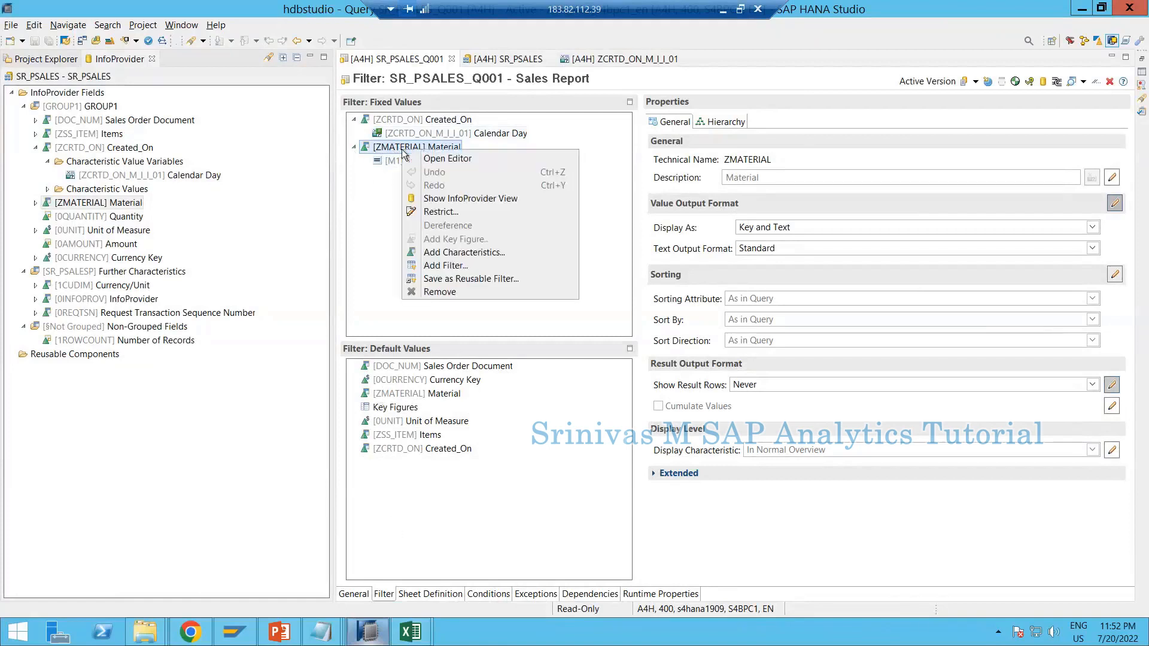
{"action": "left_click", "coordinate": [439, 212]}
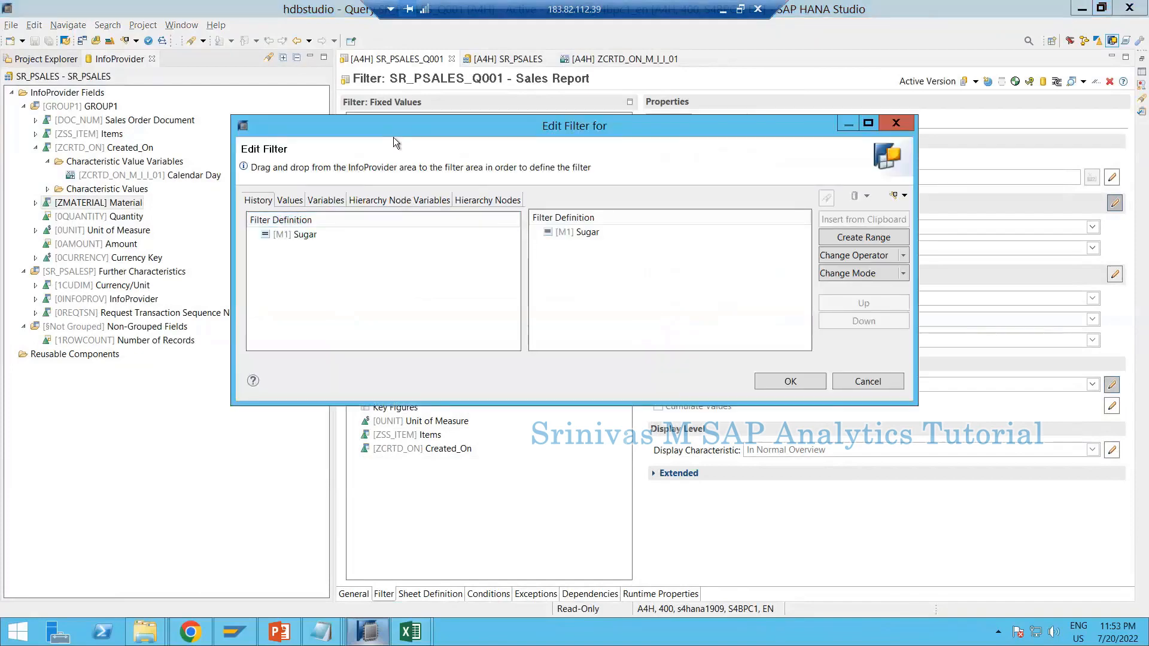
{"action": "left_click", "coordinate": [536, 245]}
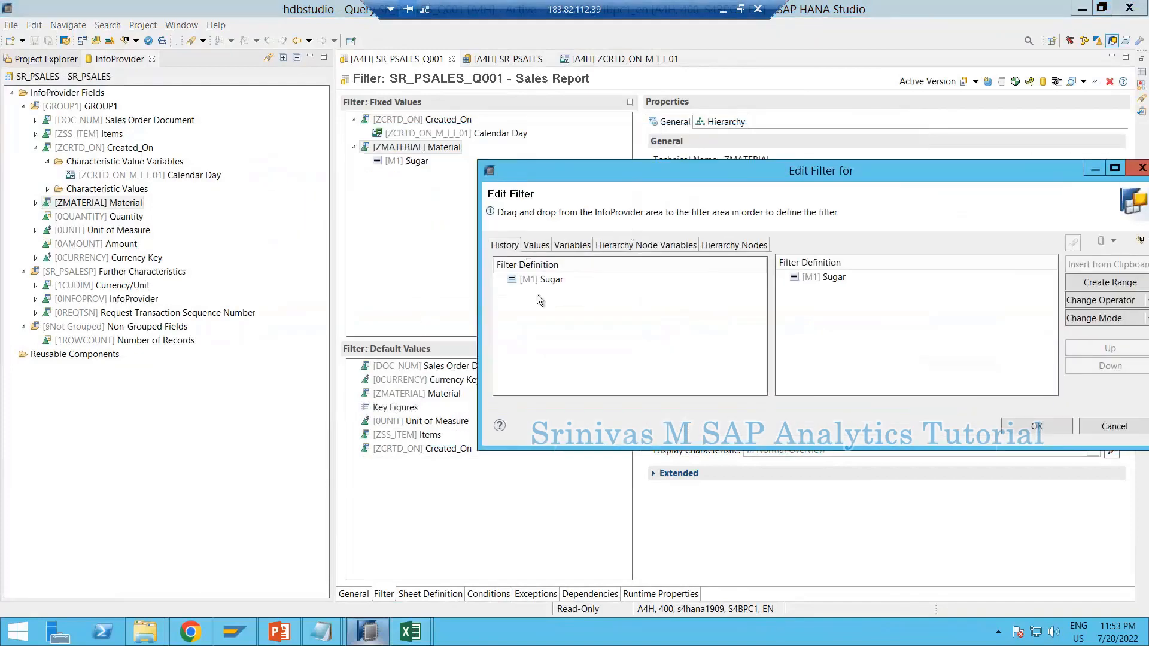
{"action": "double_click", "coordinate": [543, 312]}
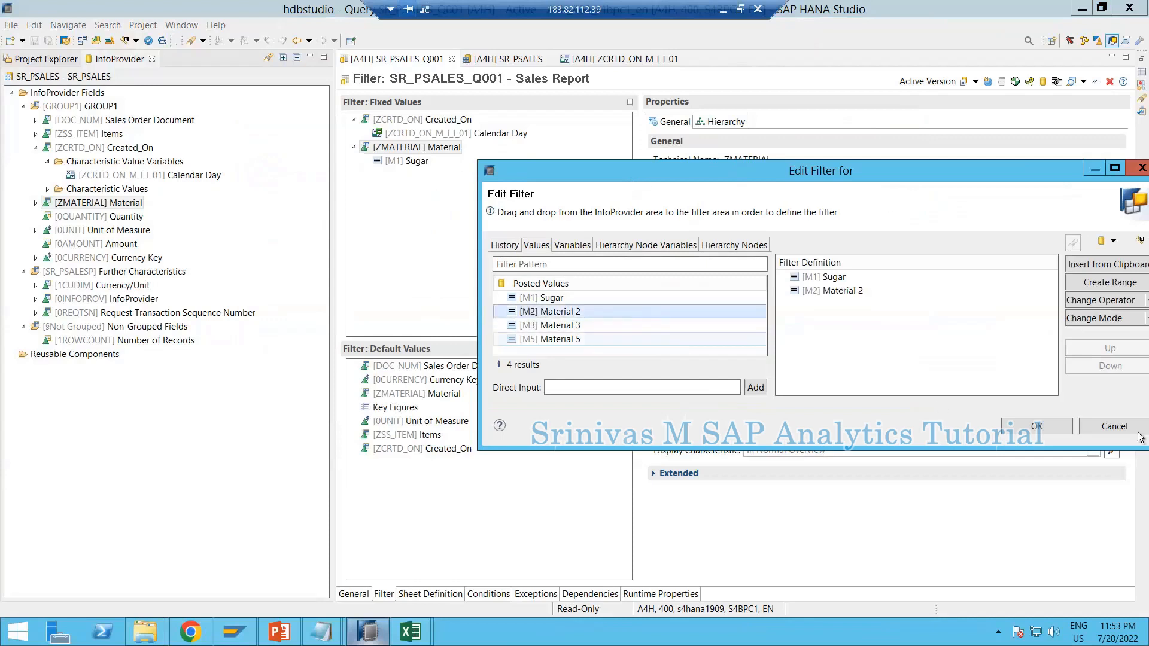
{"action": "key", "text": "Return"}
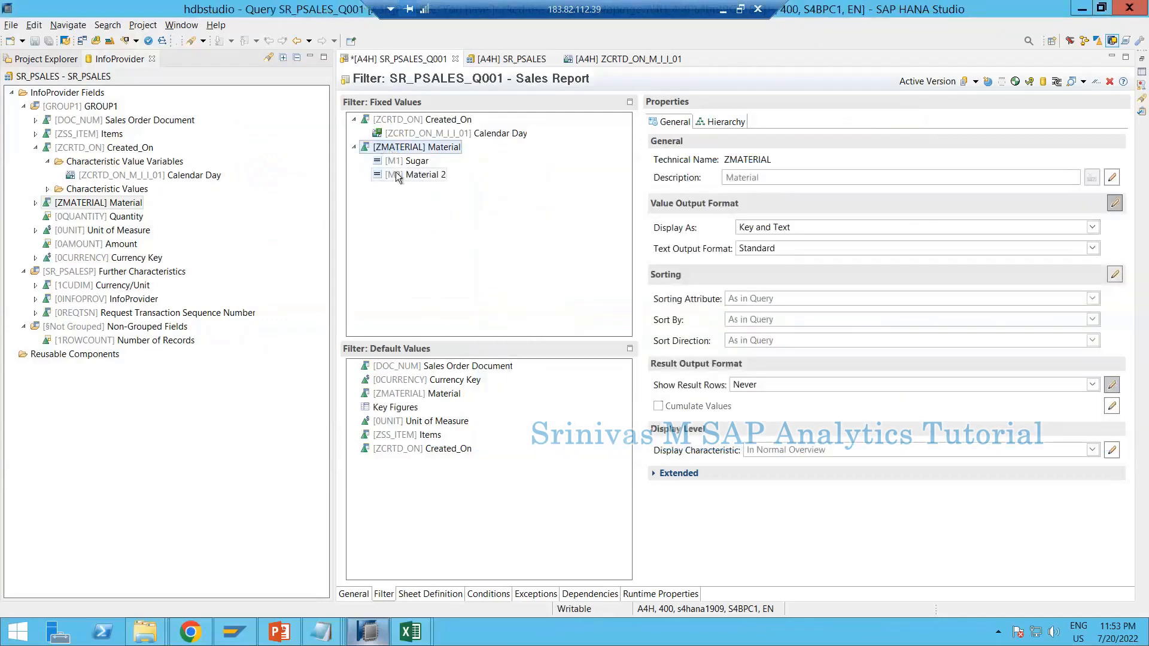
{"action": "left_click", "coordinate": [34, 41]}
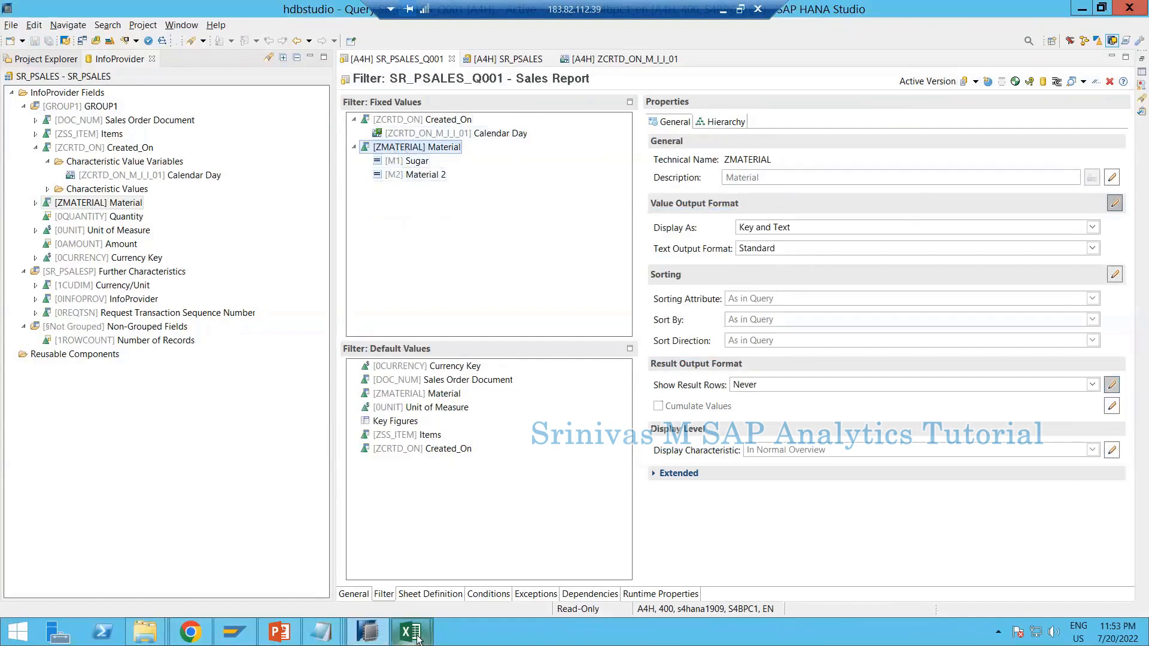
Switch to Book1 and insert the Sales Report at cell A11 of Sheet8 for Calendar Day 01.01.2022 to 03.01.2022
{"action": "mouse_move", "coordinate": [417, 639]}
{"action": "left_click", "coordinate": [419, 566]}
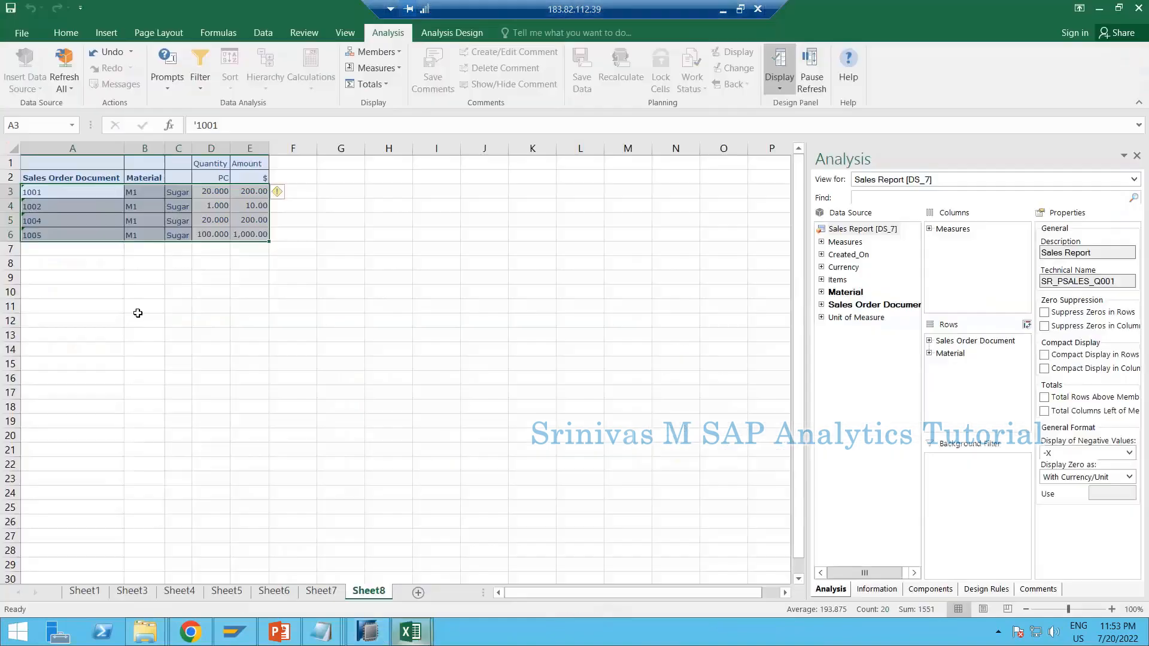
{"action": "left_click", "coordinate": [45, 303]}
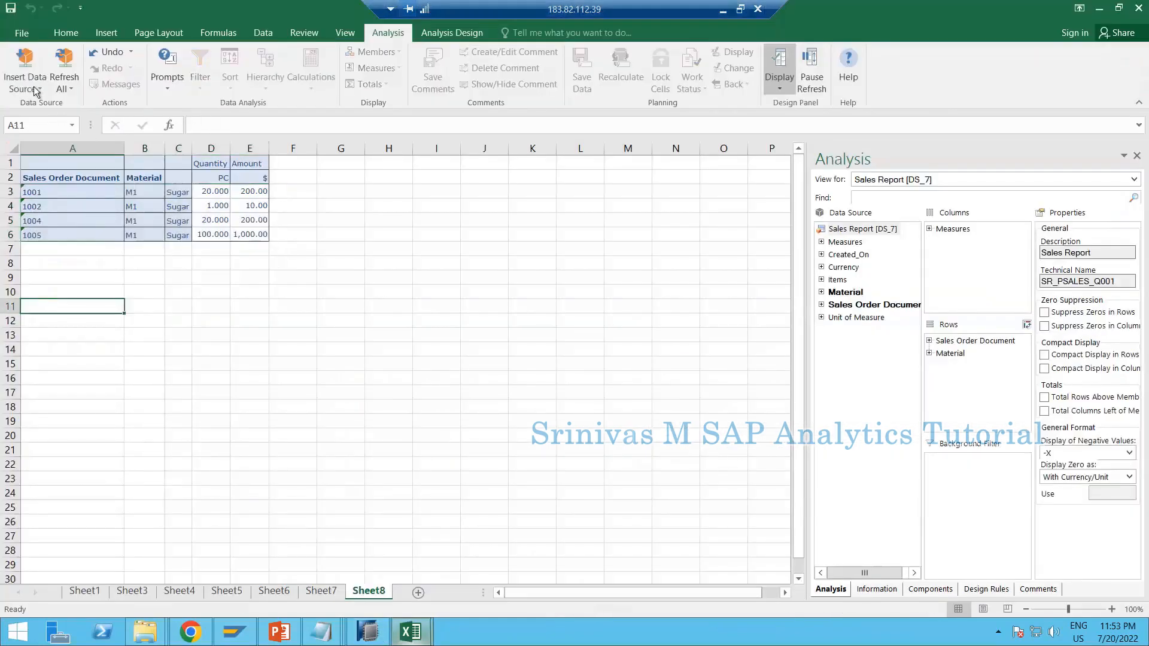
{"action": "left_click", "coordinate": [25, 70]}
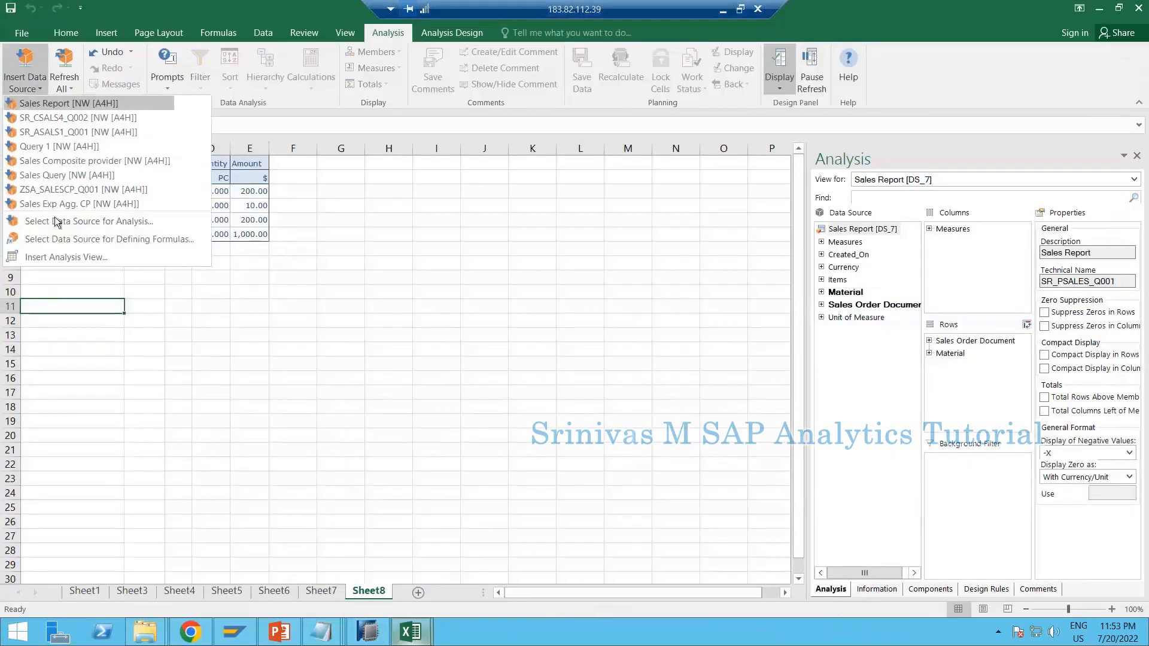
{"action": "left_click", "coordinate": [70, 103]}
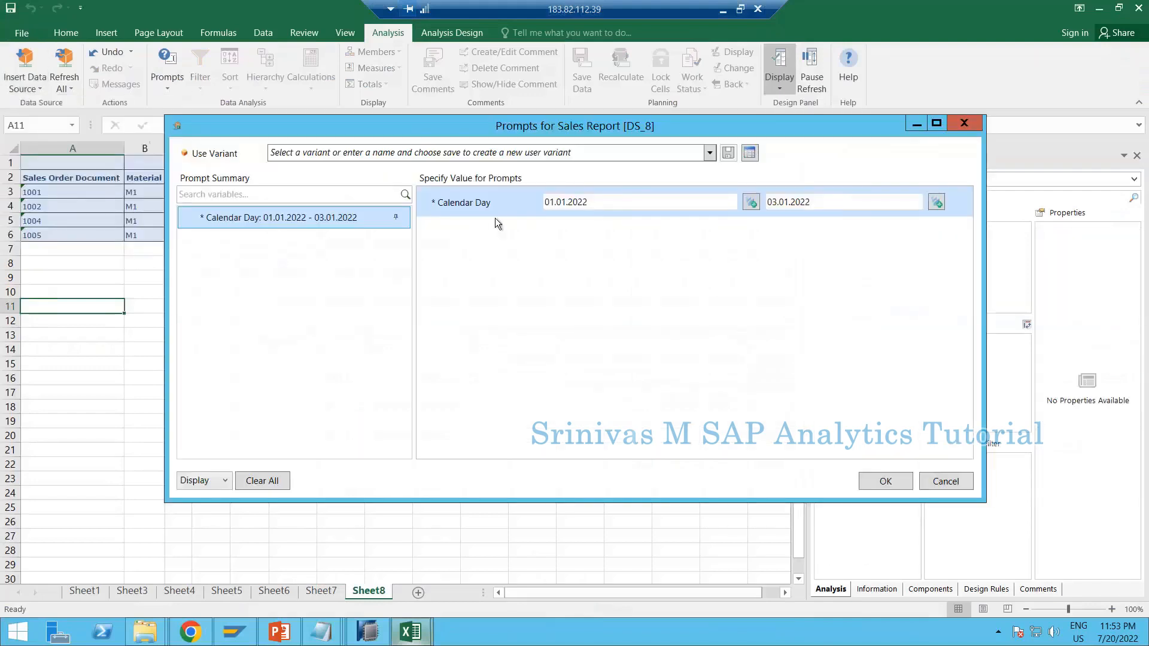
{"action": "left_click", "coordinate": [885, 481]}
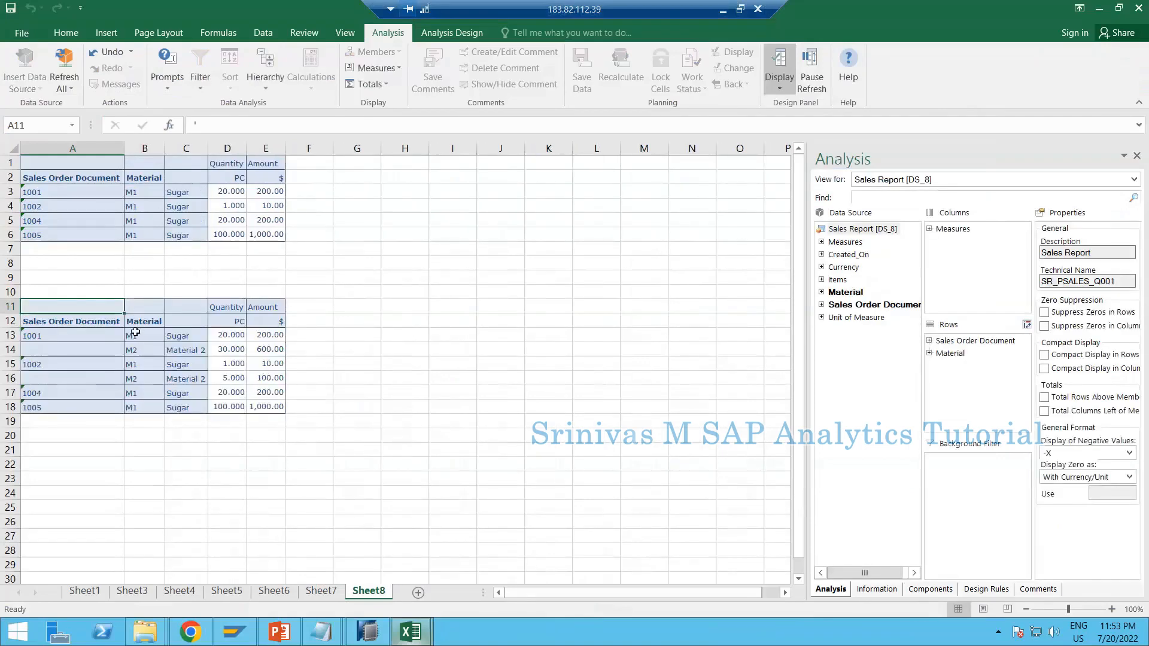
{"action": "left_click_drag", "start_coordinate": [135, 332], "coordinate": [139, 347]}
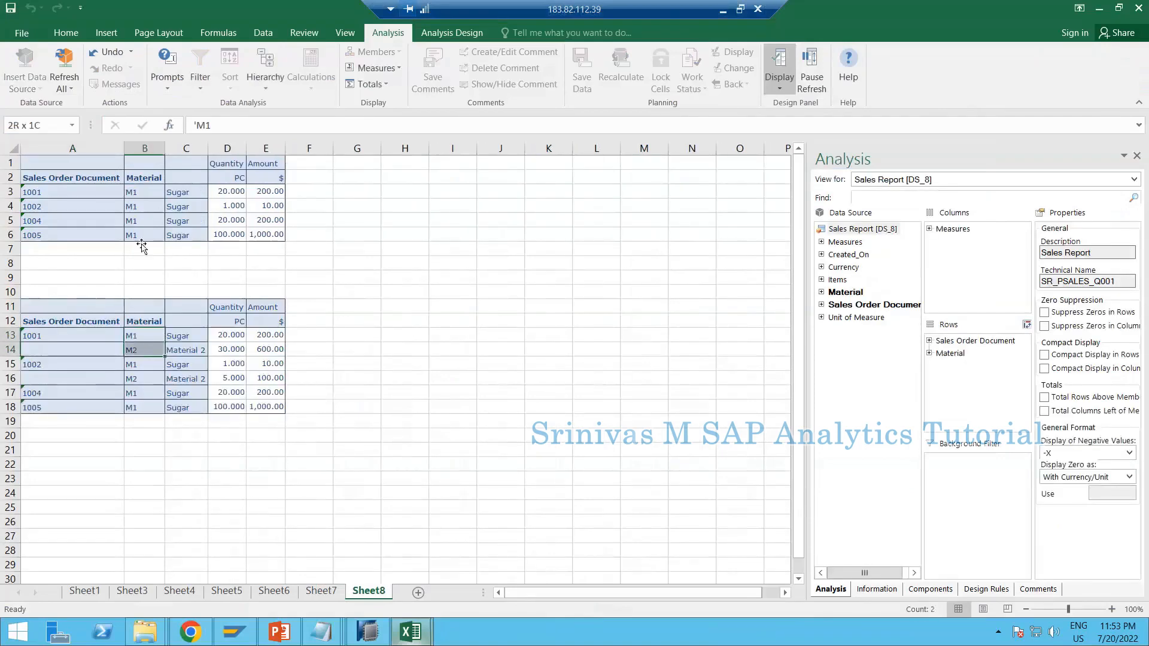
Compare the fixed Created_On variable and Material values in SAP HANA Studio with the second Sales Report on Sheet8 in Book1
{"action": "left_click", "coordinate": [361, 633]}
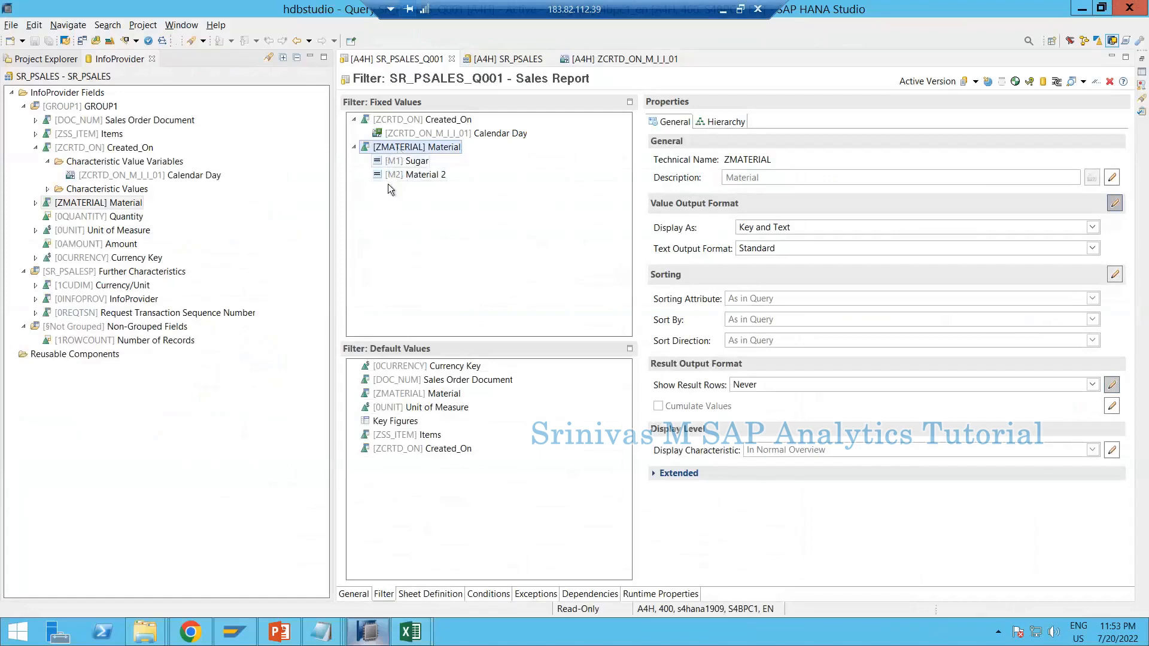
{"action": "left_click", "coordinate": [422, 120]}
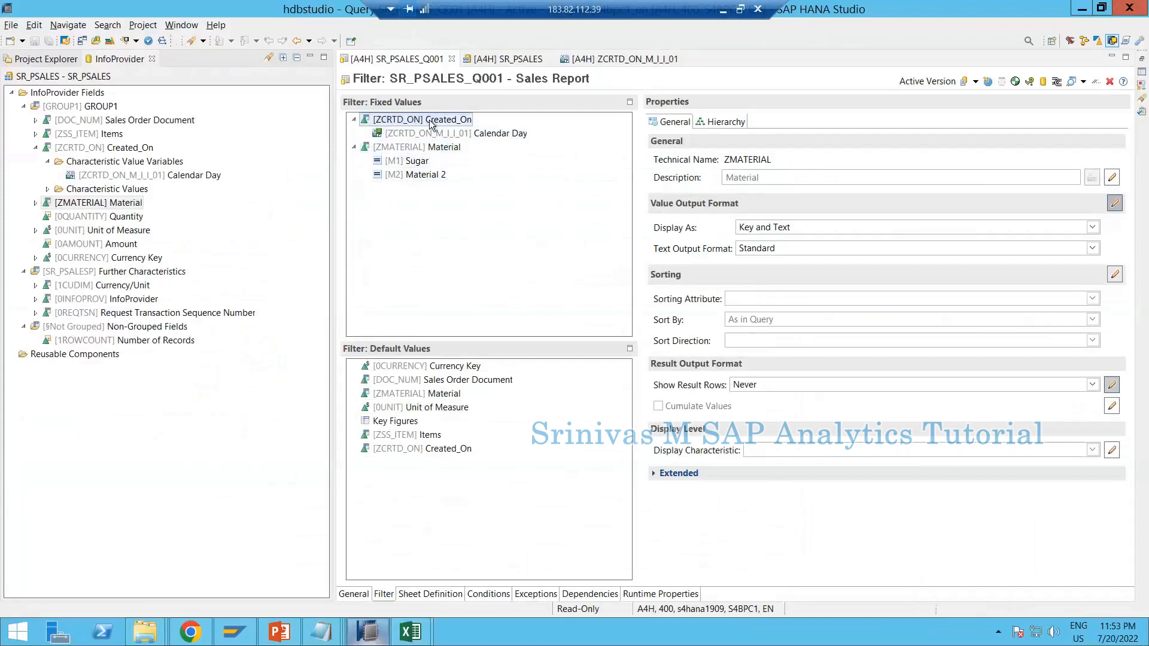
{"action": "left_click", "coordinate": [431, 132]}
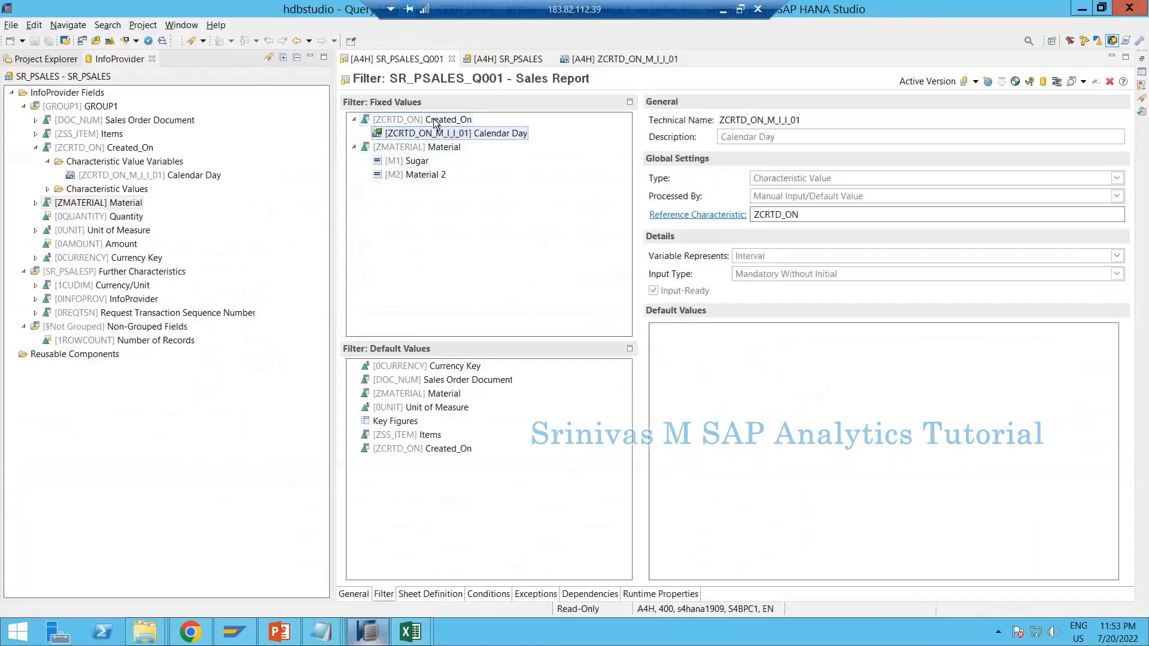
{"action": "left_click", "coordinate": [435, 122]}
{"action": "left_click", "coordinate": [435, 137]}
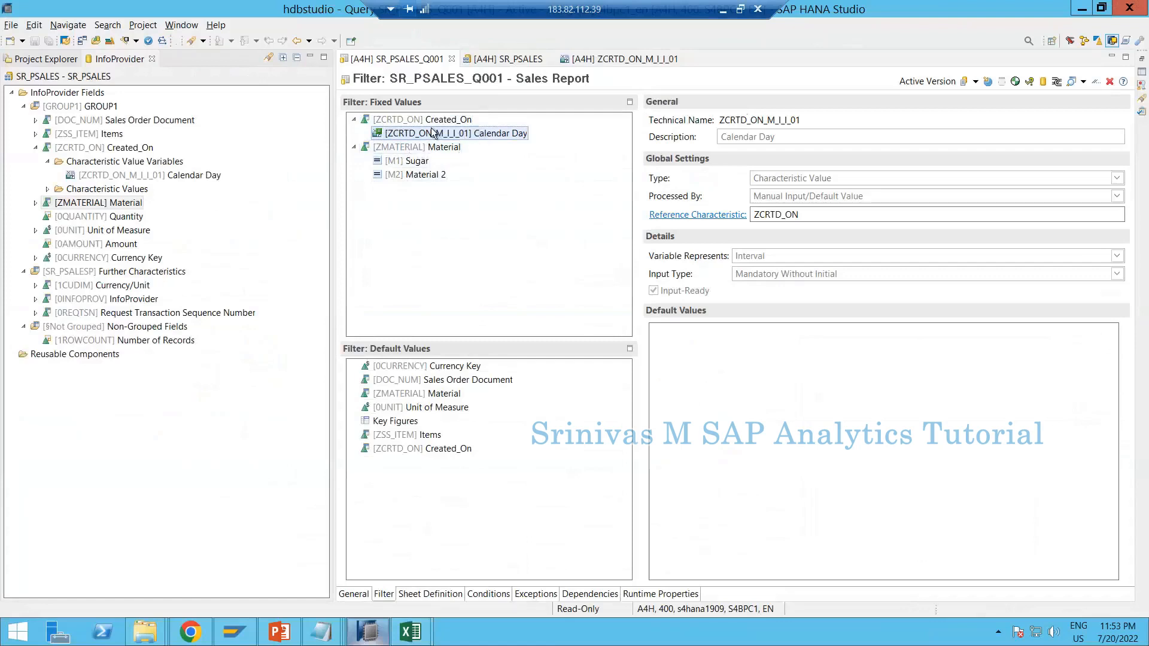
{"action": "left_click", "coordinate": [389, 148]}
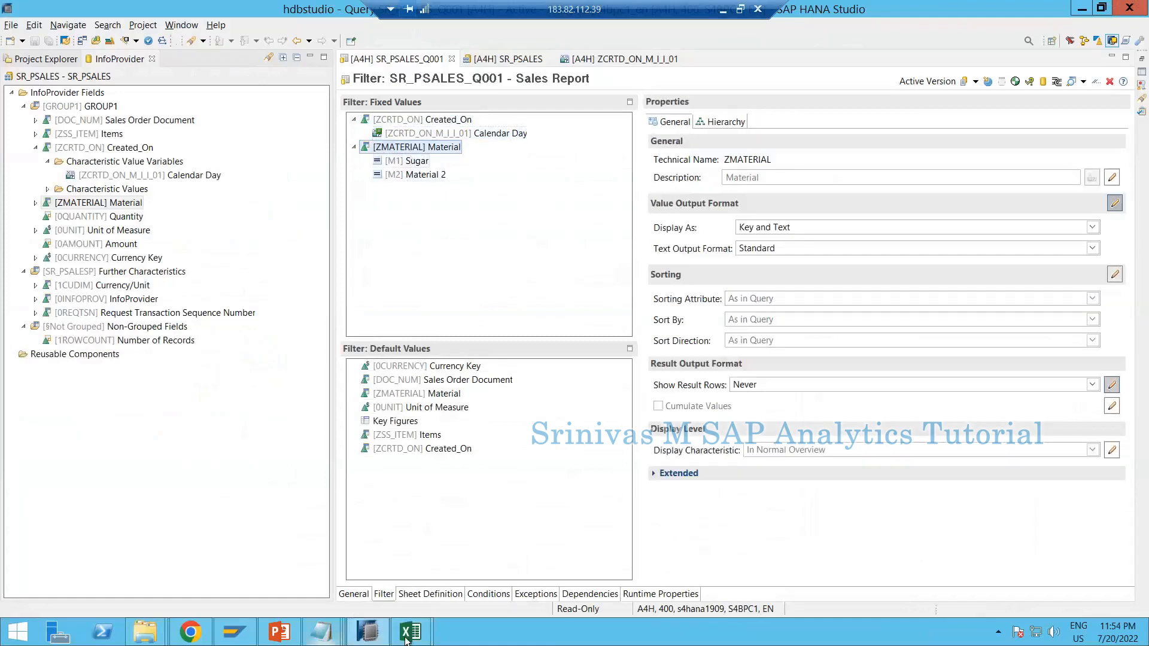
{"action": "mouse_move", "coordinate": [410, 631]}
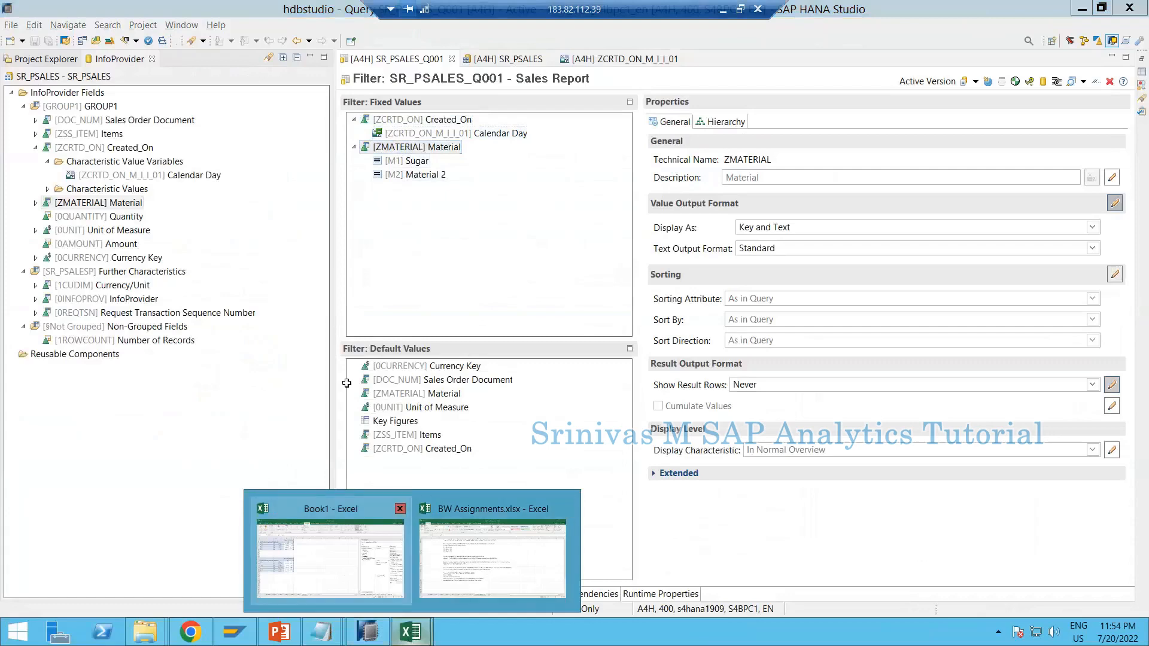
{"action": "left_click", "coordinate": [344, 566]}
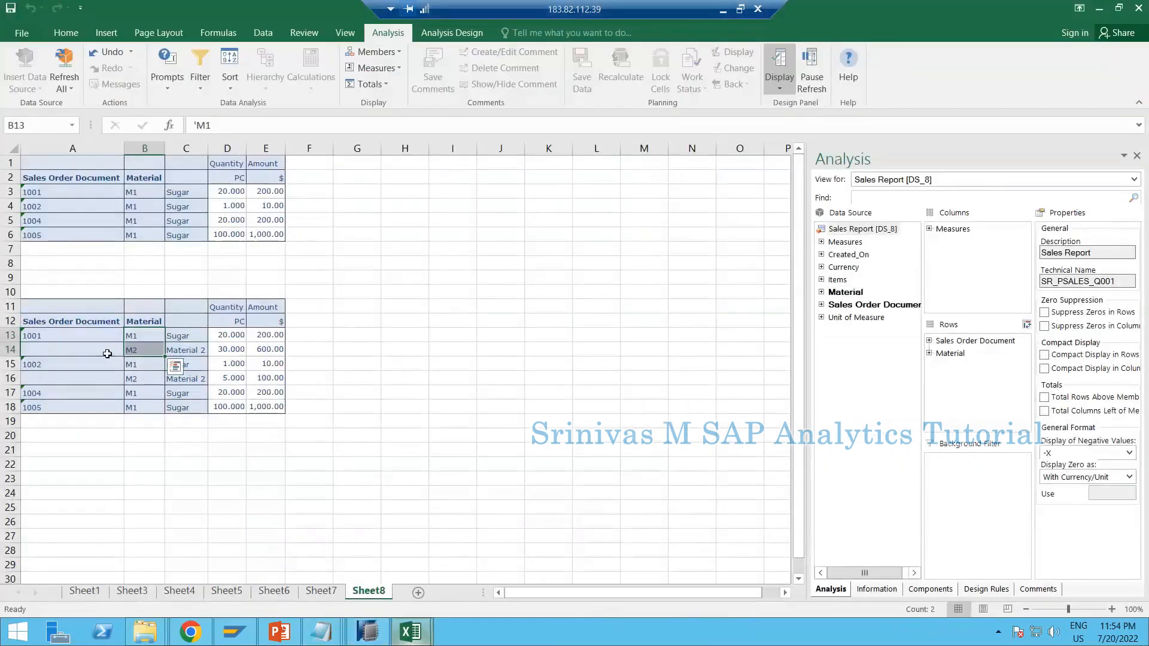
{"action": "left_click", "coordinate": [120, 354]}
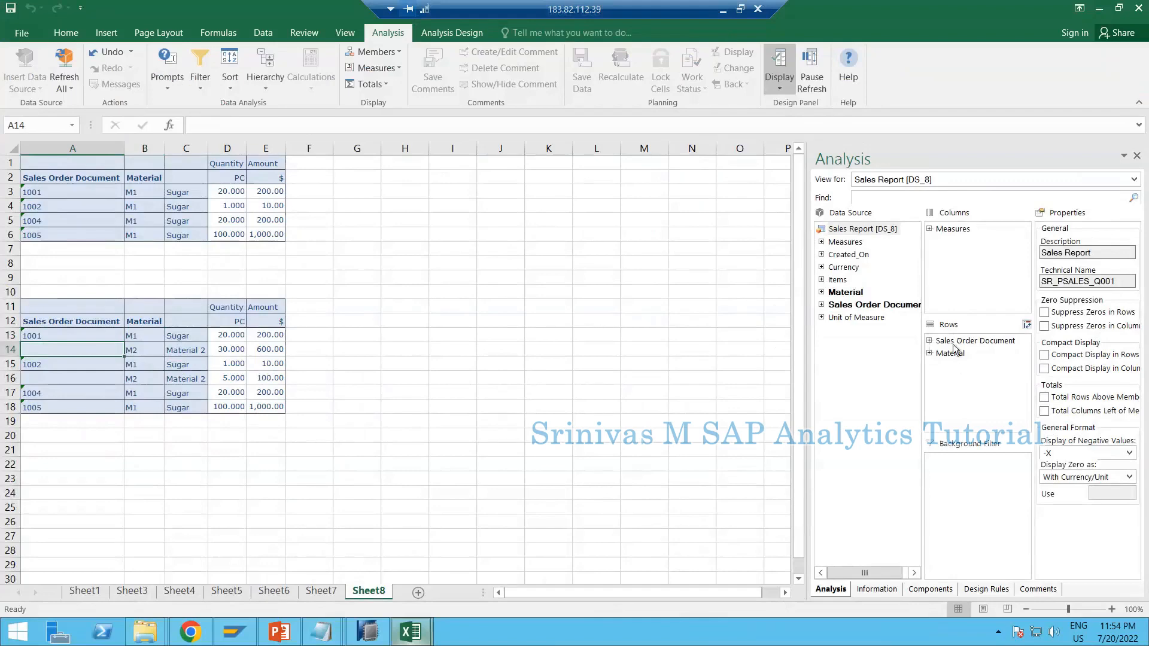
{"action": "left_click", "coordinate": [381, 631]}
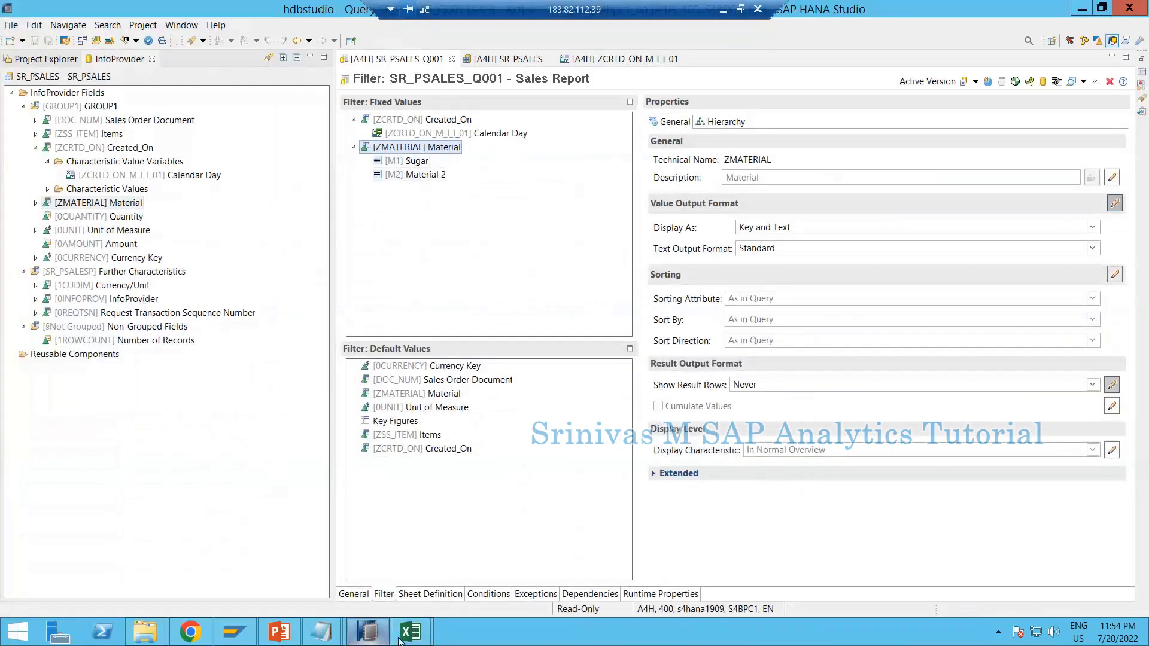
Switch to Excel, change the Calendar Day end date in the second Sales Report's data source prompts, and check its order rows
{"action": "left_click", "coordinate": [401, 637]}
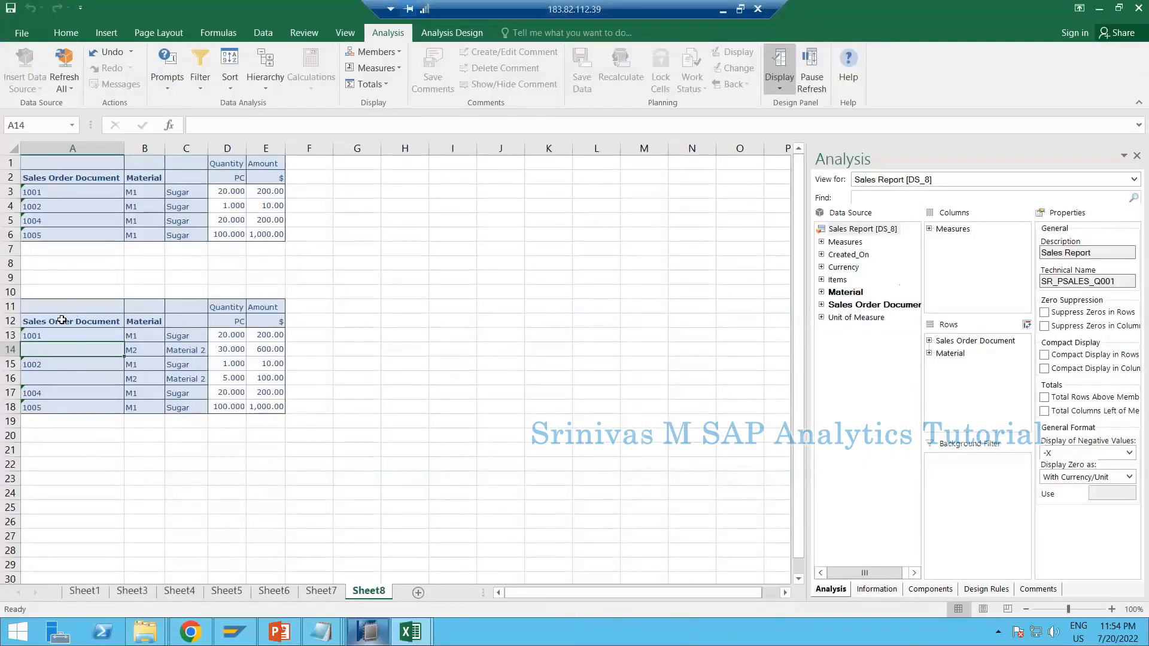
{"action": "left_click", "coordinate": [62, 320]}
{"action": "left_click", "coordinate": [167, 77]}
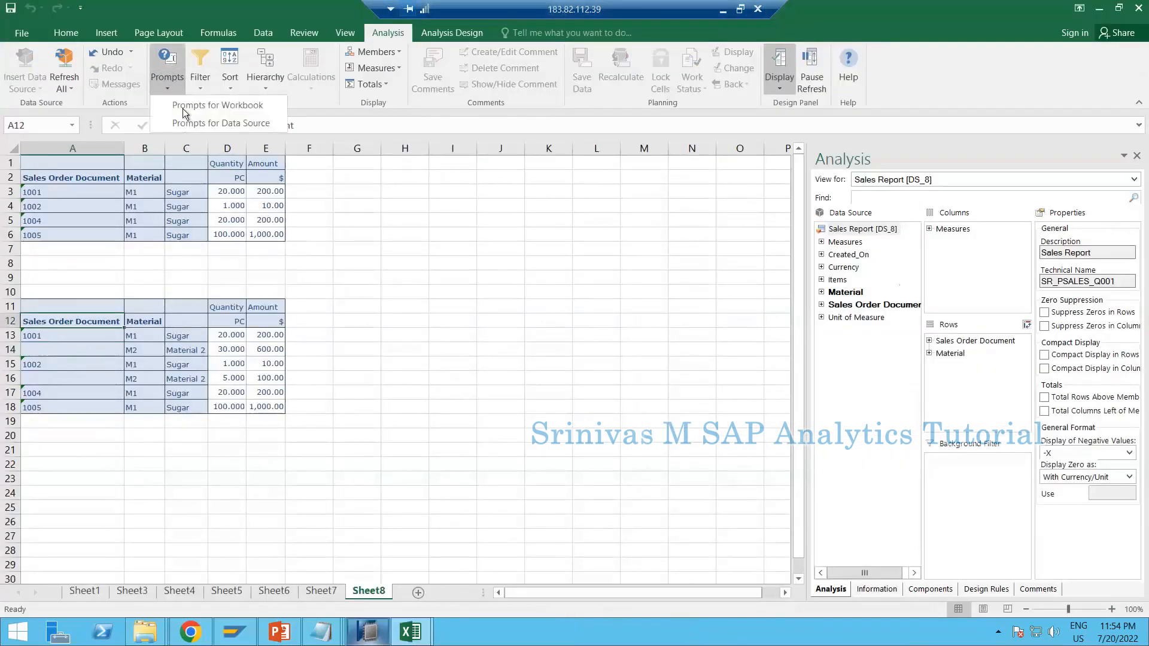
{"action": "left_click", "coordinate": [206, 125]}
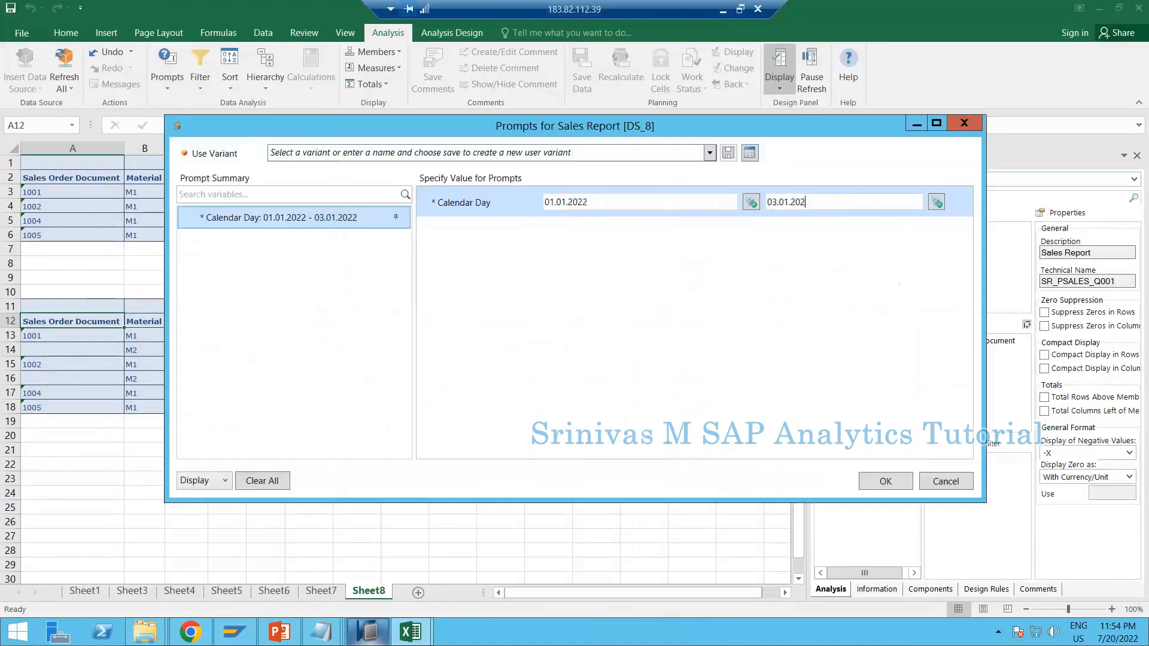
{"action": "left_click", "coordinate": [883, 483]}
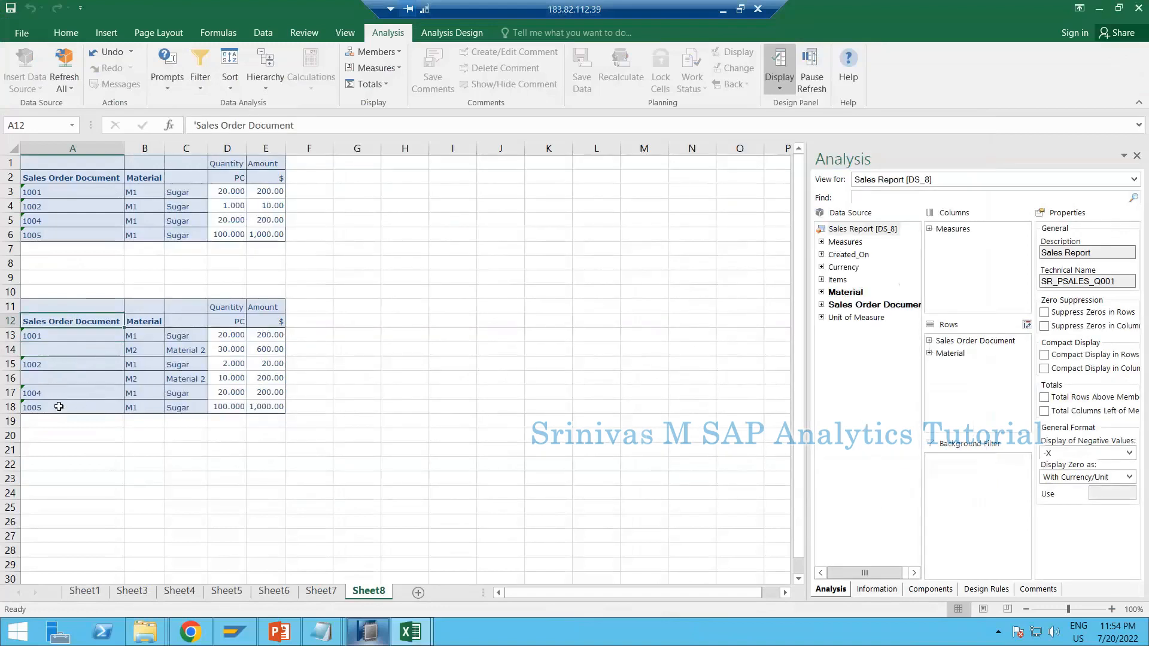
{"action": "left_click", "coordinate": [58, 407]}
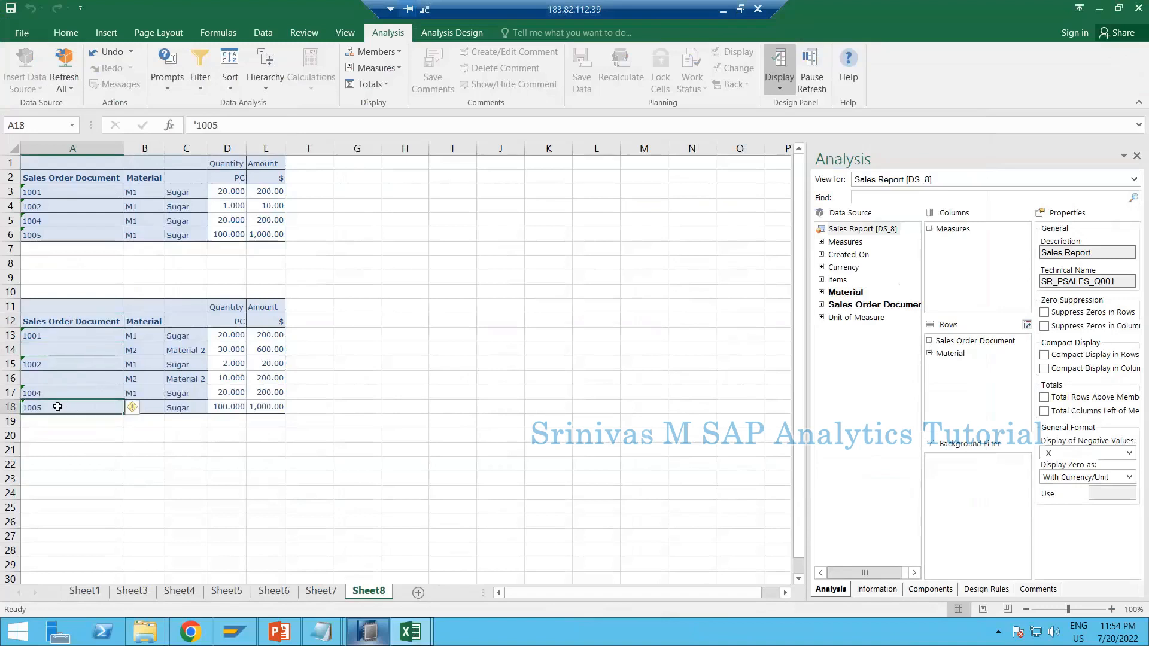
{"action": "left_click", "coordinate": [85, 381]}
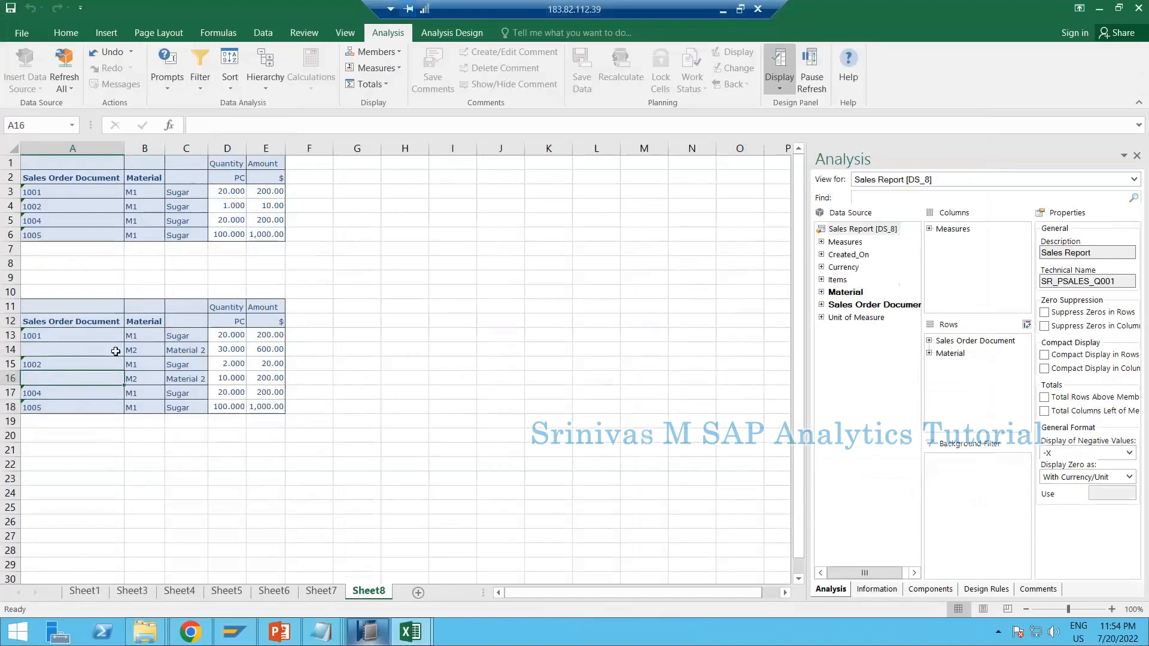
Change the Calendar Day end date in the first Sales Report's data source prompts on Sheet8 and check its order rows
{"action": "left_click", "coordinate": [78, 305]}
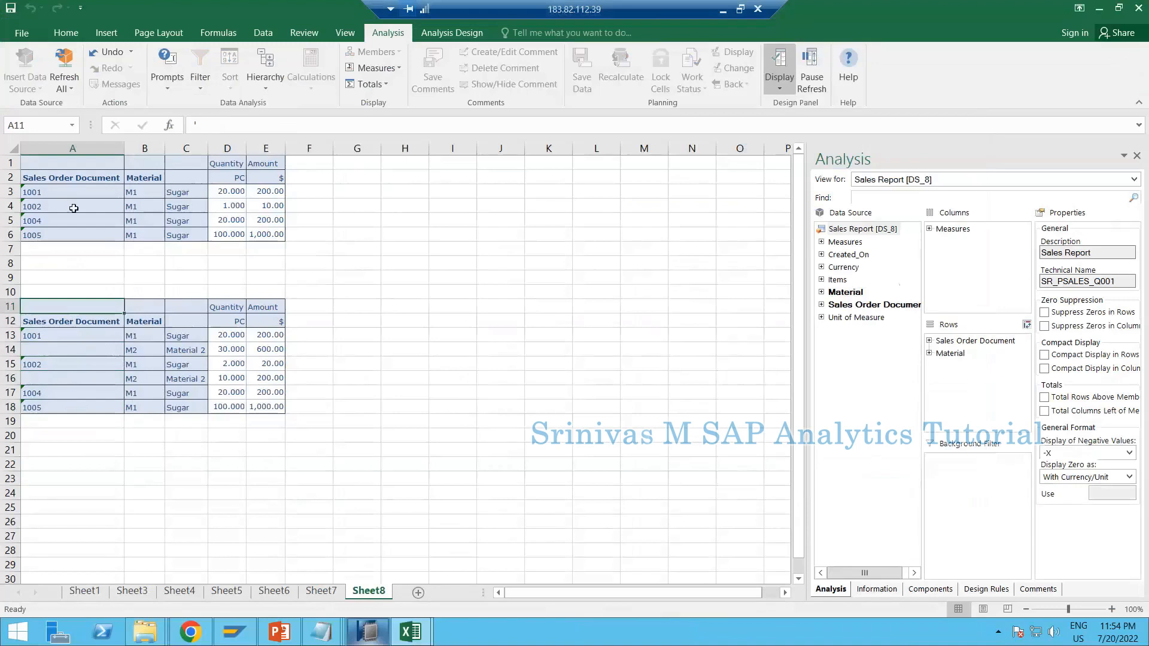
{"action": "left_click", "coordinate": [68, 174]}
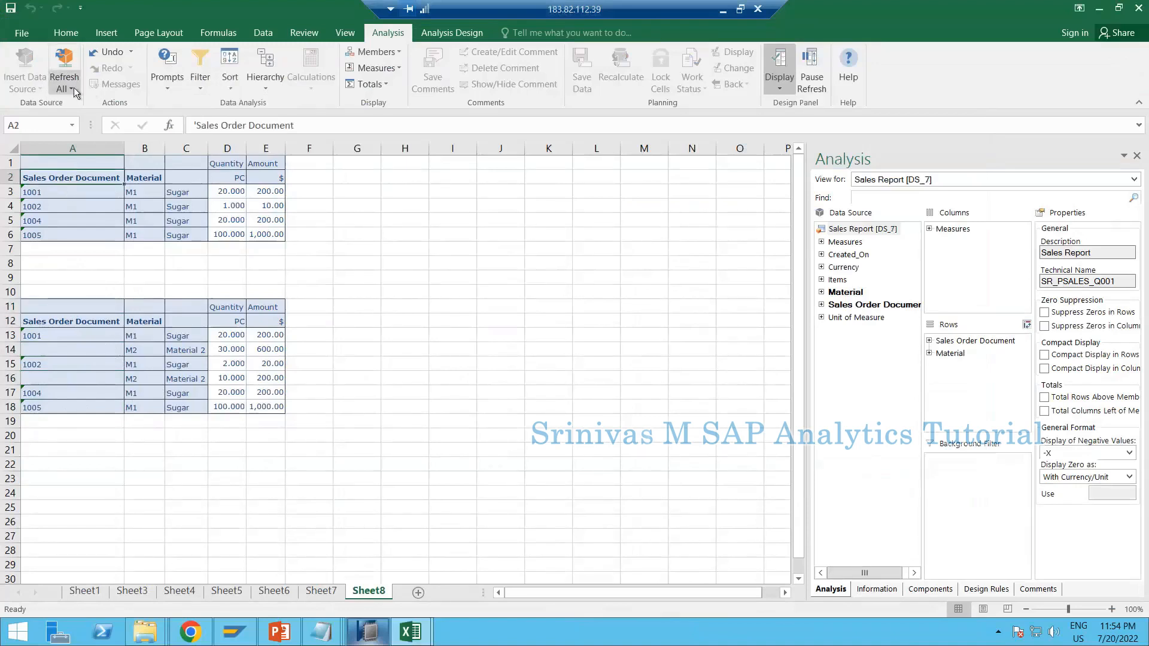
{"action": "left_click", "coordinate": [157, 91]}
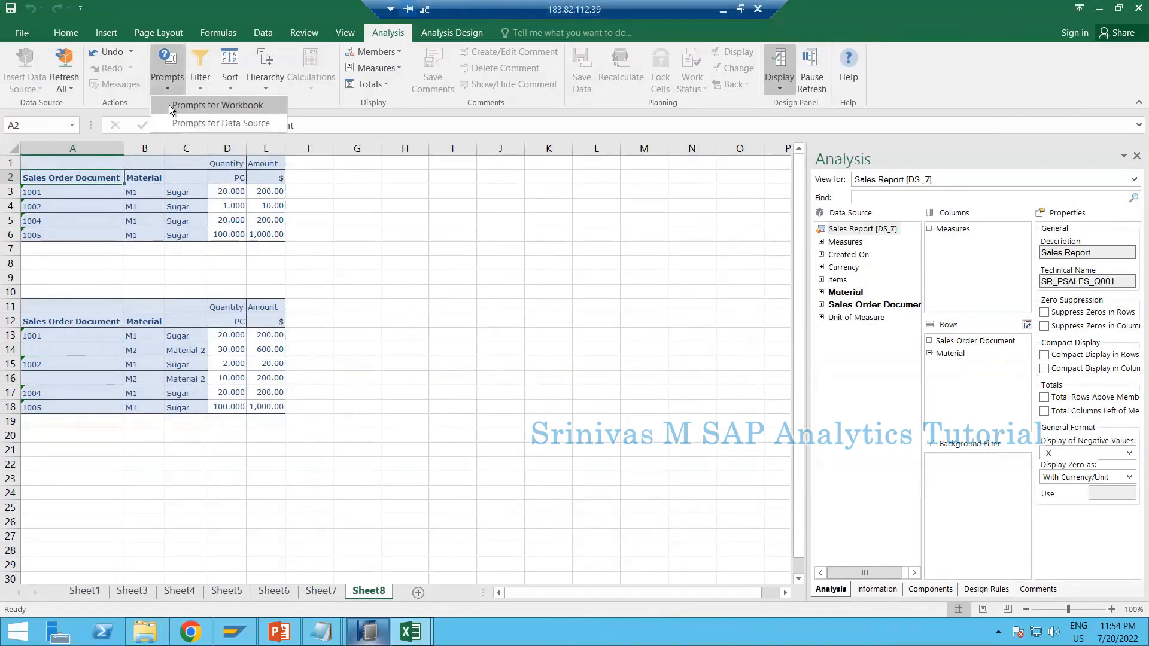
{"action": "left_click", "coordinate": [436, 222]}
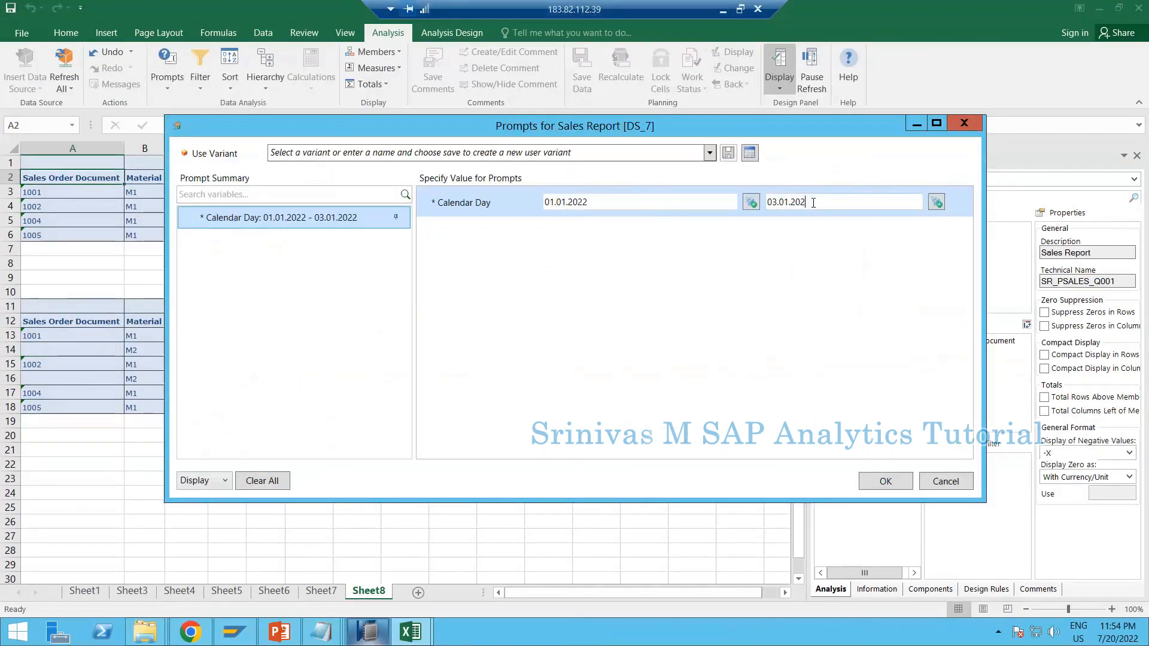
{"action": "left_click", "coordinate": [884, 480]}
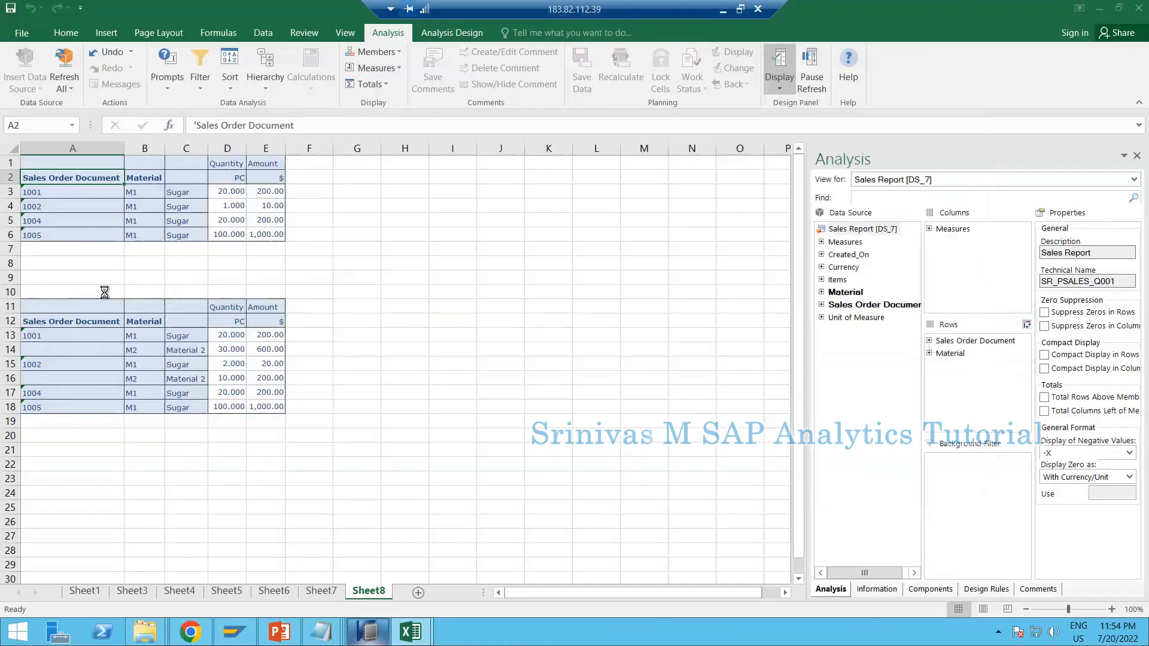
{"action": "left_click", "coordinate": [55, 262]}
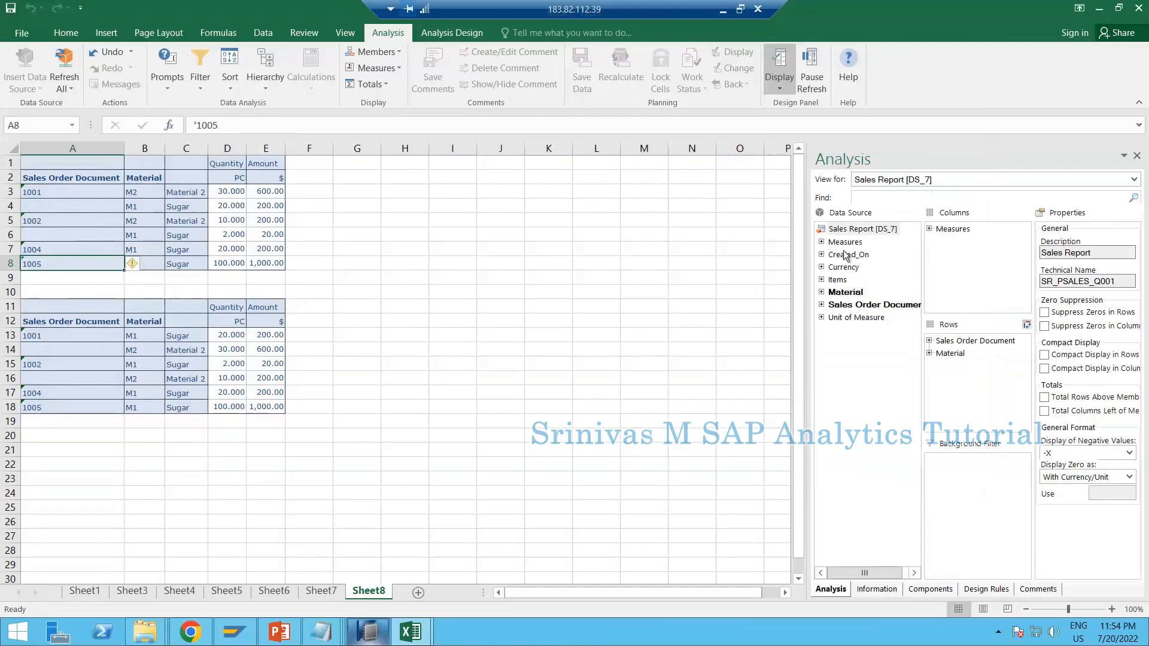
Add Created_On to the rows of the second Sales Report, ahead of Sales Order Document, and check its order dates
{"action": "left_click", "coordinate": [203, 365]}
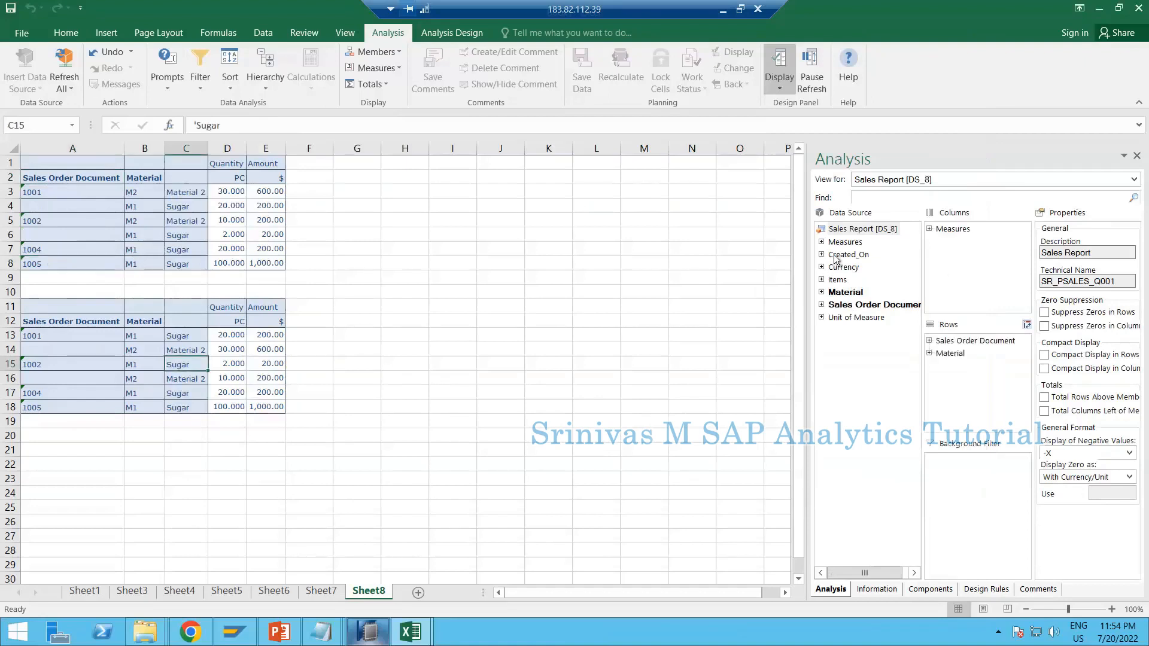
{"action": "left_click_drag", "start_coordinate": [836, 259], "coordinate": [954, 346]}
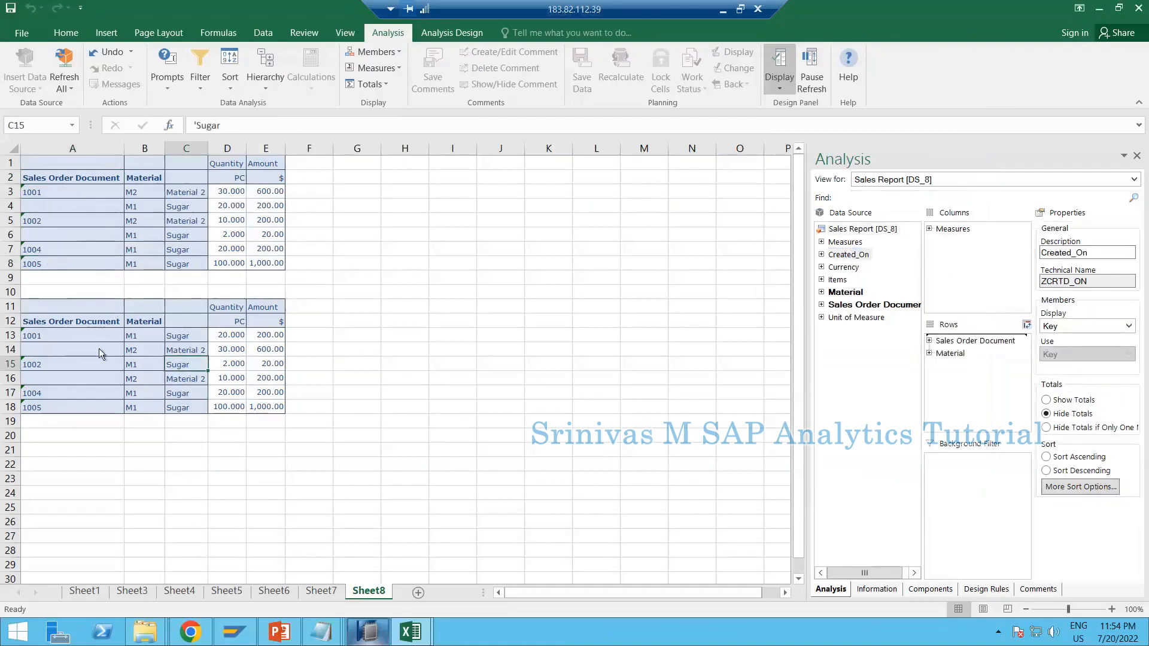
{"action": "left_click", "coordinate": [62, 424]}
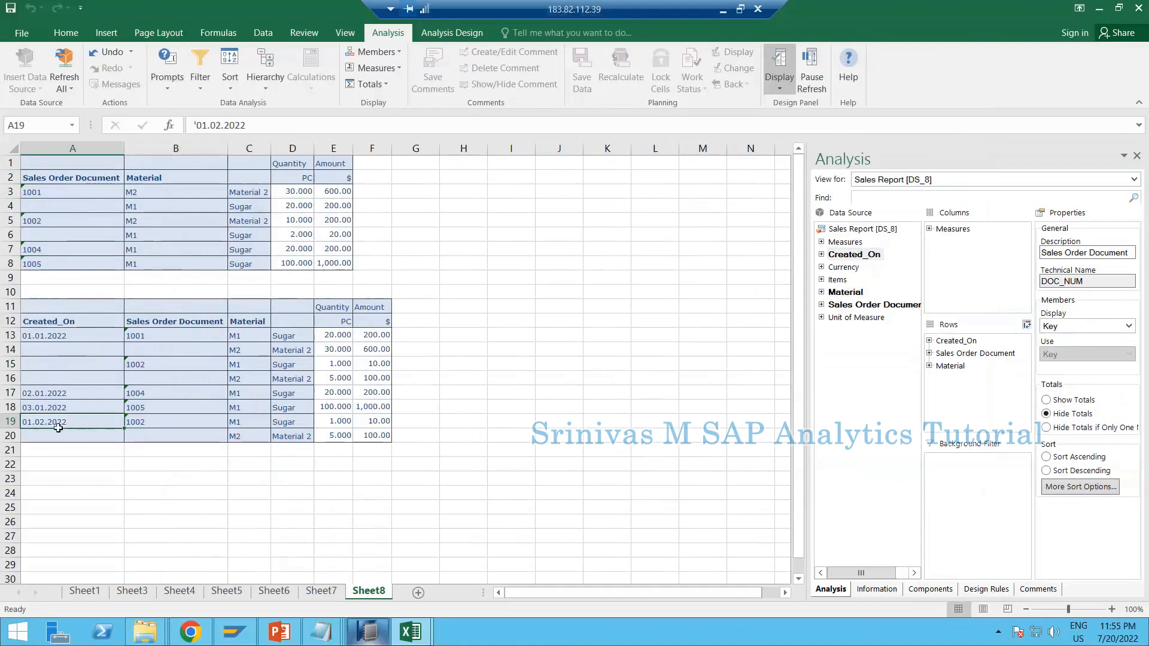
Set the Calendar Day end date to 03.01.2022 in the second Sales Report's data source prompts
{"action": "left_click", "coordinate": [174, 88]}
{"action": "left_click", "coordinate": [227, 123]}
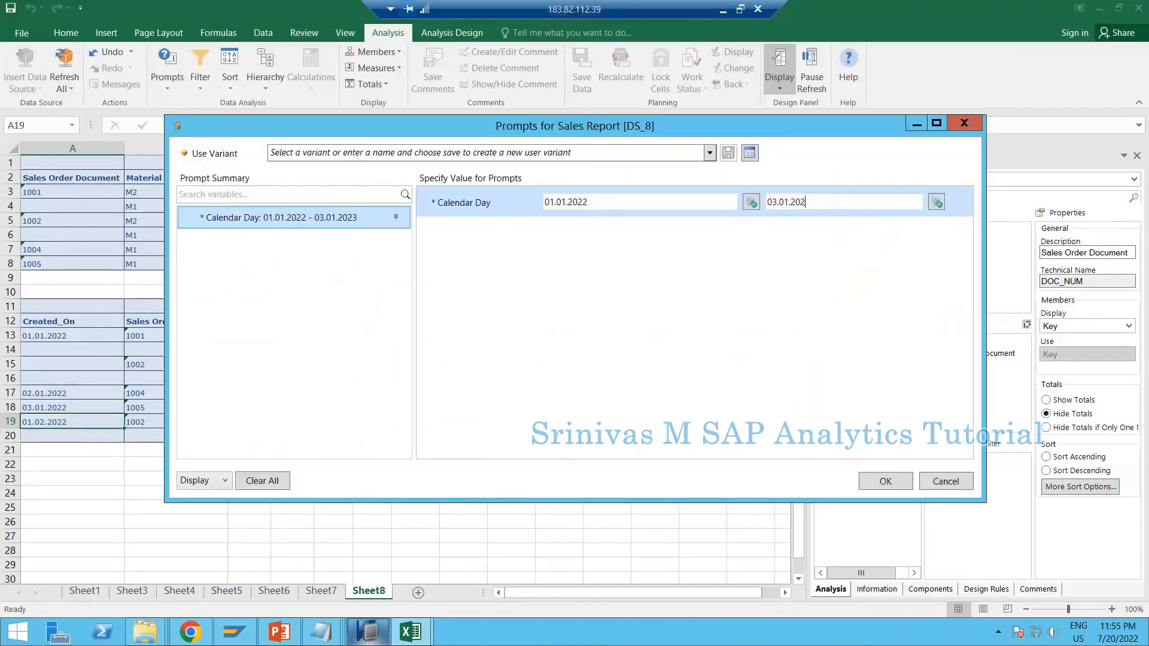
{"action": "type", "text": "2"}
{"action": "left_click", "coordinate": [905, 486]}
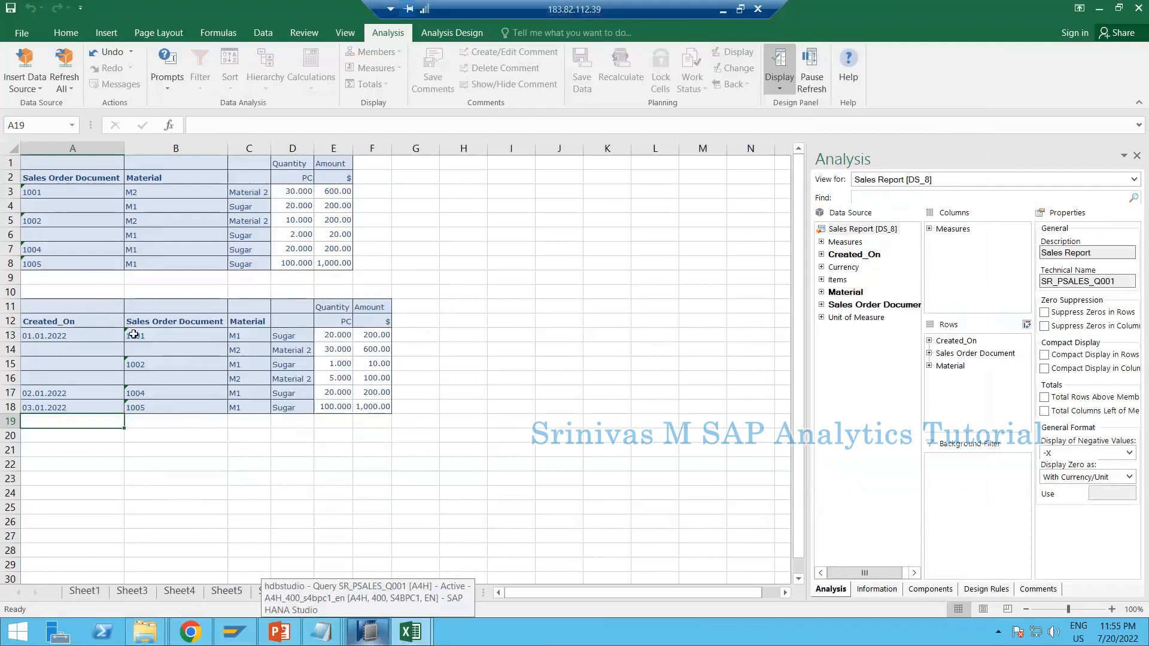
{"action": "left_click", "coordinate": [89, 340]}
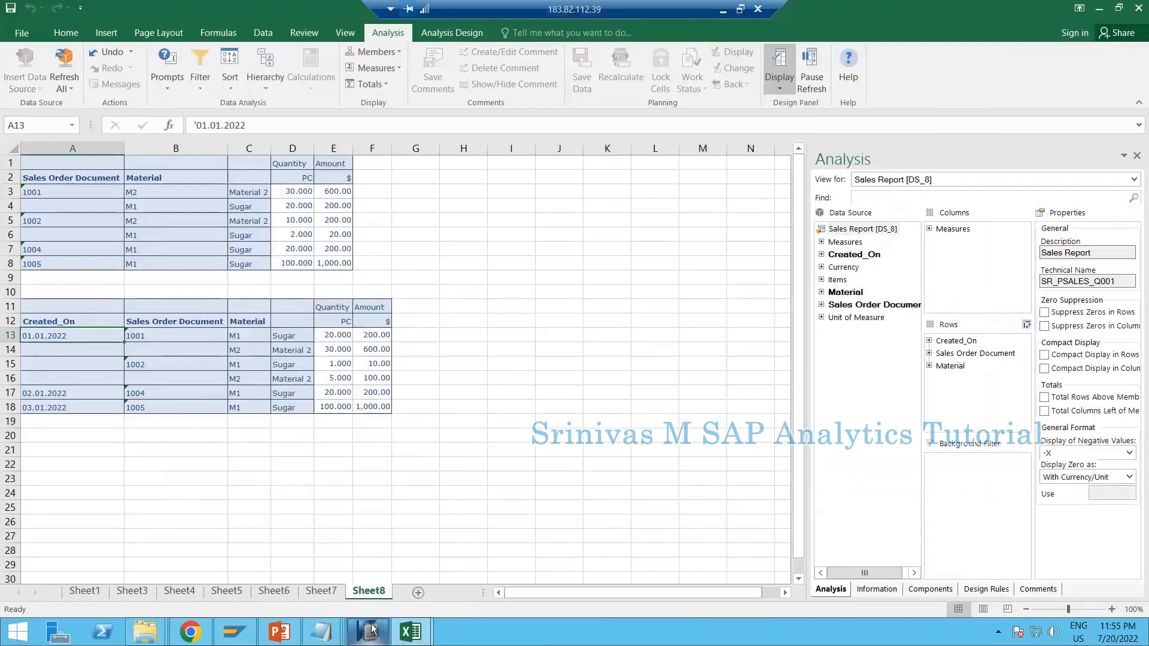
Switch to SAP HANA Studio, remove Material from the query's fixed filter values, and save the query
{"action": "key", "text": "alt+Tab"}
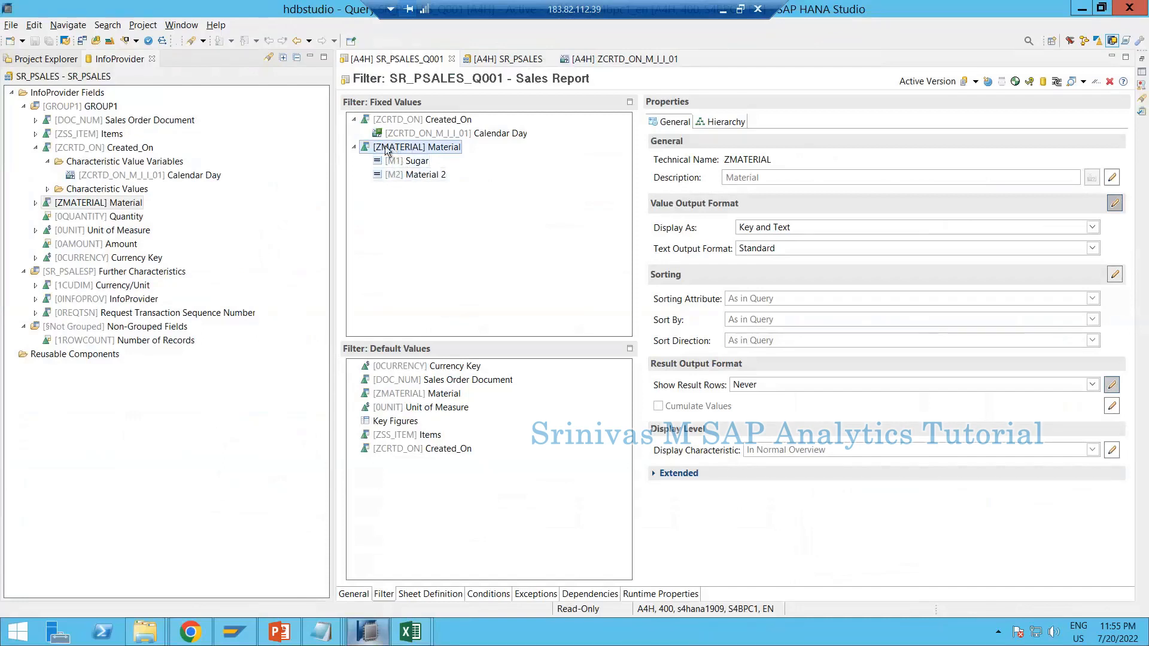
{"action": "right_click", "coordinate": [385, 150]}
{"action": "left_click", "coordinate": [423, 288]}
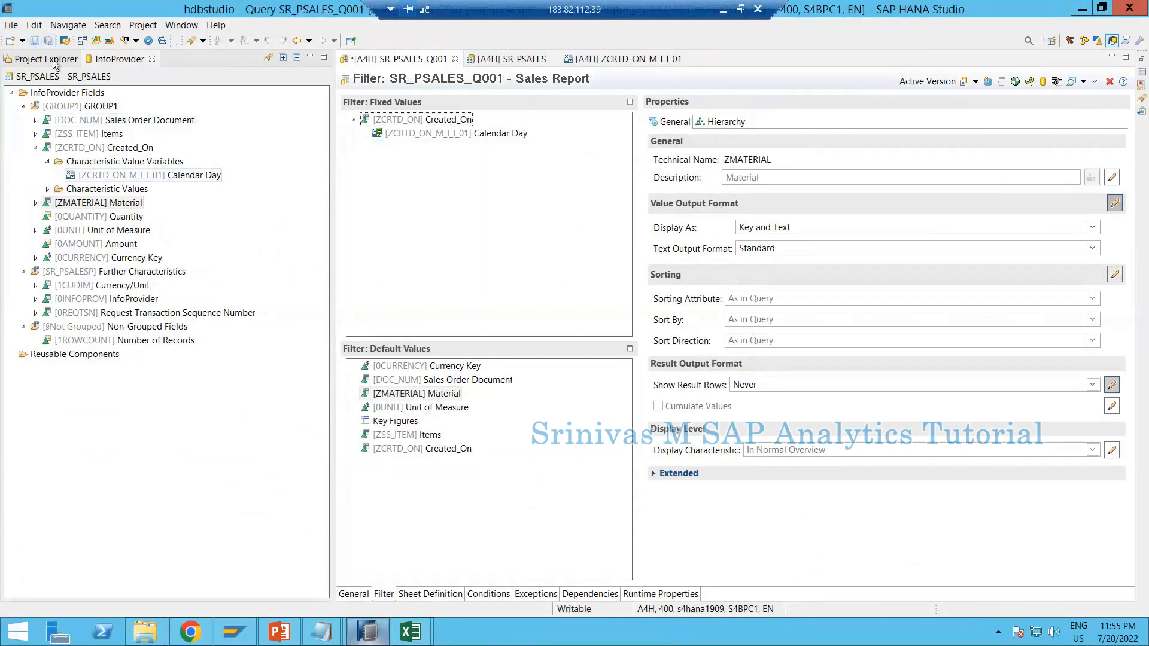
{"action": "left_click", "coordinate": [34, 41]}
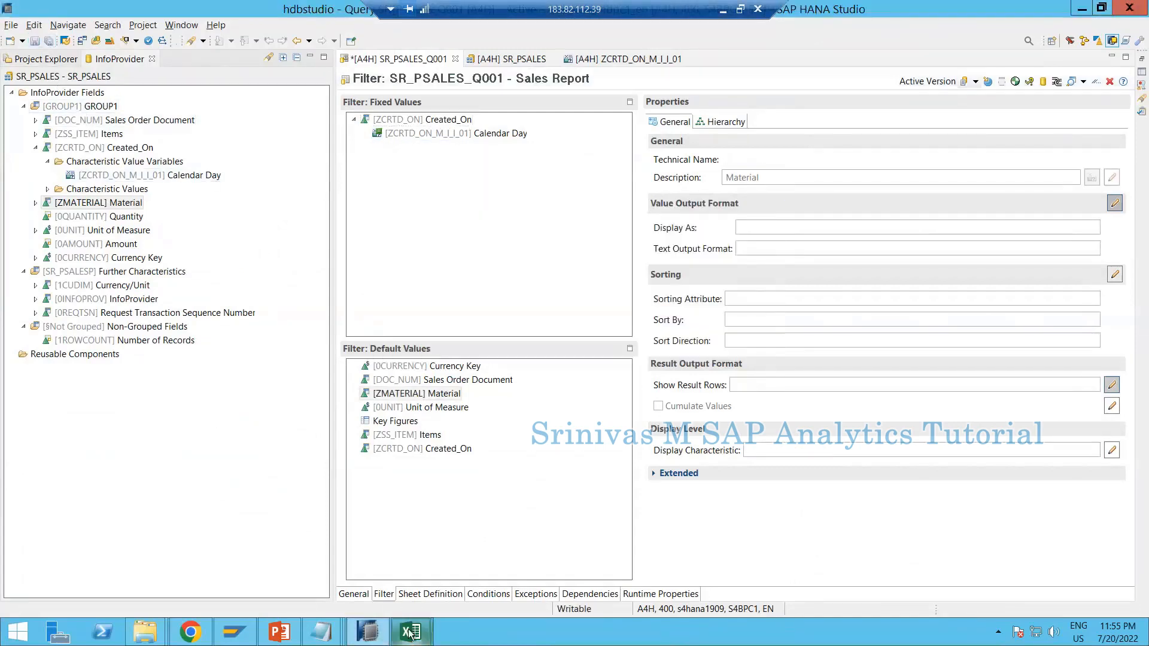
Switch to Book1 in Excel and refresh the second Sales Report's data source
{"action": "mouse_move", "coordinate": [411, 633]}
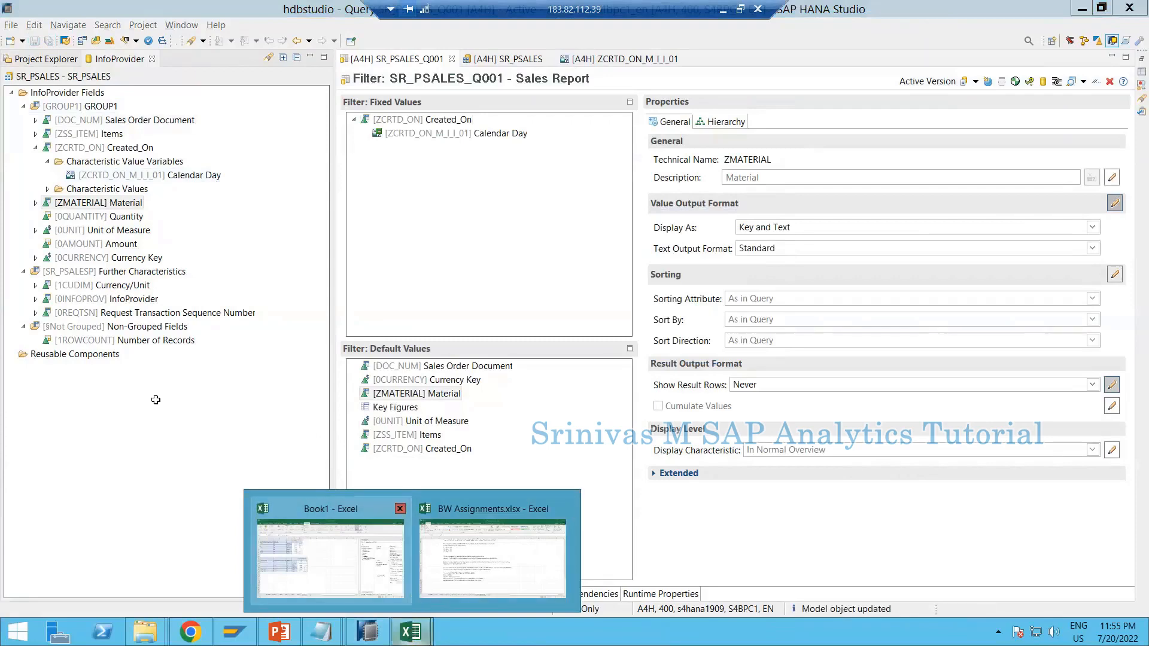
{"action": "left_click", "coordinate": [330, 559]}
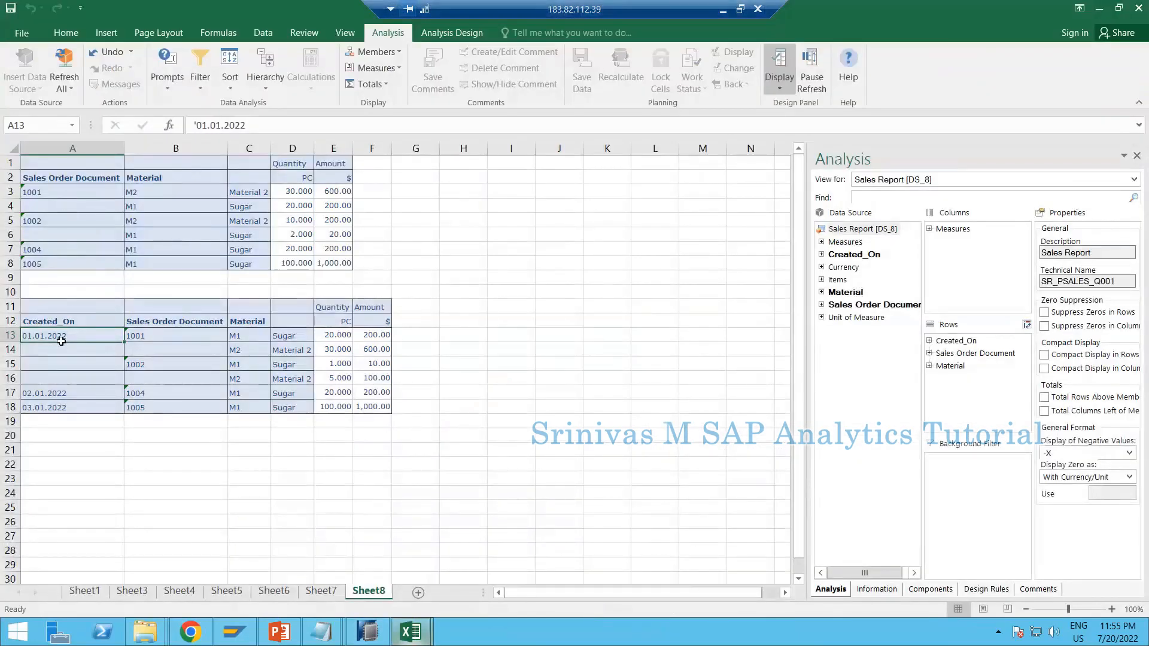
{"action": "left_click", "coordinate": [62, 91]}
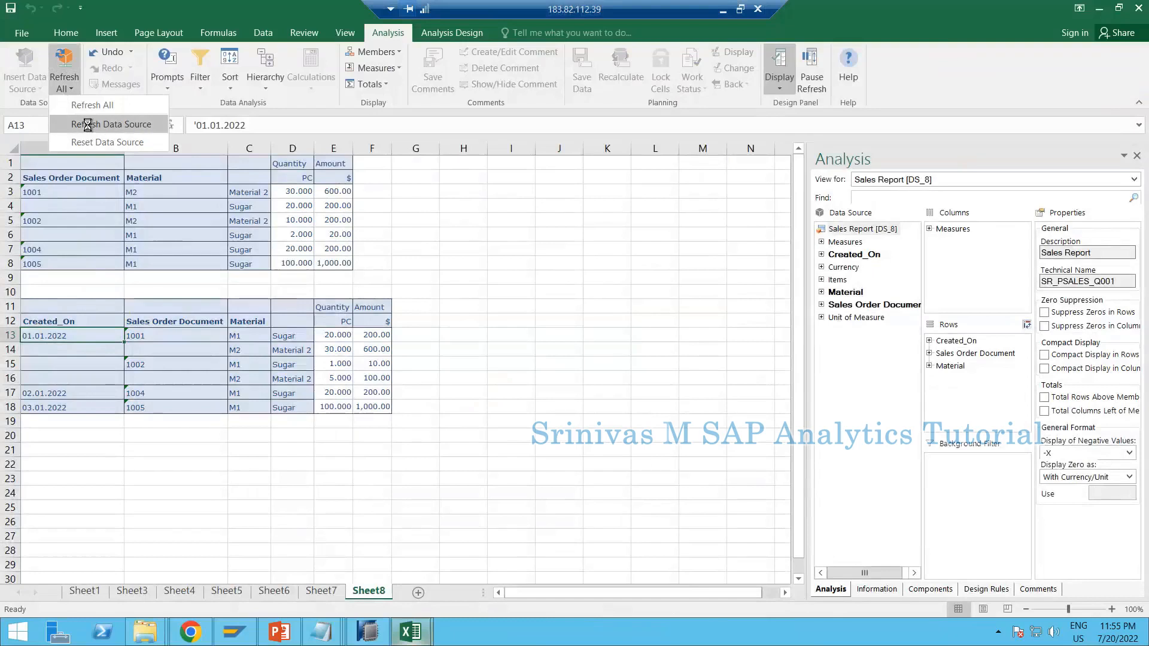
{"action": "left_click", "coordinate": [87, 125]}
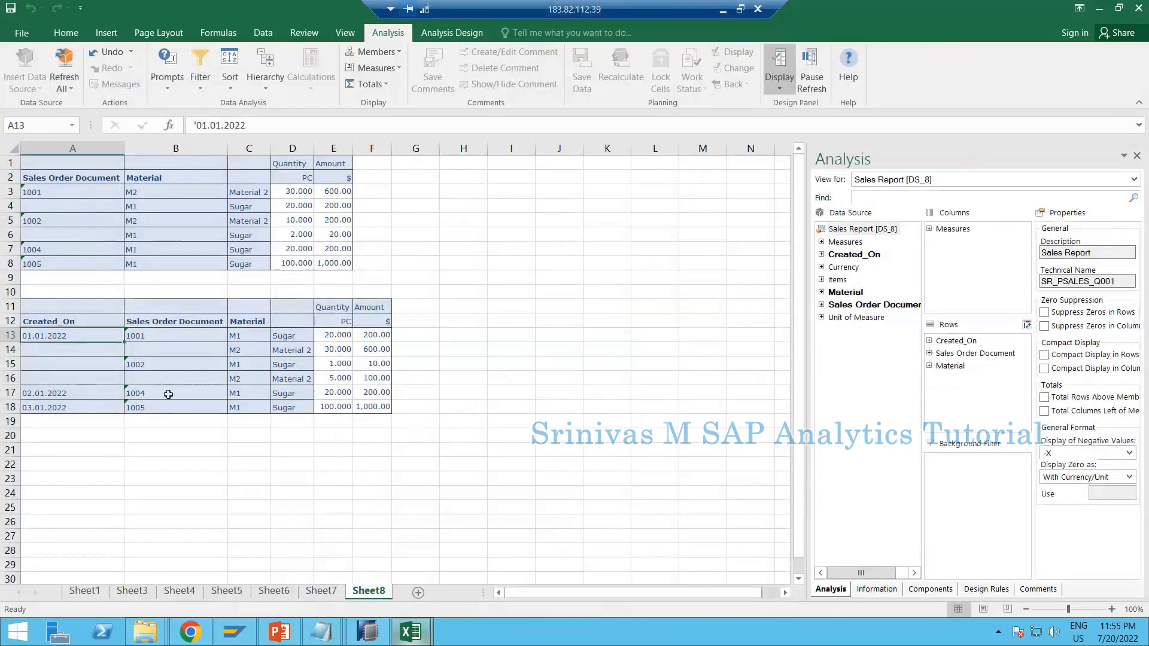
Reset the second Sales Report's data source with Calendar Day 01.01.2022 to 03.01.2022 and check its Material rows
{"action": "left_click", "coordinate": [71, 90]}
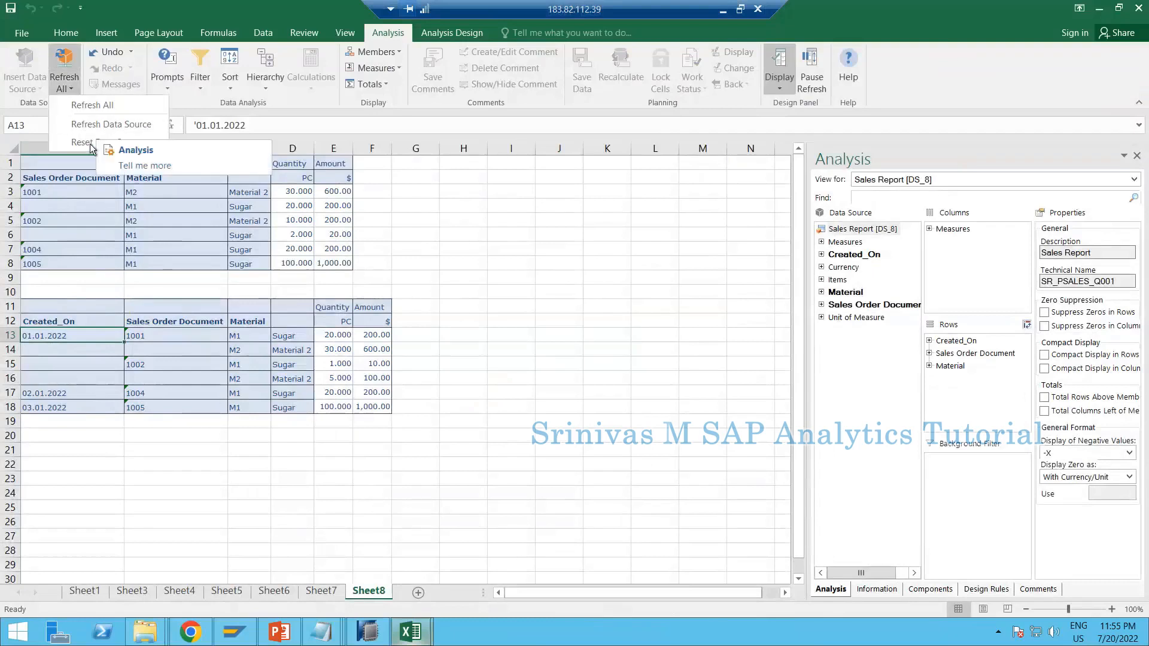
{"action": "left_click", "coordinate": [91, 146]}
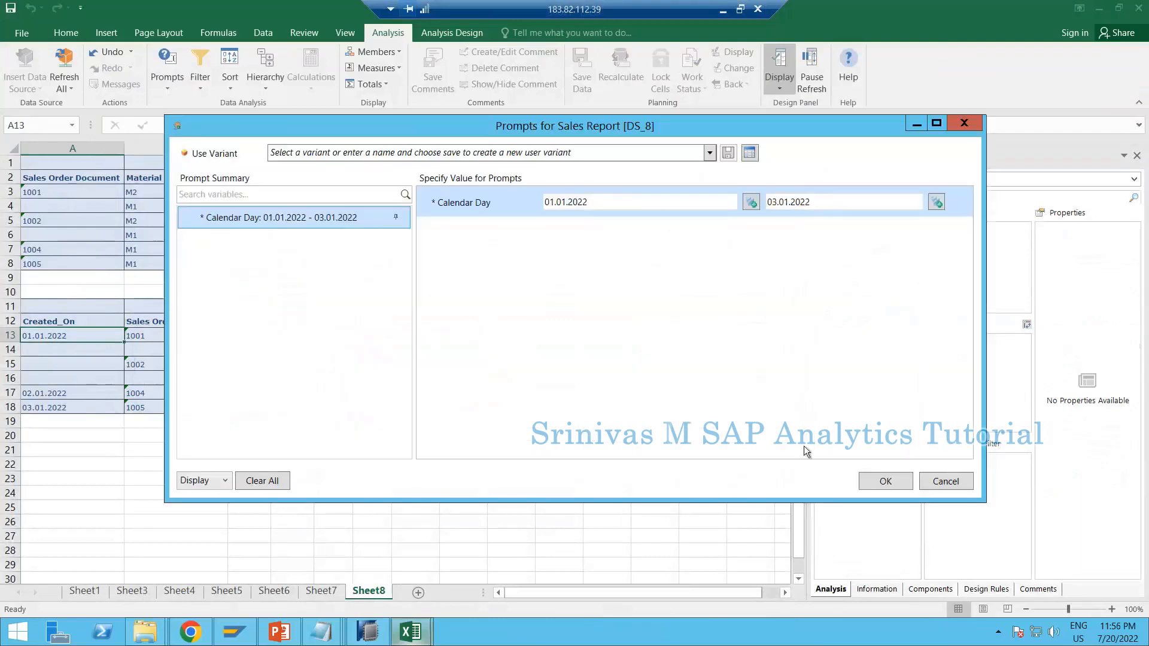
{"action": "left_click", "coordinate": [885, 480]}
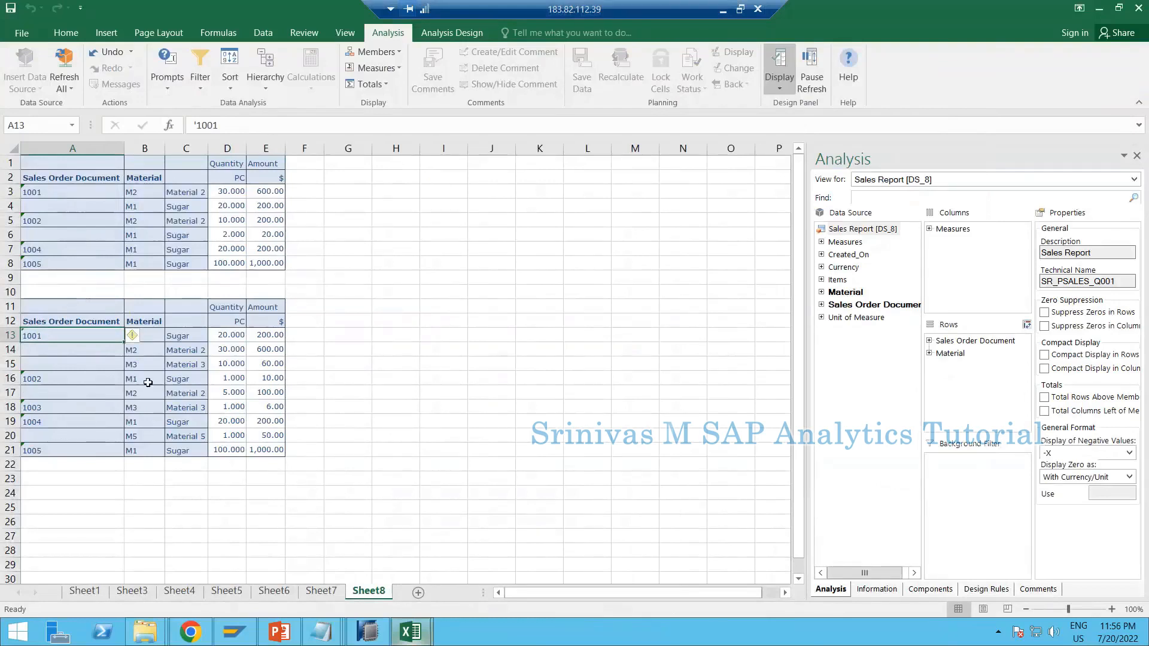
{"action": "left_click", "coordinate": [142, 413]}
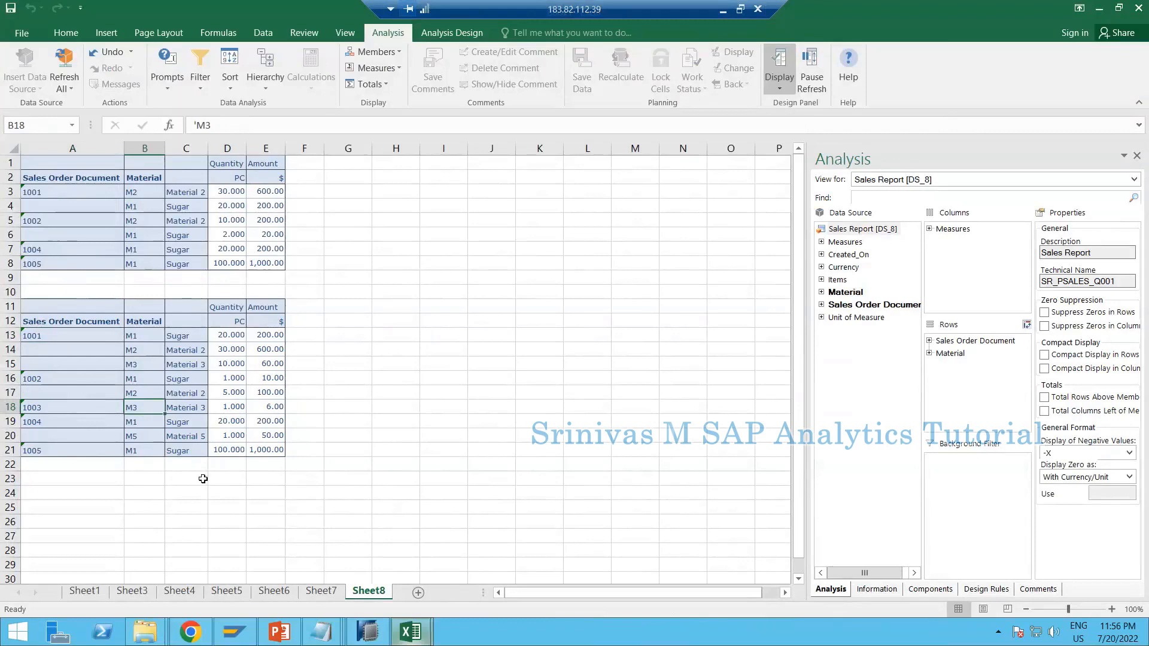
Switch to SAP HANA Studio and examine the fixed Calendar Day variable's settings and the attributes and characteristic values under Material
{"action": "left_click", "coordinate": [363, 633]}
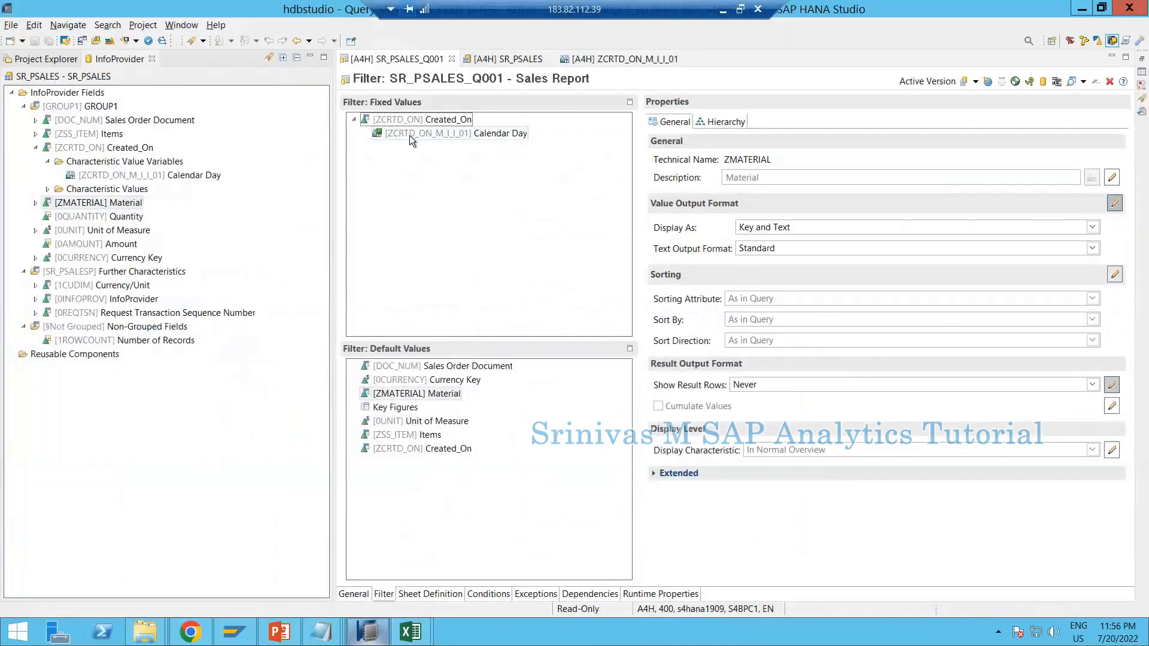
{"action": "left_click", "coordinate": [442, 138]}
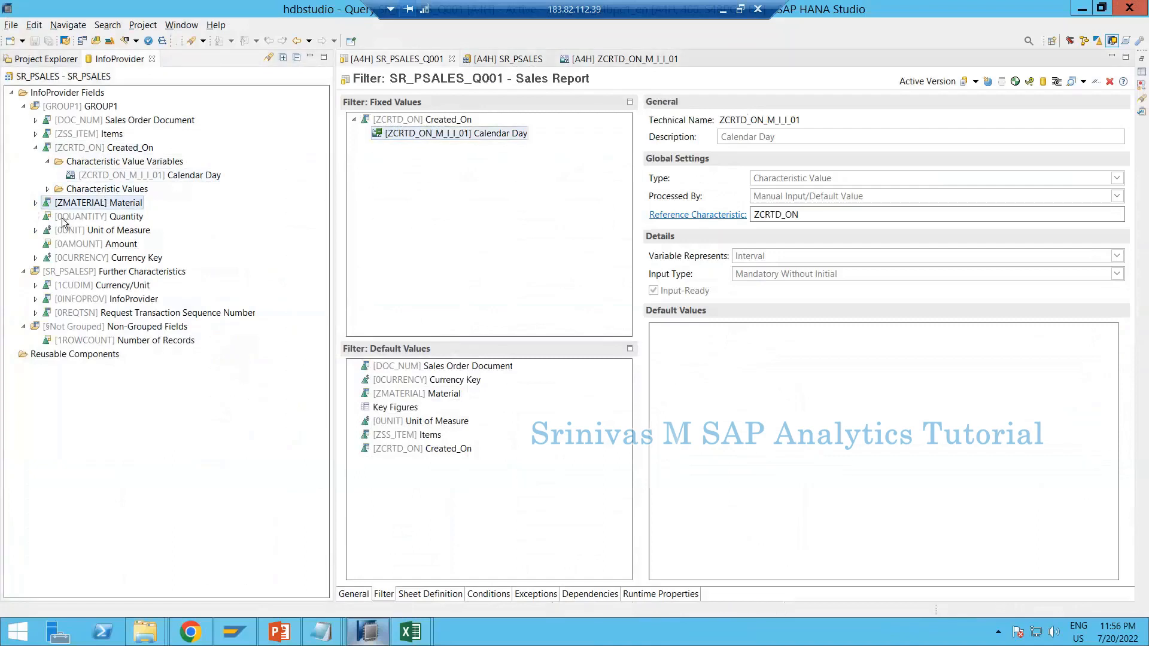
{"action": "left_click", "coordinate": [35, 203]}
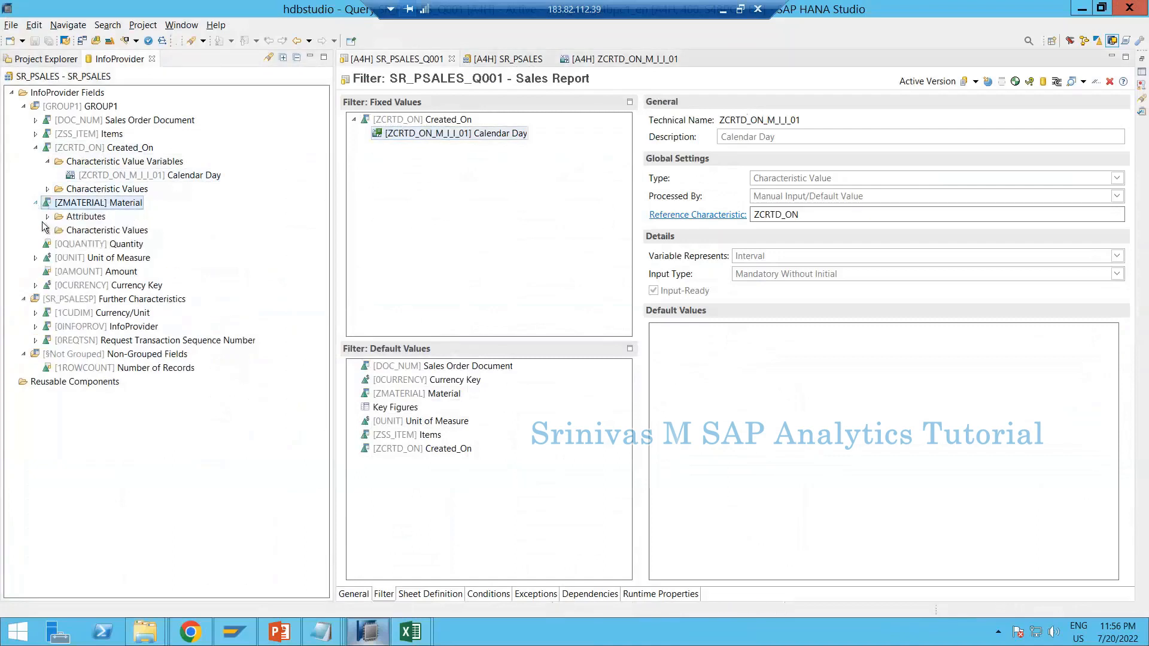
{"action": "left_click", "coordinate": [96, 218]}
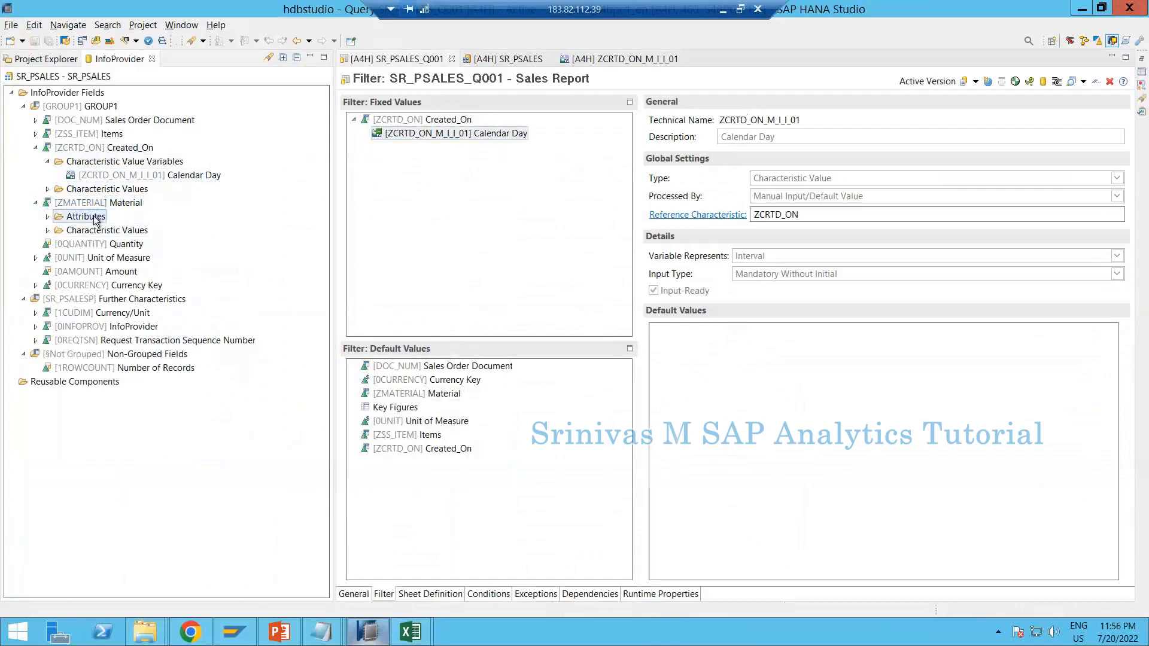
{"action": "left_click", "coordinate": [99, 232]}
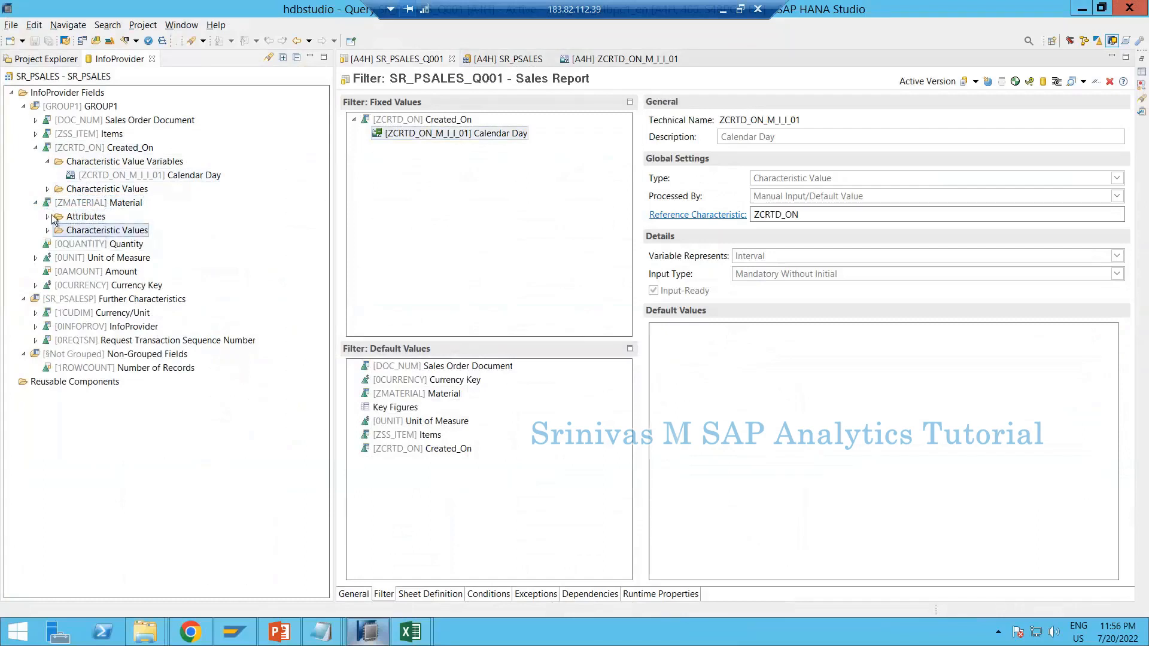
{"action": "left_click", "coordinate": [75, 218]}
{"action": "left_click", "coordinate": [87, 205]}
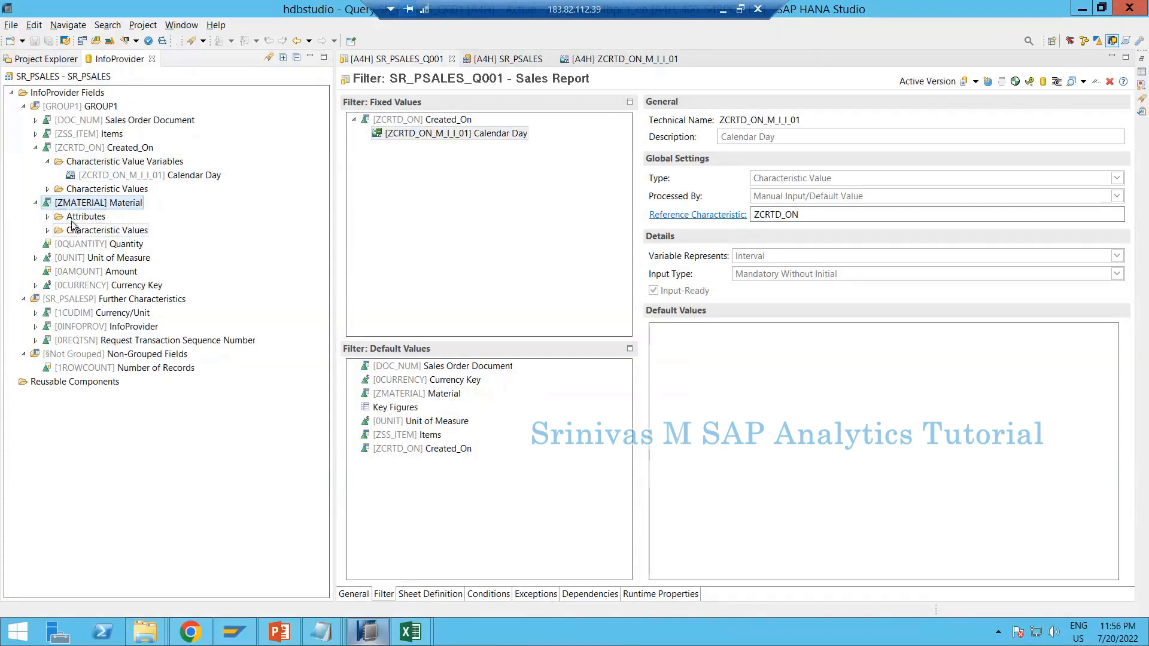
{"action": "left_click", "coordinate": [48, 219]}
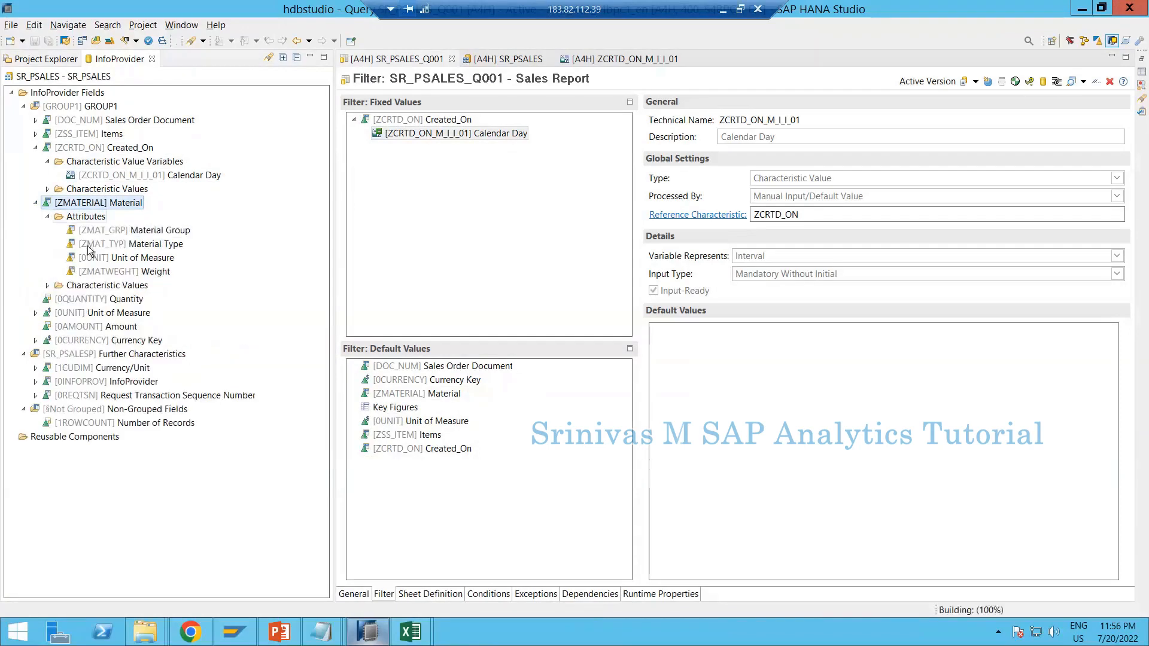
{"action": "left_click", "coordinate": [48, 217]}
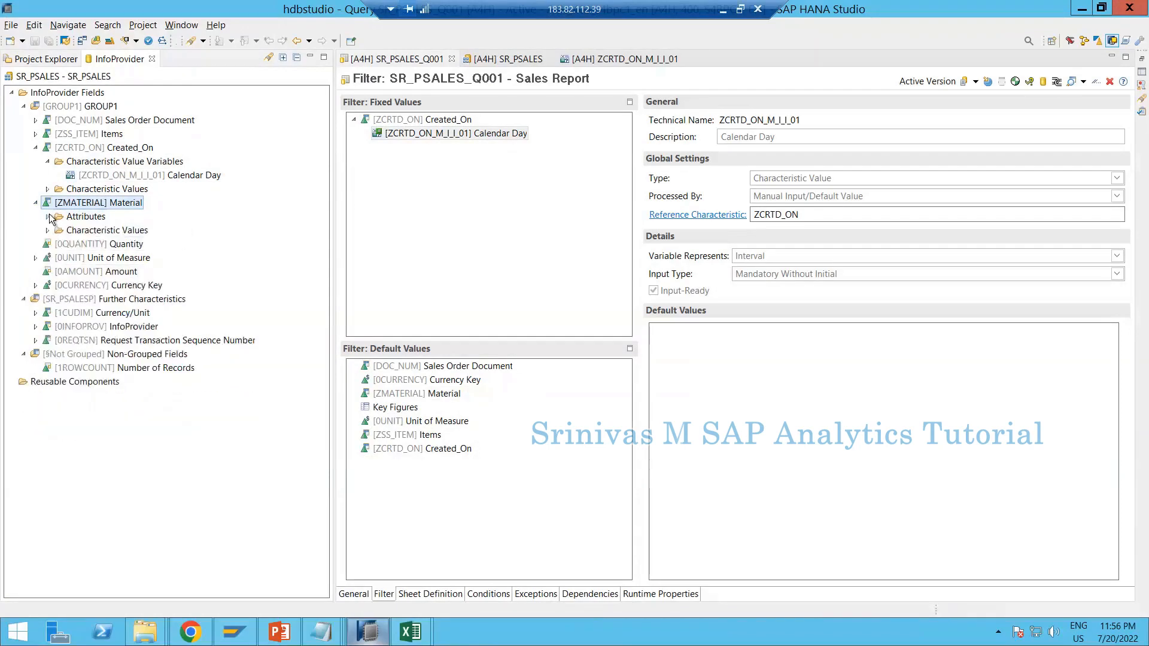
{"action": "left_click", "coordinate": [66, 233]}
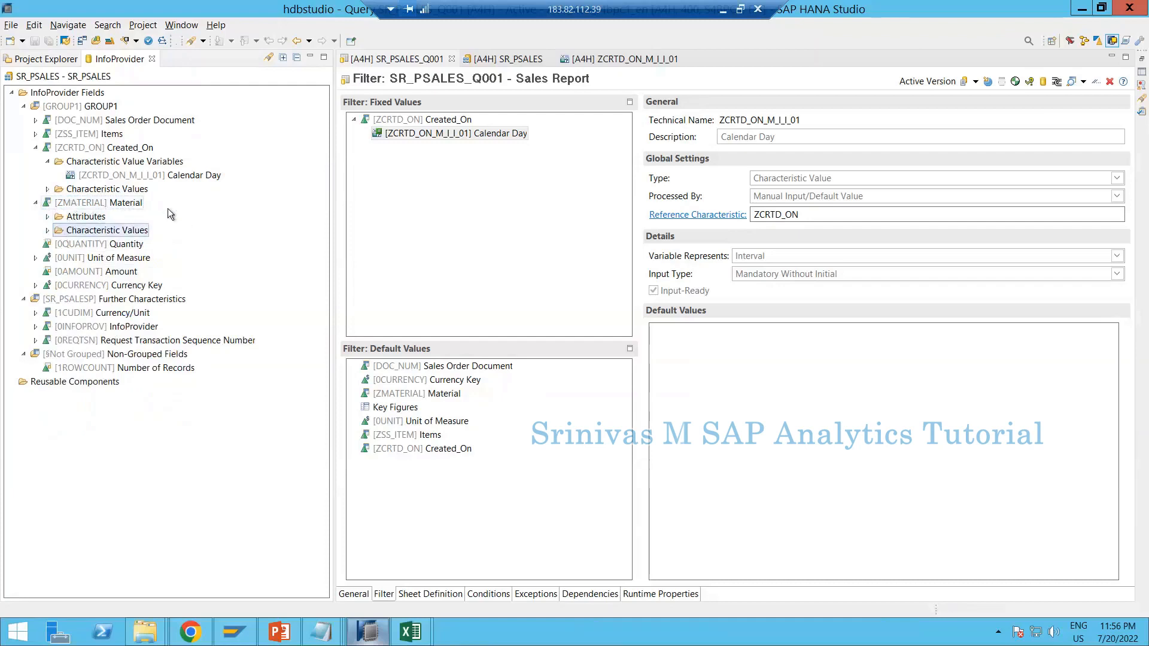
{"action": "left_click", "coordinate": [48, 231]}
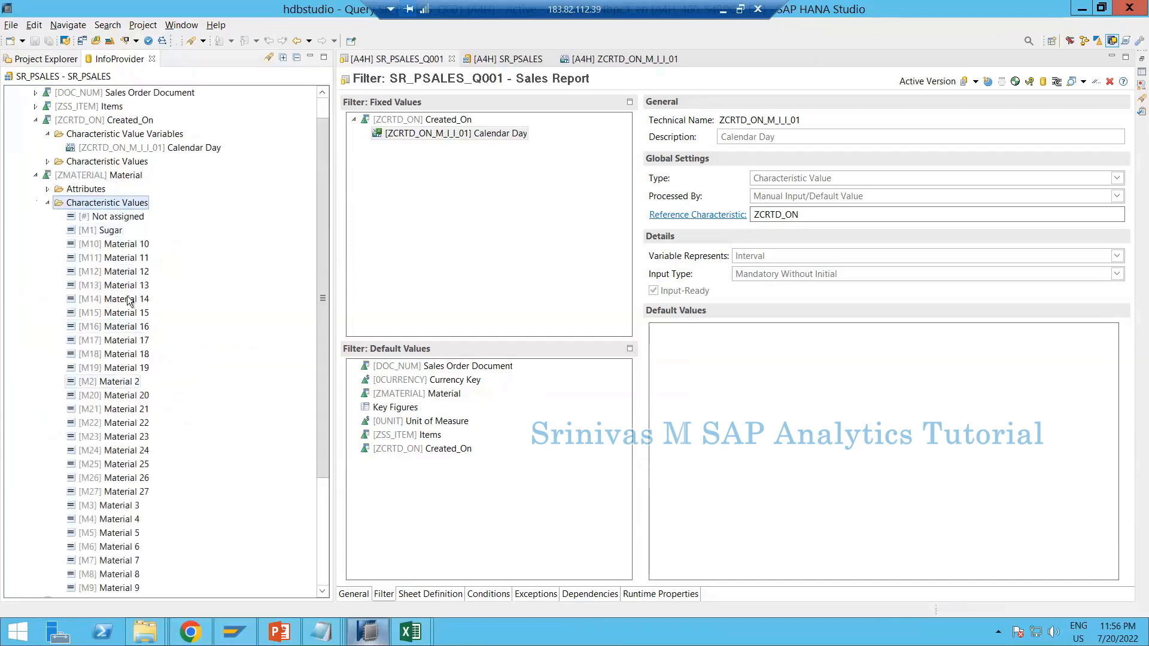
{"action": "scroll", "coordinate": [117, 419], "scroll_direction": "down", "scroll_amount": 4}
{"action": "scroll", "coordinate": [120, 413], "scroll_direction": "up", "scroll_amount": 5}
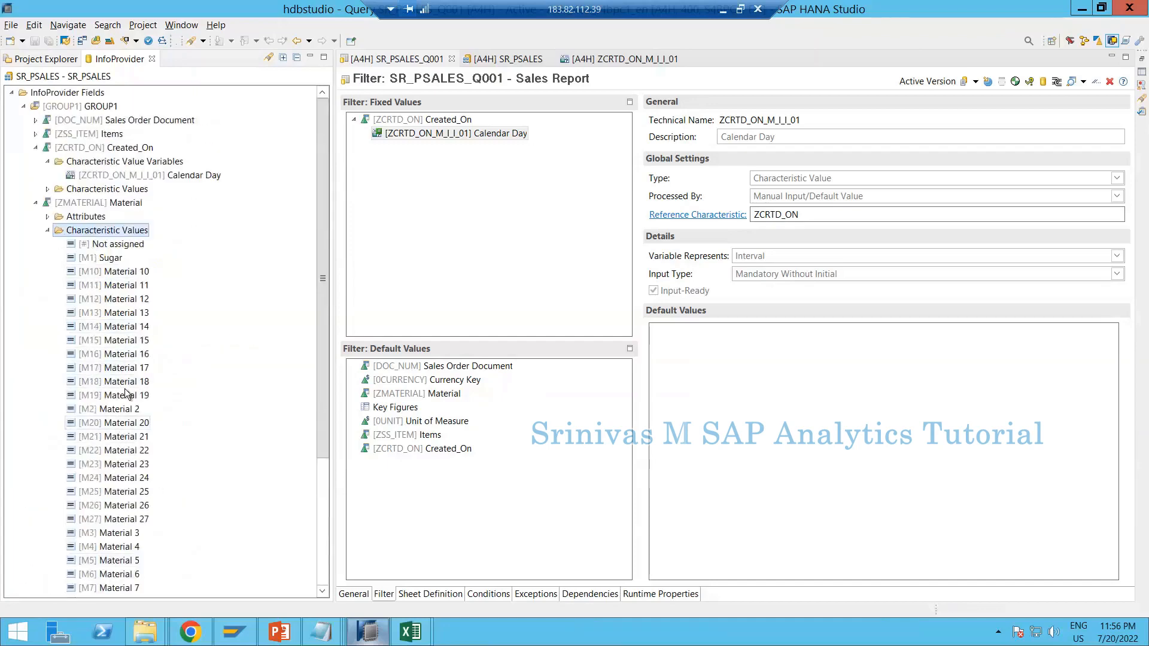
{"action": "left_click", "coordinate": [48, 231]}
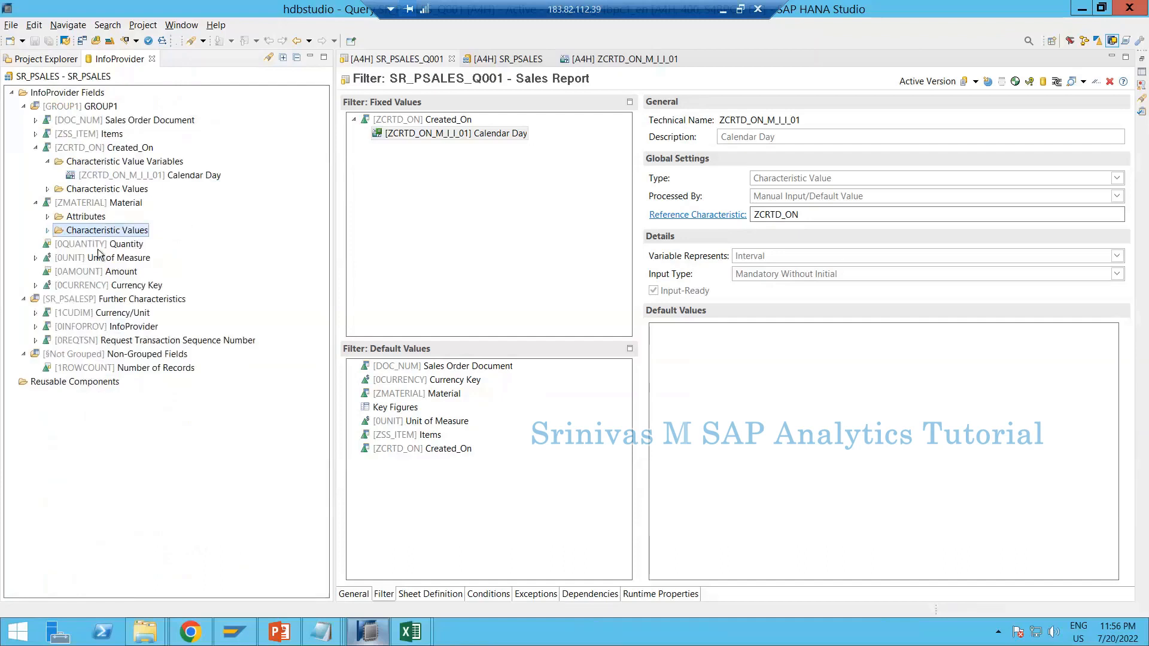
Collapse Created_On's characteristic value variables and start a new variable for the Material characteristic
{"action": "left_click", "coordinate": [48, 161]}
{"action": "left_click", "coordinate": [79, 162]}
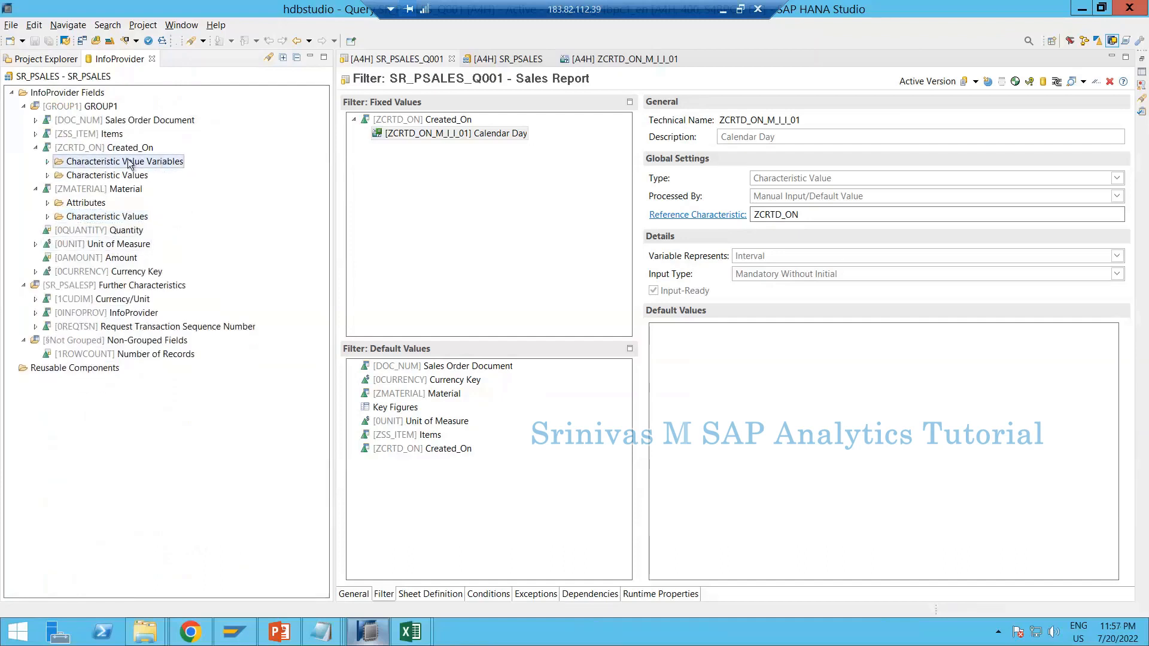
{"action": "left_click", "coordinate": [93, 190]}
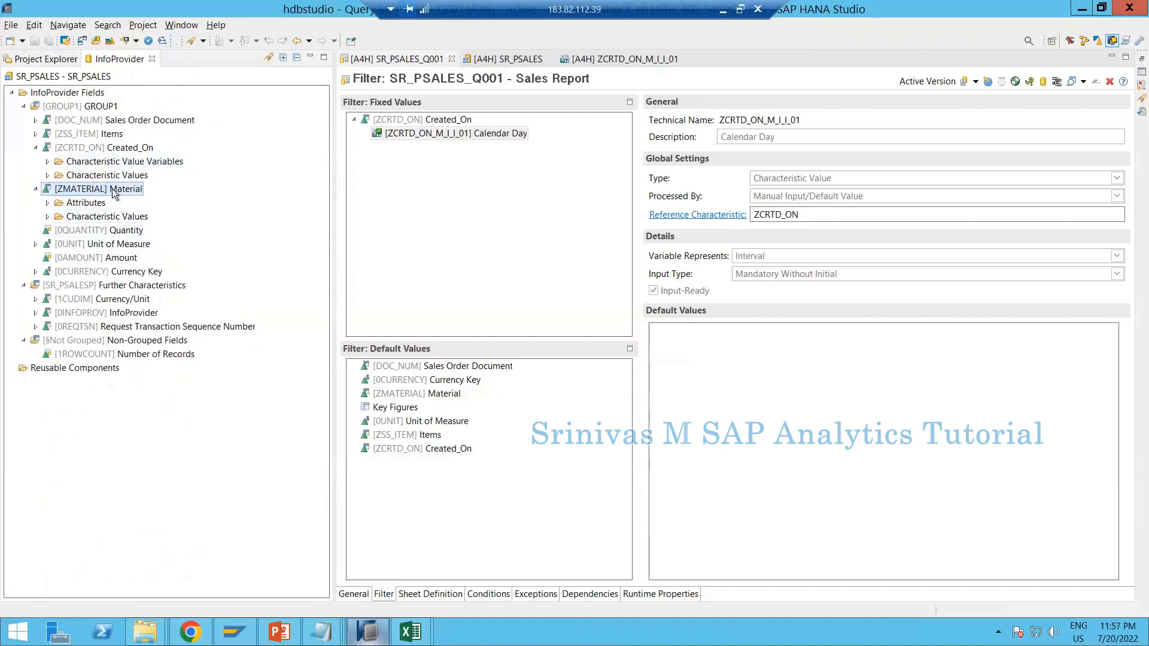
{"action": "right_click", "coordinate": [112, 190]}
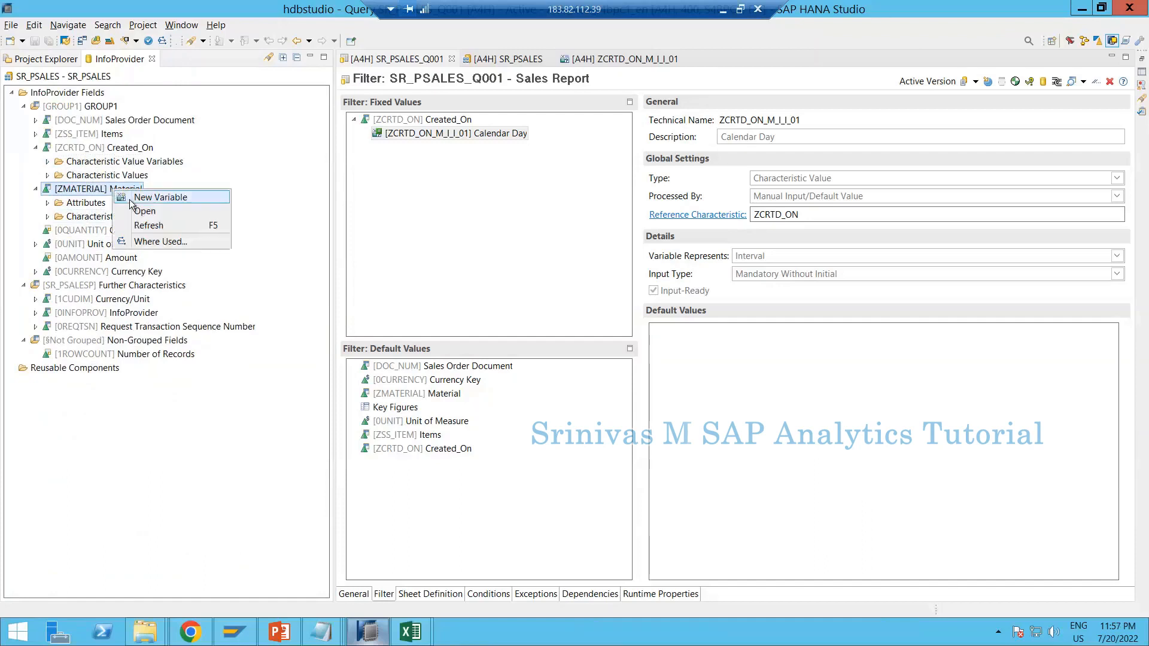
{"action": "left_click", "coordinate": [133, 198]}
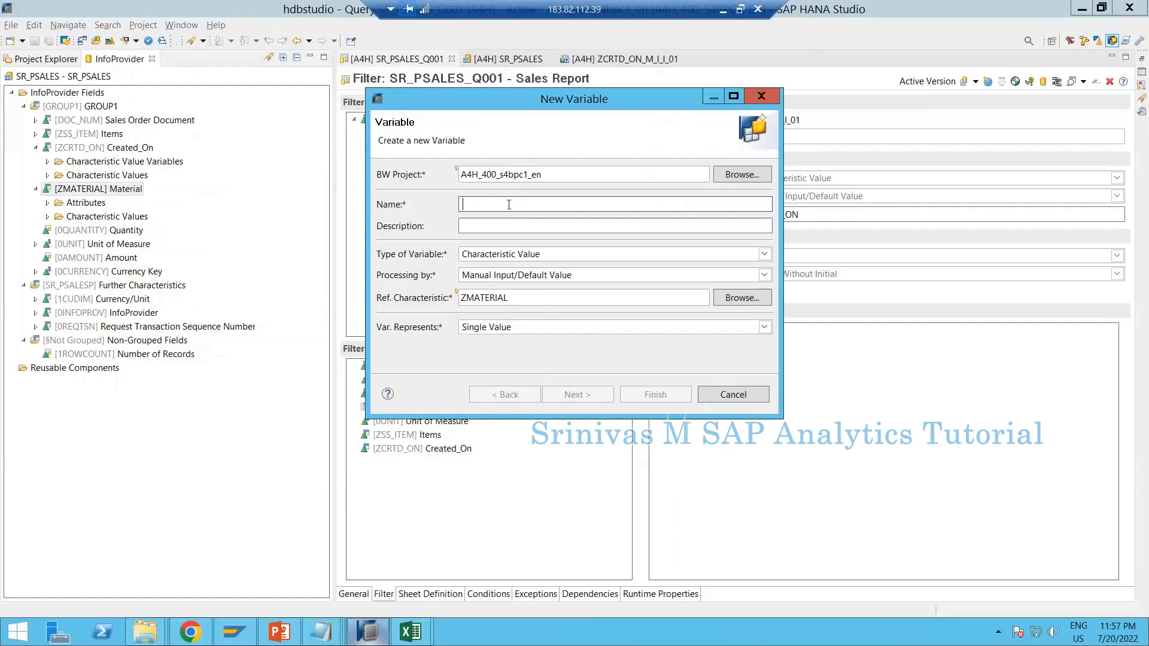
Name the new variable ZMATERIAL_, reusing the technical name of its reference characteristic
{"action": "left_click", "coordinate": [509, 225]}
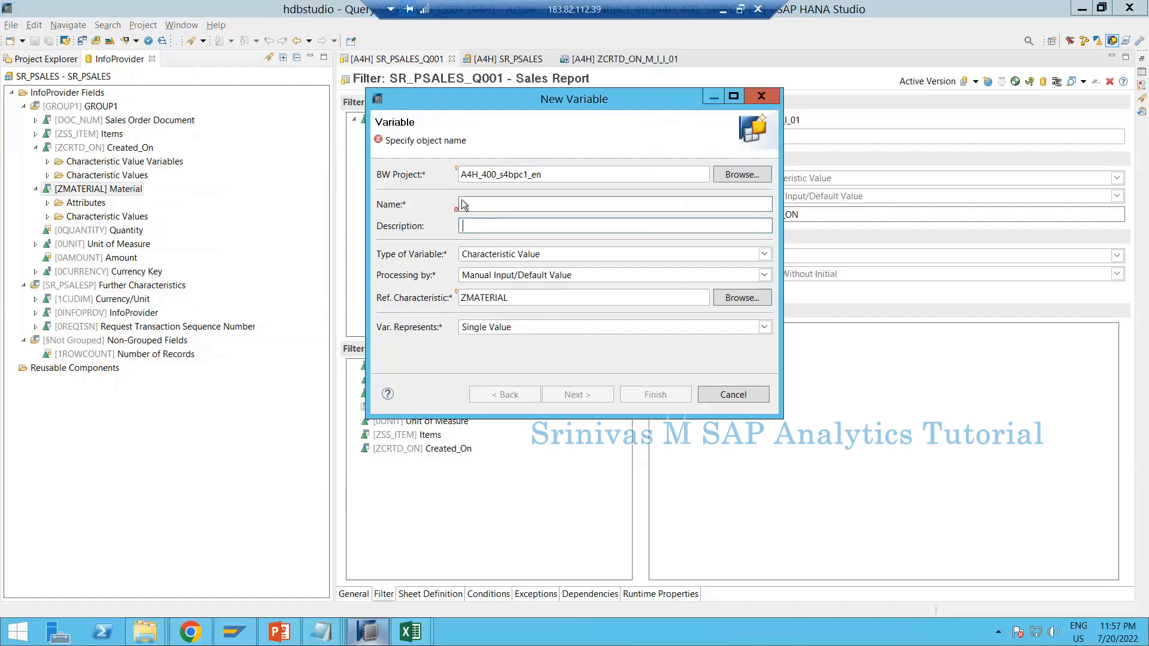
{"action": "left_click", "coordinate": [481, 202]}
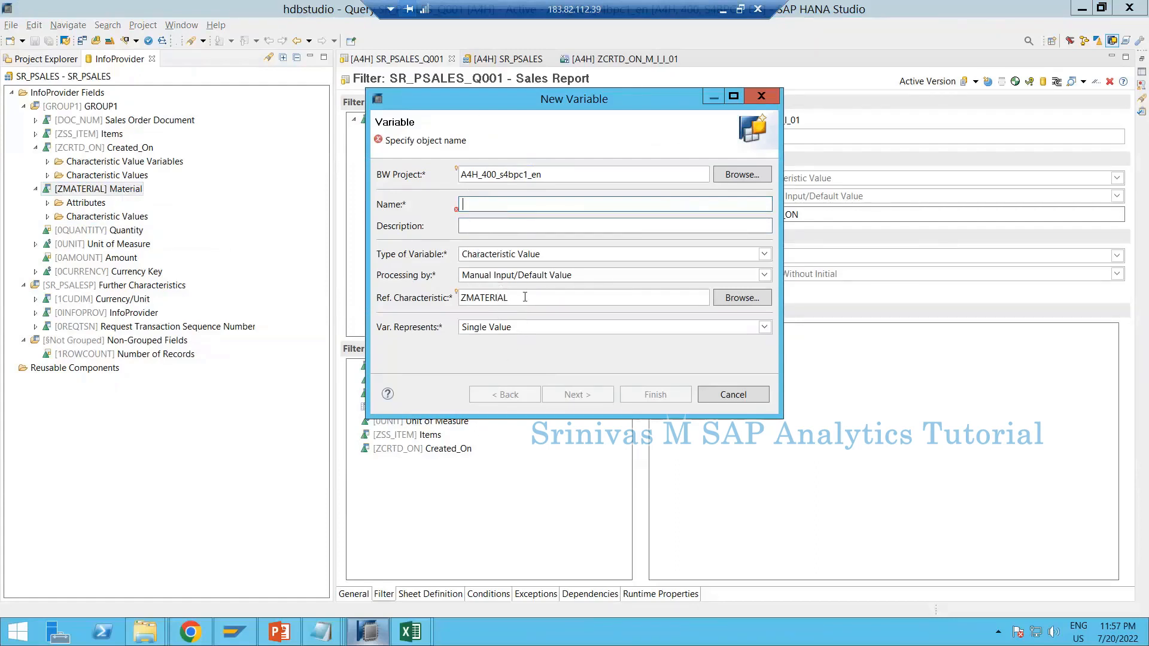
{"action": "left_click_drag", "start_coordinate": [493, 297], "coordinate": [449, 302]}
{"action": "key", "text": "ctrl+c"}
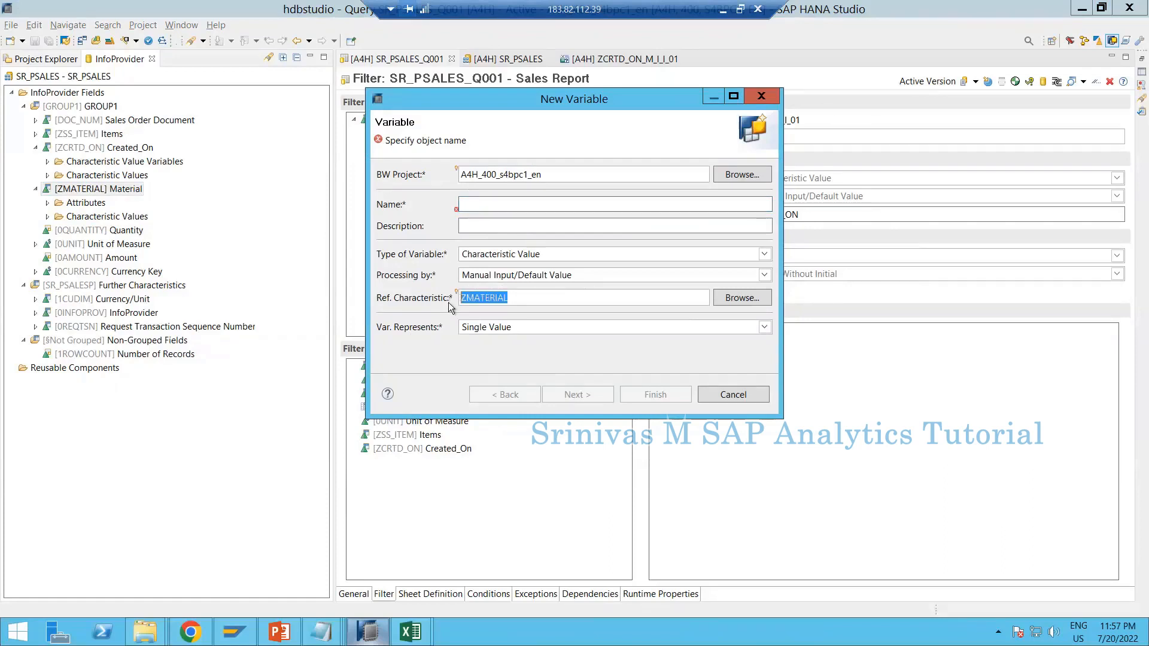
{"action": "left_click", "coordinate": [484, 204]}
{"action": "key", "text": "ctrl+v"}
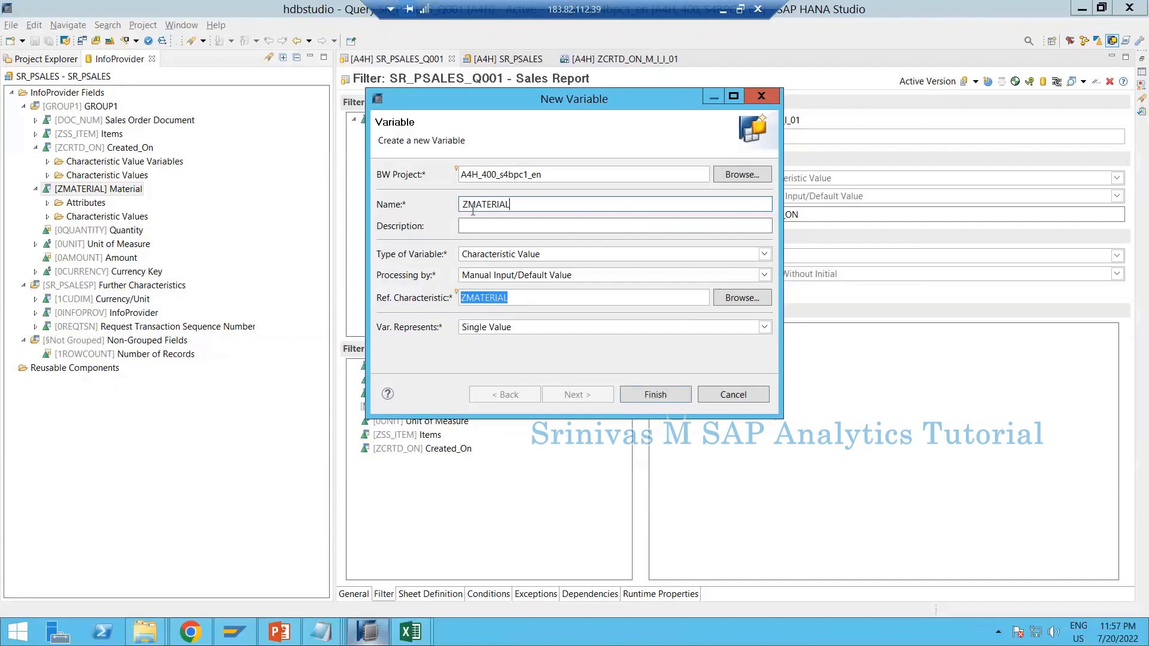
{"action": "left_click_drag", "start_coordinate": [436, 216], "coordinate": [435, 217]}
{"action": "left_click", "coordinate": [481, 297]}
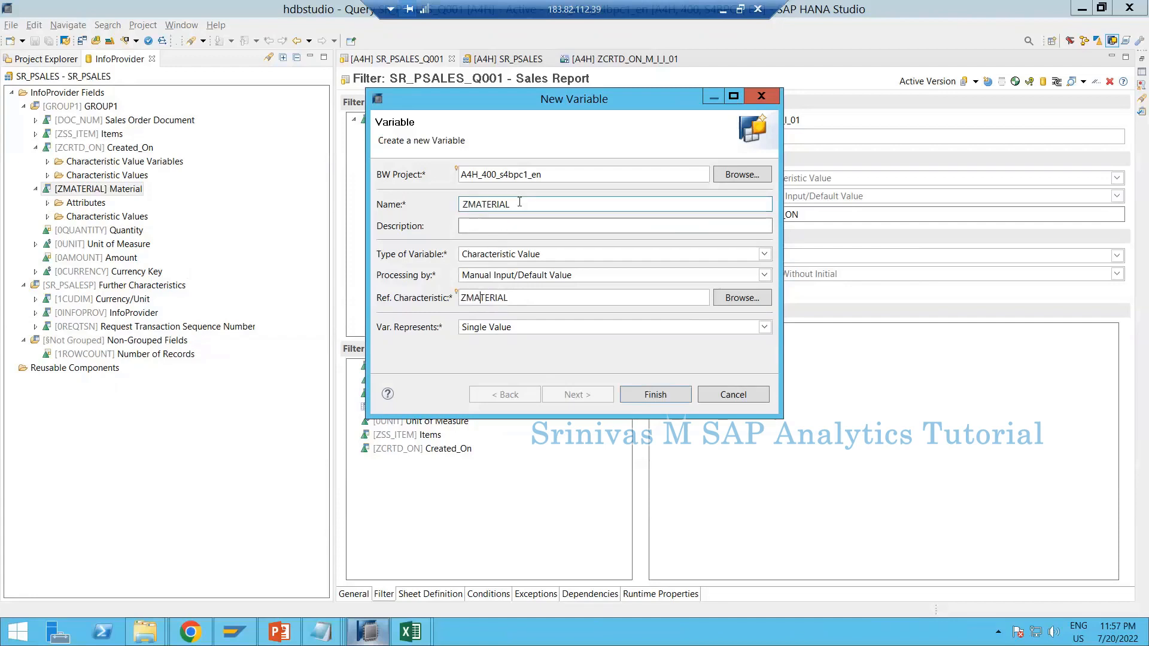
{"action": "key", "text": "shift+Home"}
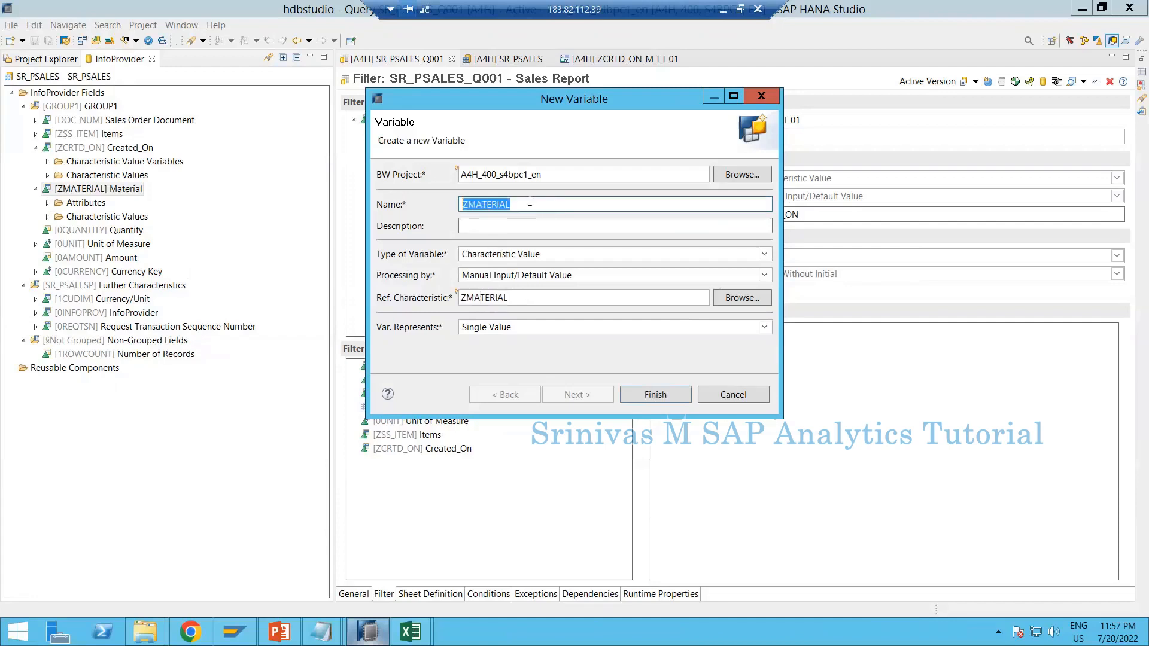
{"action": "left_click", "coordinate": [529, 202]}
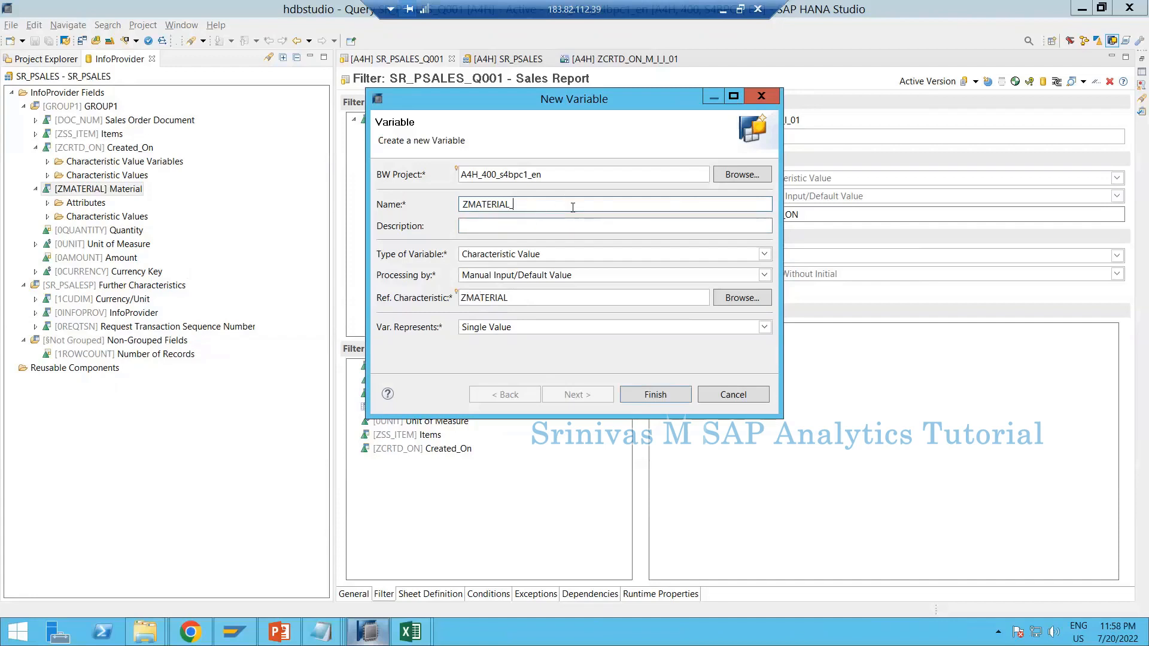
Examine the processing types and the value representations available for the new Material variable
{"action": "left_click", "coordinate": [480, 276]}
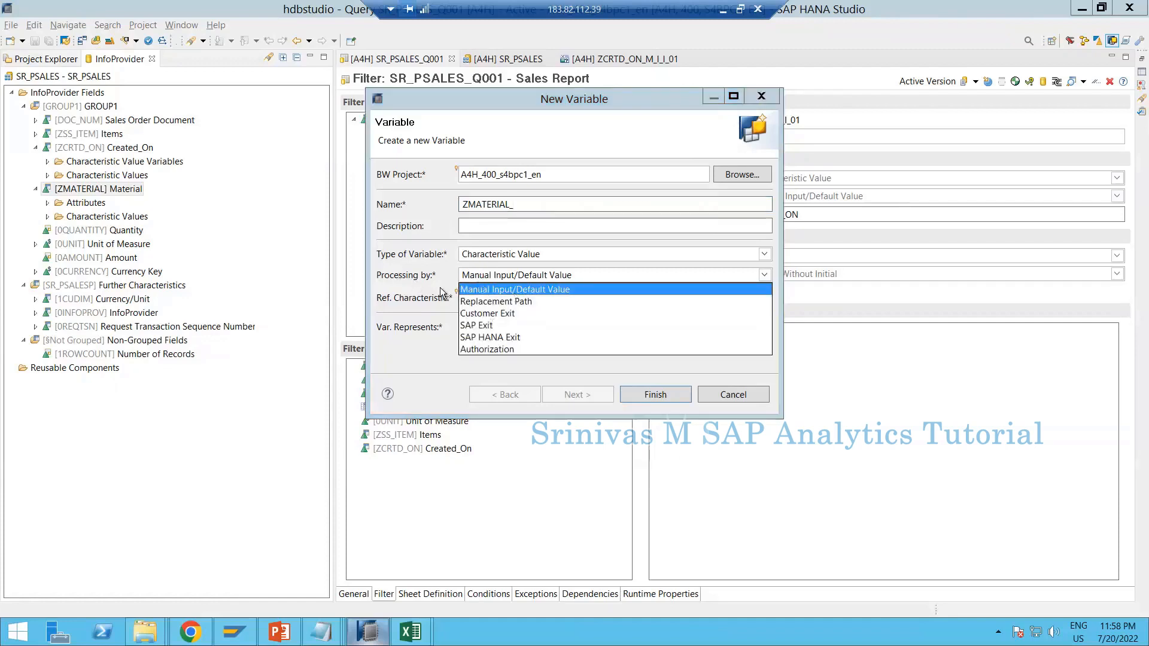
{"action": "left_click", "coordinate": [479, 275]}
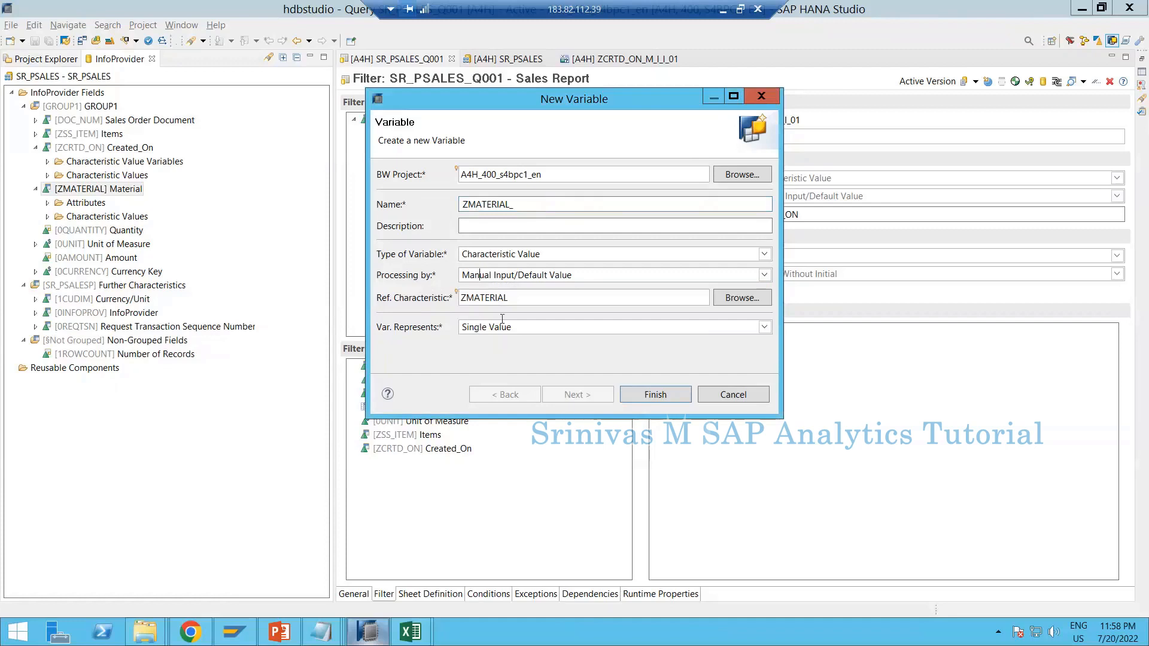
{"action": "left_click", "coordinate": [503, 328]}
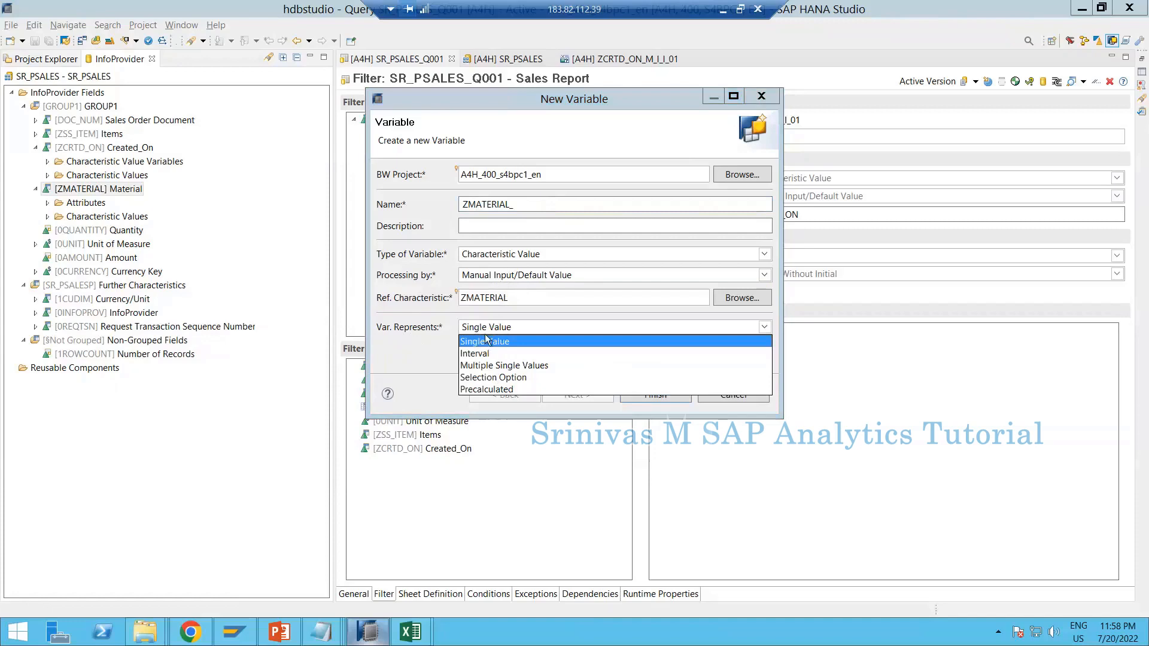
Switch to Book1 in Excel and examine the second Sales Report's Calendar Day prompt and the start date's selectable members
{"action": "left_click", "coordinate": [410, 632]}
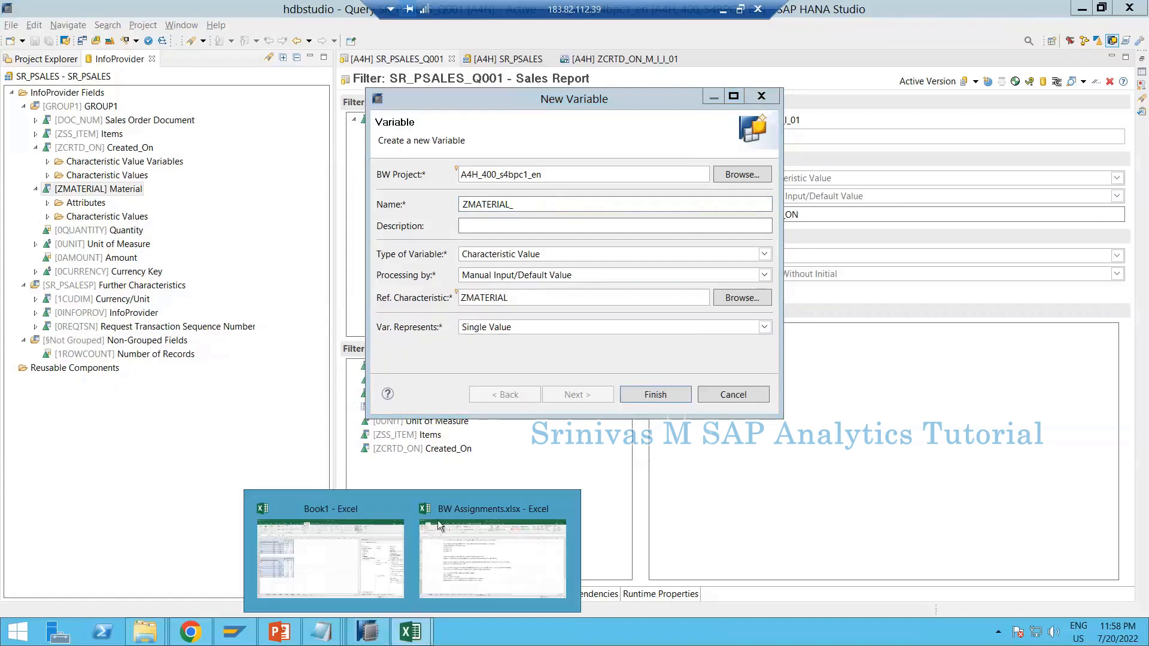
{"action": "left_click", "coordinate": [330, 557]}
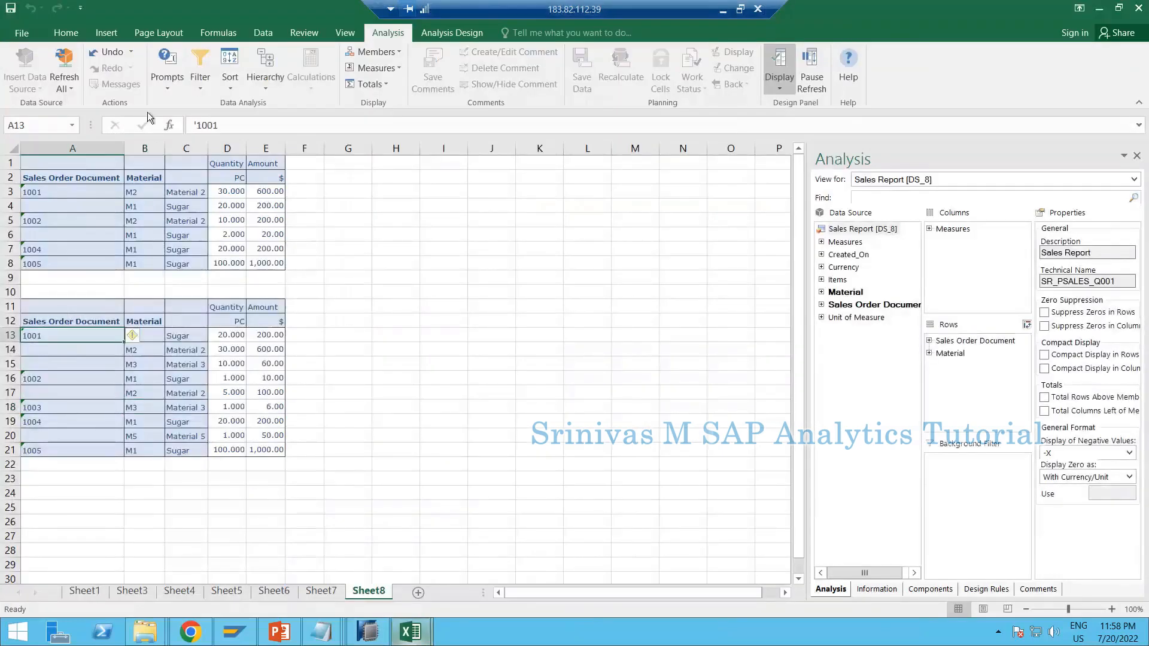
{"action": "left_click", "coordinate": [160, 88]}
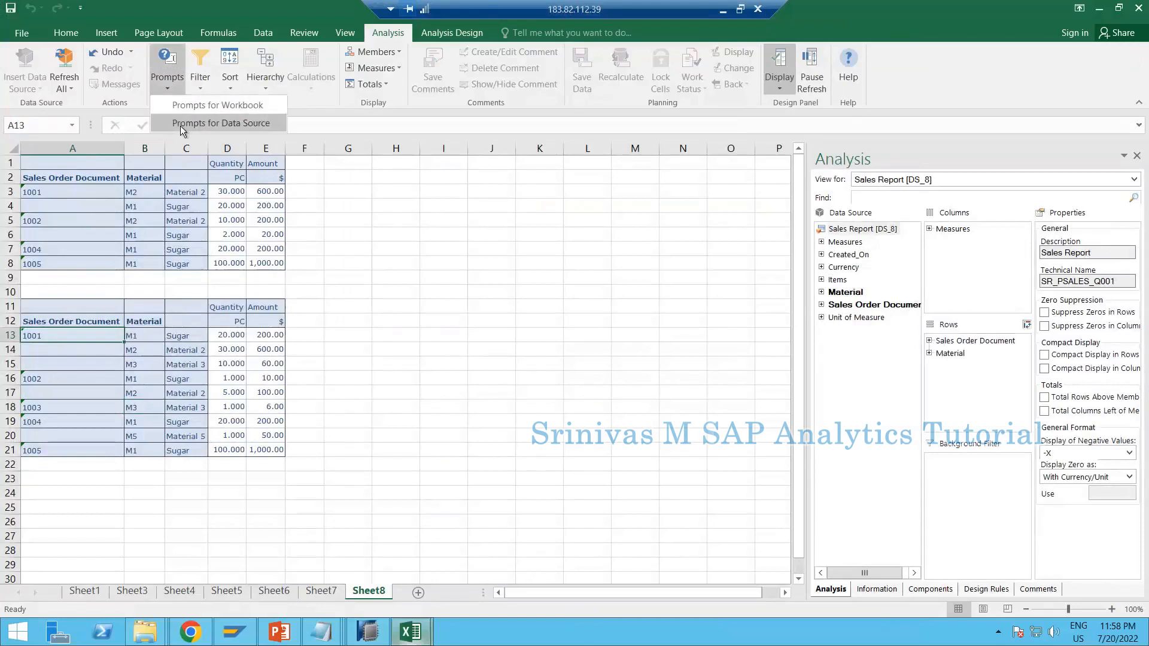
{"action": "left_click", "coordinate": [181, 124]}
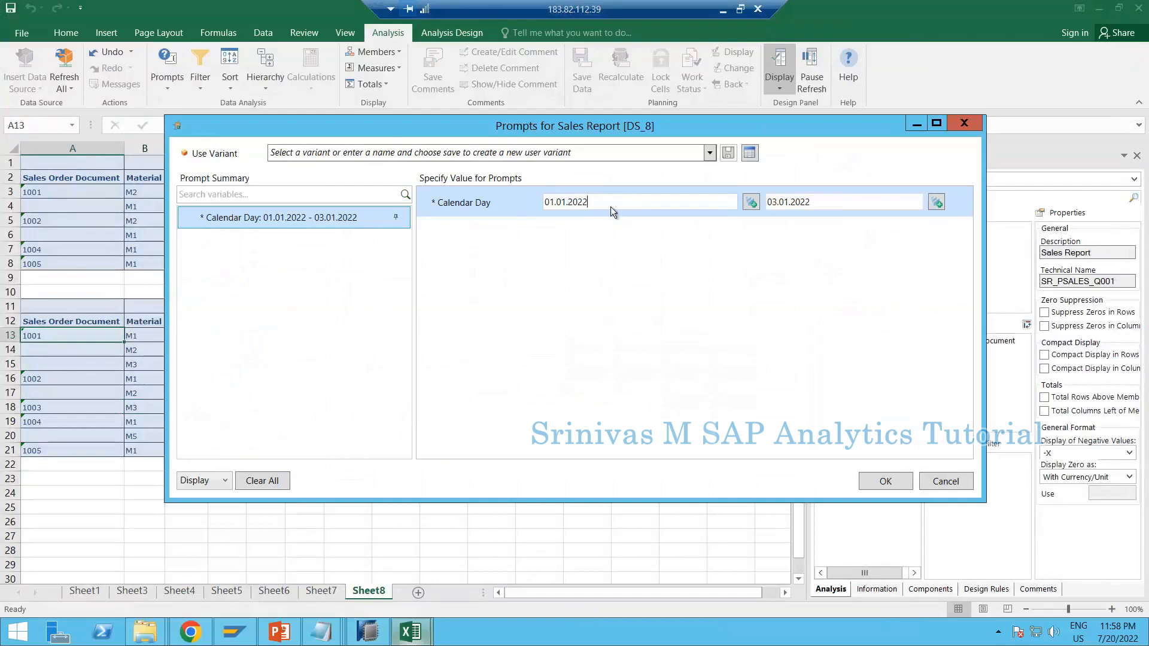
{"action": "left_click_drag", "start_coordinate": [610, 206], "coordinate": [542, 204]}
{"action": "left_click", "coordinate": [810, 204]}
{"action": "left_click", "coordinate": [745, 204]}
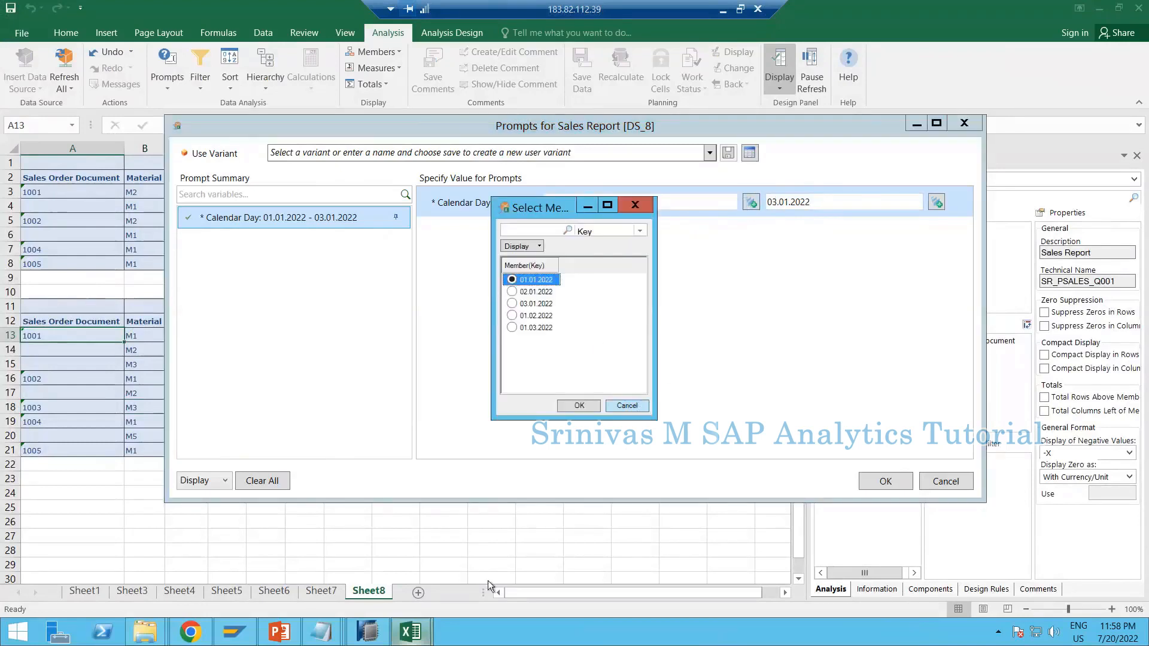
{"action": "left_click", "coordinate": [636, 406]}
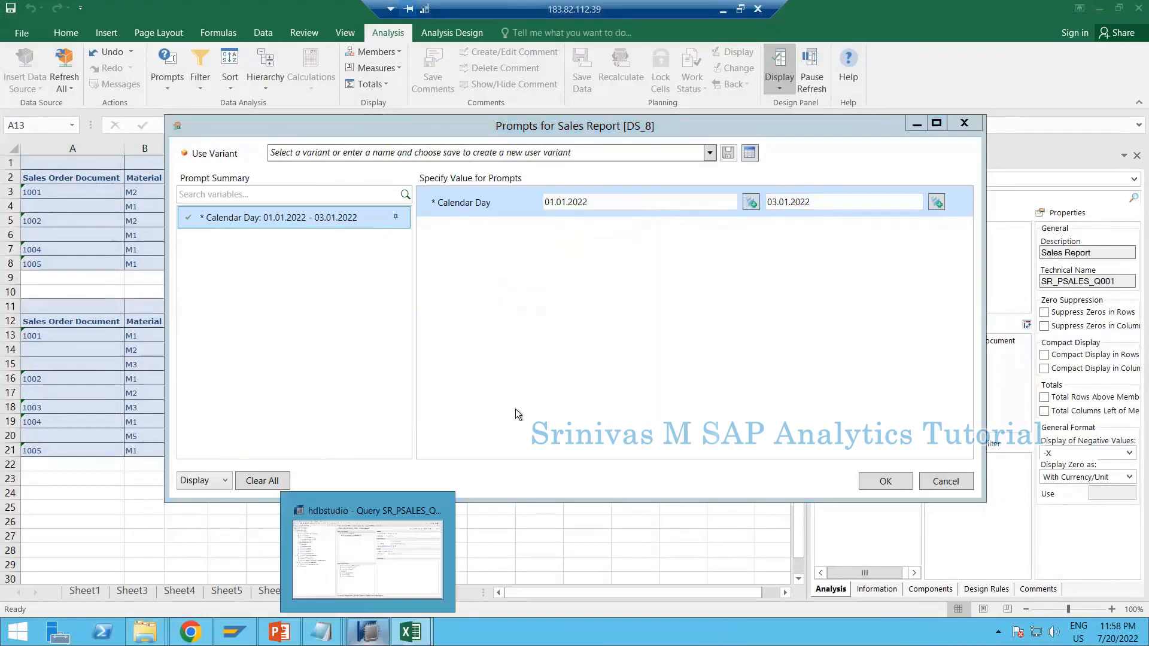
Switch to SAP HANA Studio and make the new variable represent Multiple Single Values, trying Interval and Single Value first
{"action": "left_click", "coordinate": [371, 622]}
{"action": "left_click", "coordinate": [473, 327]}
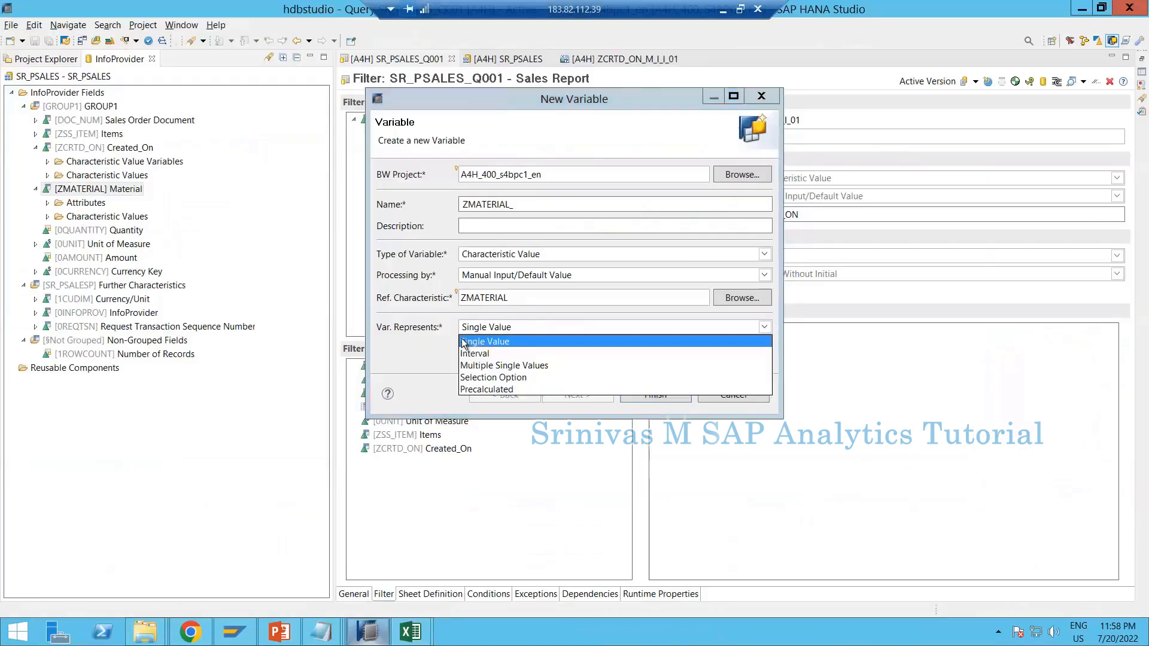
{"action": "left_click", "coordinate": [500, 354]}
{"action": "left_click", "coordinate": [499, 327]}
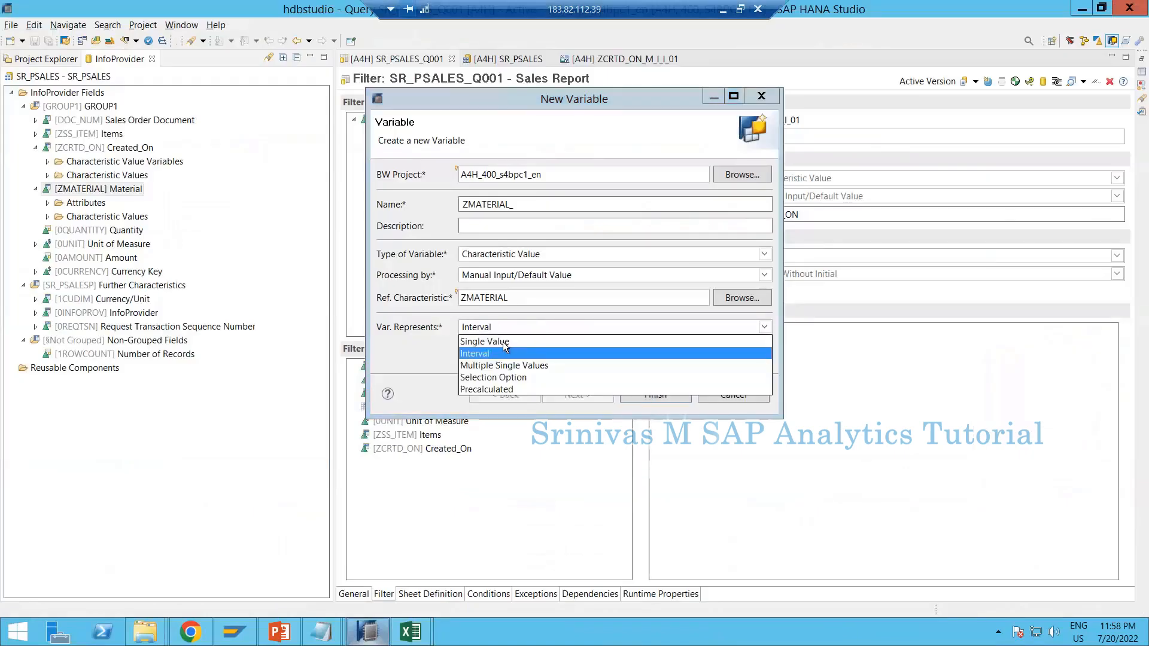
{"action": "left_click", "coordinate": [502, 342]}
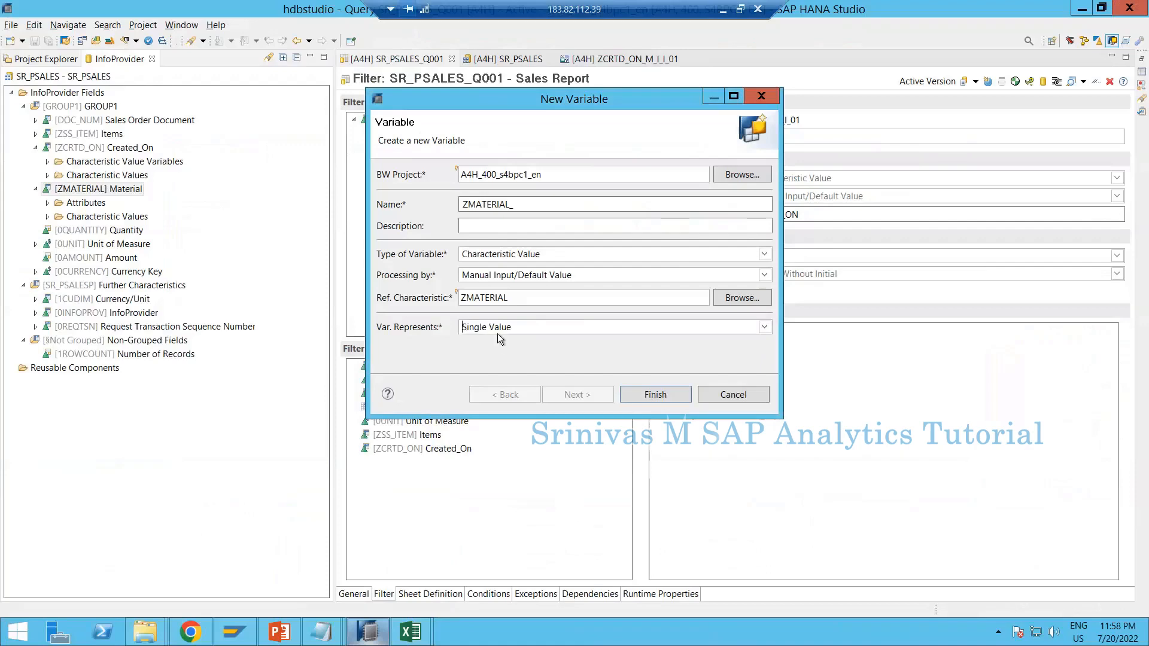
{"action": "mouse_move", "coordinate": [402, 639]}
{"action": "left_click", "coordinate": [500, 328]}
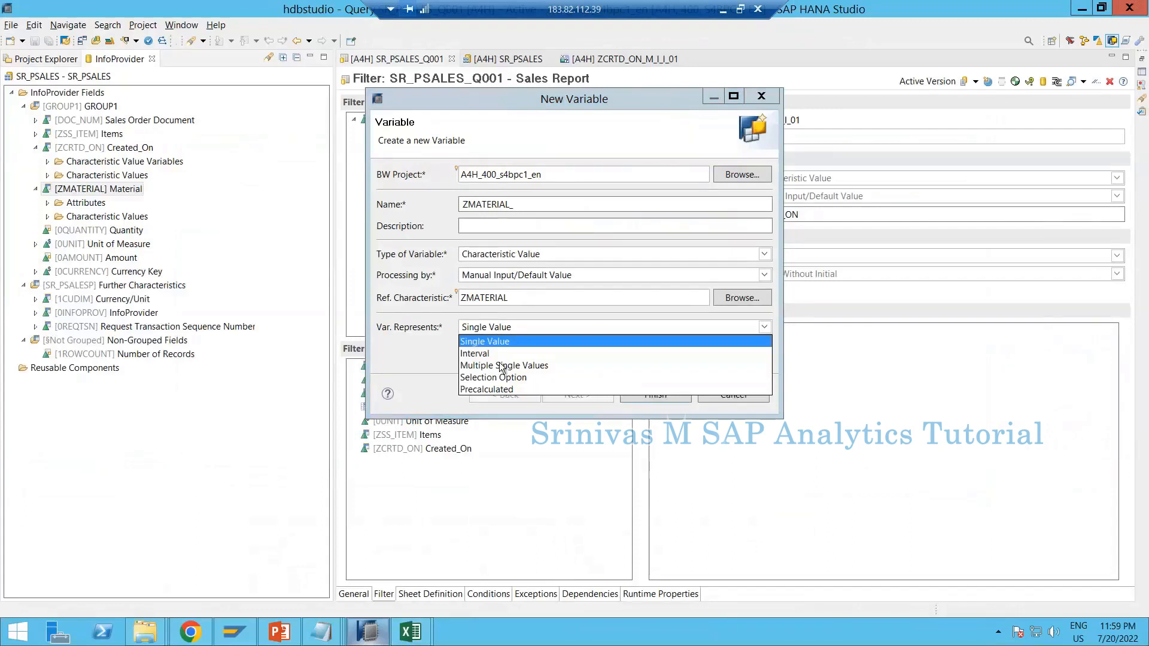
{"action": "left_click", "coordinate": [501, 365]}
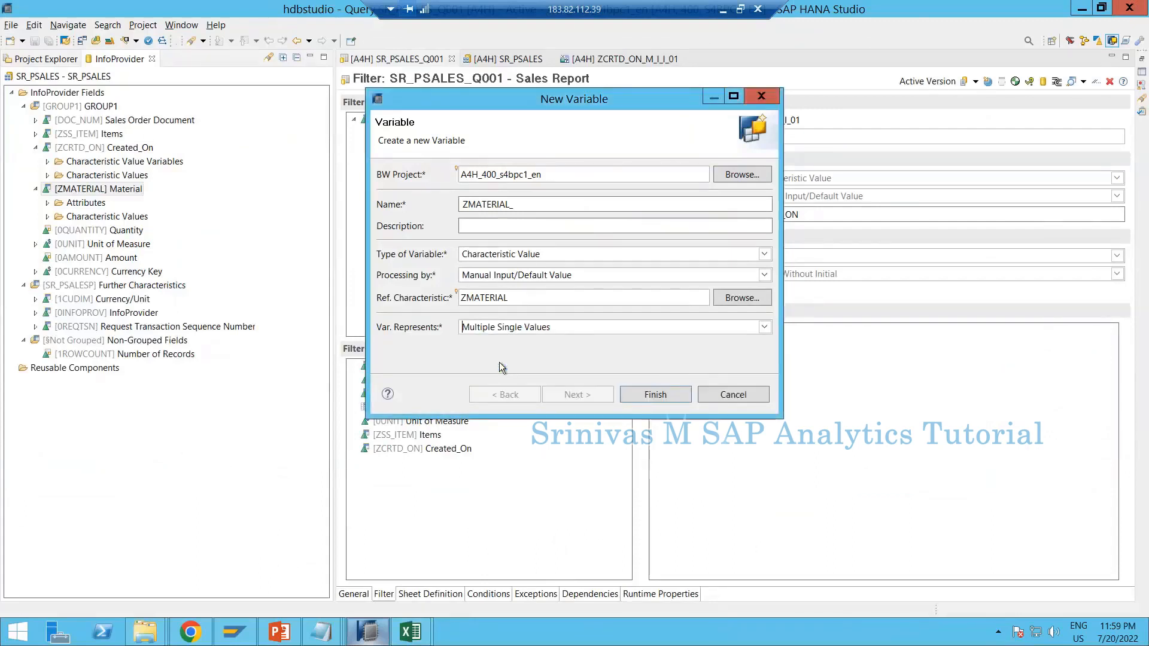
Try Selection Option, return the variable to Multiple Single Values, and extend its name to ZMATERIAL_M
{"action": "left_click", "coordinate": [506, 327]}
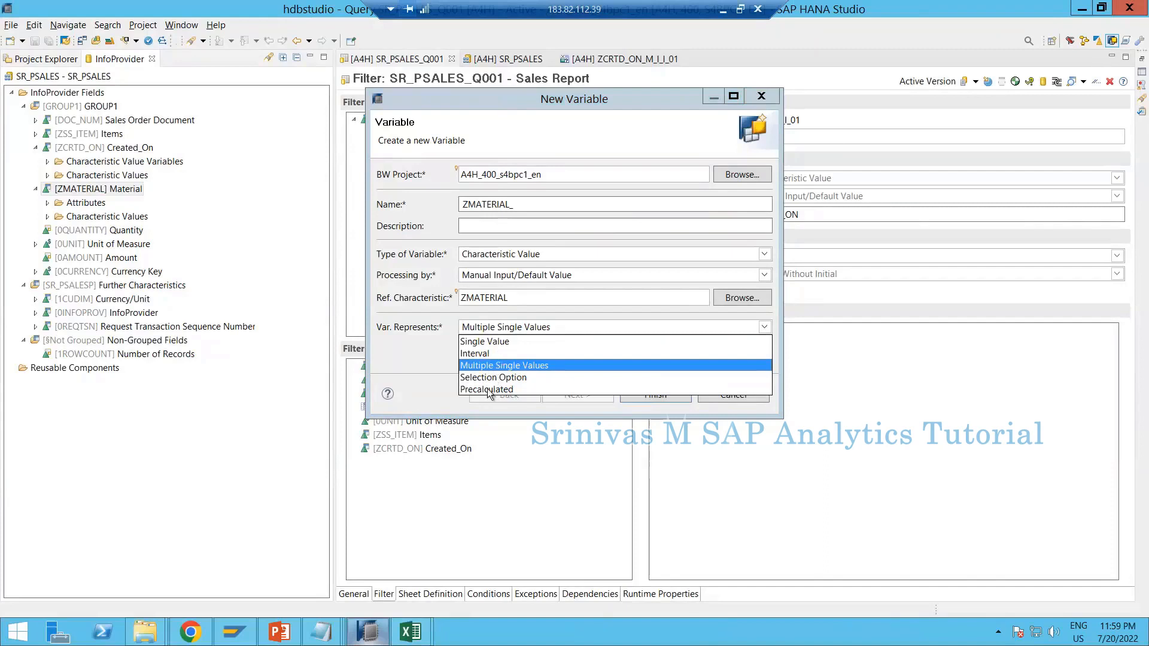
{"action": "left_click", "coordinate": [493, 377]}
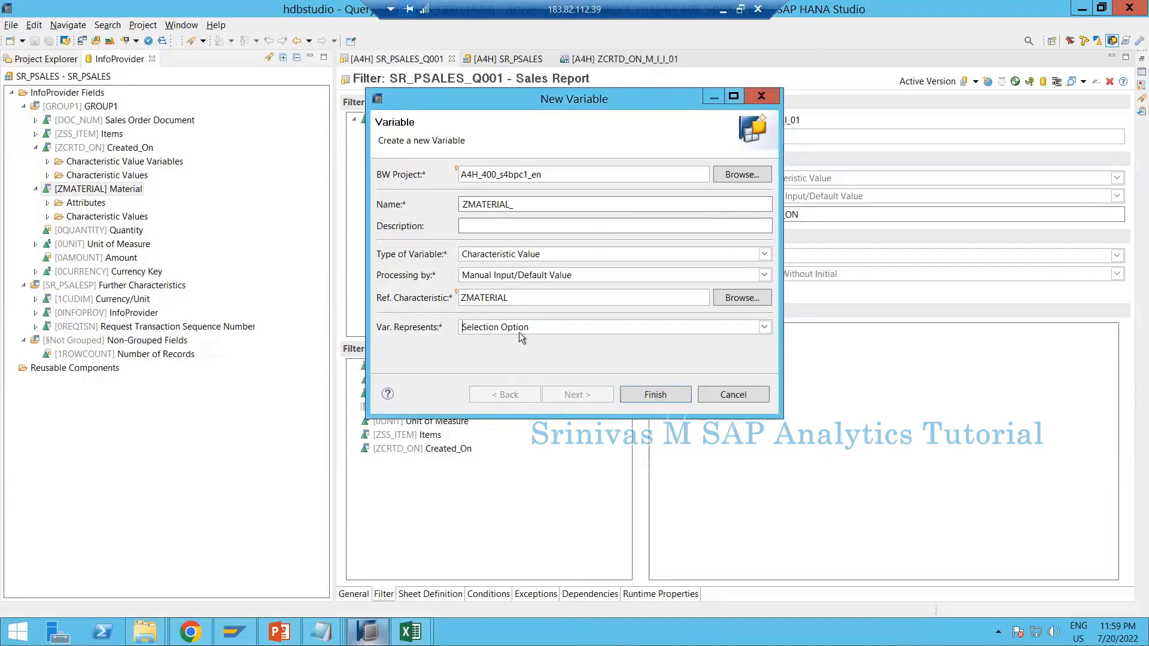
{"action": "left_click", "coordinate": [500, 329]}
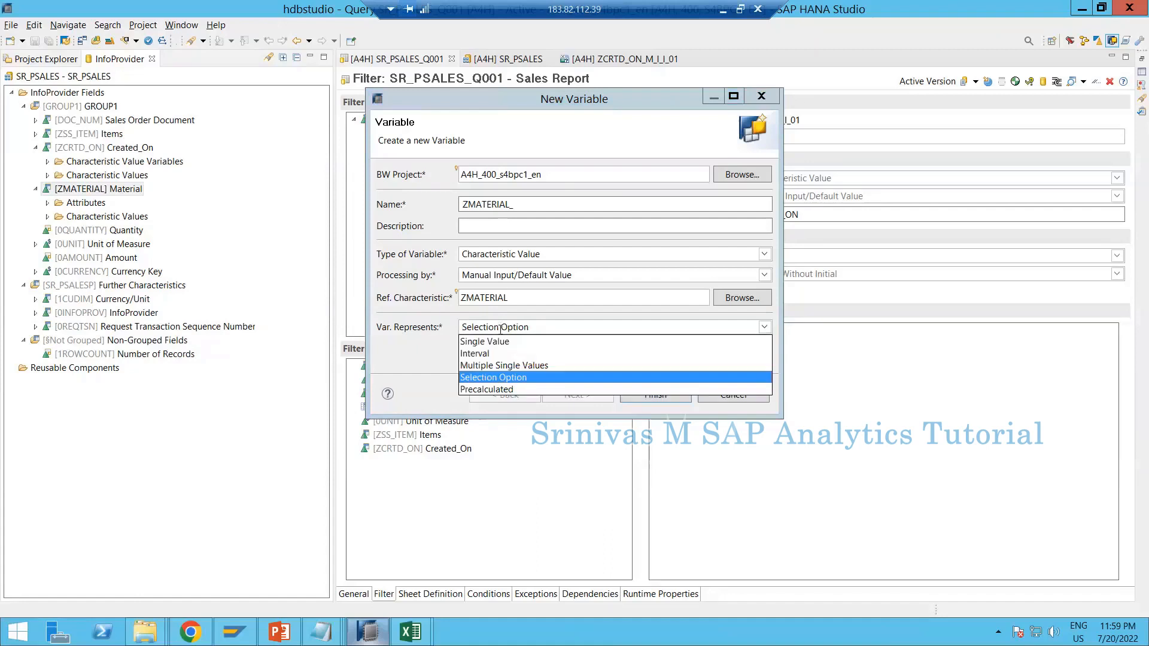
{"action": "left_click", "coordinate": [479, 366]}
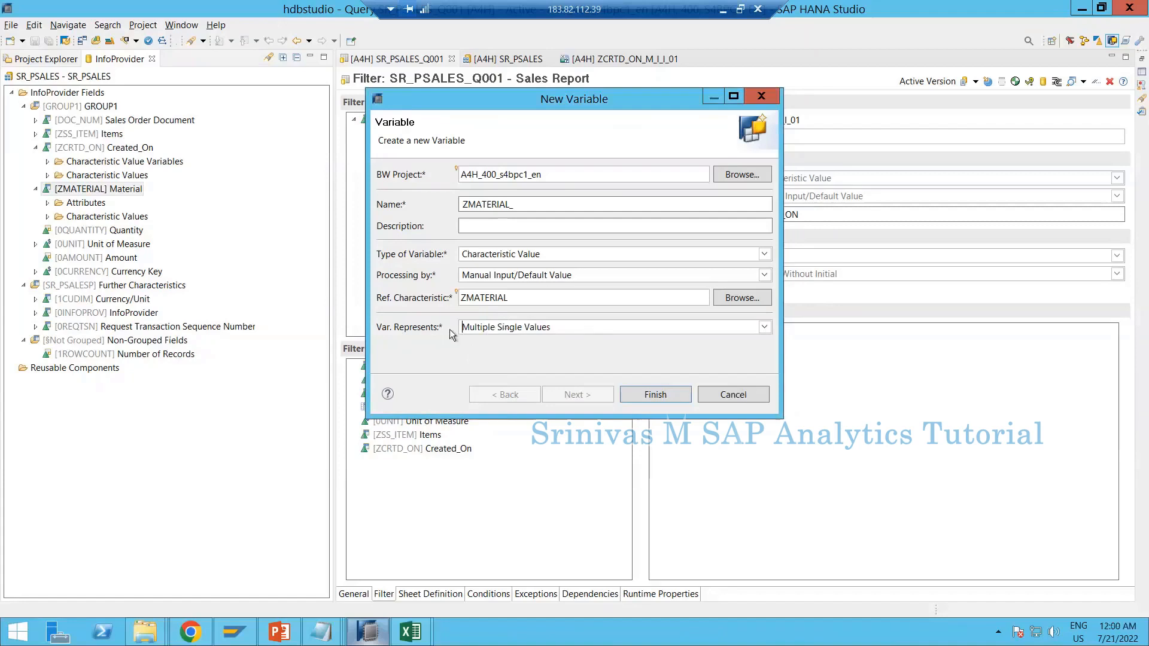
{"action": "left_click", "coordinate": [519, 203]}
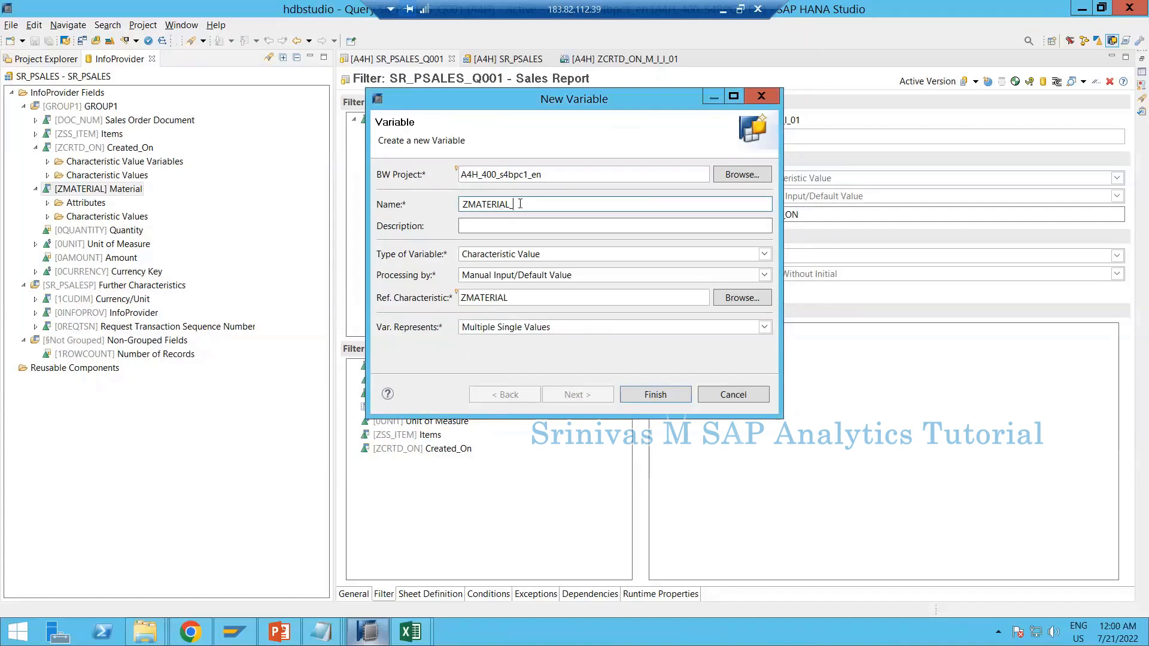
{"action": "type", "text": "M"}
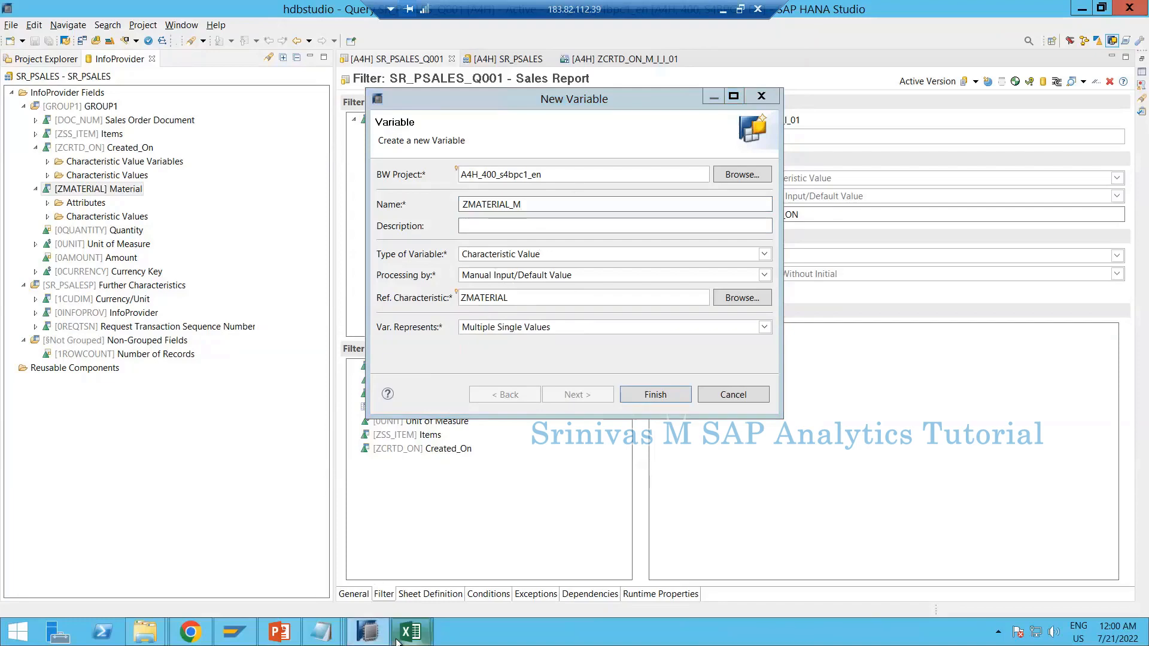
Switch to Excel and clear the start and end dates of the second Sales Report's Calendar Day prompt
{"action": "mouse_move", "coordinate": [376, 612]}
{"action": "left_click", "coordinate": [335, 563]}
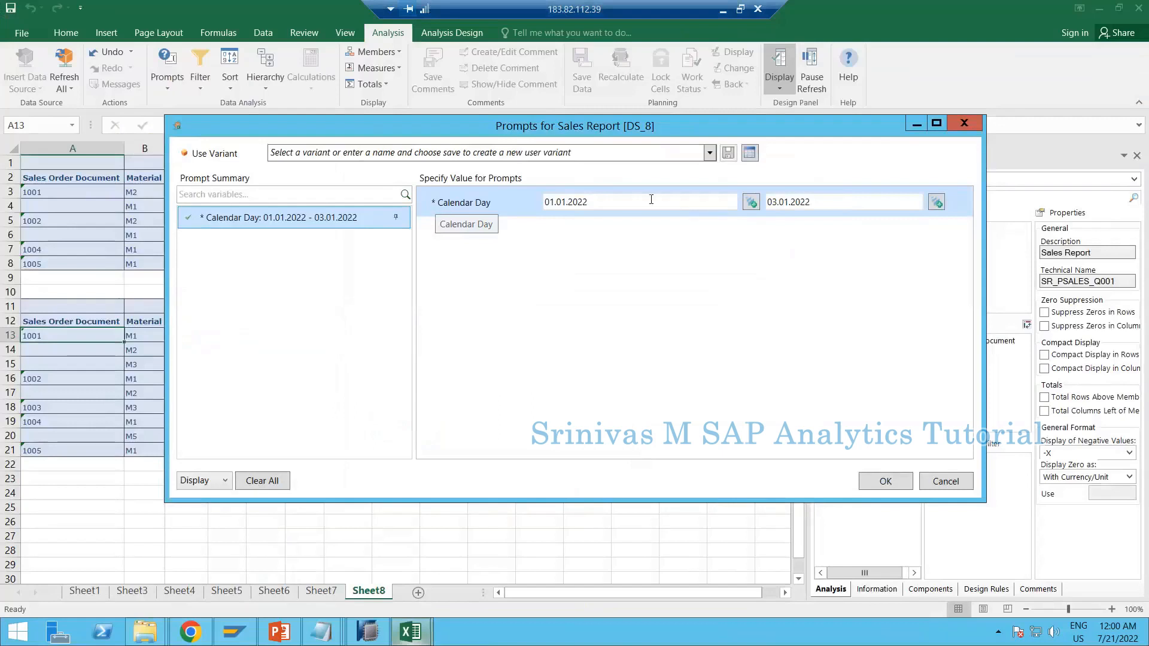
{"action": "key", "text": "ctrl+a"}
{"action": "key", "text": "BackSpace"}
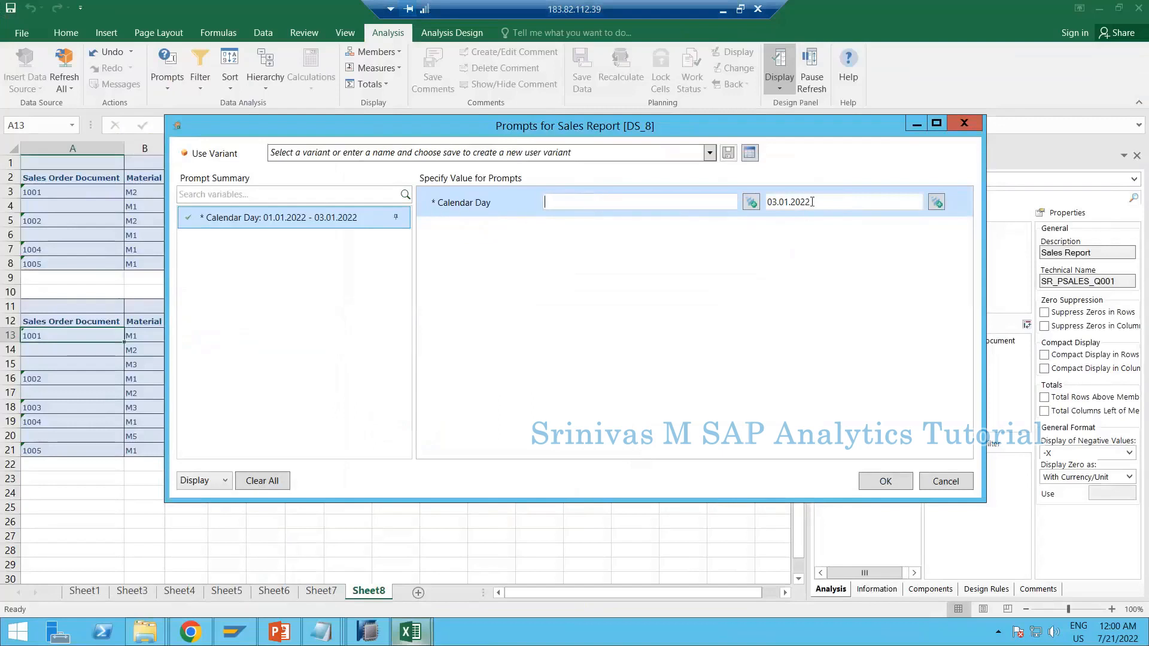
{"action": "key", "text": "ctrl+a"}
{"action": "key", "text": "BackSpace"}
{"action": "left_click", "coordinate": [685, 209]}
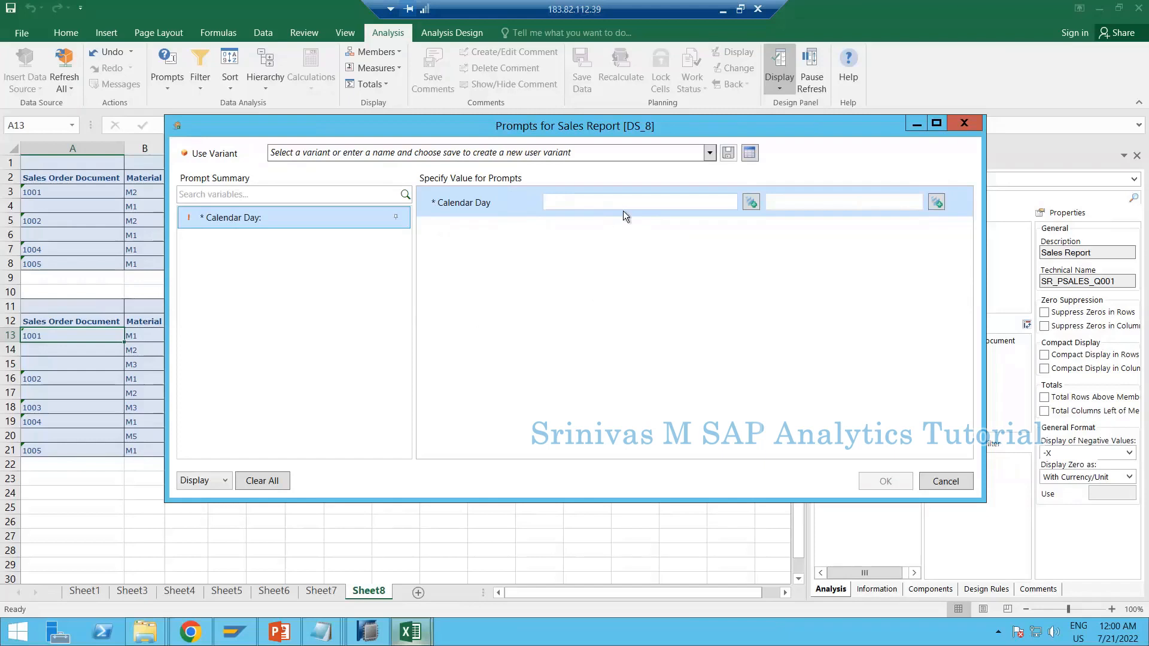
Choose 01.01.2022 as the Calendar Day start date, leave the end date empty, and run the report
{"action": "left_click", "coordinate": [751, 205]}
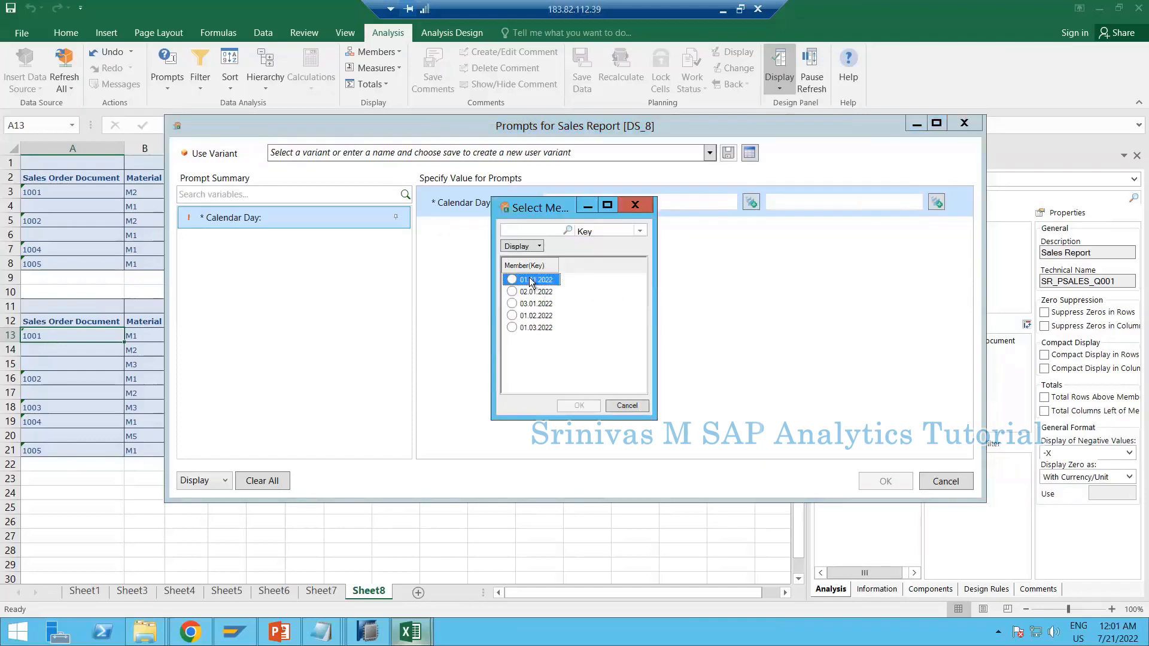
{"action": "left_click", "coordinate": [530, 281]}
{"action": "left_click", "coordinate": [577, 407]}
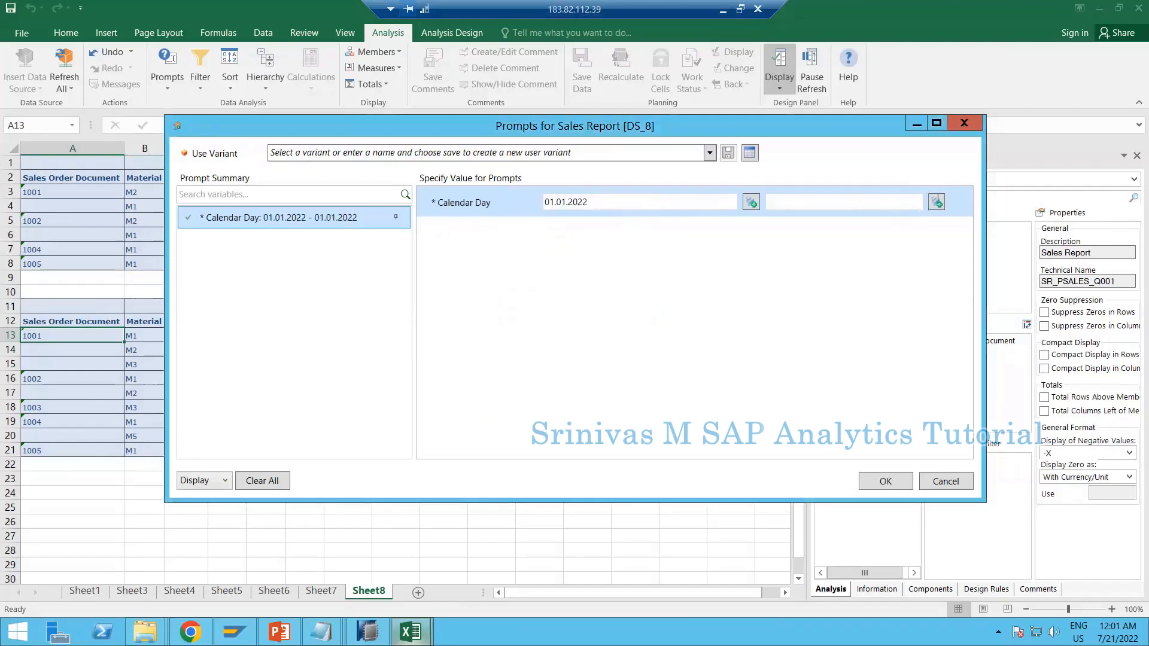
{"action": "left_click", "coordinate": [936, 203]}
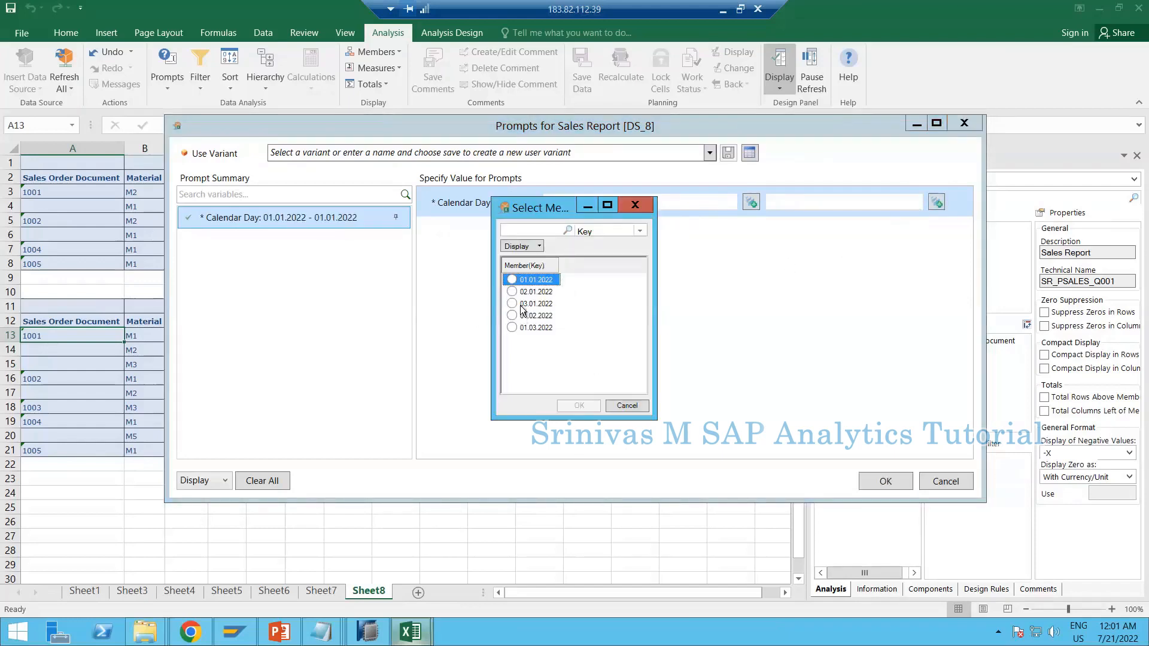
{"action": "left_click", "coordinate": [627, 406]}
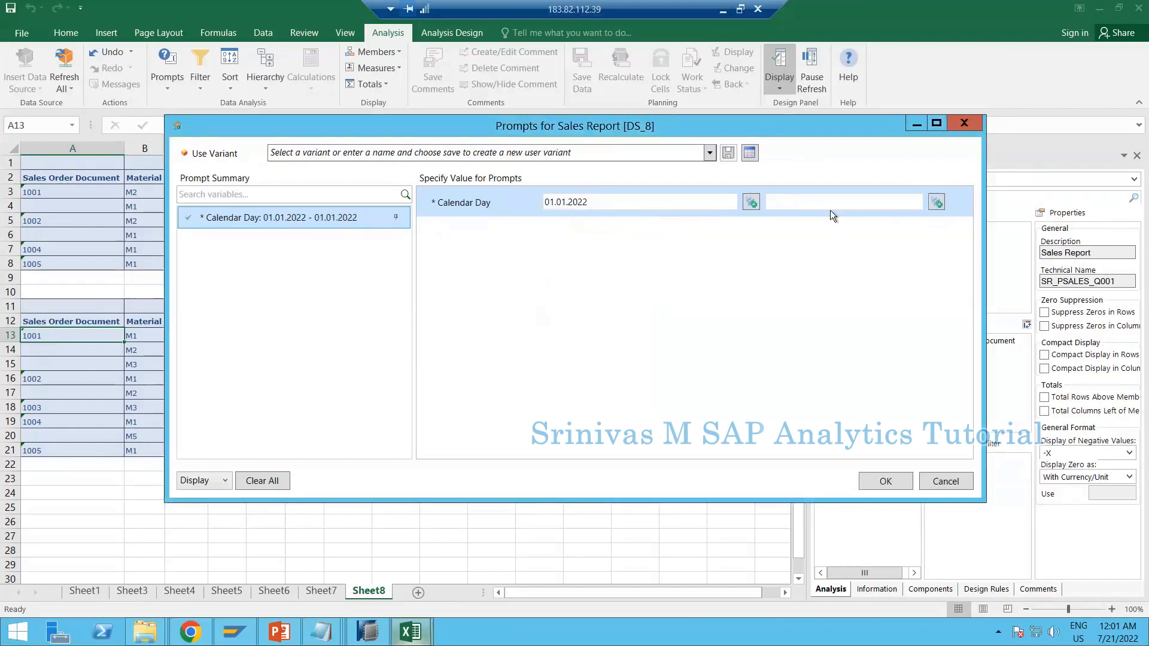
{"action": "left_click", "coordinate": [886, 481]}
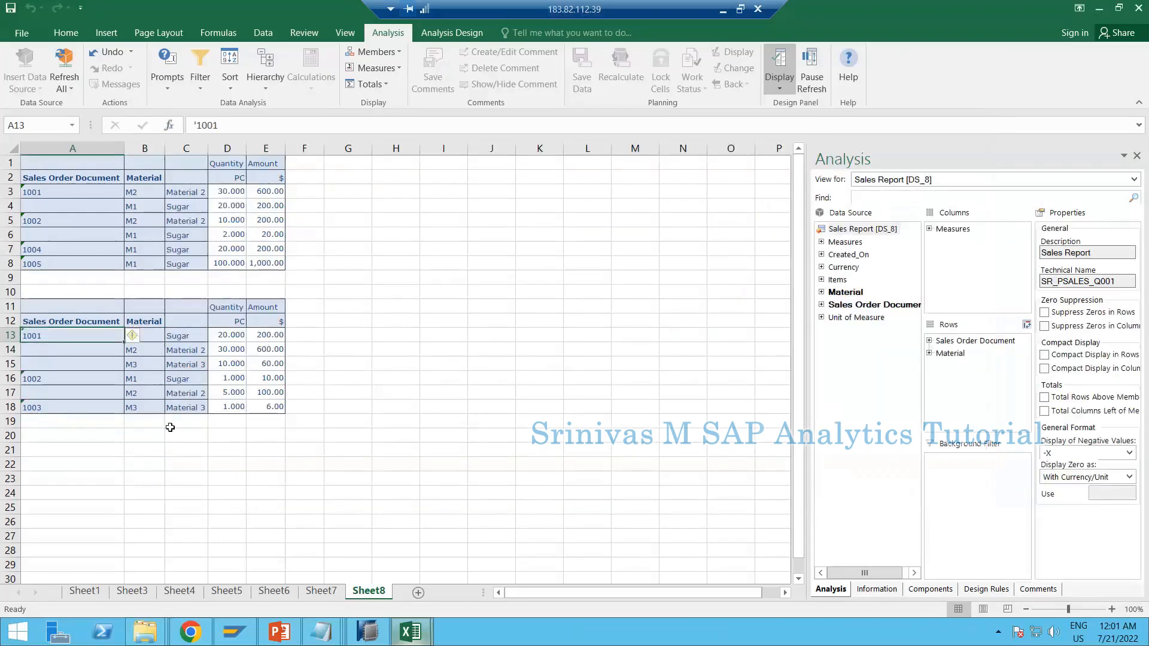
Add Created_On above Sales Order Document in the second report's rows and examine the Calendar Day variable and filter information
{"action": "left_click_drag", "start_coordinate": [849, 254], "coordinate": [945, 339]}
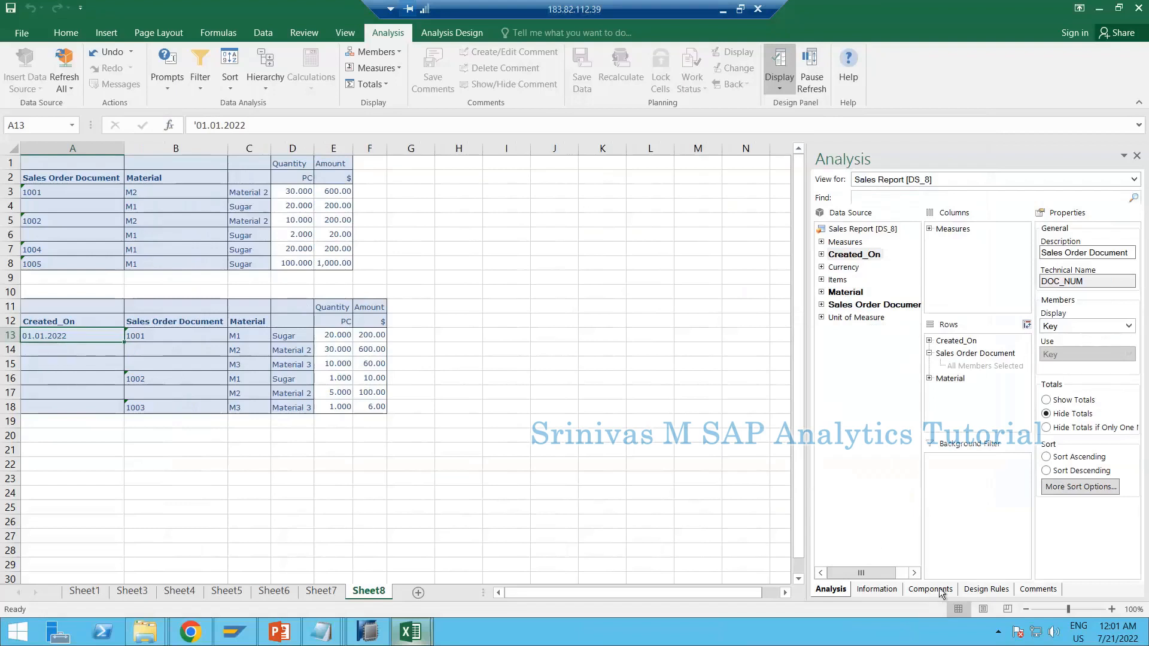
{"action": "left_click", "coordinate": [876, 589]}
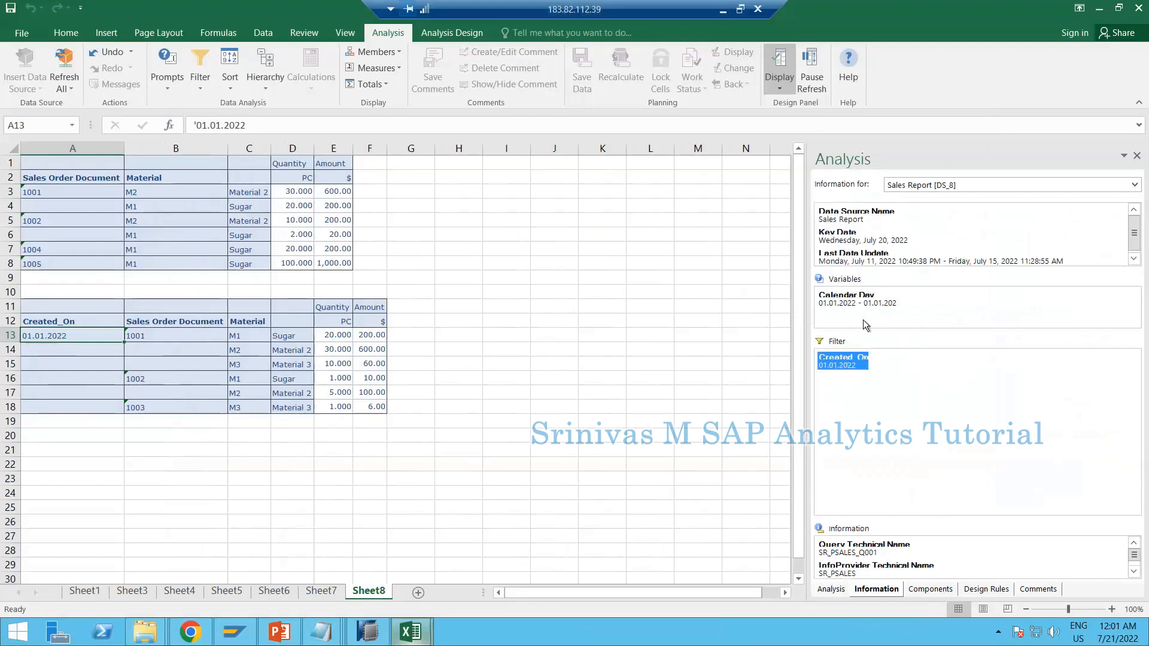
{"action": "left_click", "coordinate": [839, 306]}
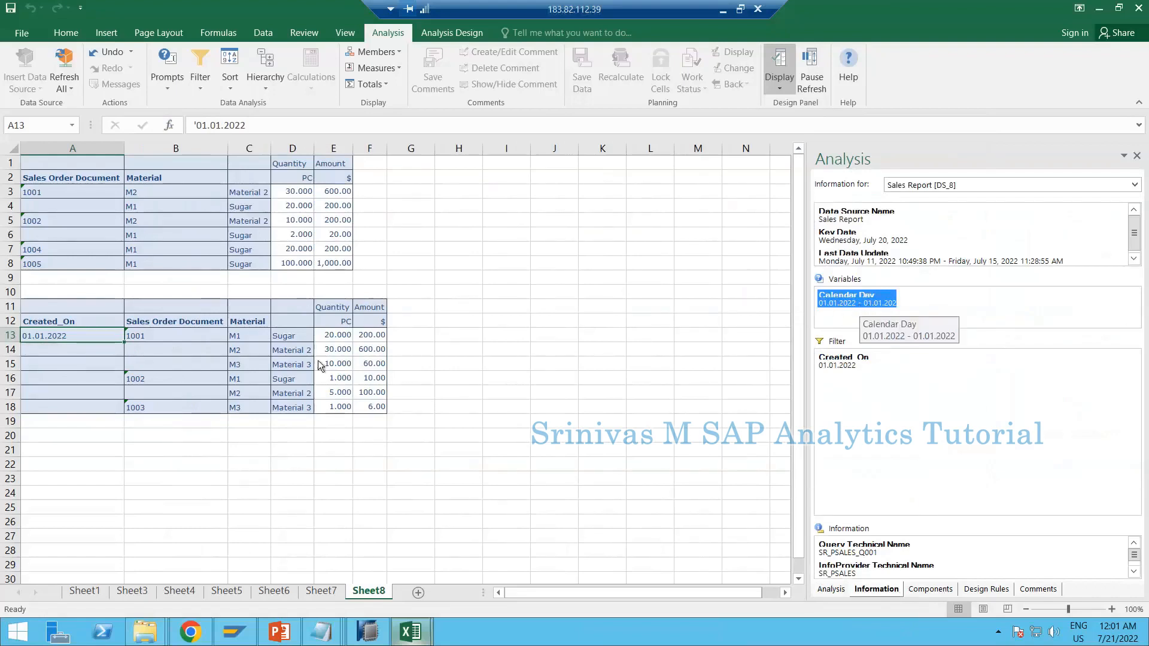
{"action": "left_click_drag", "start_coordinate": [43, 333], "coordinate": [84, 391]}
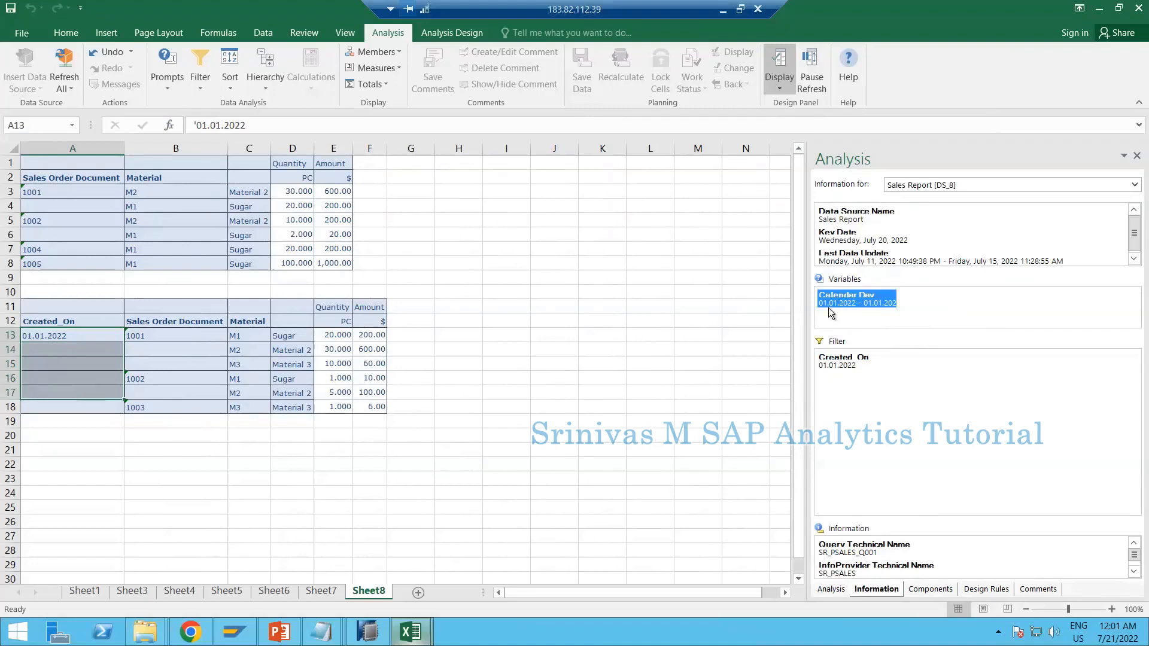
Glance at the new variable in SAP HANA Studio, return to Excel, and examine the Calendar Day interval in the data source prompts
{"action": "mouse_move", "coordinate": [363, 633]}
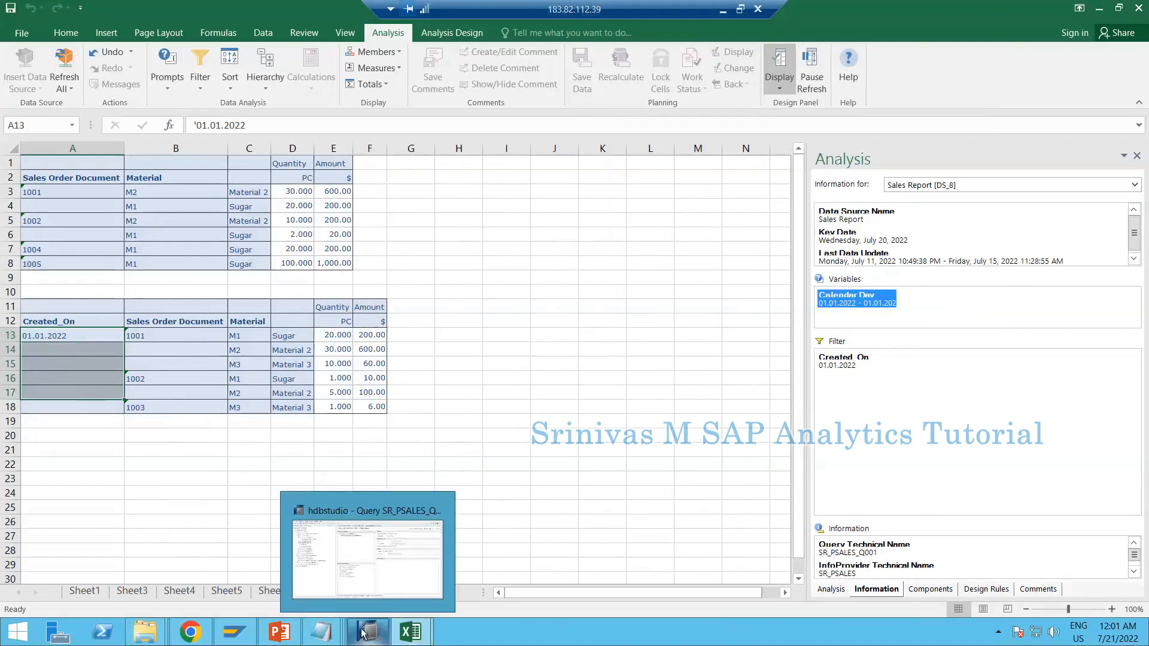
{"action": "left_click", "coordinate": [364, 633]}
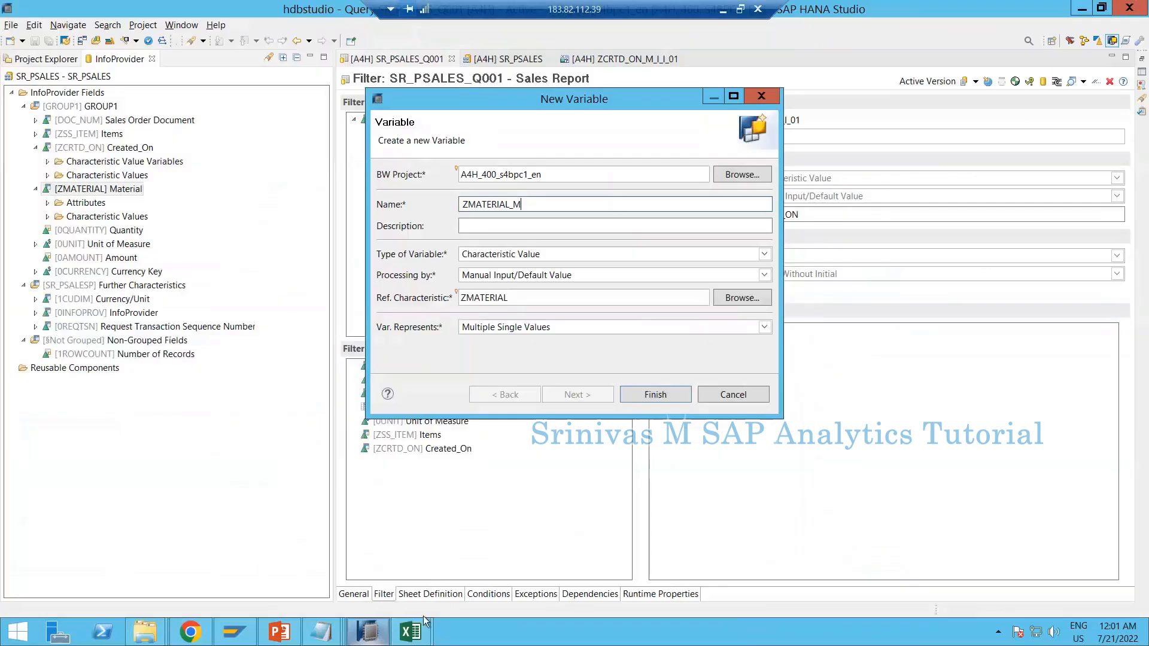
{"action": "mouse_move", "coordinate": [418, 625]}
{"action": "left_click", "coordinate": [399, 577]}
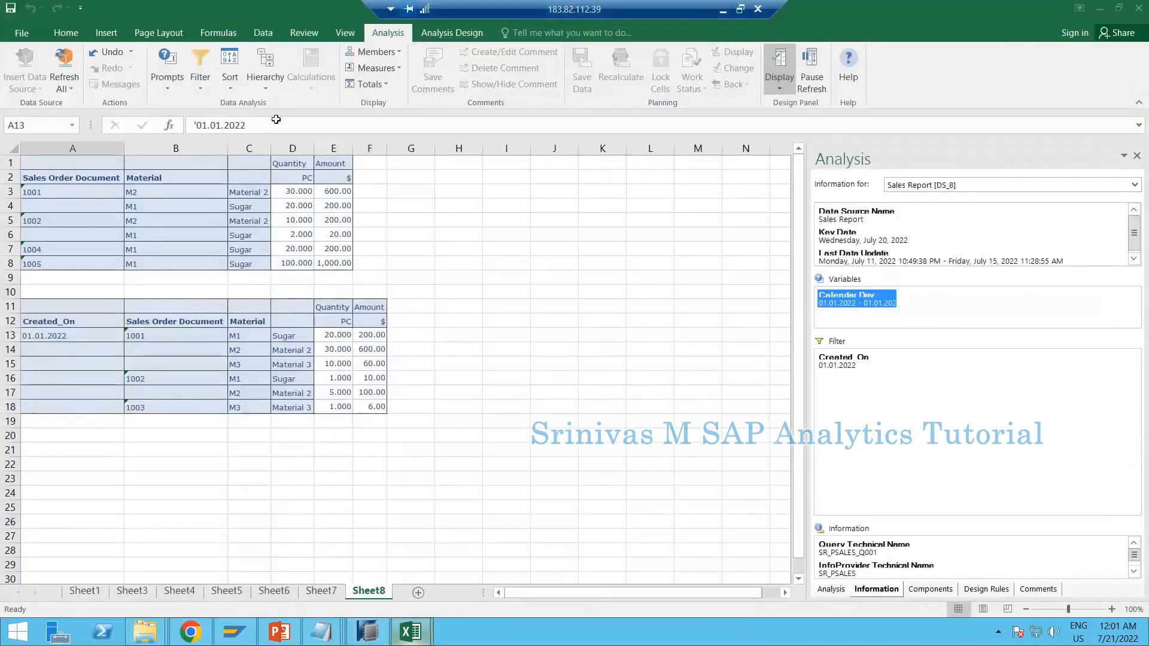
{"action": "left_click", "coordinate": [167, 80]}
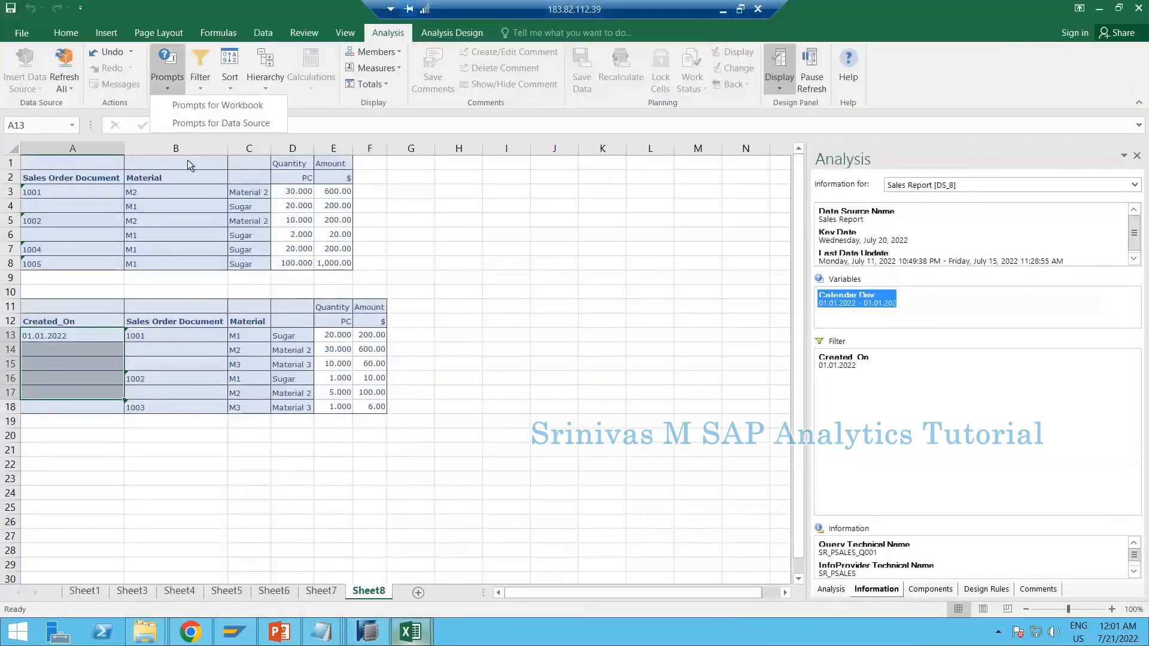
{"action": "left_click", "coordinate": [202, 123]}
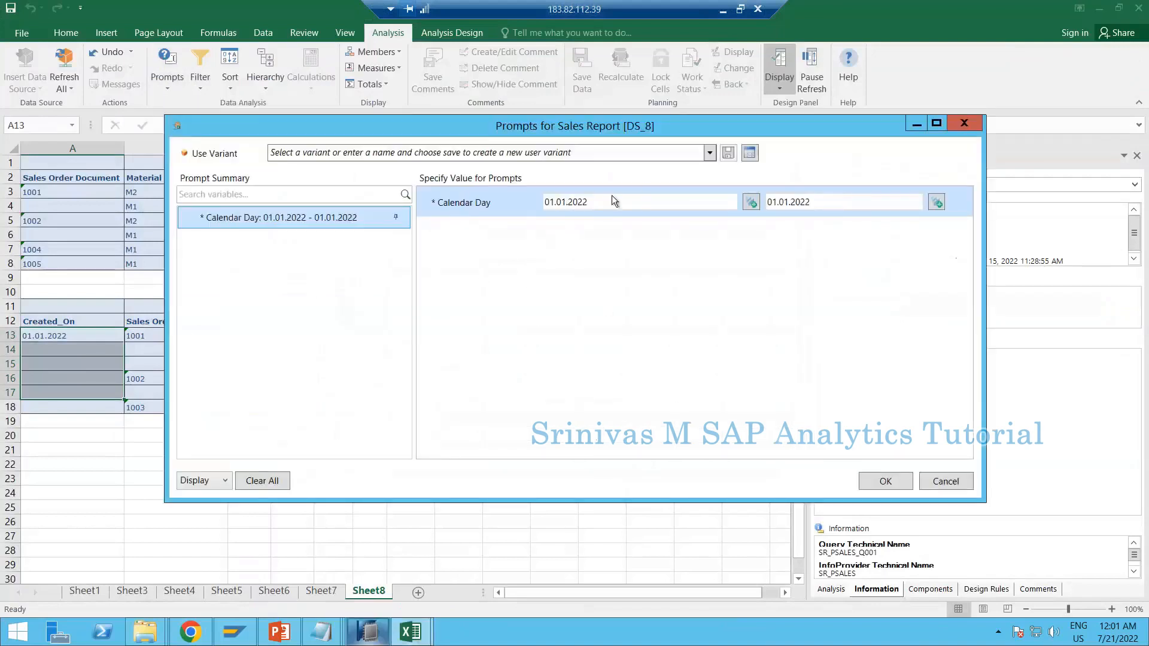
{"action": "left_click", "coordinate": [594, 200]}
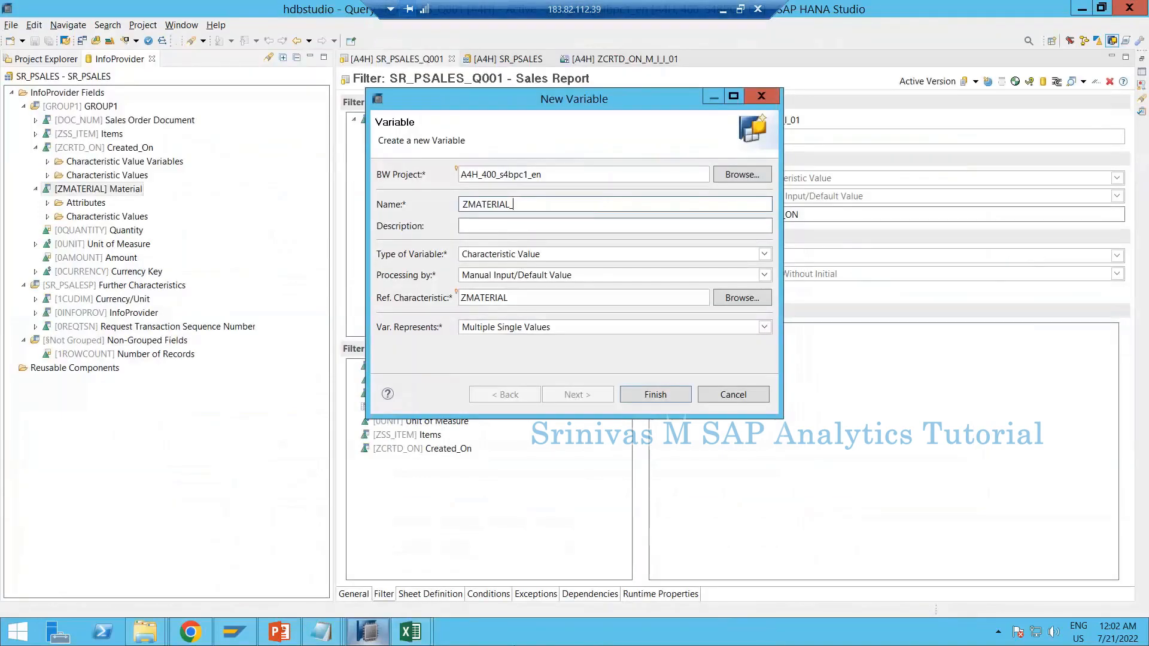
Open a new Notepad file from SAP HANA Studio and write the naming code "Optional/Mandatory - O/M"
{"action": "mouse_move", "coordinate": [323, 631]}
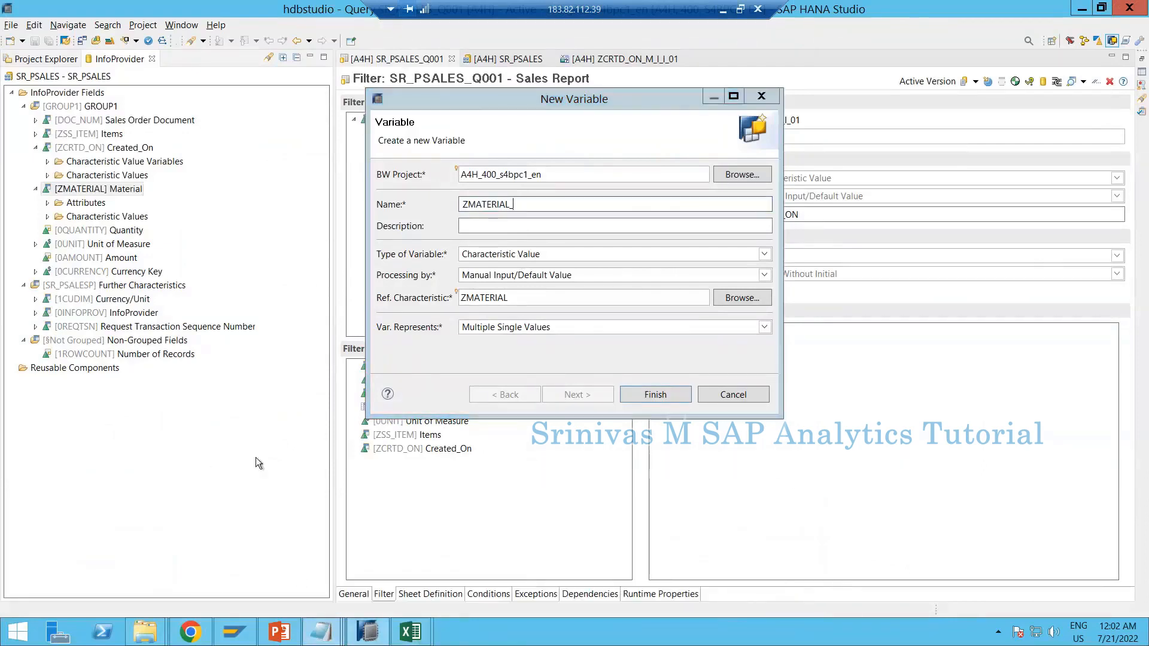
{"action": "key", "text": "super+r"}
{"action": "type", "text": "notepad"}
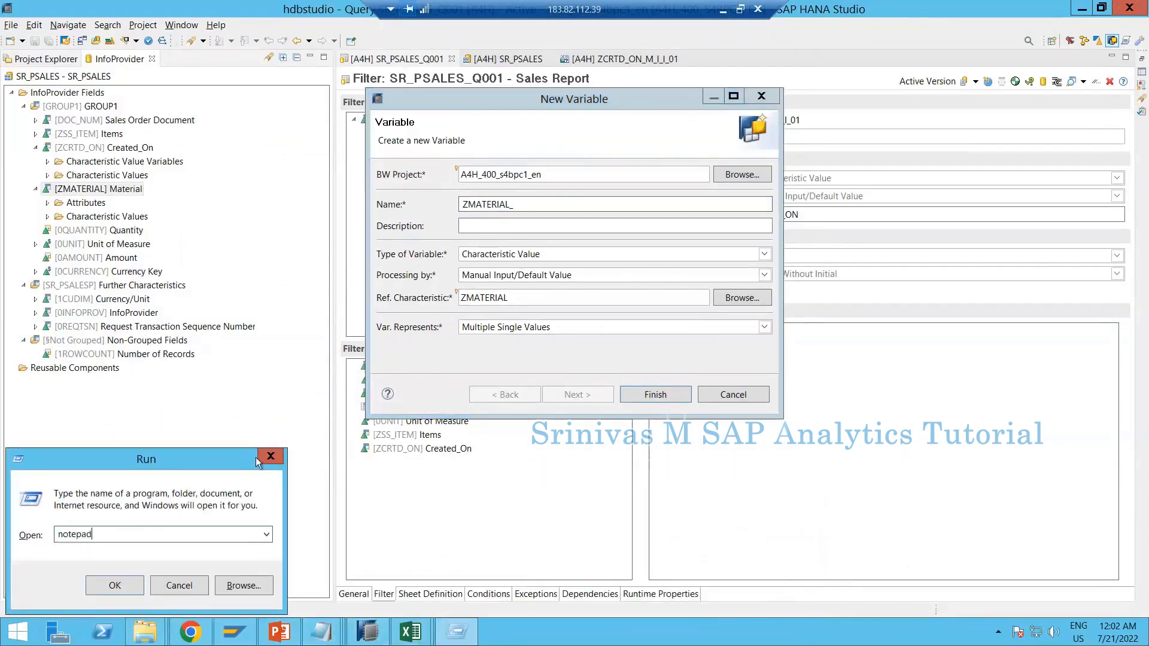
{"action": "key", "text": "Return"}
{"action": "key", "text": "Return"}
{"action": "key", "text": "Return"}
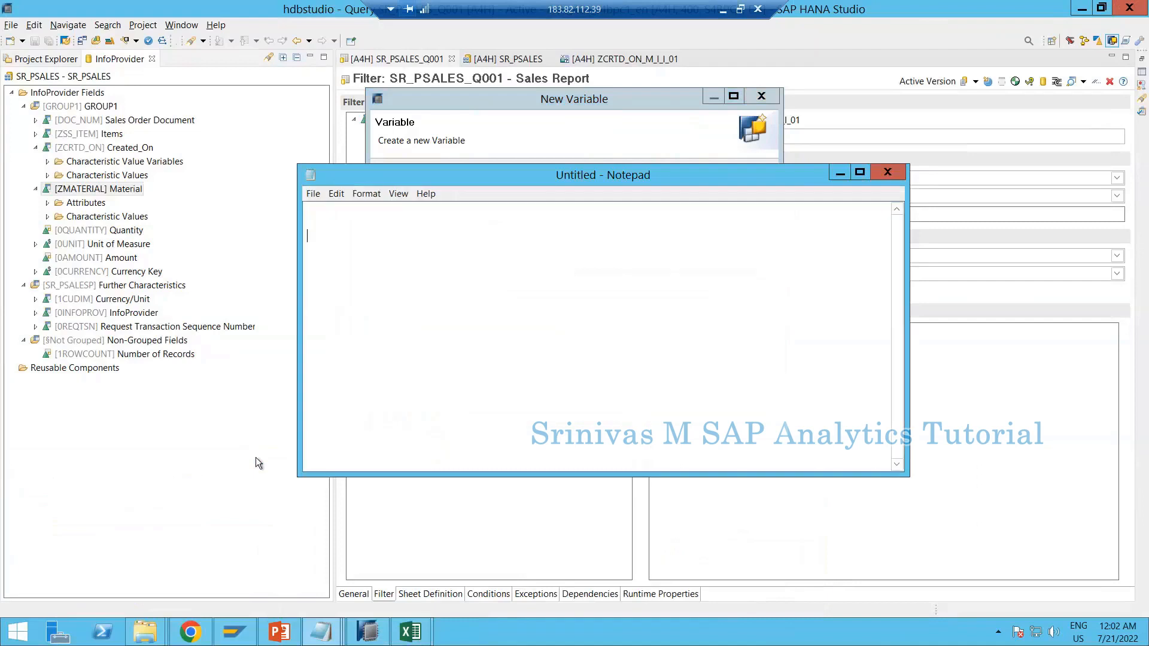
{"action": "type", "text": "Optional/Mandatory - O"}
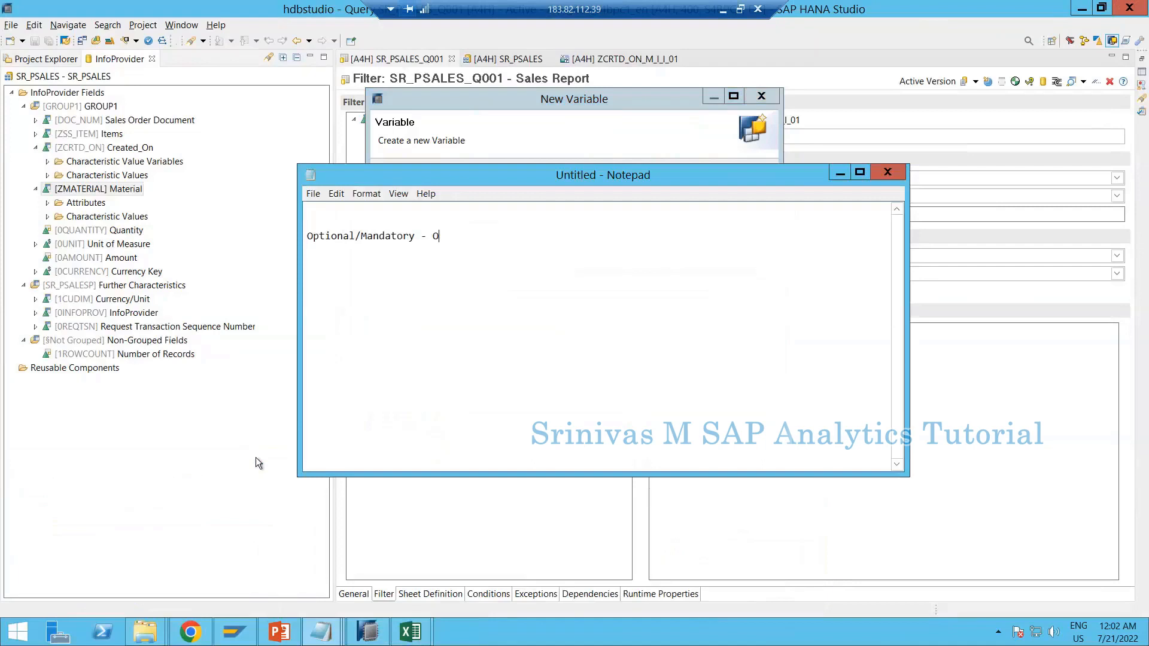
{"action": "type", "text": "/M"}
Return to SAP HANA Studio, extend the new variable's name to ZMATERIAL_O_, and review the value representation options
{"action": "left_click", "coordinate": [438, 507]}
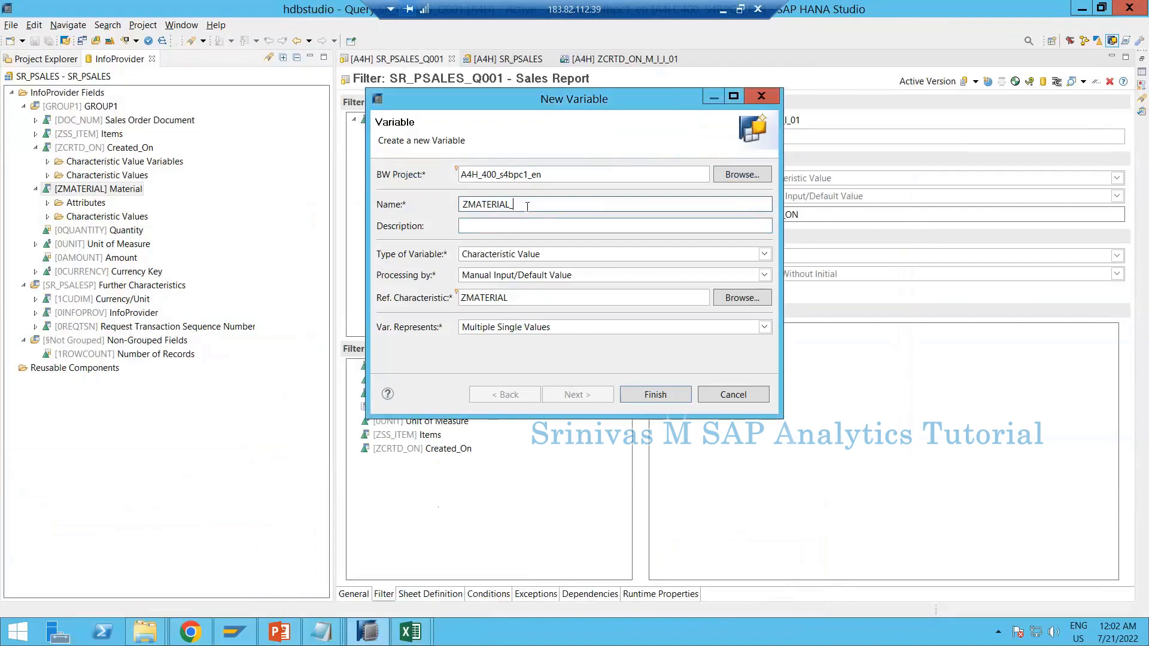
{"action": "type", "text": "O_"}
{"action": "left_click", "coordinate": [509, 327]}
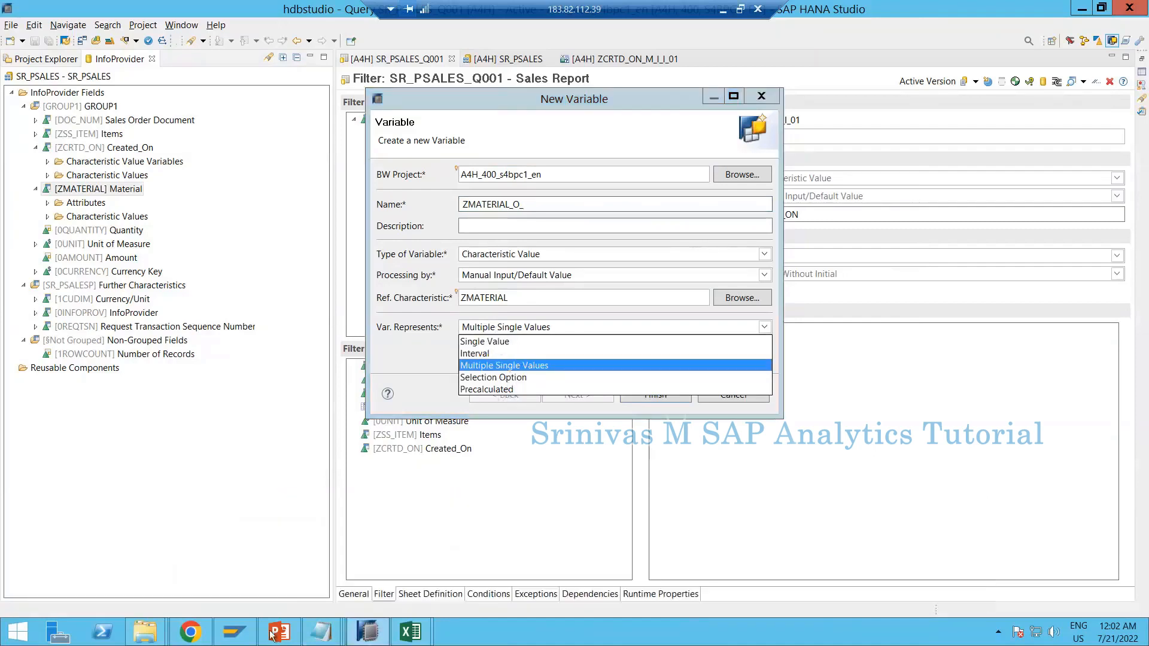
Return to the Notepad naming note, move it aside, and add the lines "Single - S" and "Multiple Single Values - M"
{"action": "left_click", "coordinate": [318, 632]}
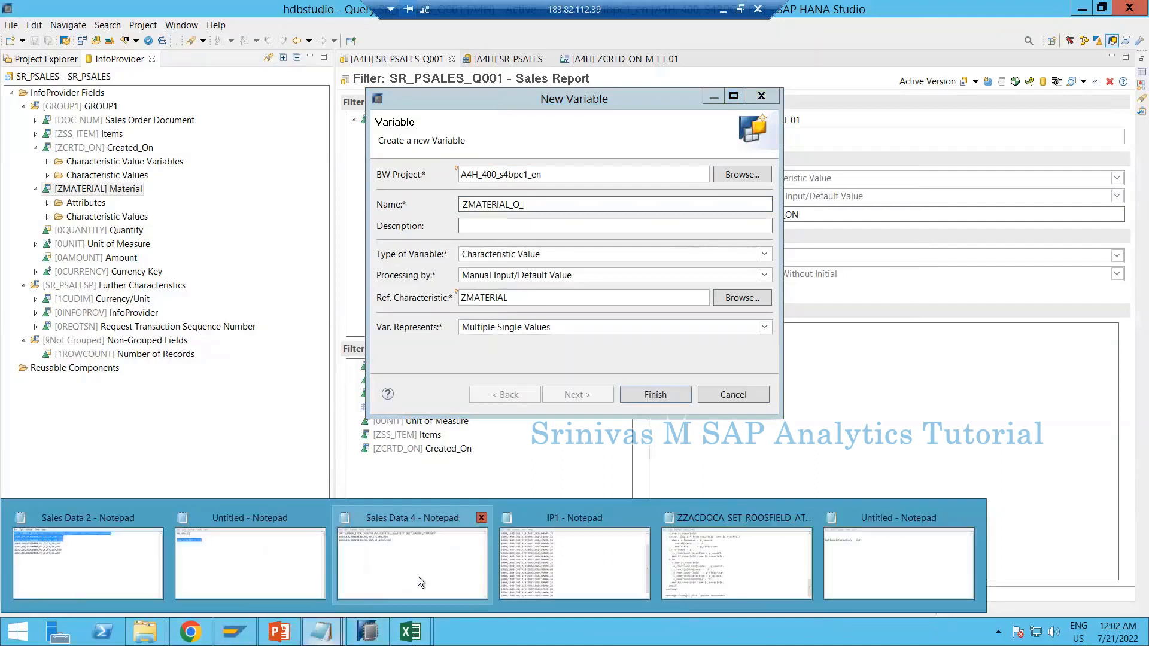
{"action": "left_click", "coordinate": [863, 565]}
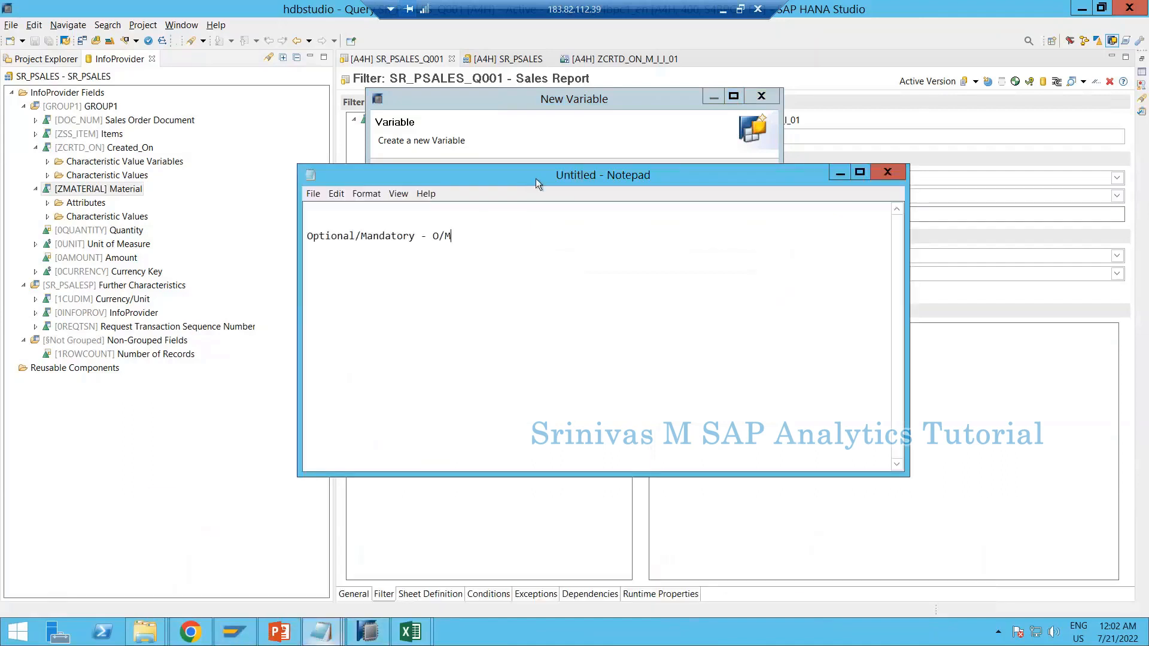
{"action": "left_click_drag", "start_coordinate": [536, 178], "coordinate": [811, 196]}
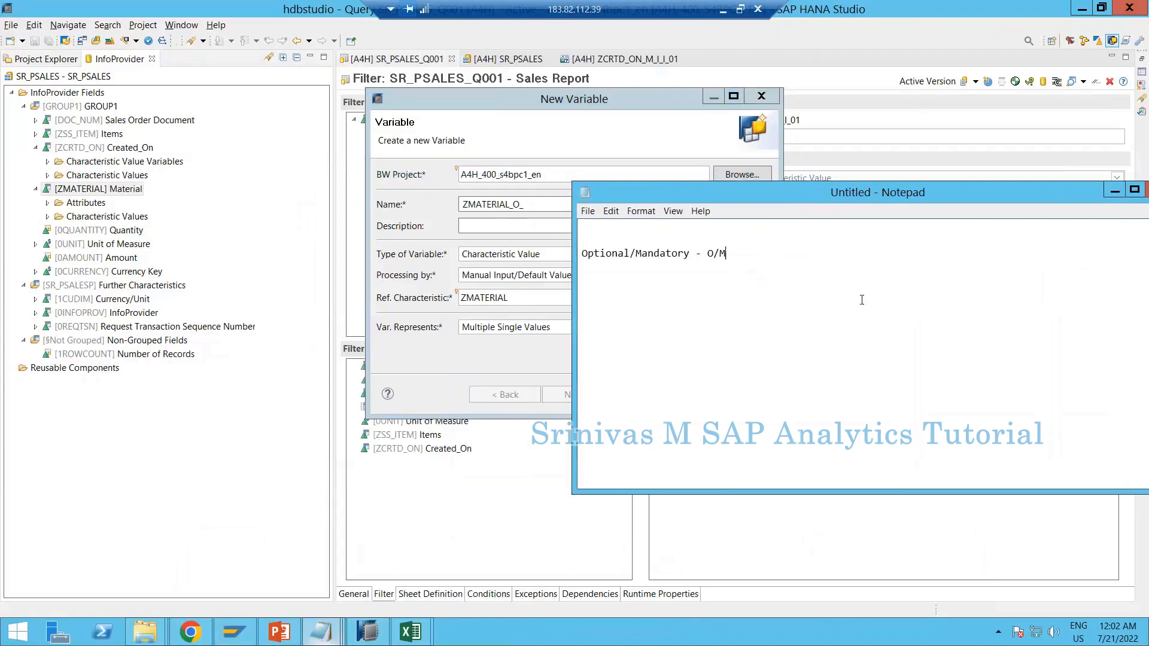
{"action": "key", "text": "Return"}
{"action": "type", "text": "Single"}
{"action": "type", "text": " - S "}
{"action": "type", "text": "Multi Pl"}
{"action": "key", "text": "BackSpace"}
{"action": "key", "text": "BackSpace"}
{"action": "key", "text": "BackSpace"}
{"action": "type", "text": "ple Single Value"}
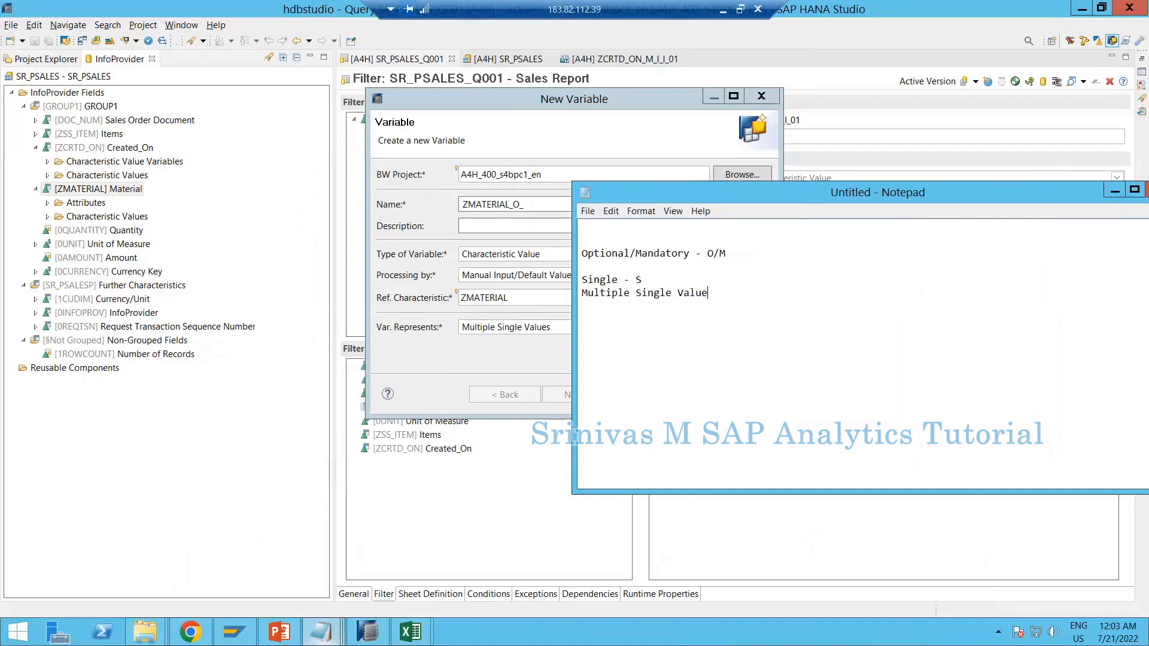
{"action": "type", "text": "s - M"}
Add the lines "Internal - I" and "Selection Optional - O" to the list of naming codes
{"action": "key", "text": "Return"}
{"action": "type", "text": "Internal - "}
{"action": "type", "text": "I "}
{"action": "type", "text": "Selectio"}
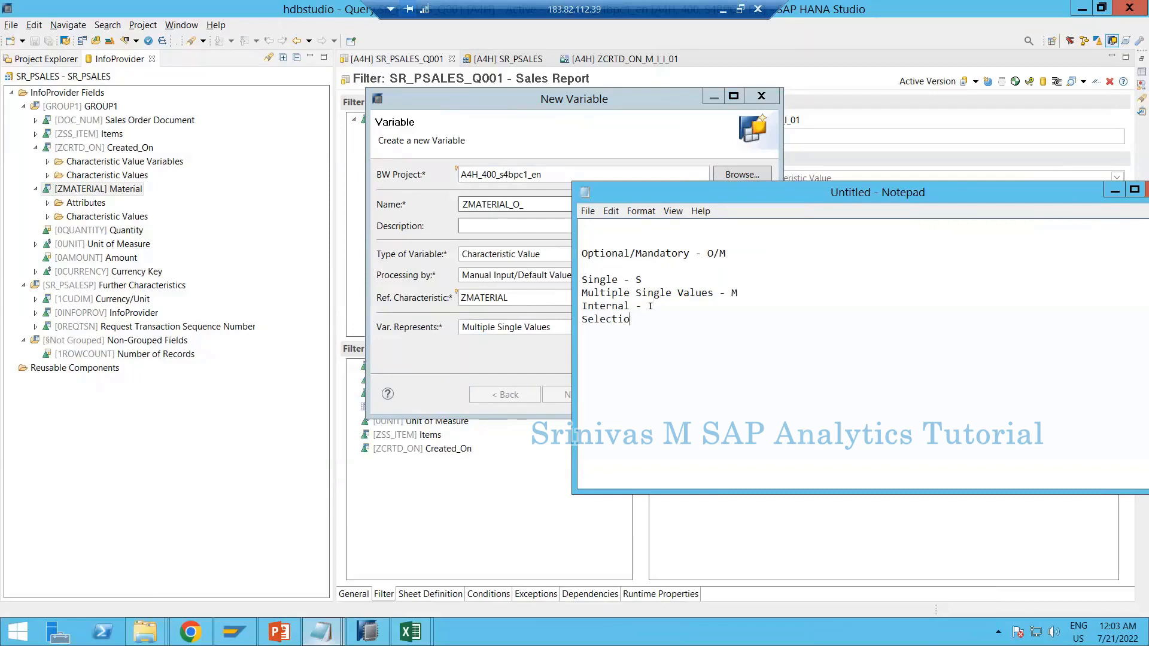
{"action": "type", "text": "n Optional"}
{"action": "type", "text": " - O"}
Start an example variable name on the note's first line with ZMATERIAL_
{"action": "type", "text": "ZMATERIA"}
{"action": "type", "text": "L"}
{"action": "type", "text": "_"}
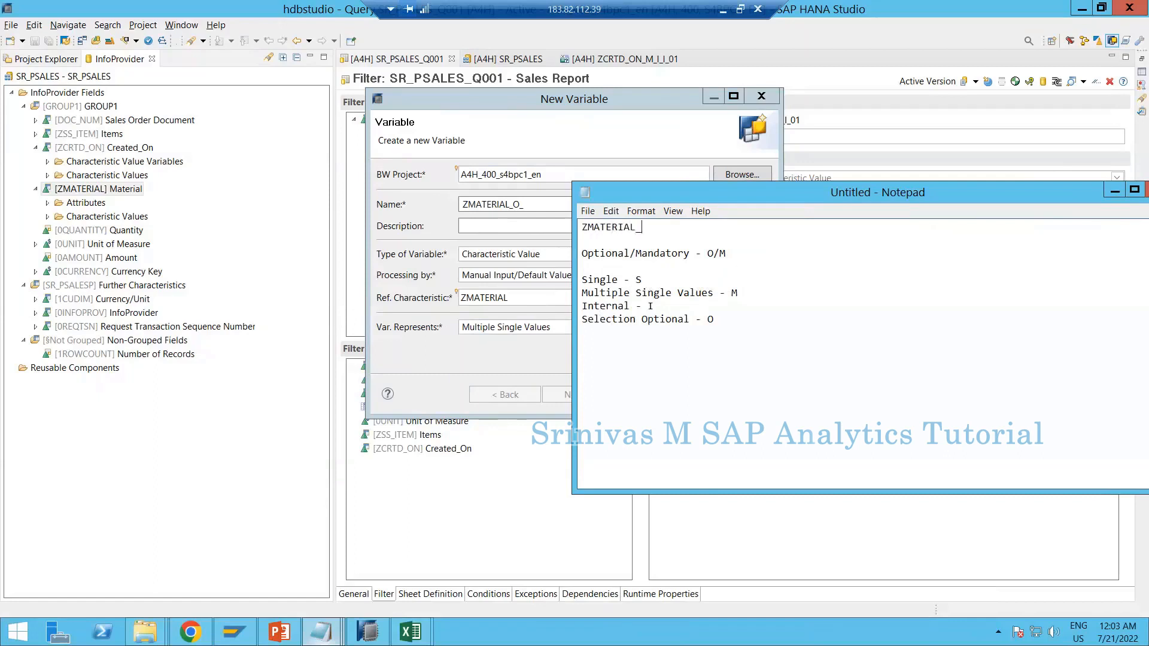
Extend the variable name in the Notepad notes to ZMATERIAL_O_M_ and return to the New Variable dialog
{"action": "type", "text": "O"}
{"action": "key", "text": "BackSpace"}
{"action": "type", "text": "O_M_"}
{"action": "left_click", "coordinate": [411, 268]}
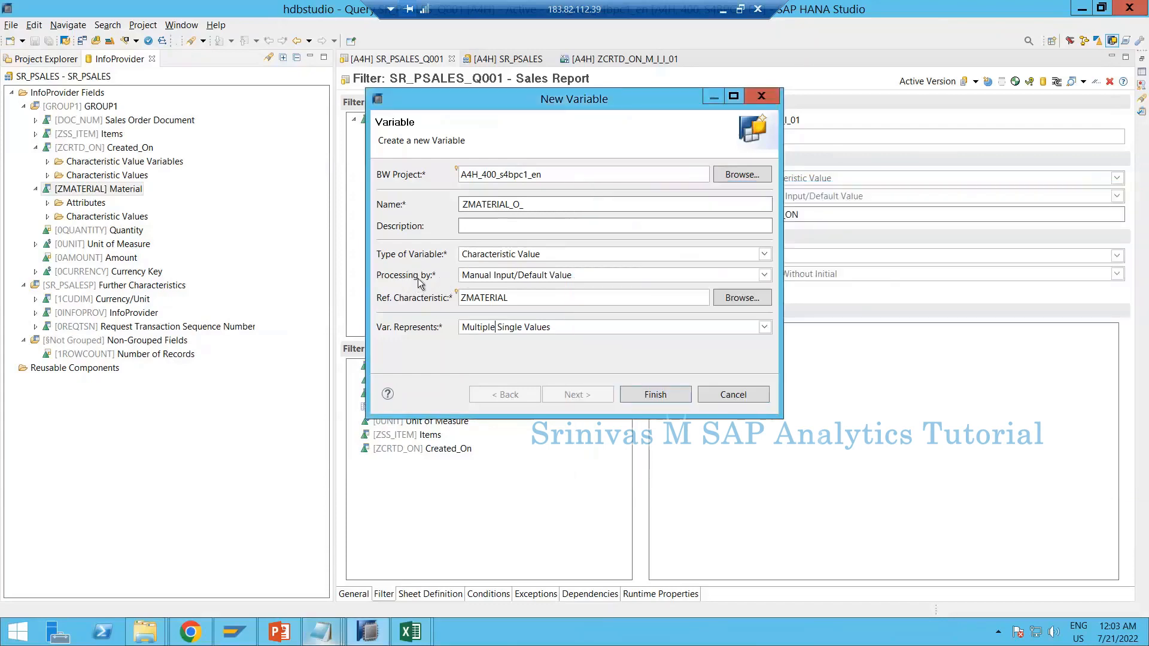
Review the Calendar Day prompt in the Excel sales report, and set the new variable's processing to Manual Input/Default Value
{"action": "left_click", "coordinate": [503, 276]}
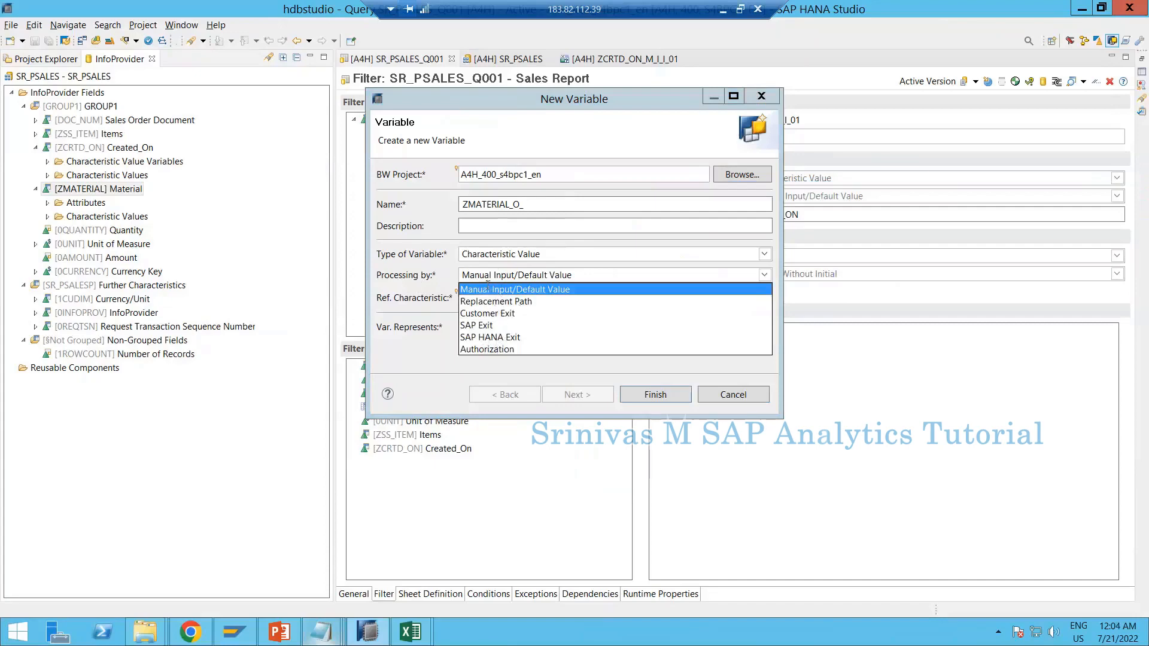
{"action": "left_click", "coordinate": [411, 631]}
{"action": "left_click", "coordinate": [377, 574]}
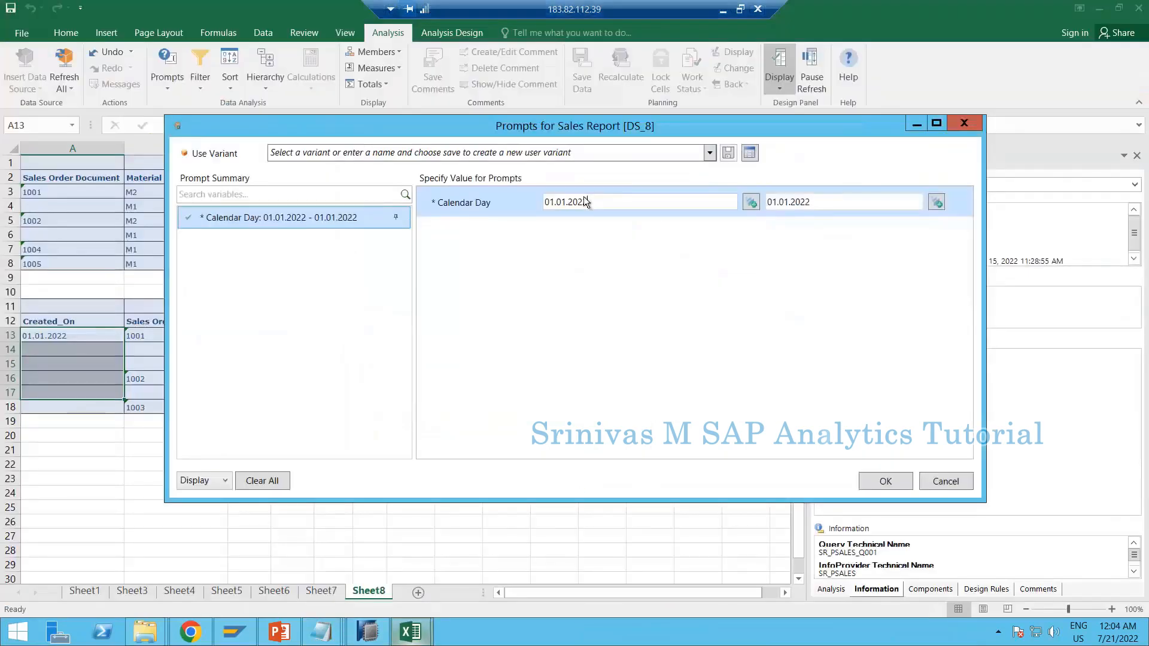
{"action": "left_click_drag", "start_coordinate": [539, 202], "coordinate": [637, 207]}
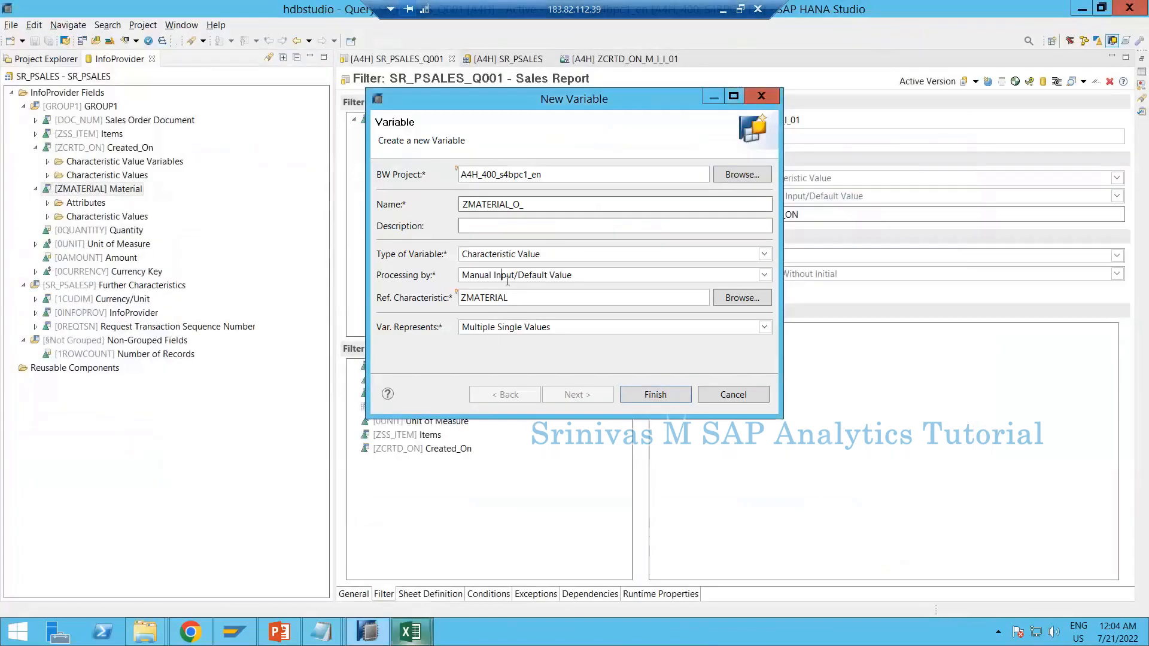
{"action": "left_click", "coordinate": [512, 275]}
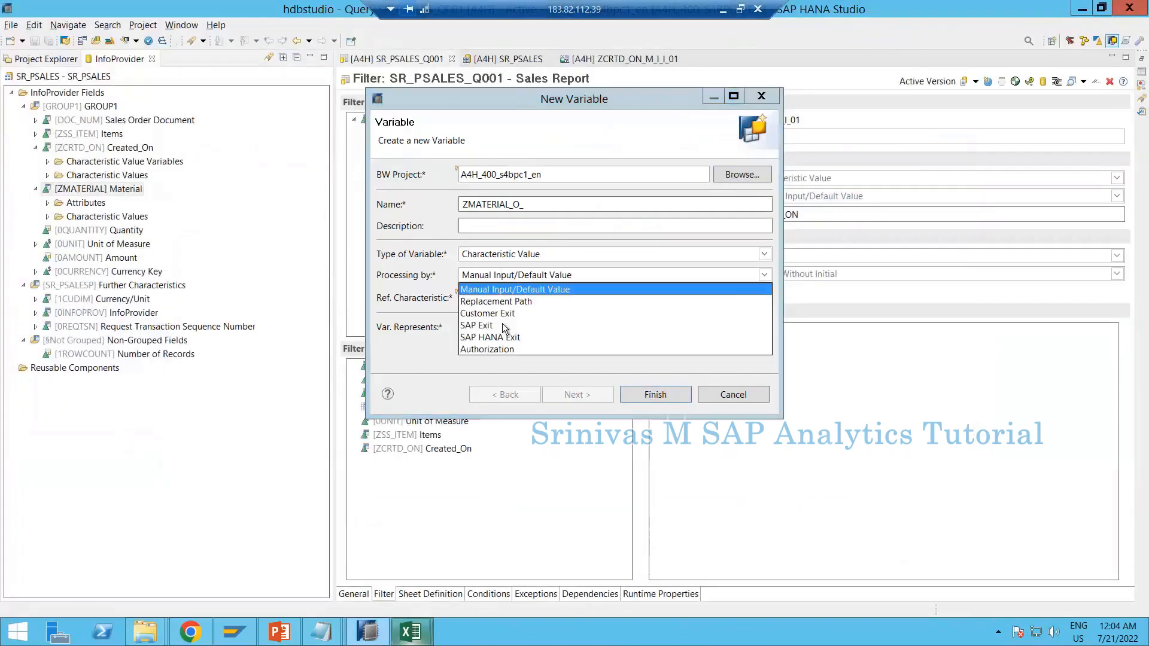
{"action": "left_click", "coordinate": [496, 290]}
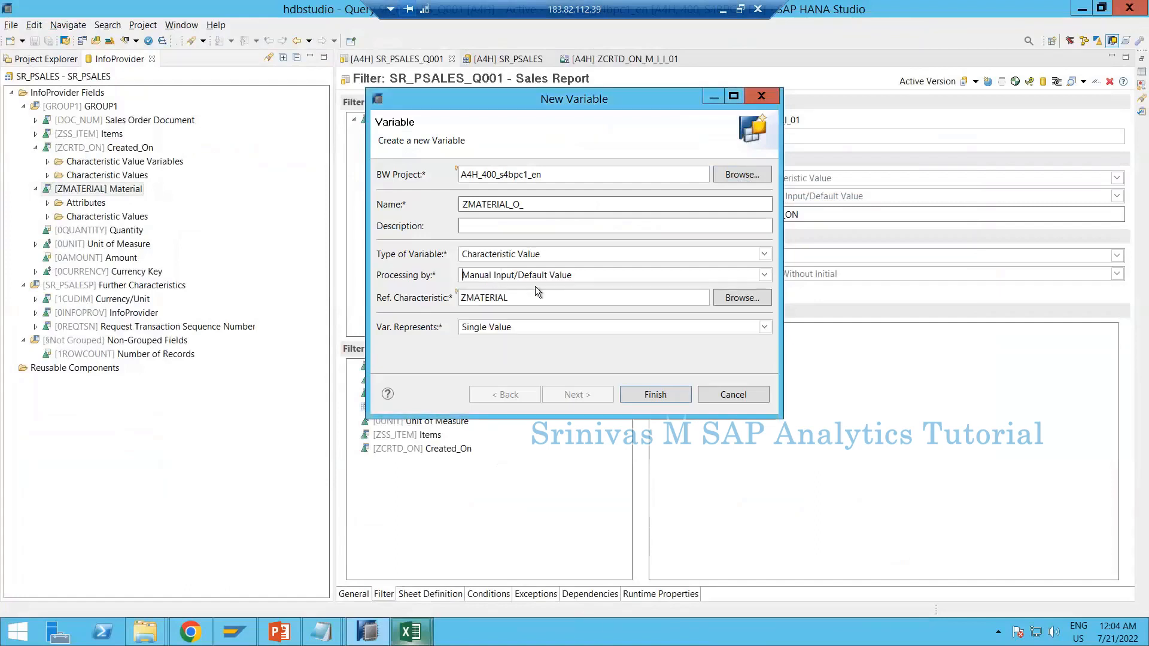
Switch to the untitled Notepad naming notes and add the processing code line "Manual Input - I"
{"action": "left_click", "coordinate": [321, 631]}
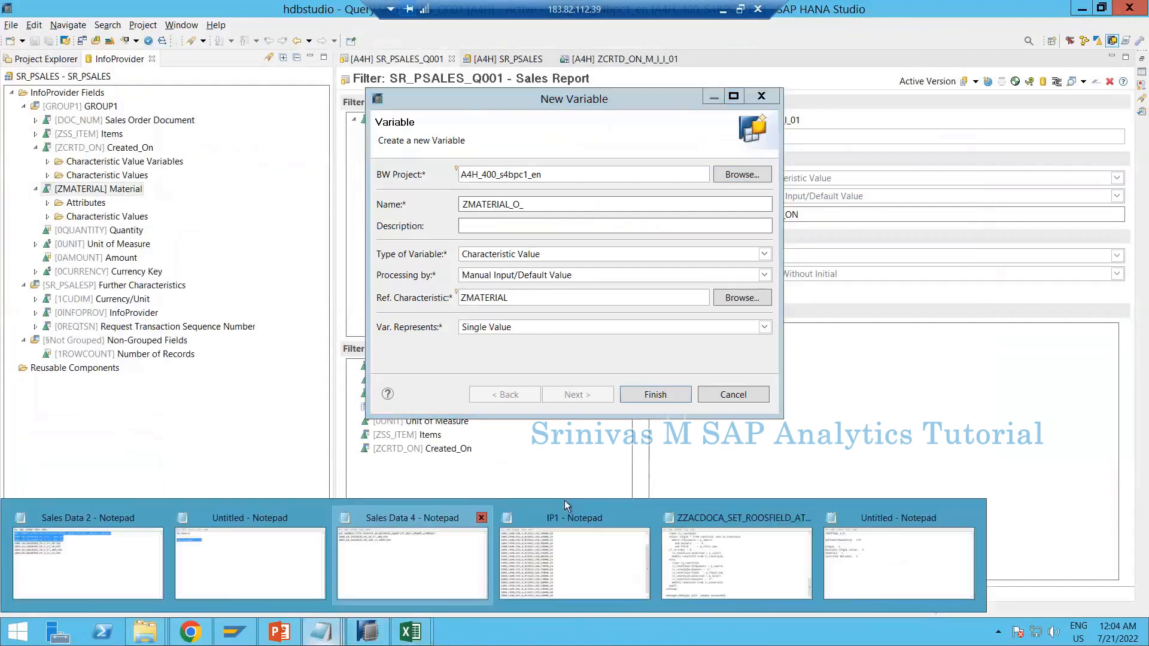
{"action": "left_click", "coordinate": [853, 560]}
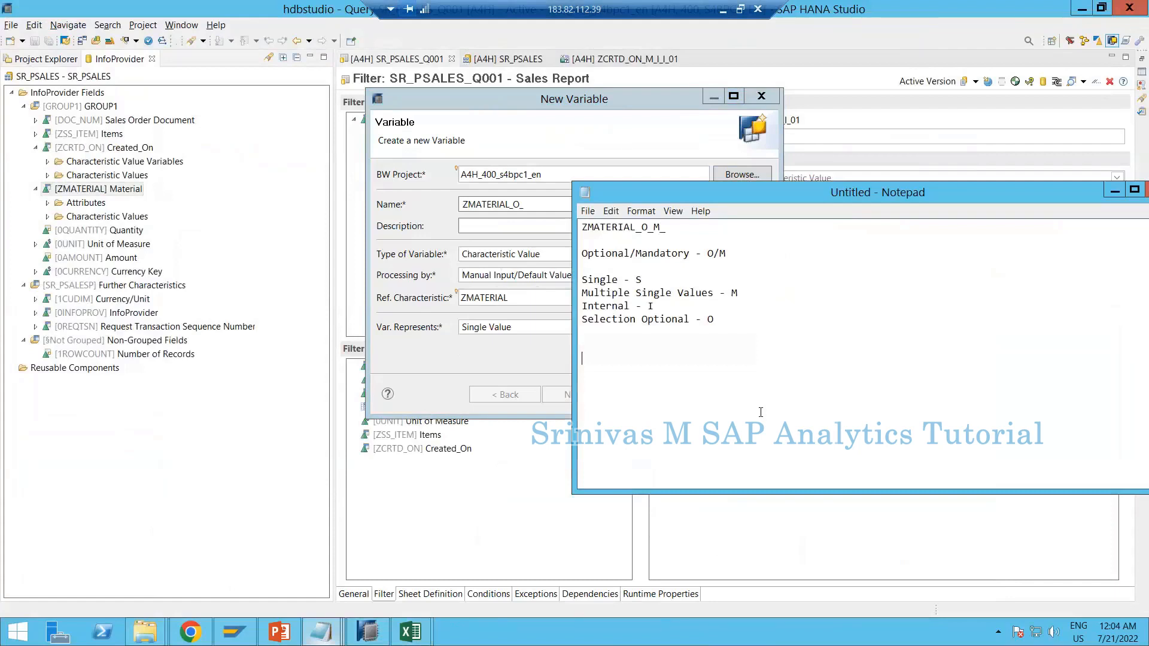
{"action": "type", "text": "mANU"}
{"action": "key", "text": "BackSpace"}
{"action": "key", "text": "BackSpace"}
{"action": "key", "text": "BackSpace"}
{"action": "key", "text": "BackSpace"}
{"action": "key", "text": "BackSpace"}
{"action": "type", "text": "M"}
{"action": "type", "text": "anual Input"}
{"action": "type", "text": " - "}
{"action": "type", "text": "I"}
Add the code lines "Customer Exit - C", "Replace Path - R" and "Authroization - A" to the notes
{"action": "type", "text": "Customer Exi"}
{"action": "type", "text": "t "}
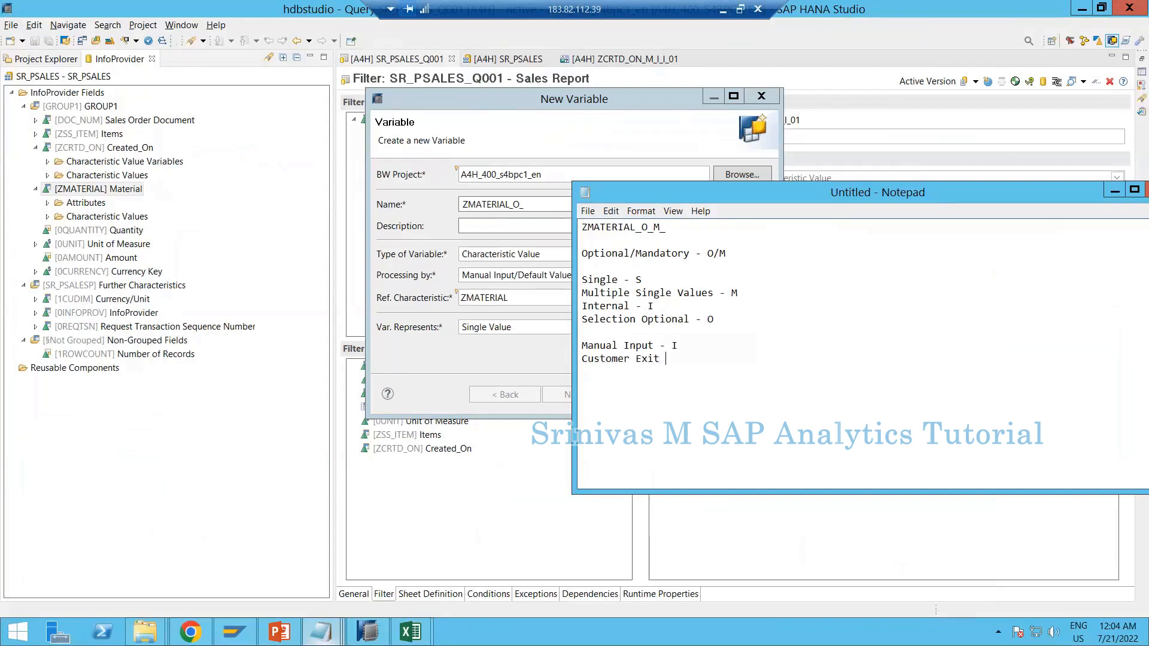
{"action": "type", "text": "- C"}
{"action": "type", "text": "Replace Pat"}
{"action": "type", "text": "h - R"}
{"action": "type", "text": "Authroiz"}
{"action": "type", "text": "ation "}
{"action": "type", "text": "- "}
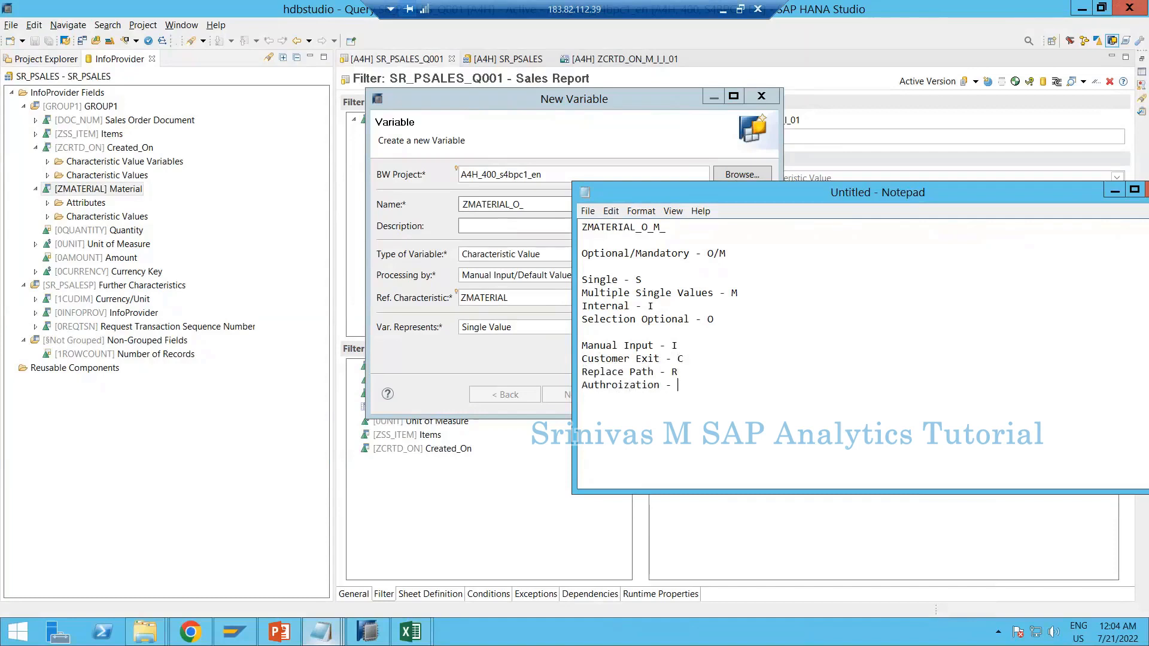
{"action": "type", "text": "A"}
Complete the noted variable name as ZMATERIAL_O_M_I_01 and move the Notepad window clear of the New Variable fields
{"action": "type", "text": "I_01"}
{"action": "left_click_drag", "start_coordinate": [641, 229], "coordinate": [673, 230]}
{"action": "left_click_drag", "start_coordinate": [694, 192], "coordinate": [603, 386]}
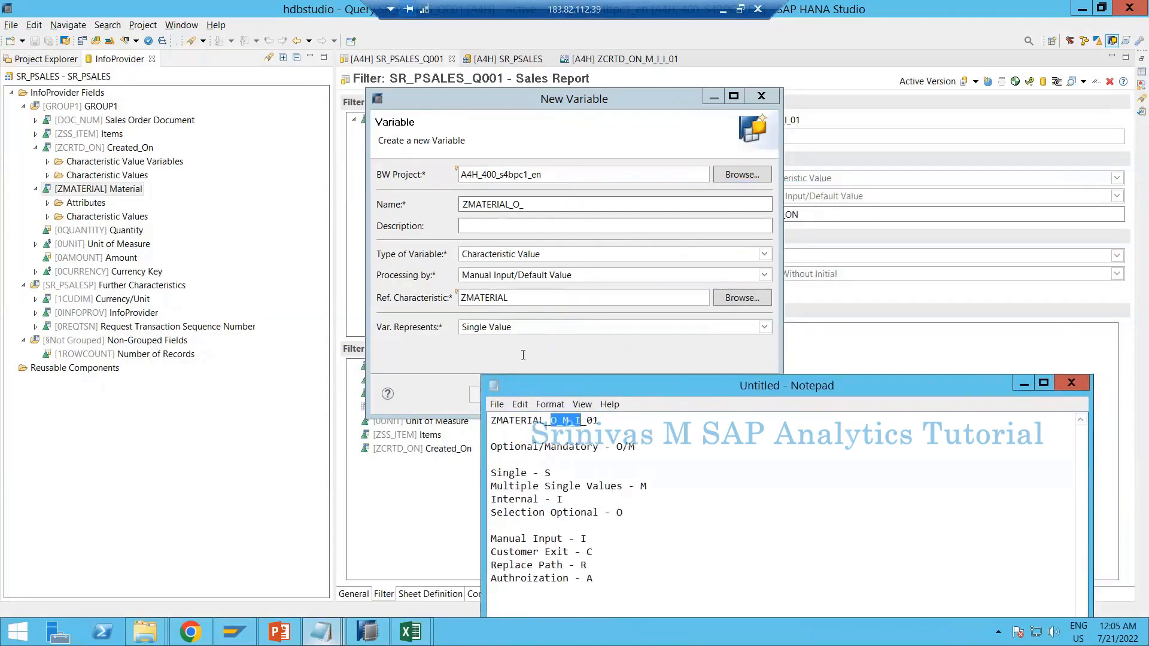
Return to the New Variable dialog and make the variable represent Multiple Single Values
{"action": "left_click", "coordinate": [418, 357]}
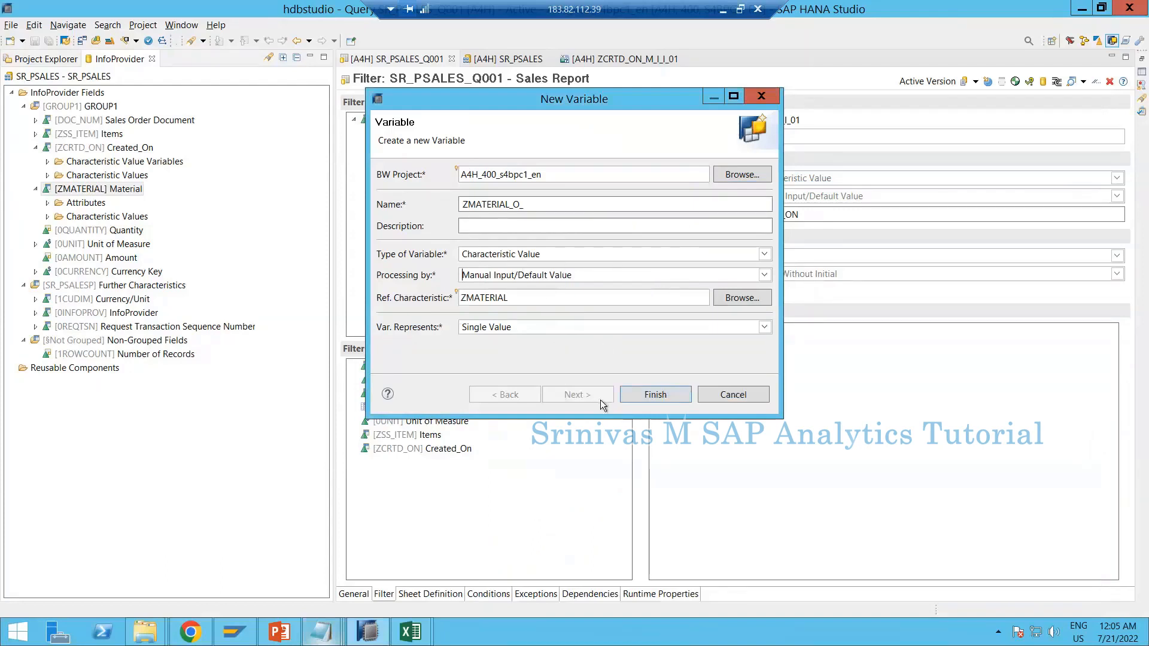
{"action": "key", "text": "alt+Tab"}
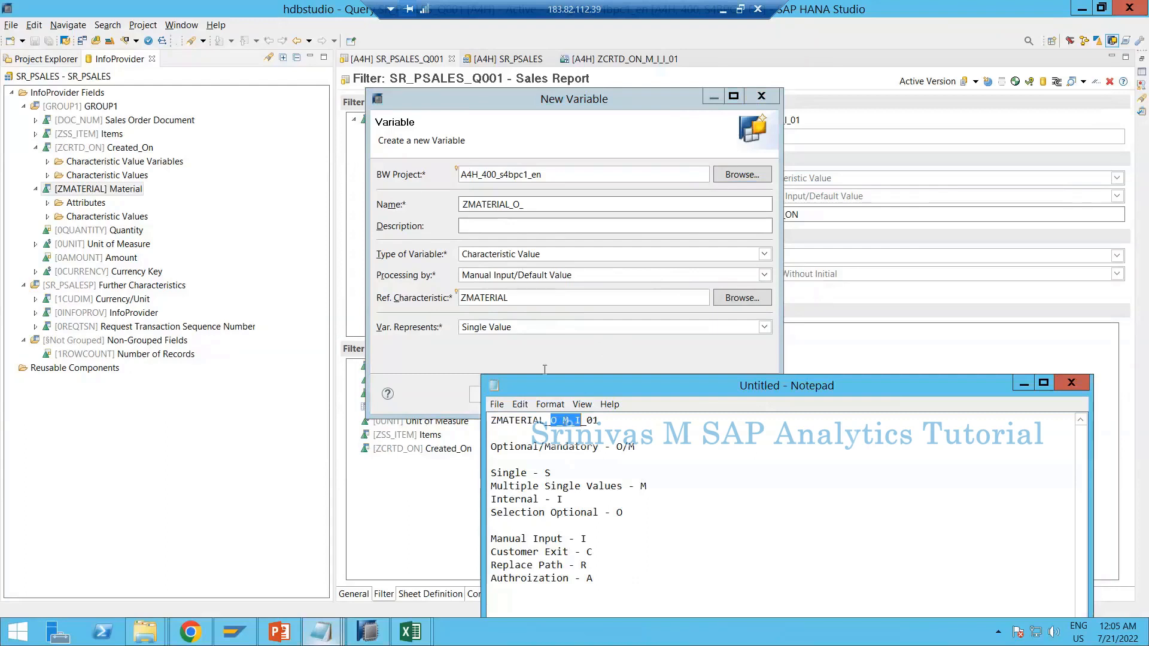
{"action": "left_click", "coordinate": [490, 326]}
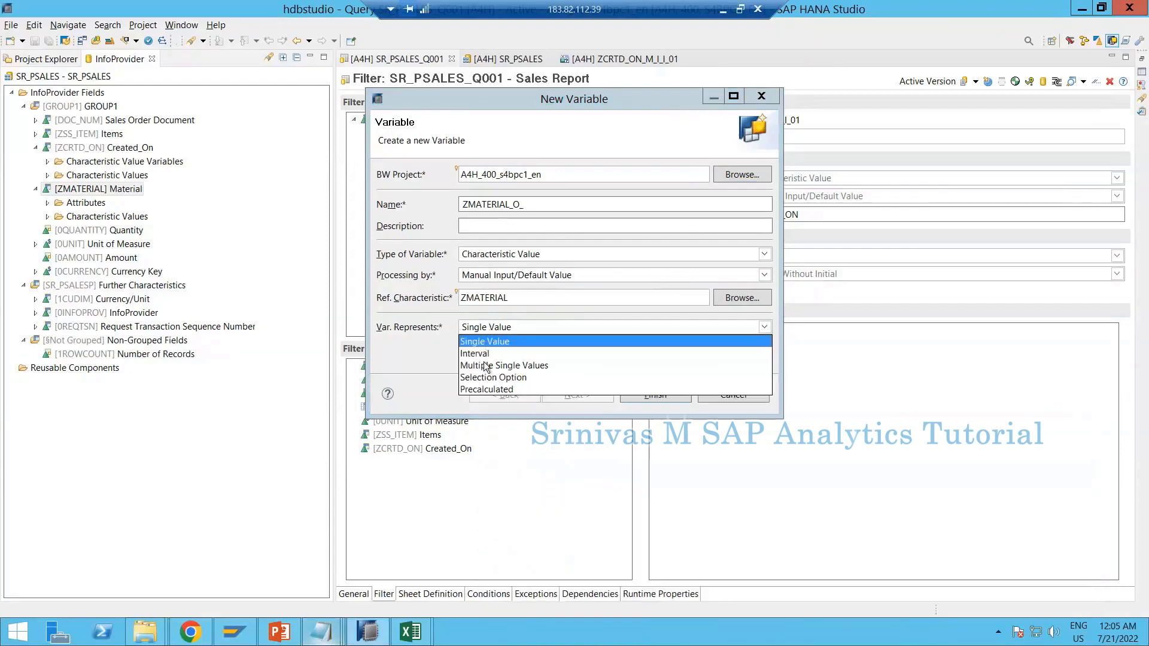
{"action": "left_click", "coordinate": [486, 365]}
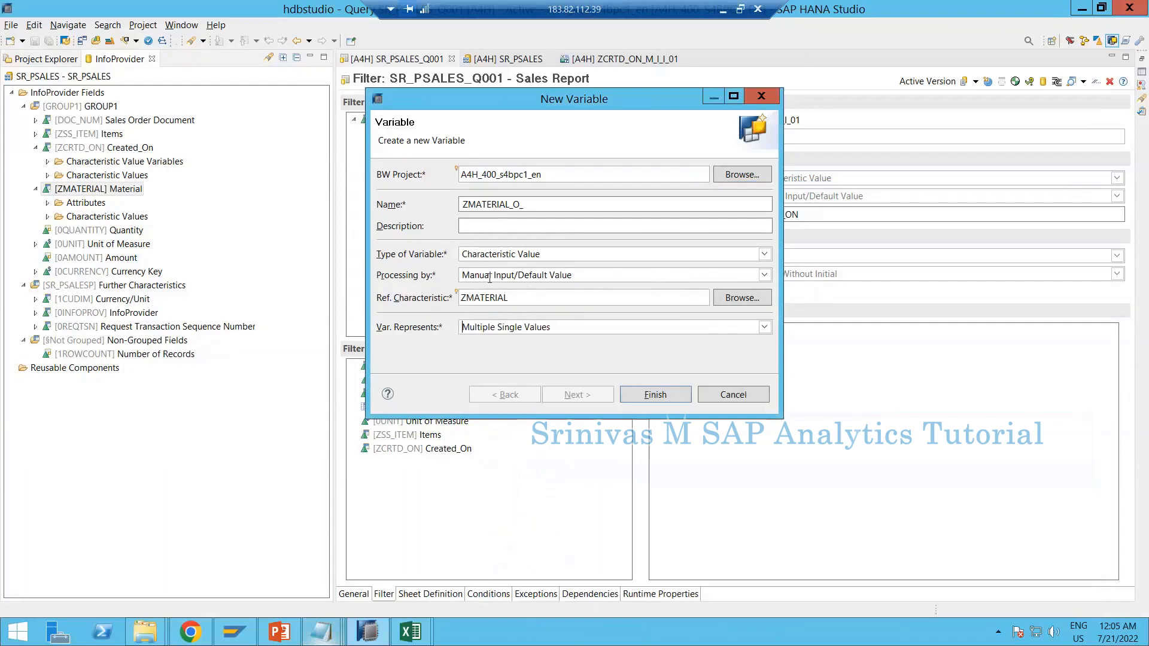
Complete the new variable's name as ZMATERIAL_O_M_I_01
{"action": "left_click", "coordinate": [540, 206]}
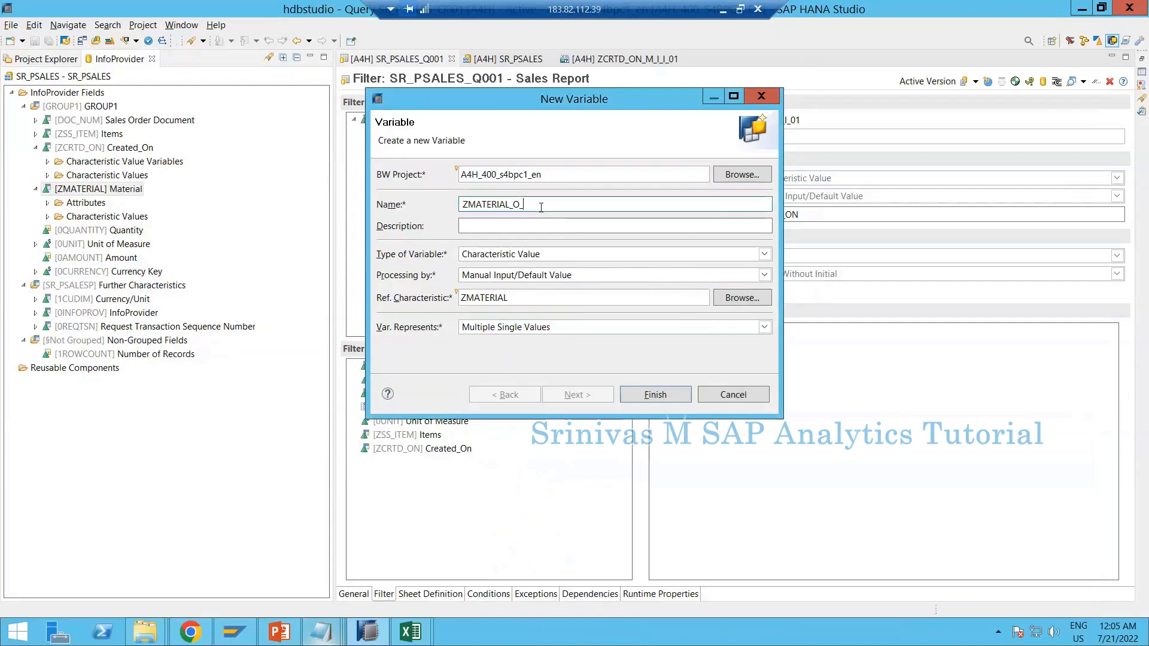
{"action": "type", "text": "M_I_01"}
{"action": "left_click_drag", "start_coordinate": [540, 204], "coordinate": [553, 204]}
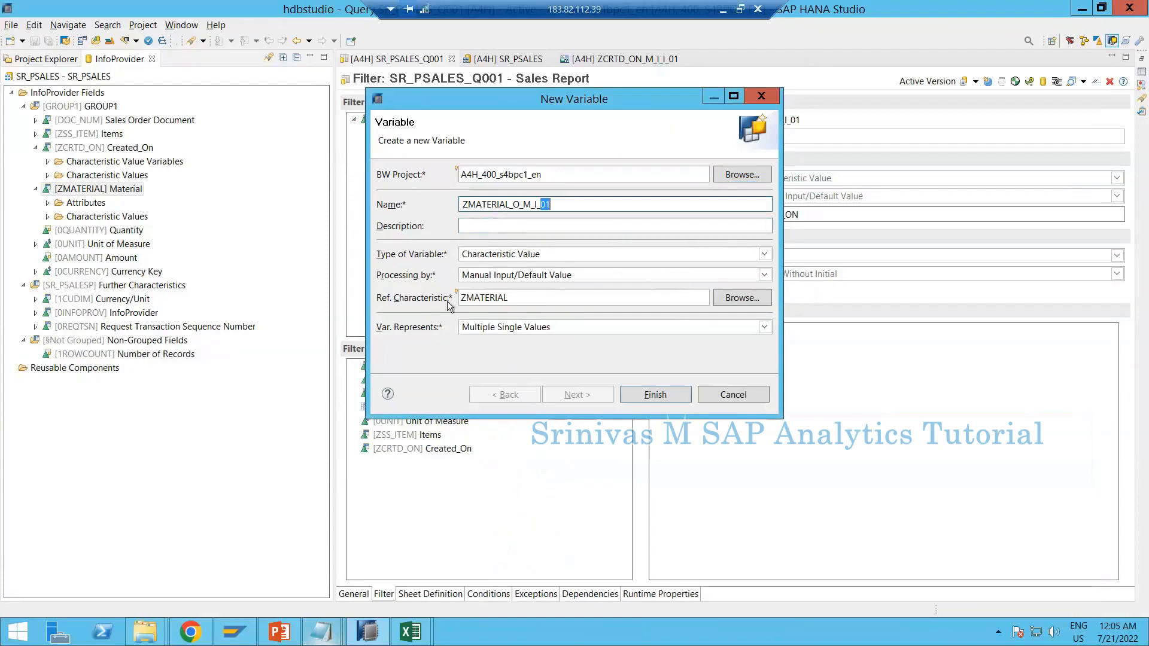
Enter the description "Created On" and create the variable
{"action": "left_click", "coordinate": [528, 226]}
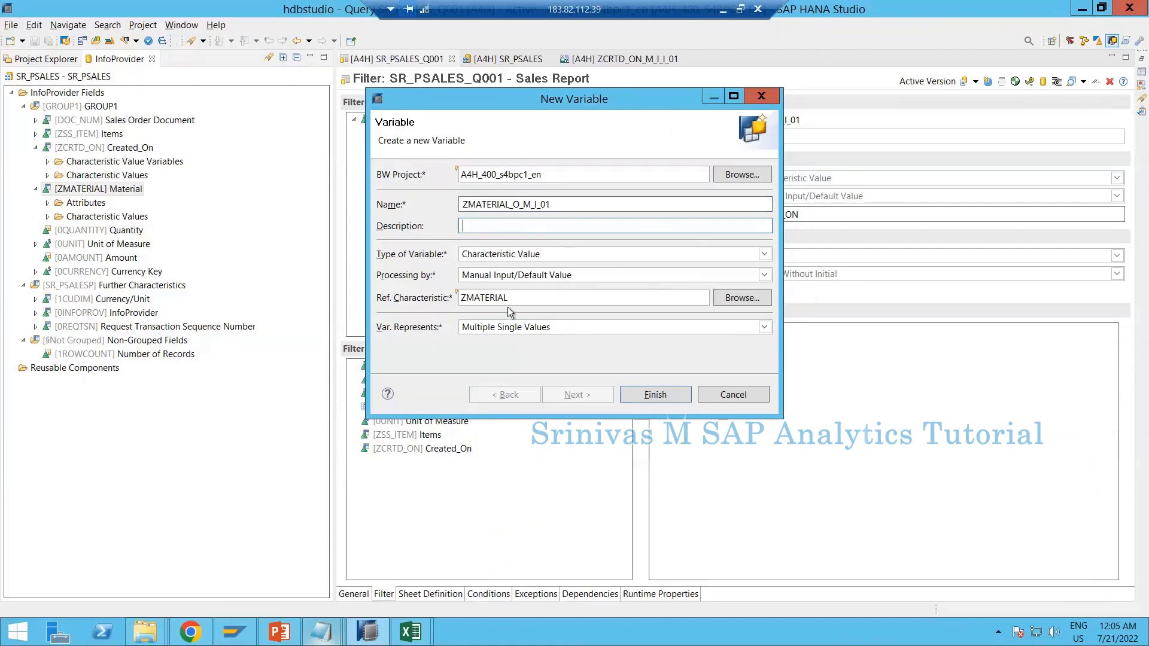
{"action": "type", "text": "Created on"}
{"action": "key", "text": "BackSpace"}
{"action": "key", "text": "BackSpace"}
{"action": "left_click", "coordinate": [648, 395]}
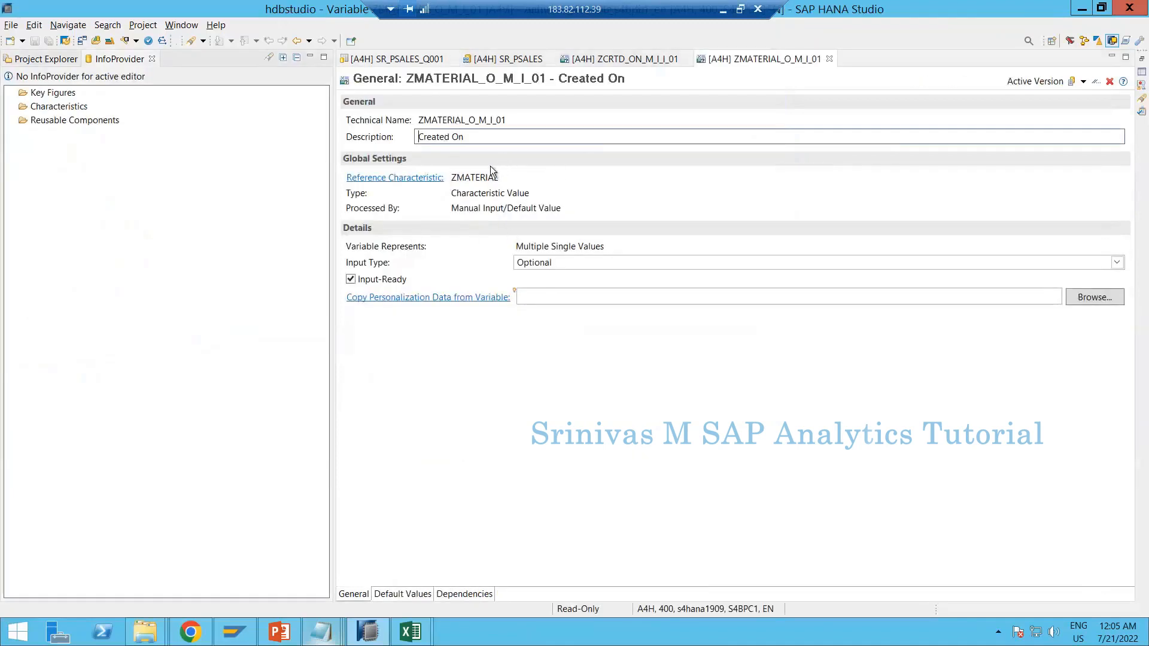
Set the variable's input type to Optional, matching the O code in the Notepad notes, and save the variable
{"action": "left_click", "coordinate": [509, 121]}
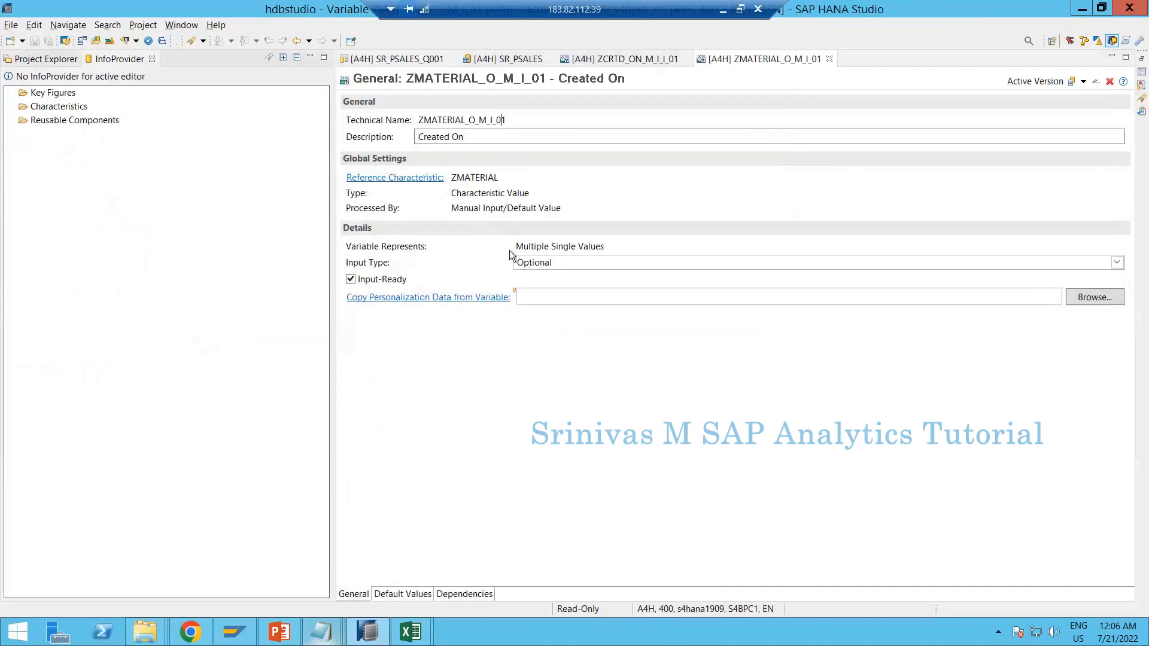
{"action": "mouse_move", "coordinate": [322, 632]}
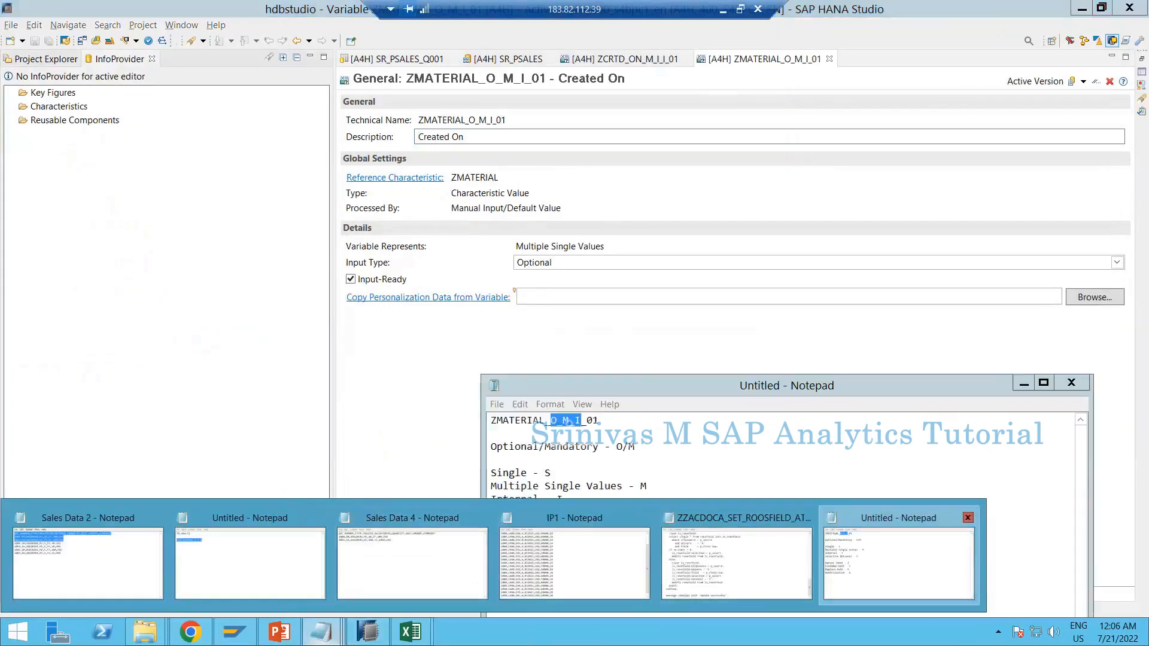
{"action": "left_click", "coordinate": [854, 557]}
{"action": "left_click", "coordinate": [555, 420]}
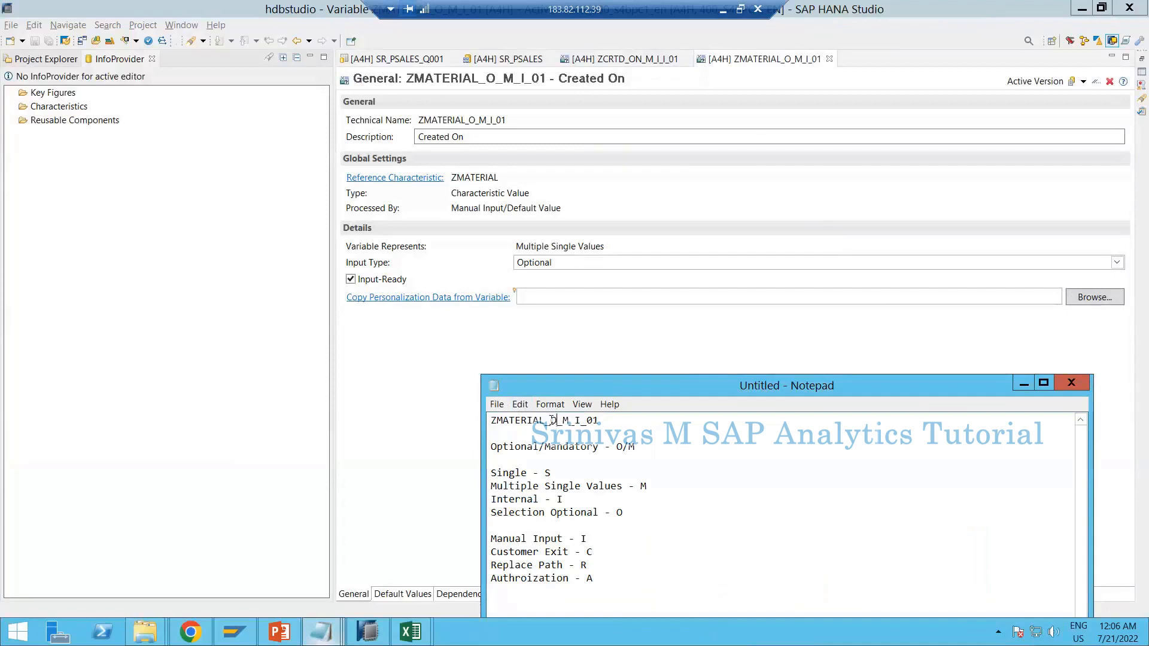
{"action": "left_click", "coordinate": [388, 267]}
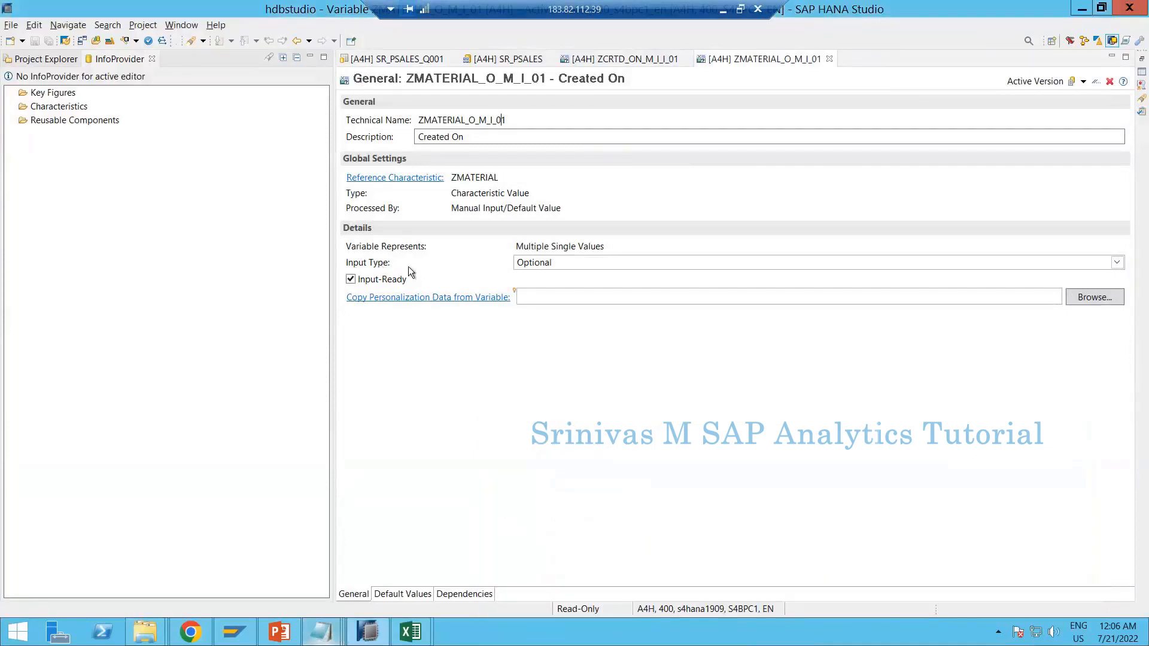
{"action": "left_click", "coordinate": [604, 267]}
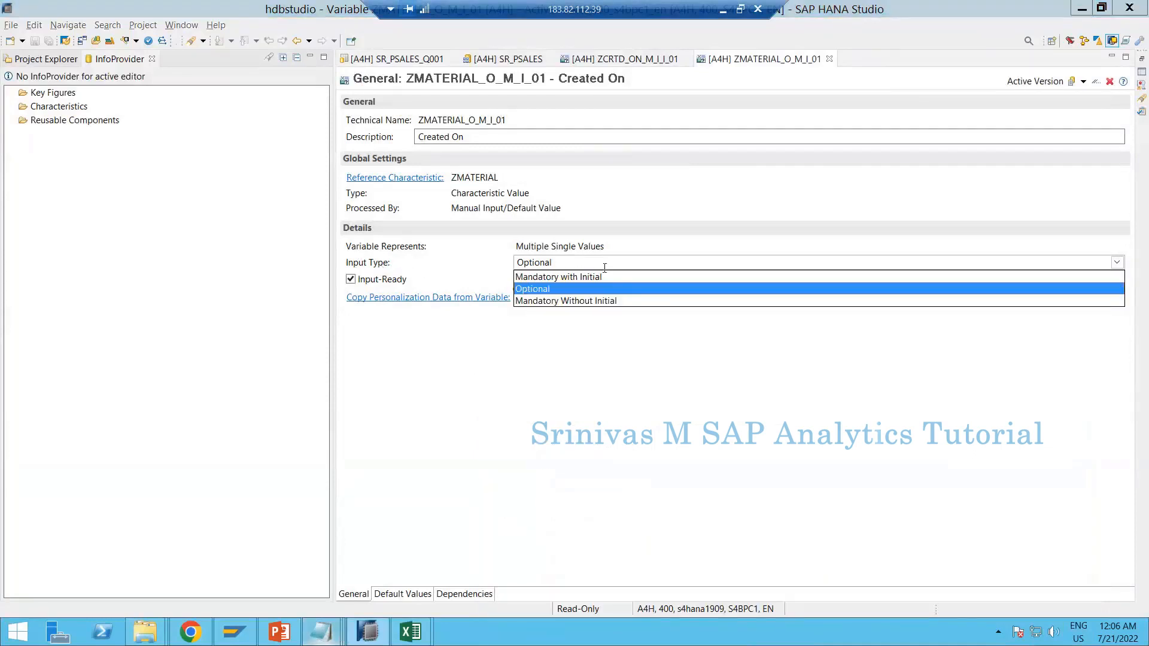
{"action": "left_click", "coordinate": [559, 290]}
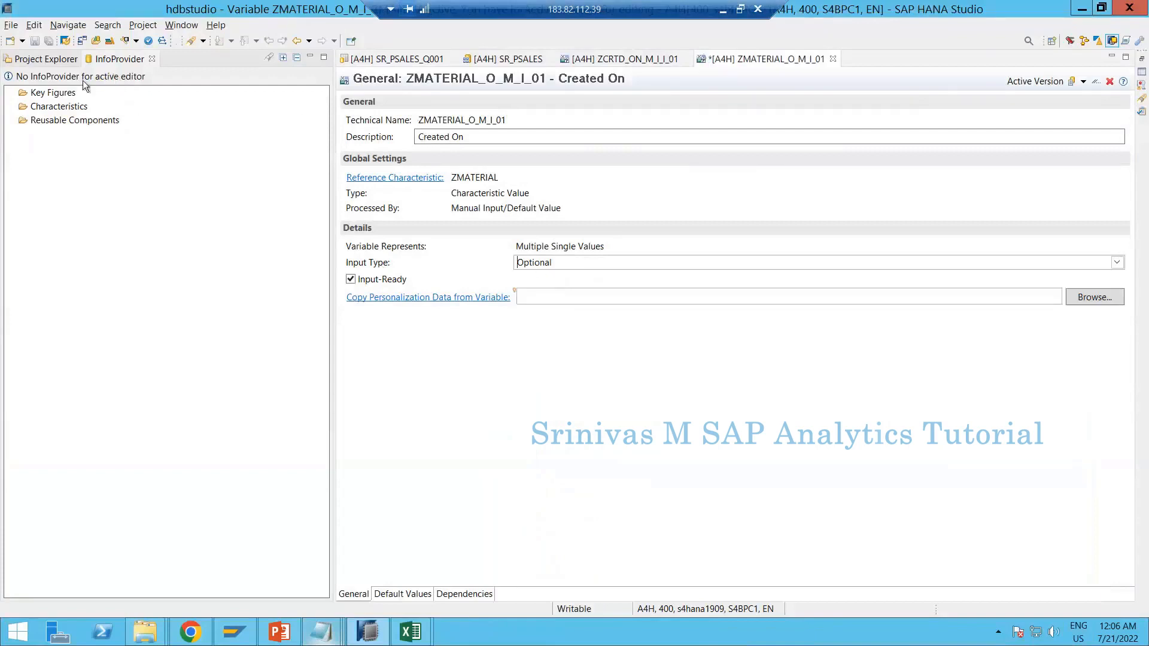
{"action": "left_click", "coordinate": [35, 43]}
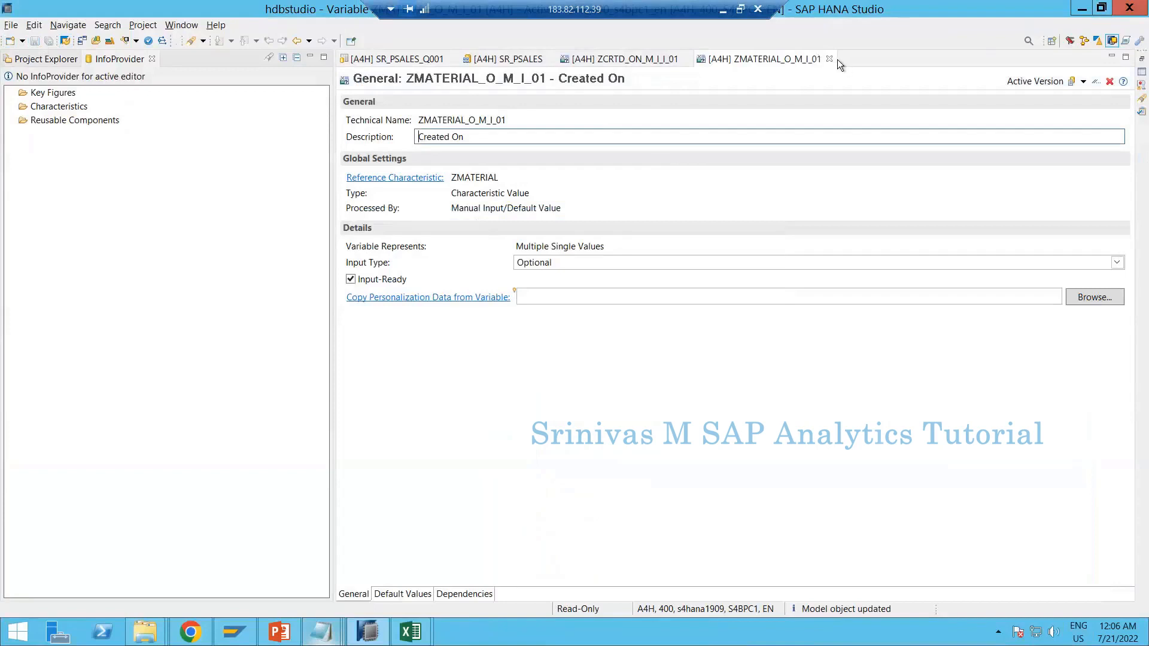
Close the variable's editor and select ZMATERIAL_O_M_I_01 among Material's characteristic value variables in the InfoProvider tree
{"action": "left_click", "coordinate": [829, 59]}
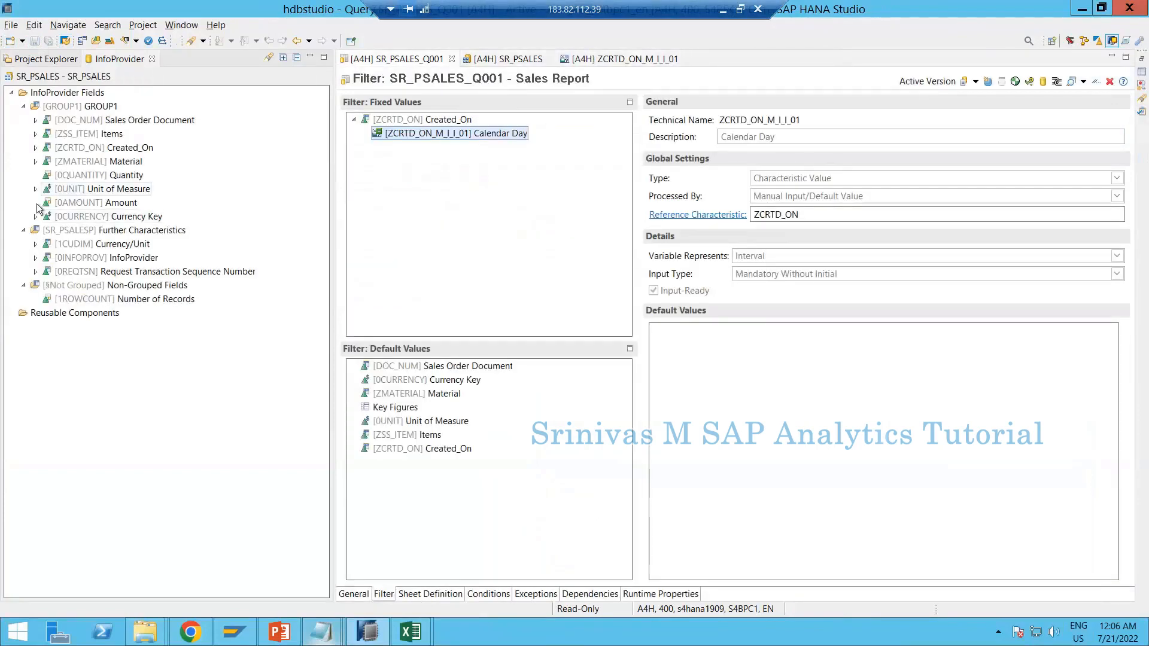
{"action": "left_click", "coordinate": [35, 161]}
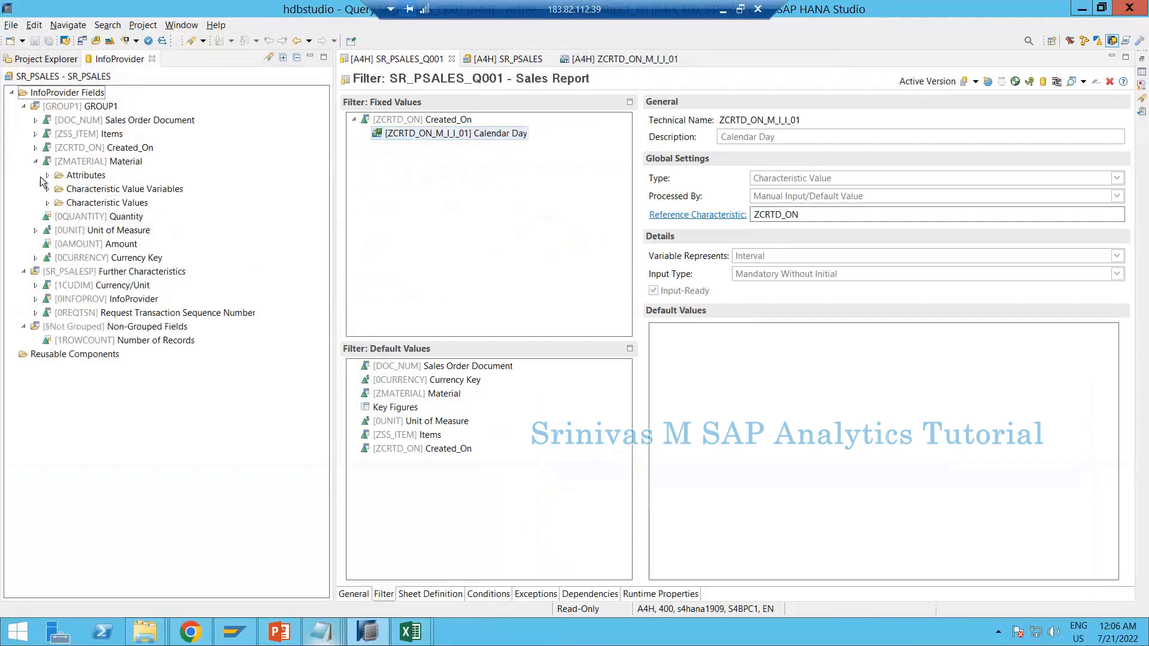
{"action": "left_click", "coordinate": [121, 190]}
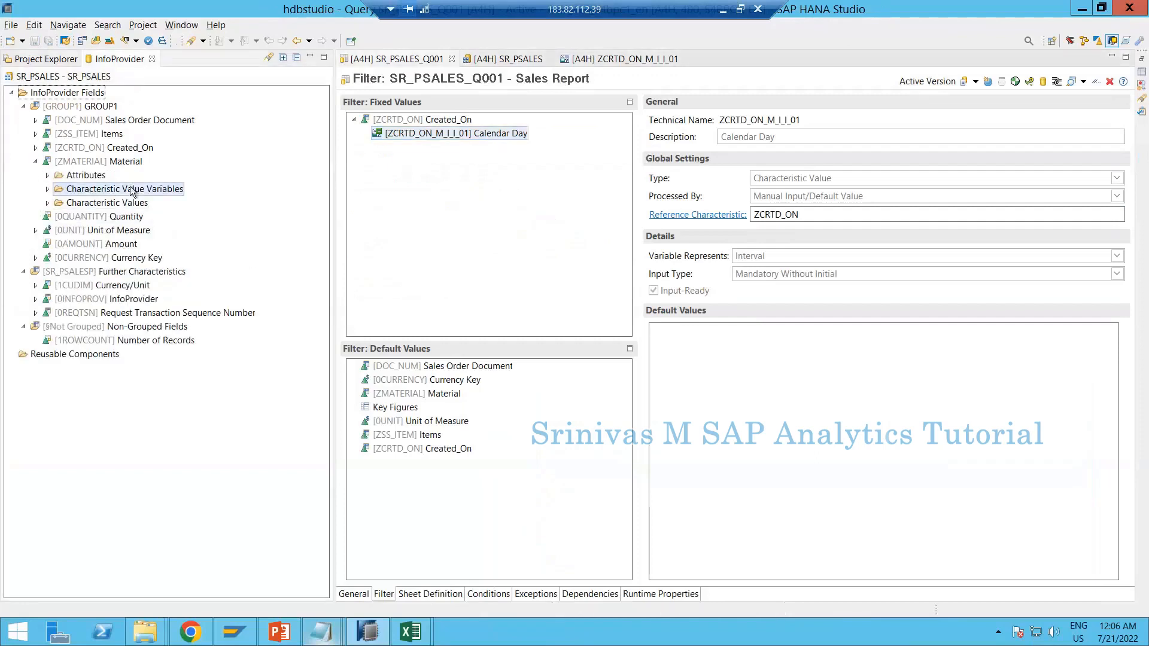
{"action": "left_click", "coordinate": [47, 189]}
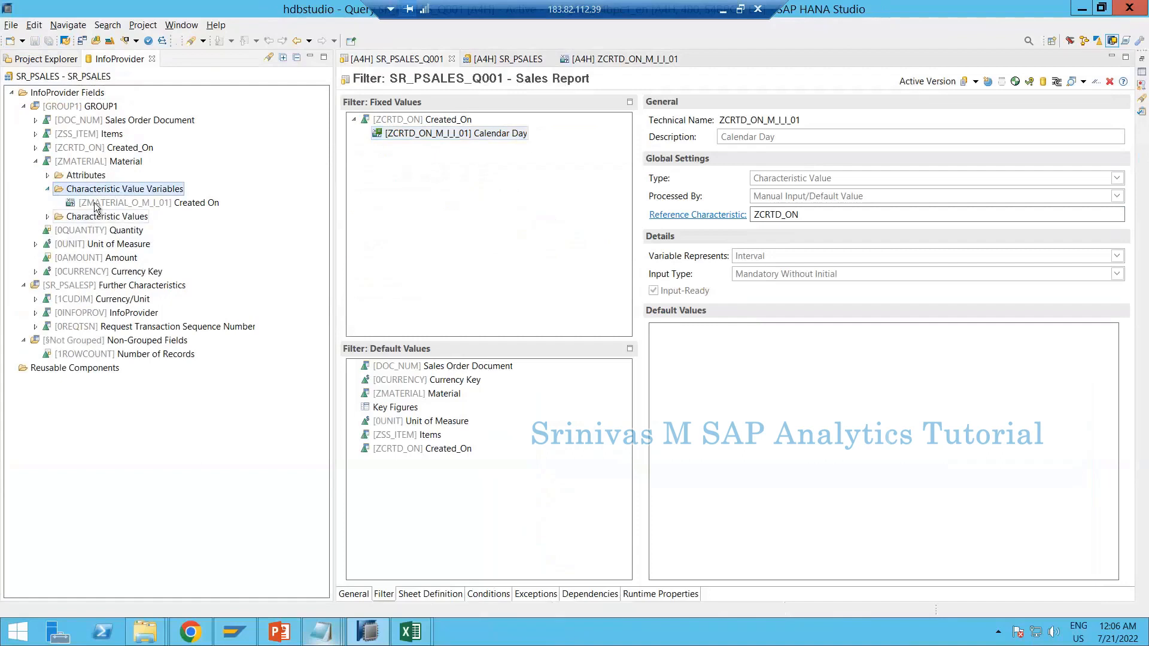
{"action": "left_click", "coordinate": [94, 201]}
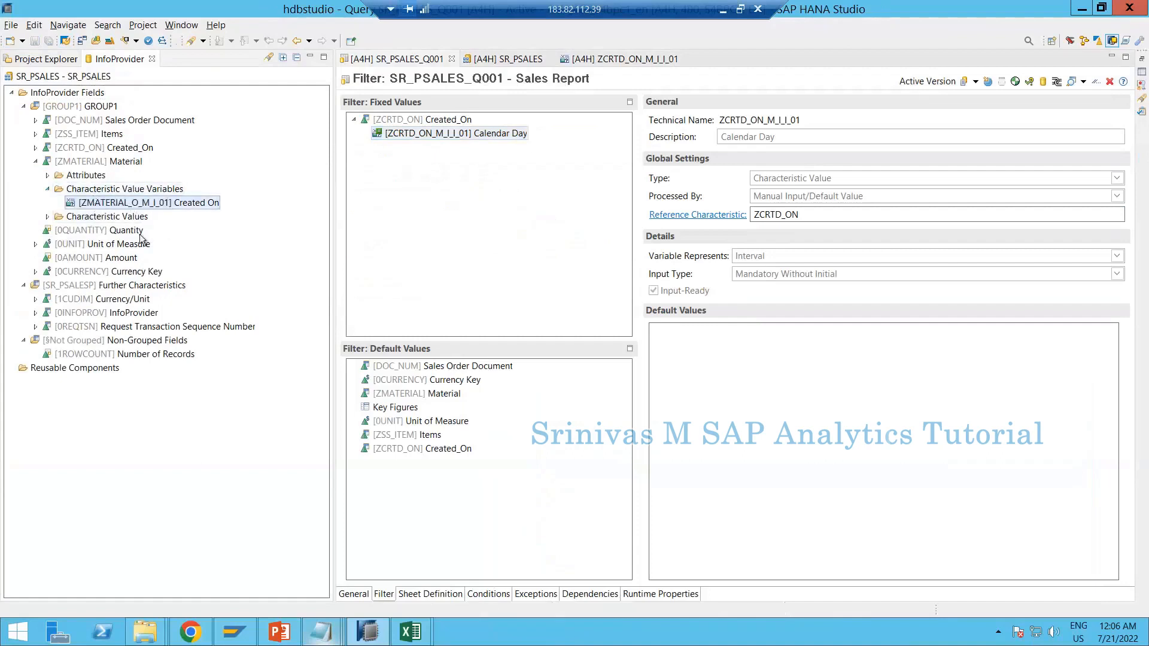
Add Material with its variable ZMATERIAL_O_M_I_01 to the query's fixed filter values and save the query
{"action": "left_click_drag", "start_coordinate": [89, 165], "coordinate": [388, 178]}
{"action": "left_click_drag", "start_coordinate": [204, 204], "coordinate": [430, 204]}
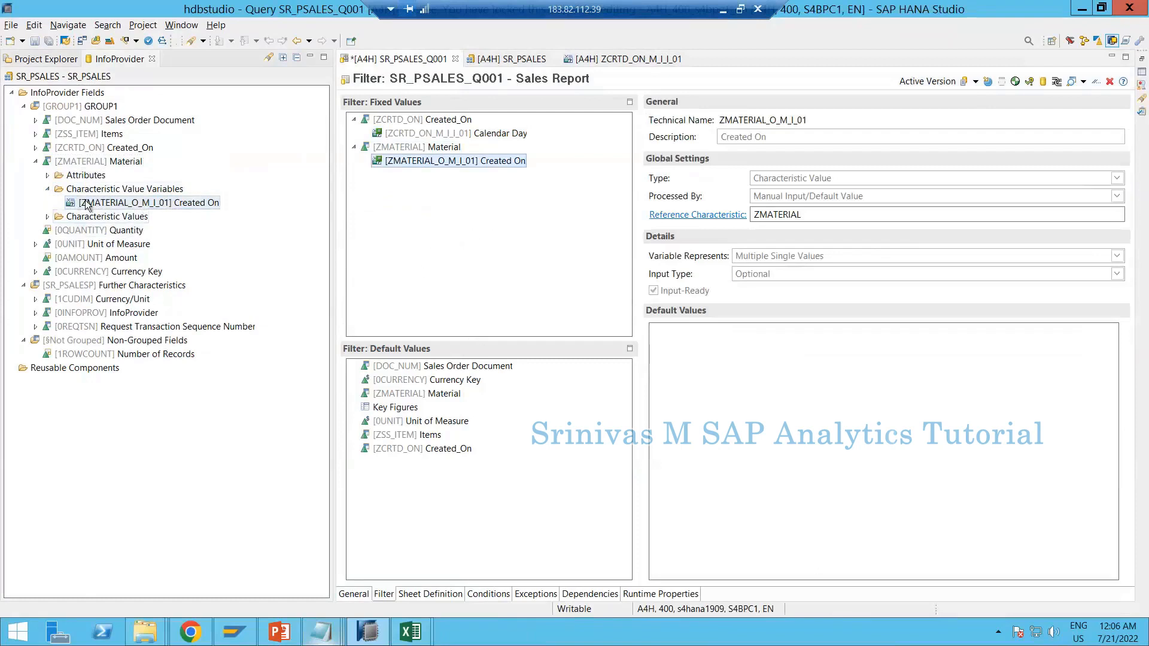
{"action": "left_click", "coordinate": [68, 163]}
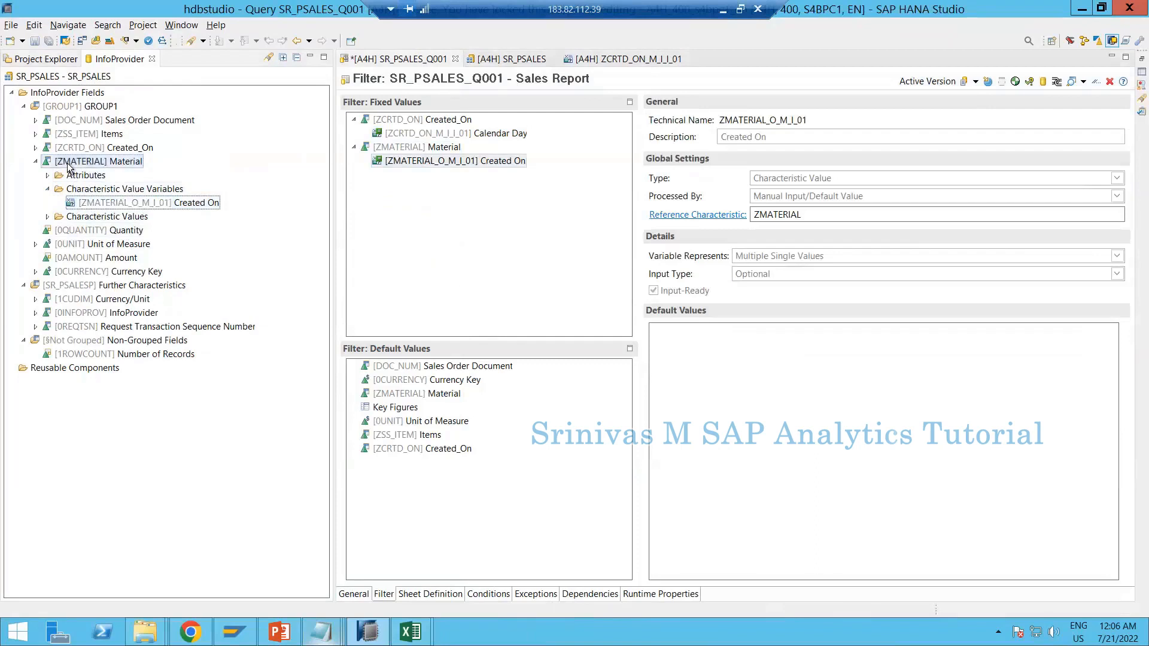
{"action": "left_click", "coordinate": [400, 149]}
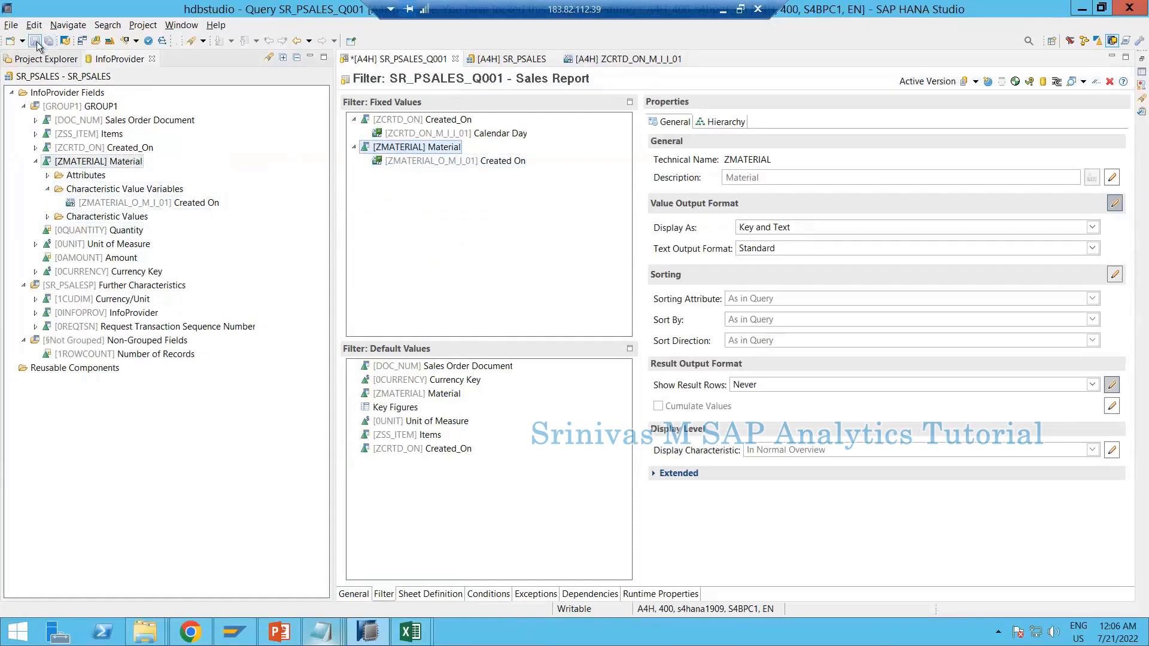
{"action": "left_click", "coordinate": [35, 41]}
Switch to the Book1 workbook in Excel, dismiss the open prompts, and insert the Sales Report data source on a new sheet
{"action": "mouse_move", "coordinate": [414, 630]}
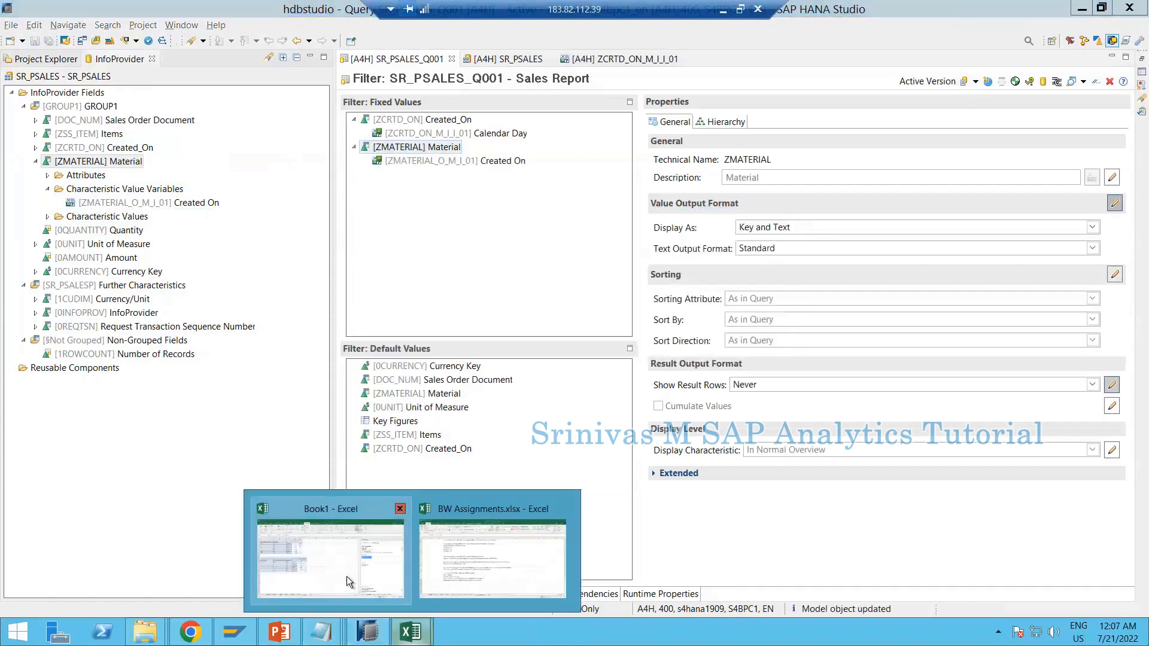
{"action": "left_click", "coordinate": [347, 577]}
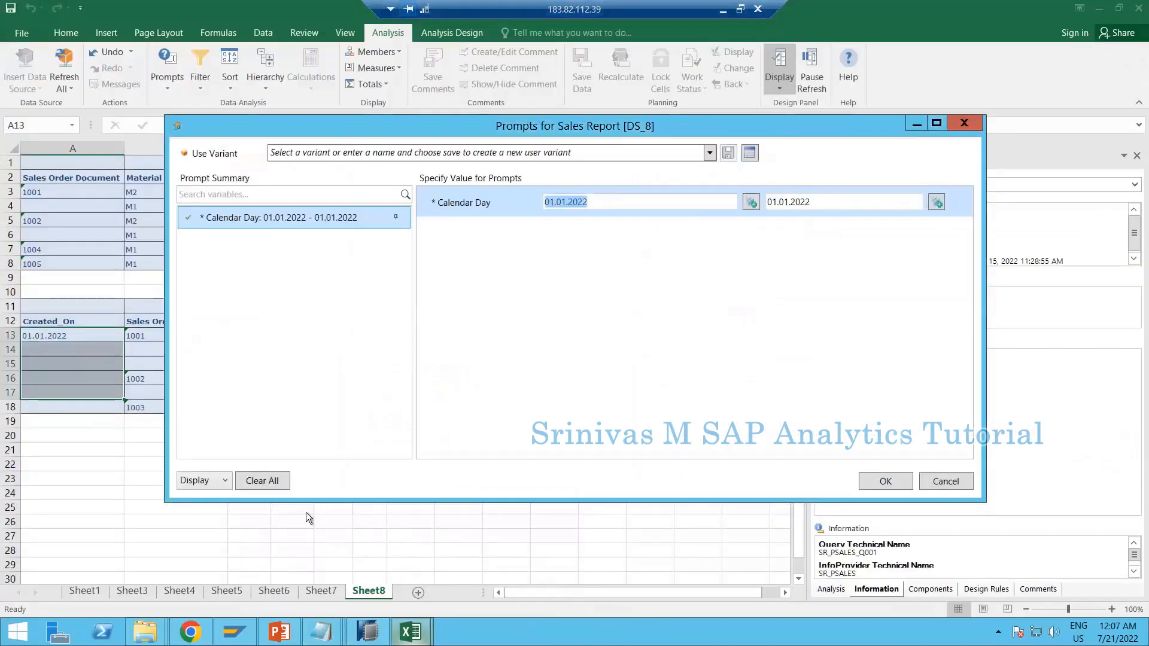
{"action": "left_click", "coordinate": [945, 480]}
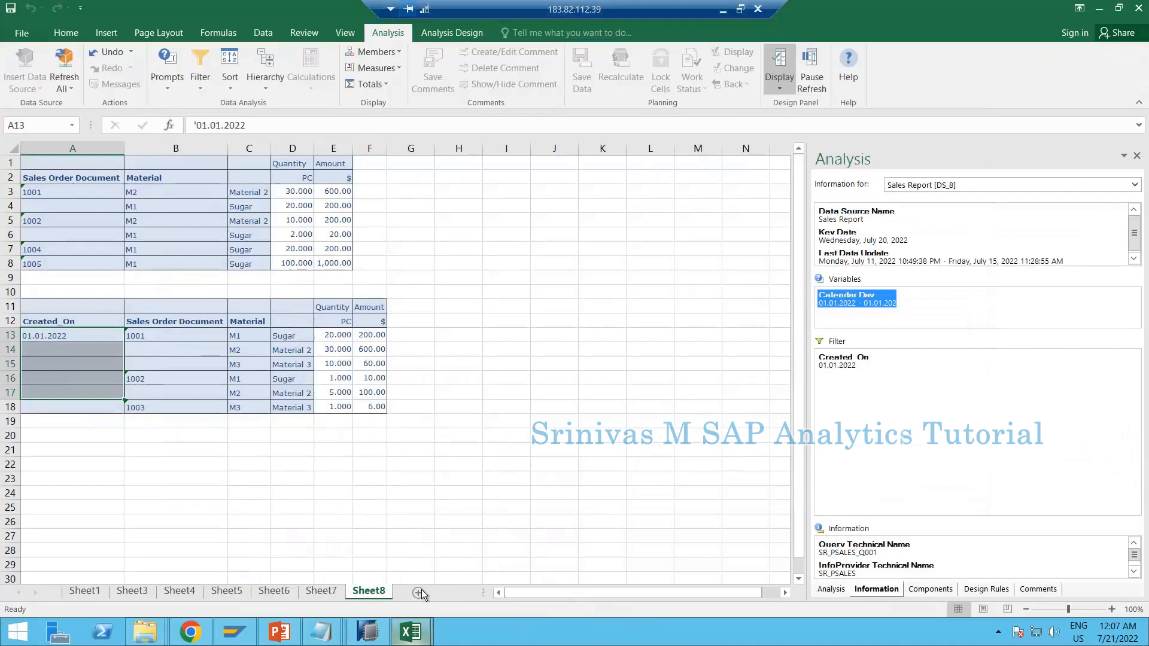
{"action": "left_click", "coordinate": [418, 592]}
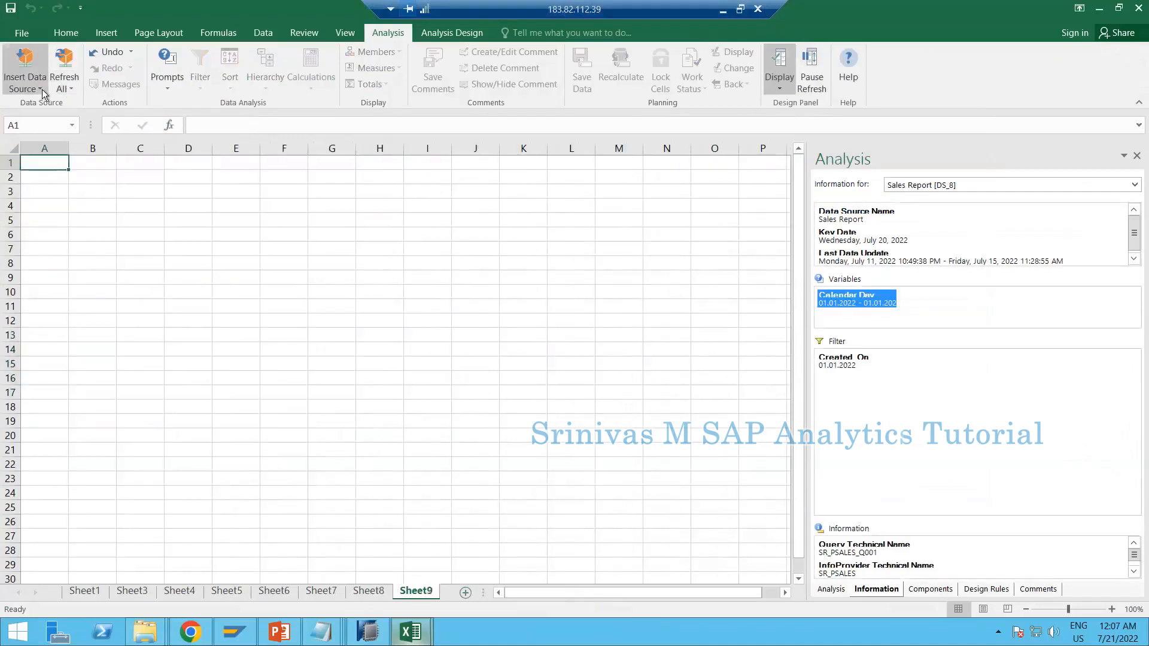
{"action": "left_click", "coordinate": [42, 89]}
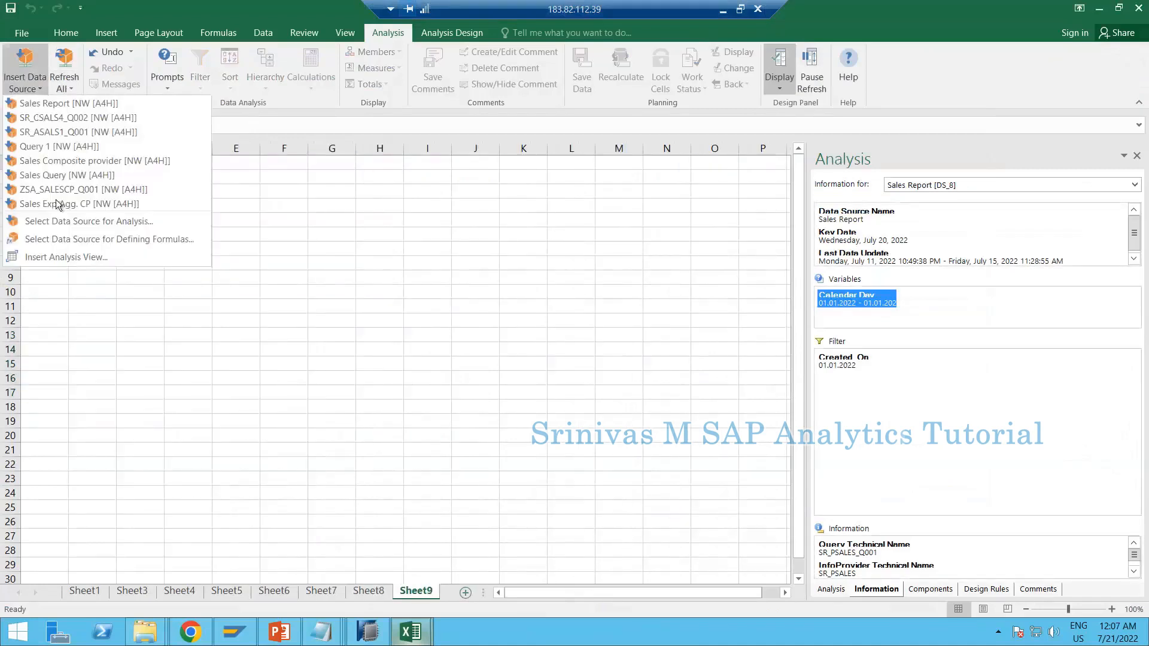
{"action": "left_click", "coordinate": [41, 106]}
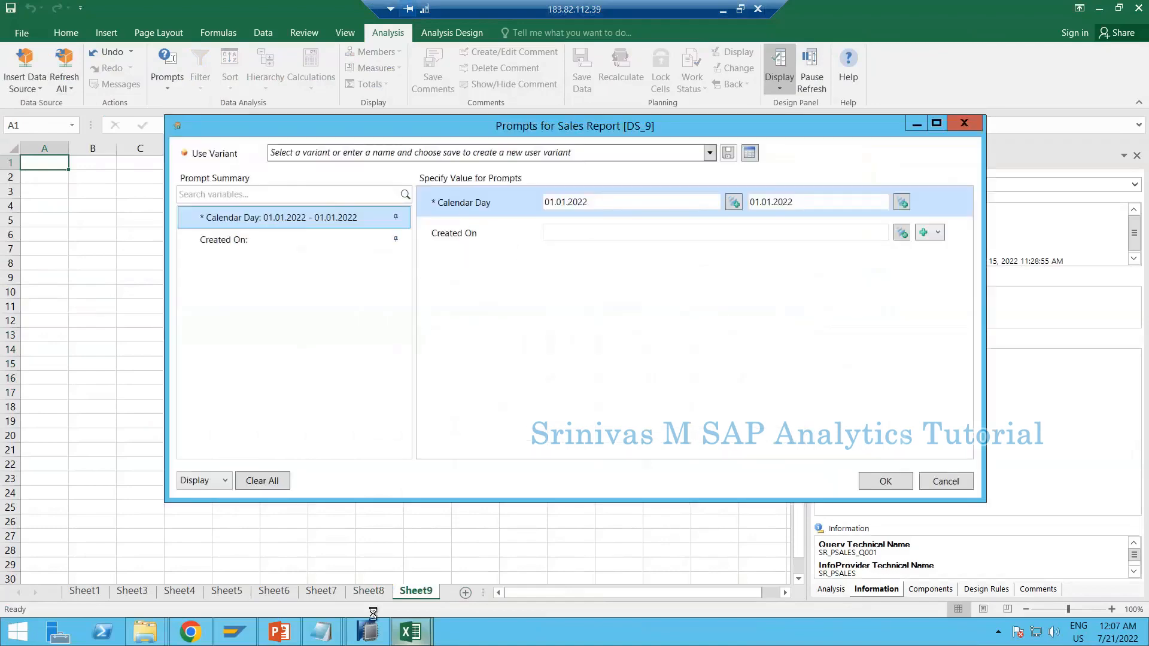
Compare the order of the Sales Report prompts in Excel with the order of the query's fixed filter values in SAP HANA Studio
{"action": "left_click", "coordinate": [367, 635]}
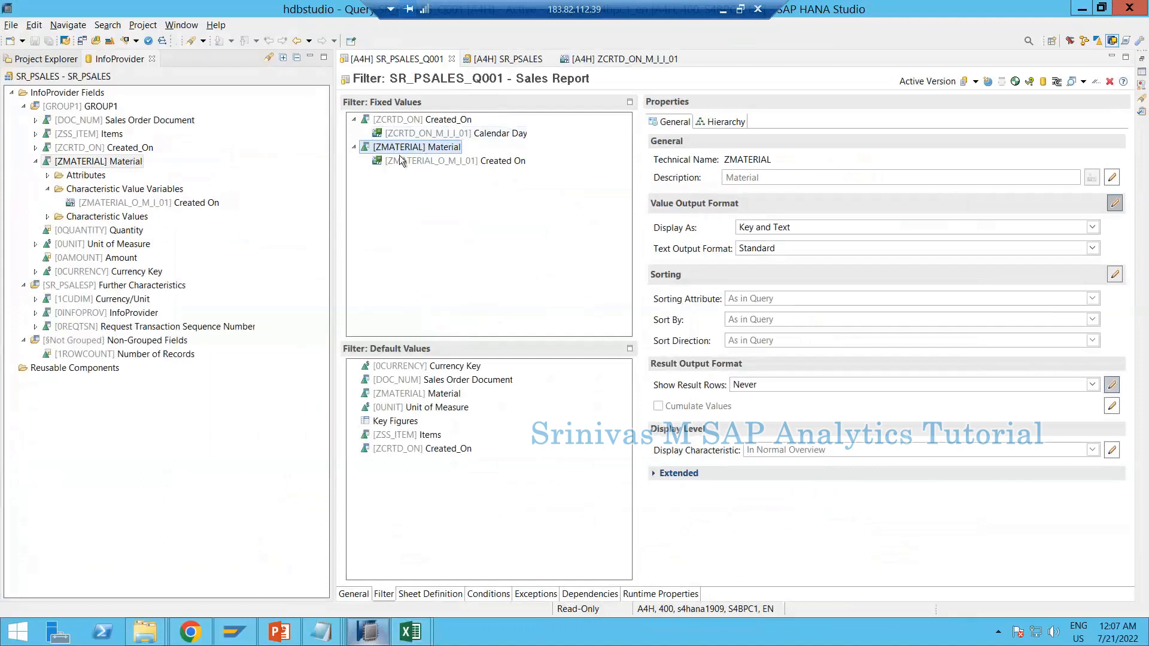
{"action": "left_click", "coordinate": [399, 120]}
{"action": "left_click", "coordinate": [431, 148]}
{"action": "left_click", "coordinate": [409, 636]}
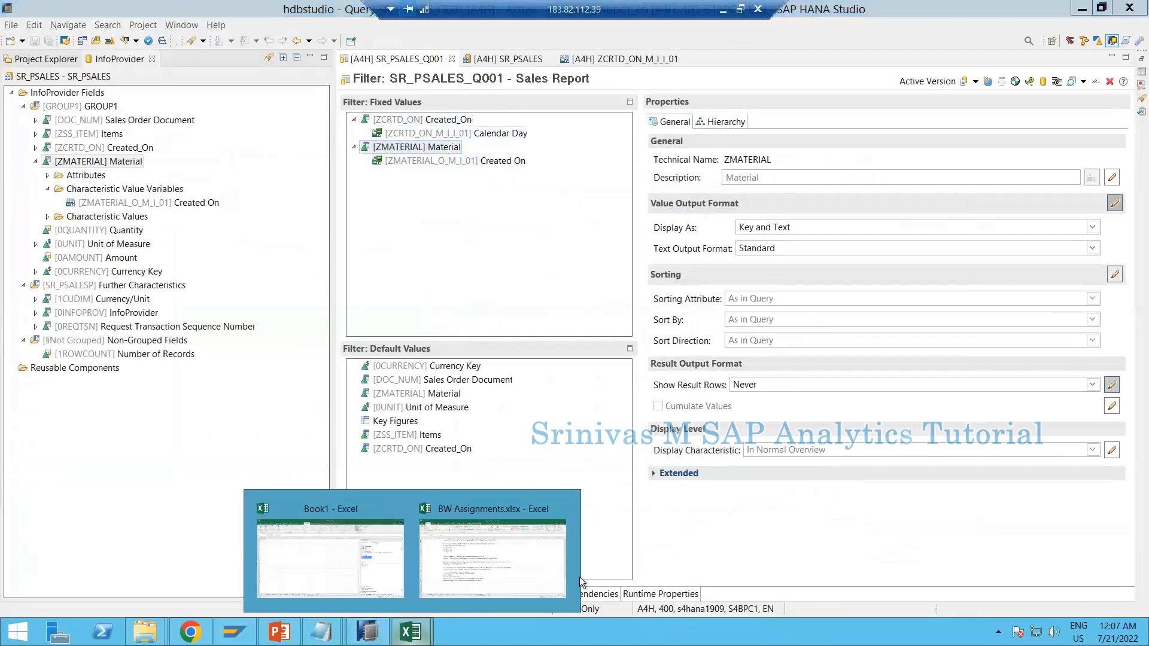
{"action": "left_click", "coordinate": [330, 551]}
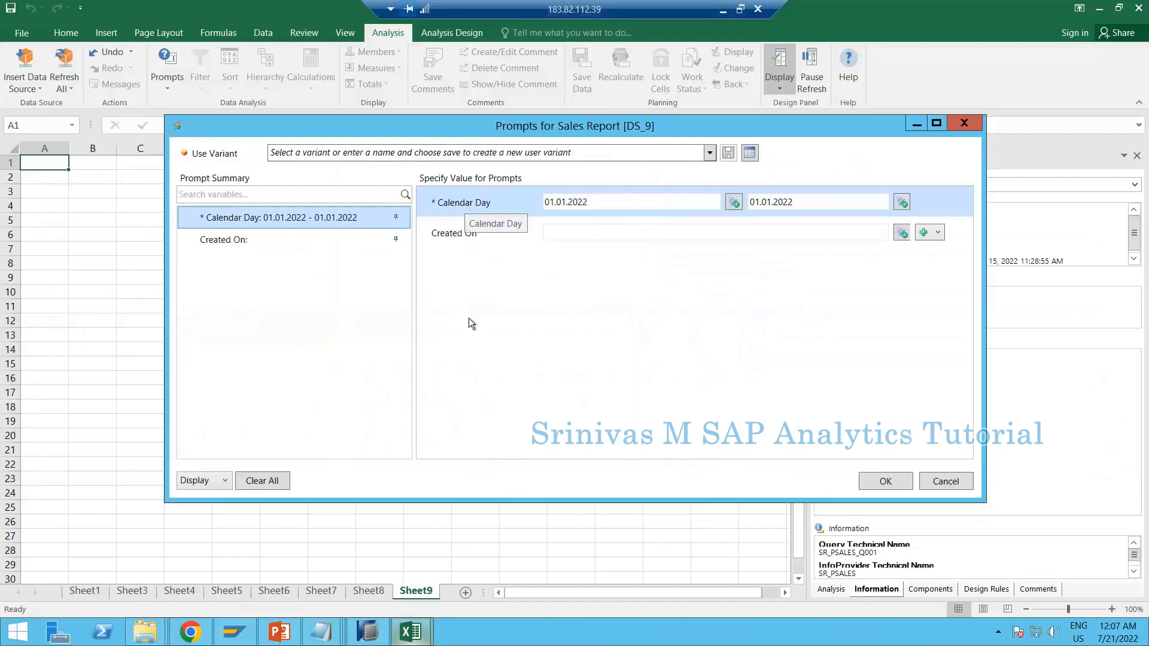
{"action": "mouse_move", "coordinate": [369, 636]}
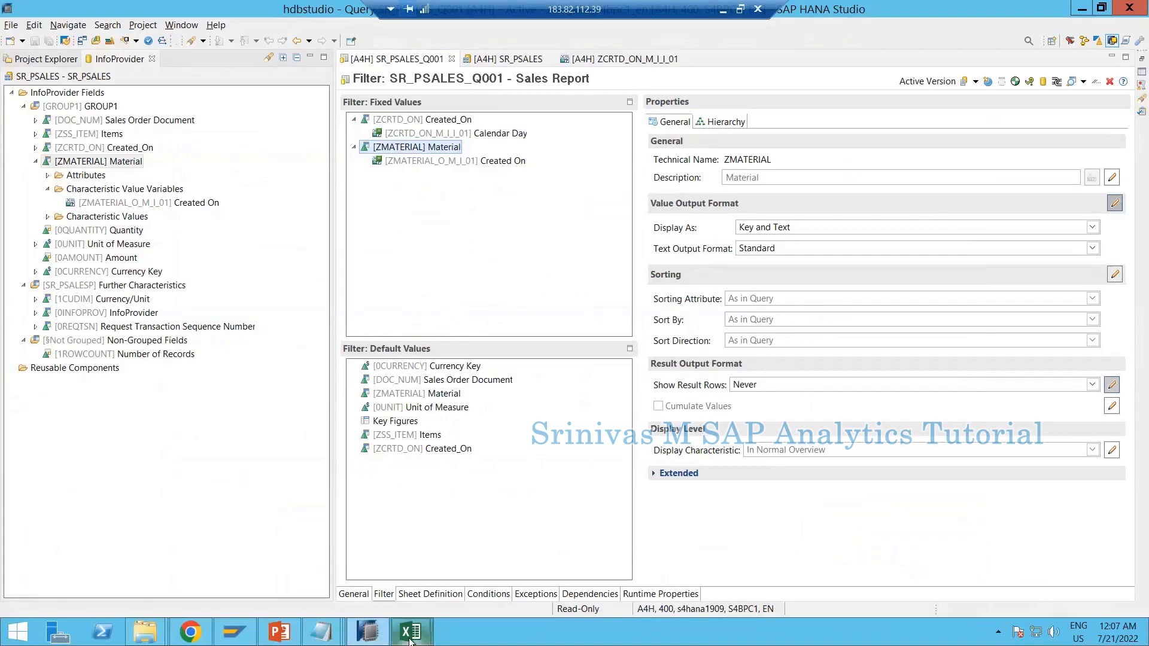
{"action": "mouse_move", "coordinate": [410, 639]}
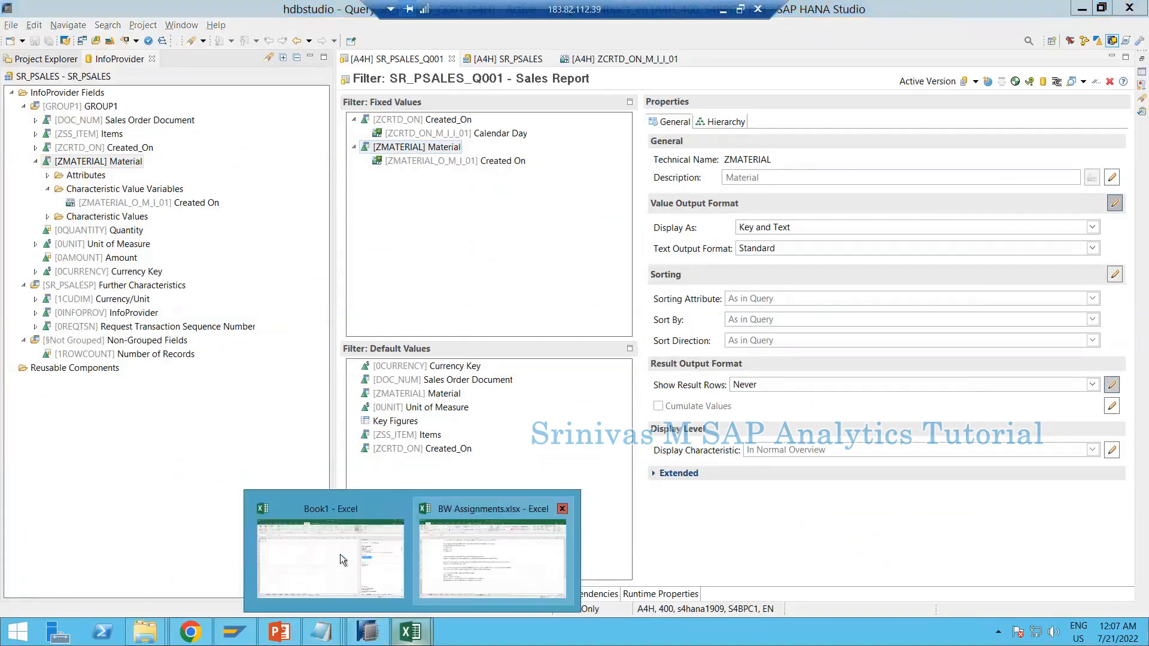
{"action": "mouse_move", "coordinate": [339, 554]}
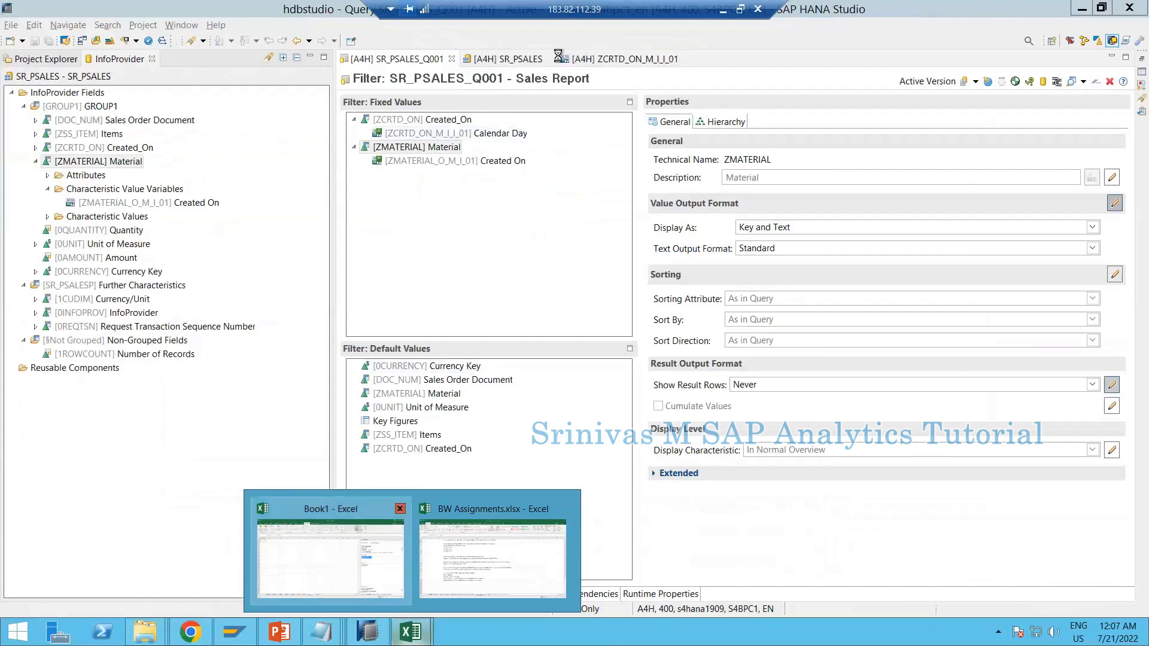
{"action": "left_click", "coordinate": [354, 563]}
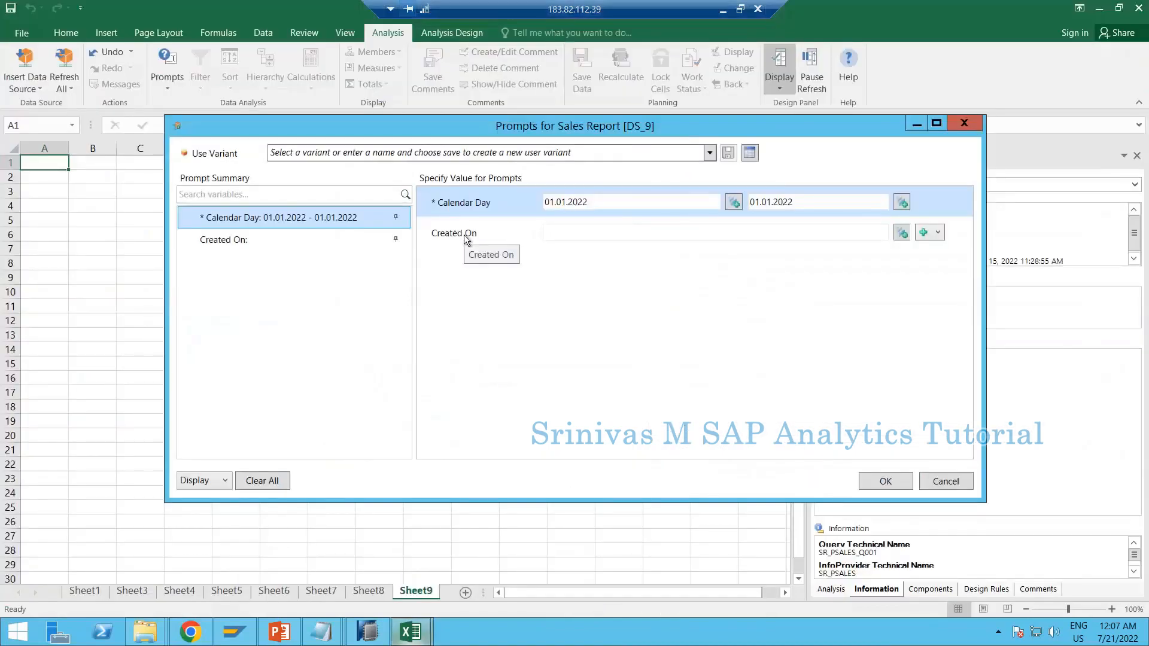
{"action": "left_click", "coordinate": [466, 239]}
{"action": "left_click", "coordinate": [464, 206]}
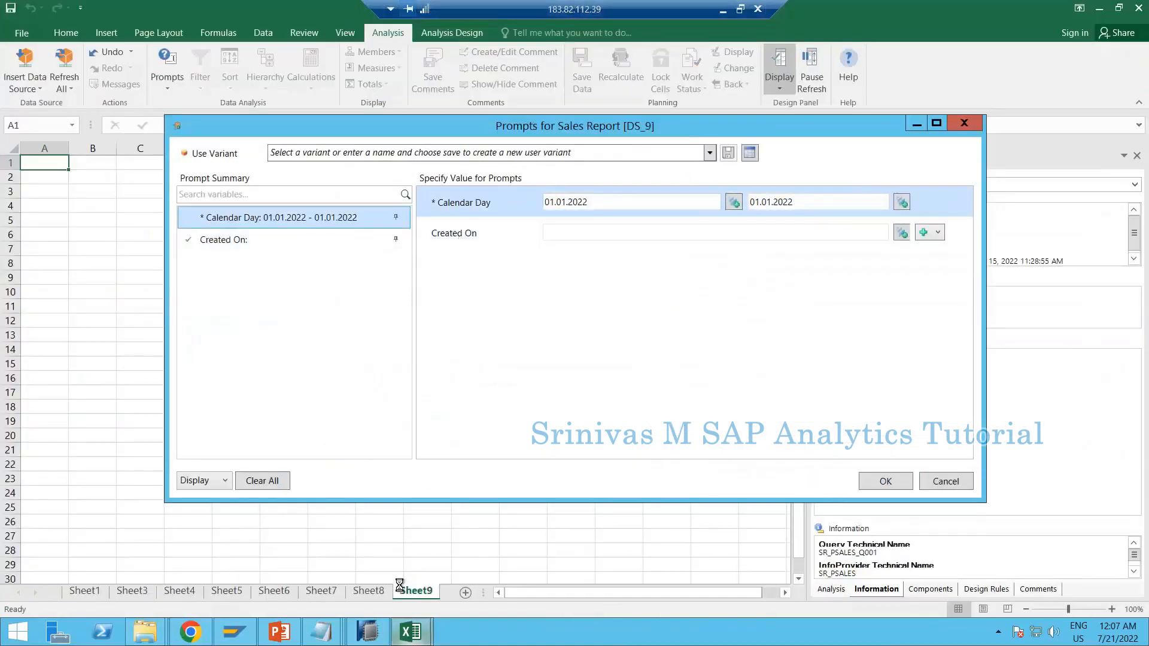
In SAP HANA Studio, move ZMATERIAL_O_M_I_01 above ZCRTD_ON_M_I_I_01 in the query's variables order and save the query
{"action": "left_click", "coordinate": [382, 607]}
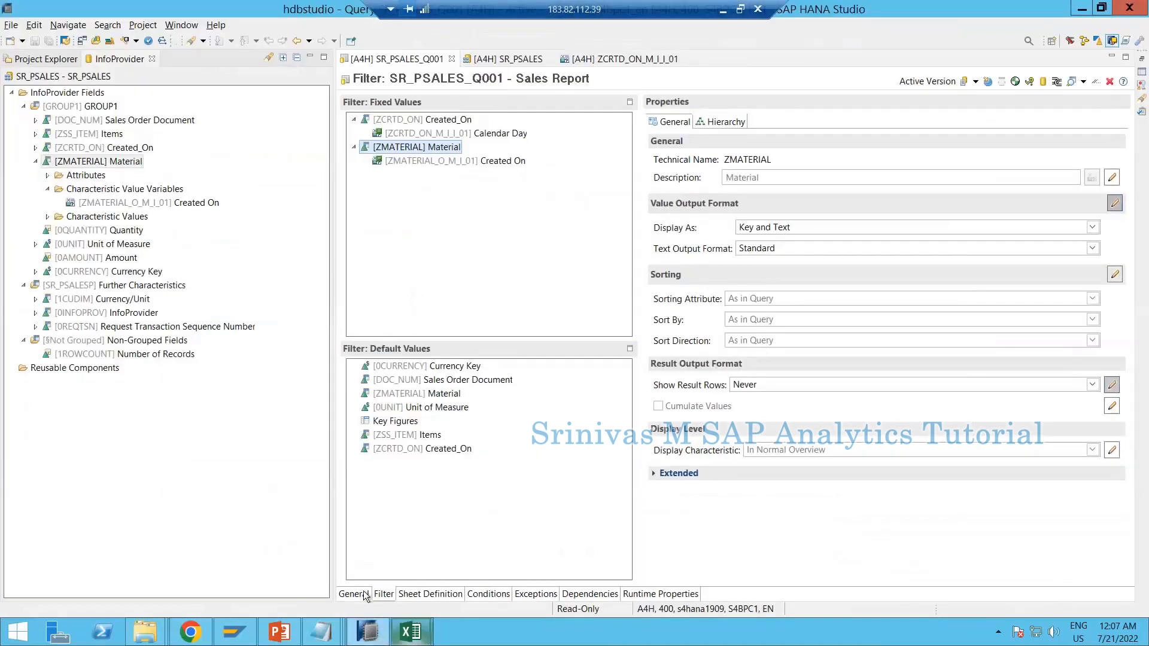
{"action": "left_click", "coordinate": [364, 594]}
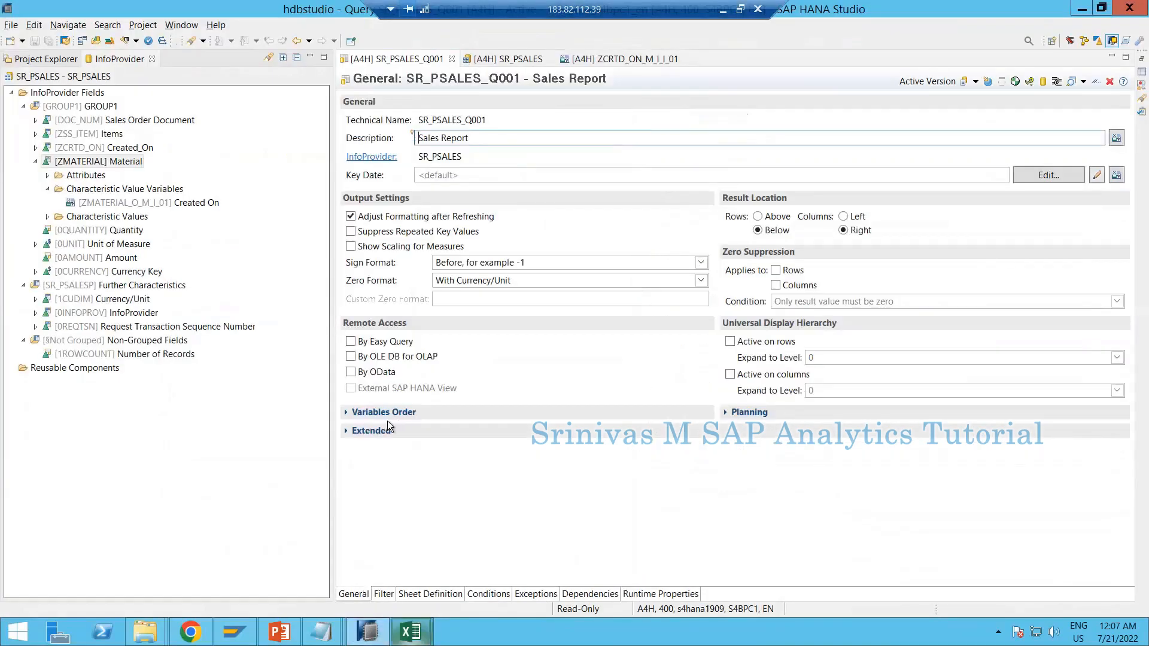
{"action": "left_click", "coordinate": [351, 412]}
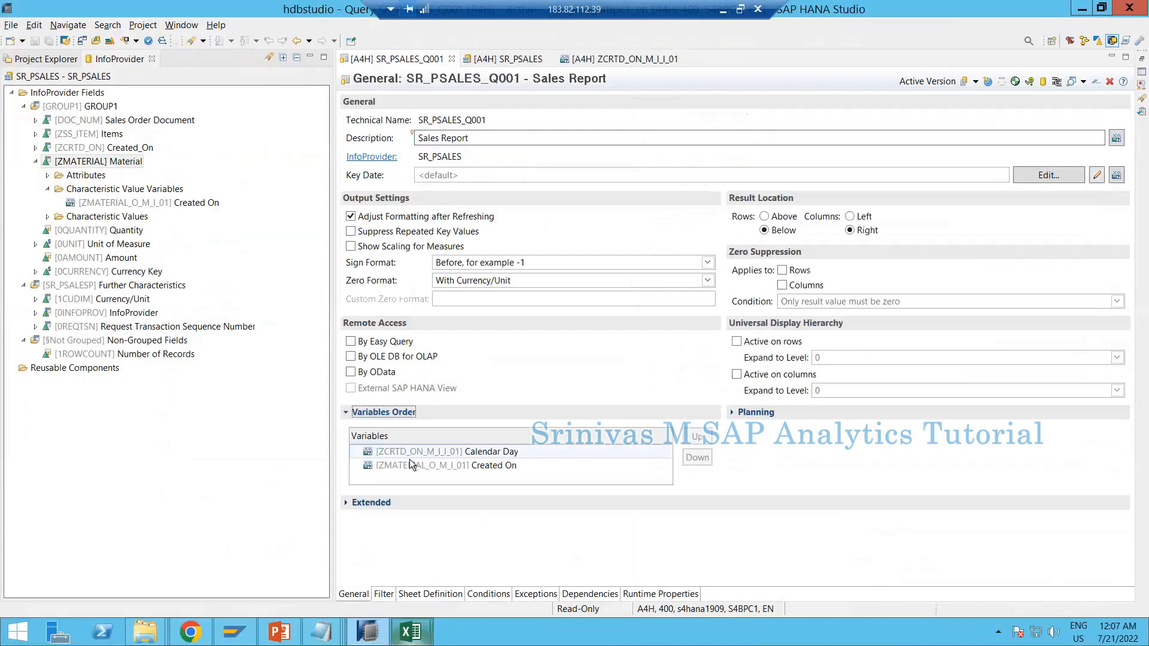
{"action": "left_click", "coordinate": [411, 463]}
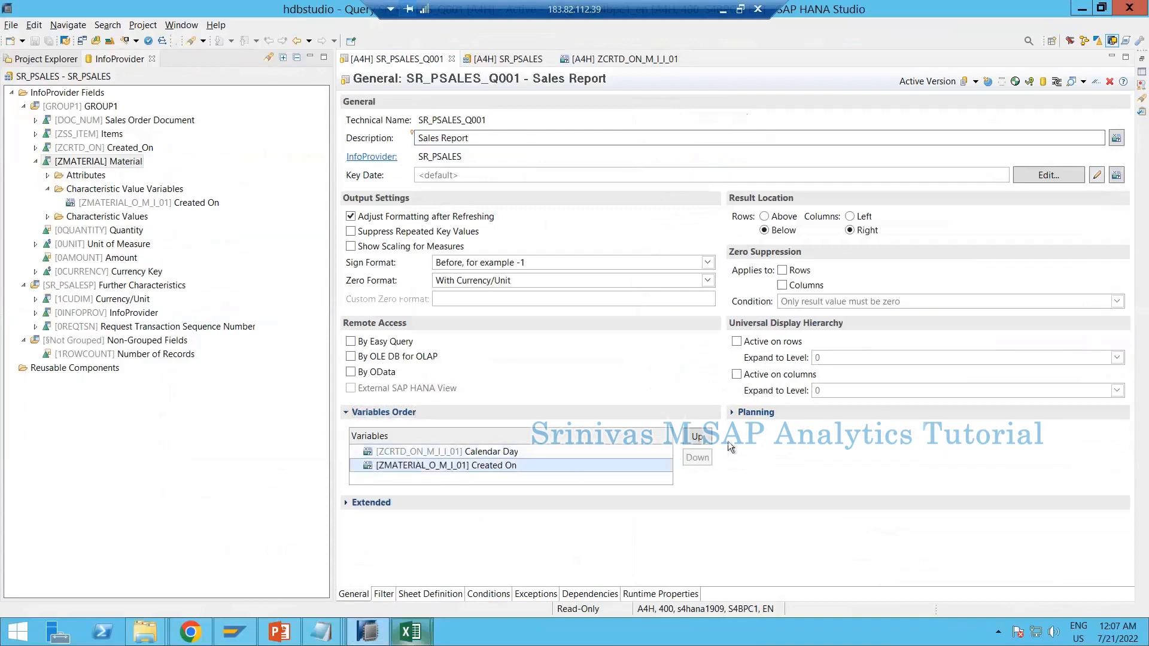
{"action": "left_click", "coordinate": [697, 437]}
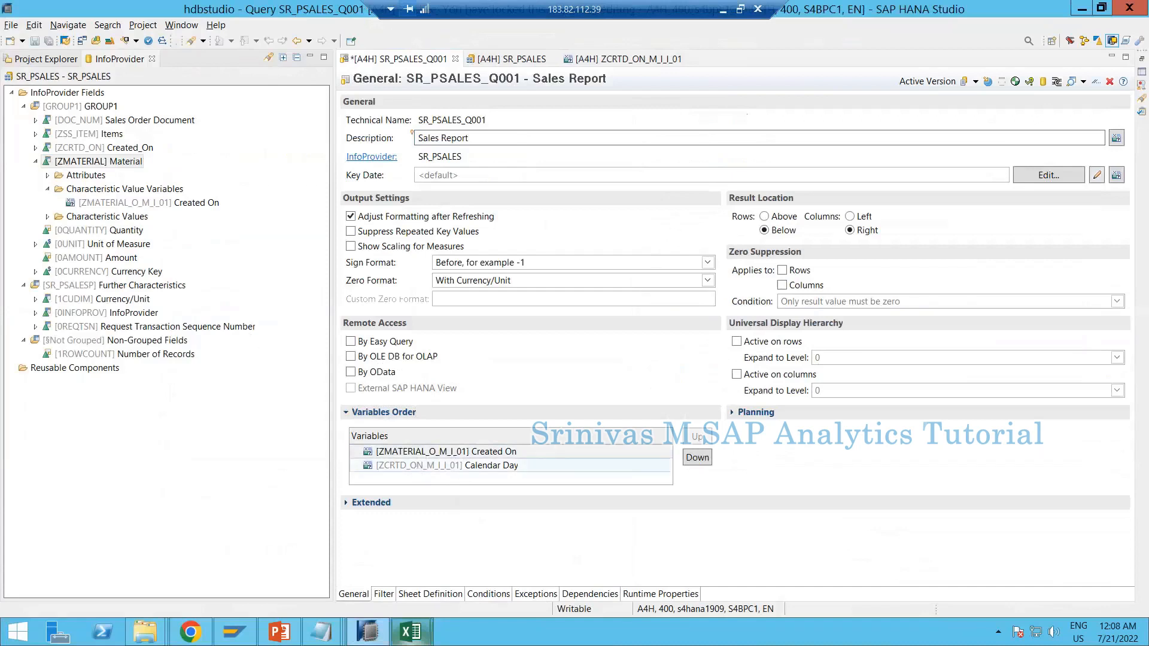
{"action": "left_click", "coordinate": [34, 42]}
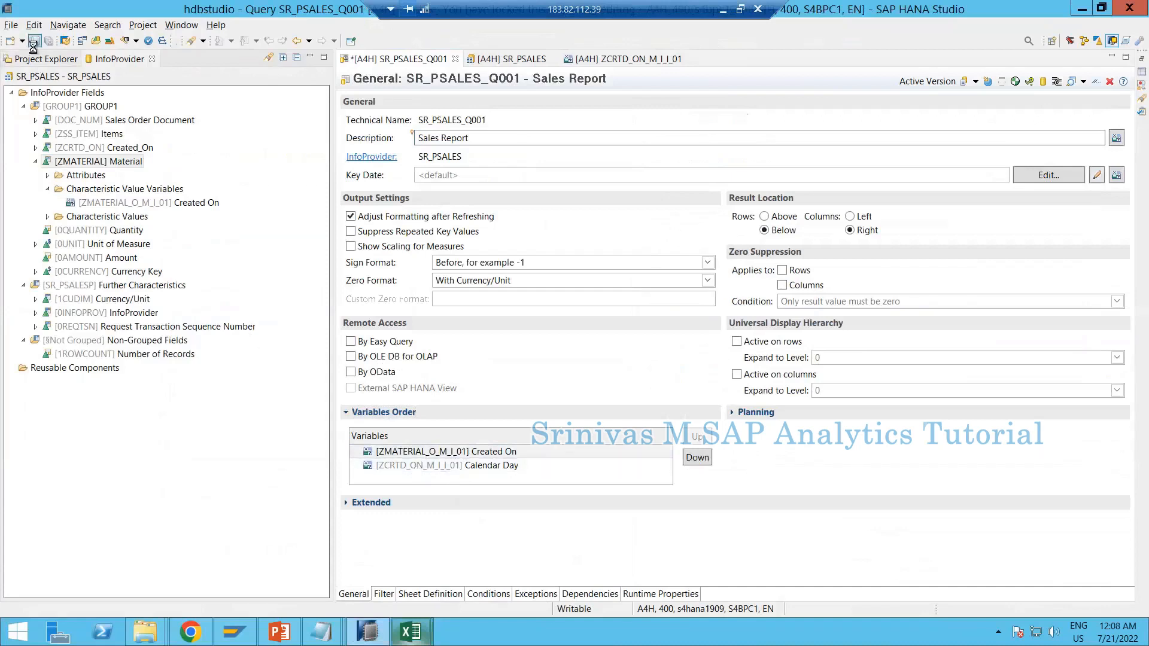
Switch to Excel, cancel the old prompts, and insert the Sales Report data source again to check the prompt order
{"action": "mouse_move", "coordinate": [410, 631]}
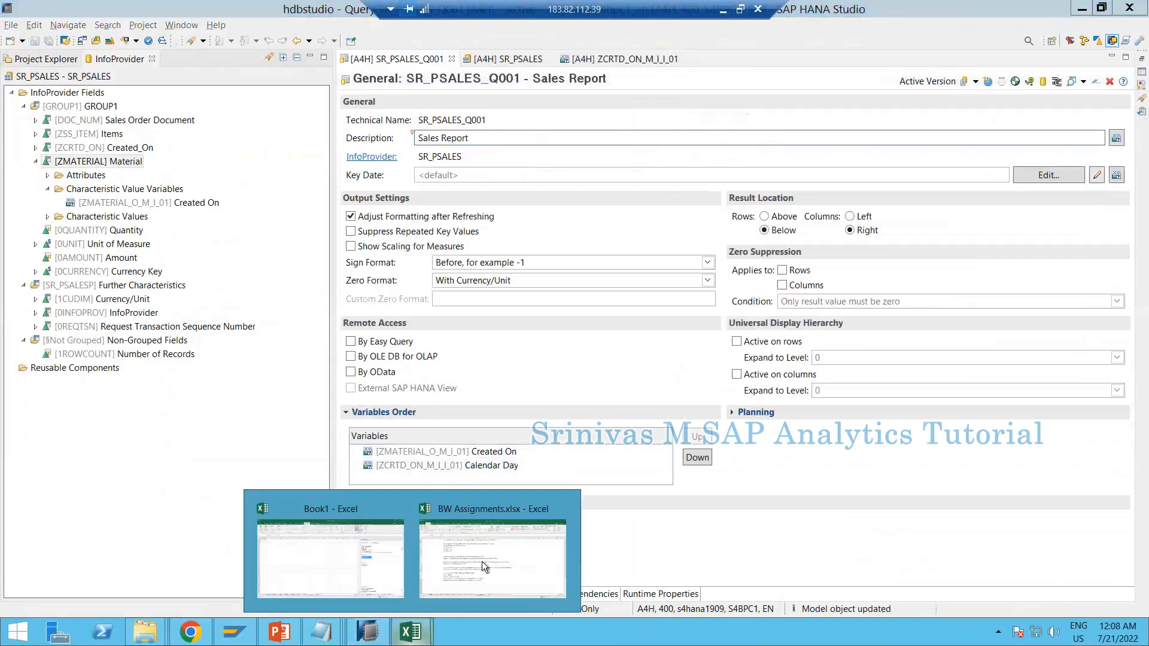
{"action": "left_click", "coordinate": [482, 561]}
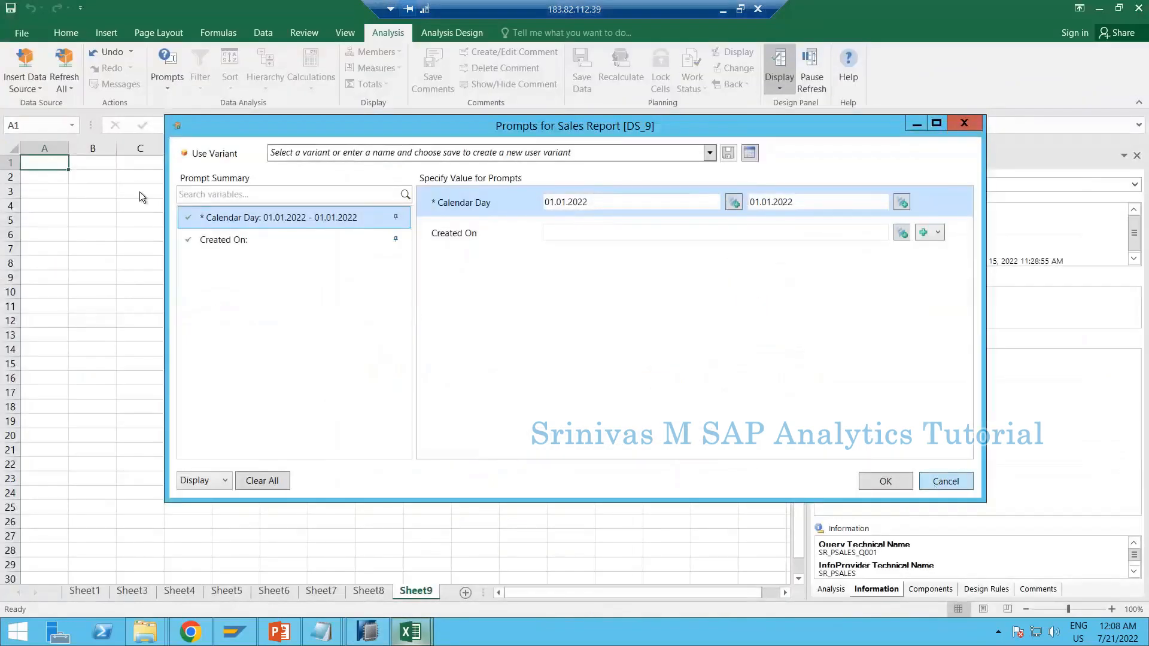
{"action": "left_click", "coordinate": [32, 88]}
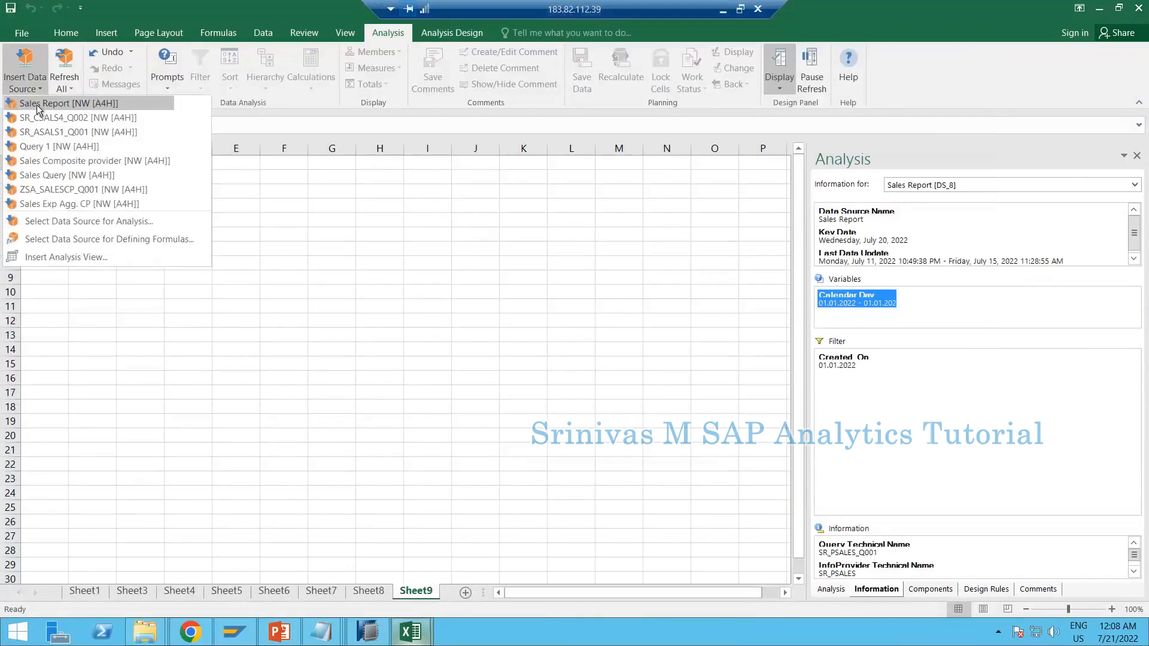
{"action": "left_click", "coordinate": [37, 105]}
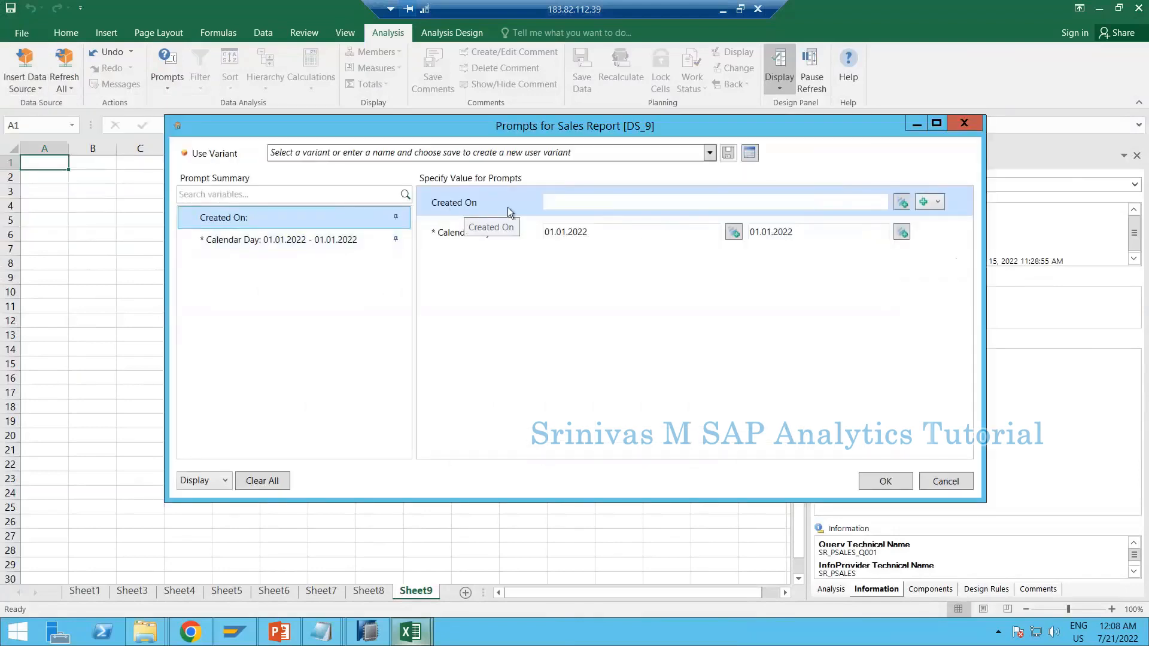
Back in SAP HANA Studio, change the description of variable ZCRTD_ON_M_I_I_01 to "Material" and save it
{"action": "left_click", "coordinate": [369, 632]}
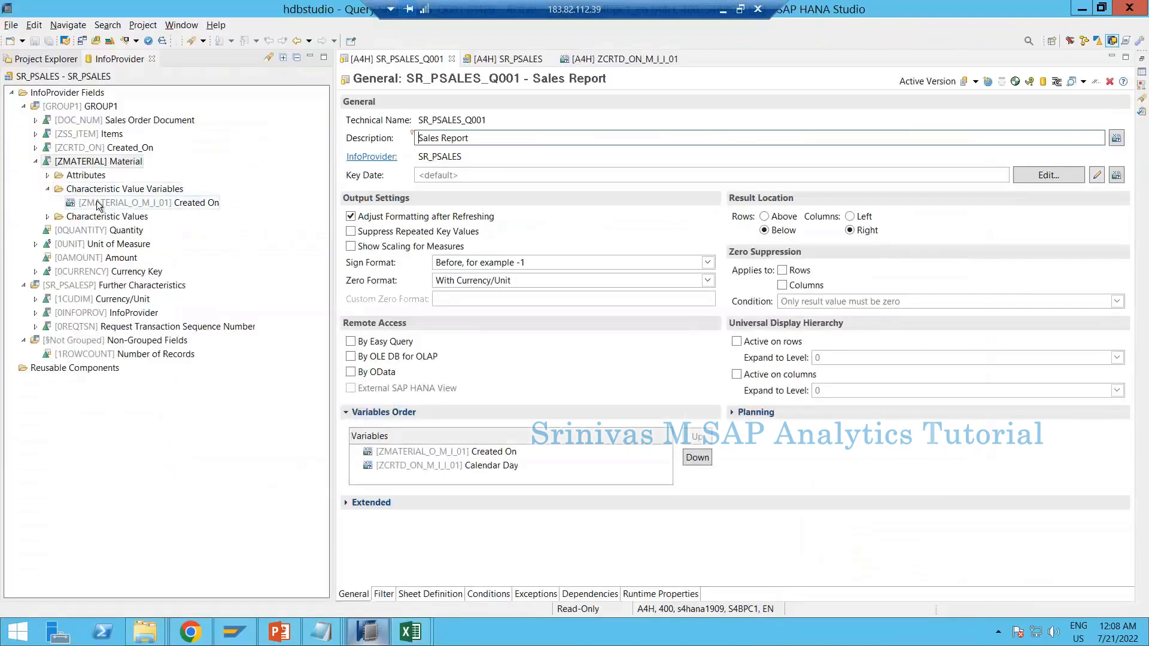
{"action": "left_click", "coordinate": [98, 204]}
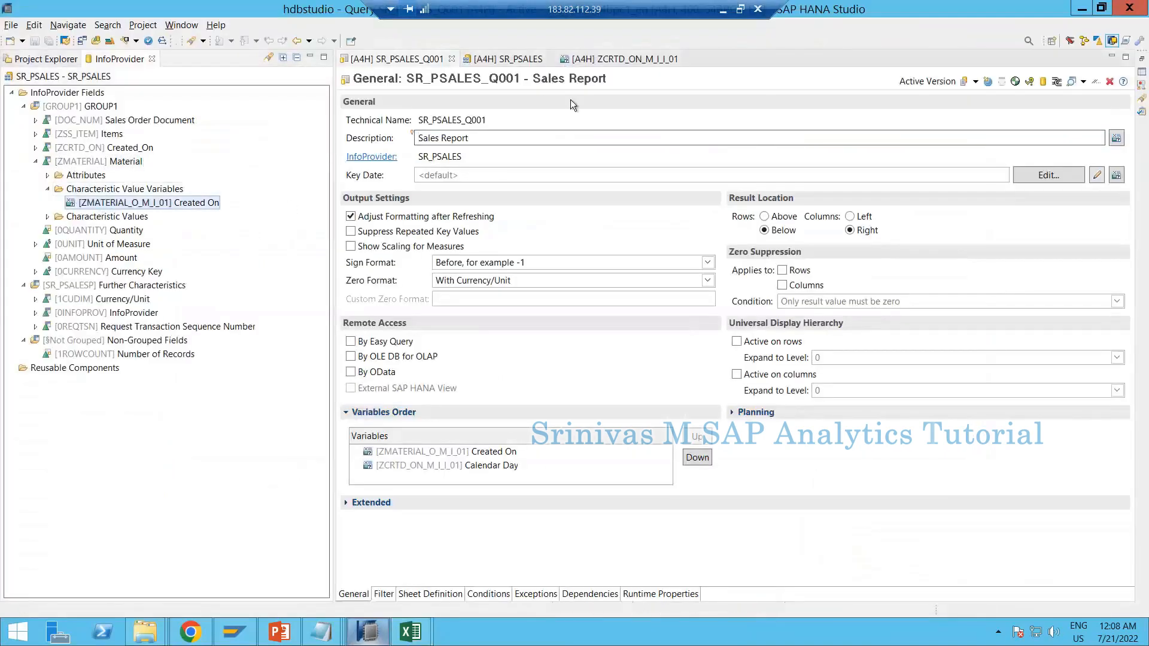
{"action": "left_click", "coordinate": [608, 60]}
{"action": "left_click_drag", "start_coordinate": [479, 137], "coordinate": [411, 147]}
{"action": "type", "text": "Material"}
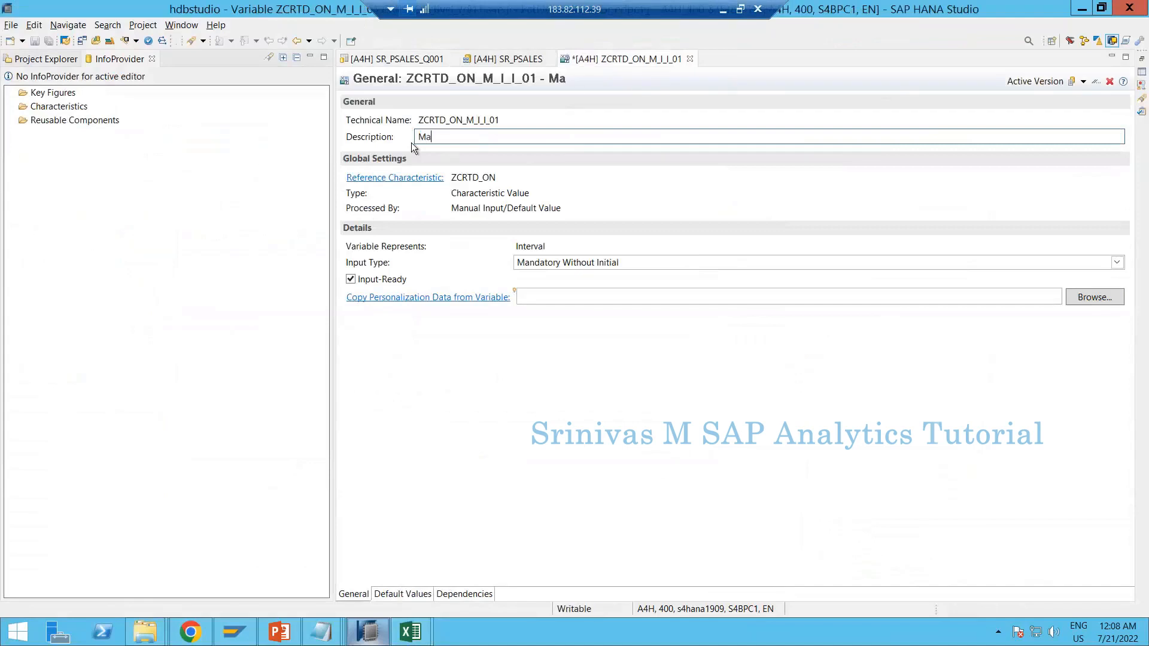
{"action": "left_click", "coordinate": [37, 42]}
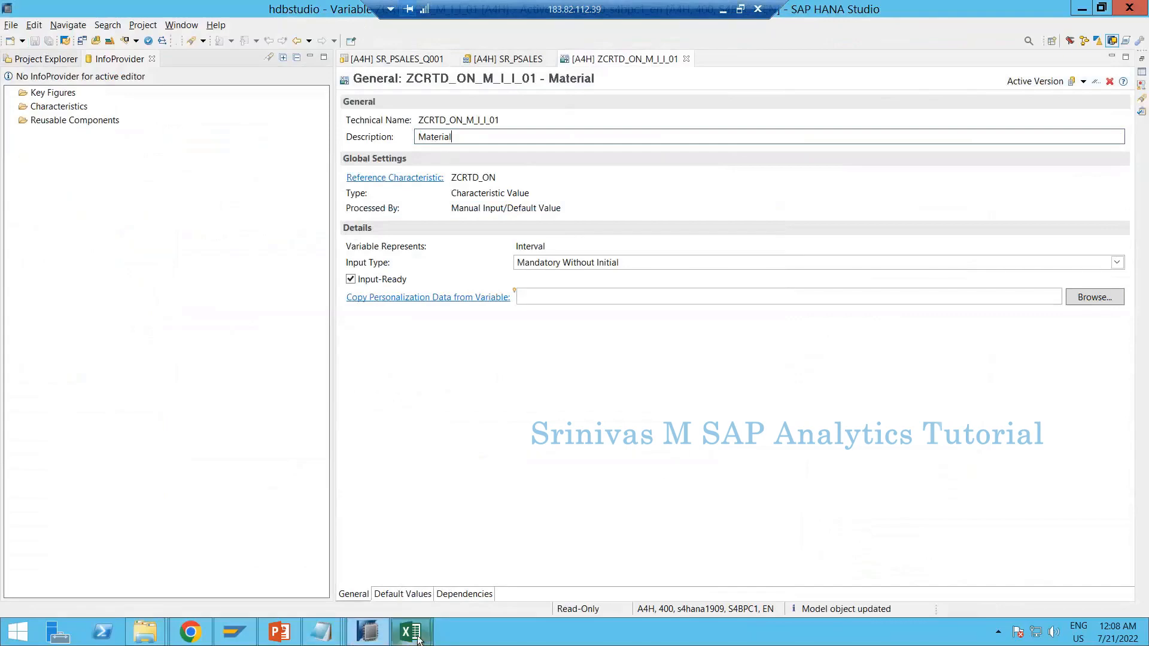
Reload the Sales Report data source in Excel's Book1 workbook and check the descriptions shown for its prompts
{"action": "mouse_move", "coordinate": [410, 632]}
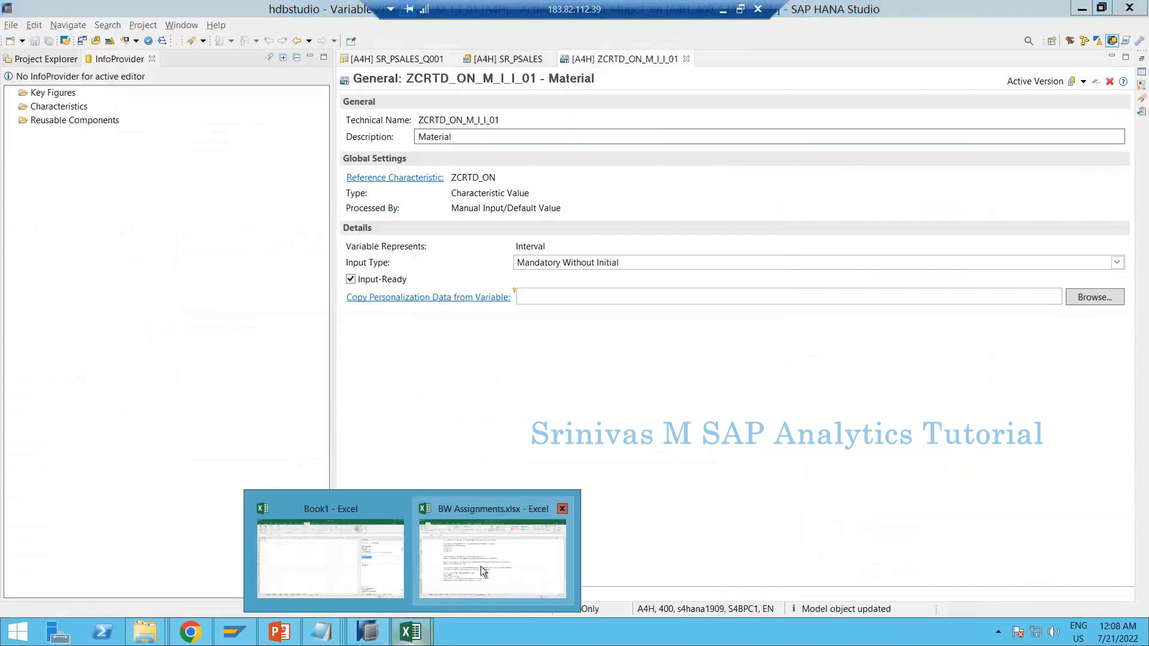
{"action": "left_click", "coordinate": [360, 572]}
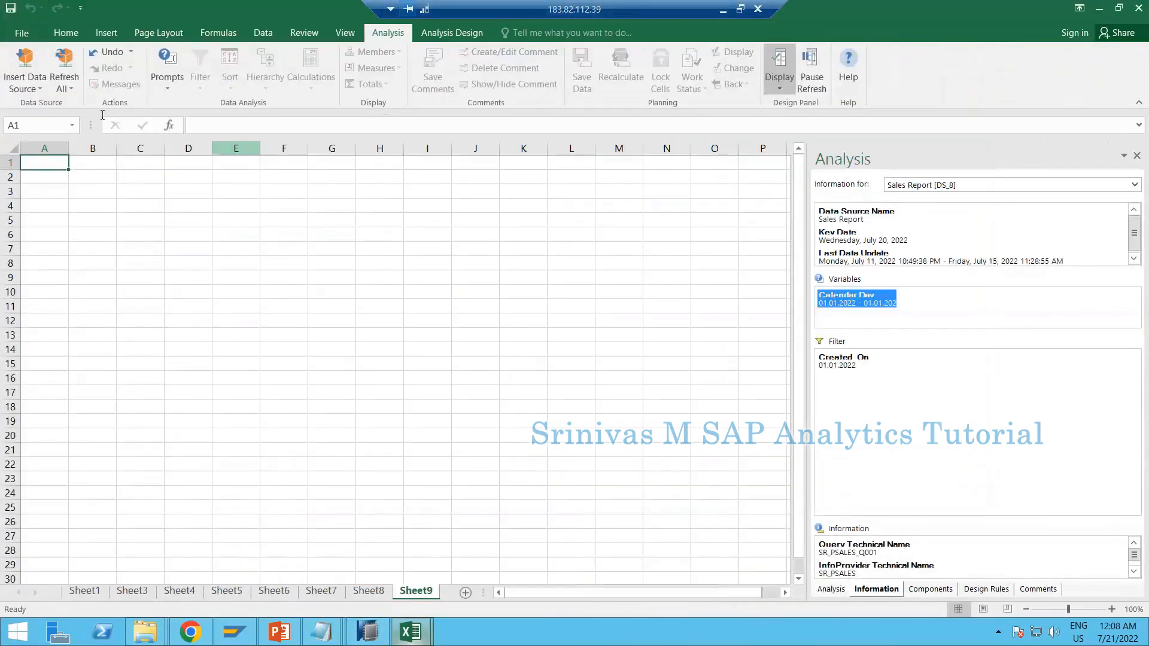
{"action": "left_click", "coordinate": [27, 82]}
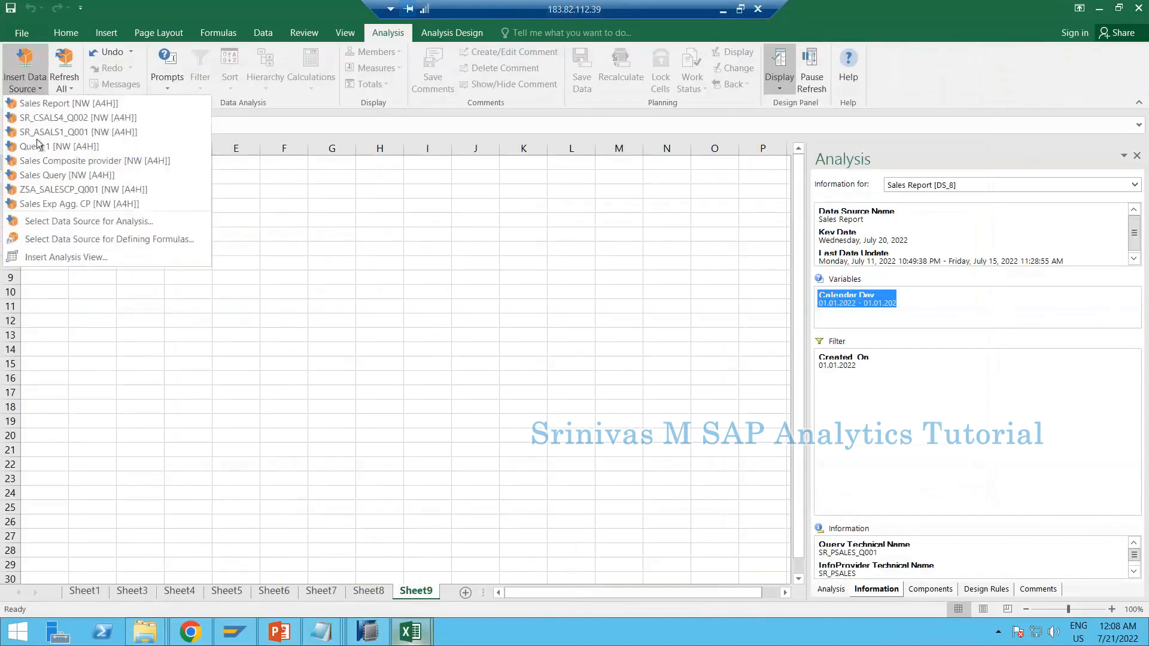
{"action": "left_click", "coordinate": [52, 102]}
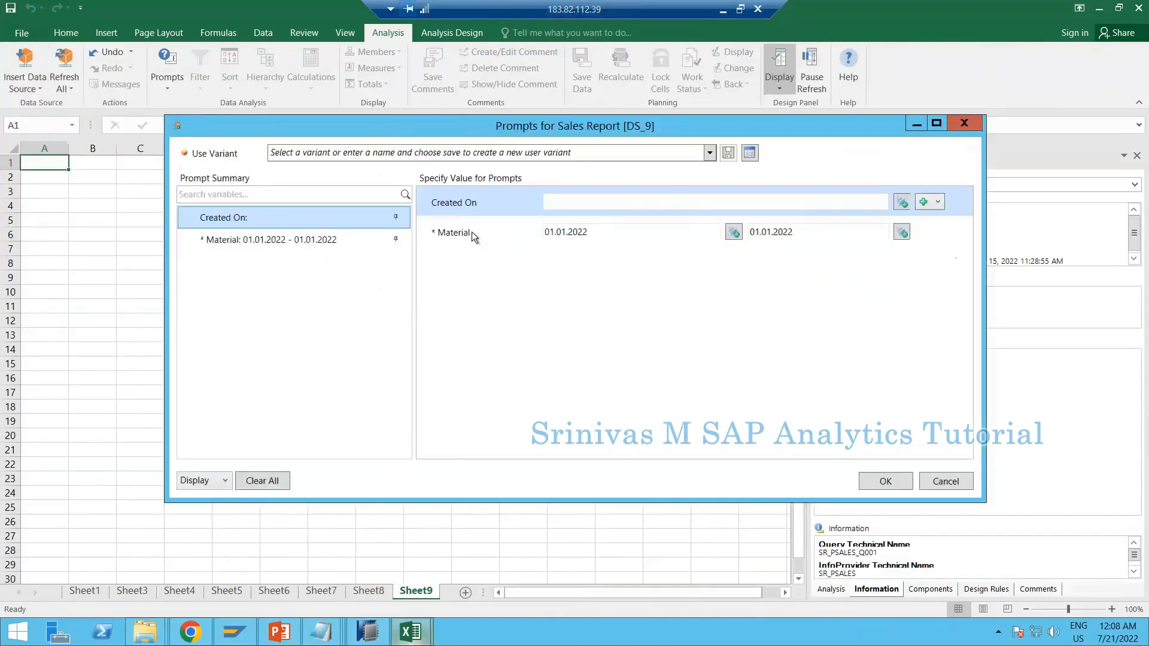
{"action": "left_click", "coordinate": [472, 232]}
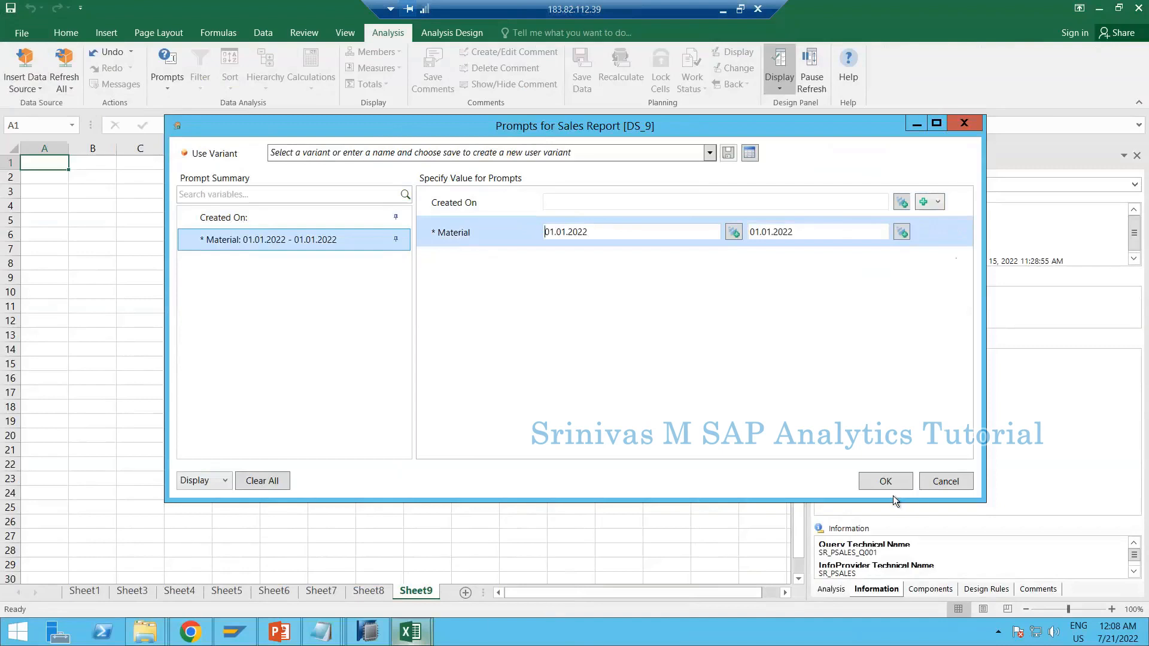
Switch to SAP HANA Studio, open variable ZCRTD_ON_M_I_I_01 of the Created_On characteristic, change its description to "Created On" and save it
{"action": "left_click", "coordinate": [368, 632]}
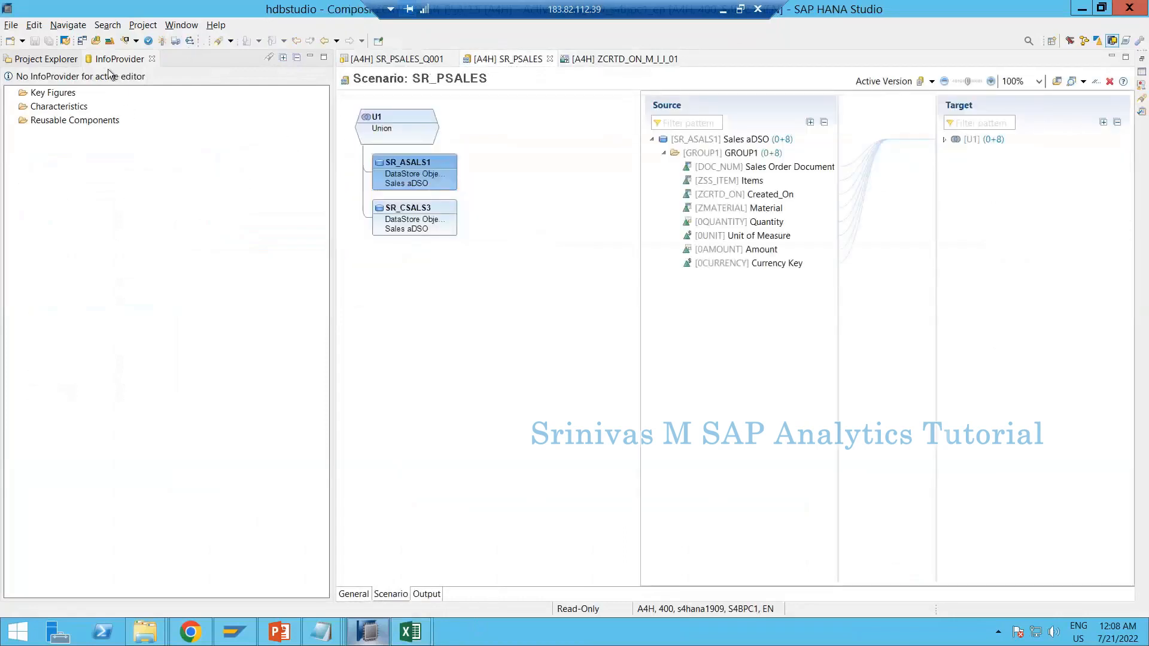
{"action": "left_click", "coordinate": [419, 61]}
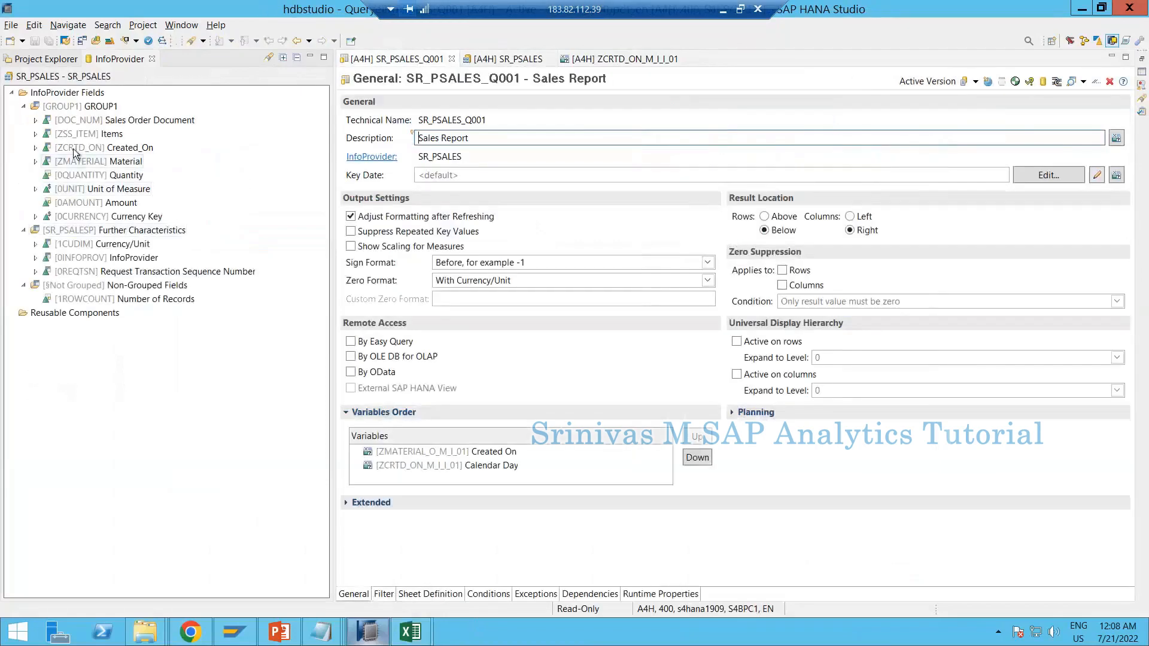
{"action": "left_click", "coordinate": [36, 148]}
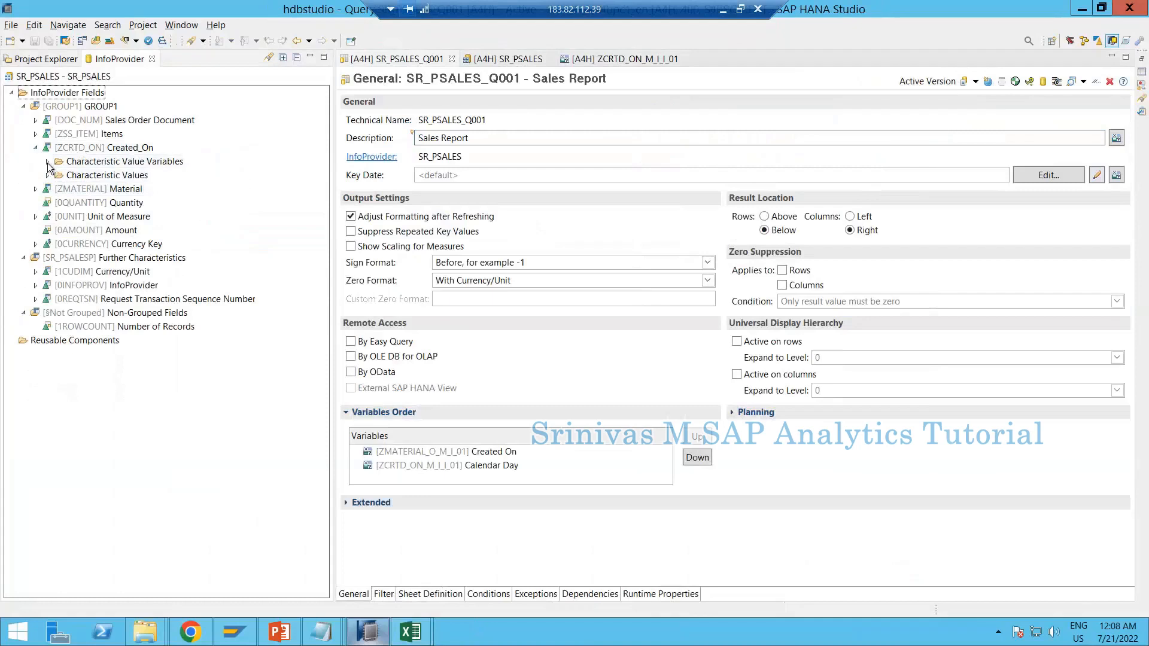
{"action": "left_click", "coordinate": [48, 162]}
{"action": "double_click", "coordinate": [137, 174]}
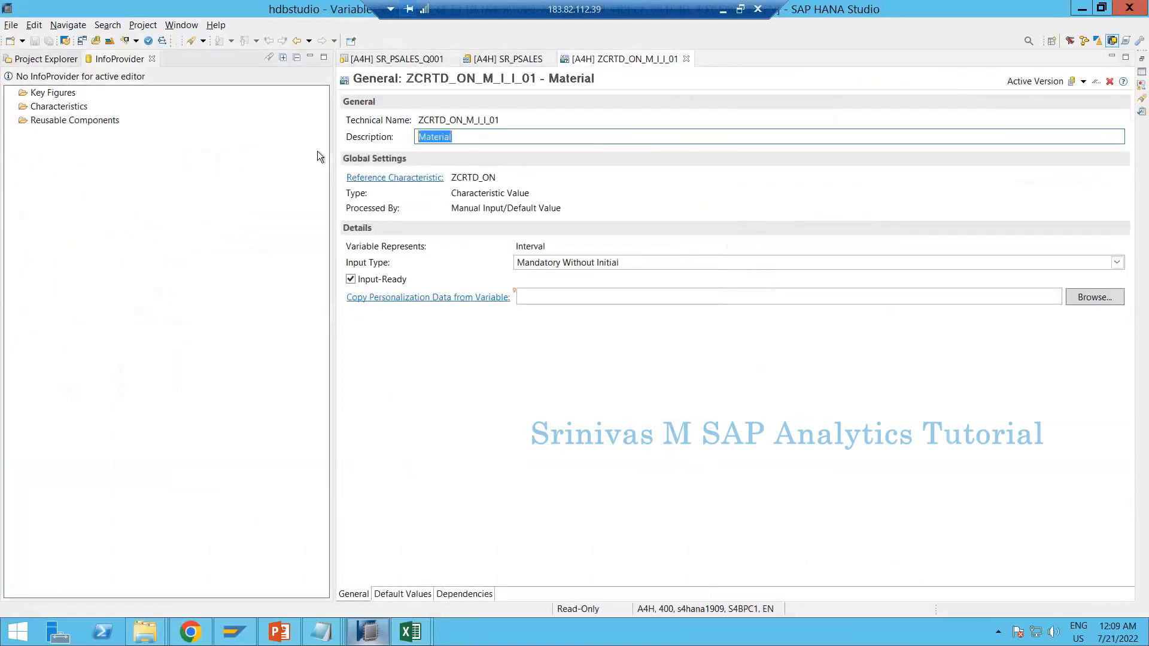
{"action": "type", "text": "Created "}
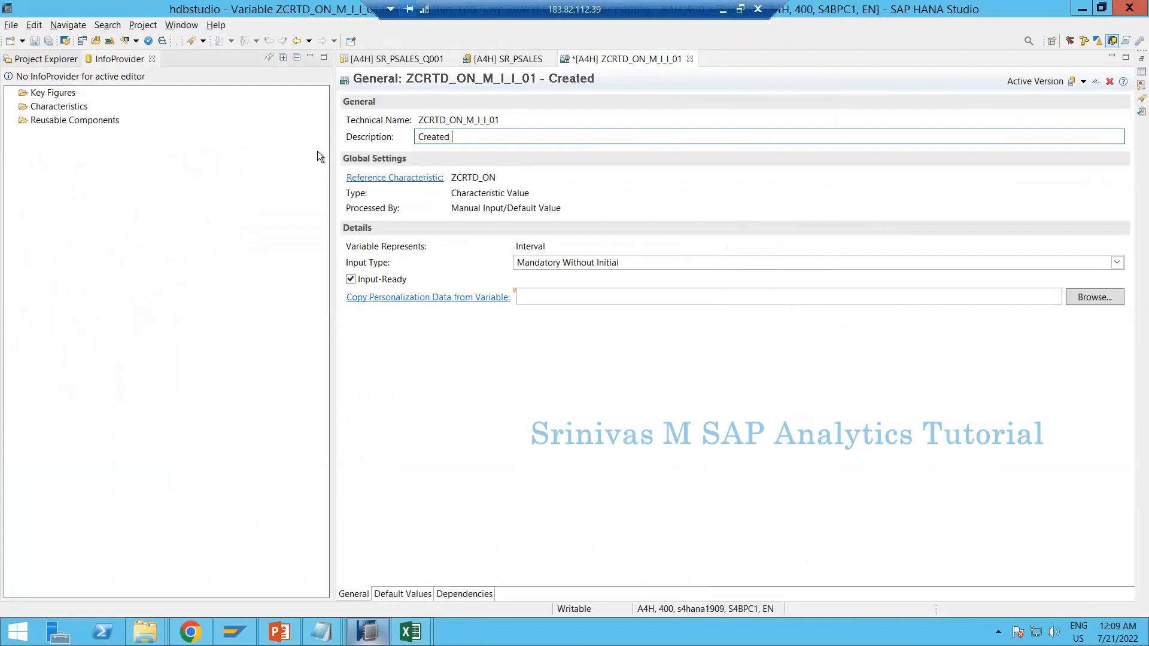
{"action": "type", "text": "On"}
{"action": "key", "text": "ctrl+s"}
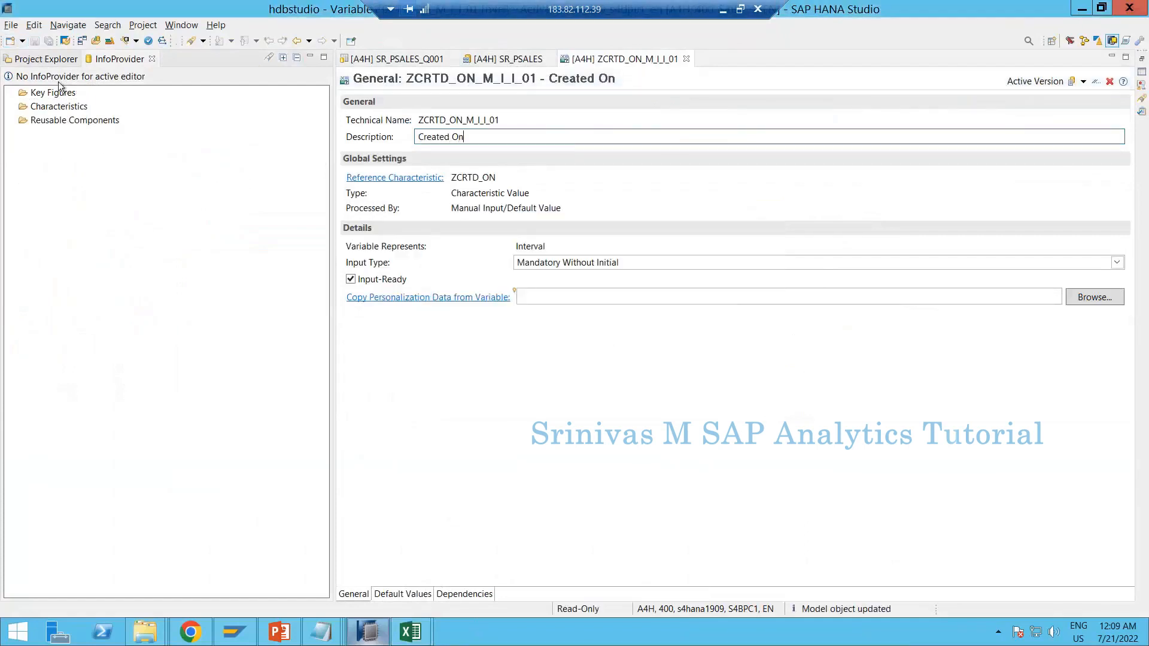
{"action": "left_click", "coordinate": [50, 72]}
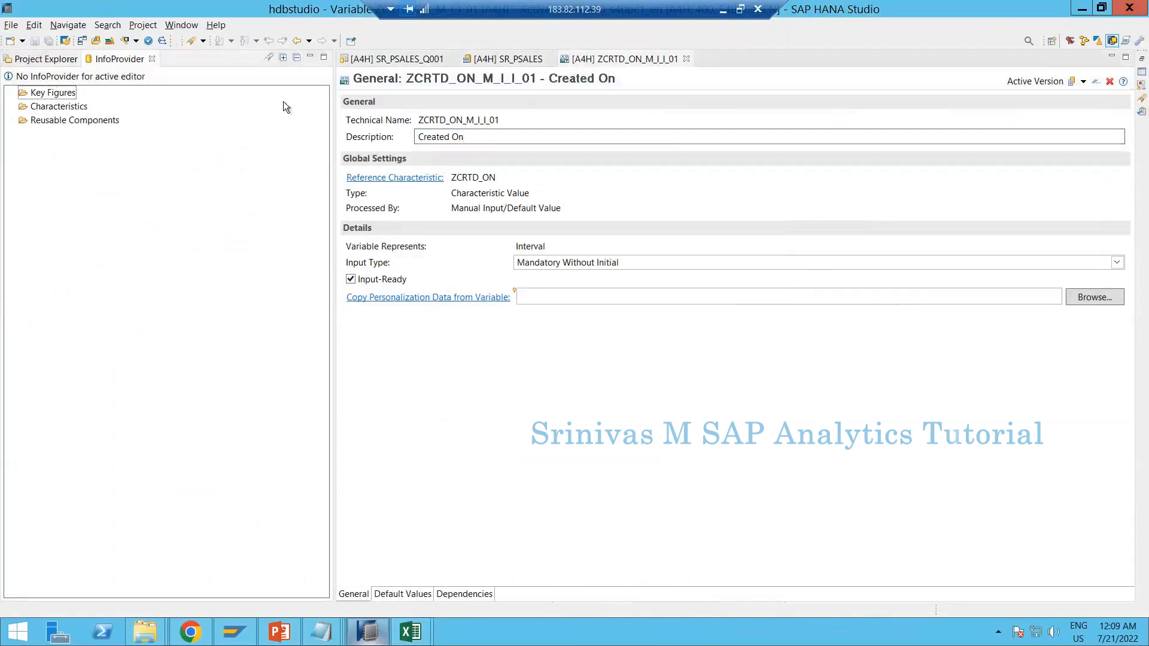
From query SR_PSALES_Q001, open the Material characteristic's variable ZMATERIAL_O_M_I_01, change its description to "Material" and save it
{"action": "left_click", "coordinate": [396, 58]}
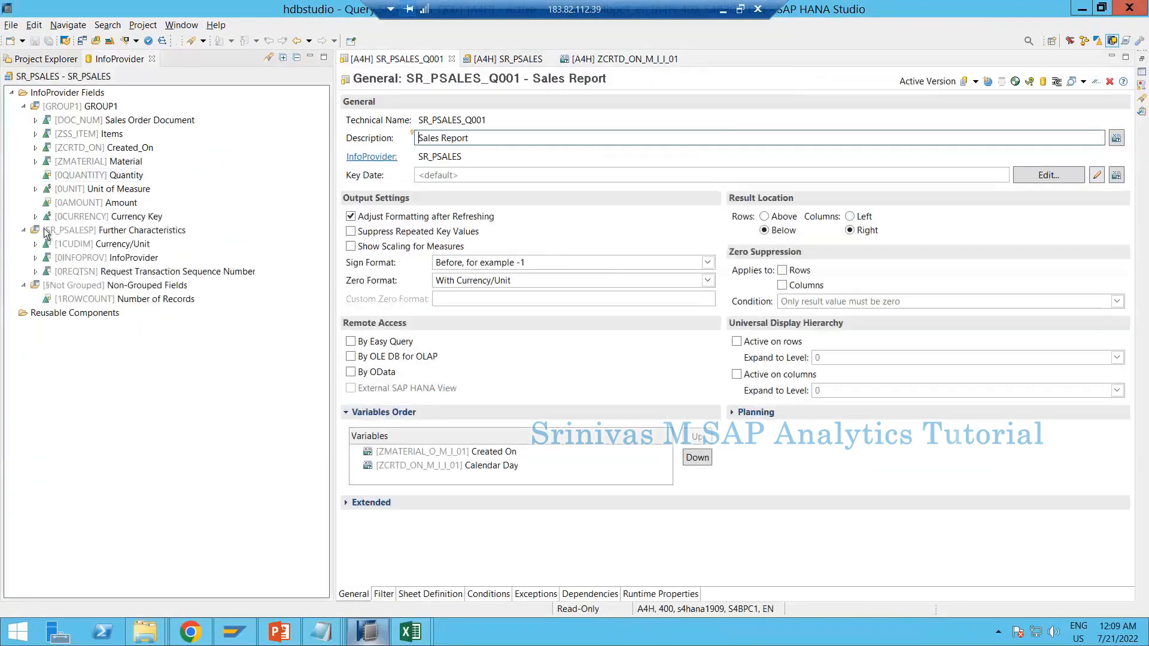
{"action": "left_click", "coordinate": [35, 161]}
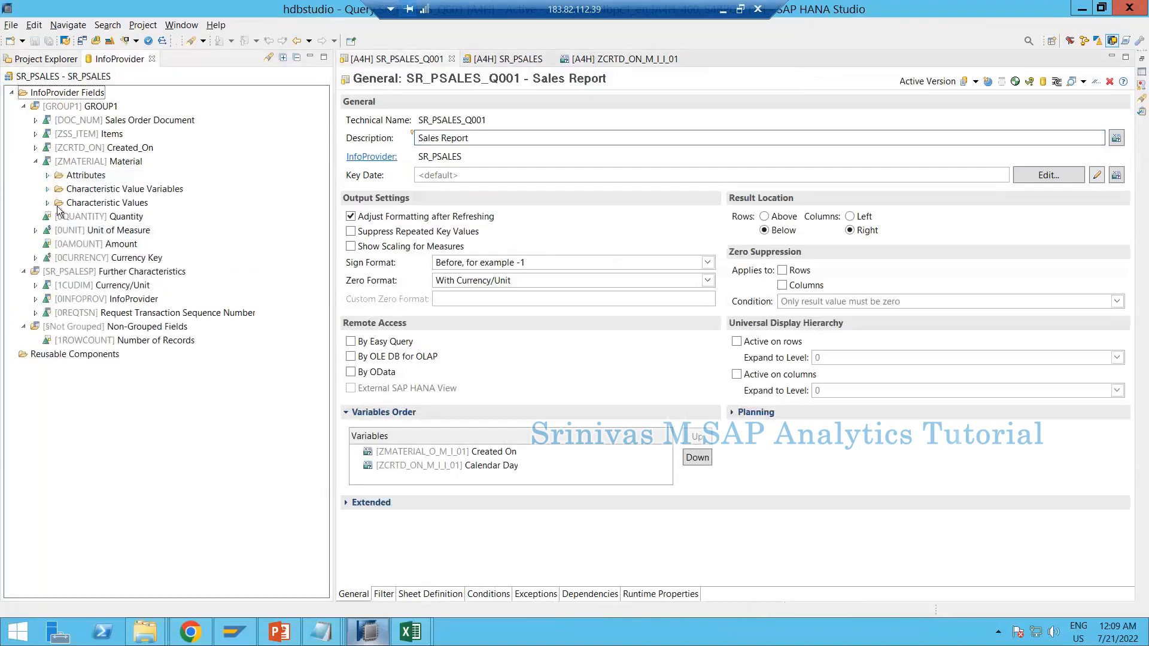
{"action": "left_click", "coordinate": [48, 189]}
{"action": "double_click", "coordinate": [108, 204]}
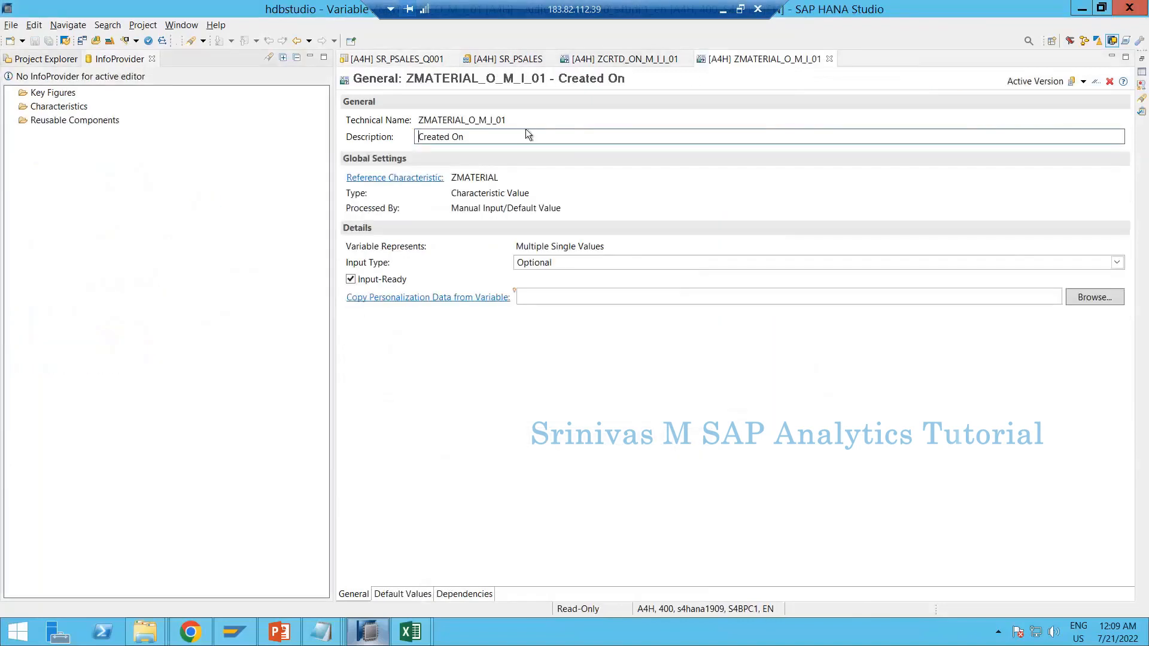
{"action": "left_click_drag", "start_coordinate": [464, 137], "coordinate": [378, 137]}
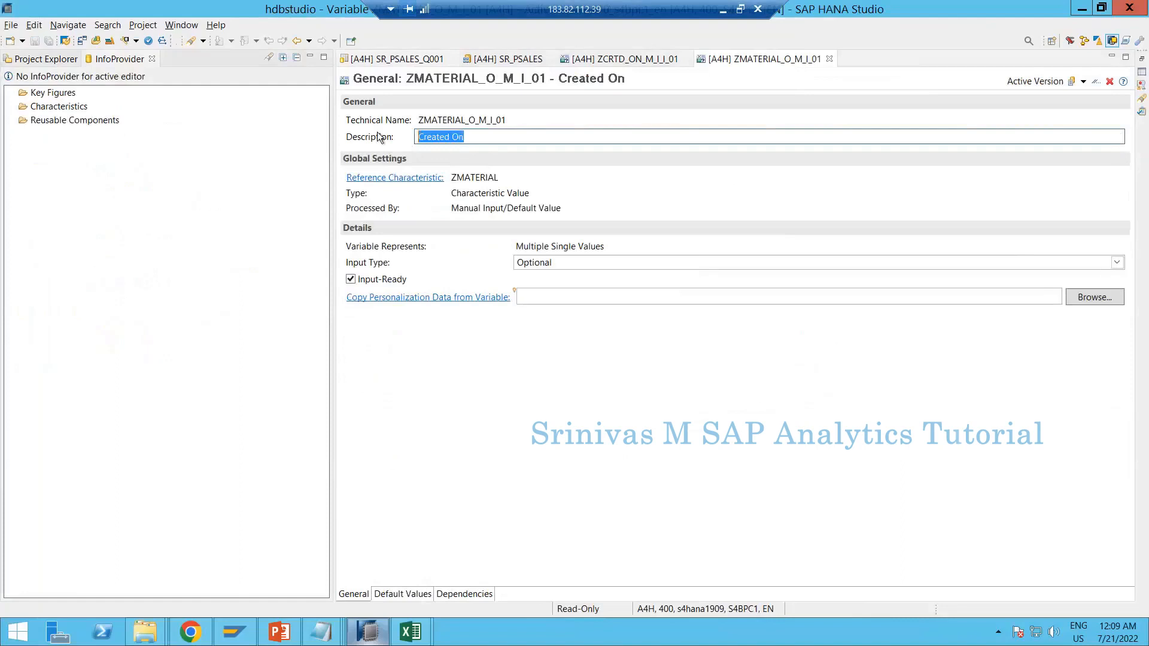
{"action": "type", "text": "Material"}
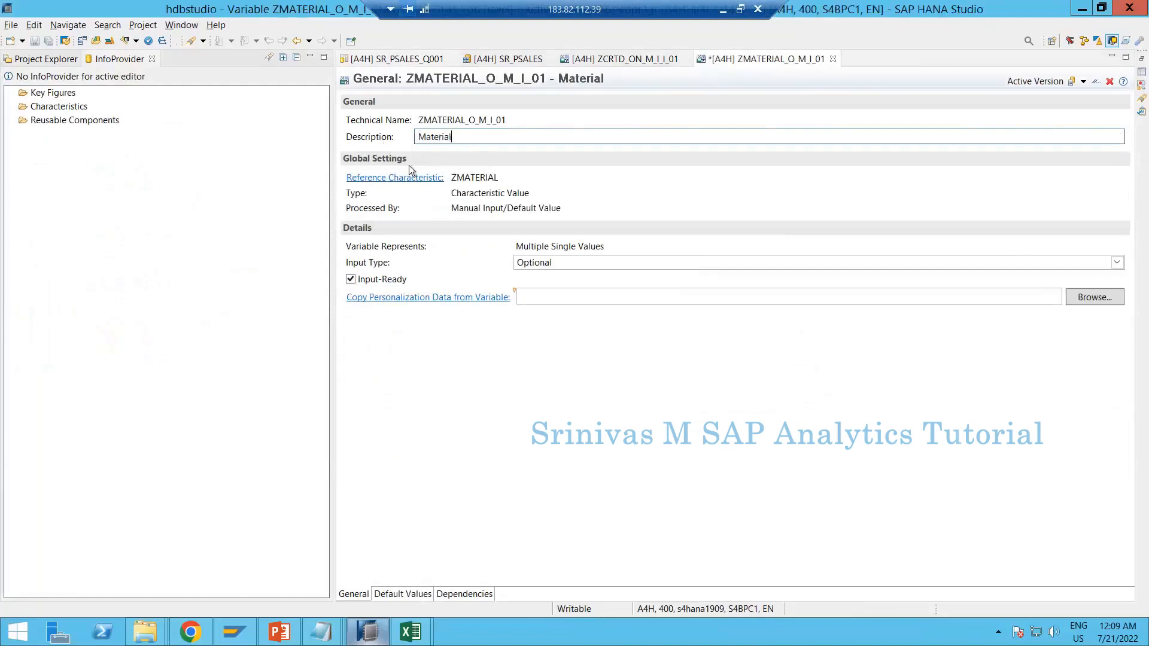
{"action": "left_click", "coordinate": [34, 42]}
Switch to Excel's Book1, dismiss the old prompts and insert the Sales Report data source again to check the prompt descriptions
{"action": "left_click", "coordinate": [432, 59]}
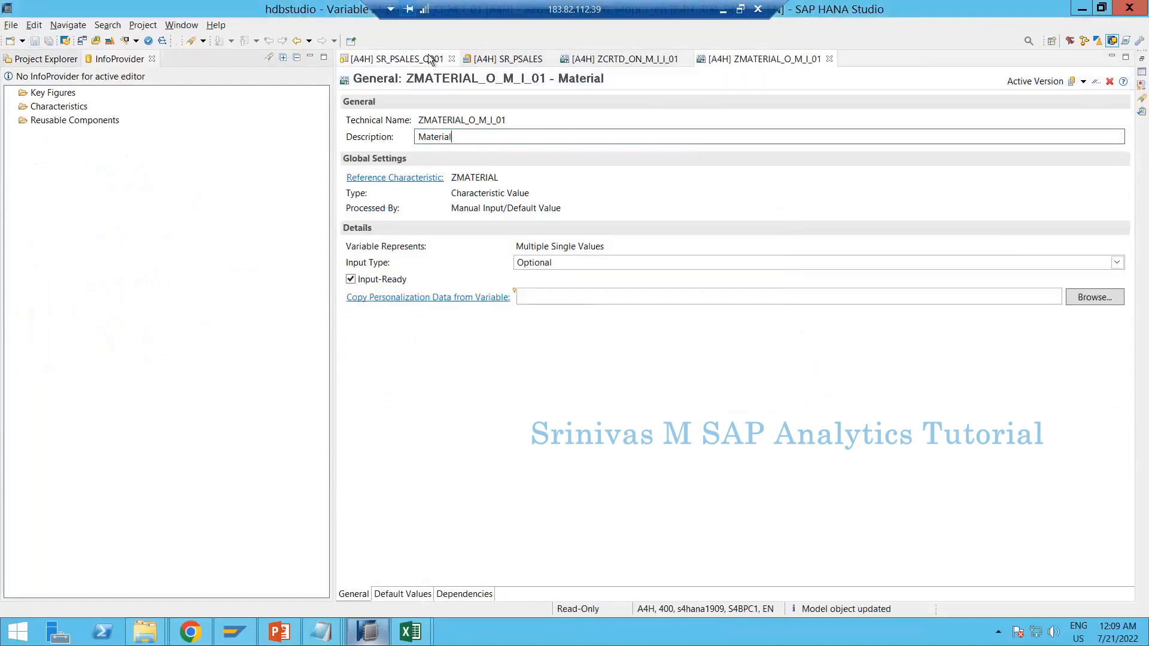
{"action": "mouse_move", "coordinate": [410, 632]}
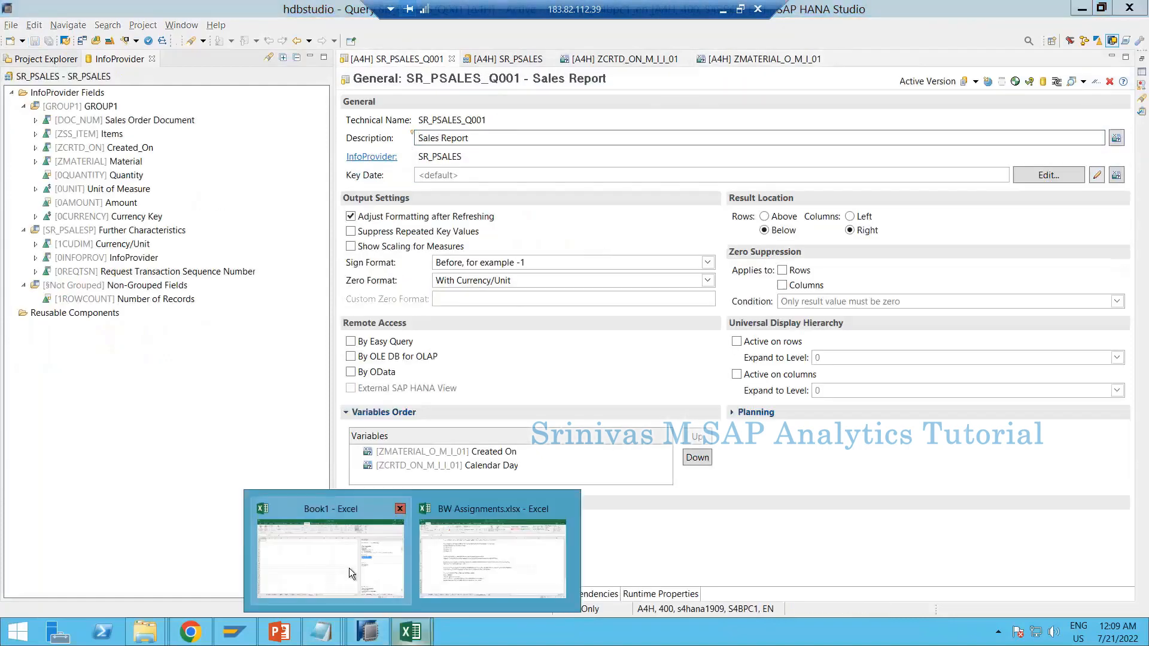
{"action": "left_click", "coordinate": [331, 557]}
{"action": "left_click", "coordinate": [885, 481]}
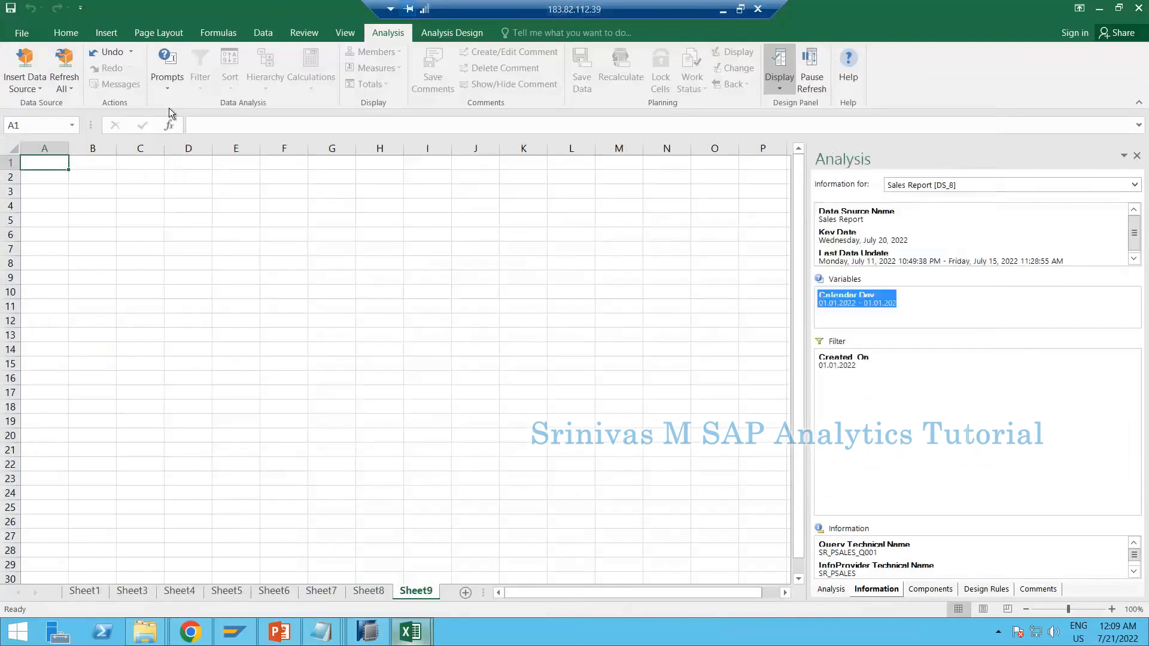
{"action": "left_click", "coordinate": [32, 89]}
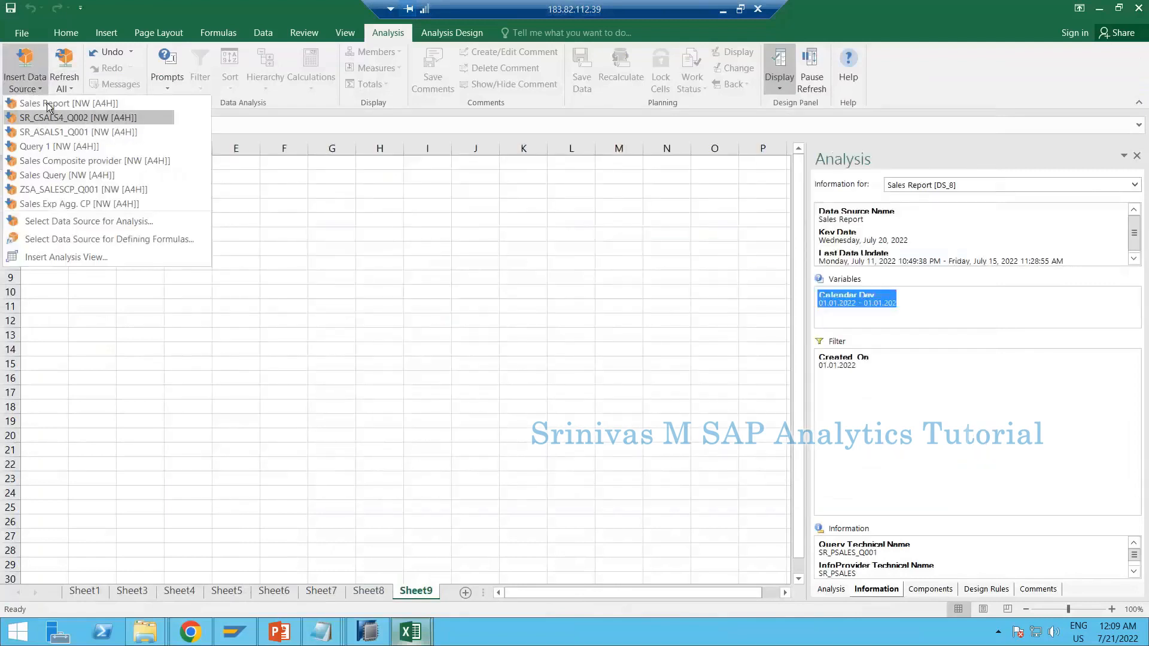
{"action": "left_click", "coordinate": [43, 103]}
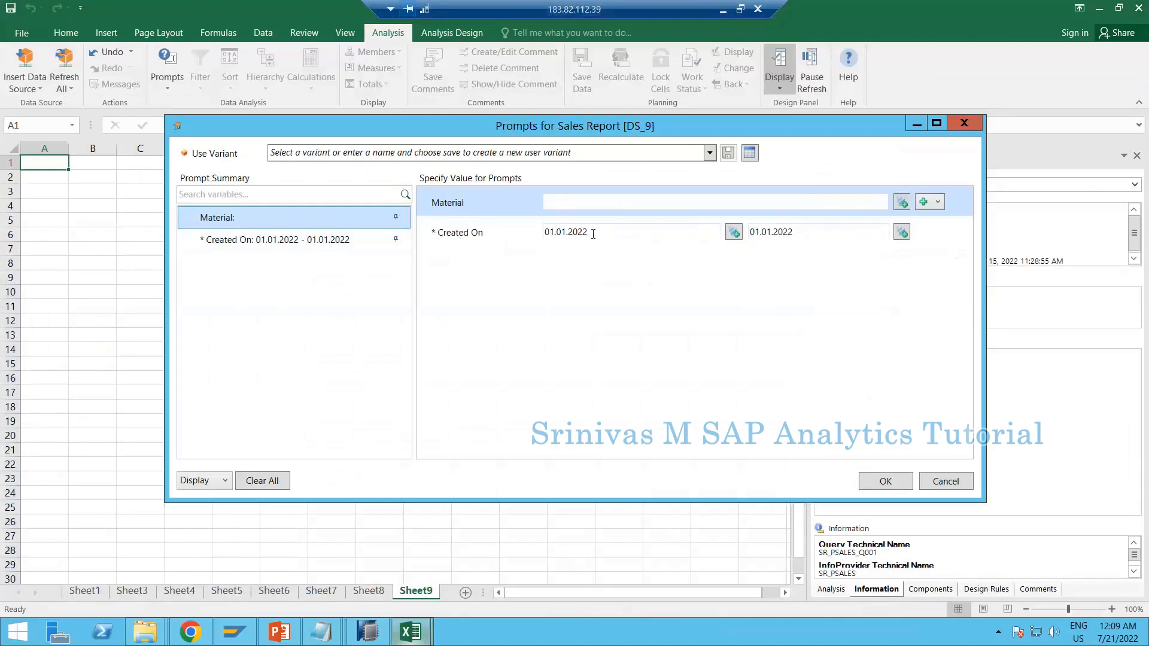
In SAP HANA Studio, move ZCRTD_ON_M_I_I_01 above ZMATERIAL_O_M_I_01 in the query's variables order and save the query
{"action": "left_click", "coordinate": [369, 636]}
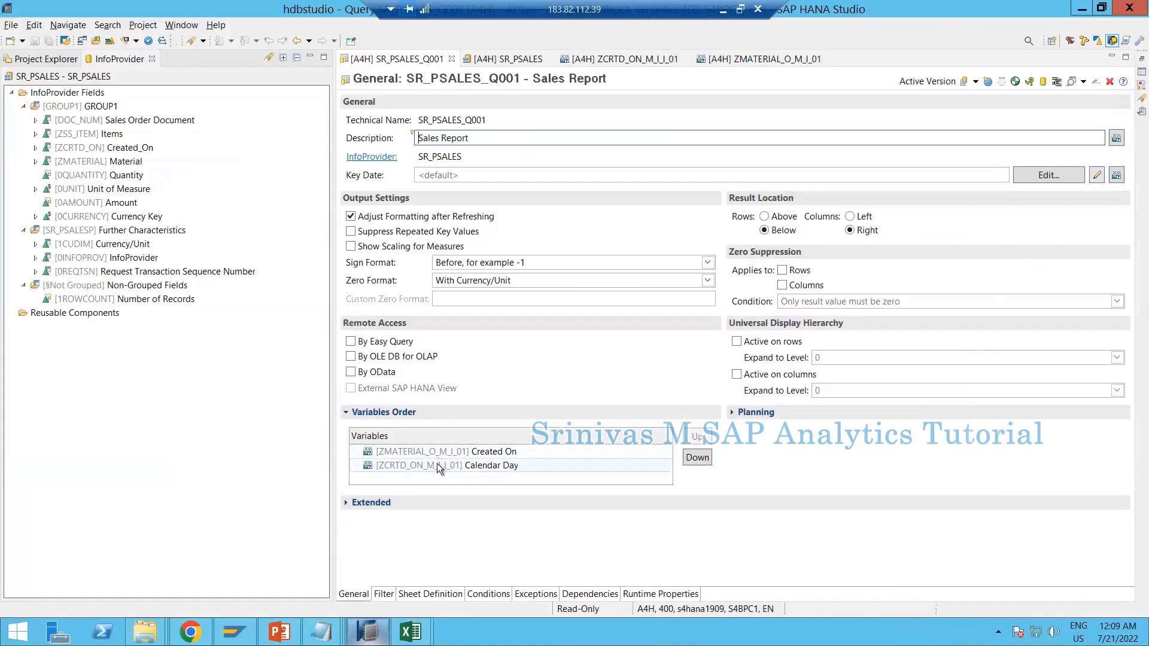
{"action": "left_click", "coordinate": [466, 467]}
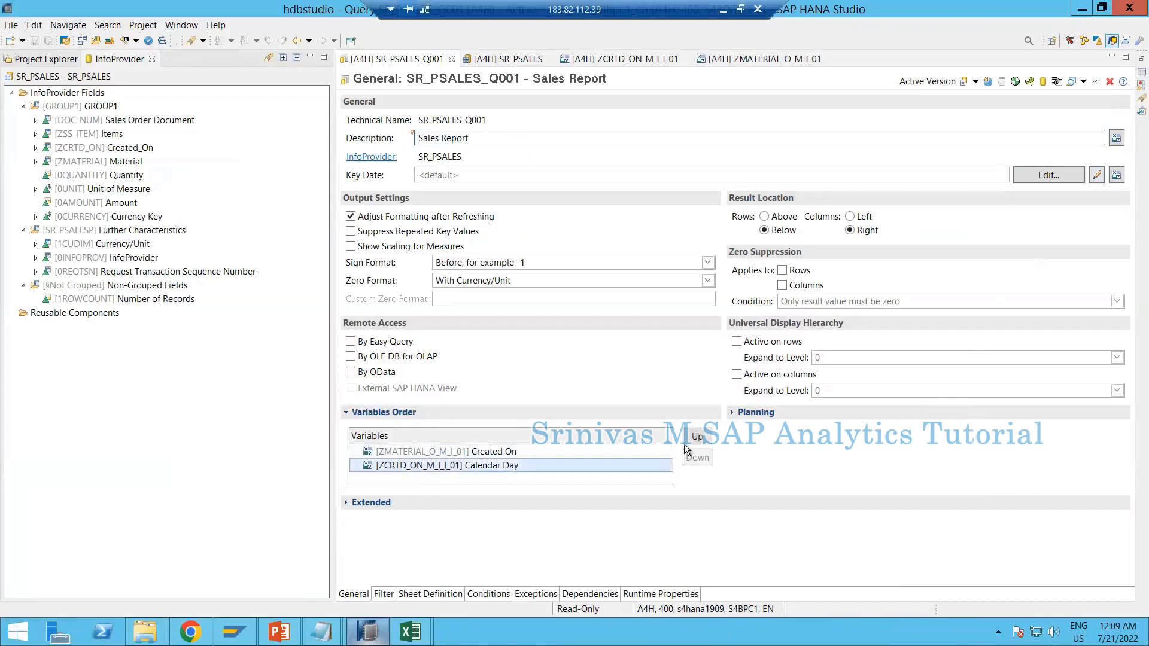
{"action": "left_click", "coordinate": [687, 440]}
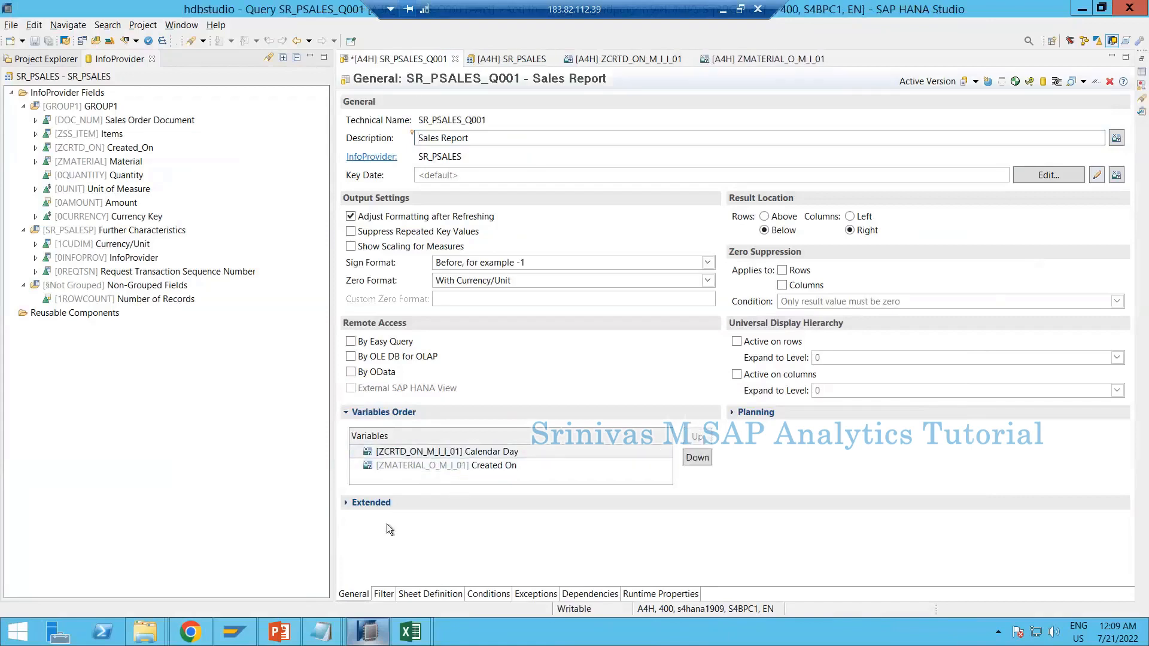
{"action": "left_click", "coordinate": [35, 42]}
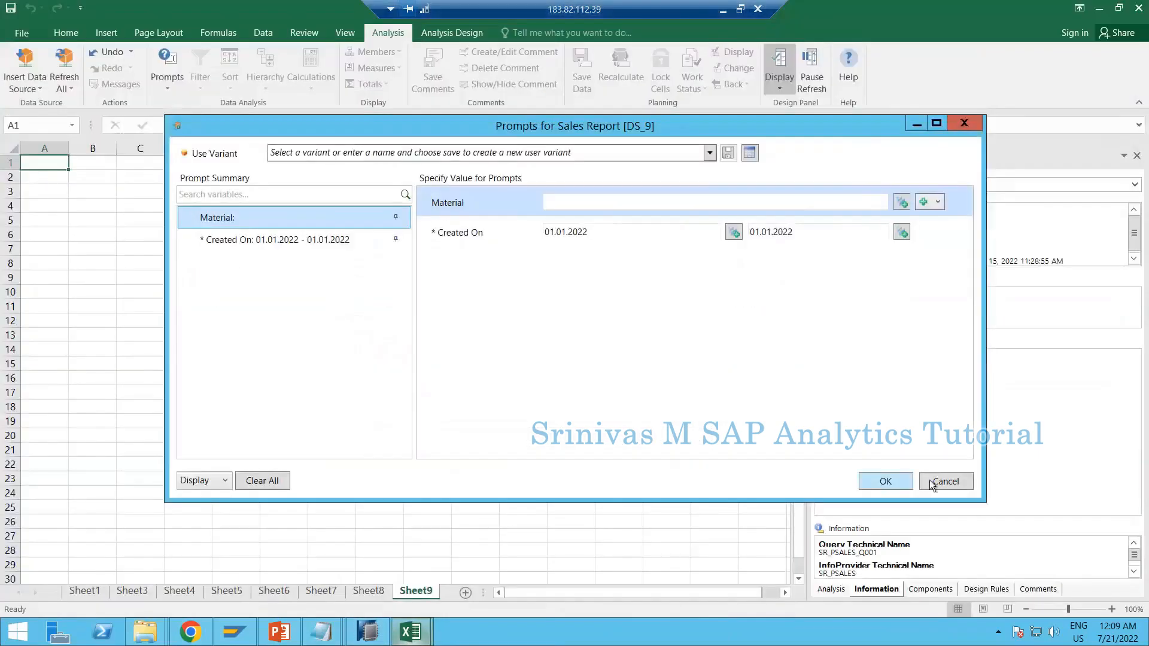
In Excel, cancel the old prompts, insert Sales Report again, check the prompt order, and run it with Material left empty
{"action": "left_click", "coordinate": [932, 480]}
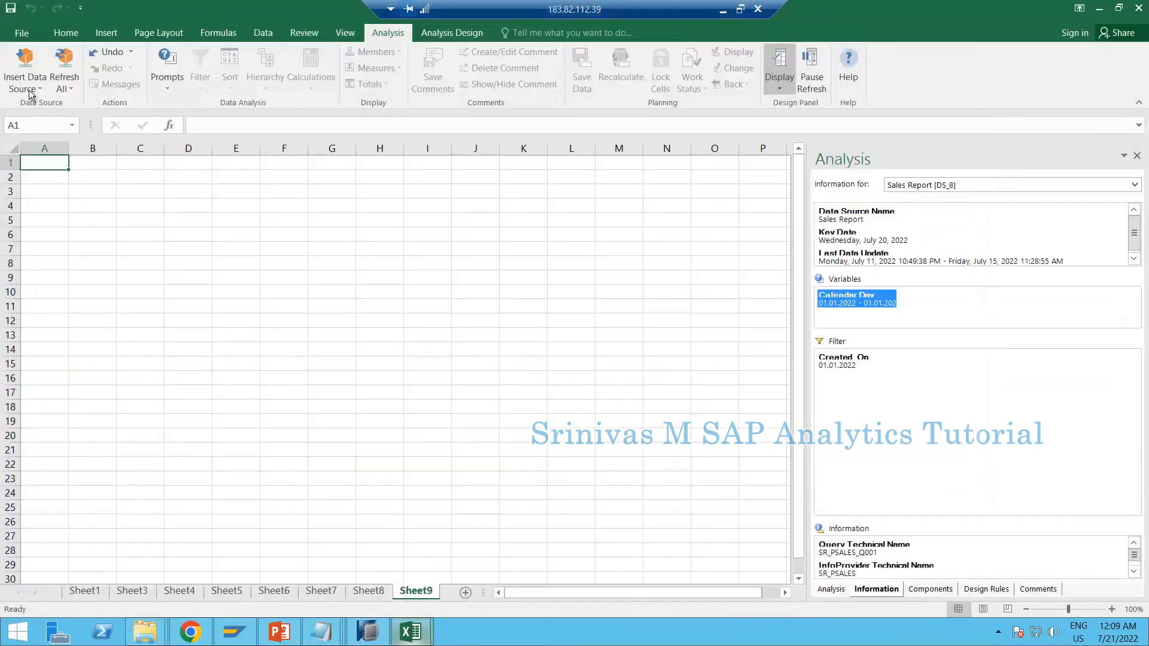
{"action": "left_click", "coordinate": [30, 95]}
{"action": "left_click", "coordinate": [27, 114]}
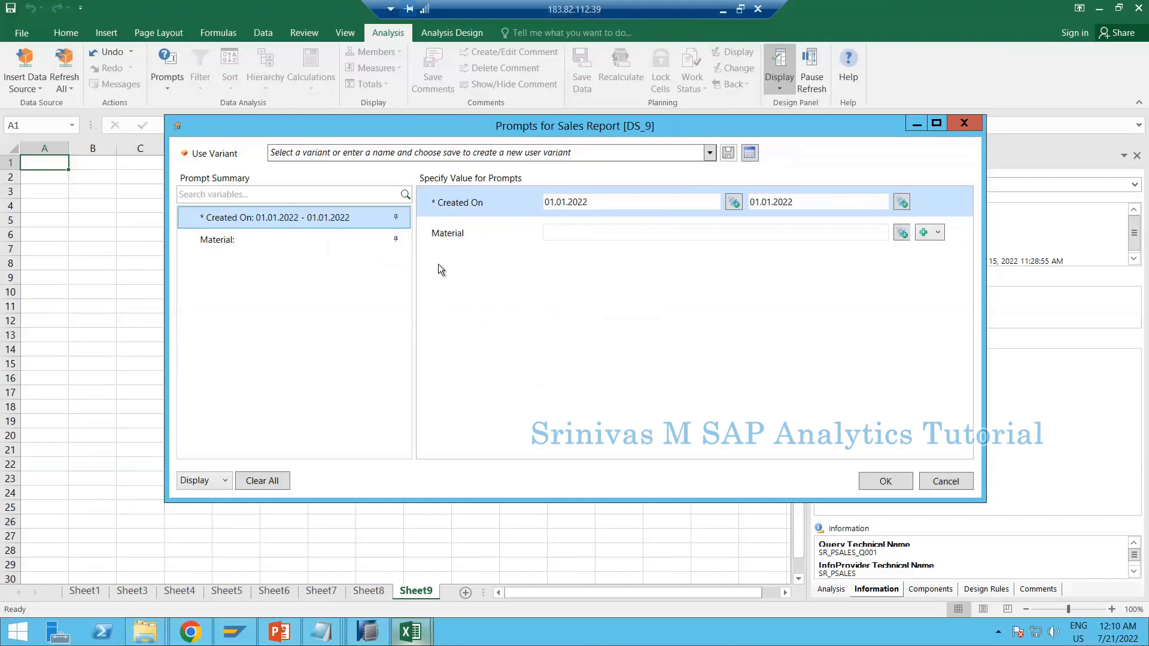
{"action": "left_click", "coordinate": [451, 236]}
{"action": "left_click", "coordinate": [454, 211]}
{"action": "left_click", "coordinate": [460, 236]}
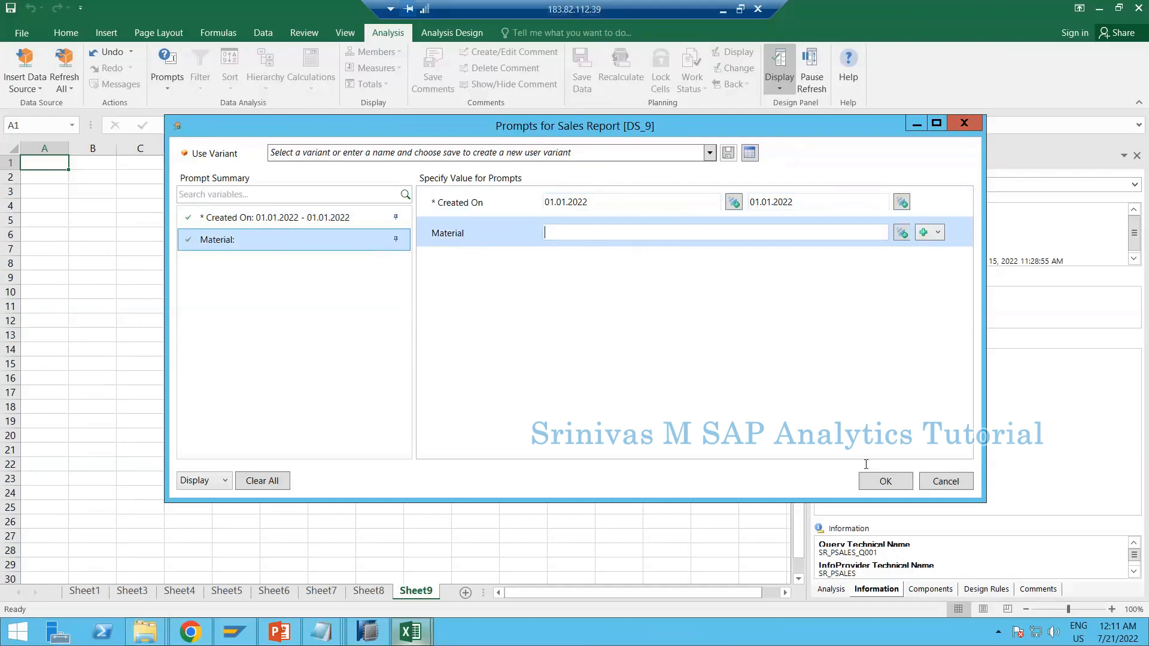
{"action": "left_click", "coordinate": [884, 480]}
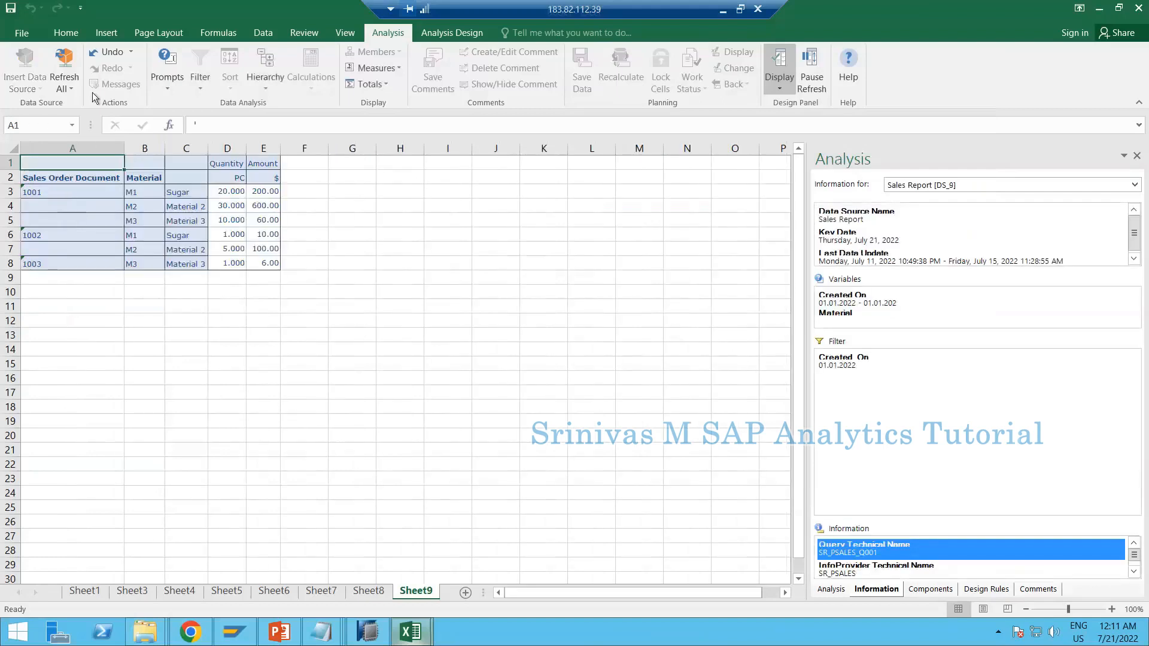
Reopen the prompts for the Sales Report data source, clear both Created On dates and set Material to M1
{"action": "left_click", "coordinate": [182, 90]}
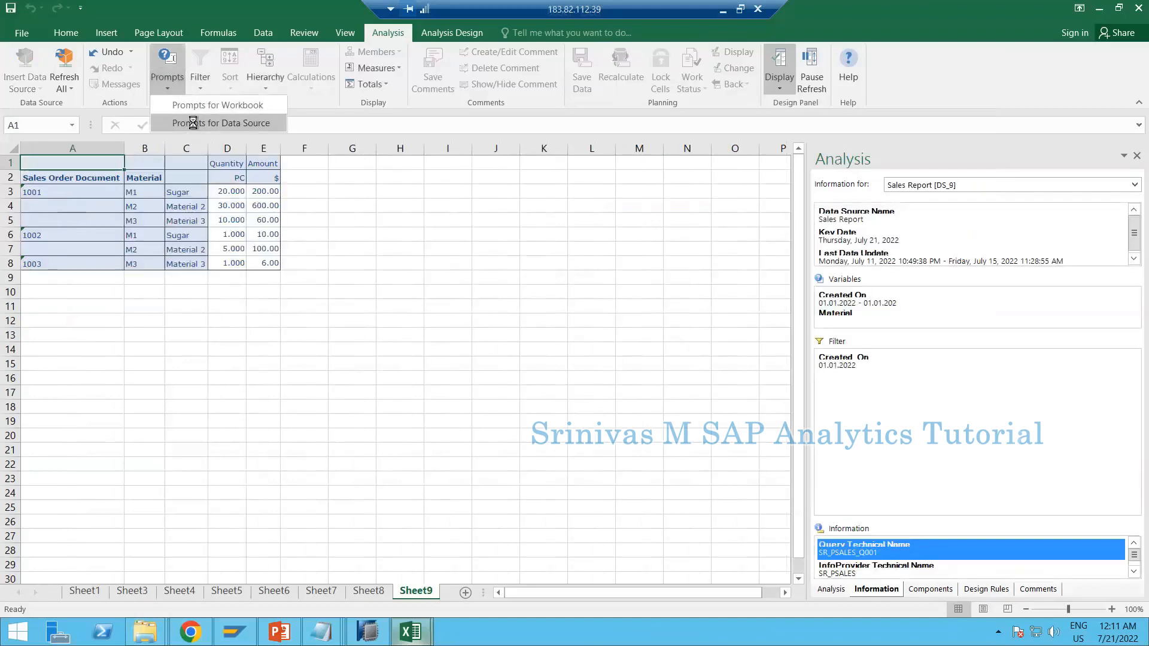
{"action": "left_click", "coordinate": [194, 123]}
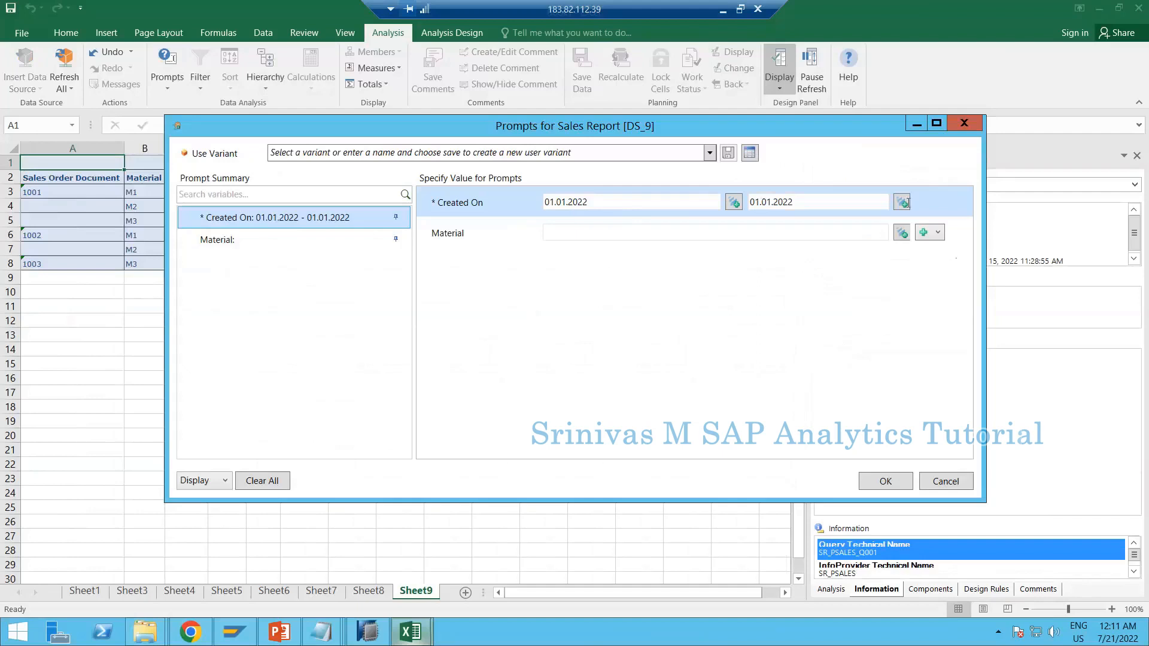
{"action": "key", "text": "Tab"}
{"action": "key", "text": "BackSpace"}
{"action": "key", "text": "shift+Tab"}
{"action": "key", "text": "shift+Tab"}
{"action": "key", "text": "BackSpace"}
{"action": "left_click", "coordinate": [621, 235]}
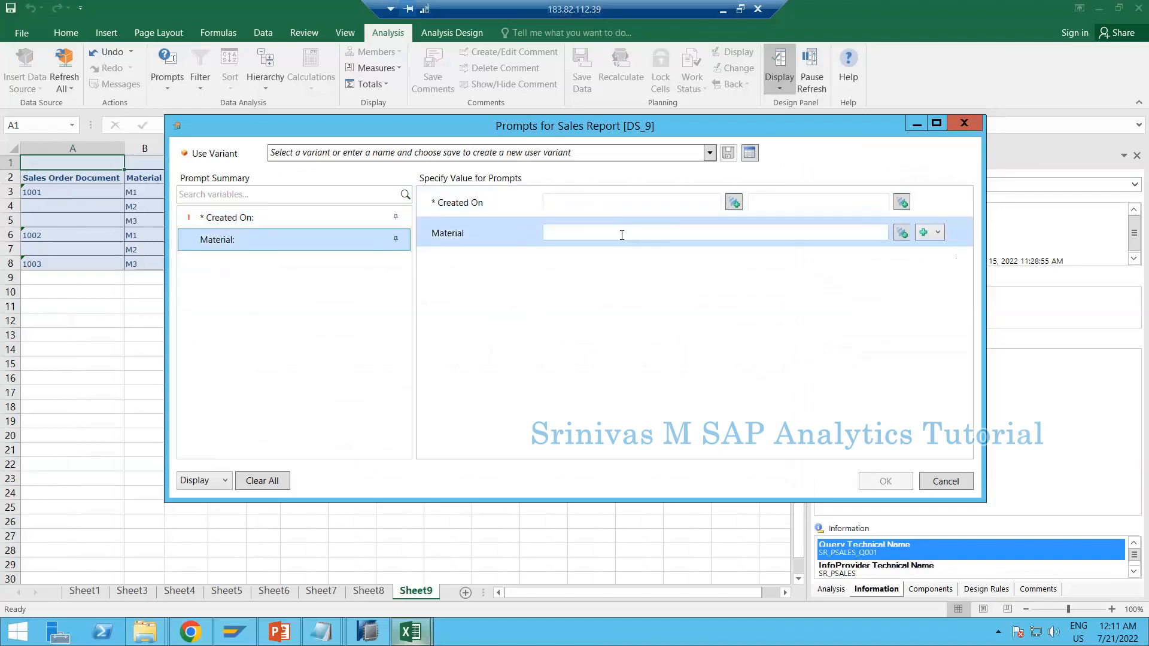
{"action": "type", "text": "M1"}
Set the Created On interval in the prompts to 01.01.2022 - 03.01.2022
{"action": "left_click", "coordinate": [587, 209]}
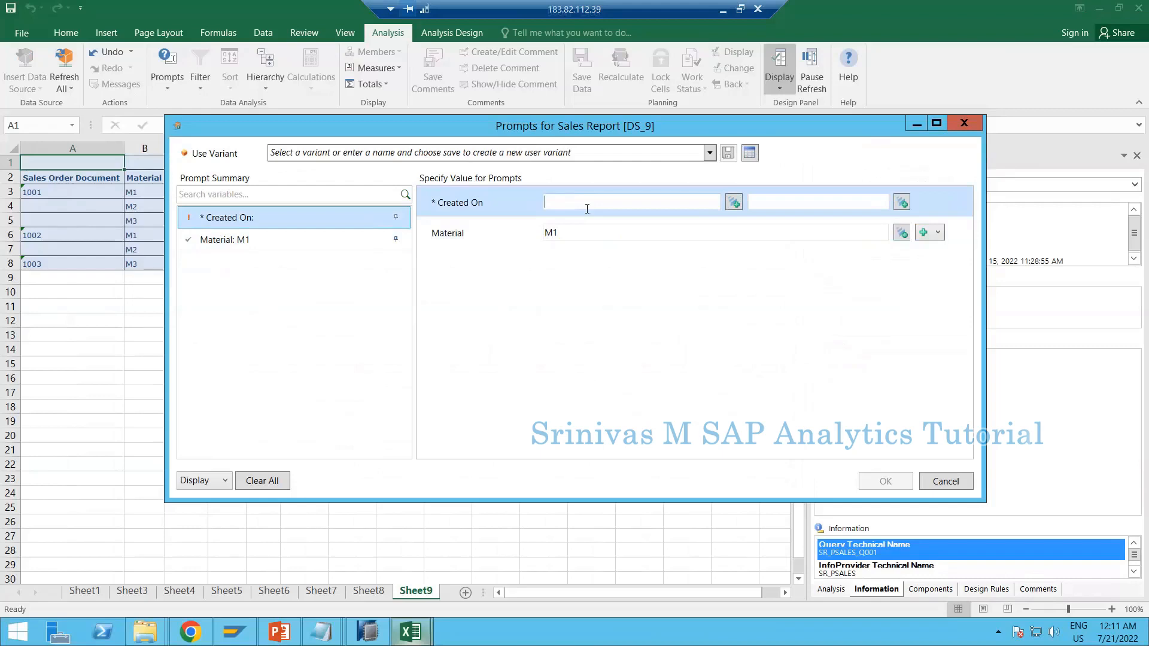
{"action": "type", "text": "0101"}
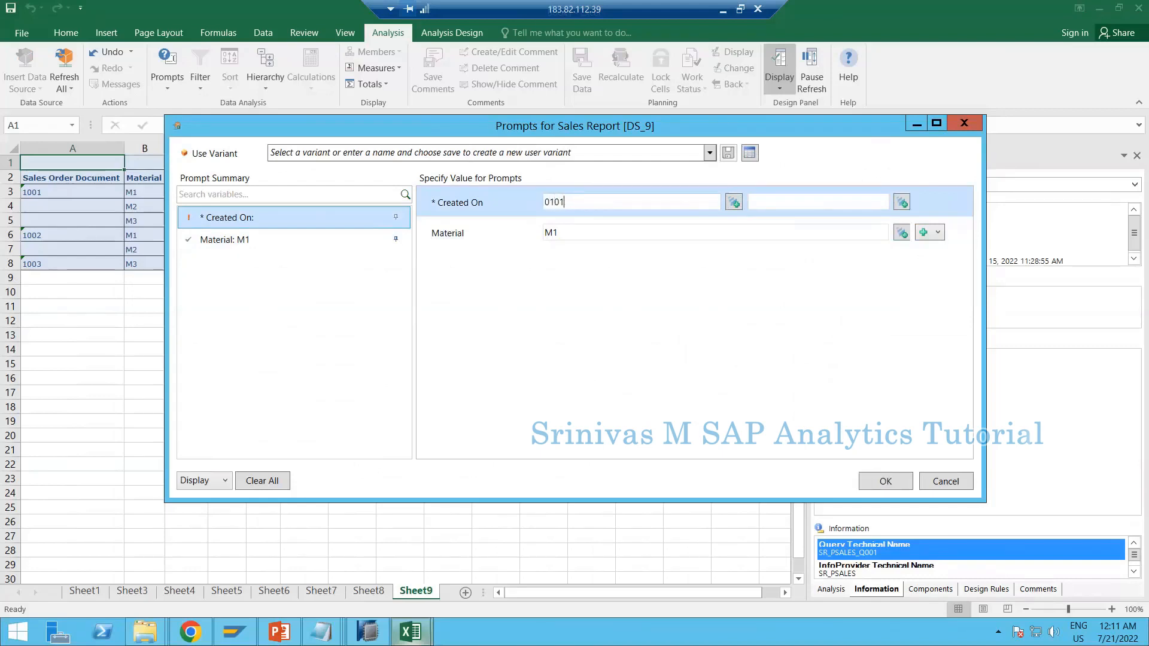
{"action": "key", "text": "BackSpace"}
{"action": "key", "text": "BackSpace"}
{"action": "type", "text": ".01.2022"}
{"action": "key", "text": "Tab"}
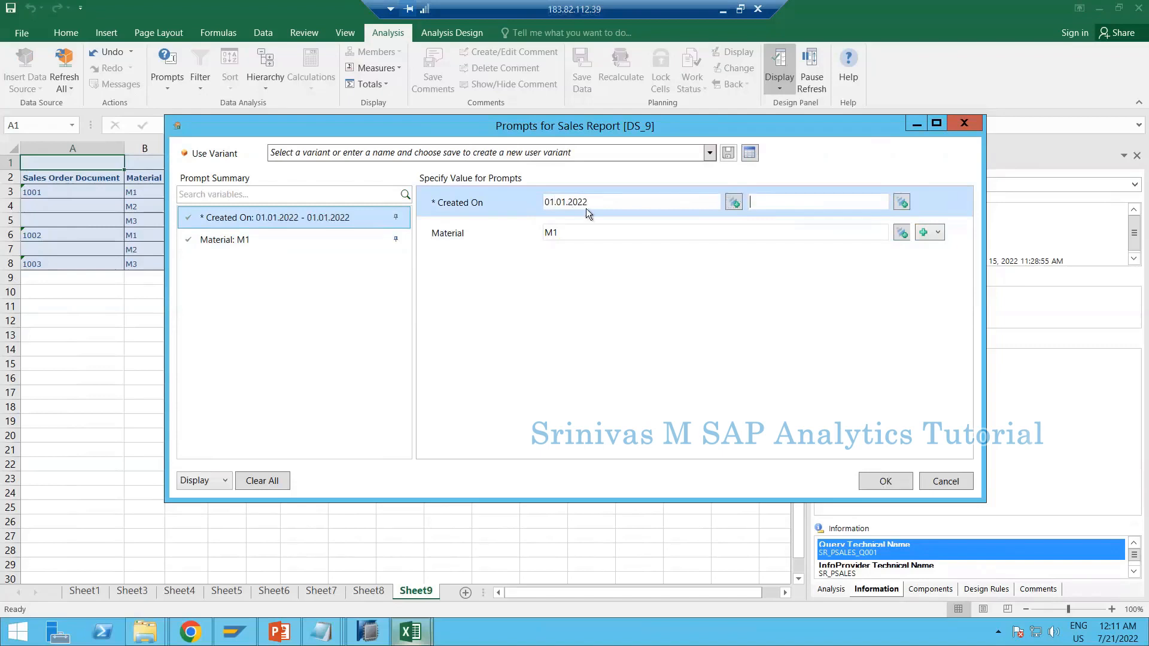
{"action": "type", "text": "03.01.2022"}
Add M3 as a second Material value in the prompts, run the report, and check the materials in the result
{"action": "left_click", "coordinate": [518, 236]}
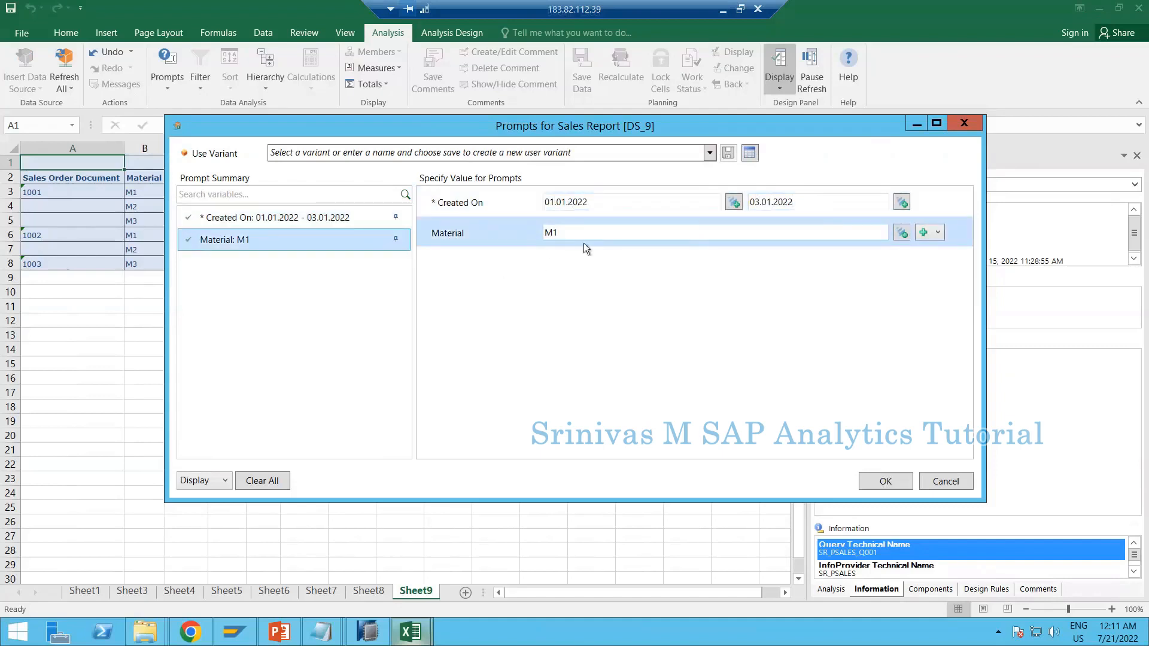
{"action": "left_click_drag", "start_coordinate": [590, 230], "coordinate": [484, 233]}
{"action": "left_click", "coordinate": [585, 236]}
{"action": "left_click", "coordinate": [923, 233]}
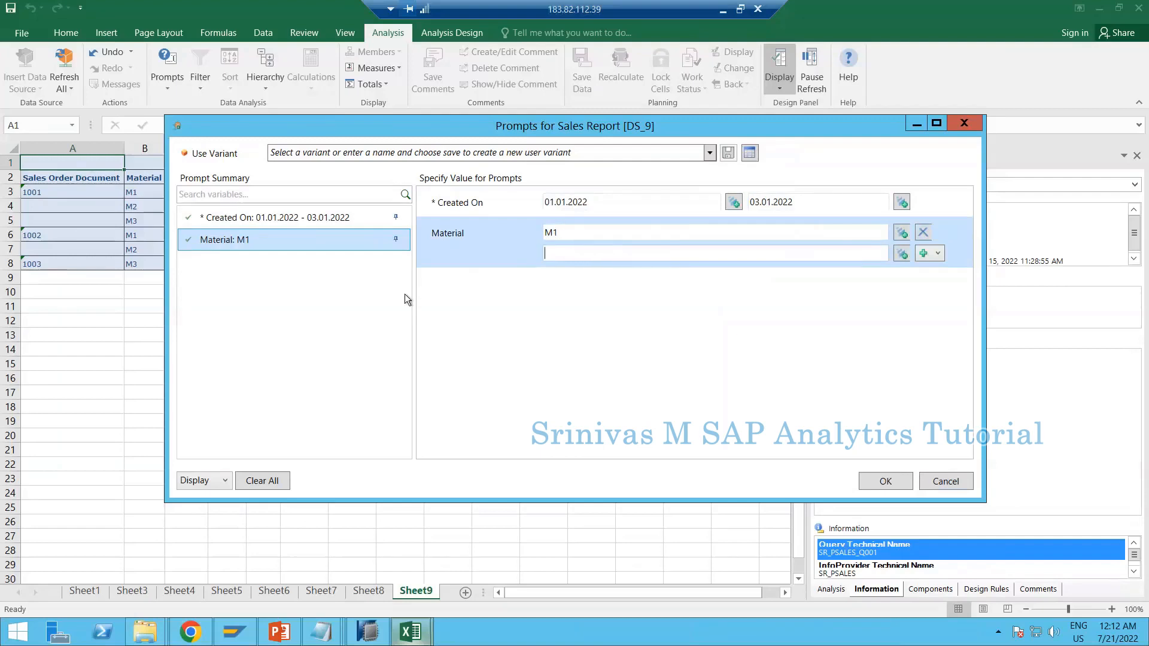
{"action": "type", "text": "M3"}
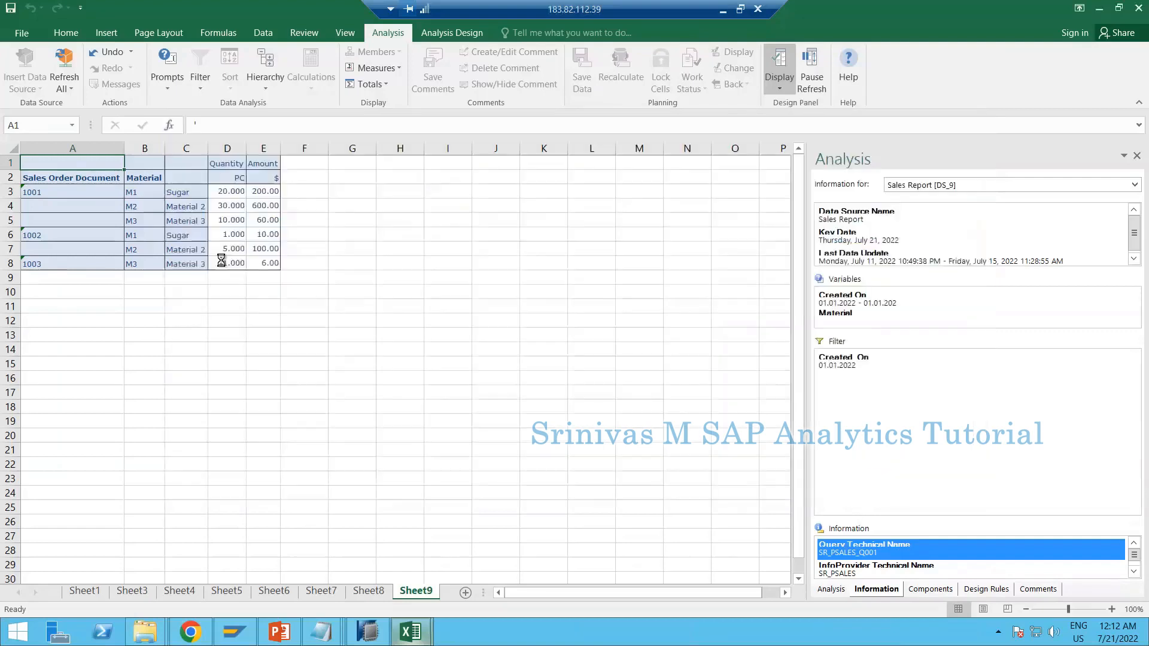
{"action": "left_click", "coordinate": [146, 193]}
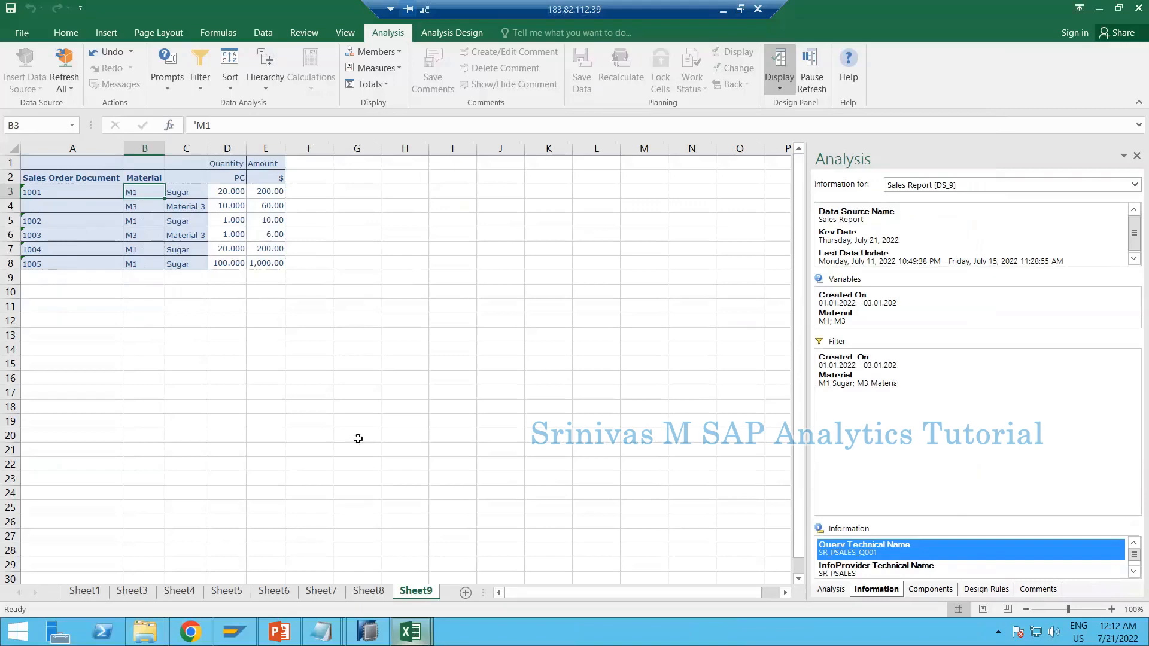
Reopen the prompts for the Sales Report data source, add M5 as a third Material value, and run the report
{"action": "left_click", "coordinate": [164, 88]}
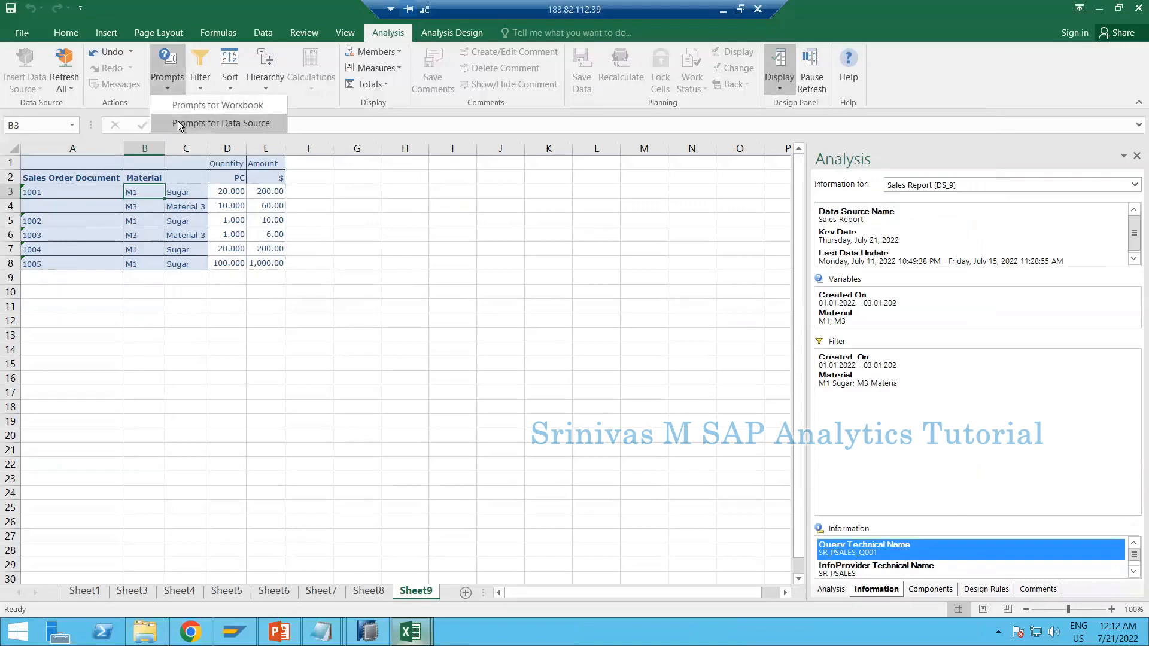
{"action": "left_click", "coordinate": [180, 130]}
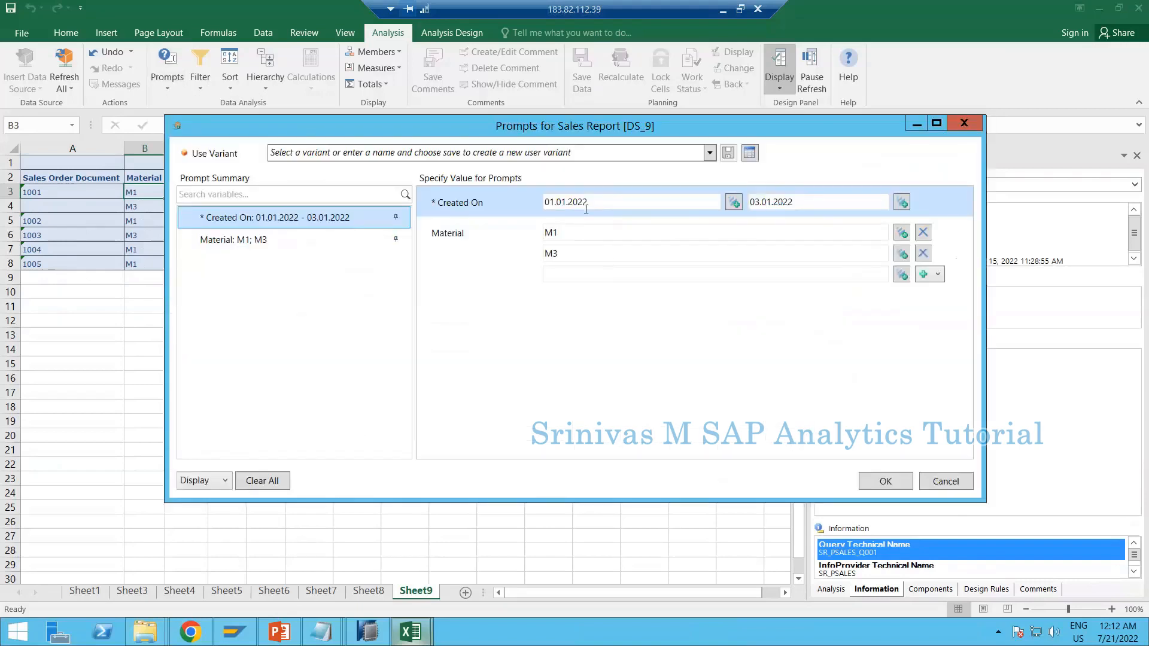
{"action": "left_click", "coordinate": [574, 269]}
{"action": "type", "text": "M5"}
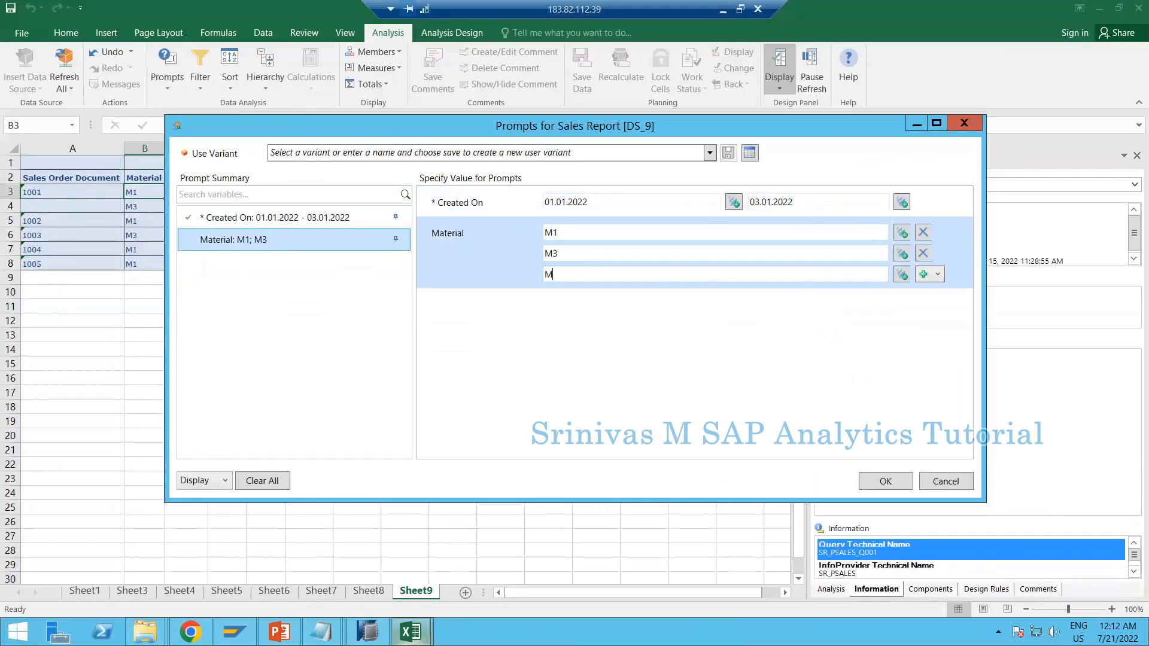
{"action": "left_click", "coordinate": [887, 483]}
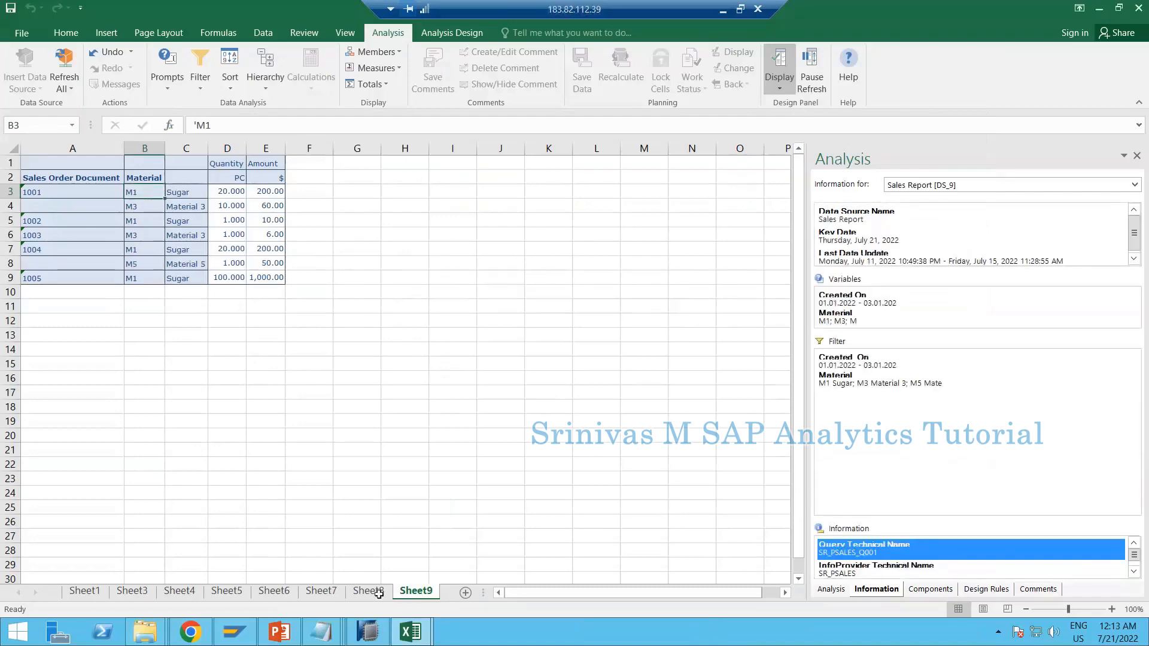
Switch to SAP HANA Studio and compare the value and input types of the Material and Created On variables in the query's filter
{"action": "left_click", "coordinate": [381, 631]}
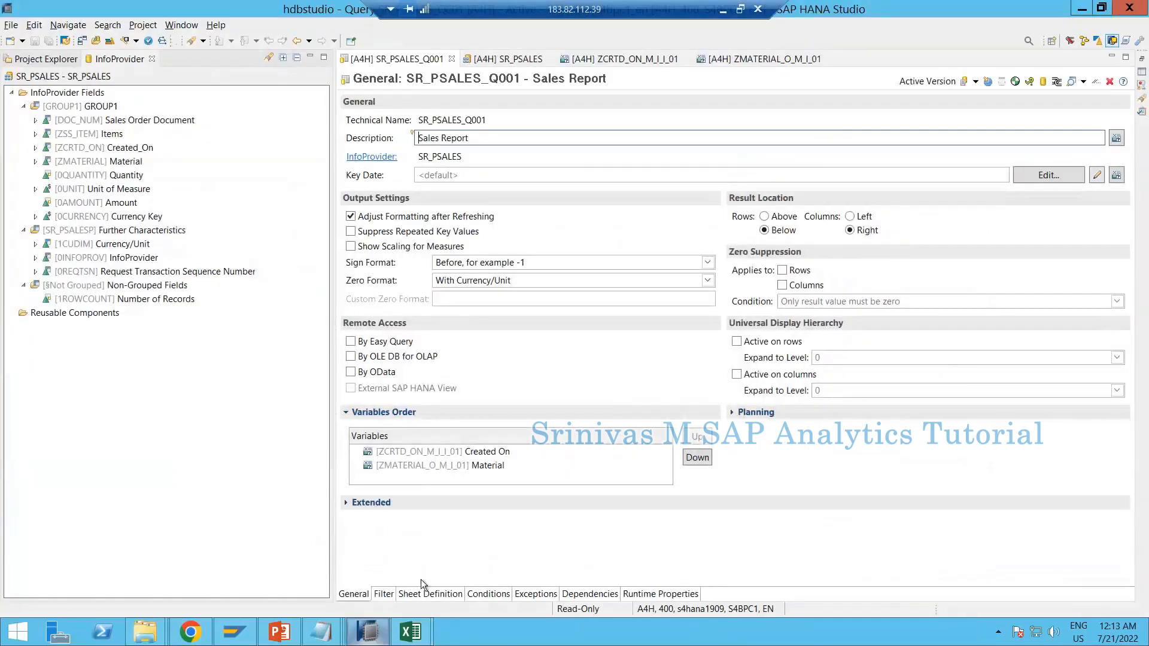
{"action": "left_click", "coordinate": [384, 594]}
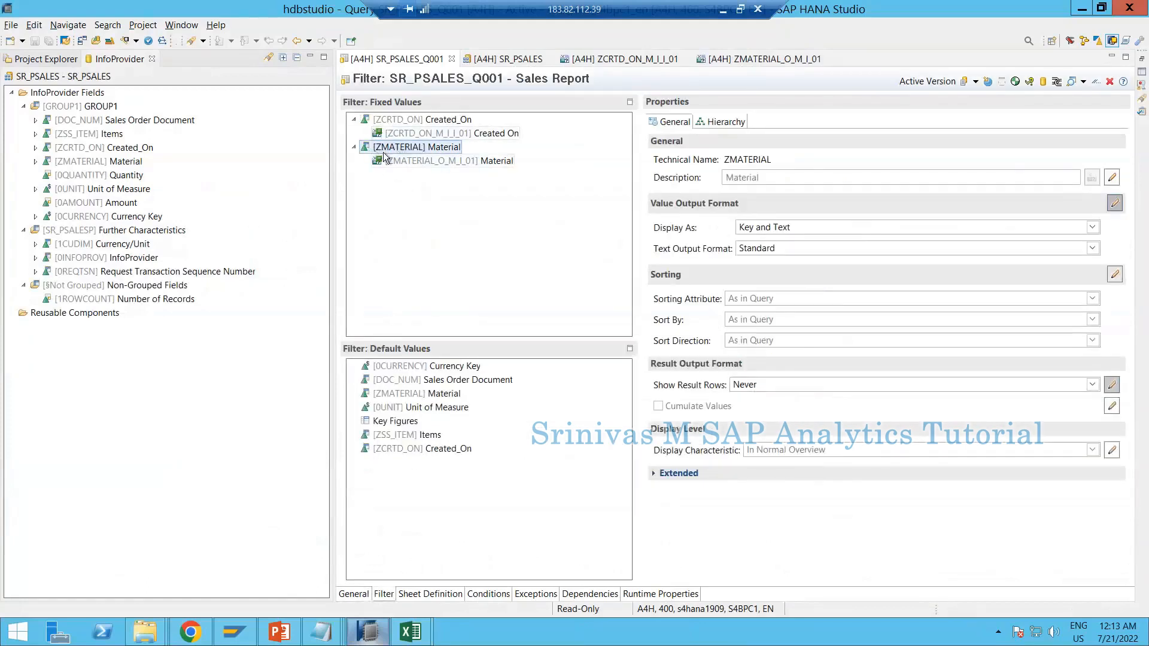
{"action": "left_click", "coordinate": [393, 163]}
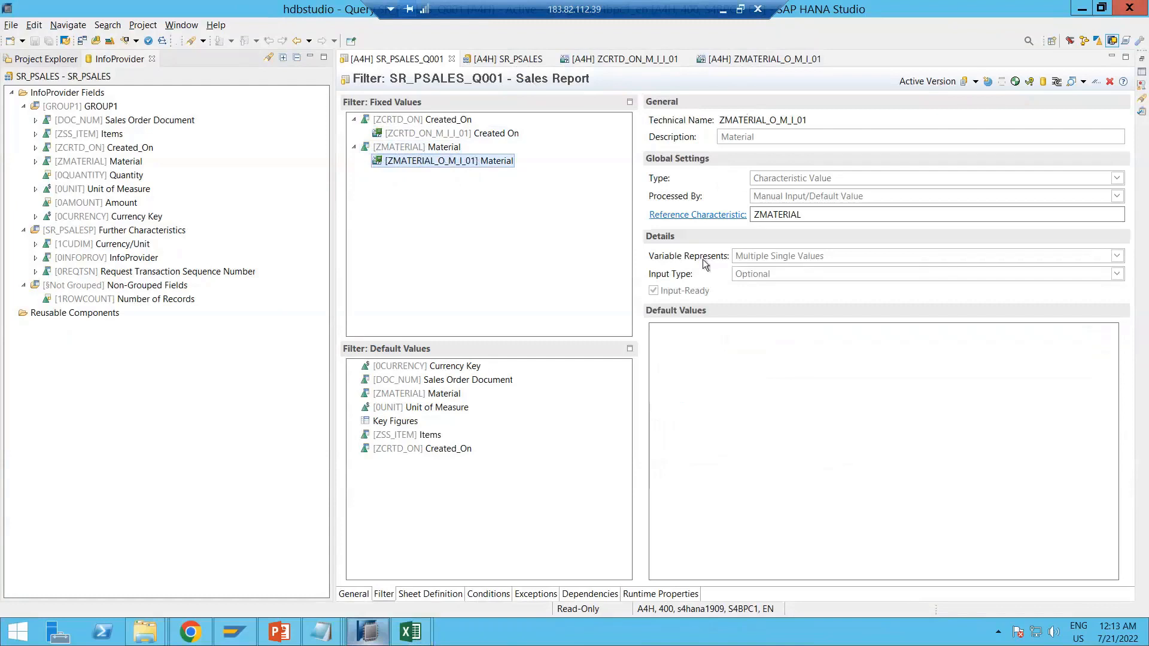
{"action": "left_click", "coordinate": [392, 136]}
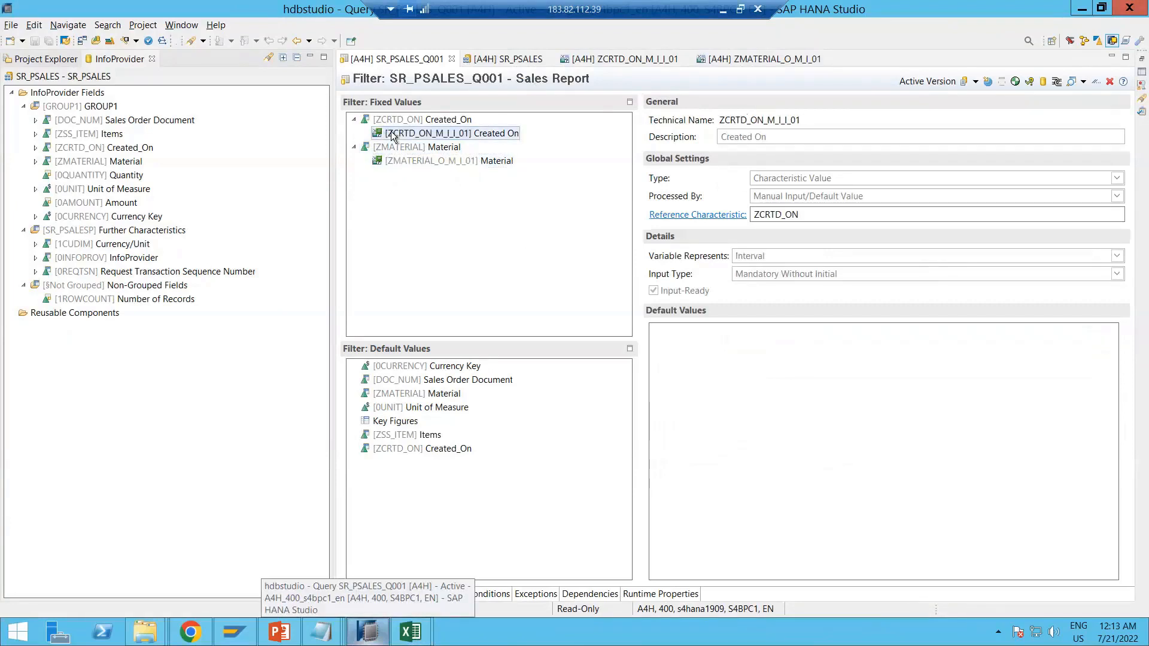
{"action": "left_click", "coordinate": [400, 159]}
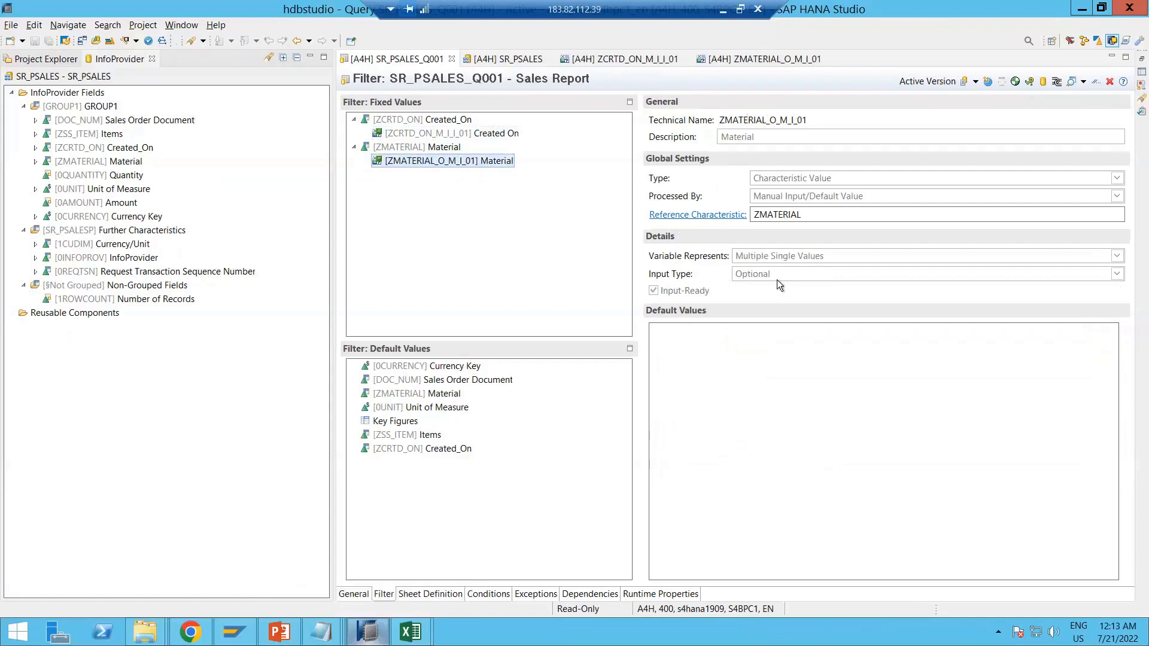
{"action": "left_click", "coordinate": [407, 131]}
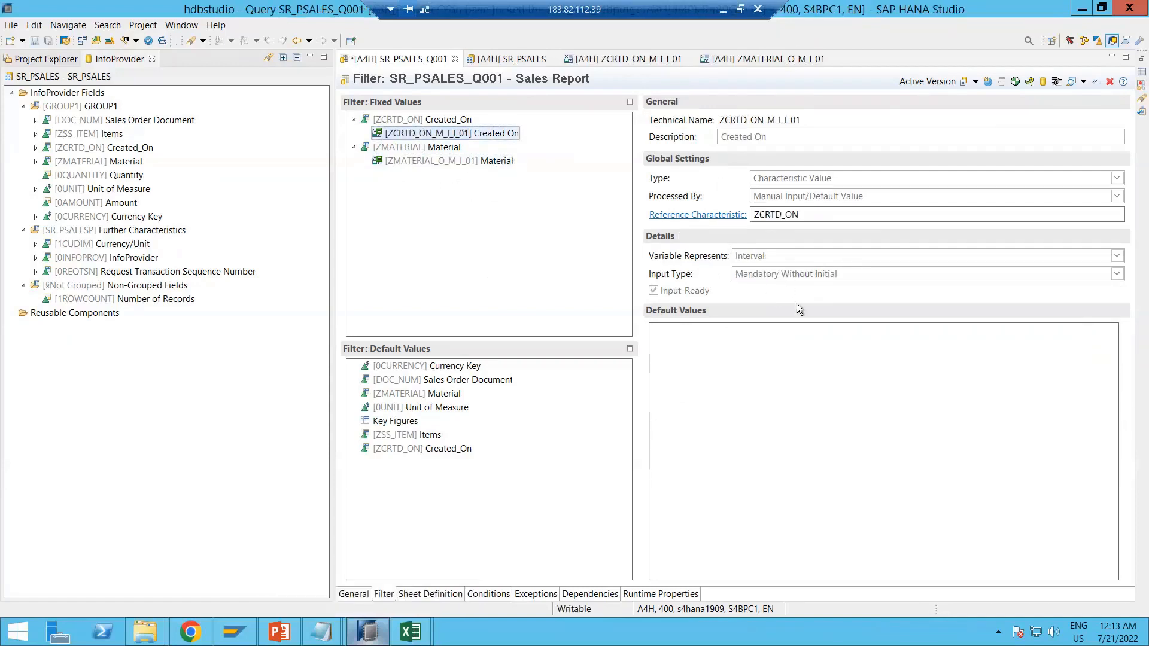
{"action": "left_click", "coordinate": [422, 163]}
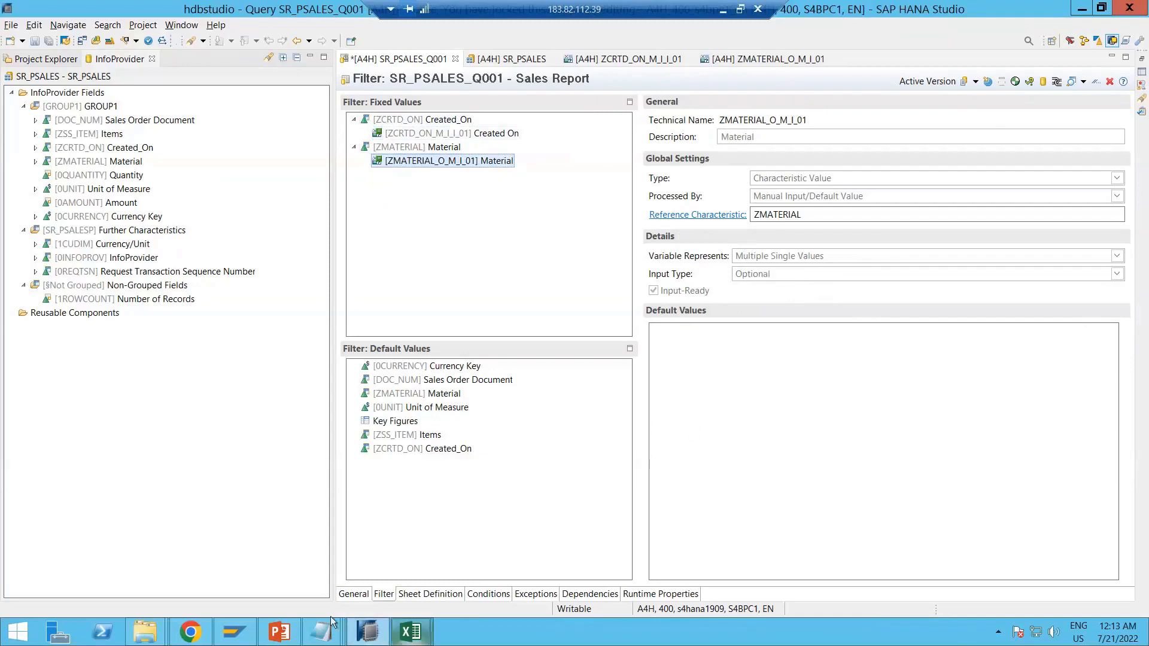
Bring up the untitled Notepad notes on variable naming and correct the word "Internal" to "Interval"
{"action": "mouse_move", "coordinate": [326, 628]}
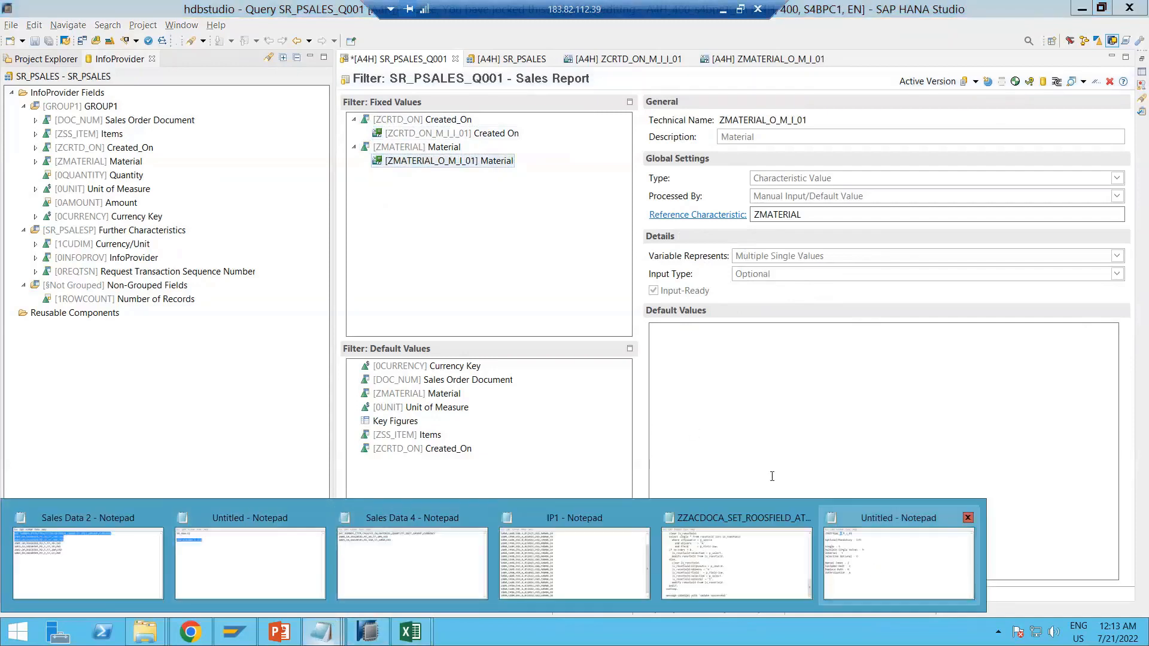
{"action": "left_click", "coordinate": [897, 563]}
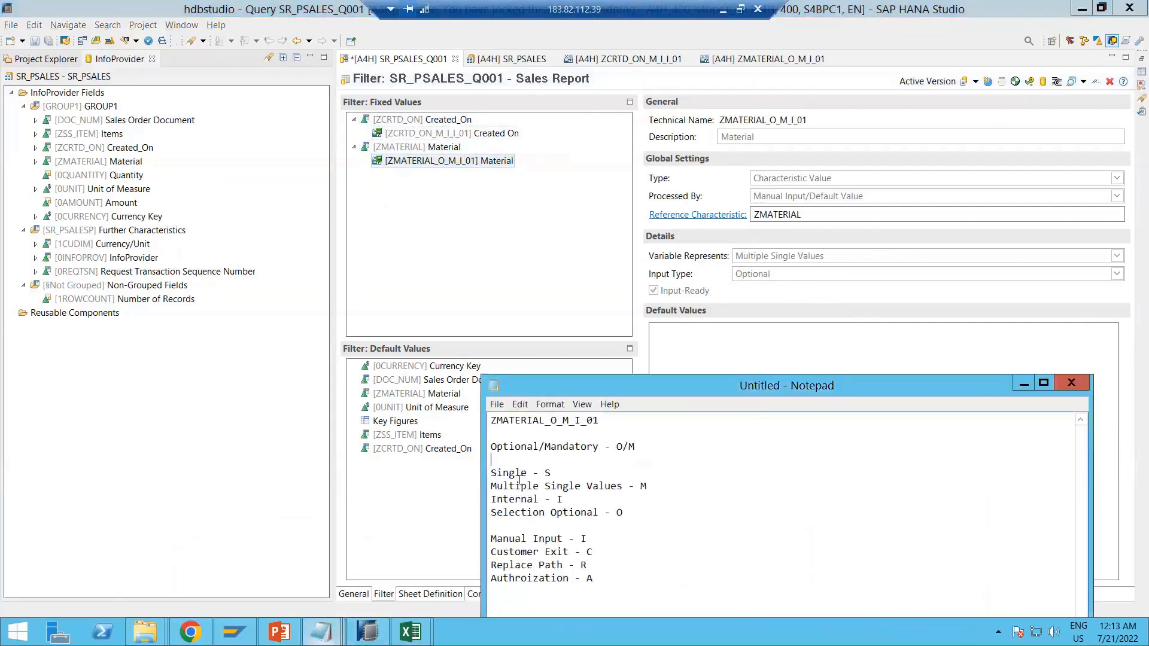
{"action": "left_click", "coordinate": [519, 486]}
{"action": "key", "text": "BackSpace"}
{"action": "key", "text": "BackSpace"}
{"action": "key", "text": "BackSpace"}
{"action": "type", "text": "val"}
Review the naming codes for variable value types and processing types in the notes, and return to SAP HANA Studio
{"action": "left_click_drag", "start_coordinate": [557, 474], "coordinate": [610, 503]}
{"action": "left_click", "coordinate": [633, 513]}
{"action": "left_click_drag", "start_coordinate": [492, 512], "coordinate": [623, 513]}
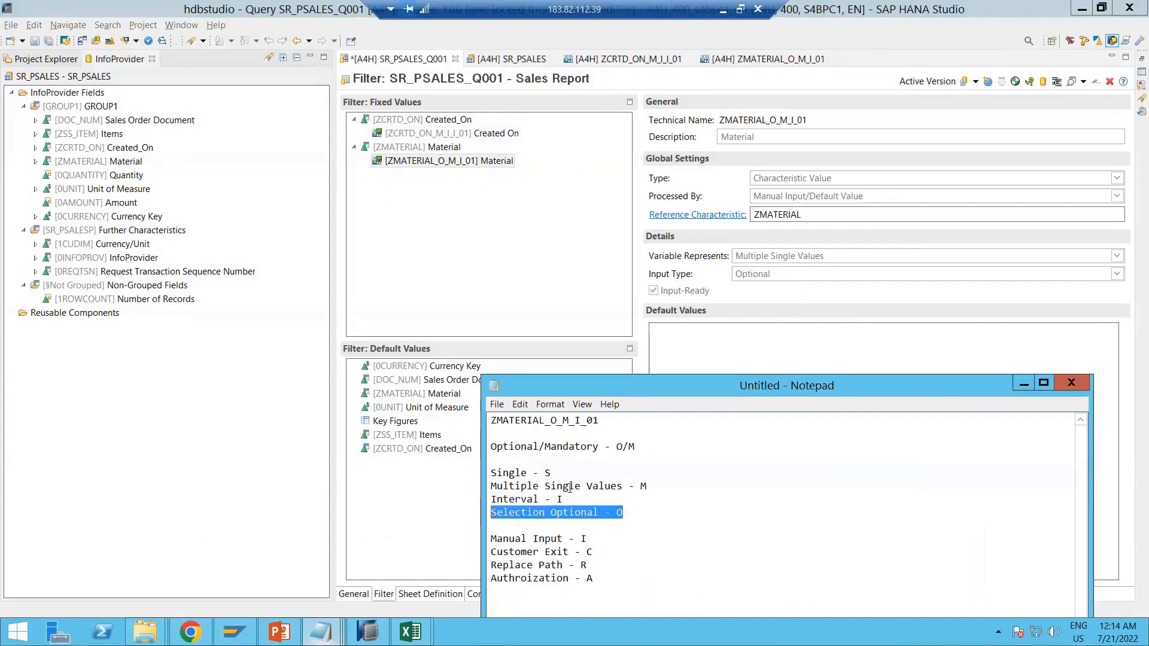
{"action": "left_click", "coordinate": [551, 512]}
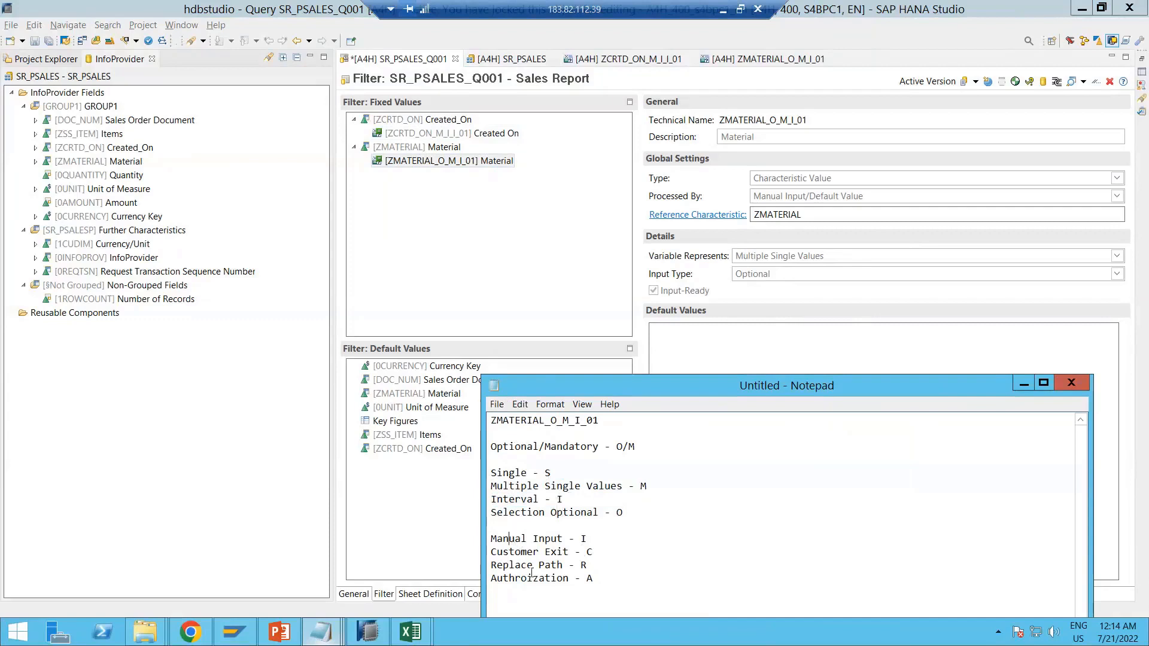
{"action": "mouse_move", "coordinate": [509, 539]}
{"action": "left_mouse_down"}
{"action": "mouse_move", "coordinate": [538, 578]}
{"action": "mouse_move", "coordinate": [539, 565]}
{"action": "mouse_move", "coordinate": [578, 538]}
{"action": "mouse_move", "coordinate": [489, 538]}
{"action": "left_mouse_up"}
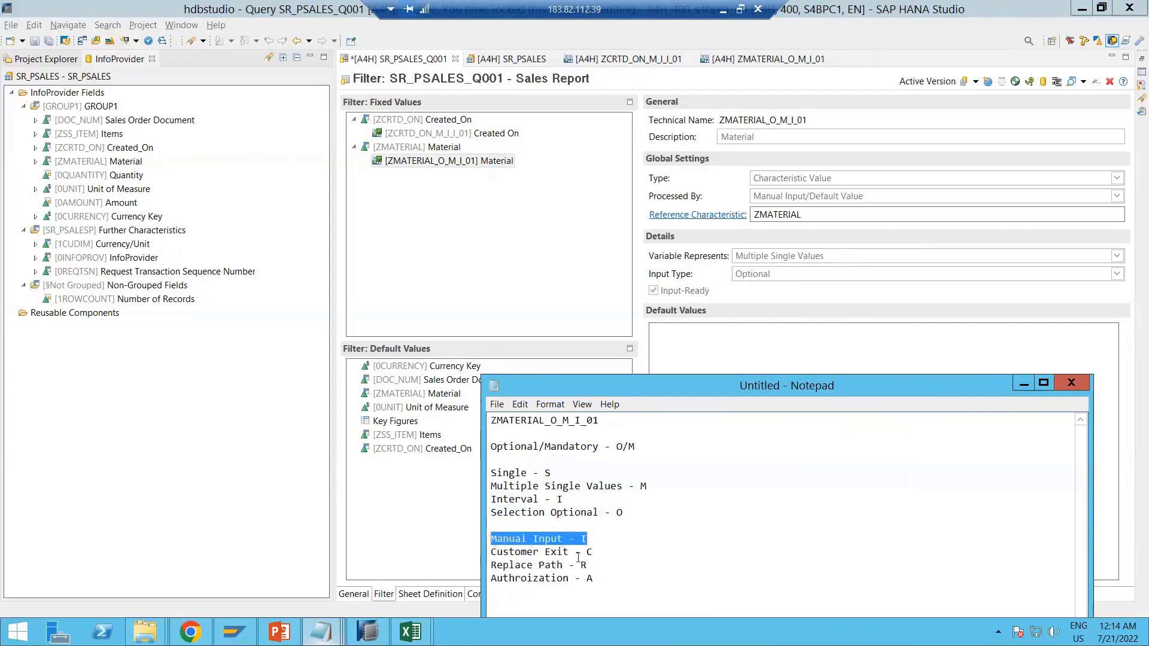
{"action": "left_click_drag", "start_coordinate": [595, 551], "coordinate": [492, 551]}
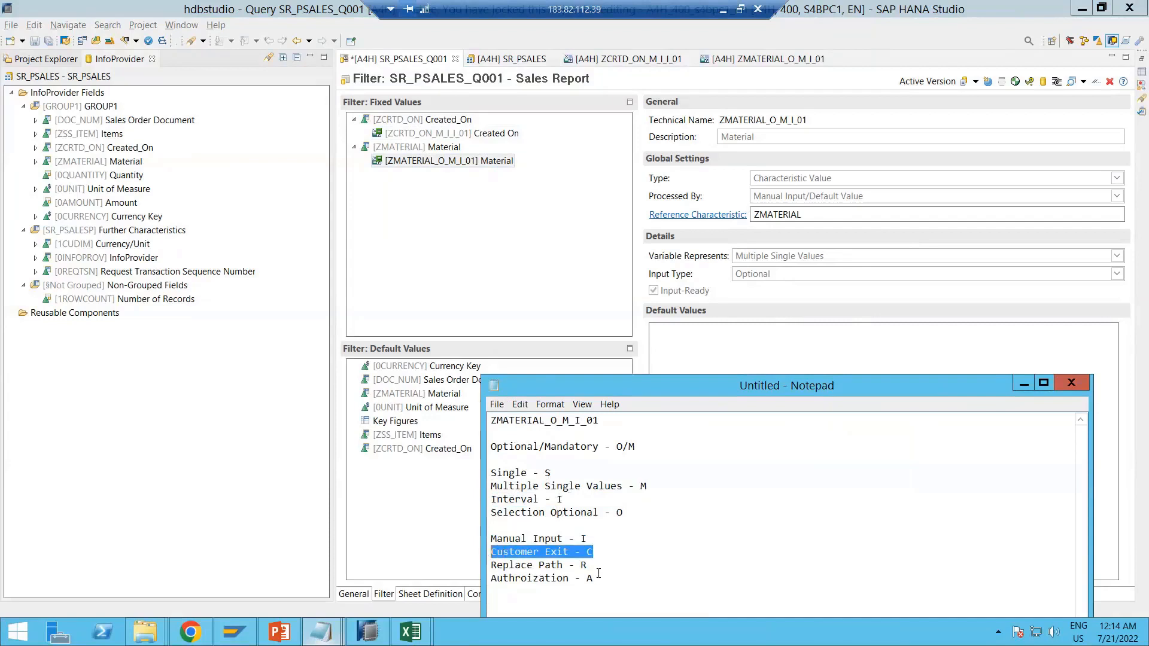
{"action": "left_click_drag", "start_coordinate": [593, 578], "coordinate": [490, 565]}
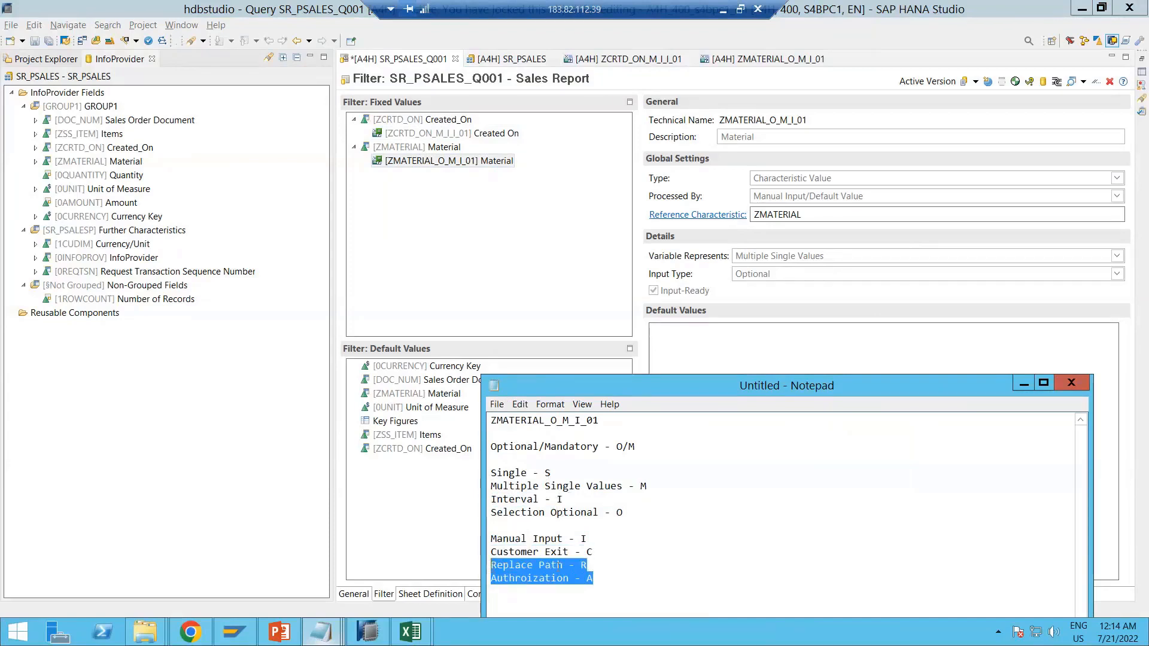
{"action": "left_click", "coordinate": [569, 565]}
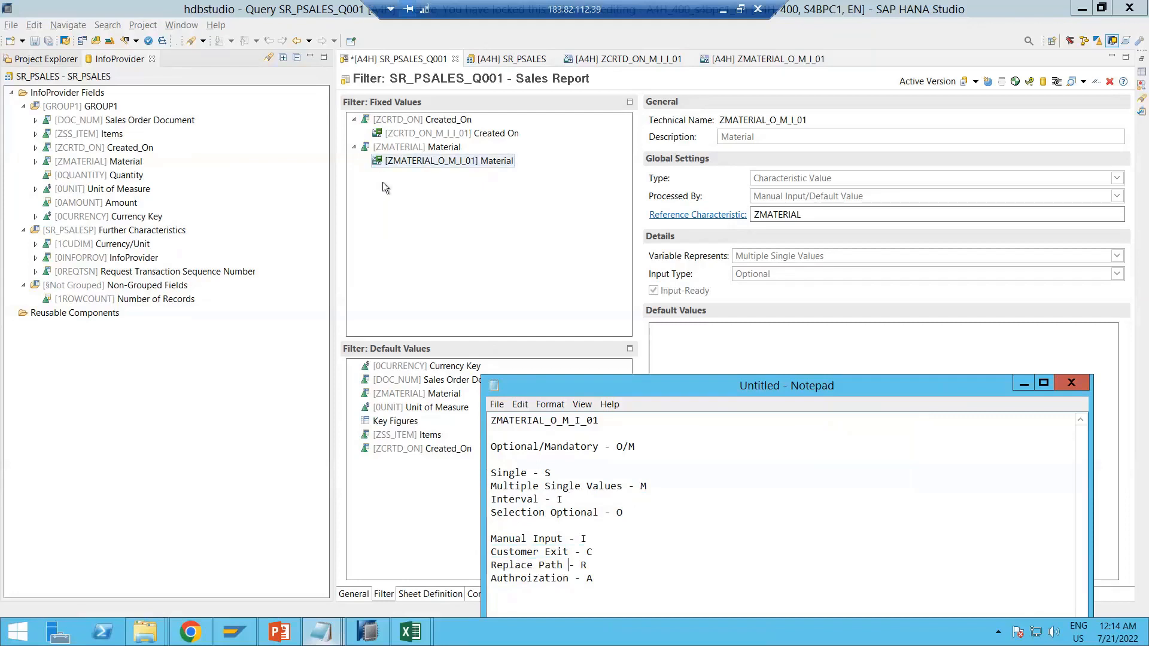
{"action": "left_click", "coordinate": [425, 236]}
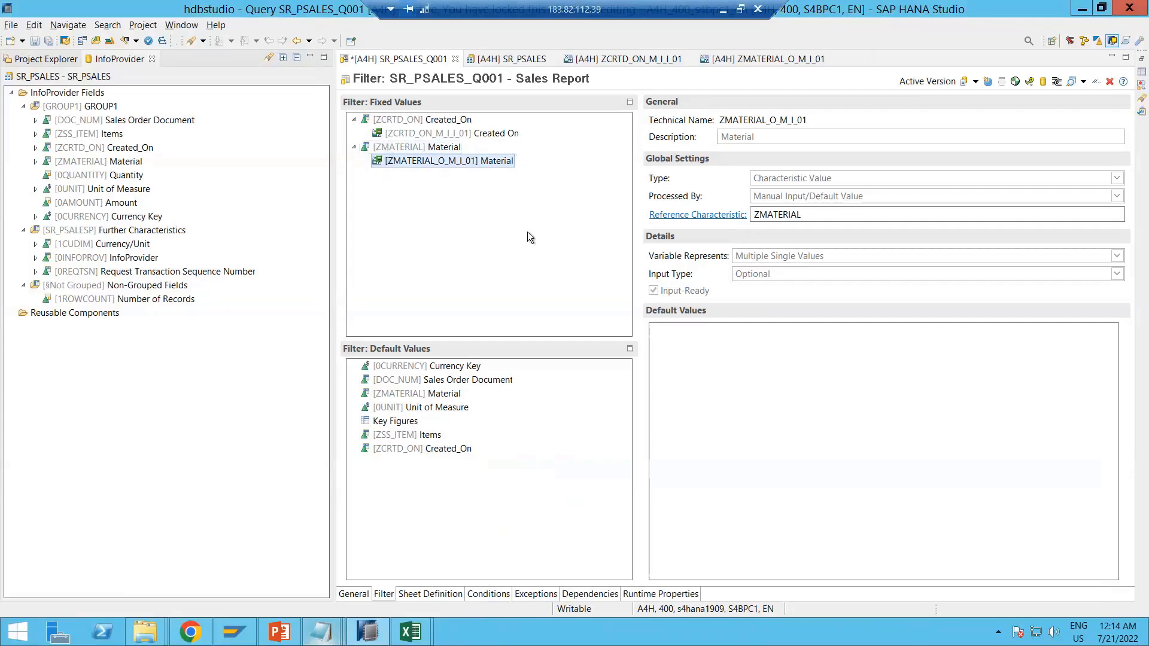
Switch to the BW Assignments.xlsx workbook in Excel and read the report assignment for XX_PSALES_Q001 on the Full assignment sheet
{"action": "mouse_move", "coordinate": [367, 636]}
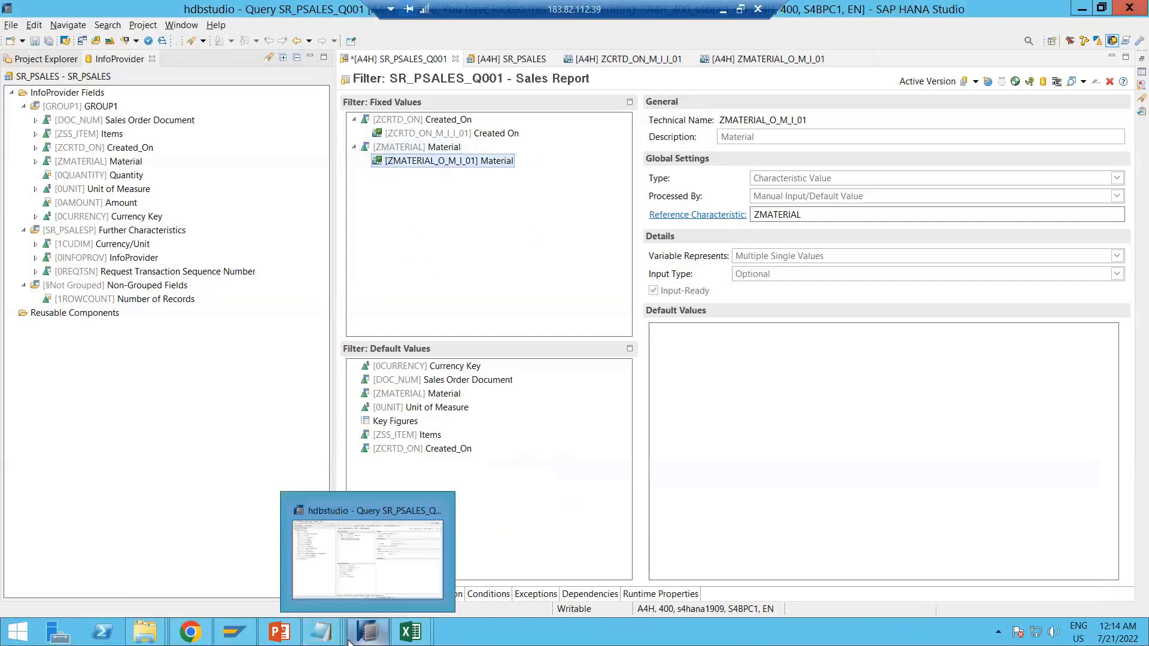
{"action": "mouse_move", "coordinate": [413, 632]}
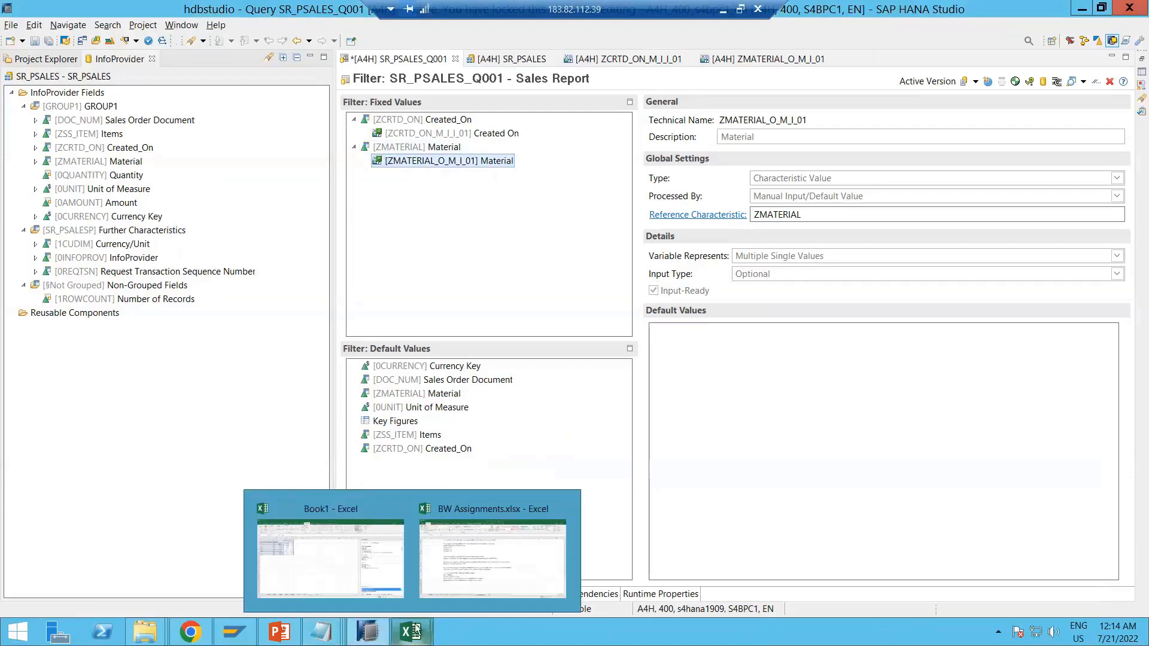
{"action": "left_click", "coordinate": [483, 524]}
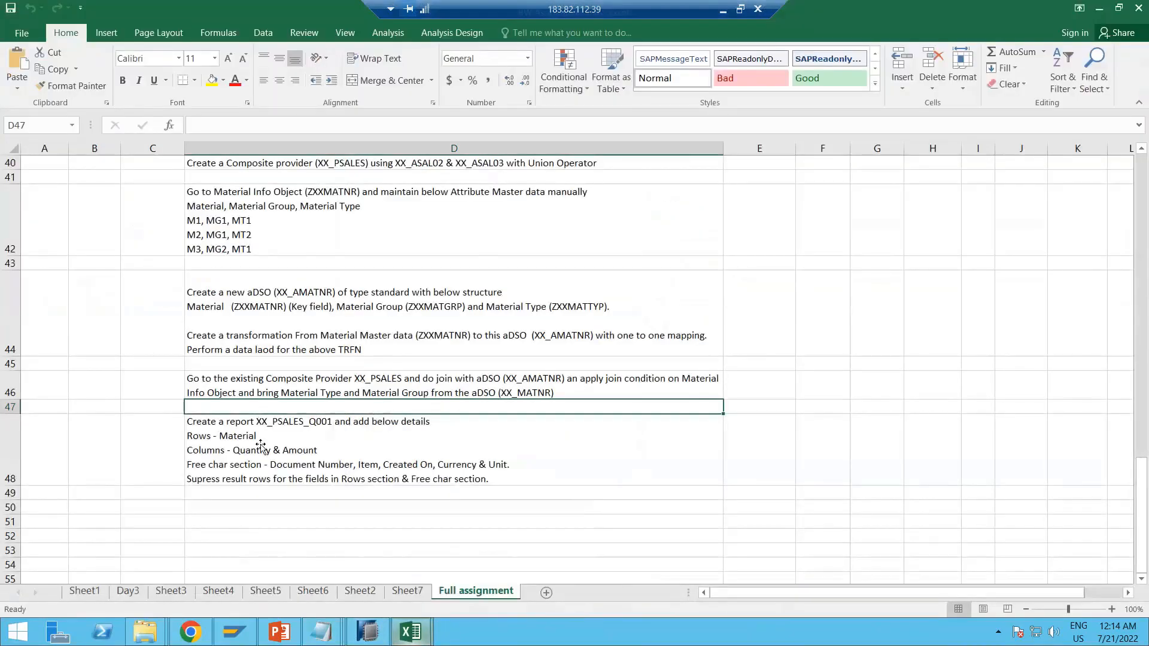
{"action": "left_click", "coordinate": [255, 443]}
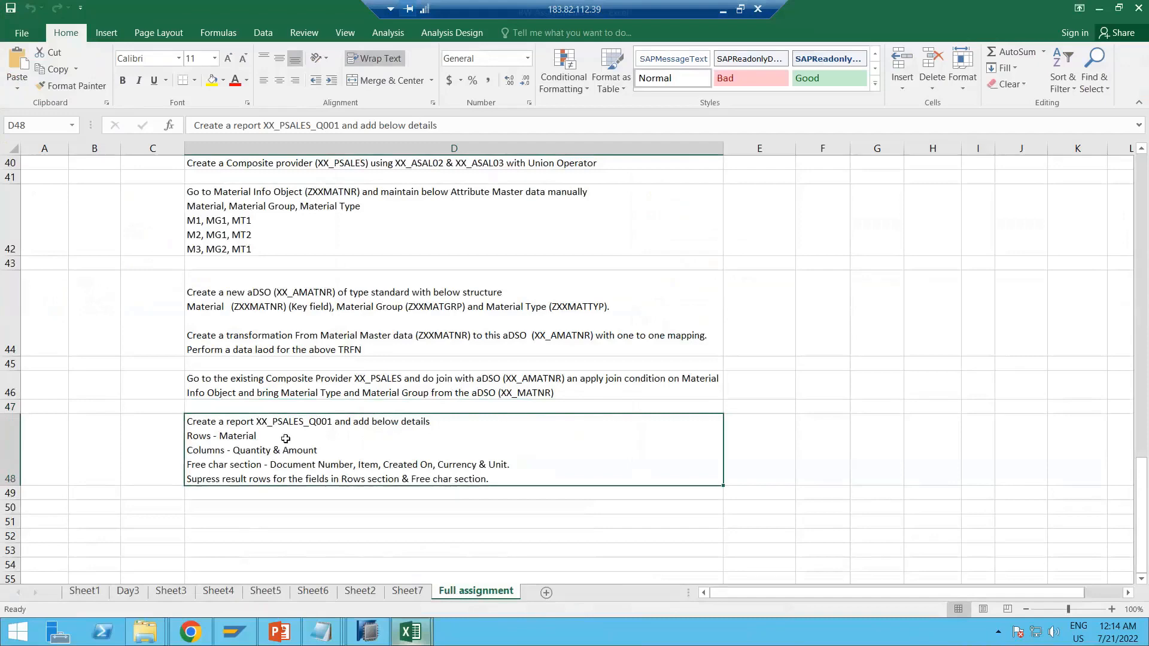
{"action": "scroll", "coordinate": [285, 443], "scroll_direction": "down", "scroll_amount": 2}
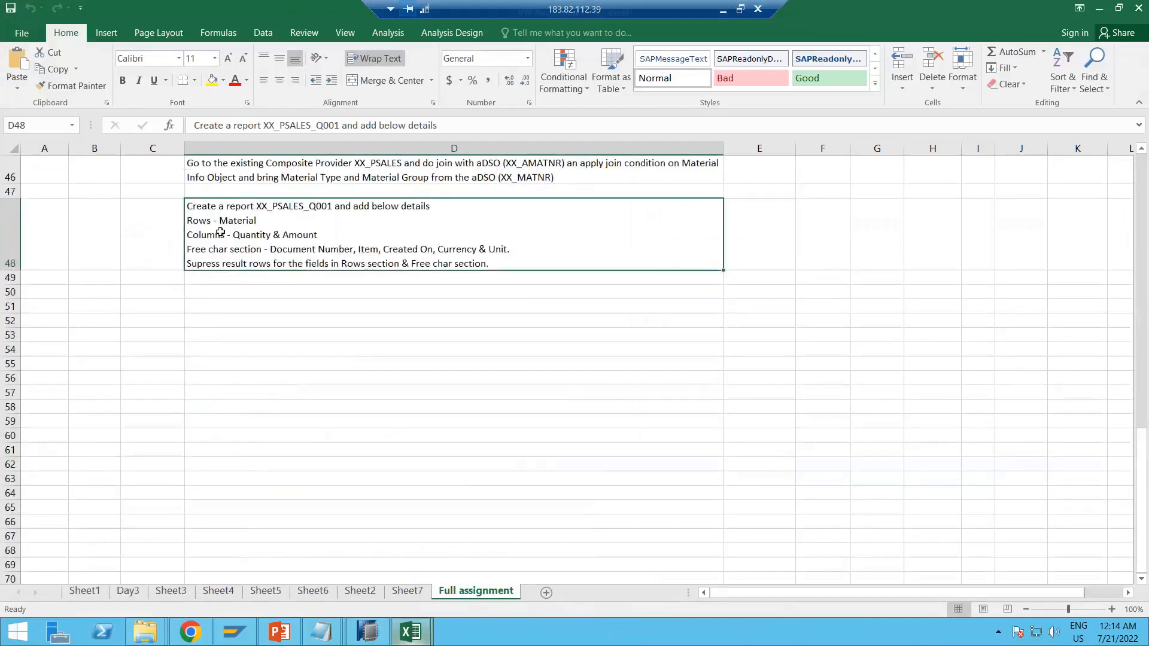
{"action": "scroll", "coordinate": [252, 259], "scroll_direction": "up", "scroll_amount": 1}
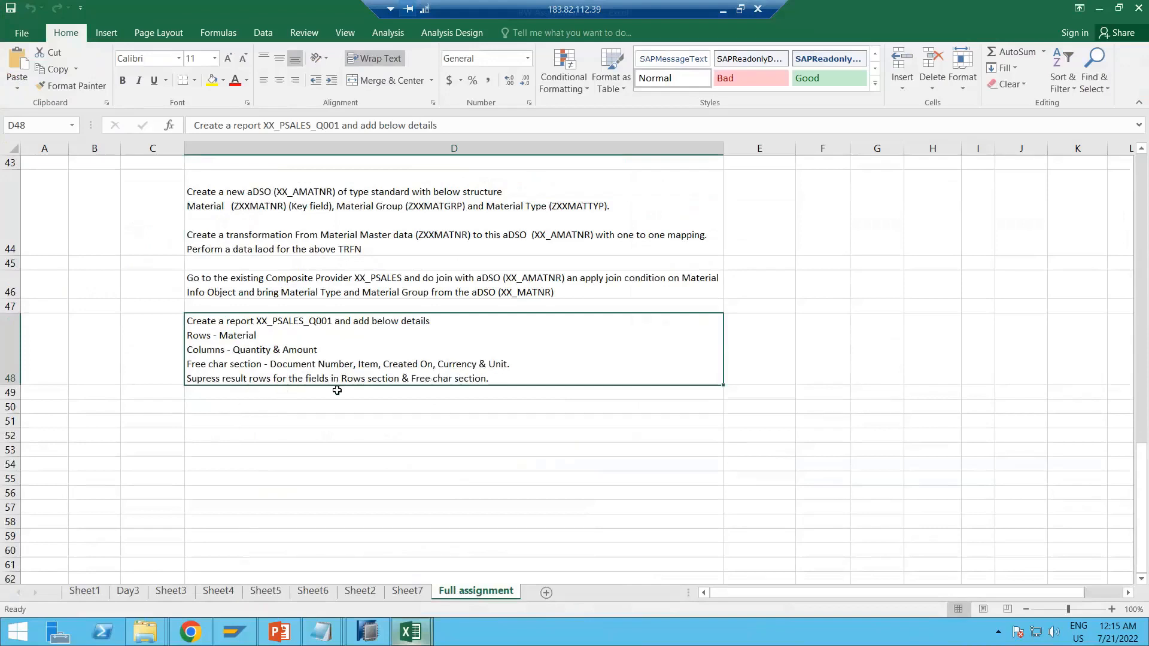
{"action": "left_click", "coordinate": [237, 420]}
{"action": "double_click", "coordinate": [237, 407]}
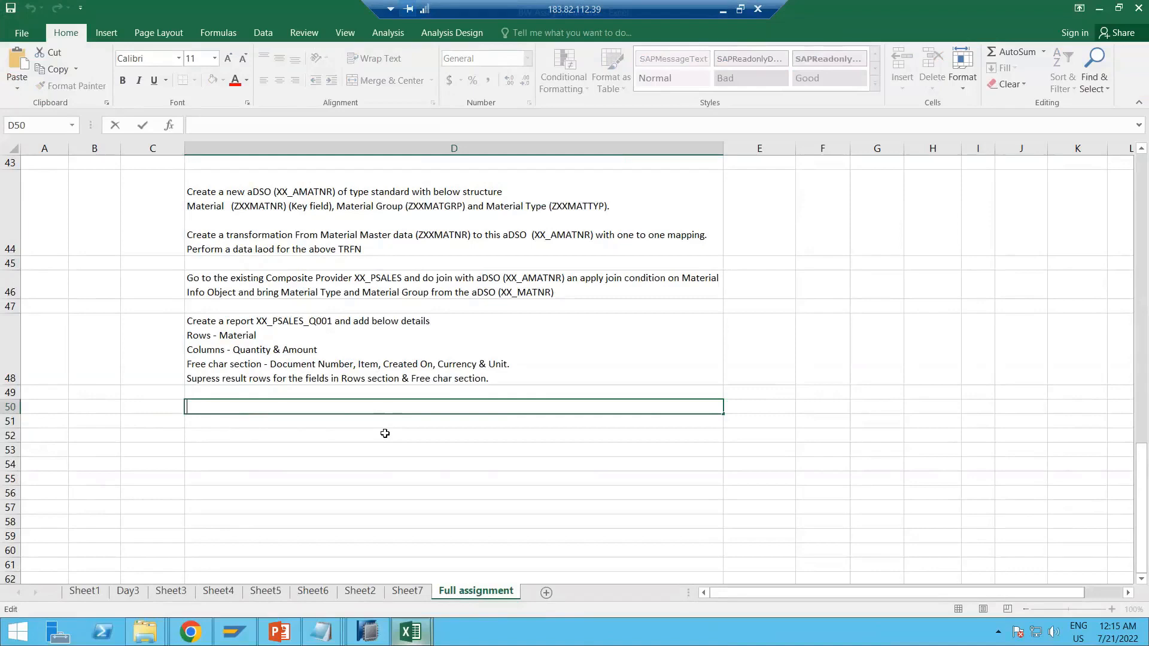
{"action": "left_click", "coordinate": [324, 364]}
Review the earlier assignment tasks on the Full assignment sheet, from the sales aDSOs to the Composite Provider join and report
{"action": "scroll", "coordinate": [324, 364], "scroll_direction": "up", "scroll_amount": 4}
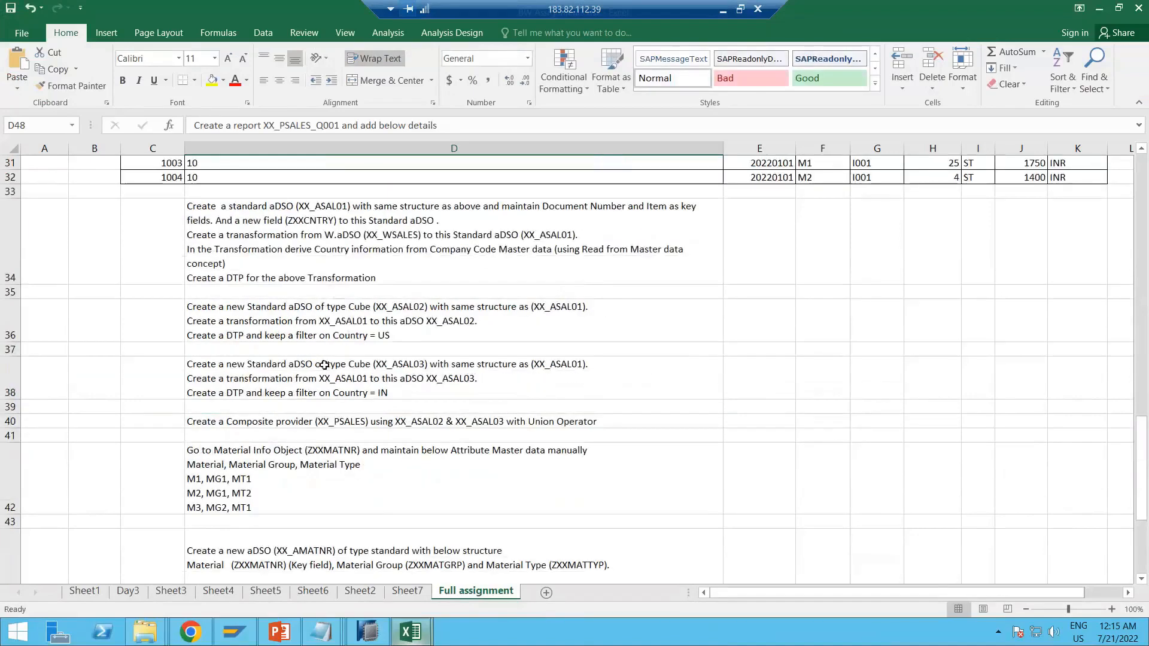
{"action": "scroll", "coordinate": [318, 378], "scroll_direction": "up", "scroll_amount": 2}
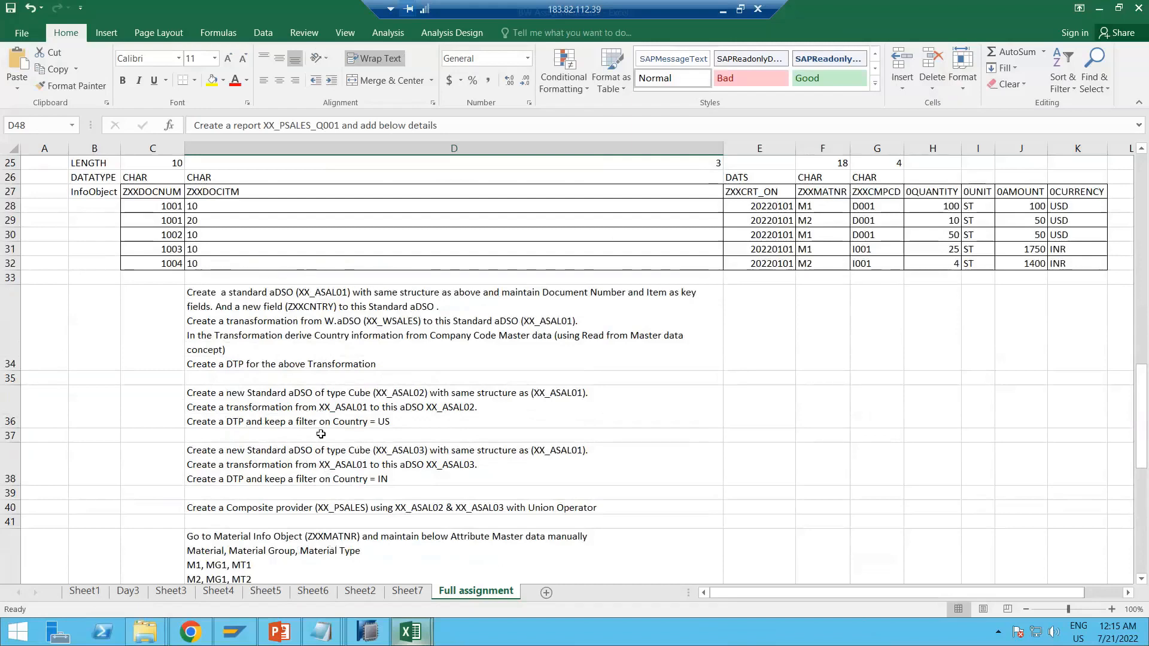
{"action": "scroll", "coordinate": [321, 438], "scroll_direction": "down", "scroll_amount": 1}
{"action": "scroll", "coordinate": [321, 439], "scroll_direction": "down", "scroll_amount": 2}
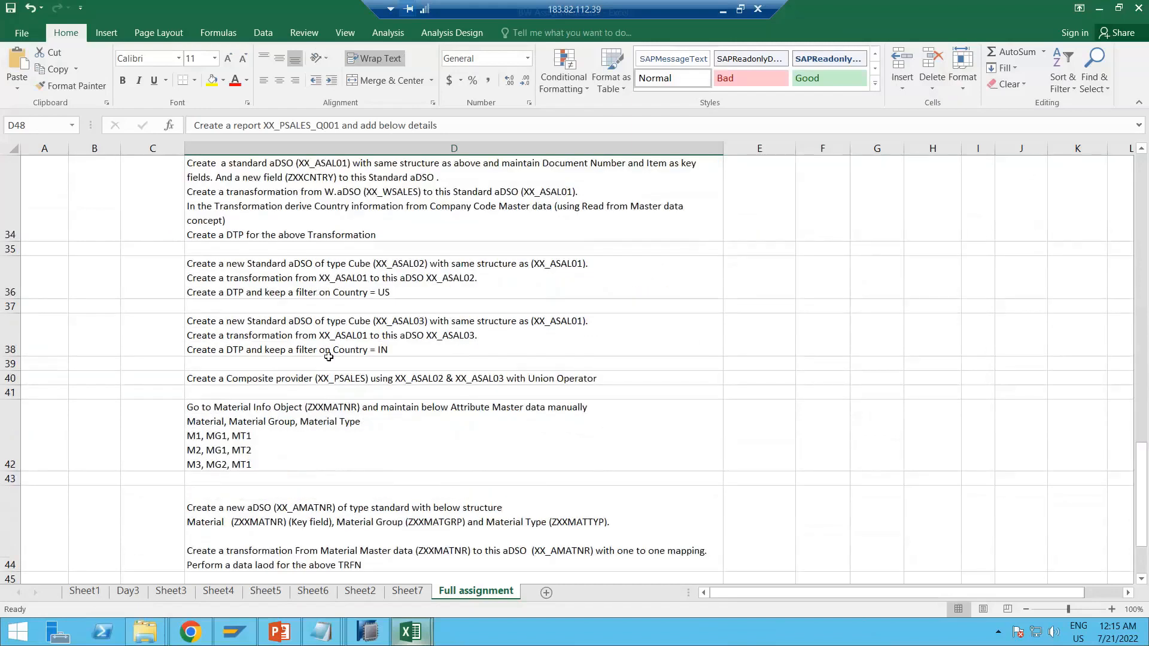
{"action": "scroll", "coordinate": [328, 356], "scroll_direction": "up", "scroll_amount": 2}
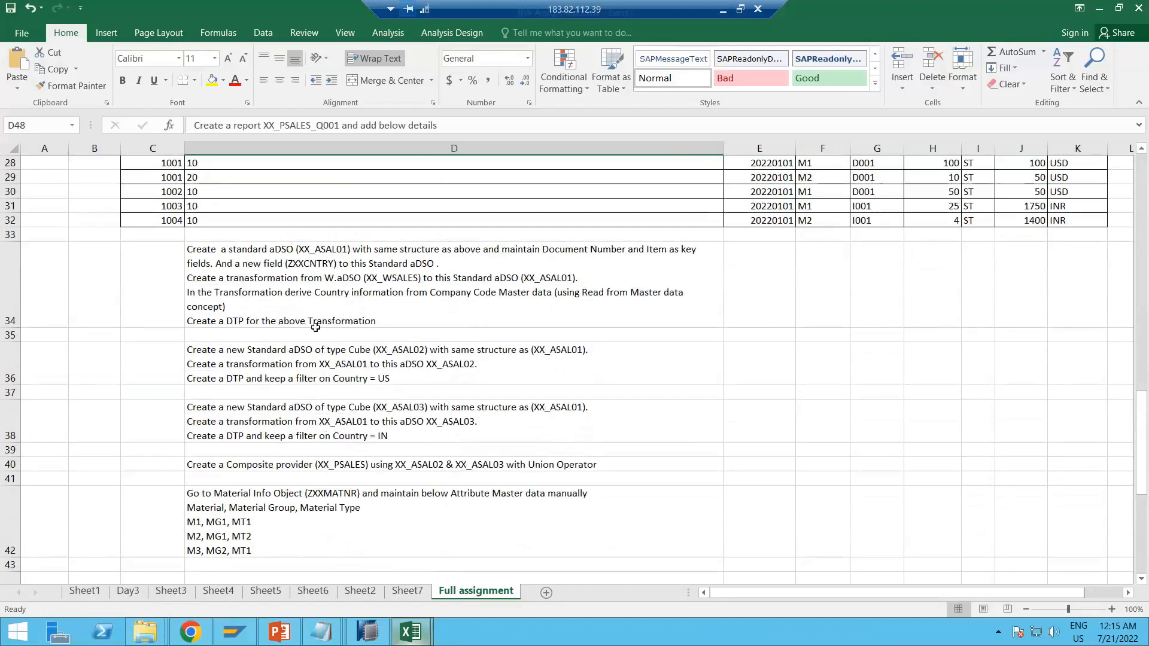
{"action": "scroll", "coordinate": [314, 407], "scroll_direction": "down", "scroll_amount": 3}
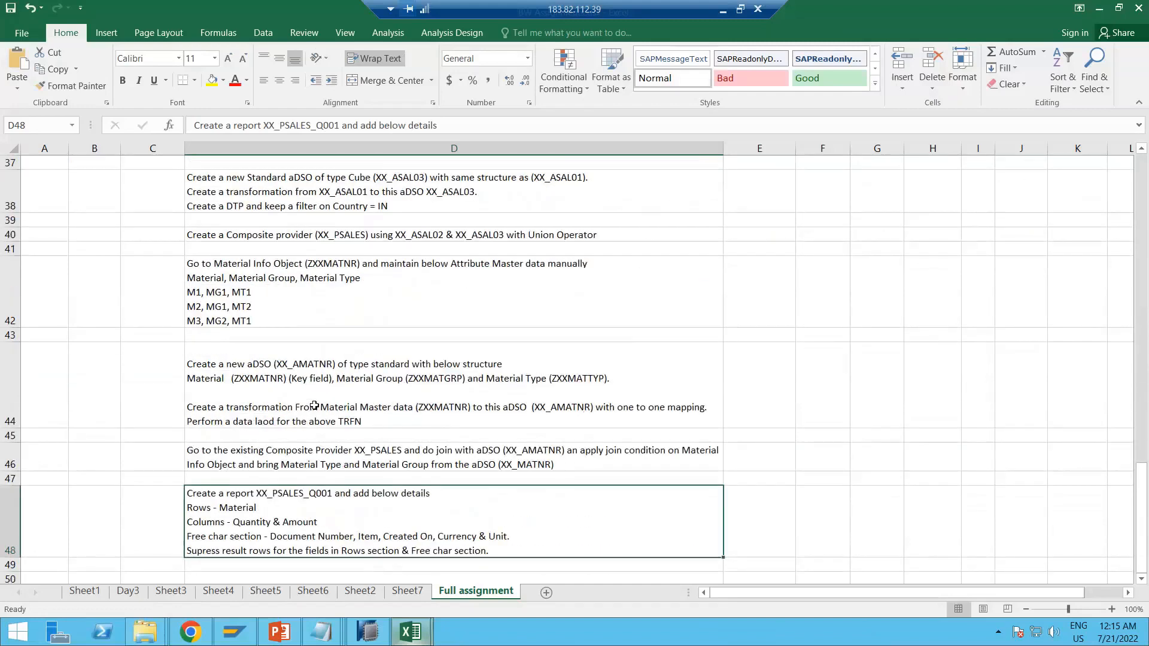
{"action": "left_click", "coordinate": [315, 459]}
{"action": "scroll", "coordinate": [315, 460], "scroll_direction": "down", "scroll_amount": 3}
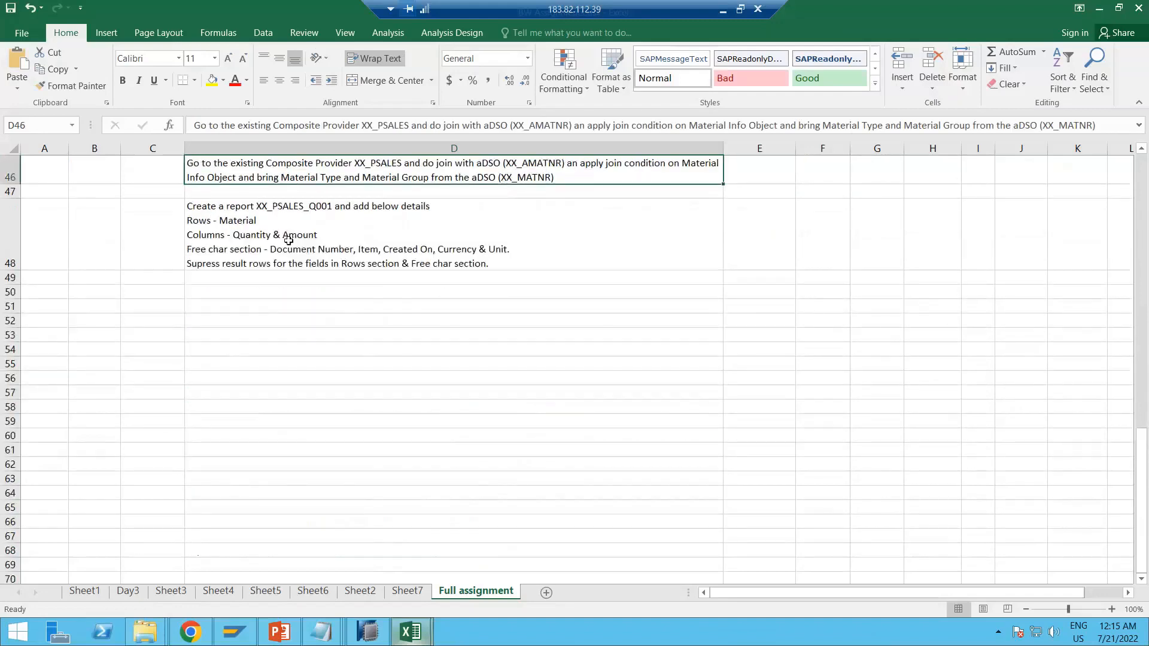
{"action": "scroll", "coordinate": [297, 265], "scroll_direction": "up", "scroll_amount": 1}
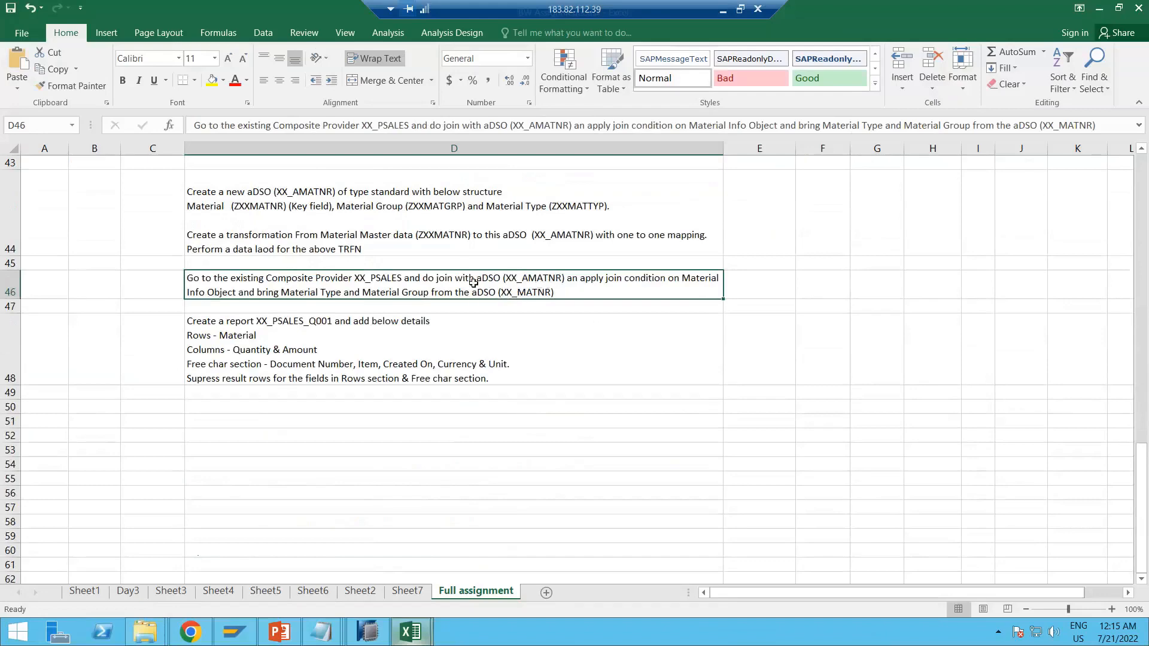
{"action": "scroll", "coordinate": [407, 294], "scroll_direction": "up", "scroll_amount": 1}
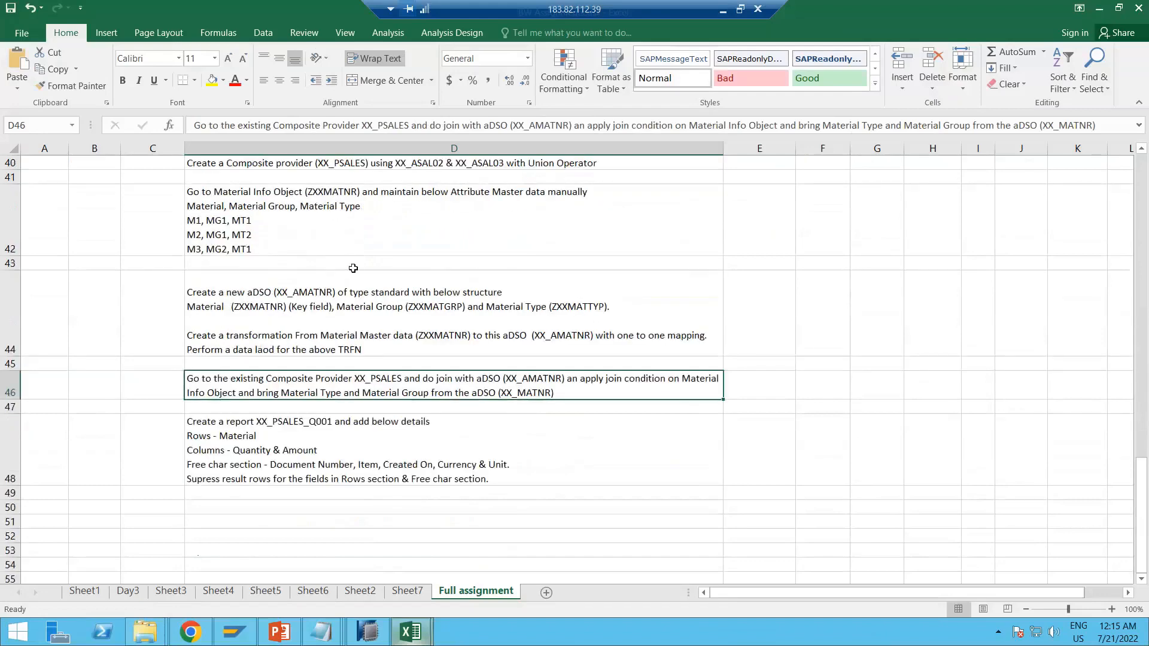
Examine the XX_WSALES test data table and the tasks for the XX_ASAL02 and XX_ASAL03 cubes on the Full assignment sheet
{"action": "scroll", "coordinate": [356, 308], "scroll_direction": "up", "scroll_amount": 1}
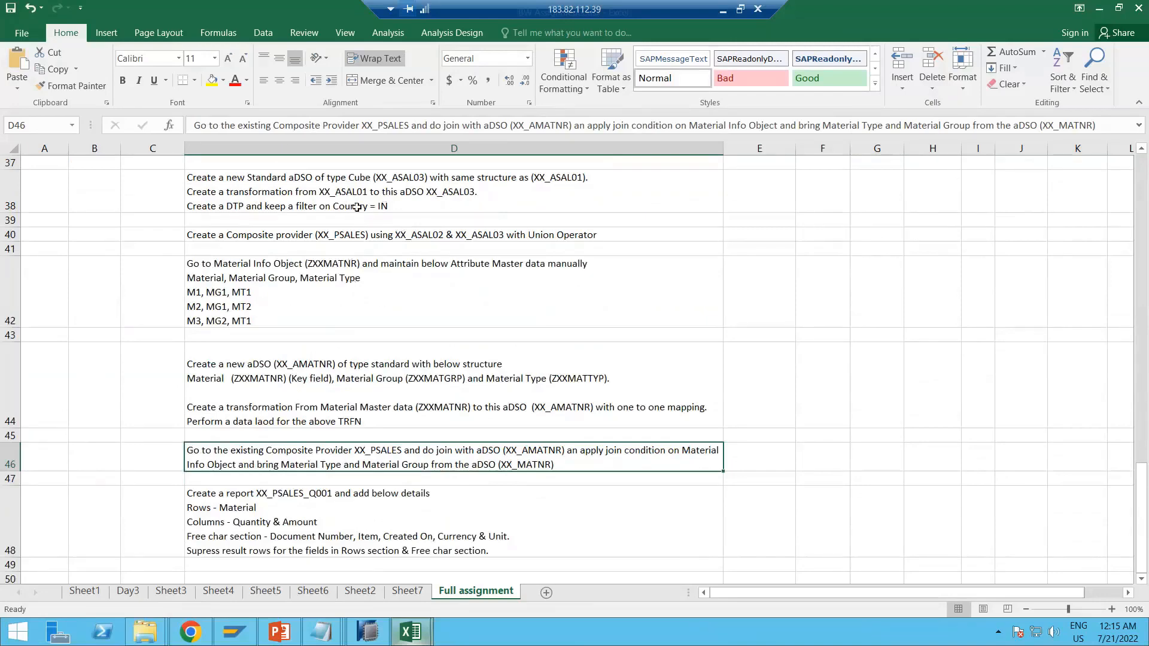
{"action": "scroll", "coordinate": [345, 308], "scroll_direction": "up", "scroll_amount": 1}
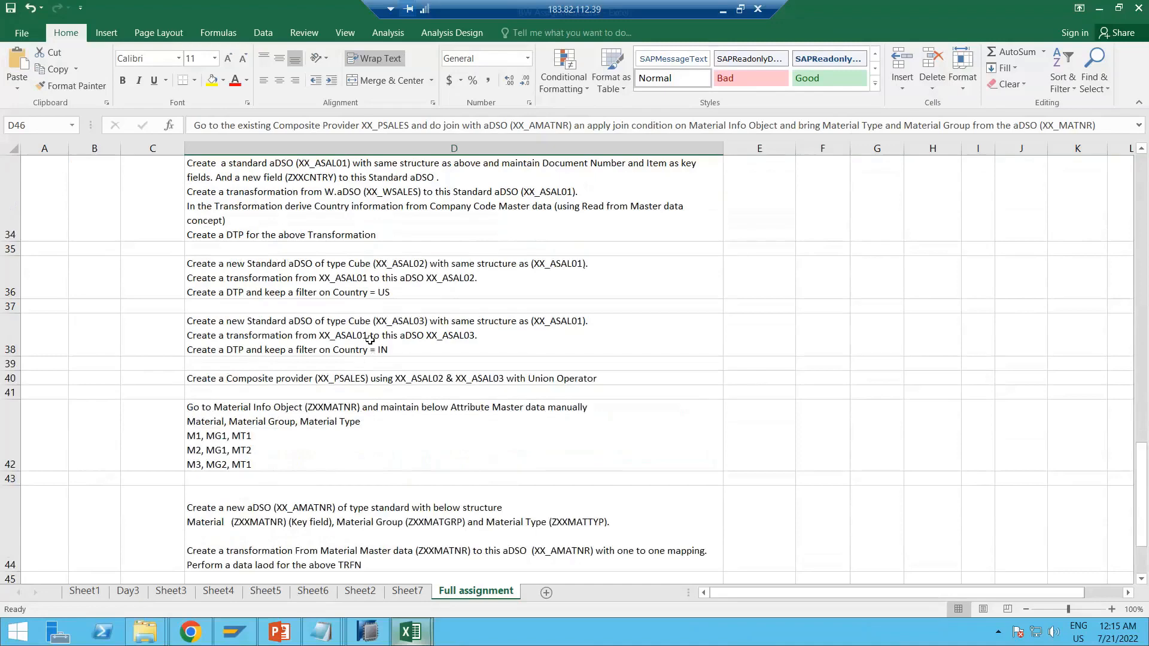
{"action": "scroll", "coordinate": [370, 340], "scroll_direction": "up", "scroll_amount": 4}
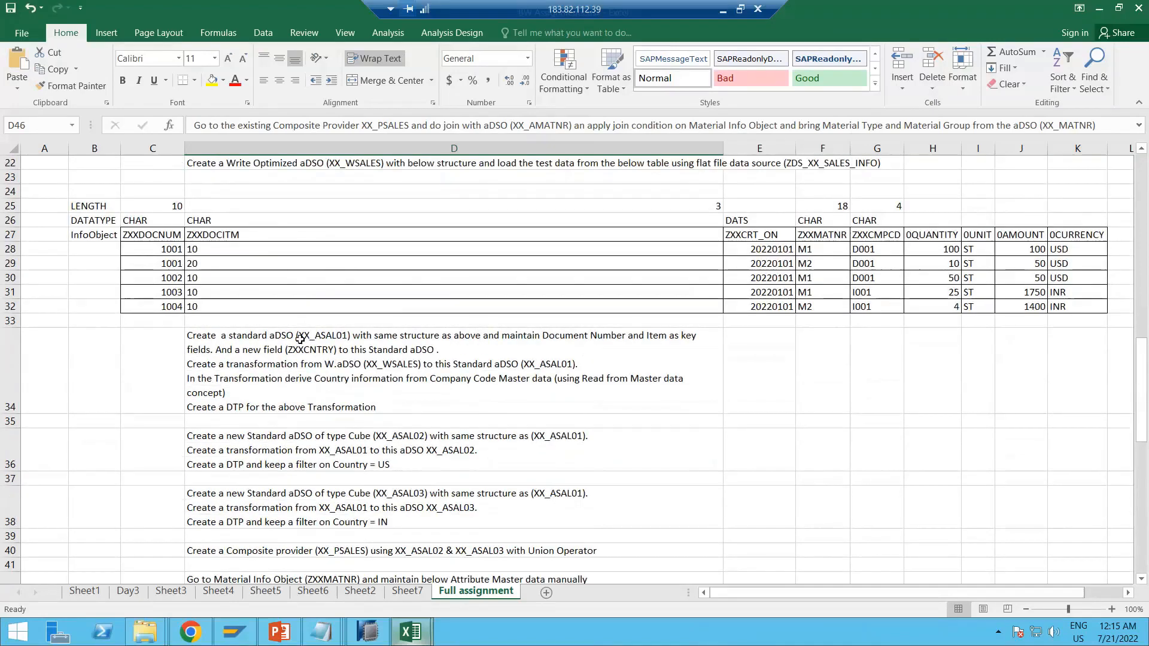
{"action": "left_click", "coordinate": [300, 340]}
{"action": "left_click", "coordinate": [148, 233]}
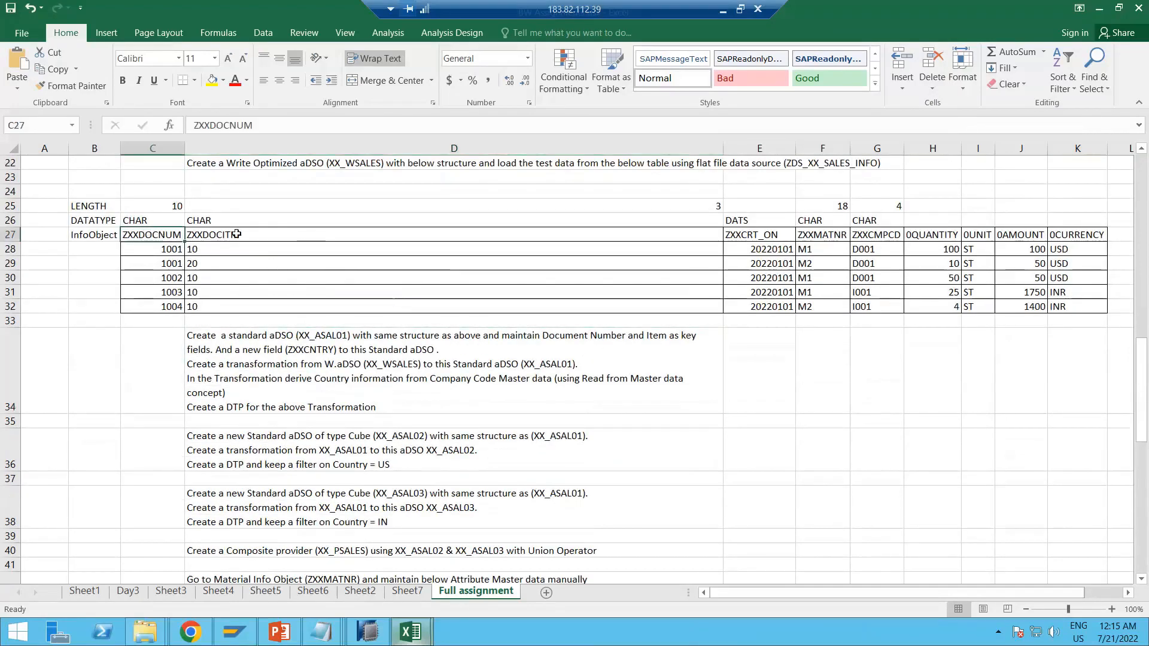
{"action": "left_click_drag", "start_coordinate": [237, 234], "coordinate": [1059, 304]}
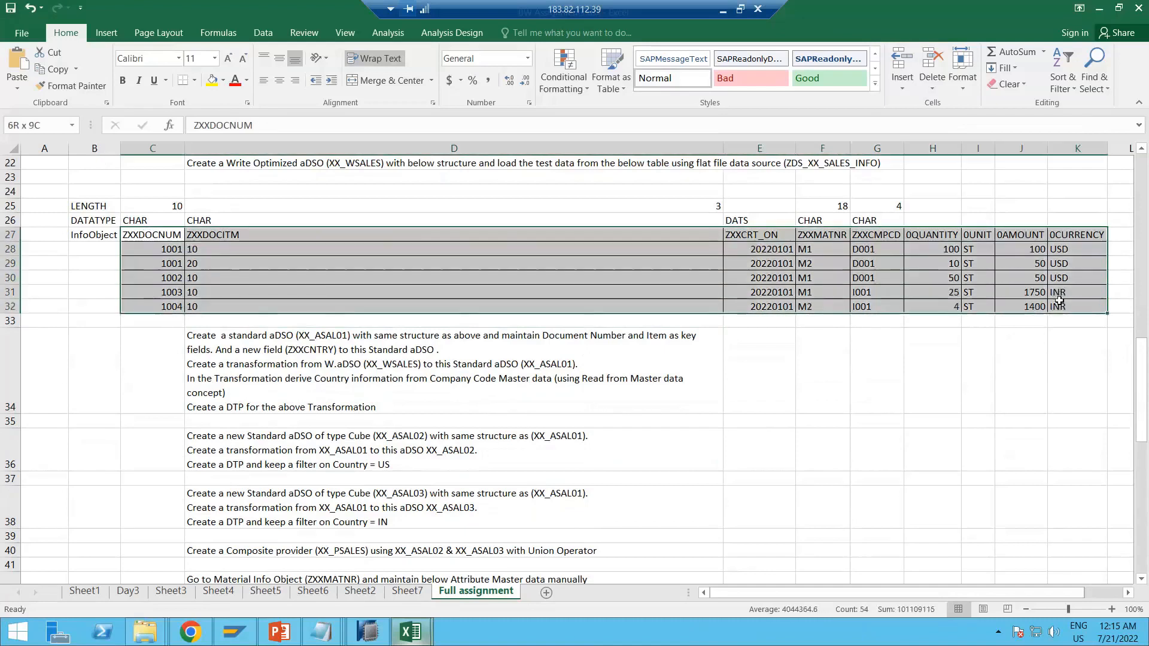
{"action": "left_click", "coordinate": [338, 274]}
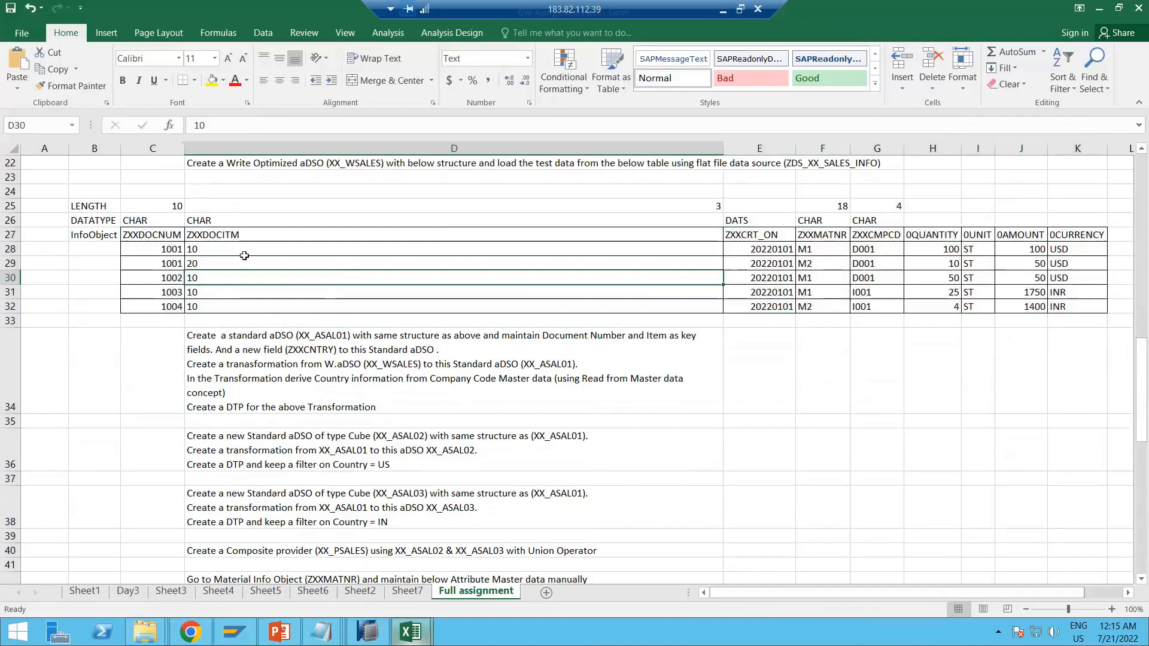
{"action": "left_click", "coordinate": [255, 441]}
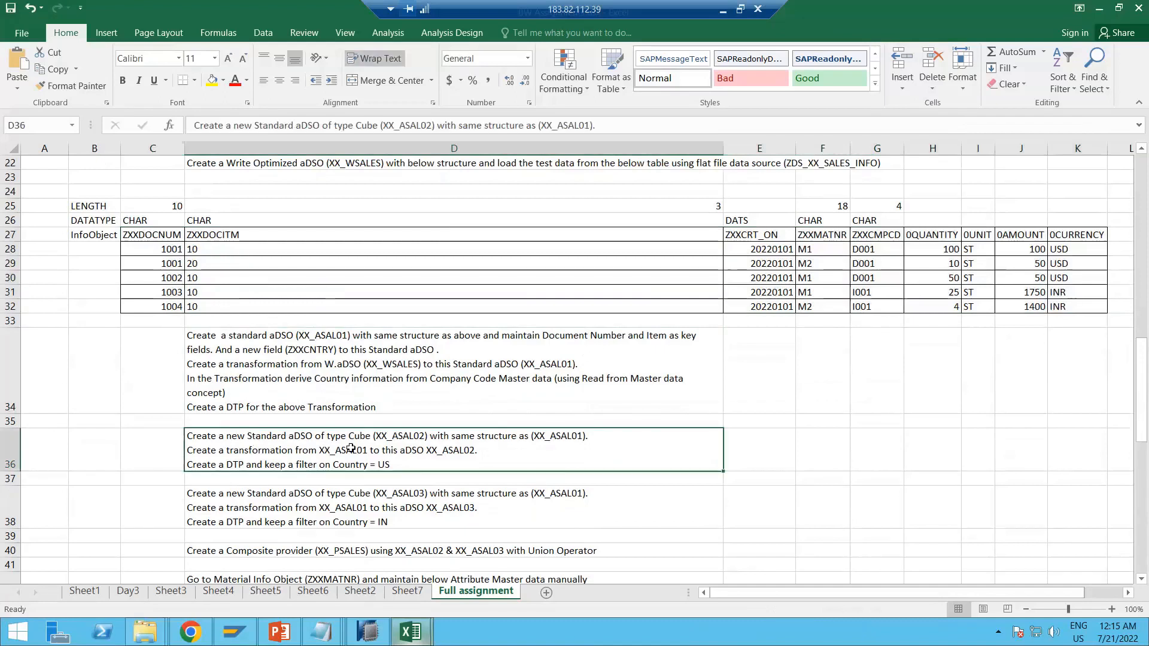
{"action": "left_click", "coordinate": [364, 507]}
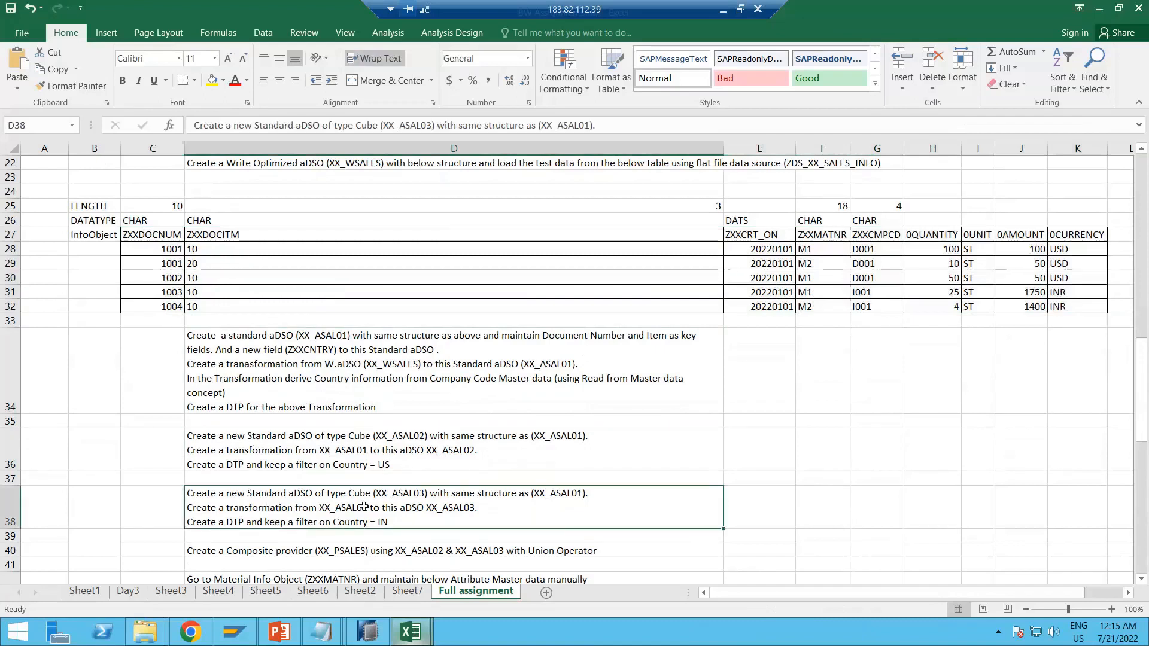
{"action": "left_click", "coordinate": [417, 435]}
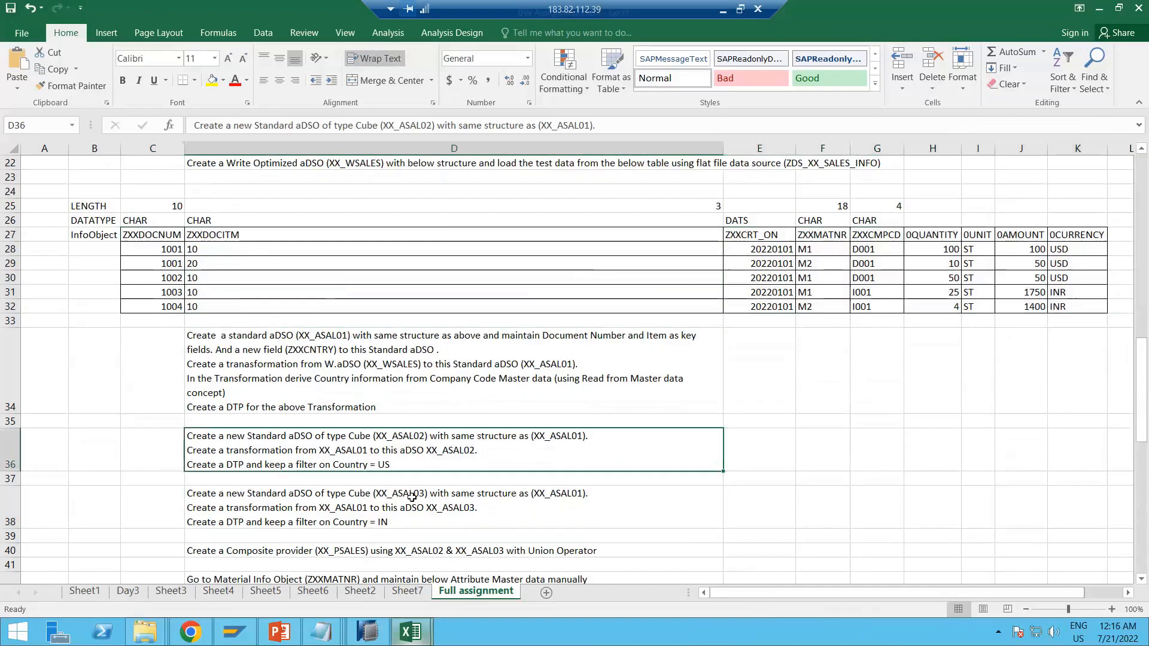
{"action": "left_click", "coordinate": [411, 496]}
{"action": "scroll", "coordinate": [454, 391], "scroll_direction": "down", "scroll_amount": 2}
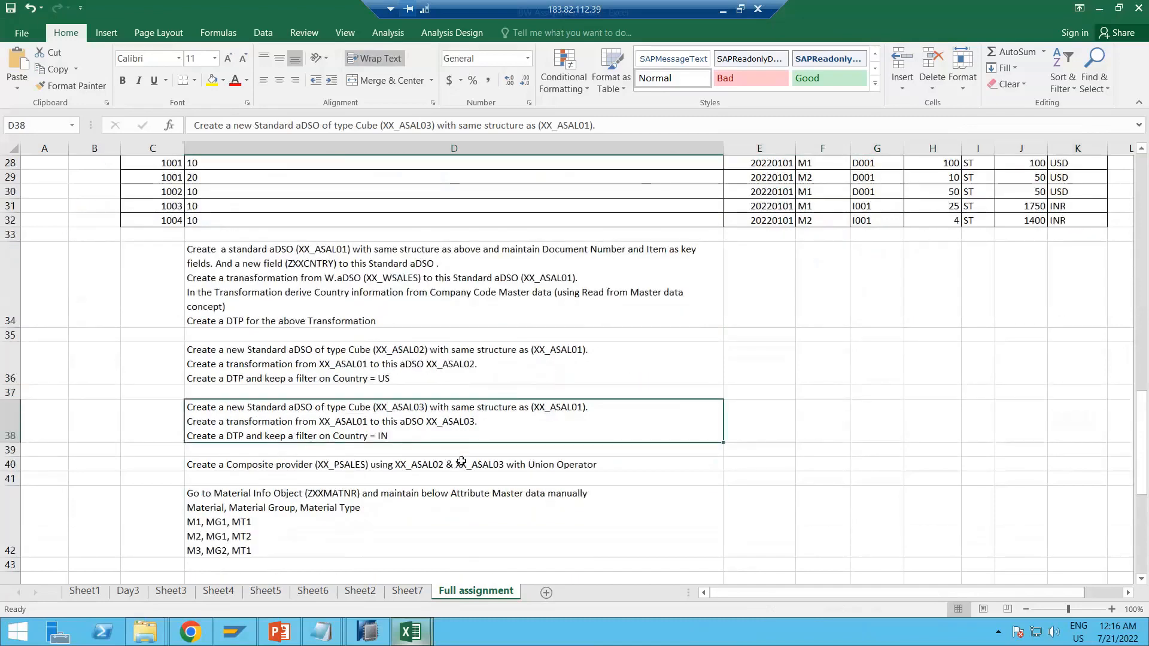
Try duplicating the XX_PSALES Composite provider task from D40 into D51 below the report assignment
{"action": "left_click", "coordinate": [462, 461]}
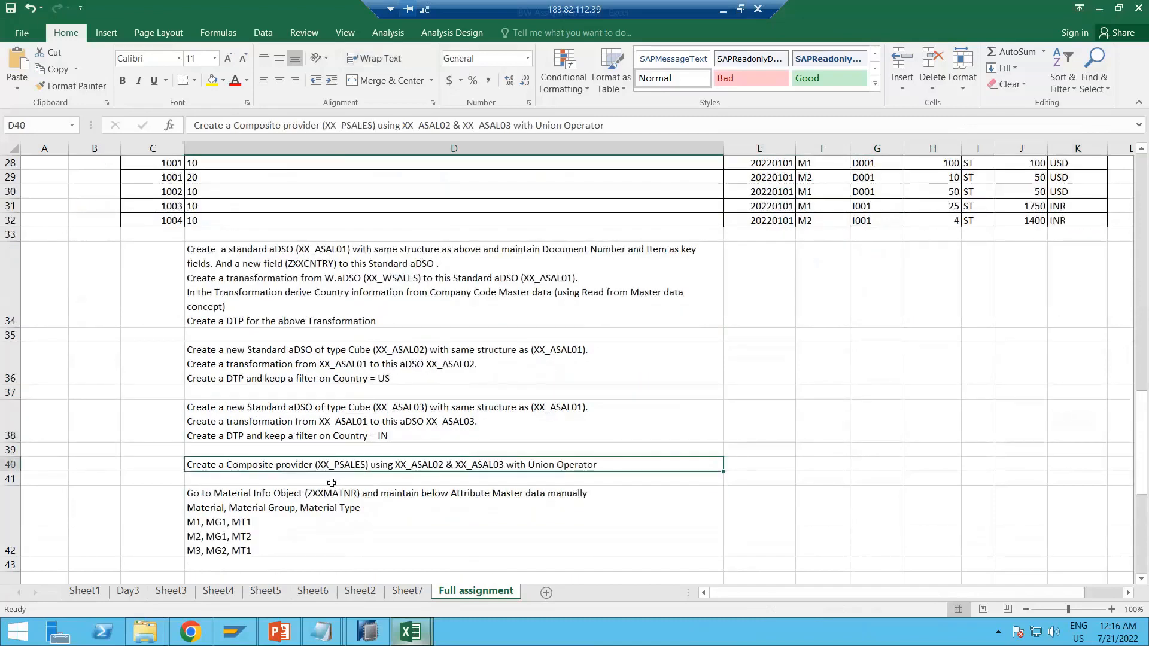
{"action": "key", "text": "ctrl+c"}
{"action": "scroll", "coordinate": [333, 485], "scroll_direction": "down", "scroll_amount": 7}
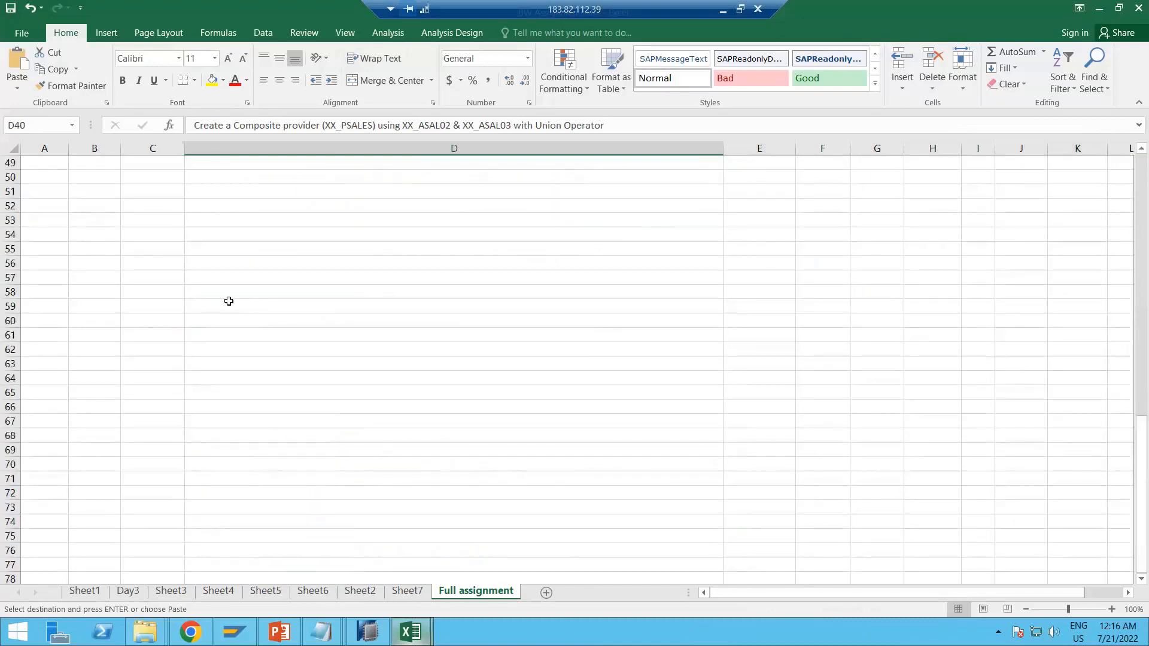
{"action": "scroll", "coordinate": [233, 335], "scroll_direction": "up", "scroll_amount": 2}
{"action": "left_click", "coordinate": [249, 416]}
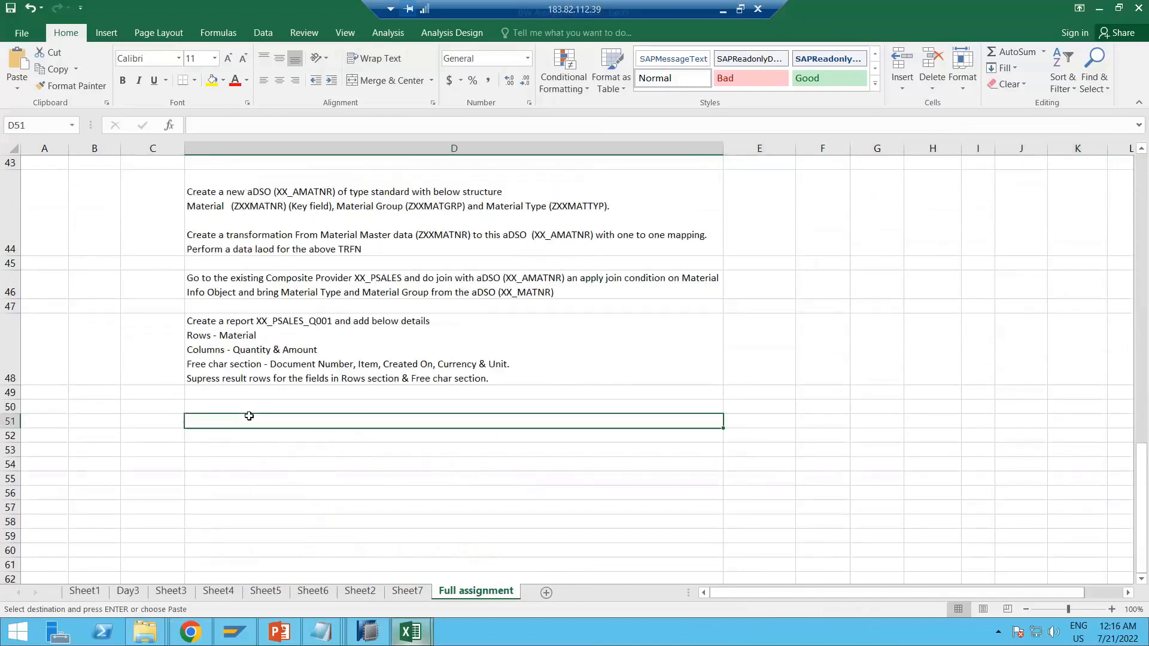
{"action": "key", "text": "ctrl+v"}
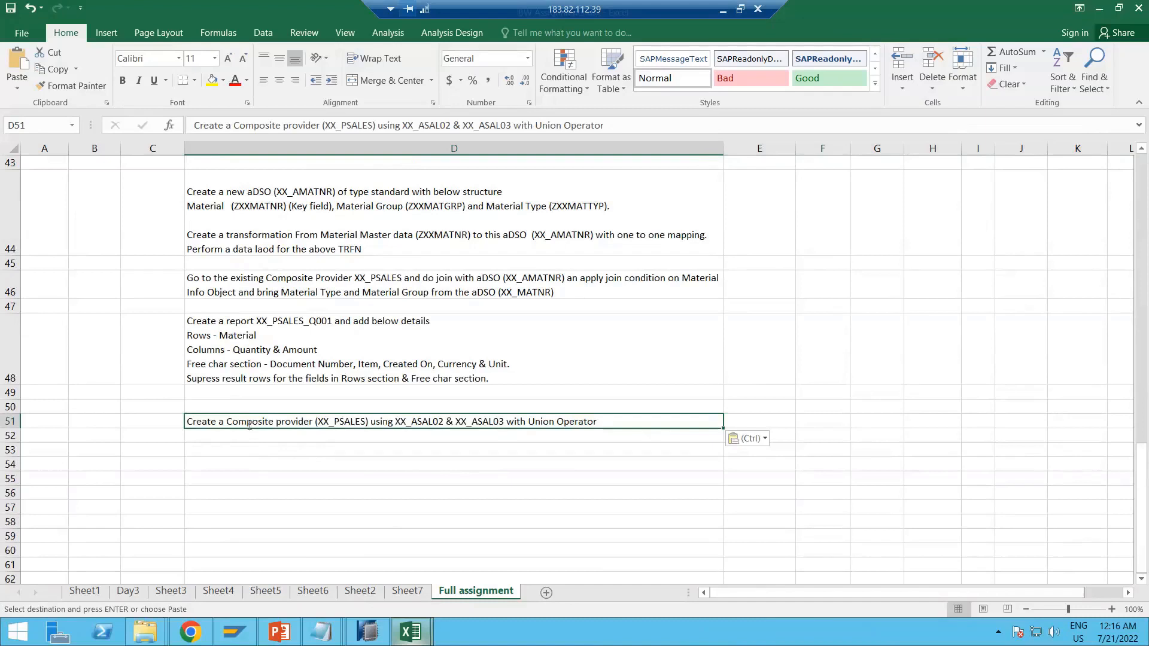
{"action": "double_click", "coordinate": [245, 421]}
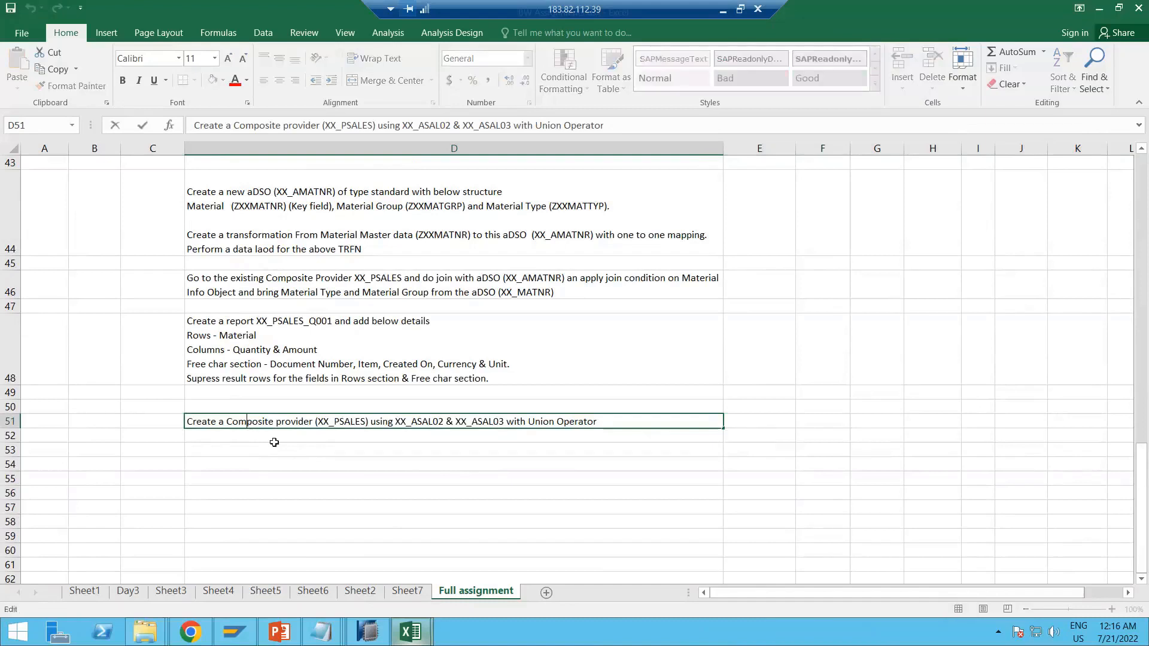
{"action": "key", "text": "Escape"}
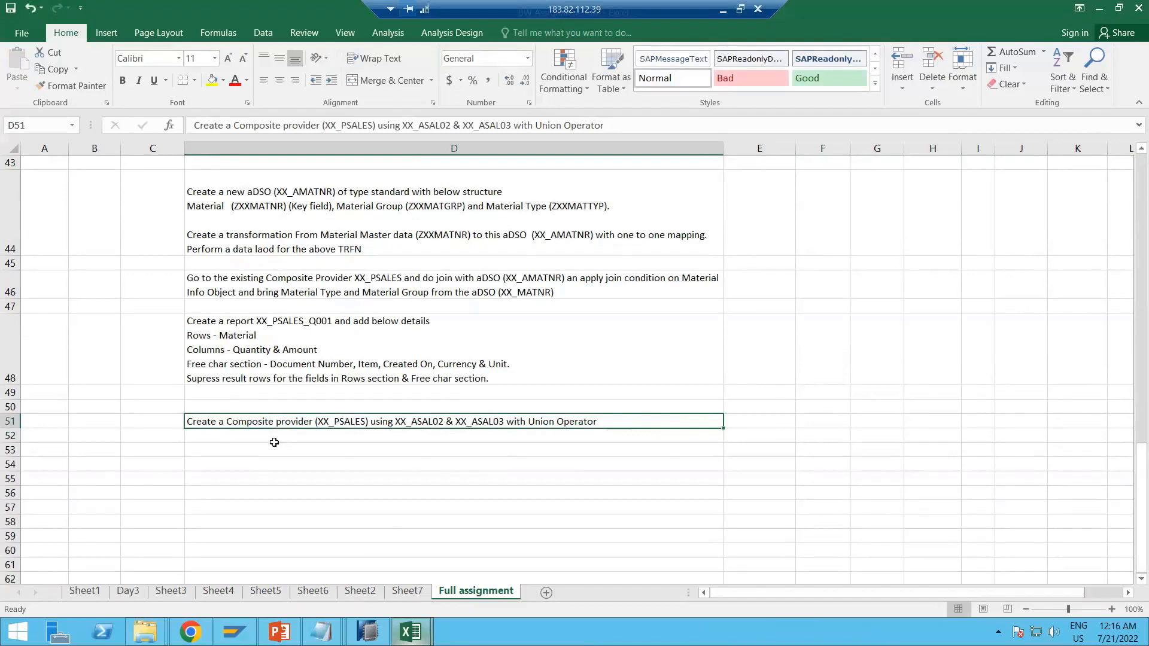
Undo the pasted Composite provider task and return to the assignment list
{"action": "key", "text": "ctrl+c"}
{"action": "key", "text": "ctrl+Down"}
{"action": "key", "text": "Return"}
{"action": "key", "text": "ctrl+z"}
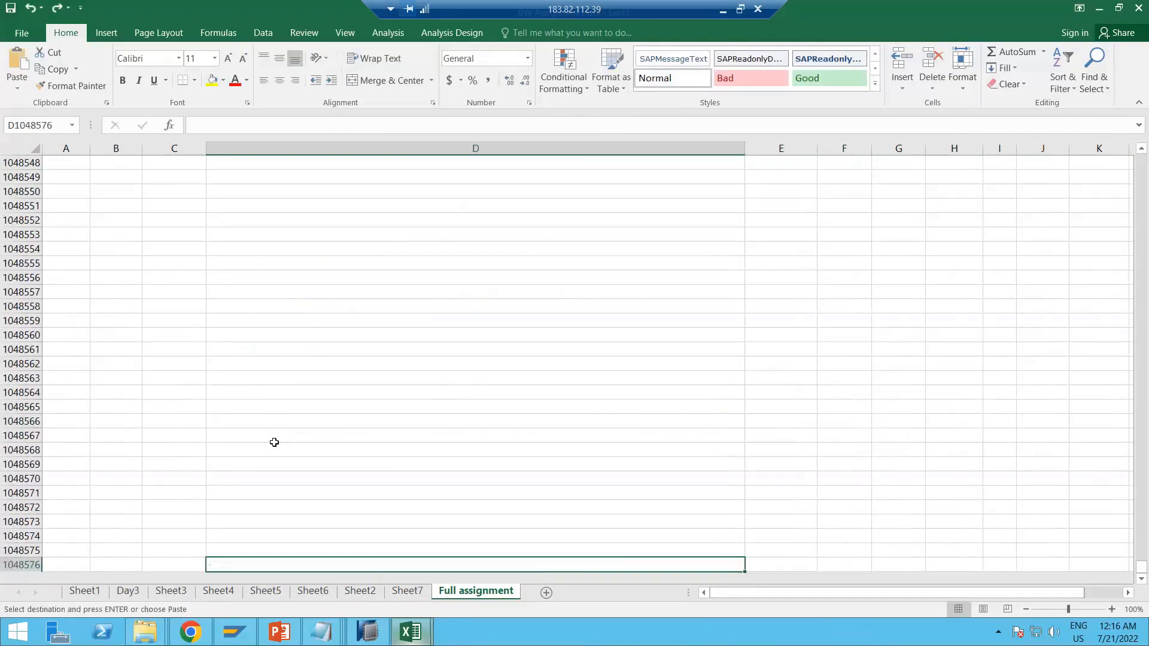
{"action": "key", "text": "ctrl+Up"}
{"action": "scroll", "coordinate": [274, 442], "scroll_direction": "up", "scroll_amount": 6}
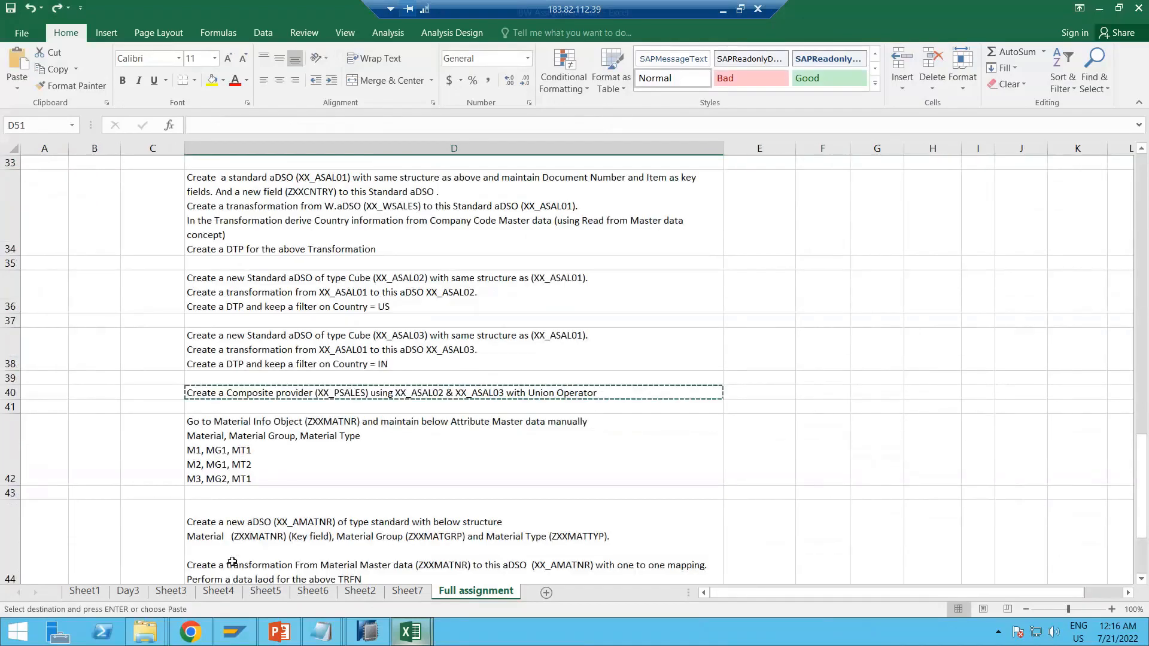
Copy the XX_PSALES Composite provider union task from D40 into D51
{"action": "scroll", "coordinate": [256, 466], "scroll_direction": "down", "scroll_amount": 2}
{"action": "left_click", "coordinate": [261, 173]}
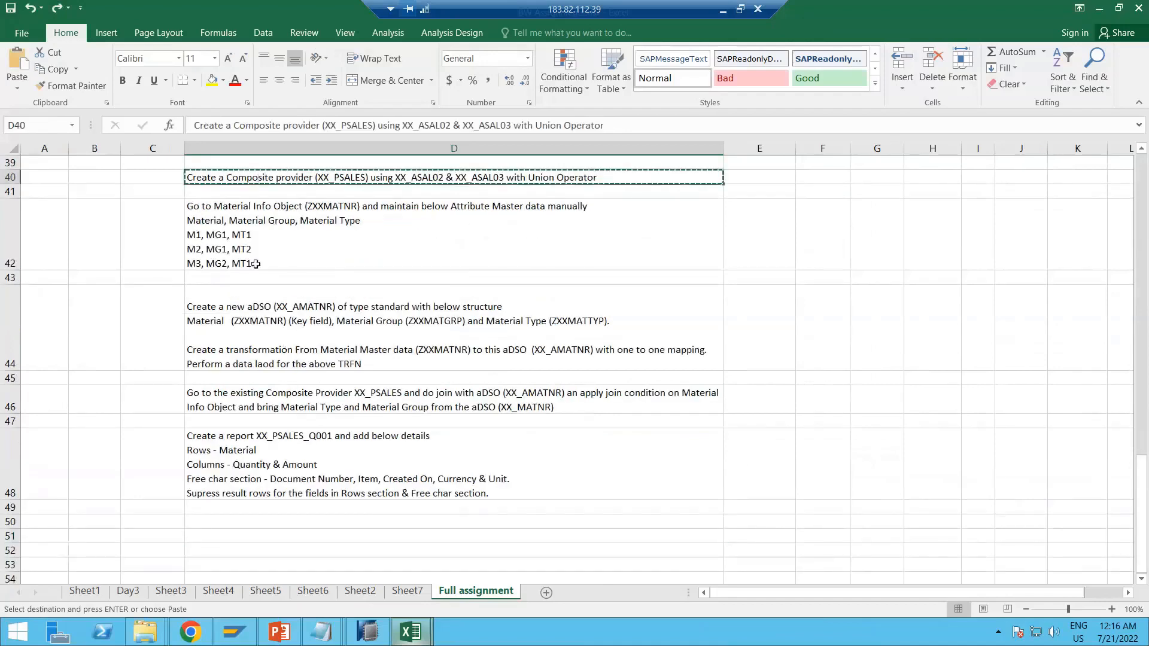
{"action": "scroll", "coordinate": [234, 457], "scroll_direction": "down", "scroll_amount": 1}
{"action": "left_click", "coordinate": [231, 494]}
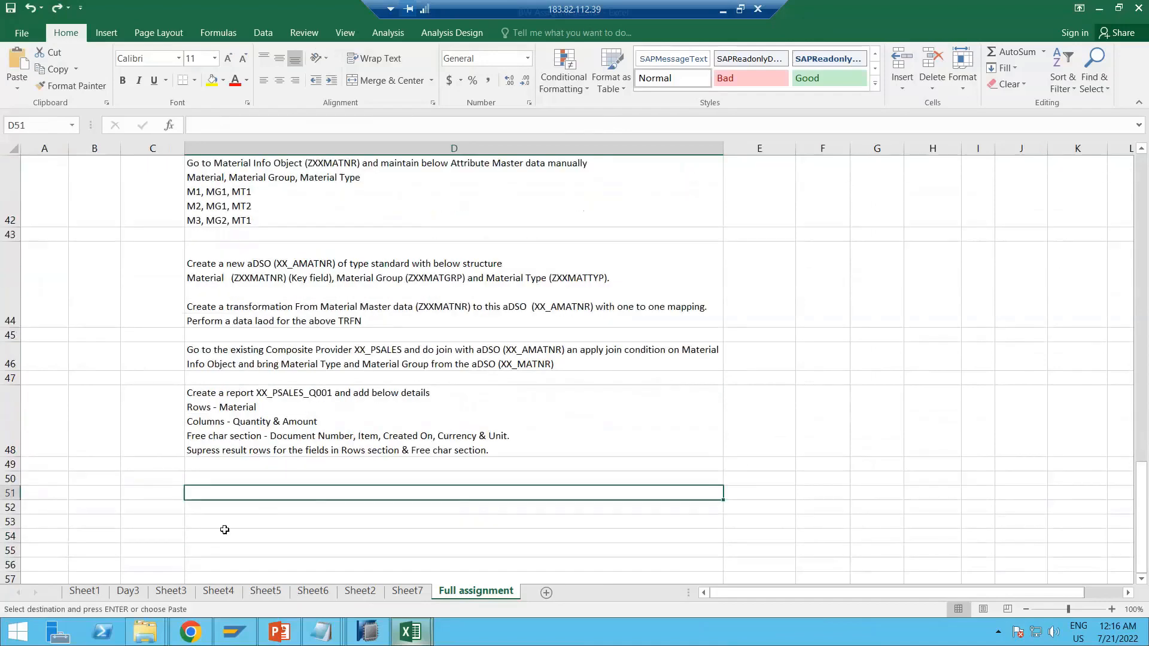
{"action": "key", "text": "ctrl+v"}
Enter the instruction "Drop data from the cubes" in D52
{"action": "left_click", "coordinate": [237, 508]}
{"action": "type", "text": "D"}
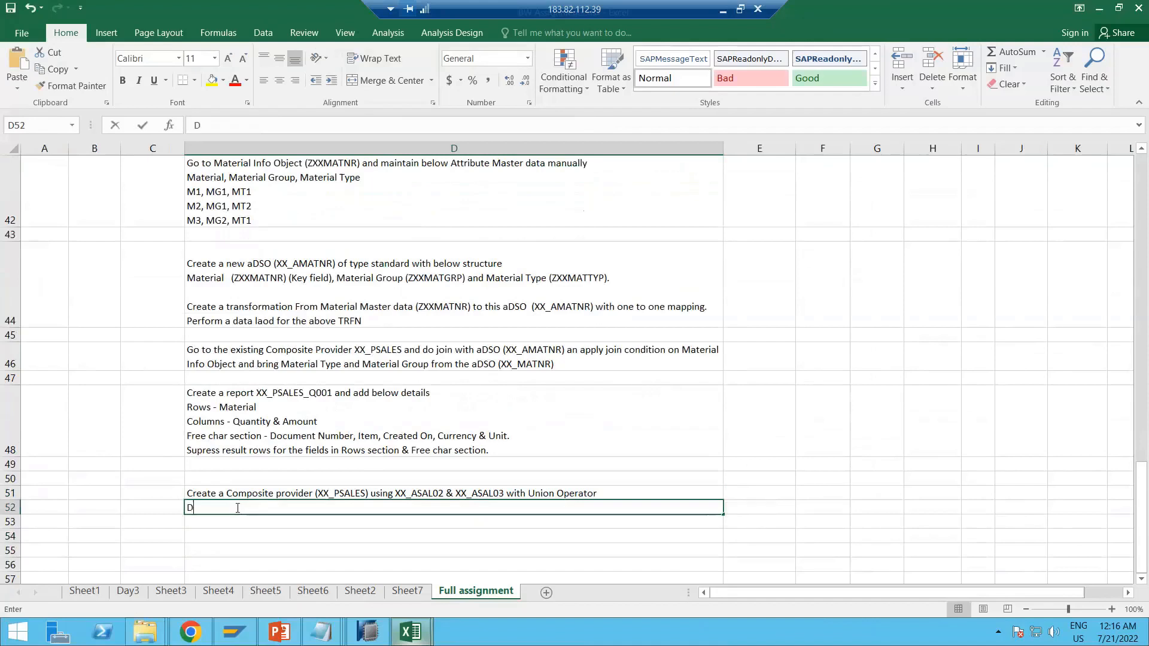
{"action": "type", "text": "rop data from the cubes"}
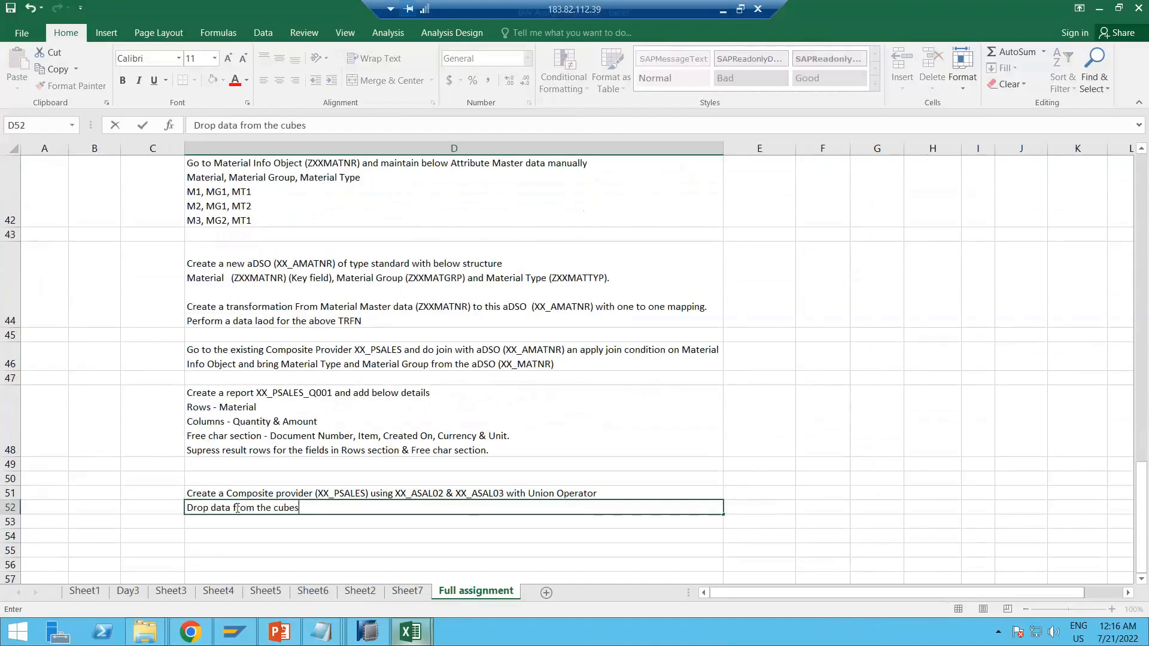
Append the cube names "XX_ASAL02 & XX_ASAL03" from the D51 task to the drop-data instruction in D52
{"action": "left_click", "coordinate": [326, 492]}
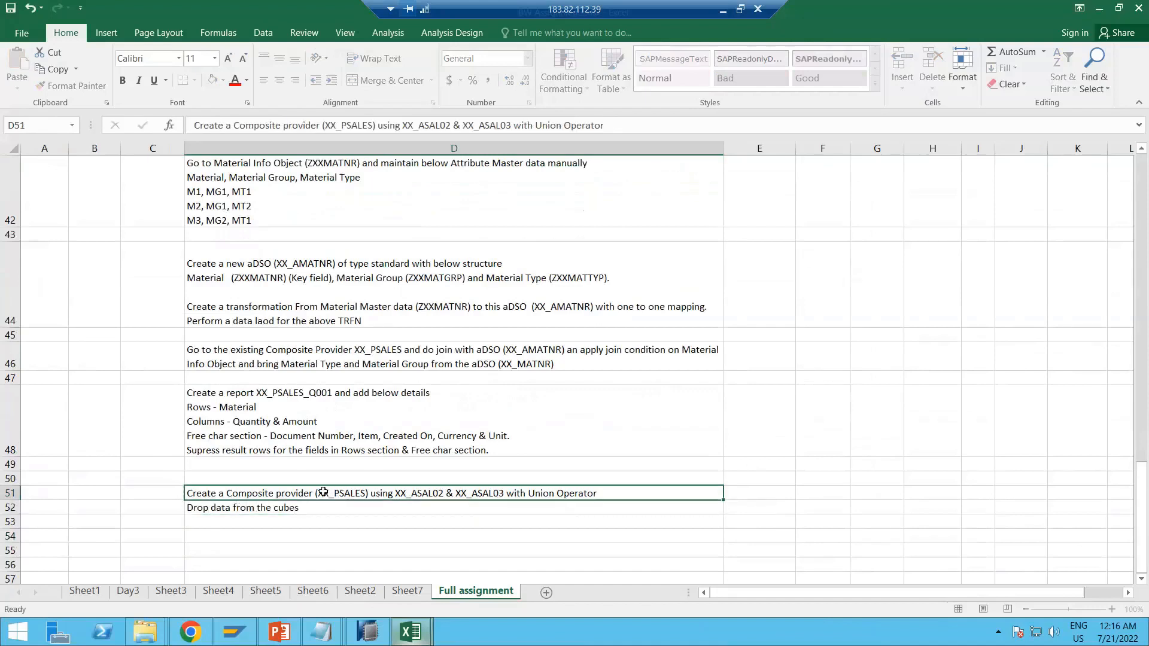
{"action": "double_click", "coordinate": [317, 493]}
{"action": "left_click_drag", "start_coordinate": [314, 493], "coordinate": [351, 492]}
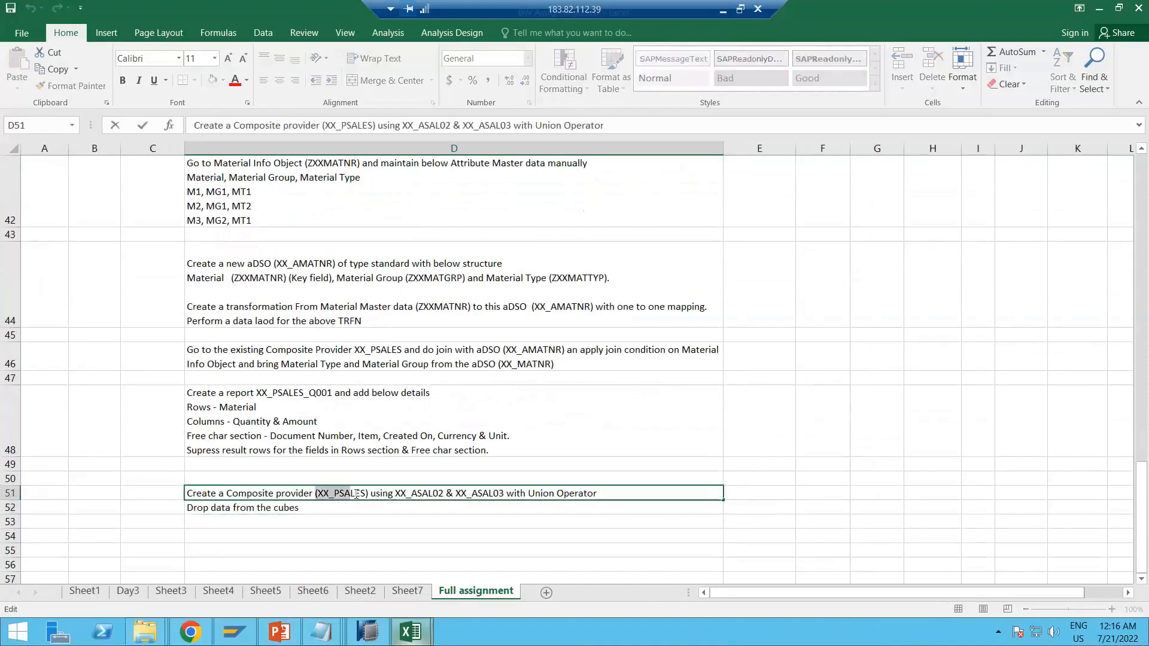
{"action": "left_click", "coordinate": [396, 494]}
{"action": "left_click_drag", "start_coordinate": [316, 494], "coordinate": [348, 497]}
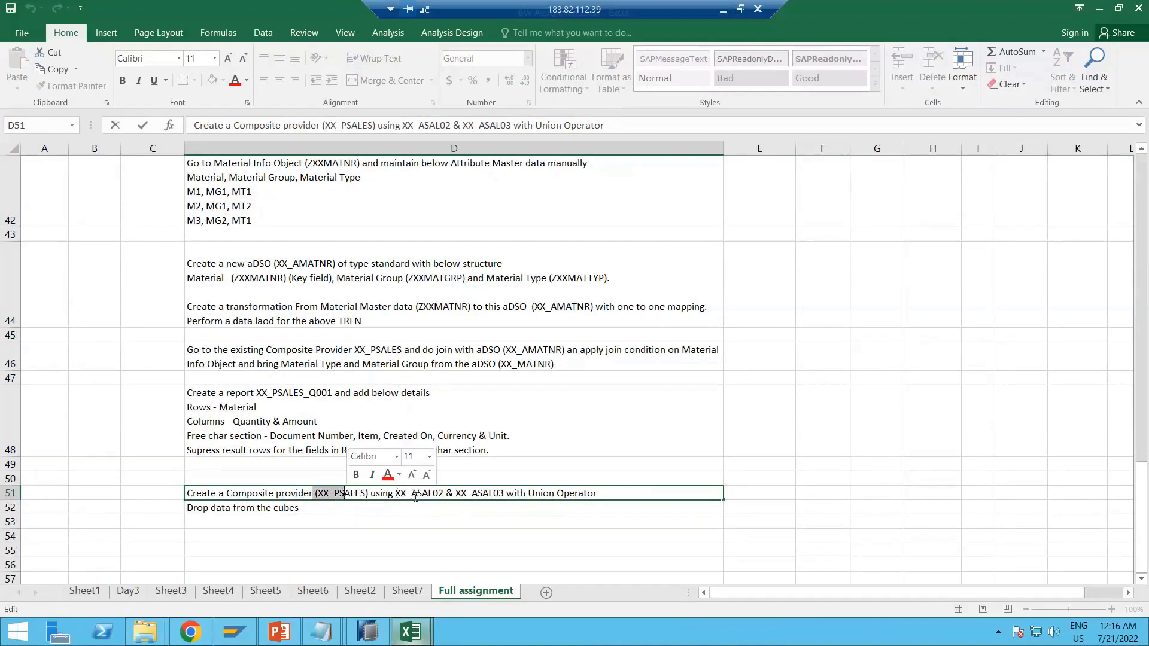
{"action": "left_click_drag", "start_coordinate": [415, 497], "coordinate": [506, 496]}
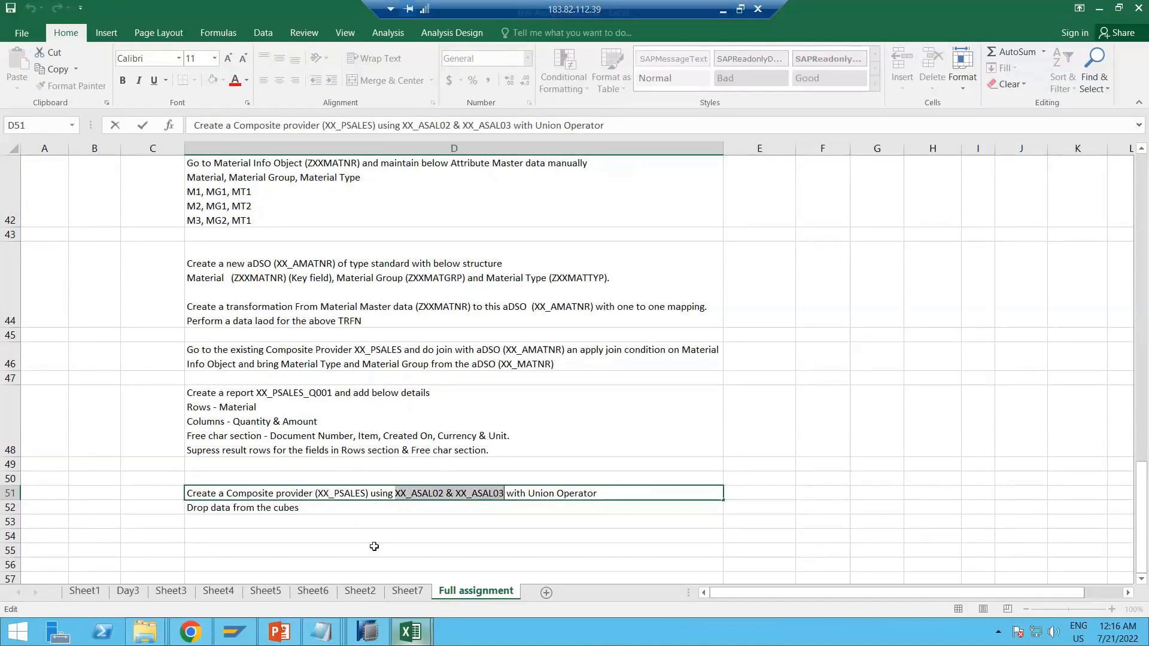
{"action": "left_click", "coordinate": [334, 510]}
{"action": "double_click", "coordinate": [334, 510]}
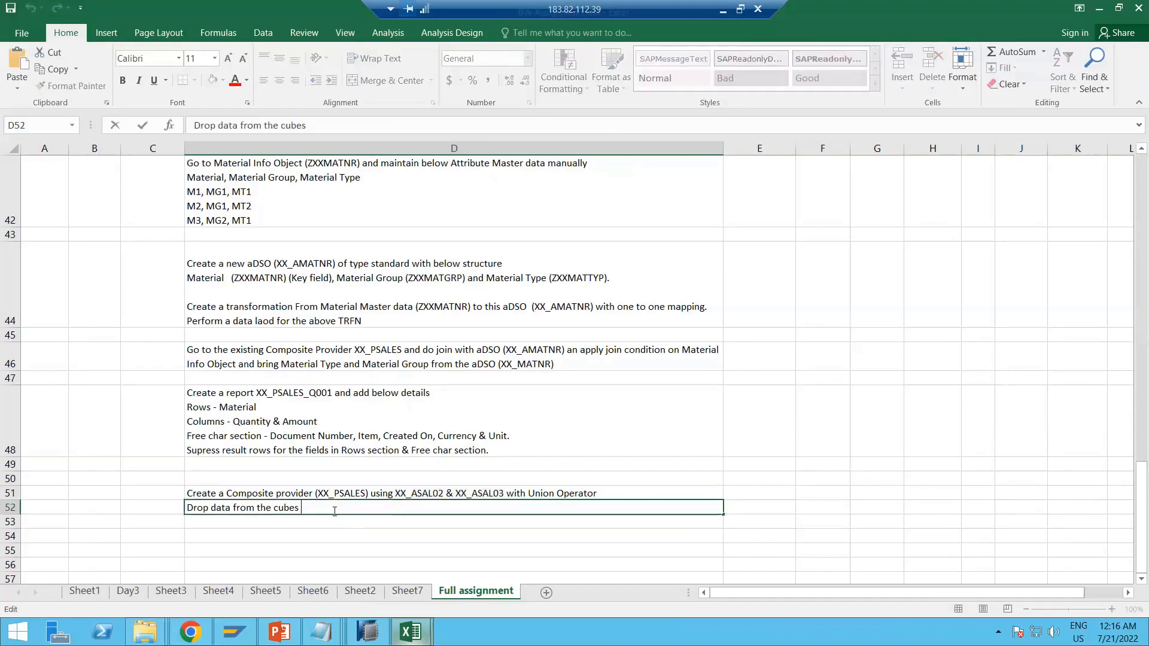
{"action": "key", "text": "ctrl+v"}
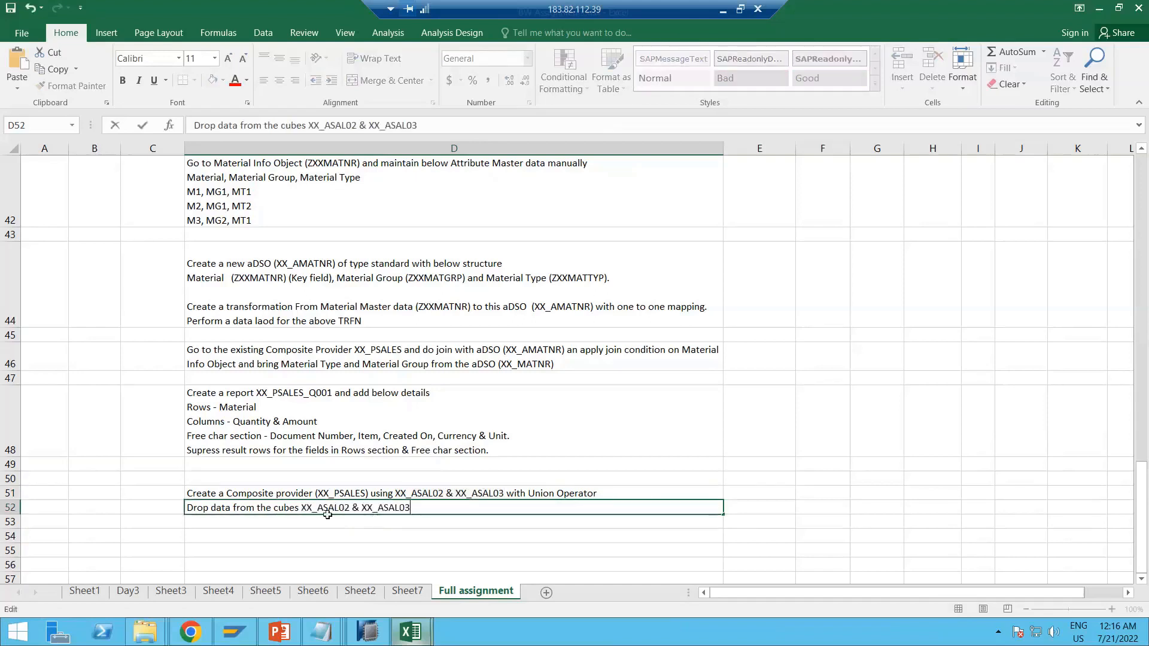
Write "Add below Info Objects in the abvoe two cubes" in D53
{"action": "left_click", "coordinate": [254, 521]}
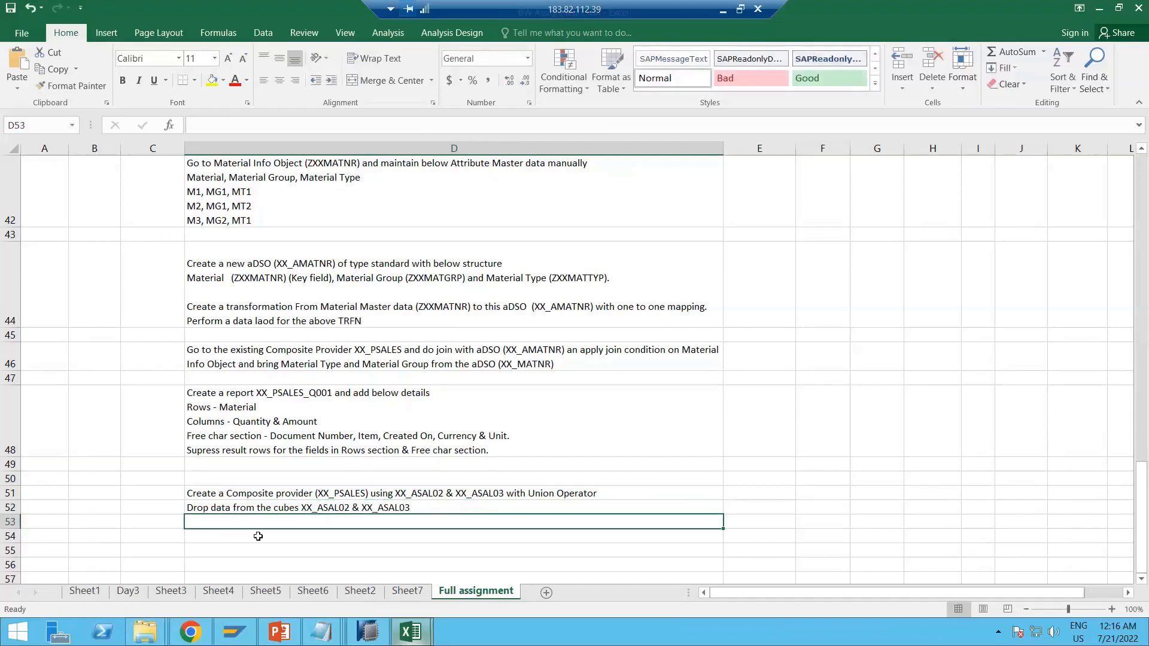
{"action": "type", "text": "Add "}
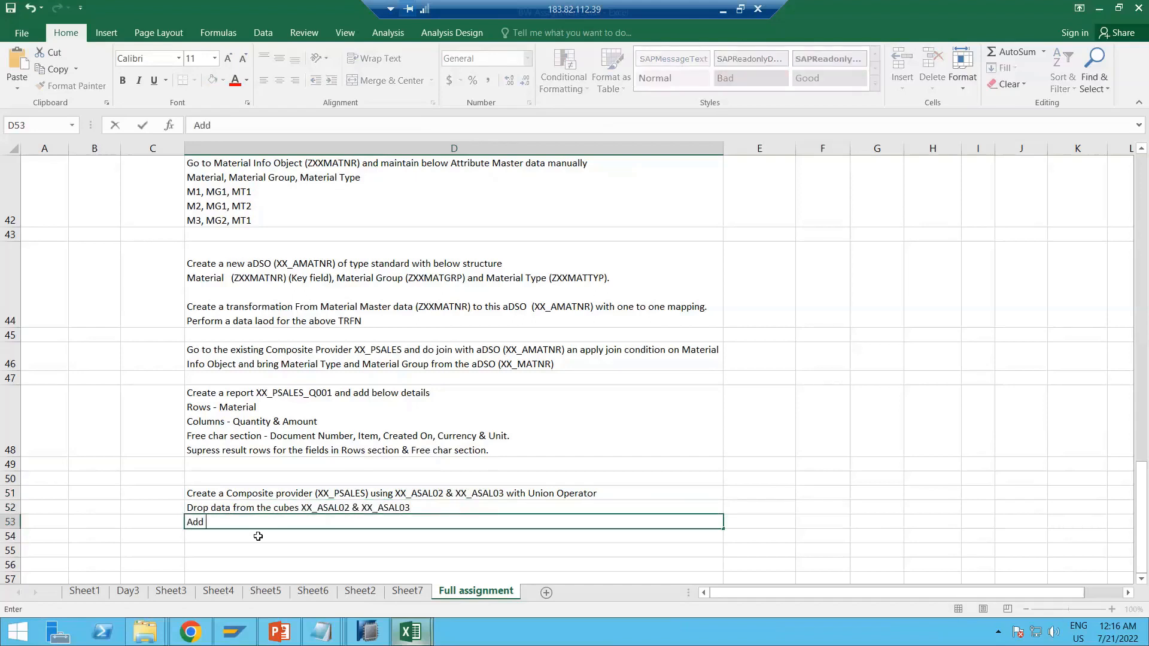
{"action": "type", "text": "belwo"}
{"action": "key", "text": "BackSpace"}
{"action": "key", "text": "BackSpace"}
{"action": "key", "text": "BackSpace"}
{"action": "type", "text": "ow Info Ob"}
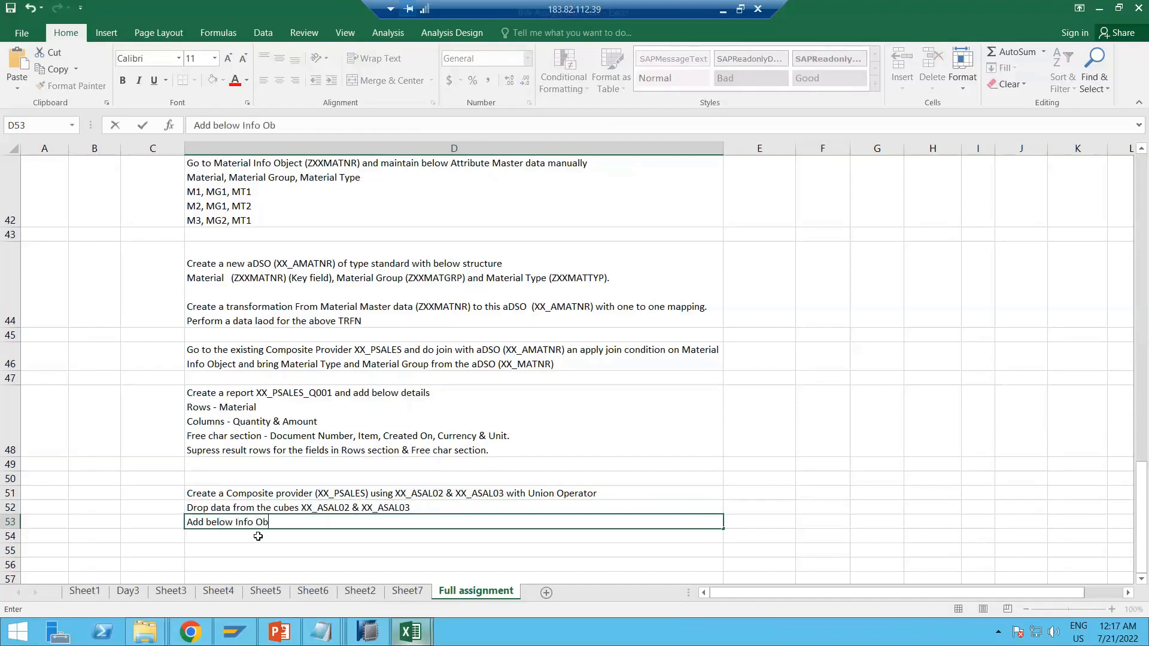
{"action": "type", "text": "jects in the abvoe two "}
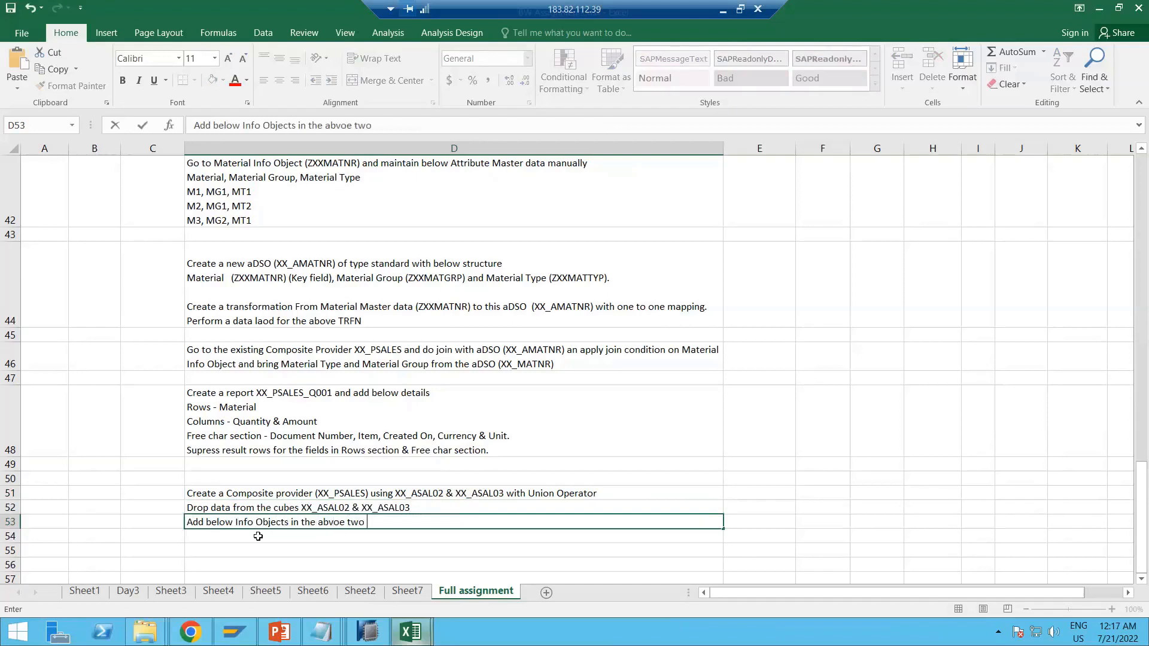
{"action": "type", "text": "cubes"}
List 0CALMONTH and 0CALYEAR on separate lines below the instruction in D53
{"action": "key", "text": "alt+Return"}
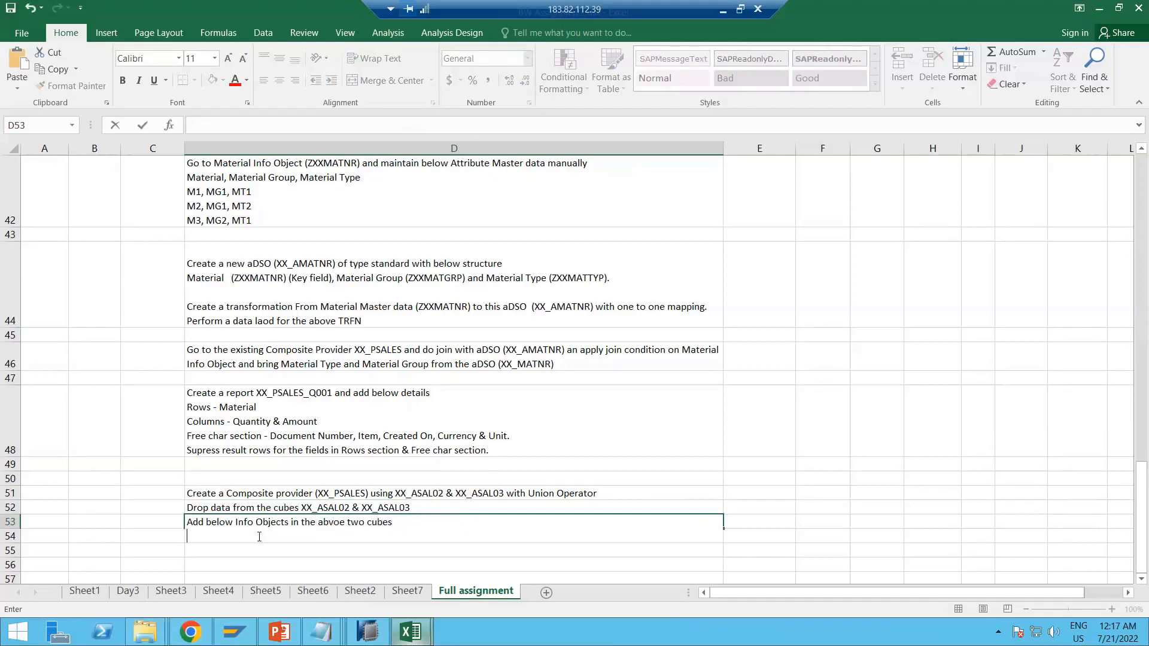
{"action": "type", "text": "0CALMONTH"}
{"action": "key", "text": "alt+Return"}
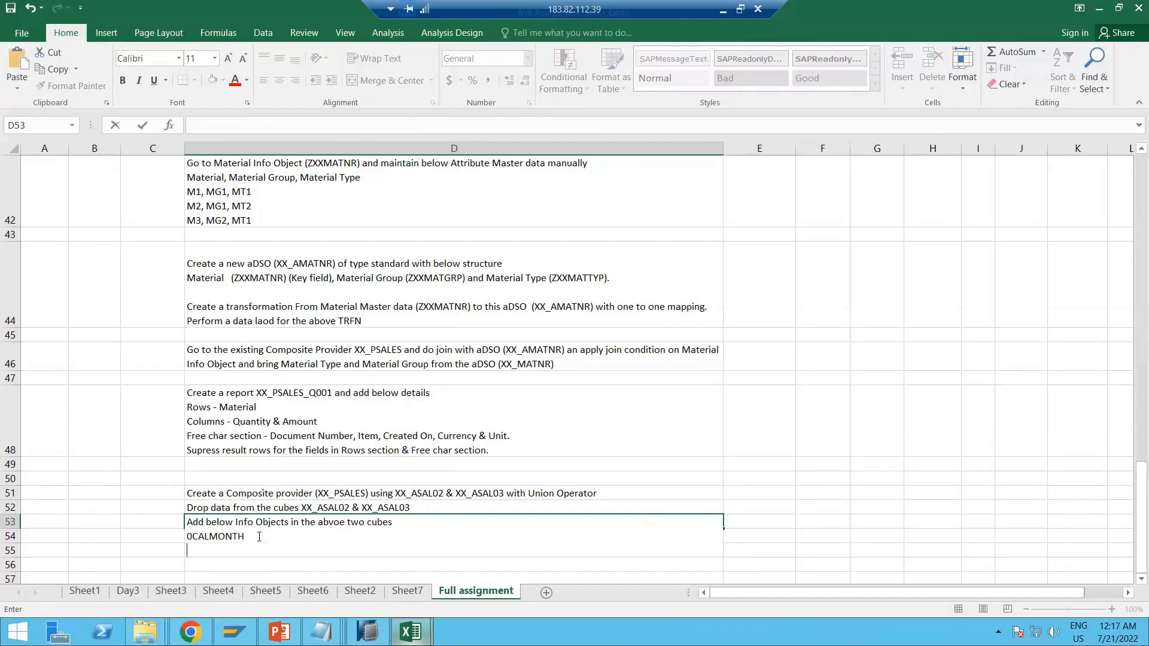
{"action": "type", "text": "0CALYEAR"}
{"action": "key", "text": "alt+Return"}
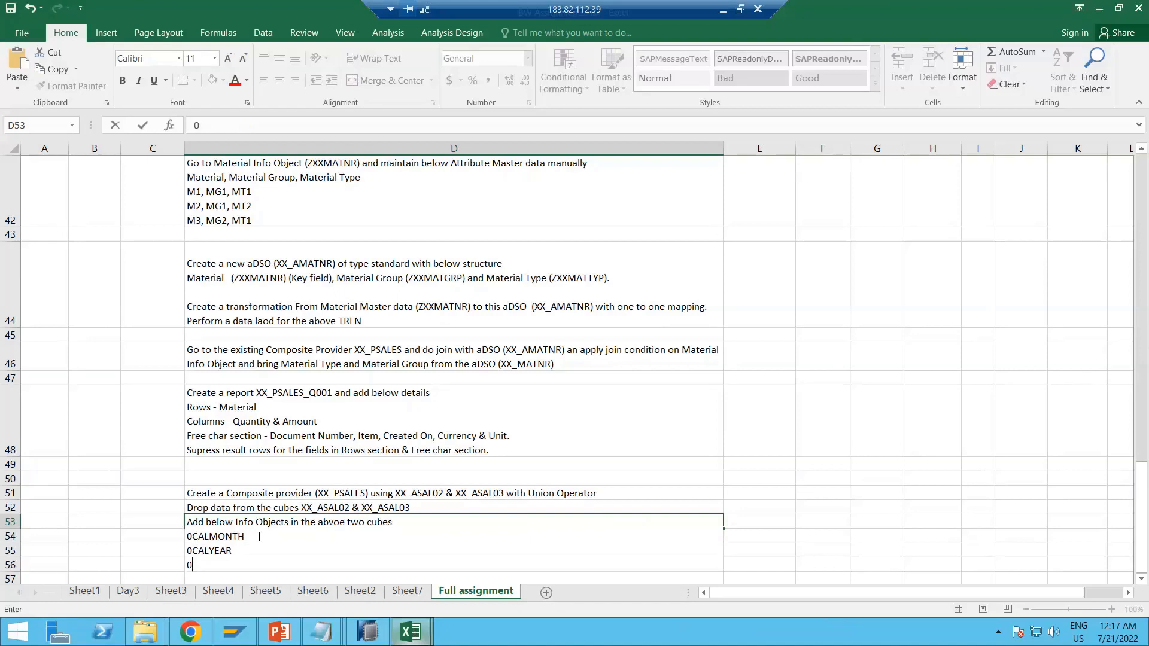
Add 0FISCVARIANT and 0FISCPER on separate lines to the Info Object list in D53 and commit the cell
{"action": "type", "text": "fi"}
{"action": "type", "text": "FISC"}
{"action": "type", "text": "VAR"}
{"action": "type", "text": "IANT"}
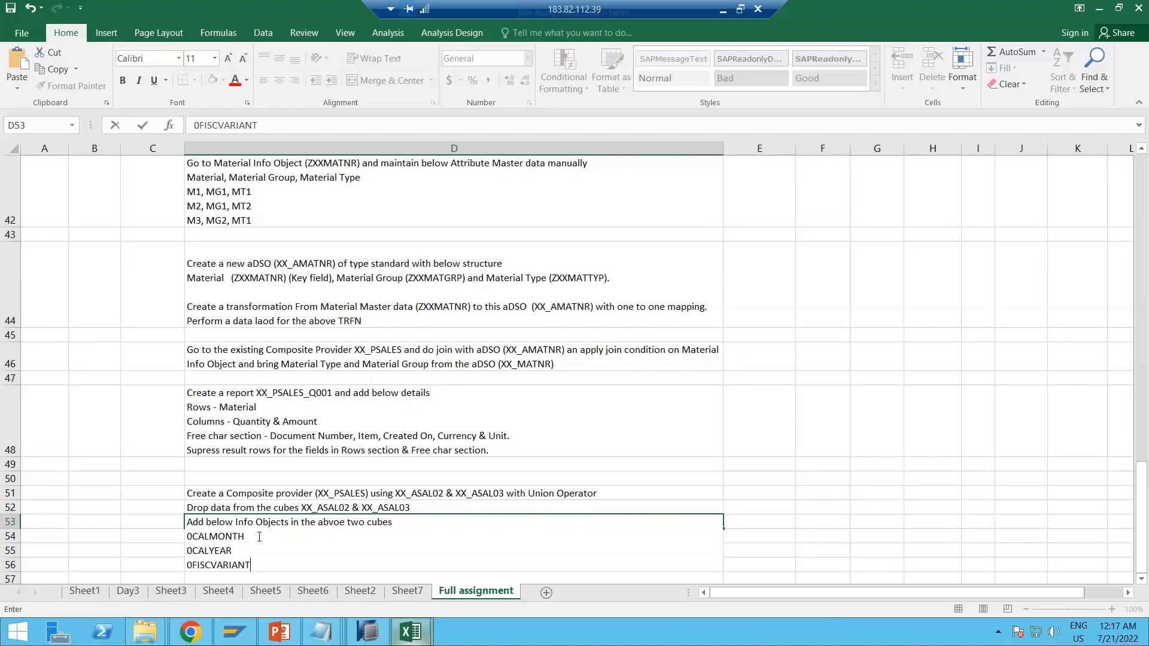
{"action": "key", "text": "alt+Return"}
{"action": "type", "text": "0F"}
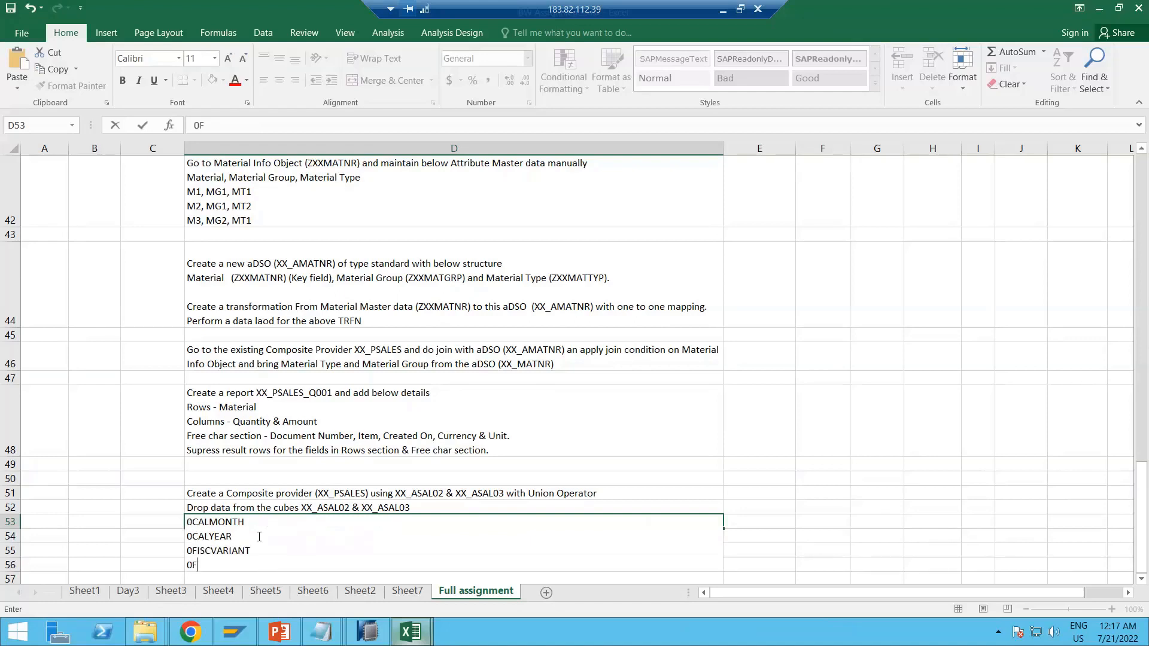
{"action": "type", "text": "ISCPER"}
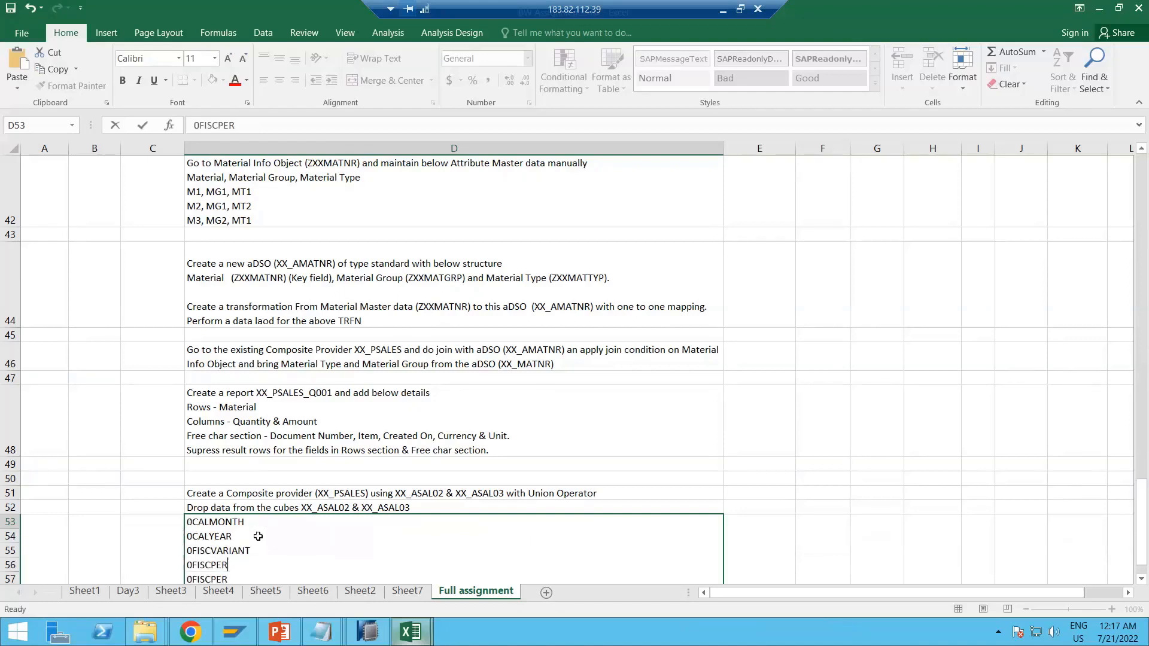
{"action": "key", "text": "Return"}
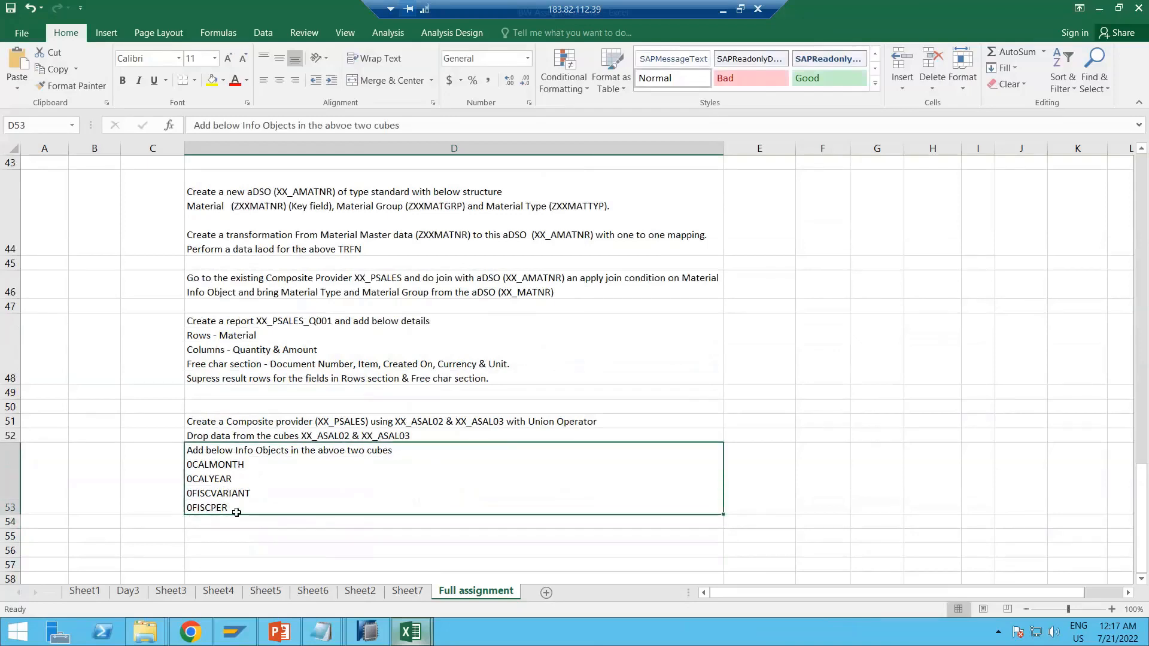
Switch to SAP Logon, open the S4HANA 1909 system and log on with the user name and account password
{"action": "left_click", "coordinate": [230, 491]}
{"action": "double_click", "coordinate": [240, 493]}
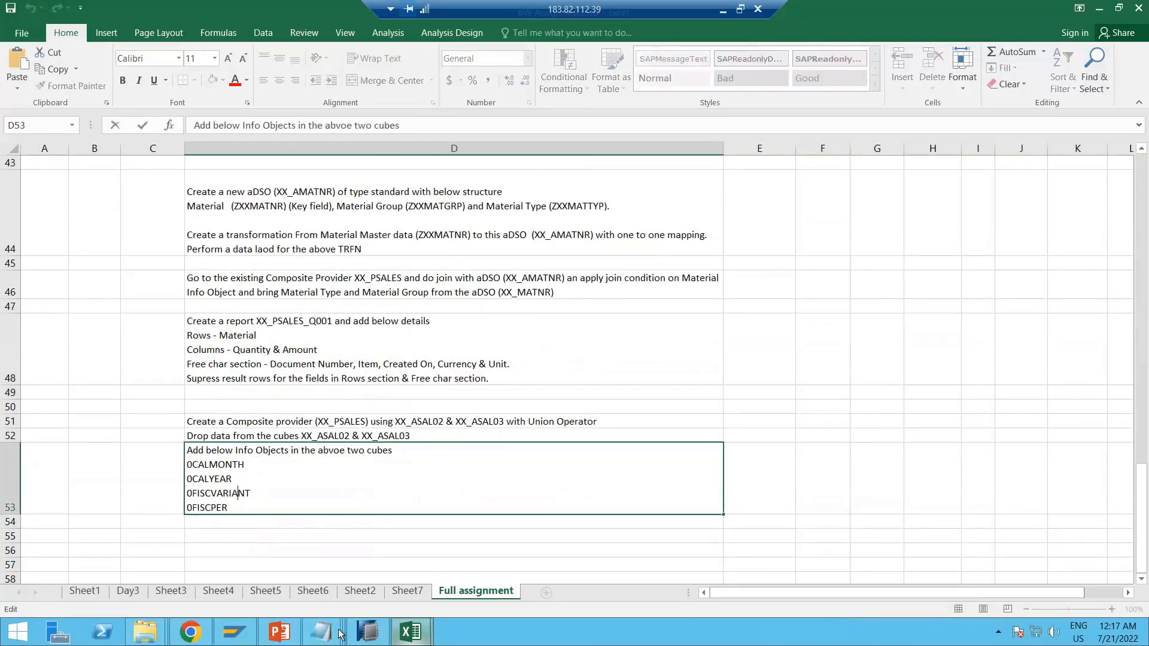
{"action": "mouse_move", "coordinate": [252, 639]}
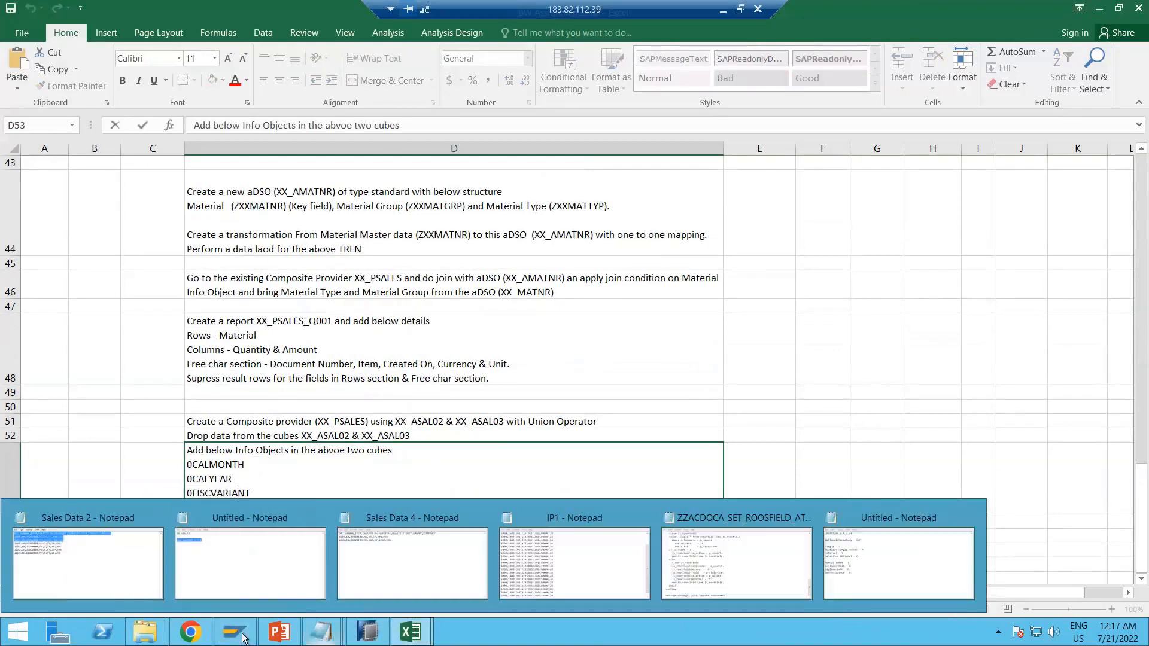
{"action": "left_click", "coordinate": [234, 633]}
{"action": "double_click", "coordinate": [873, 243]}
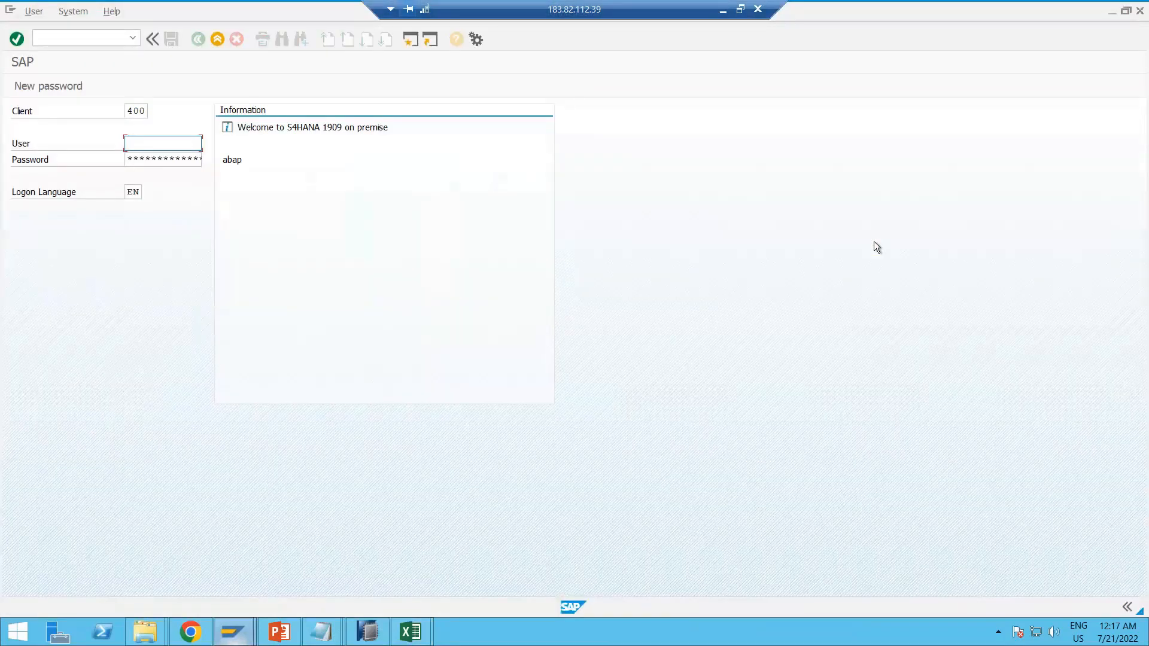
{"action": "key", "text": "Down"}
{"action": "key", "text": "Tab"}
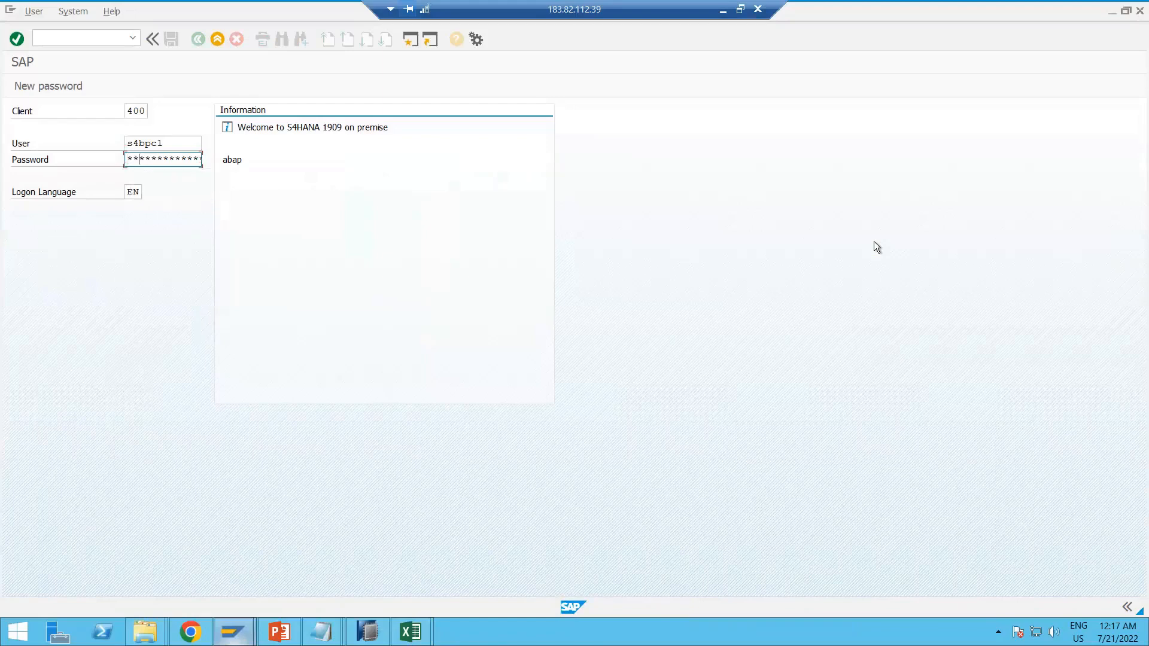
{"action": "key", "text": "Return"}
Open transaction RSD1 and search the characteristic InfoObjects with the pattern 0FIS*VAR*
{"action": "type", "text": "r"}
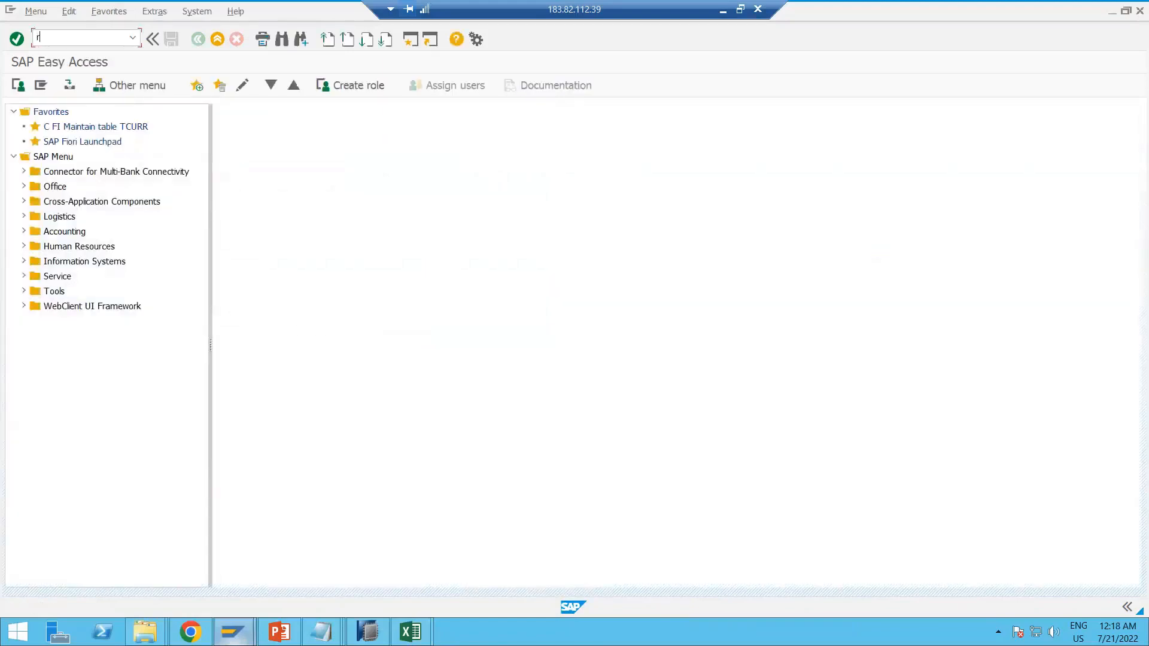
{"action": "type", "text": "sd1"}
{"action": "key", "text": "Return"}
{"action": "type", "text": "0fisc"}
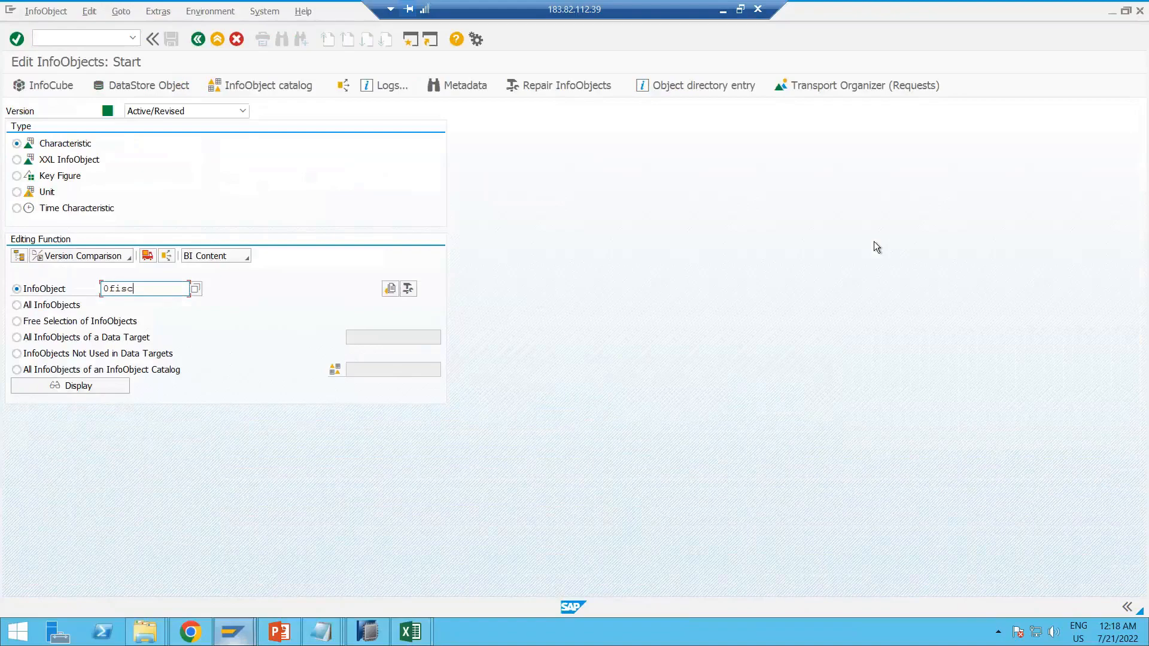
{"action": "type", "text": "per"}
{"action": "key", "text": "BackSpace"}
{"action": "key", "text": "BackSpace"}
{"action": "key", "text": "BackSpace"}
{"action": "type", "text": "*var*"}
{"action": "key", "text": "Return"}
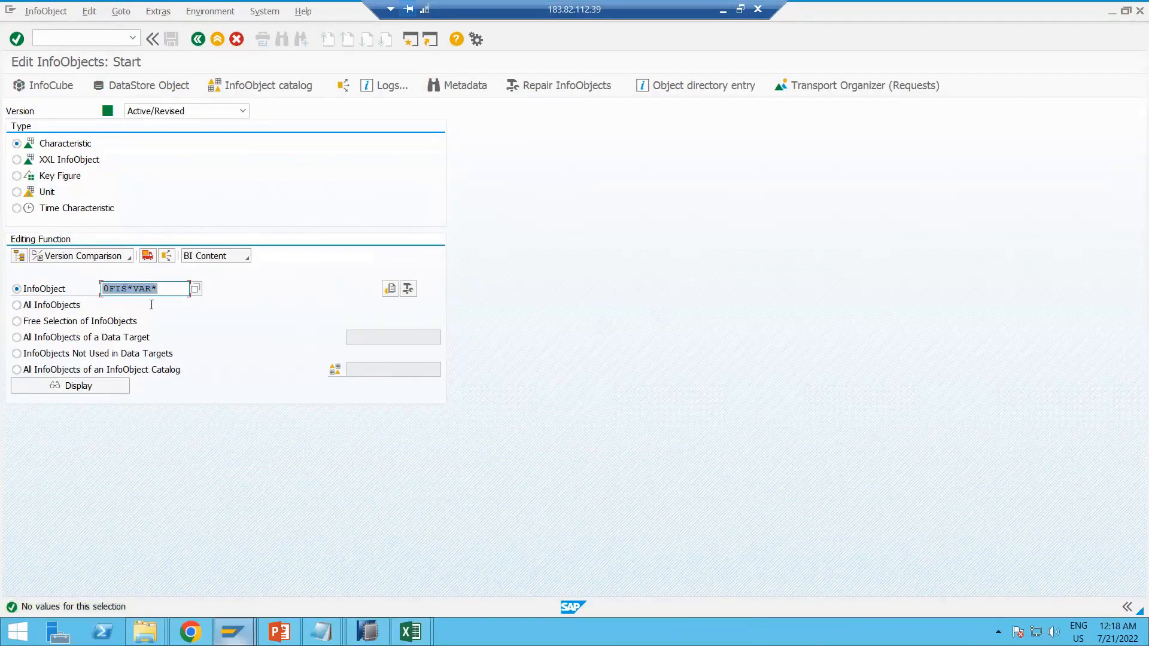
Broaden the search pattern to 0FI*V*, change the type to Time Characteristic and pick 0FISCVARNT
{"action": "left_click", "coordinate": [127, 288]}
{"action": "key", "text": "BackSpace"}
{"action": "key", "text": "BackSpace"}
{"action": "key", "text": "Return"}
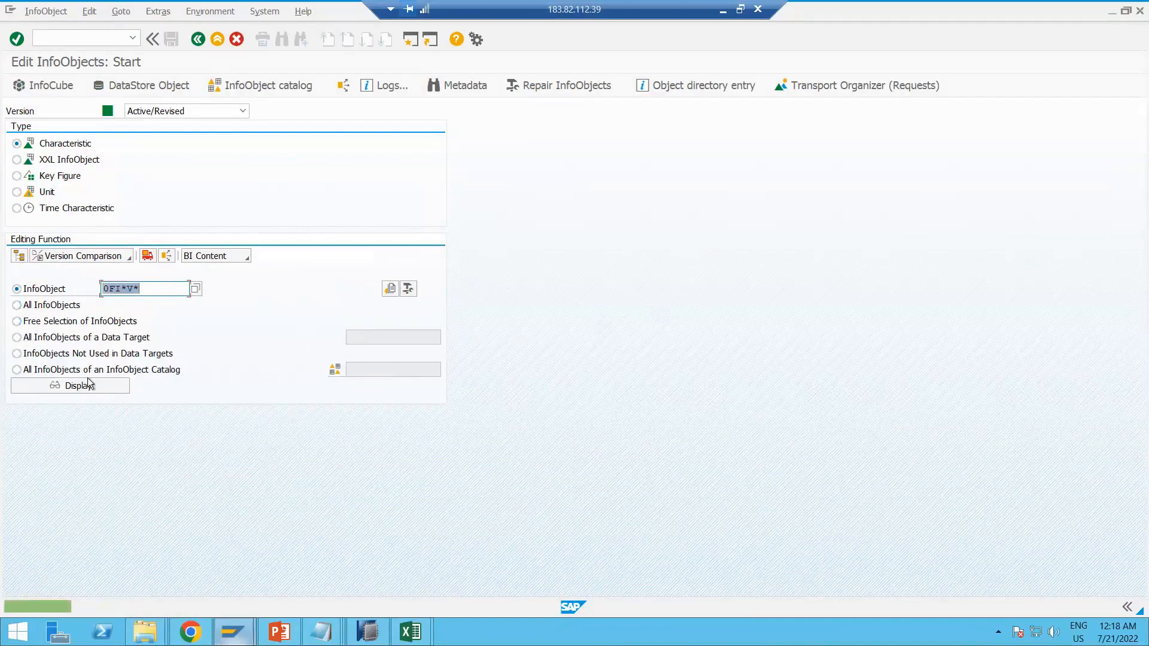
{"action": "left_click", "coordinate": [50, 207]}
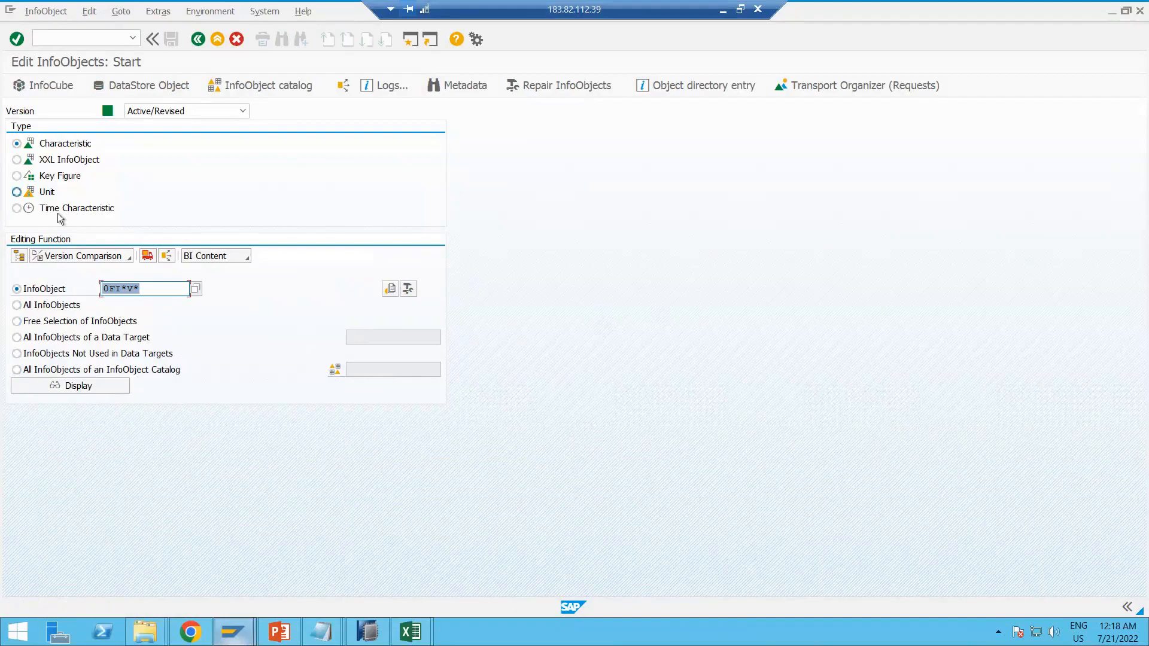
{"action": "left_click", "coordinate": [198, 291]}
{"action": "left_click", "coordinate": [162, 292]}
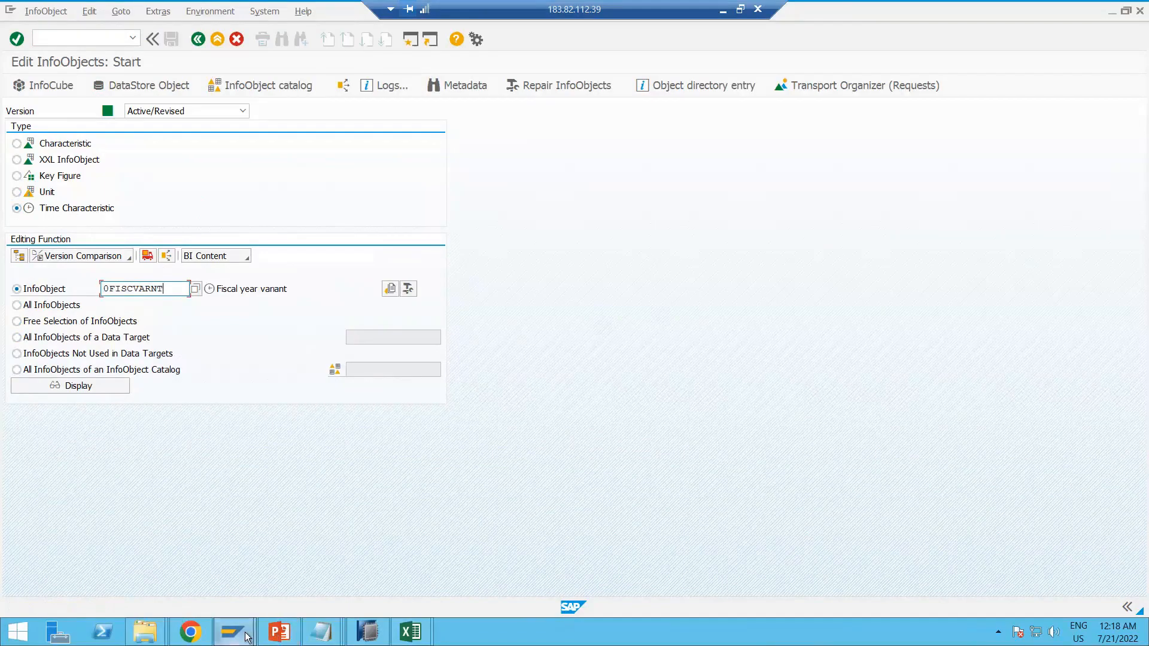
Switch to the BW Assignments workbook in Excel and replace 0FISCVARIANT with 0FISCVARNT in D53
{"action": "mouse_move", "coordinate": [405, 634]}
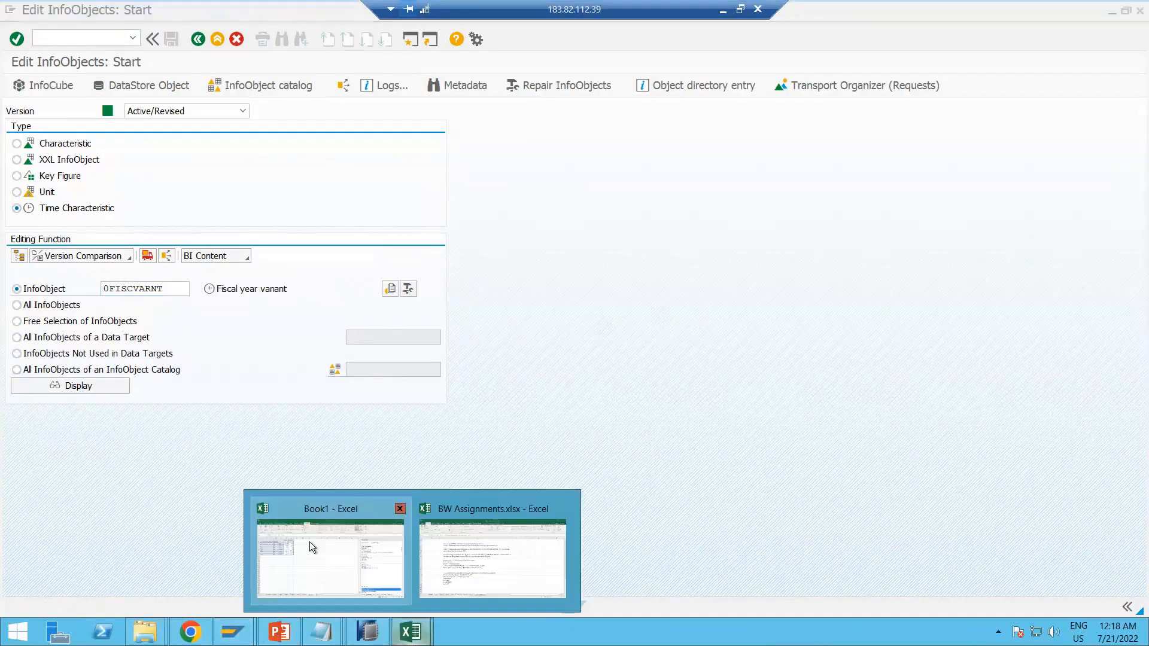
{"action": "left_click", "coordinate": [349, 567]}
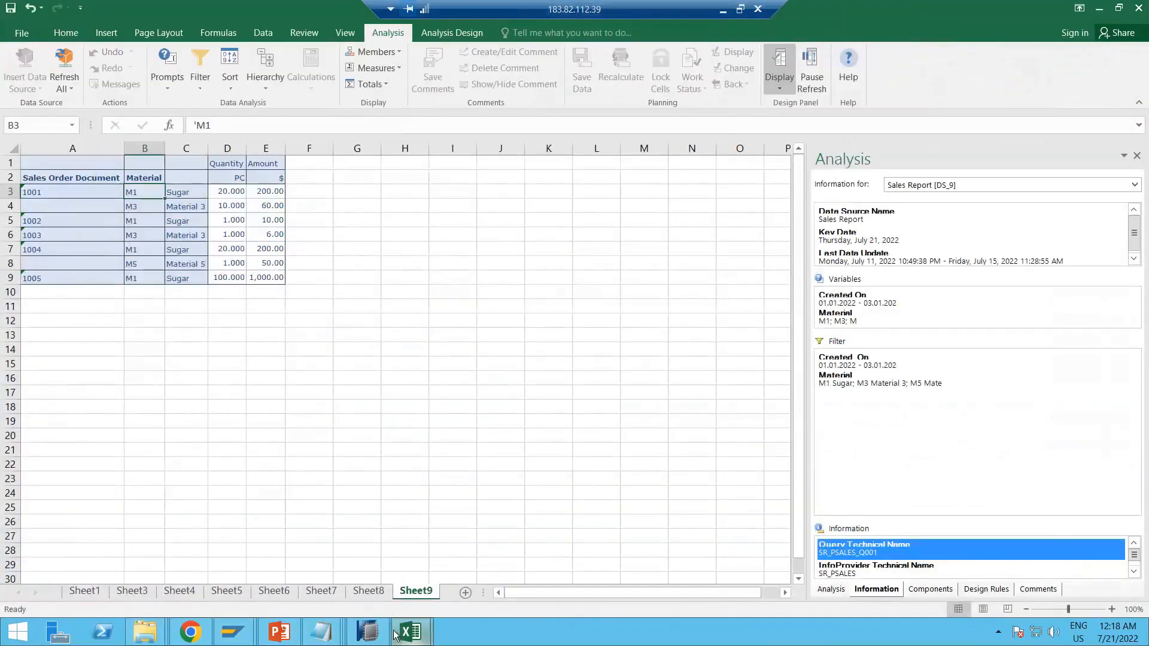
{"action": "left_click", "coordinate": [406, 632]}
{"action": "left_click", "coordinate": [467, 569]}
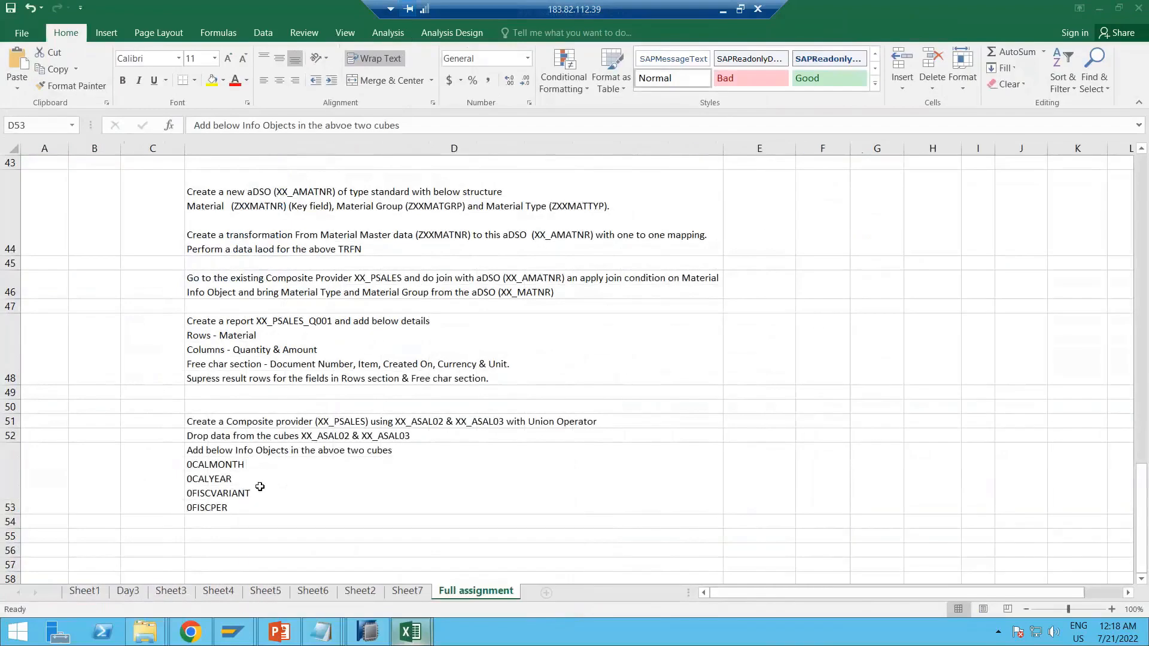
{"action": "double_click", "coordinate": [263, 494]}
{"action": "left_click_drag", "start_coordinate": [252, 494], "coordinate": [193, 494]}
{"action": "type", "text": "0FISCVARNT"}
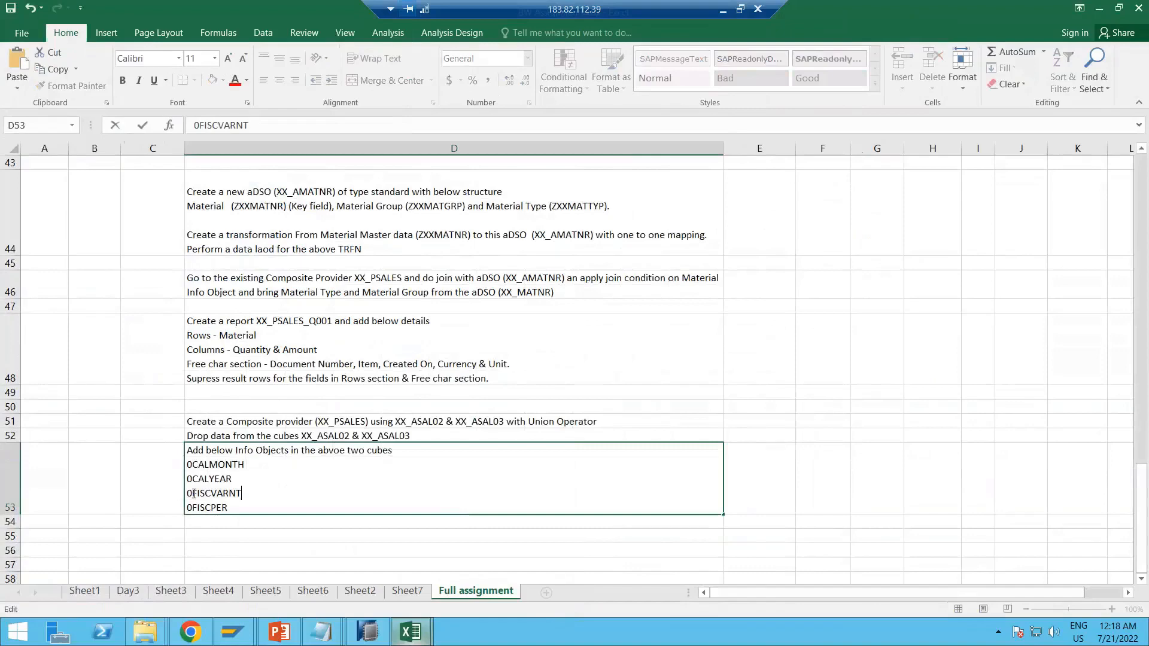
{"action": "key", "text": "Return"}
Return to the SAP InfoObject editor, search the time characteristics for 0FIS* and pick 0FISCPER
{"action": "key", "text": "alt+Tab"}
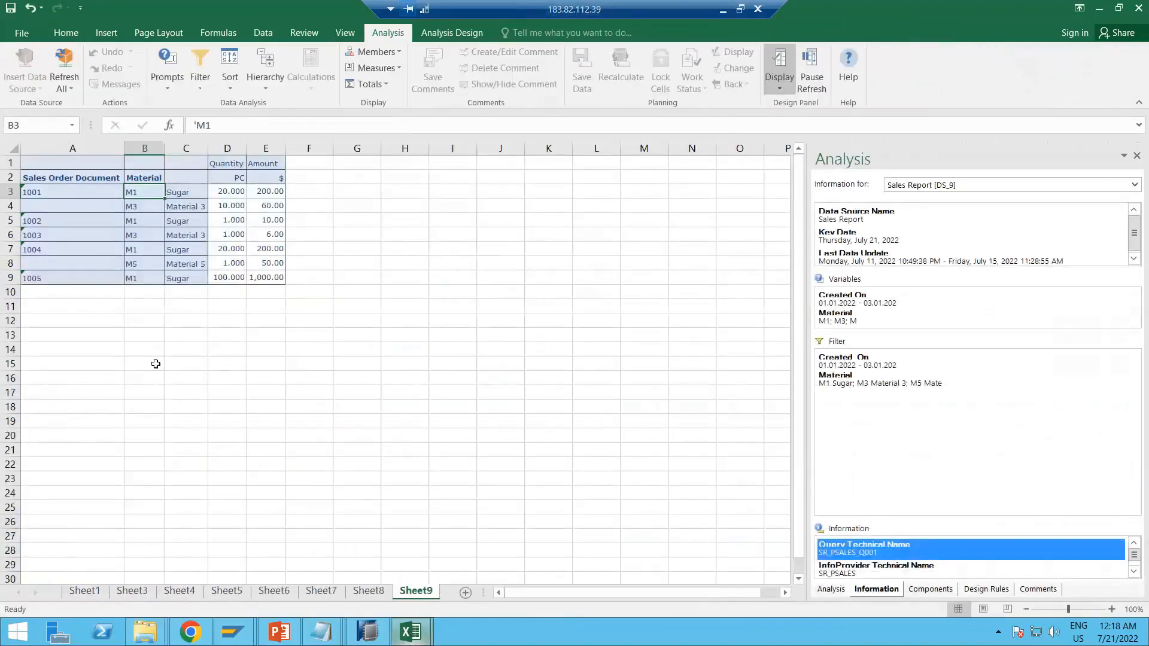
{"action": "key", "text": "alt+Tab"}
{"action": "key", "text": "alt+Tab"}
{"action": "key", "text": "Tab"}
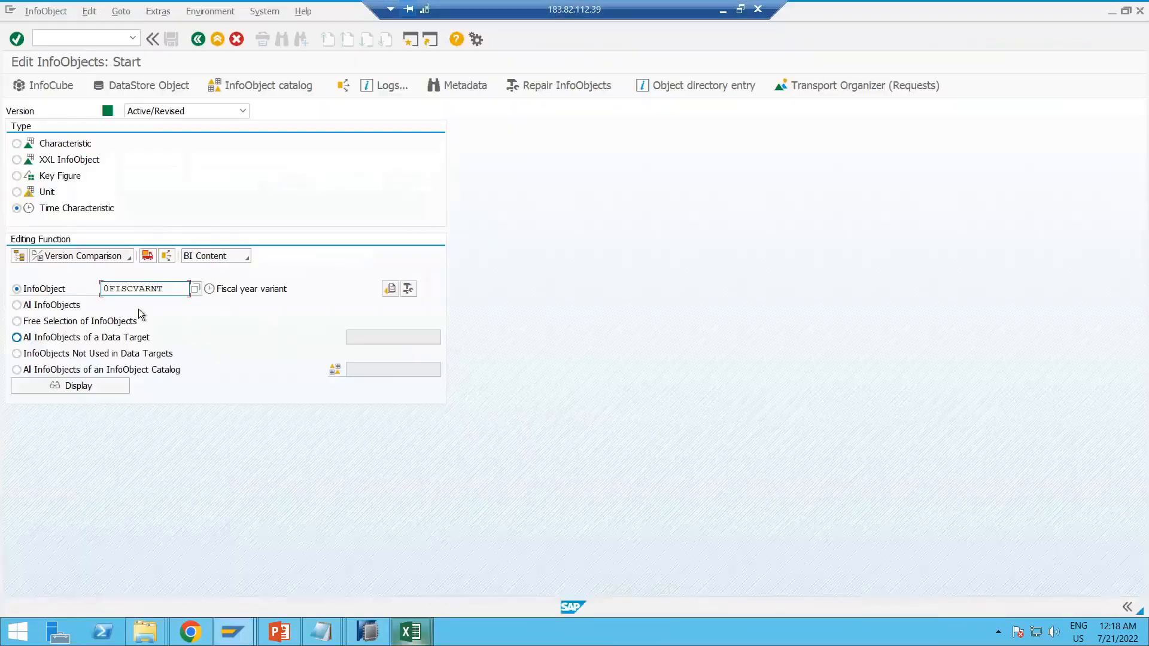
{"action": "left_click_drag", "start_coordinate": [162, 289], "coordinate": [130, 290]}
{"action": "type", "text": "*"}
{"action": "key", "text": "F4"}
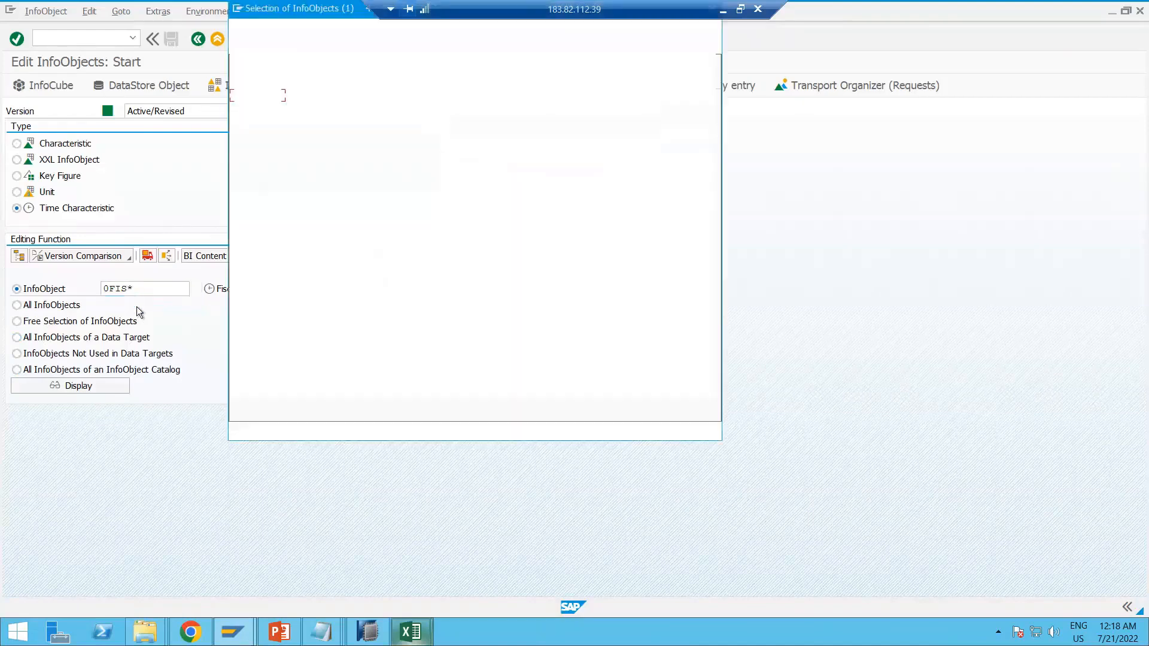
{"action": "double_click", "coordinate": [251, 97]}
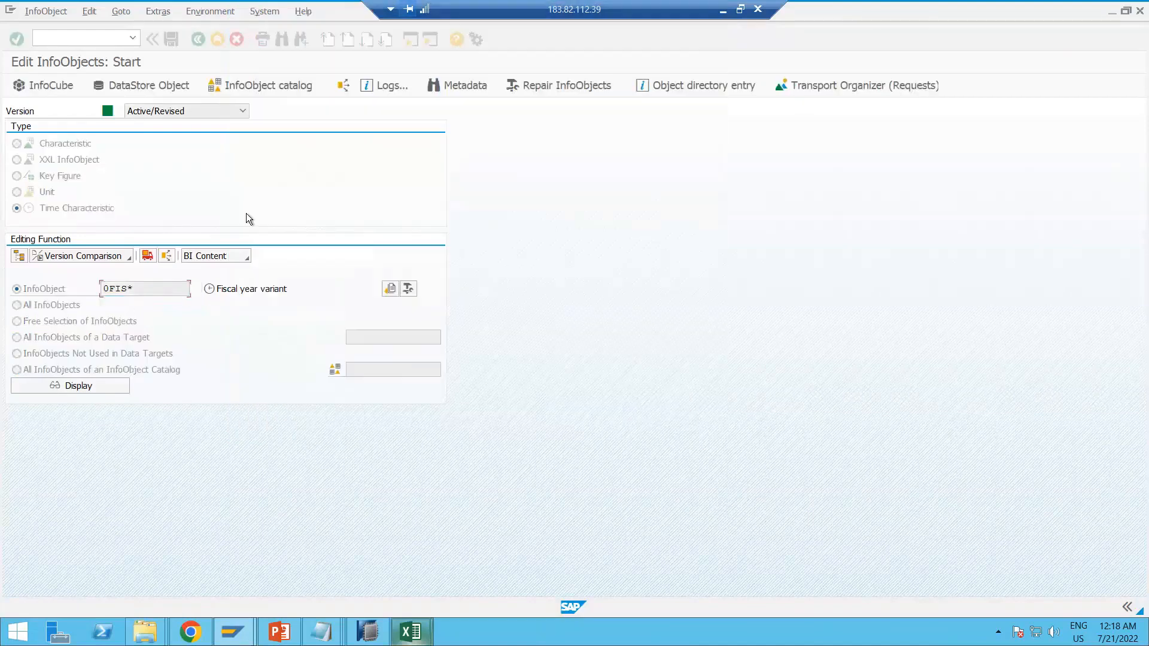
{"action": "left_click", "coordinate": [213, 349]}
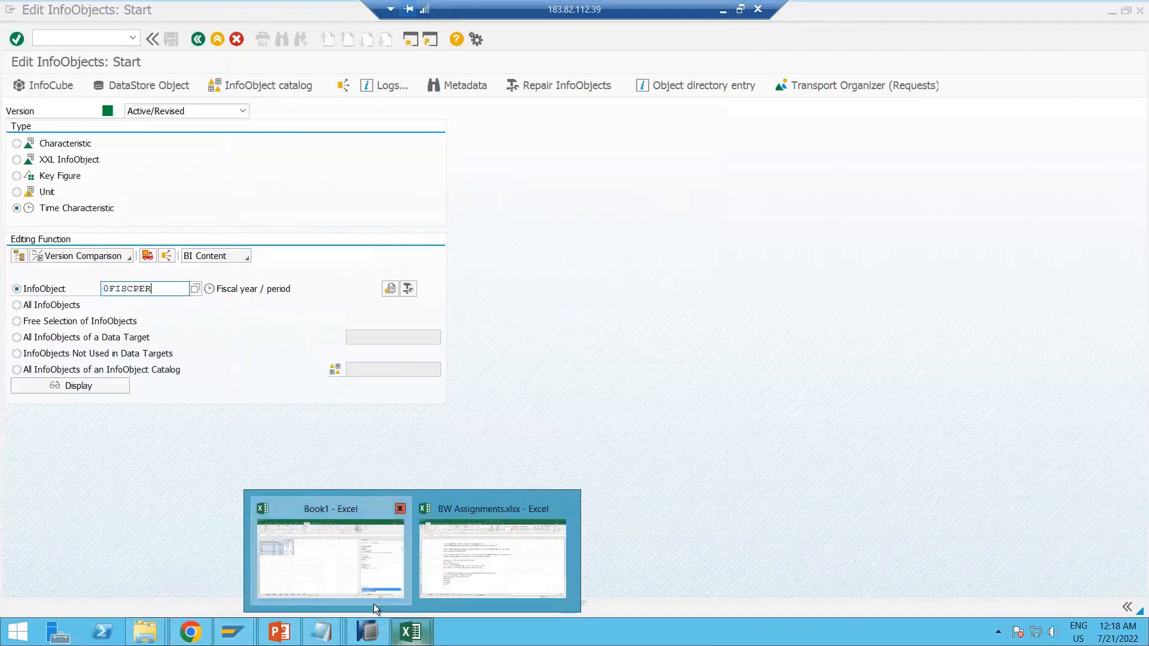
Switch back to the BW Assignments workbook and re-enter 0FISCPER as the last Info Object in D53
{"action": "left_click", "coordinate": [399, 629]}
{"action": "mouse_move", "coordinate": [399, 629]}
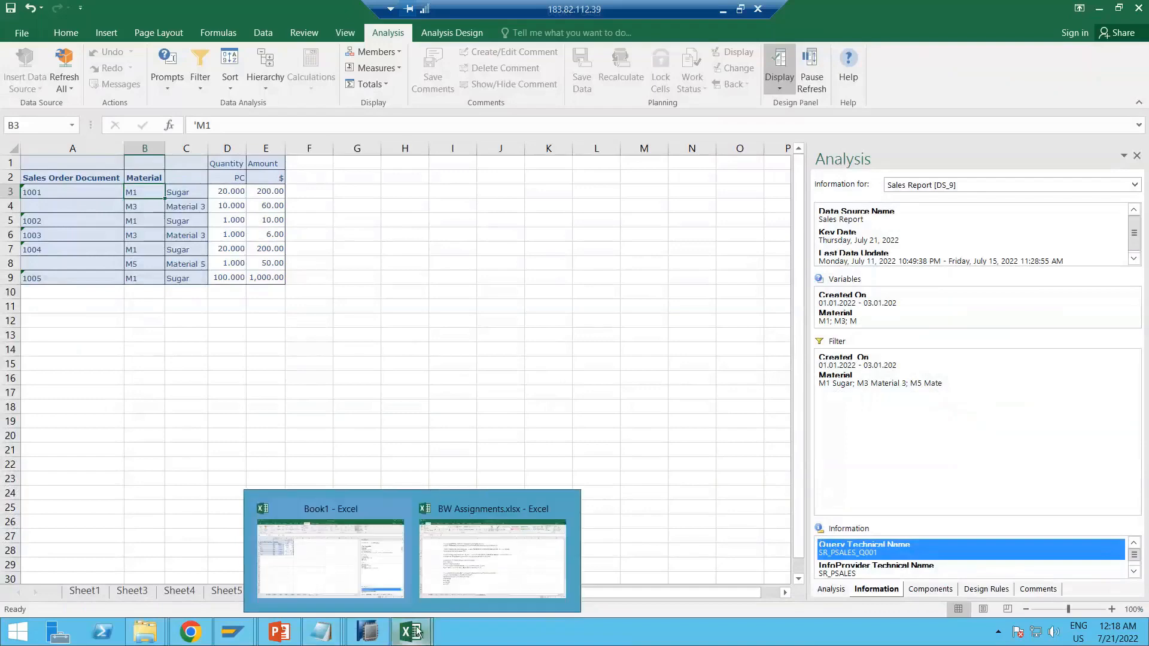
{"action": "left_click", "coordinate": [491, 558]}
{"action": "double_click", "coordinate": [187, 509]}
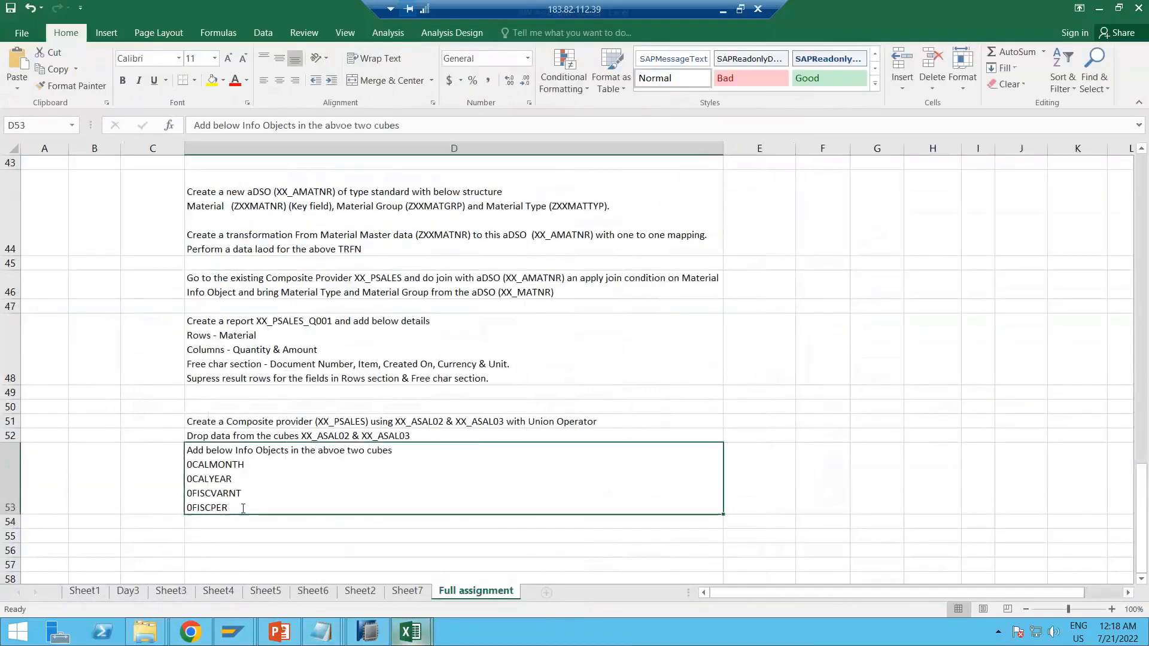
{"action": "double_click", "coordinate": [187, 509]}
{"action": "key", "text": "ctrl+c"}
{"action": "key", "text": "ctrl+v"}
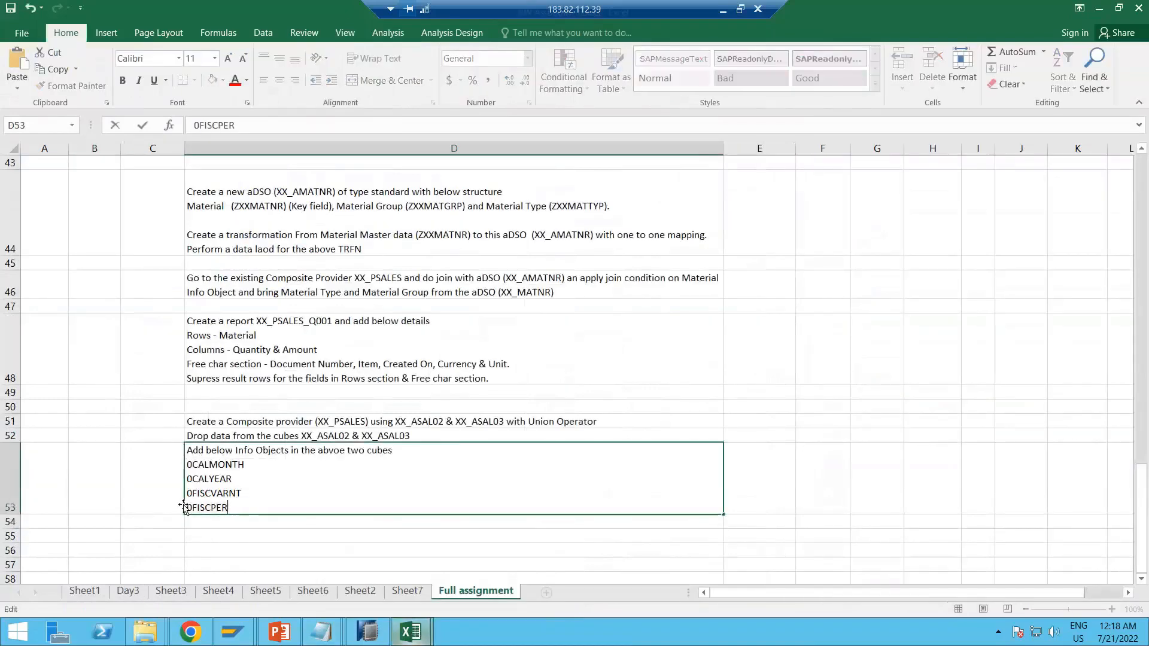
{"action": "key", "text": "Return"}
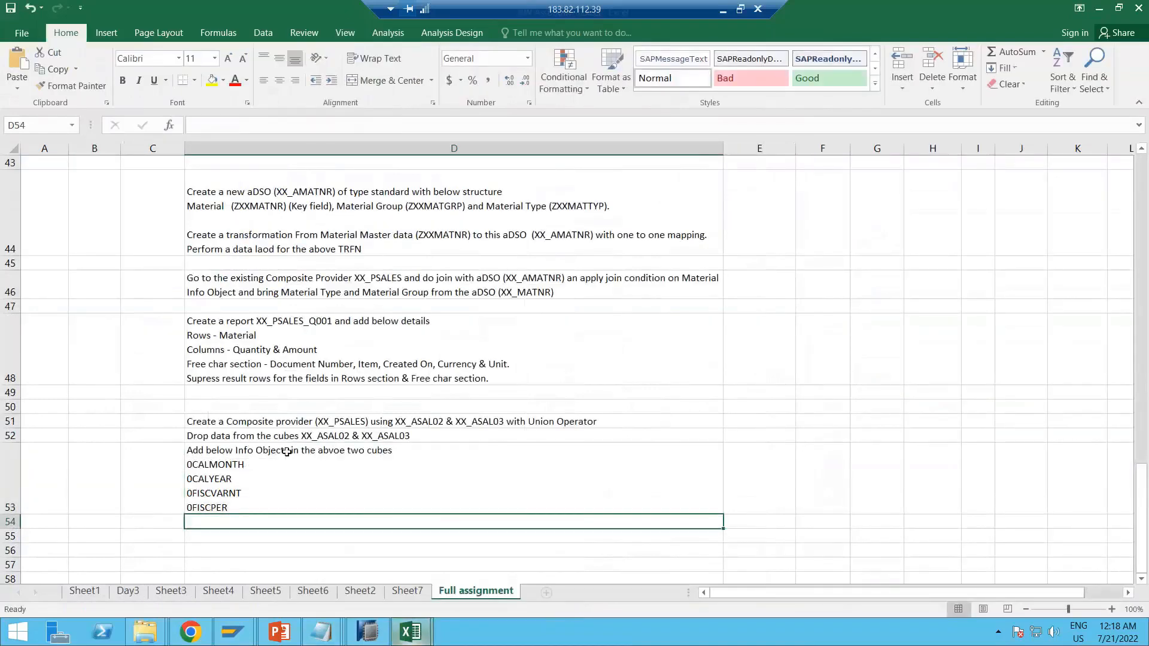
Correct the misspelled "abvoe" to "above" in the first line of D53
{"action": "double_click", "coordinate": [335, 450]}
{"action": "key", "text": "BackSpace"}
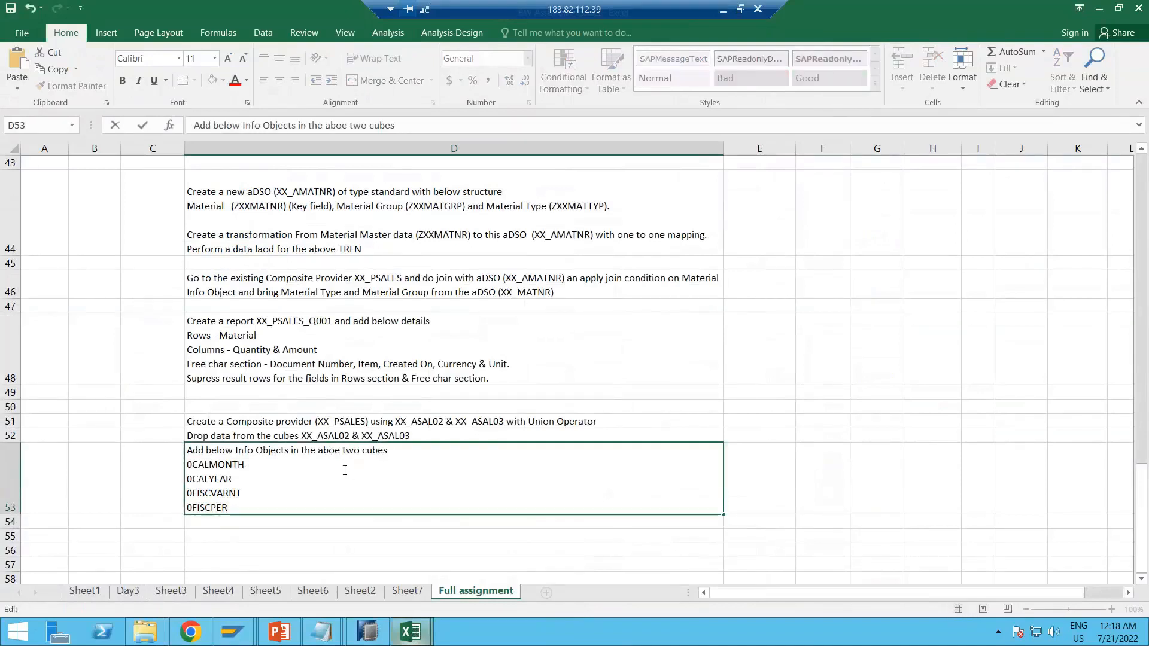
{"action": "type", "text": "v"}
Extend the first line of D53 with "and derive proper mapping for these fields ("
{"action": "type", "text": " and der"}
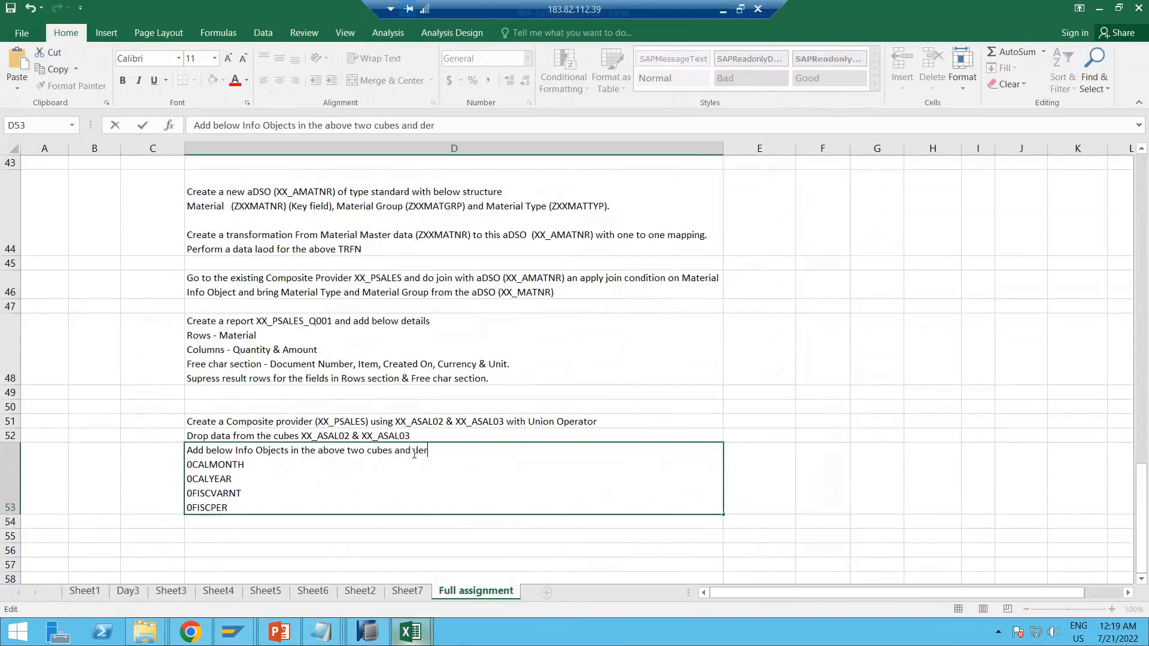
{"action": "type", "text": "ive proper mapping for thes"}
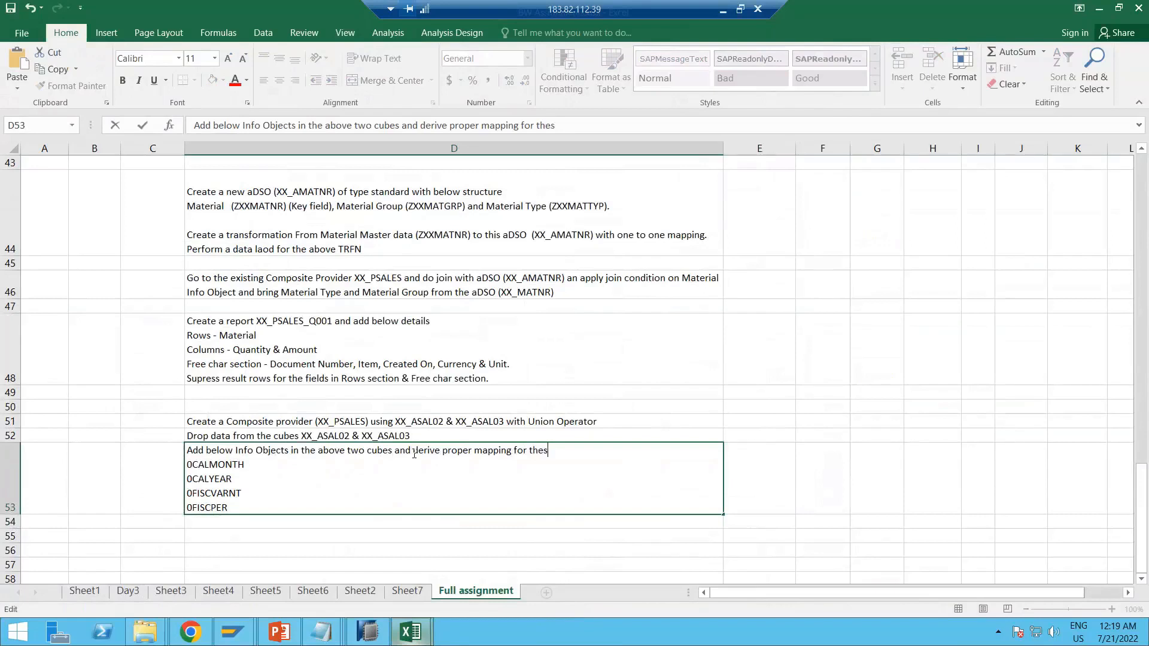
{"action": "type", "text": "e d"}
{"action": "type", "text": "ields"}
{"action": "type", "text": " fro"}
{"action": "key", "text": "BackSpace"}
{"action": "key", "text": "BackSpace"}
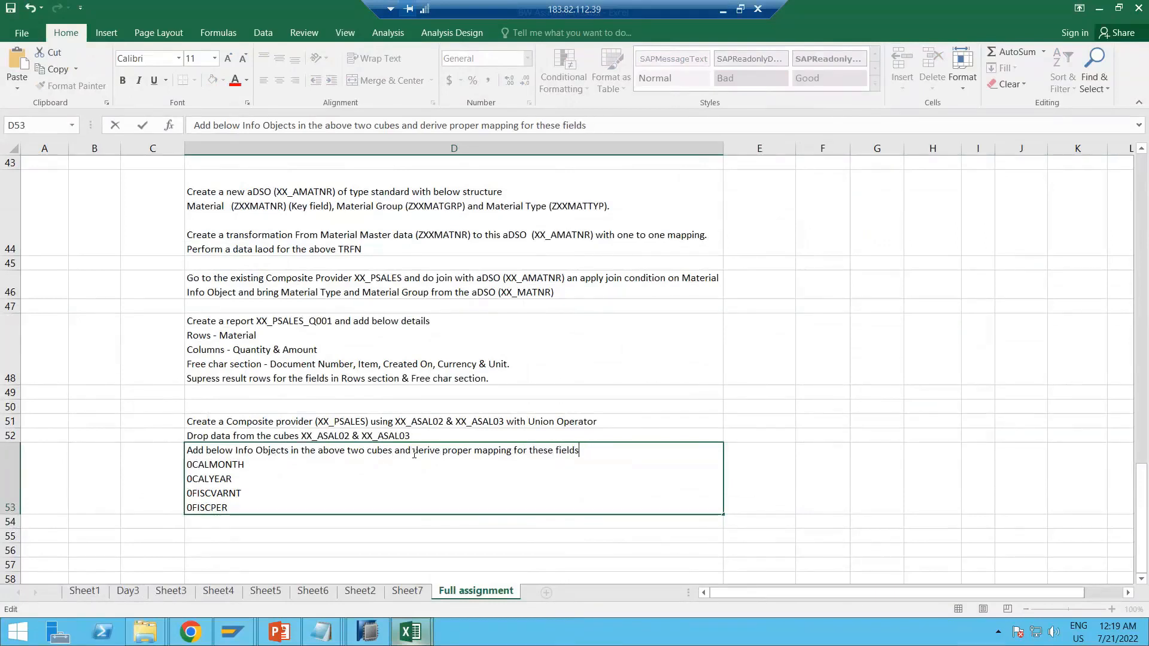
{"action": "type", "text": "("}
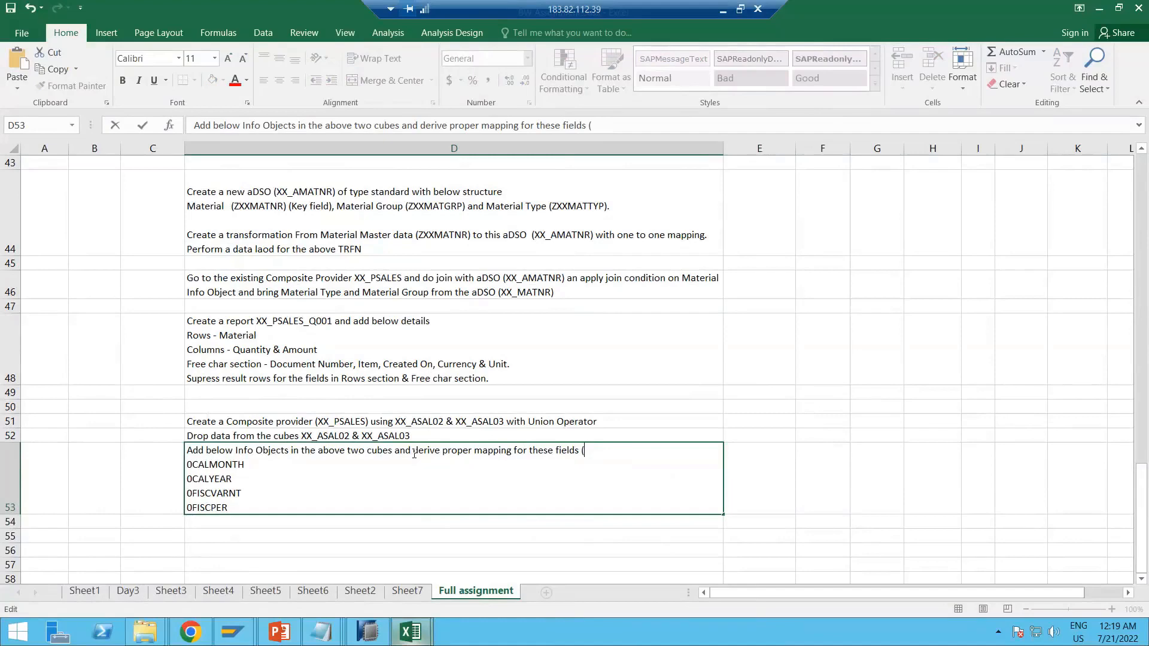
{"action": "type", "text": "0"}
{"action": "key", "text": "BackSpace"}
Copy the Info Object name ZXXCRT_ON from E27 and add it in the open parenthesis in D53's first line, closing the parenthesis
{"action": "scroll", "coordinate": [334, 229], "scroll_direction": "up", "scroll_amount": 7}
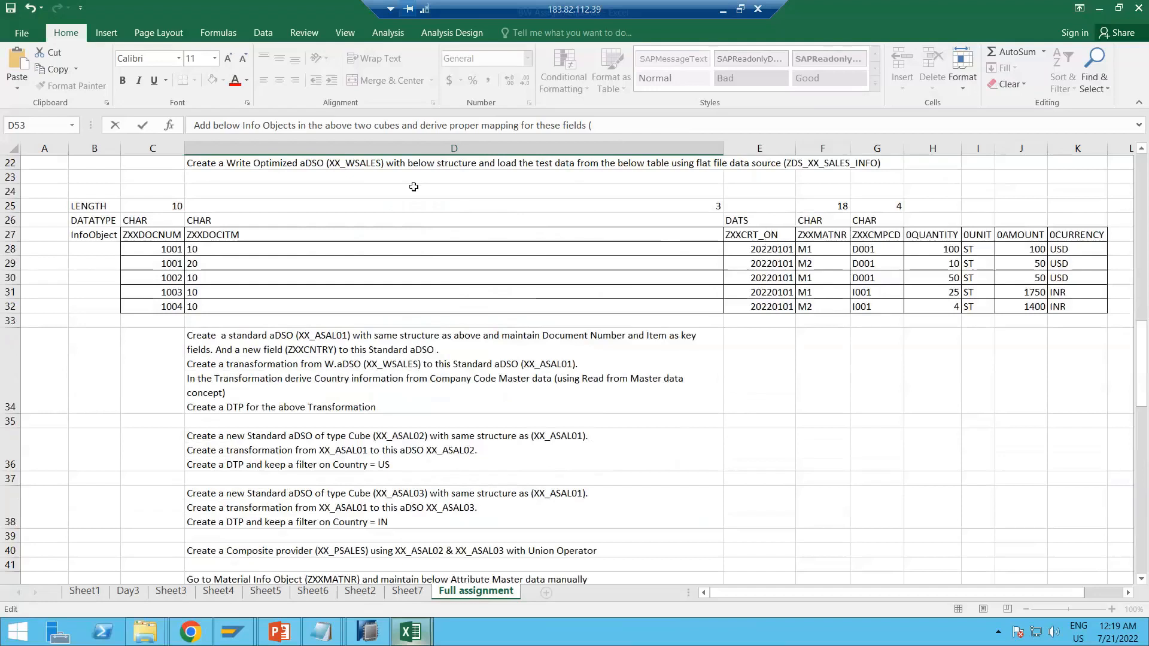
{"action": "left_click", "coordinate": [765, 234]}
{"action": "left_click_drag", "start_coordinate": [247, 125], "coordinate": [163, 127]}
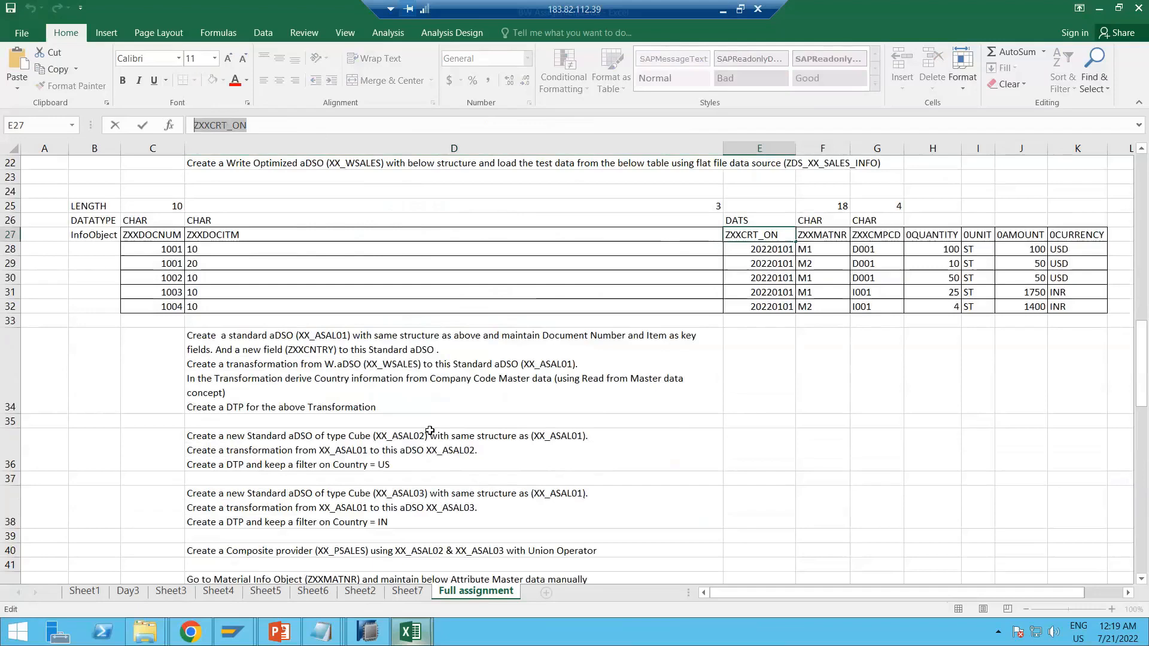
{"action": "left_click", "coordinate": [438, 475]}
{"action": "scroll", "coordinate": [475, 493], "scroll_direction": "down", "scroll_amount": 4}
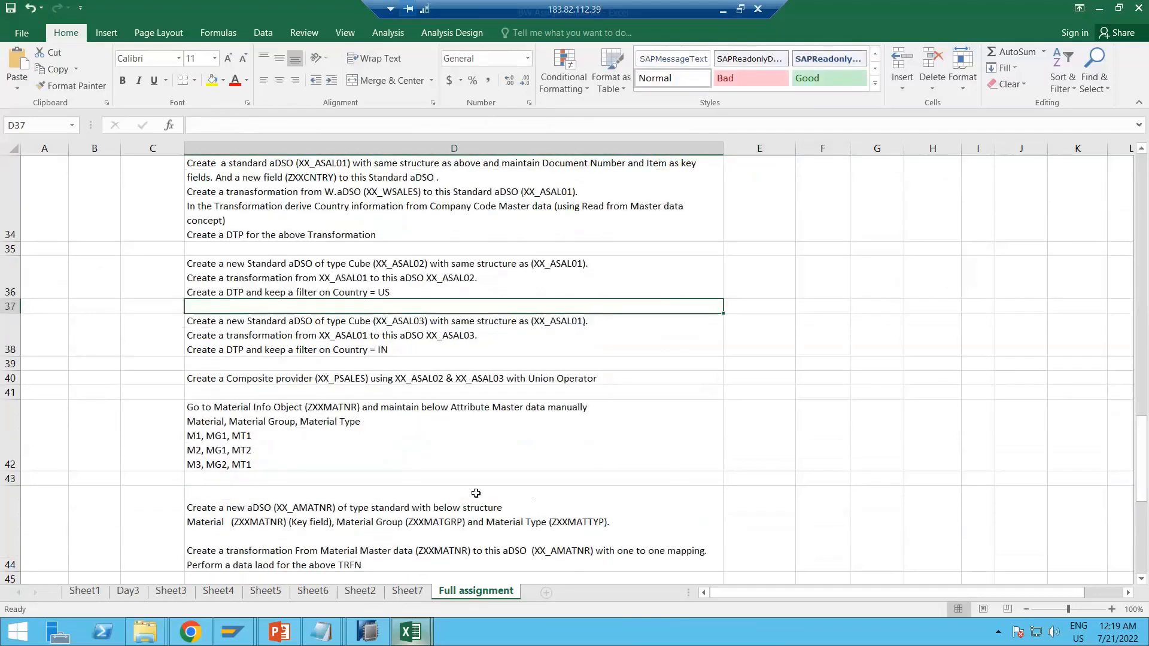
{"action": "scroll", "coordinate": [476, 493], "scroll_direction": "down", "scroll_amount": 4}
{"action": "left_click", "coordinate": [608, 354]}
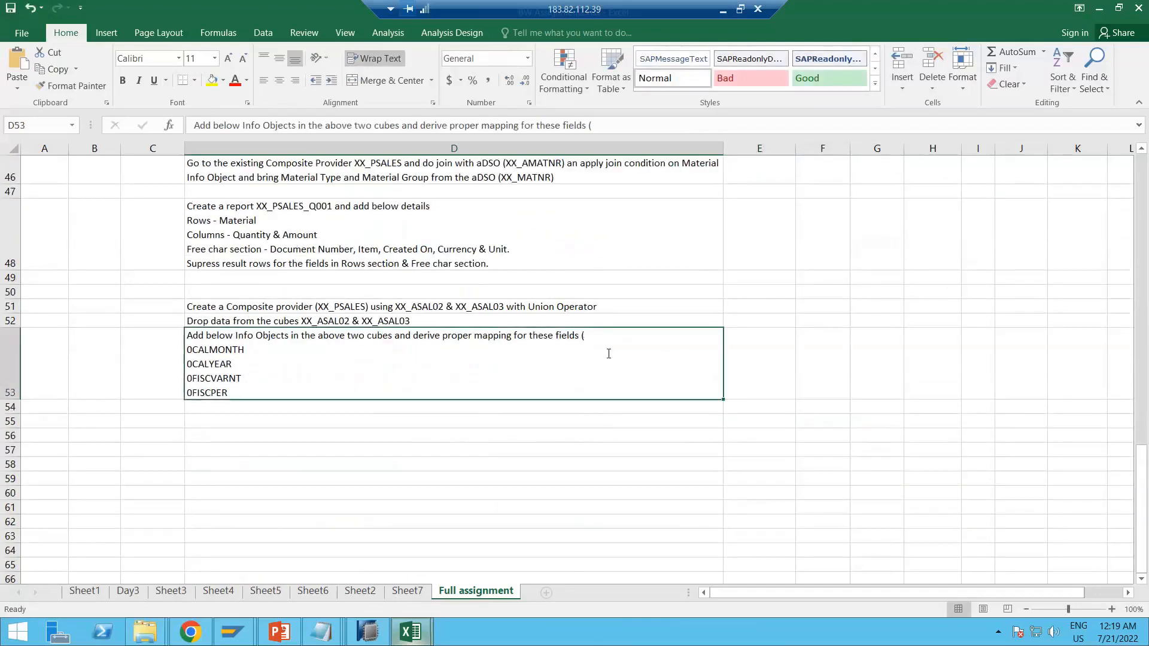
{"action": "double_click", "coordinate": [609, 348]}
{"action": "type", "text": "ZXXCRT_ON"}
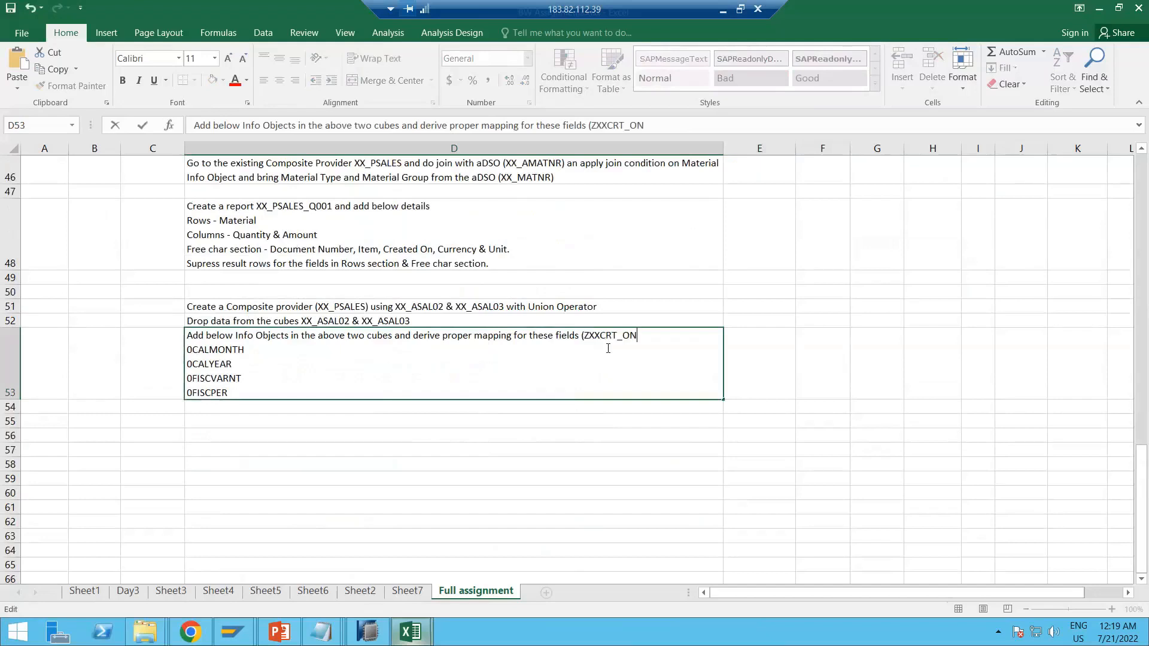
{"action": "type", "text": ")"}
{"action": "key", "text": "Return"}
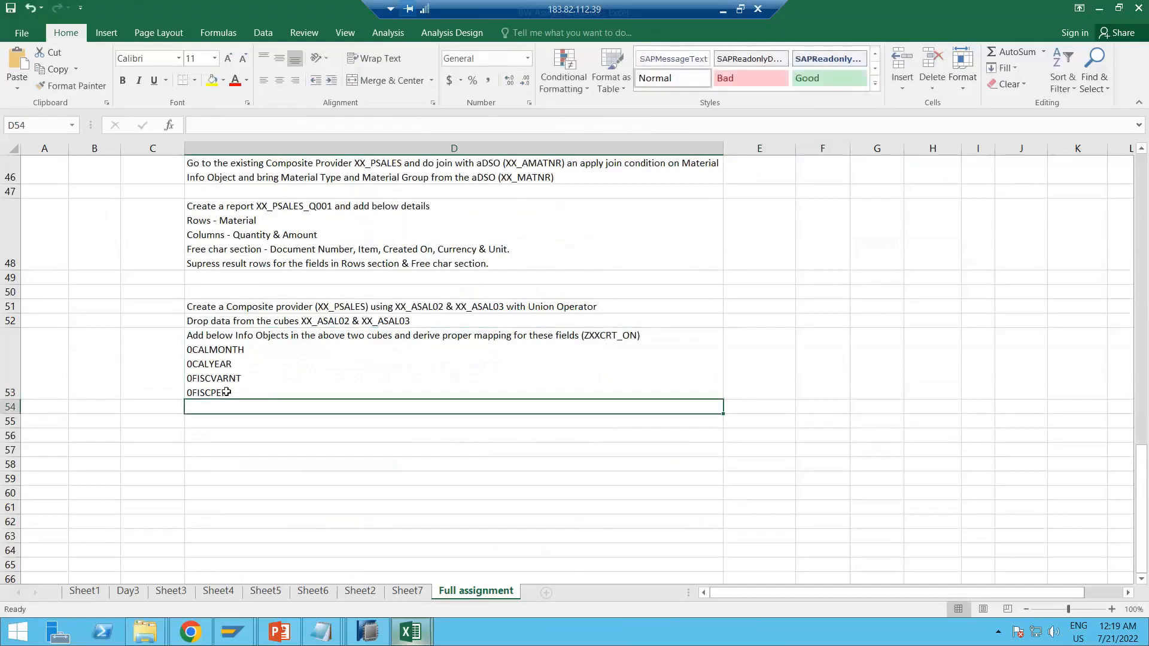
Clear the duplicate Composite provider task from D51
{"action": "left_click", "coordinate": [227, 392]}
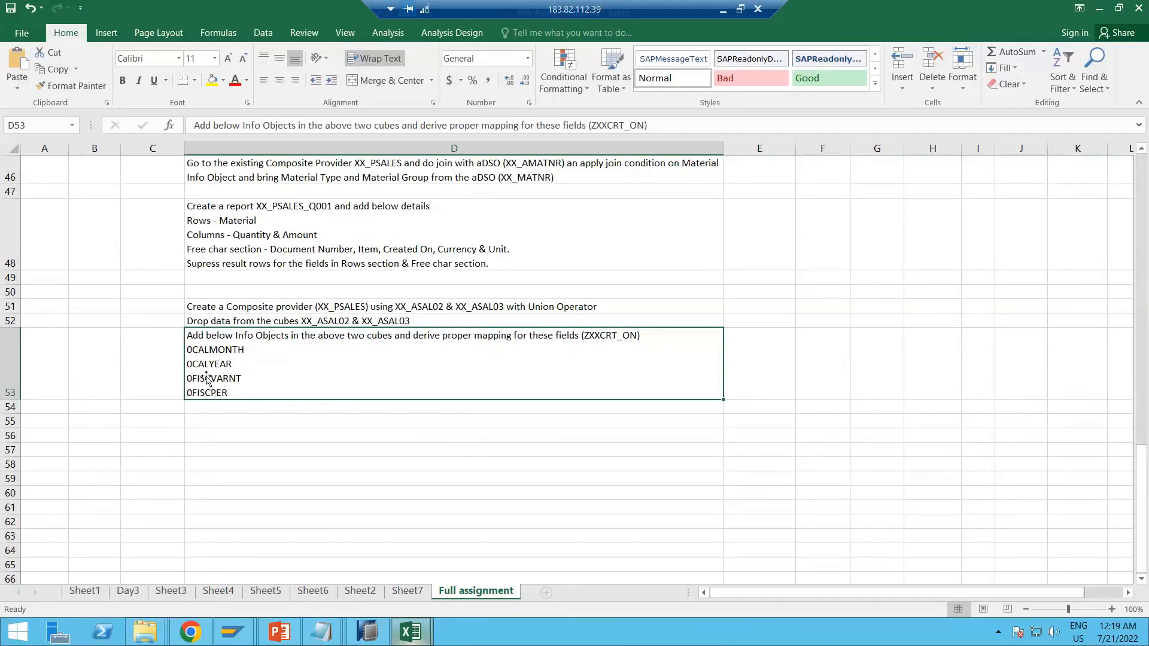
{"action": "left_click", "coordinate": [240, 306]}
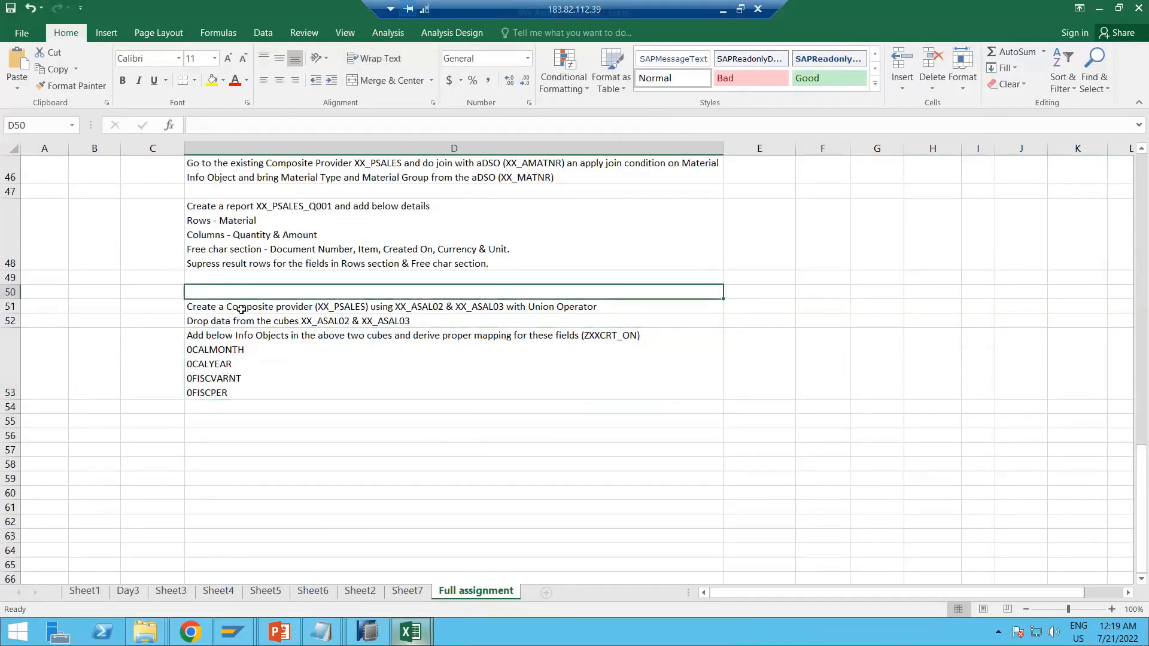
{"action": "key", "text": "Delete"}
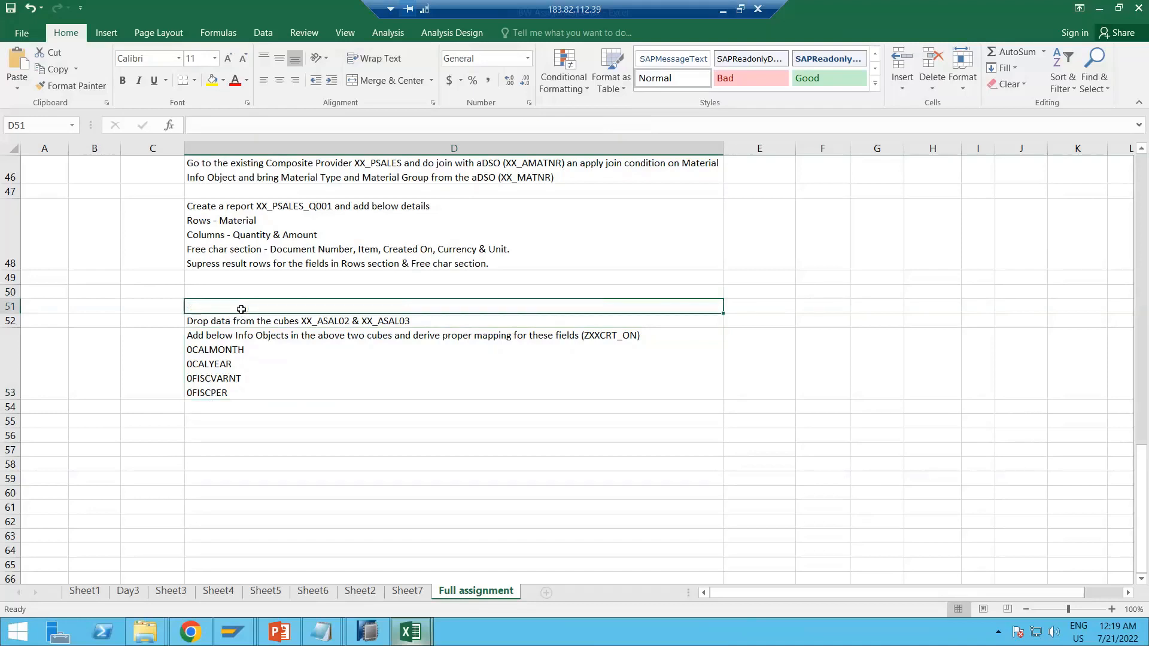
Enter a new task reading "Drop data from the aDSO" in D50
{"action": "key", "text": "Up"}
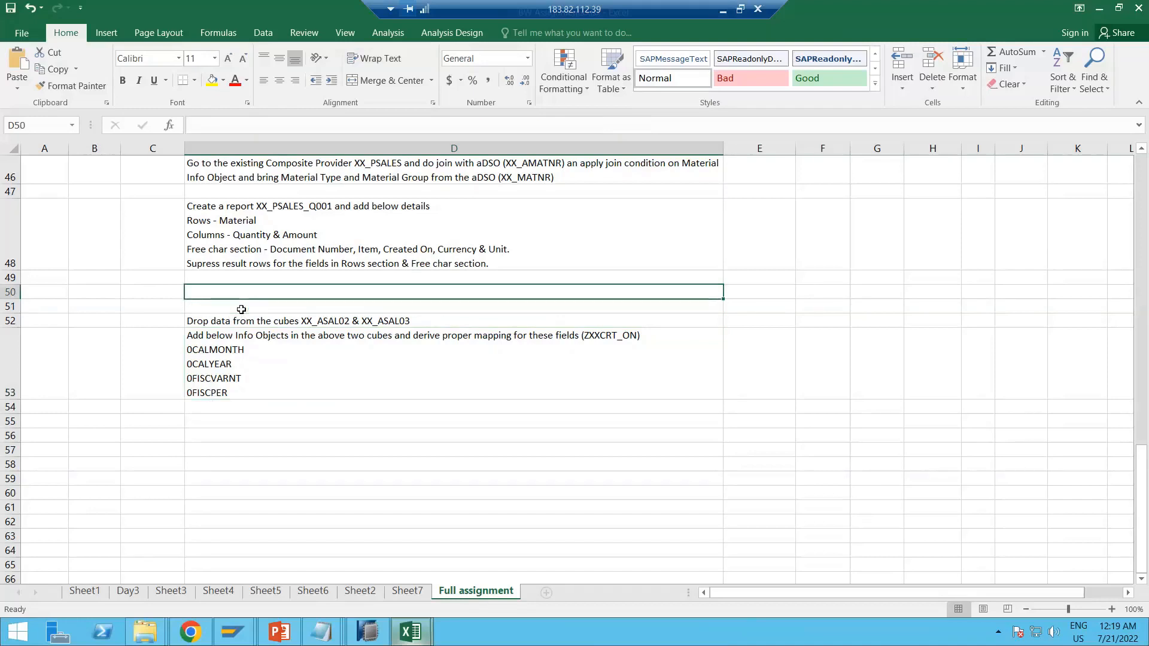
{"action": "type", "text": "Drop "}
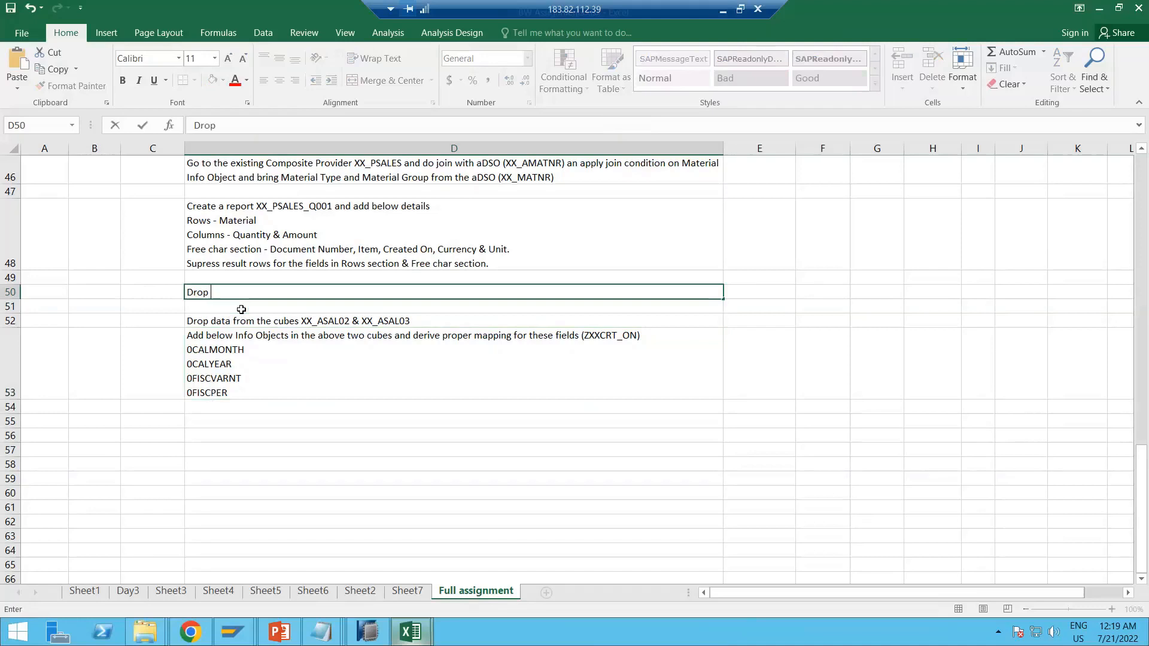
{"action": "type", "text": "data from the "}
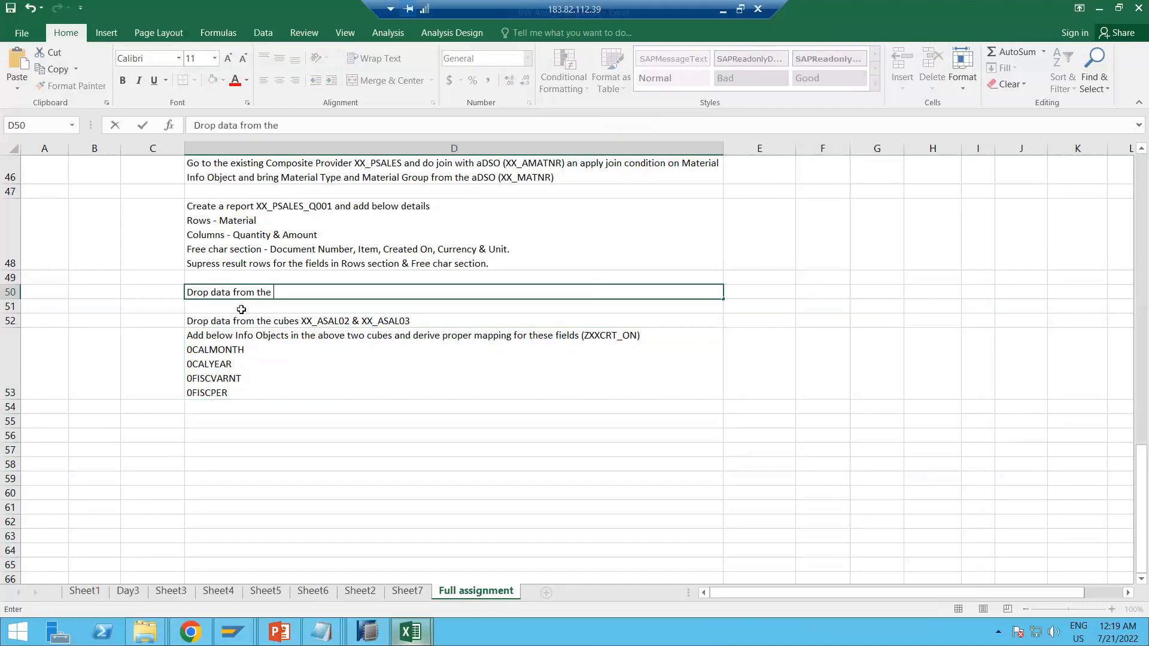
{"action": "type", "text": "aDSO"}
{"action": "key", "text": "Return"}
Copy the standard aDSO's name "(XX_ASAL01" from D34 and append it to the task in D50
{"action": "scroll", "coordinate": [322, 281], "scroll_direction": "up", "scroll_amount": 2}
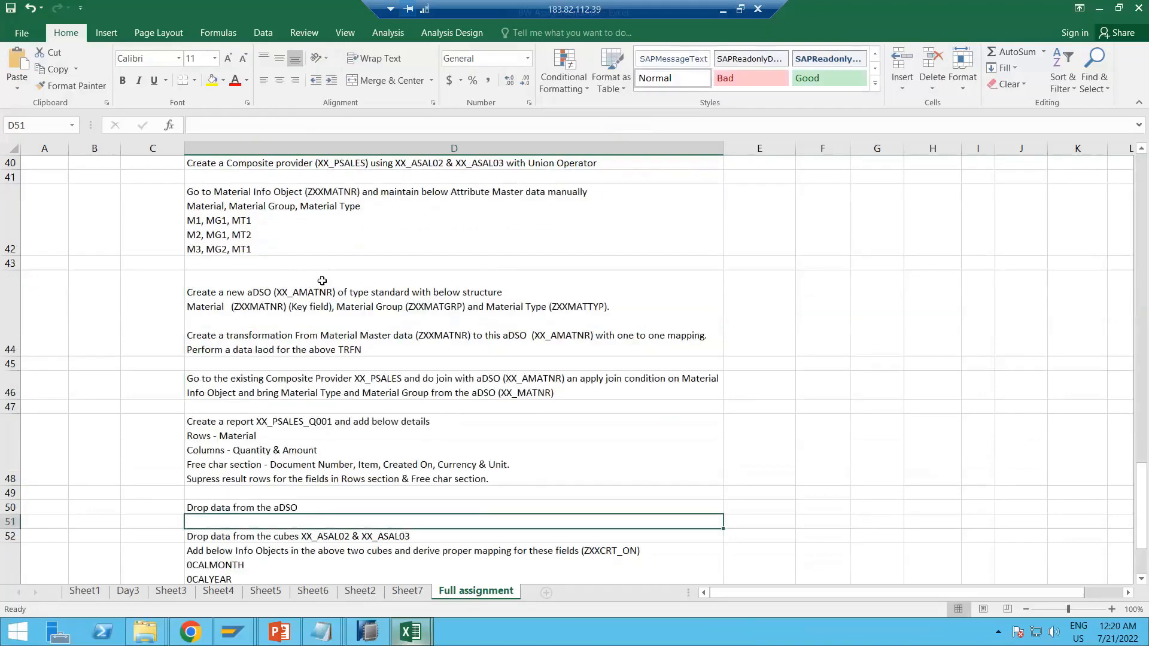
{"action": "scroll", "coordinate": [321, 280], "scroll_direction": "up", "scroll_amount": 2}
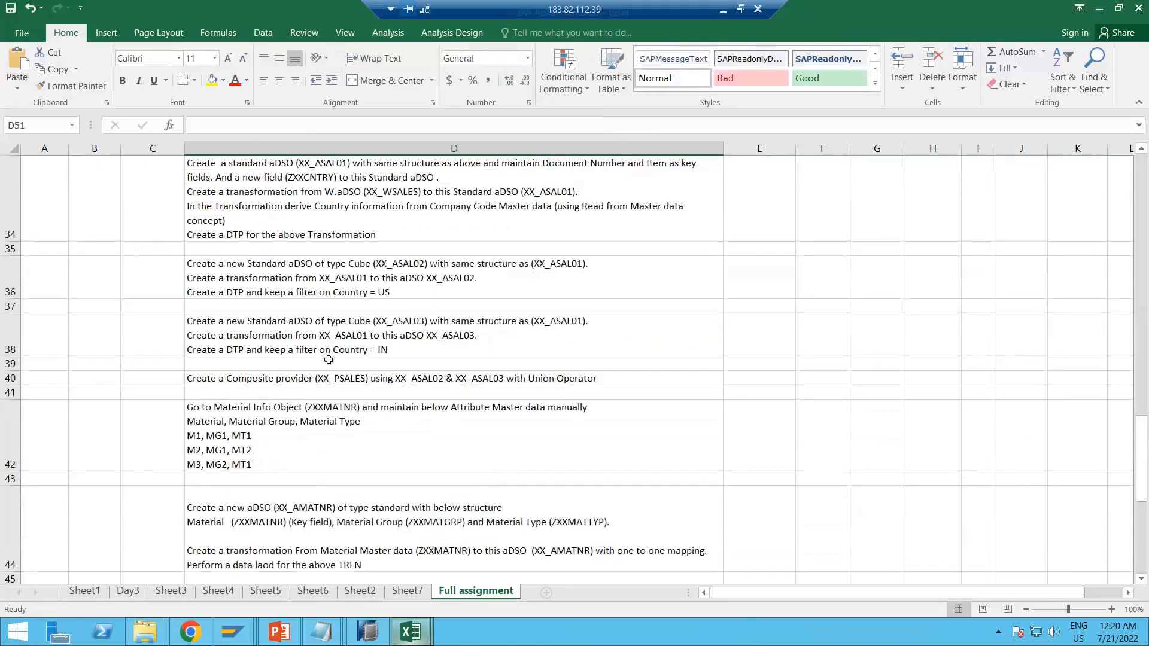
{"action": "left_click", "coordinate": [341, 272]}
{"action": "scroll", "coordinate": [323, 257], "scroll_direction": "up", "scroll_amount": 2}
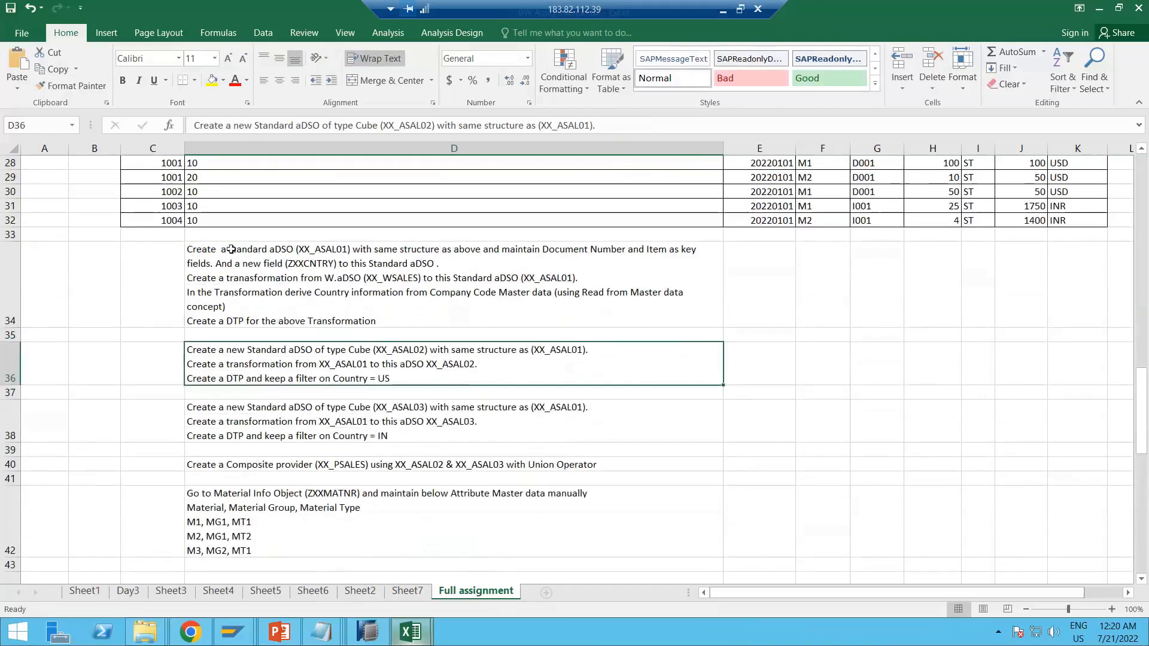
{"action": "double_click", "coordinate": [312, 250]}
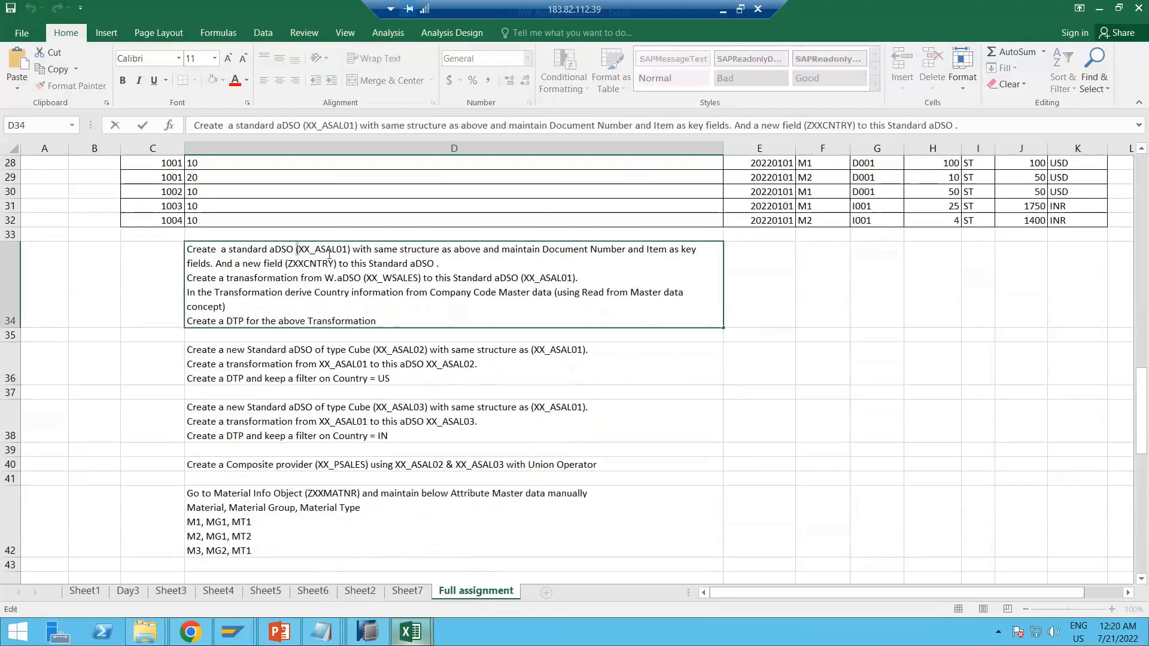
{"action": "key", "text": "shift+Right"}
{"action": "key", "text": "shift+Right"}
{"action": "key", "text": "shift+Right"}
{"action": "key", "text": "shift+Right"}
{"action": "key", "text": "shift+Right"}
{"action": "key", "text": "shift+Right"}
{"action": "key", "text": "shift+Right"}
{"action": "key", "text": "shift+Right"}
{"action": "key", "text": "shift+Right"}
{"action": "key", "text": "shift+Right"}
{"action": "key", "text": "ctrl+c"}
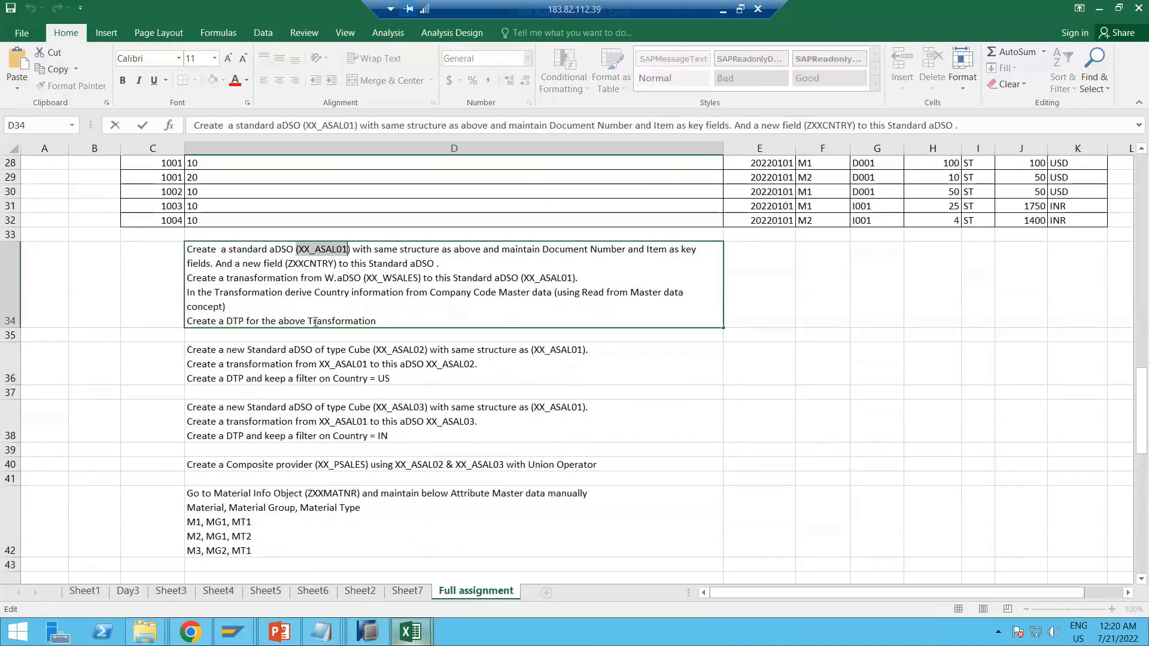
{"action": "scroll", "coordinate": [299, 335], "scroll_direction": "down", "scroll_amount": 10}
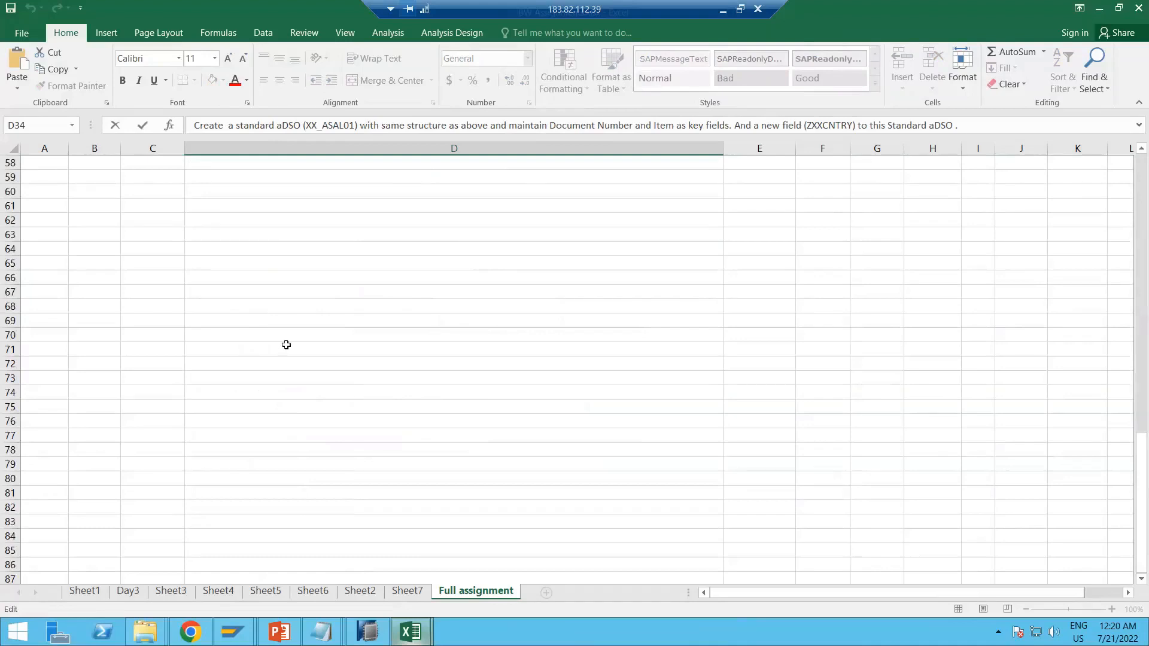
{"action": "scroll", "coordinate": [286, 344], "scroll_direction": "up", "scroll_amount": 4}
{"action": "double_click", "coordinate": [323, 293]}
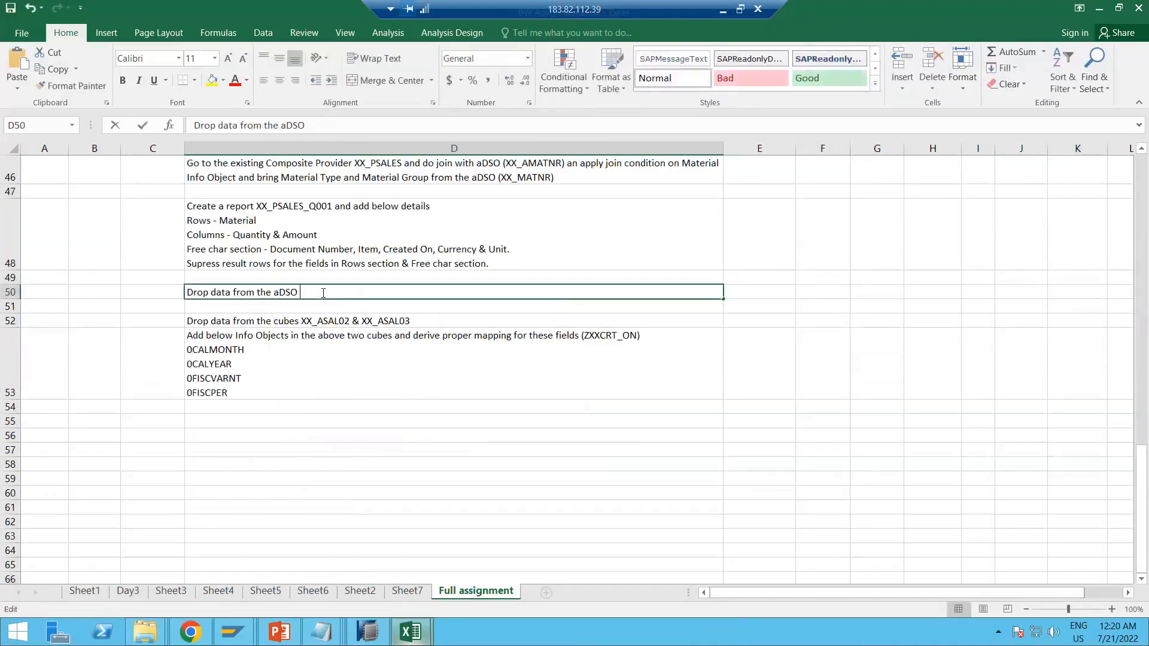
{"action": "key", "text": "ctrl+v"}
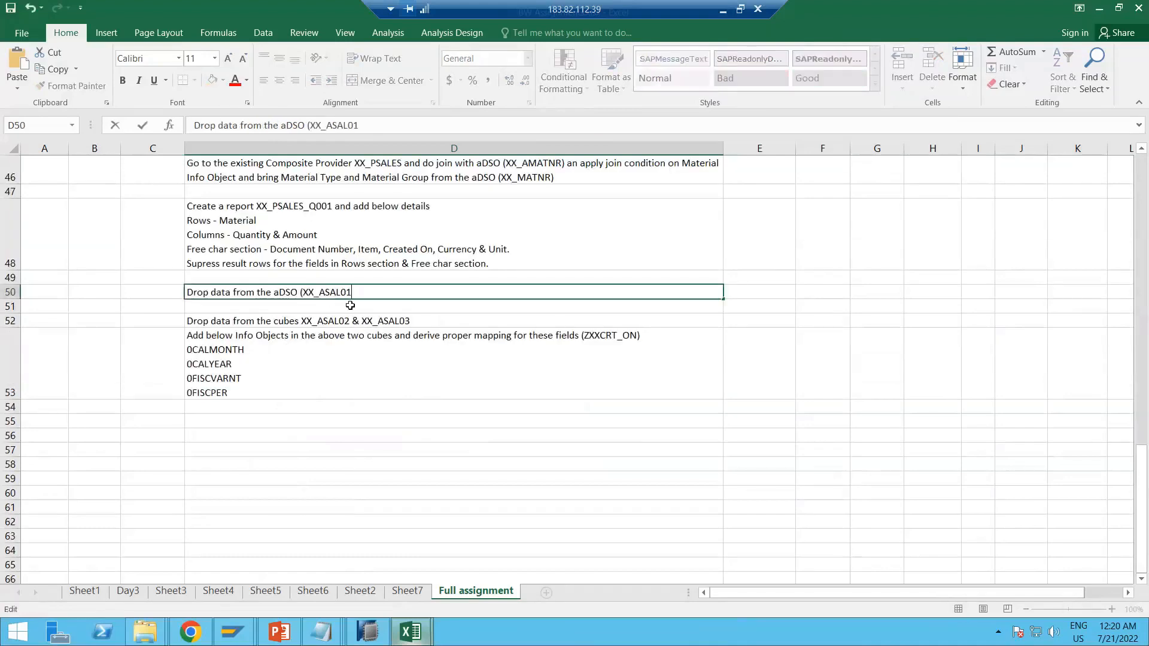
Complete D50 with ") and add a new field Fiscal Variant (0FISCVARNT) and at transformation level, map it as constant K4"
{"action": "type", "text": "and add a new field Fisc"}
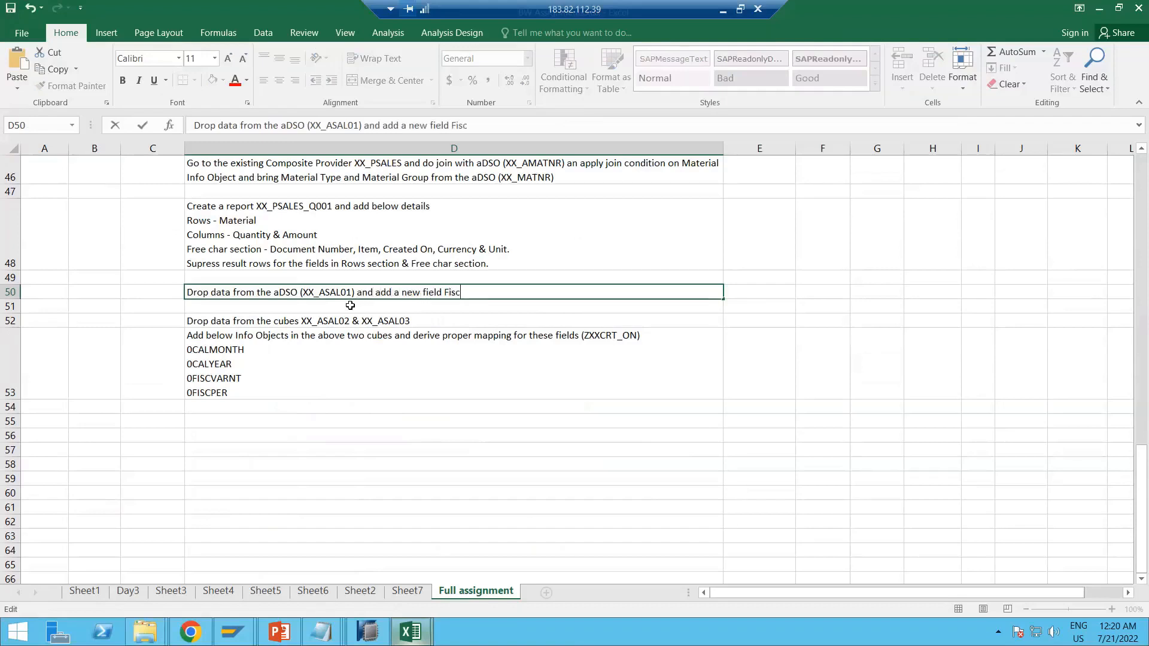
{"action": "type", "text": "al VAriant (0FISCVAR"}
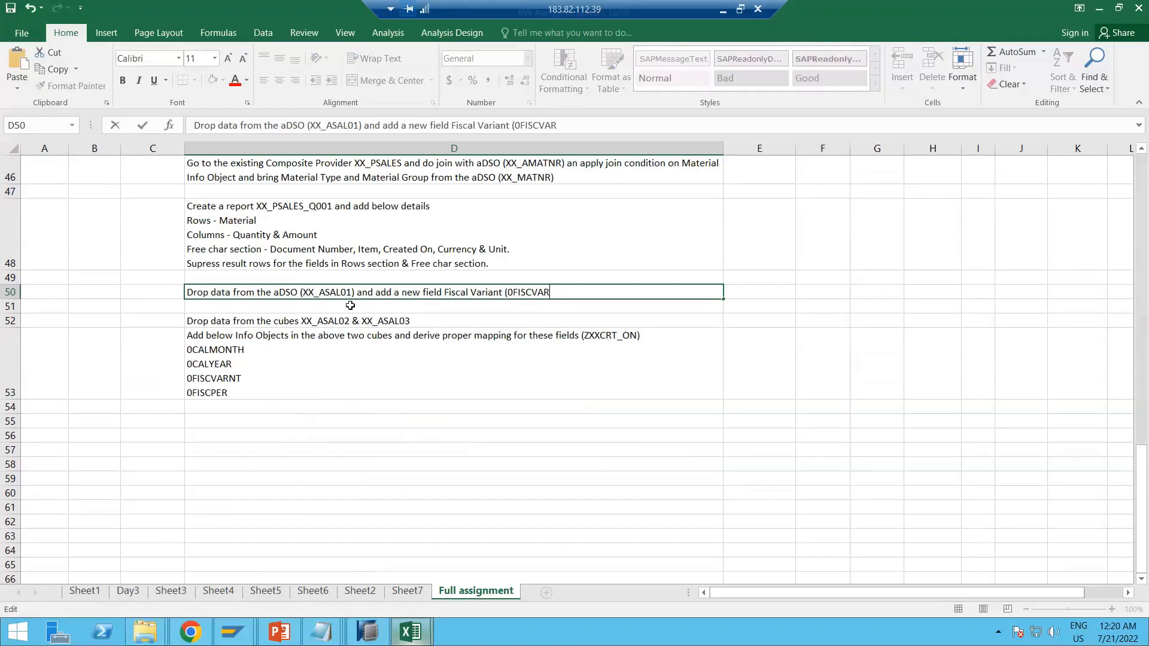
{"action": "type", "text": "NT) and at trans"}
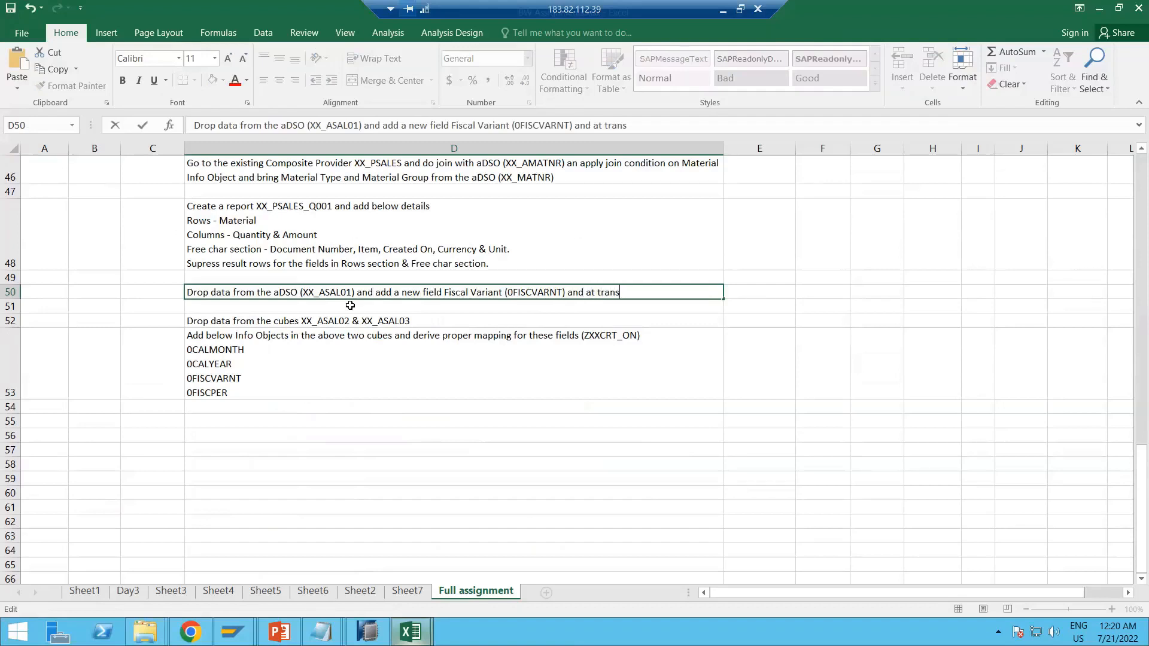
{"action": "type", "text": "formation level"}
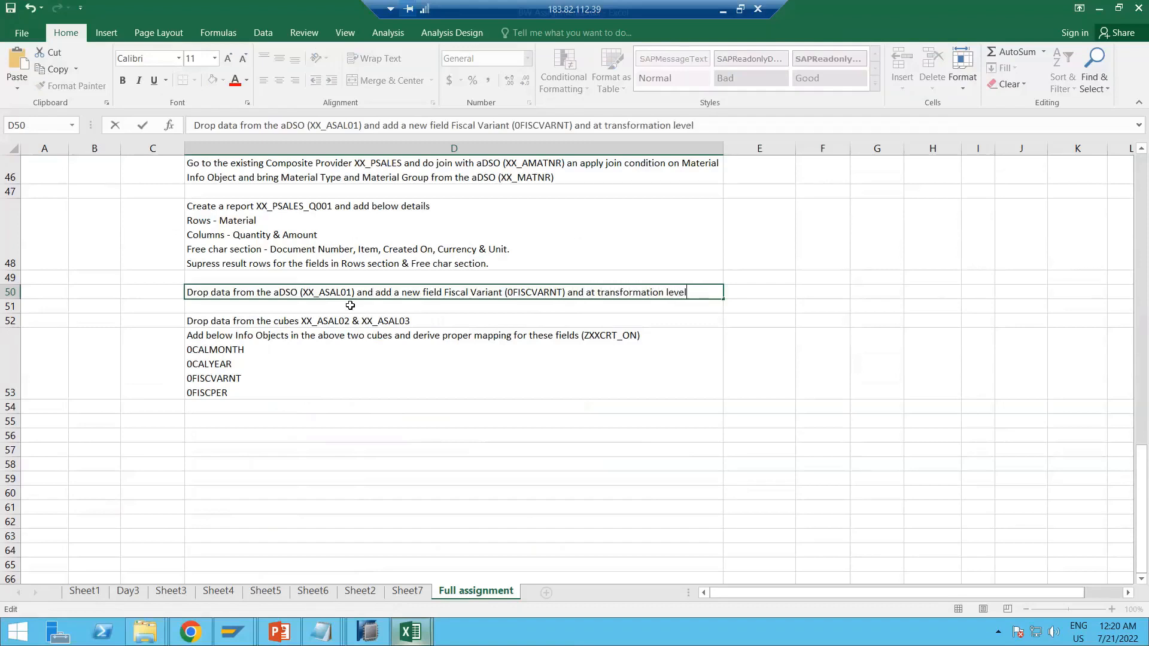
{"action": "type", "text": ", map it as constant K4"}
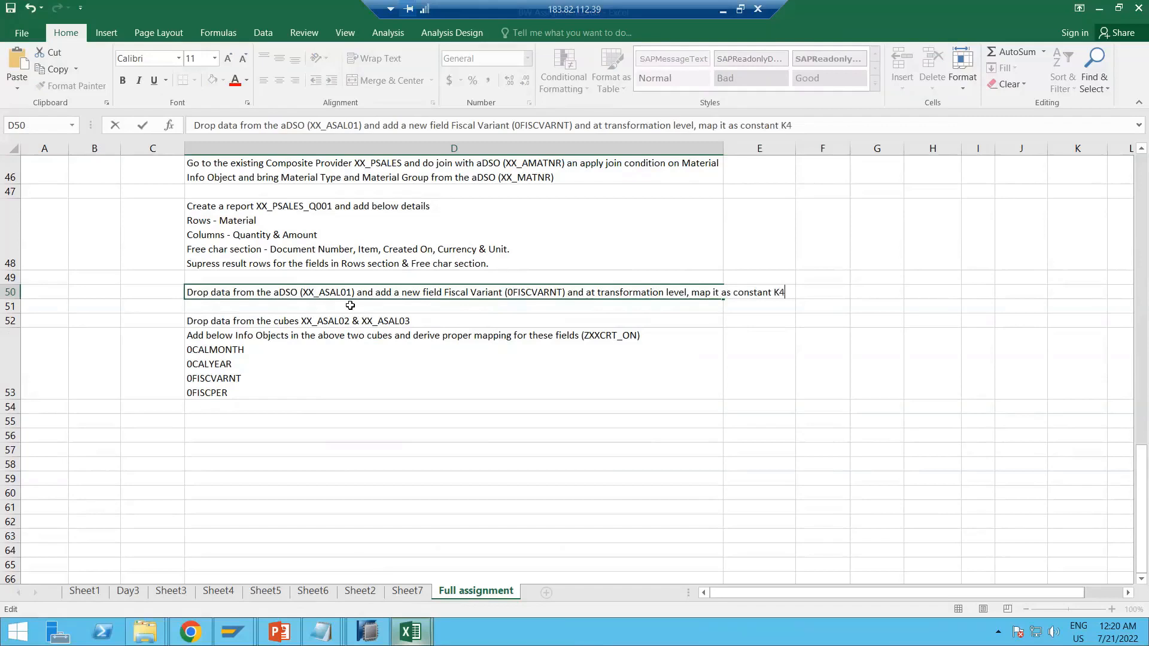
{"action": "key", "text": "Return"}
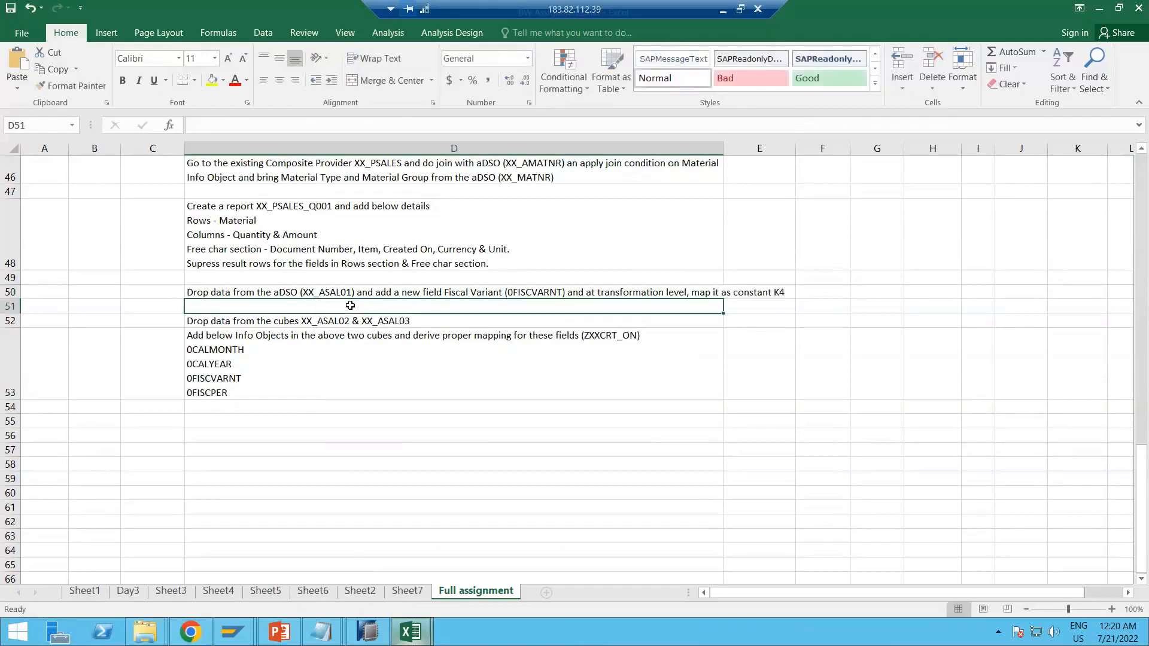
{"action": "left_click", "coordinate": [604, 293]}
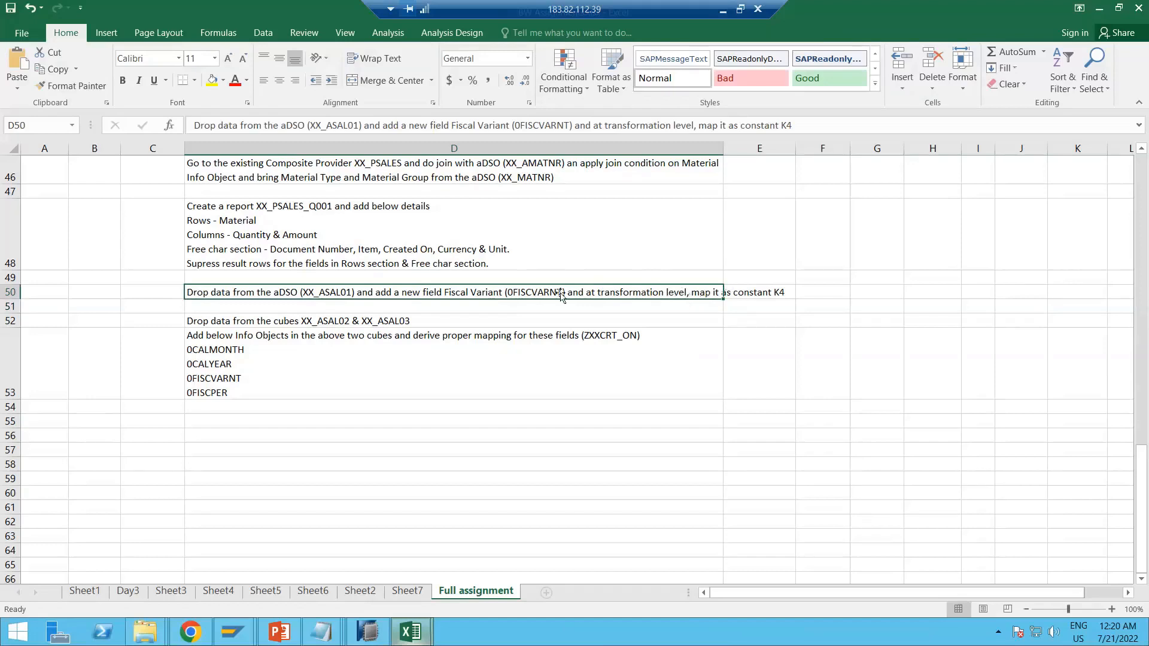
{"action": "left_click", "coordinate": [387, 321]}
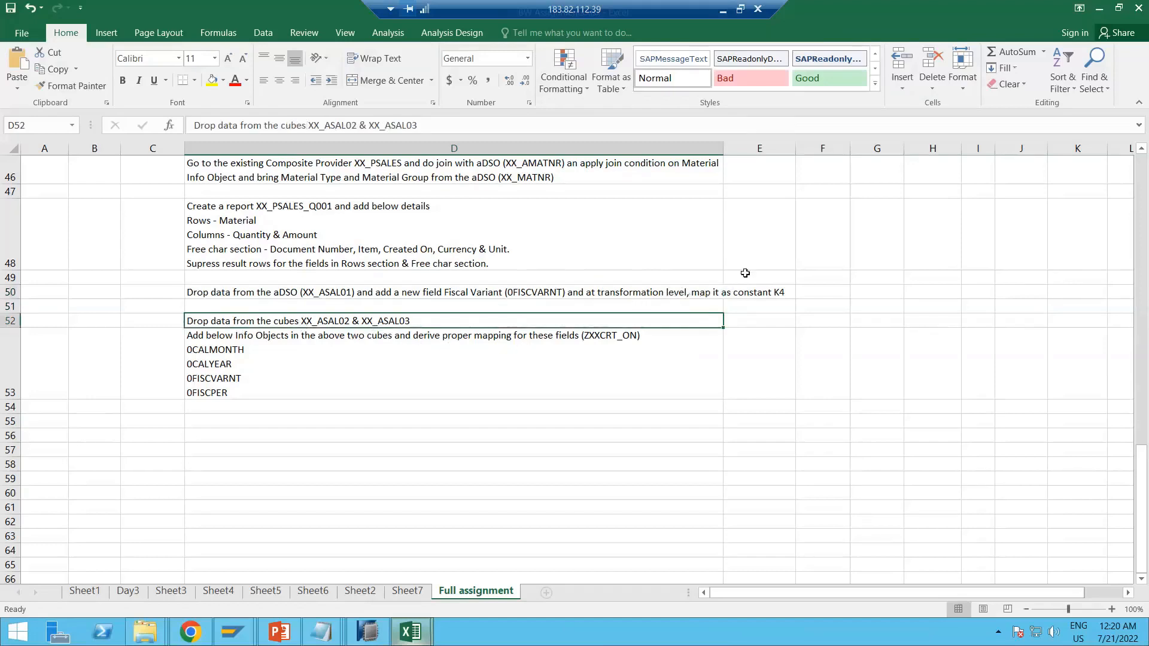
{"action": "left_click", "coordinate": [553, 291]}
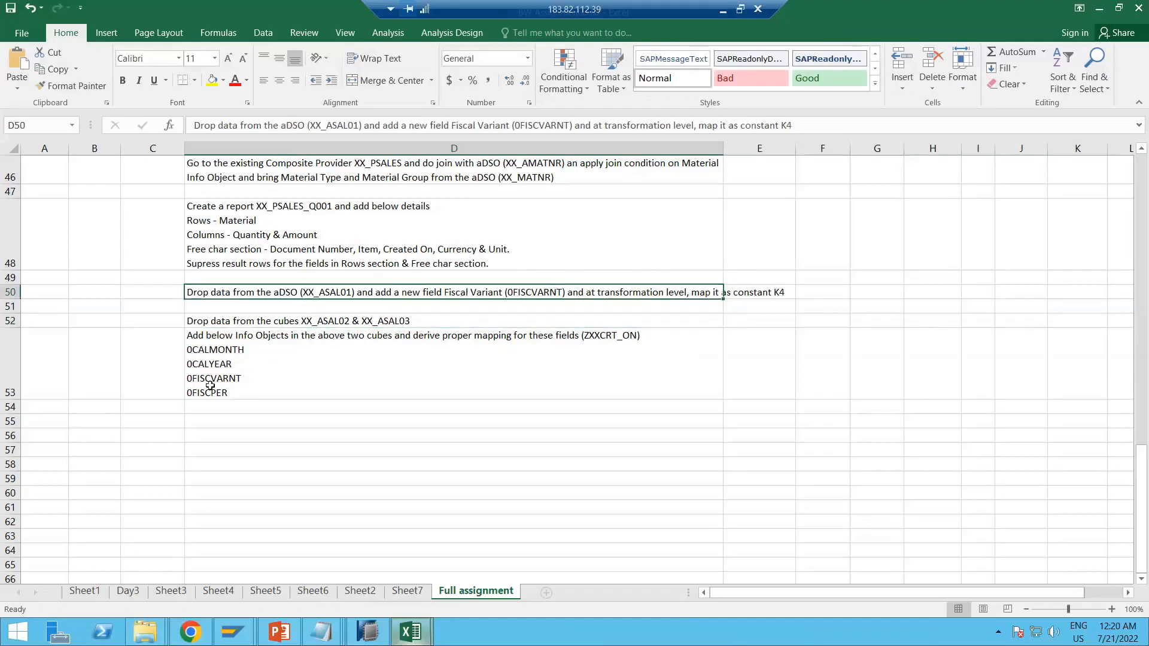
Extend the first line of the Info Objects task in D53 with ". Do 1:1 maping for the Fiscal variant."
{"action": "left_click", "coordinate": [246, 367]}
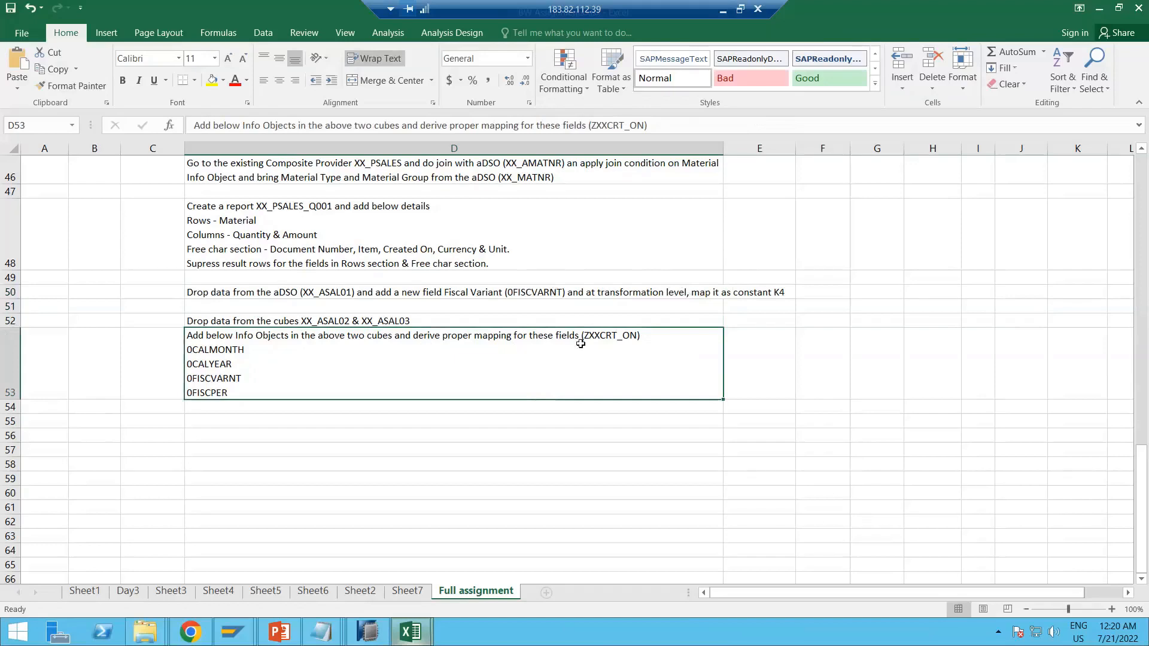
{"action": "double_click", "coordinate": [656, 337]}
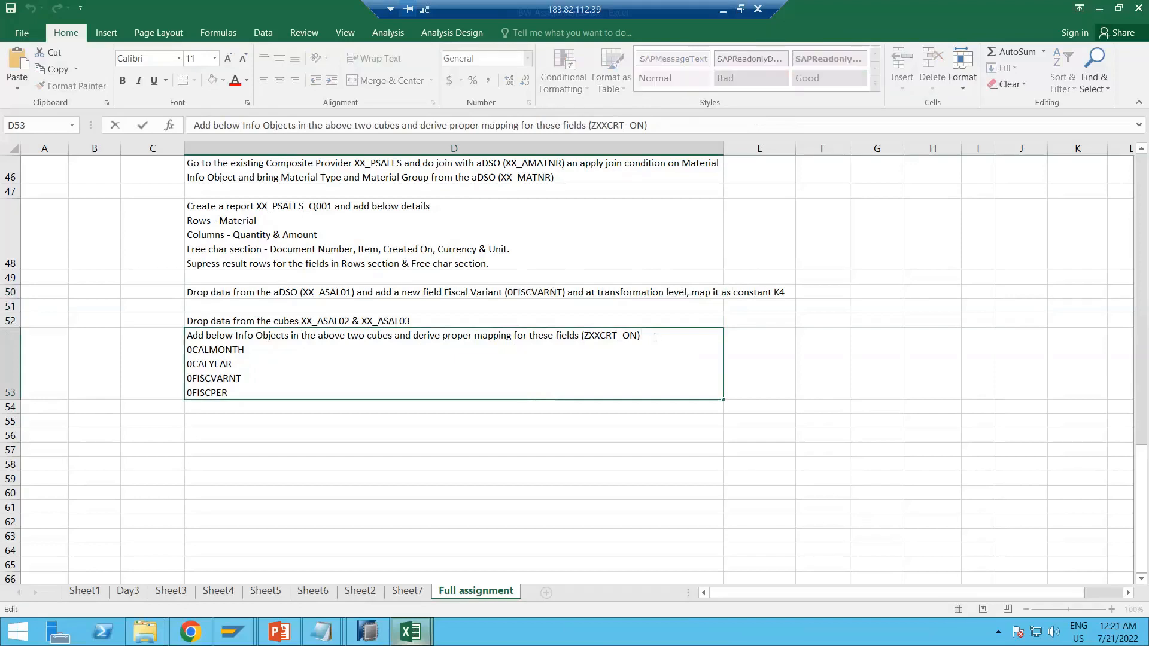
{"action": "type", "text": "Do 1:1 maping f"}
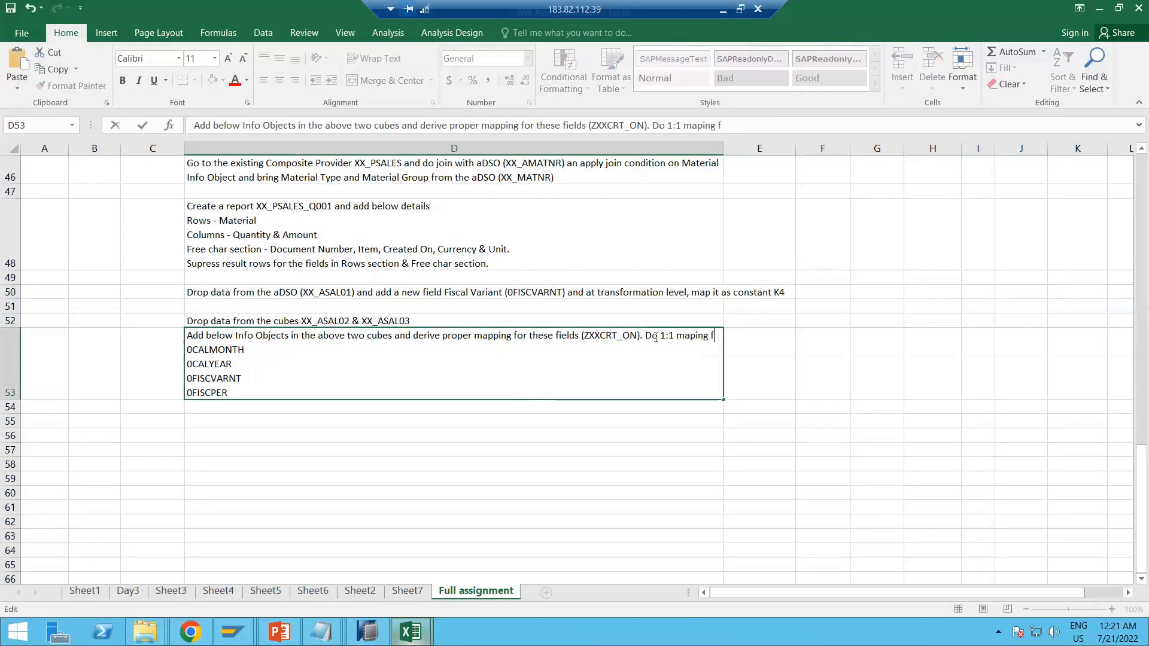
{"action": "type", "text": "or the Fis"}
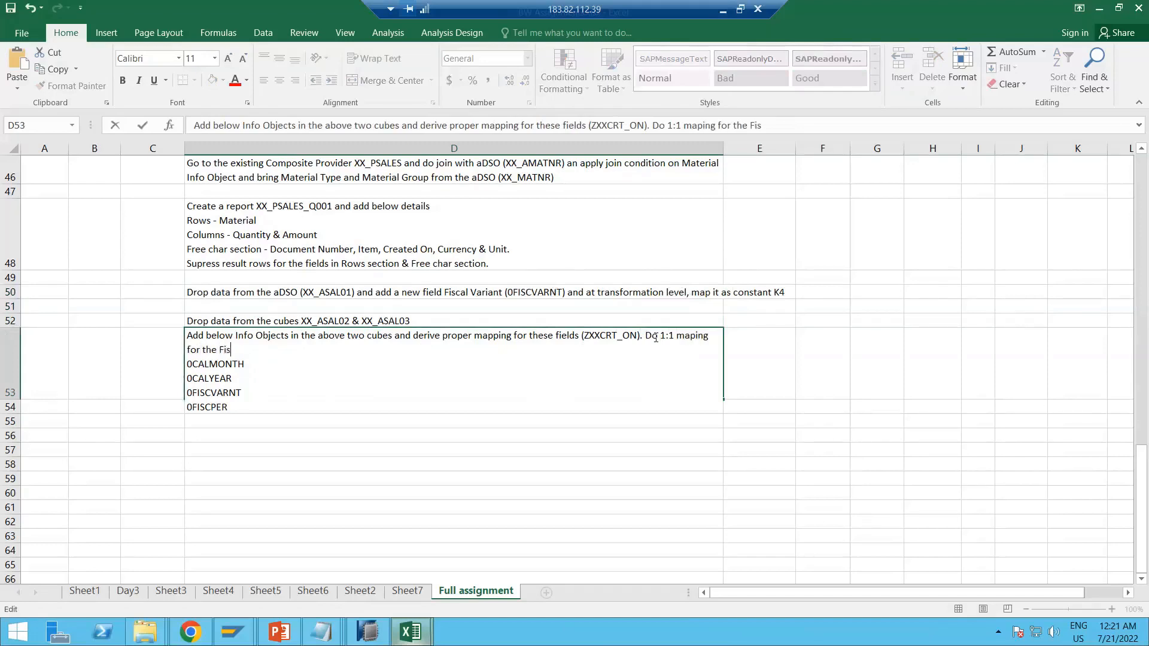
{"action": "type", "text": "cal variant."}
{"action": "key", "text": "Return"}
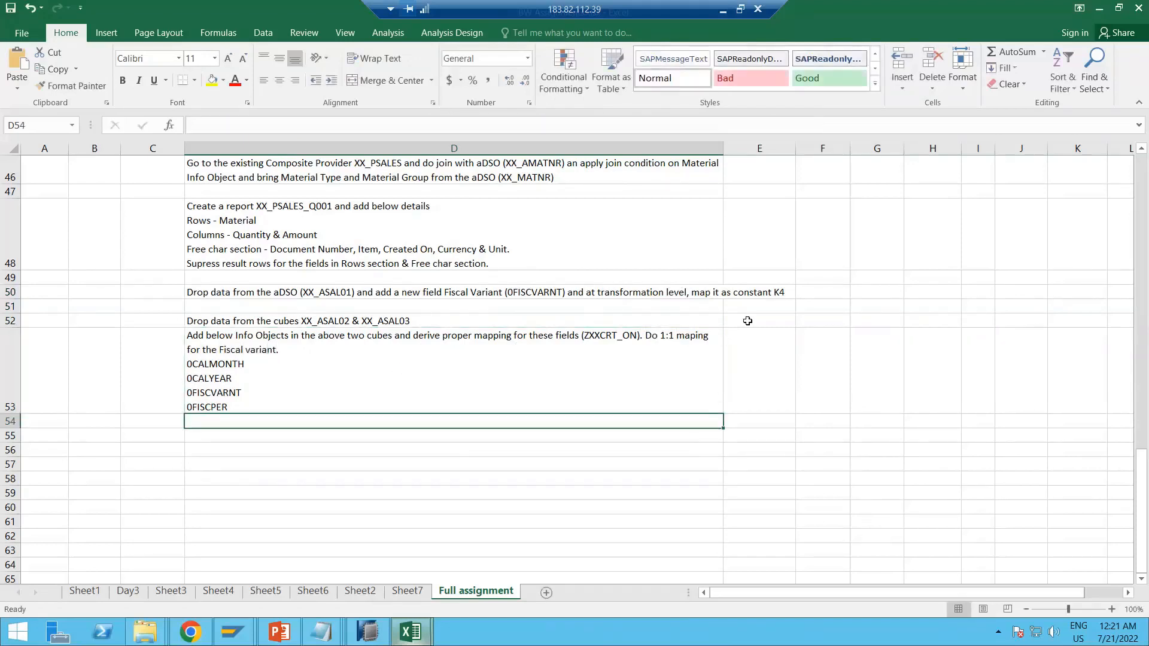
{"action": "left_click", "coordinate": [623, 338]}
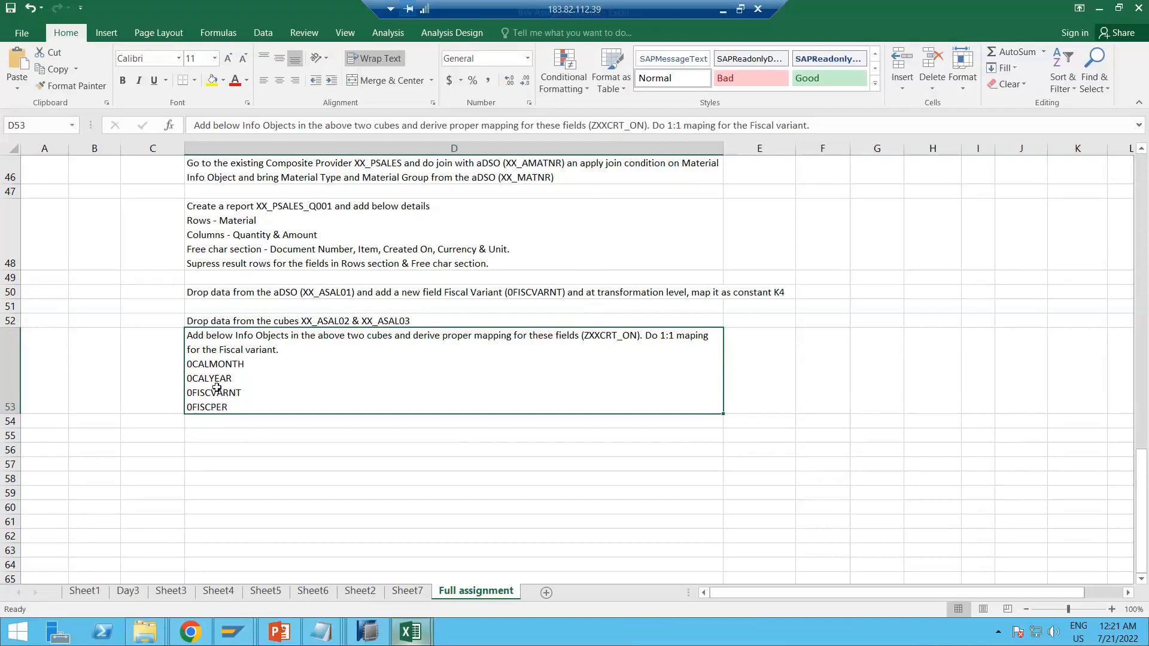
{"action": "left_click", "coordinate": [216, 437]}
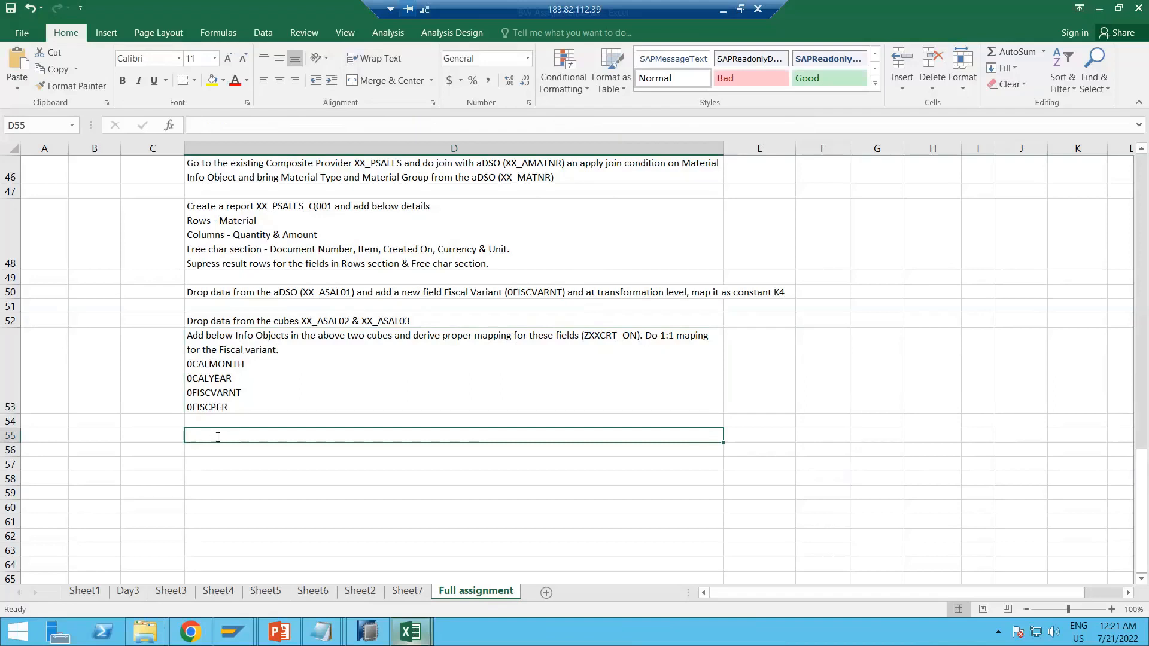
{"action": "type", "text": "Add the abv"}
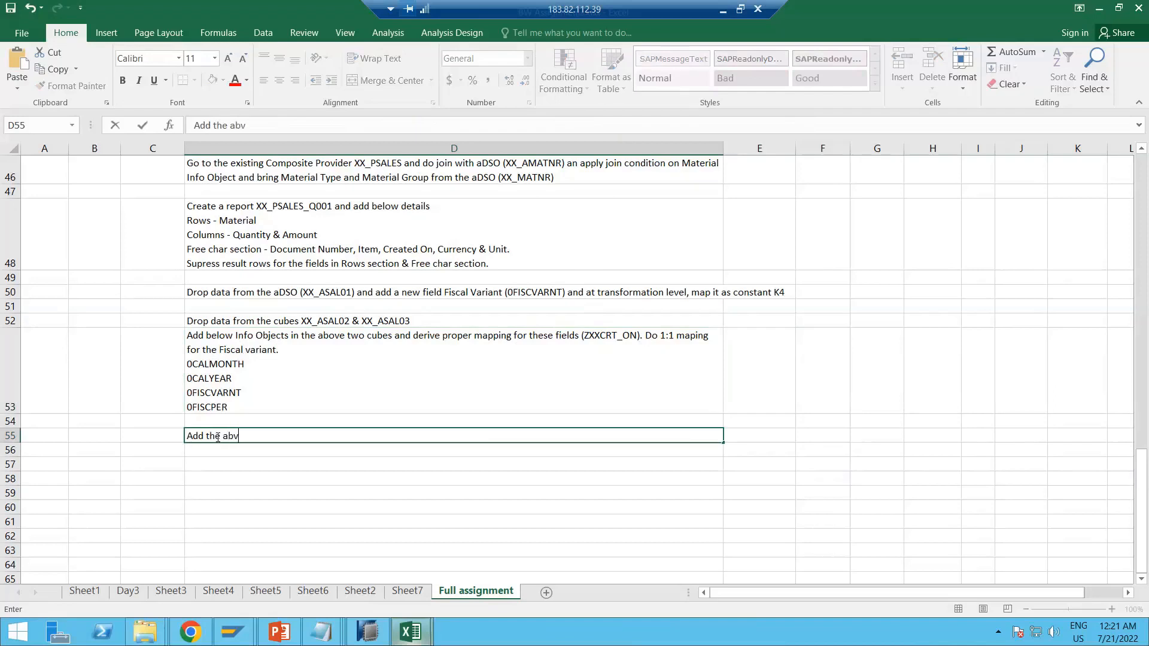
{"action": "type", "text": "oe new fields"}
{"action": "key", "text": "ctrl+Return"}
{"action": "key", "text": "shift+Home"}
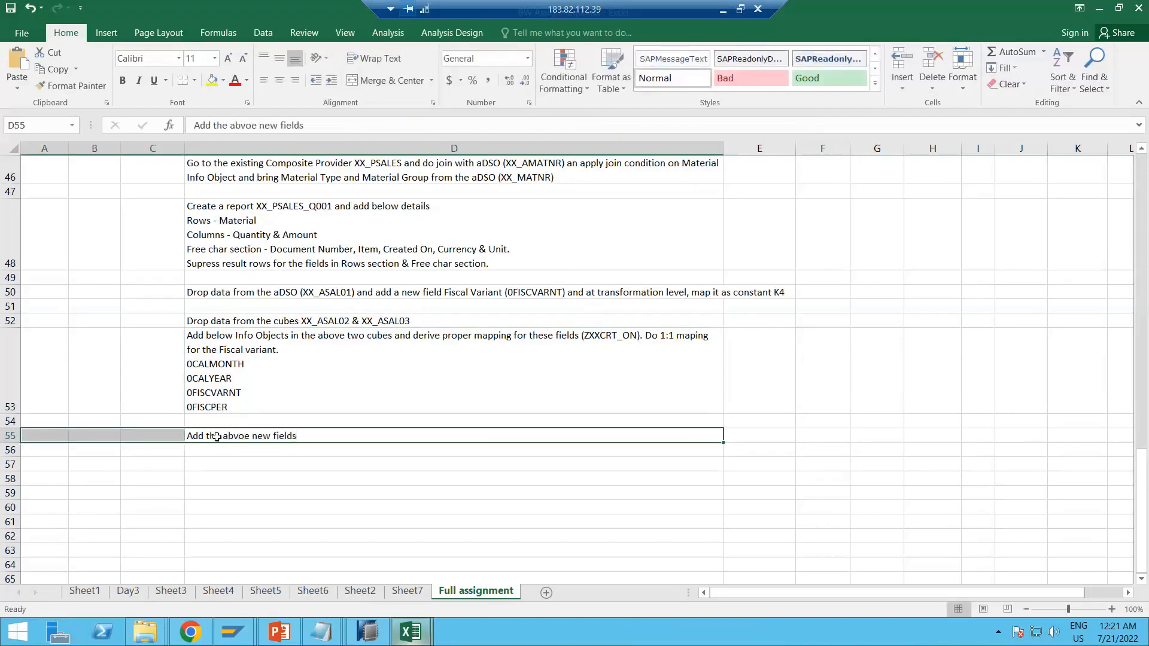
{"action": "key", "text": "Right"}
{"action": "key", "text": "Left"}
Enter the task "Bring the above new fields into the composite provider." in D55
{"action": "type", "text": "Bring th"}
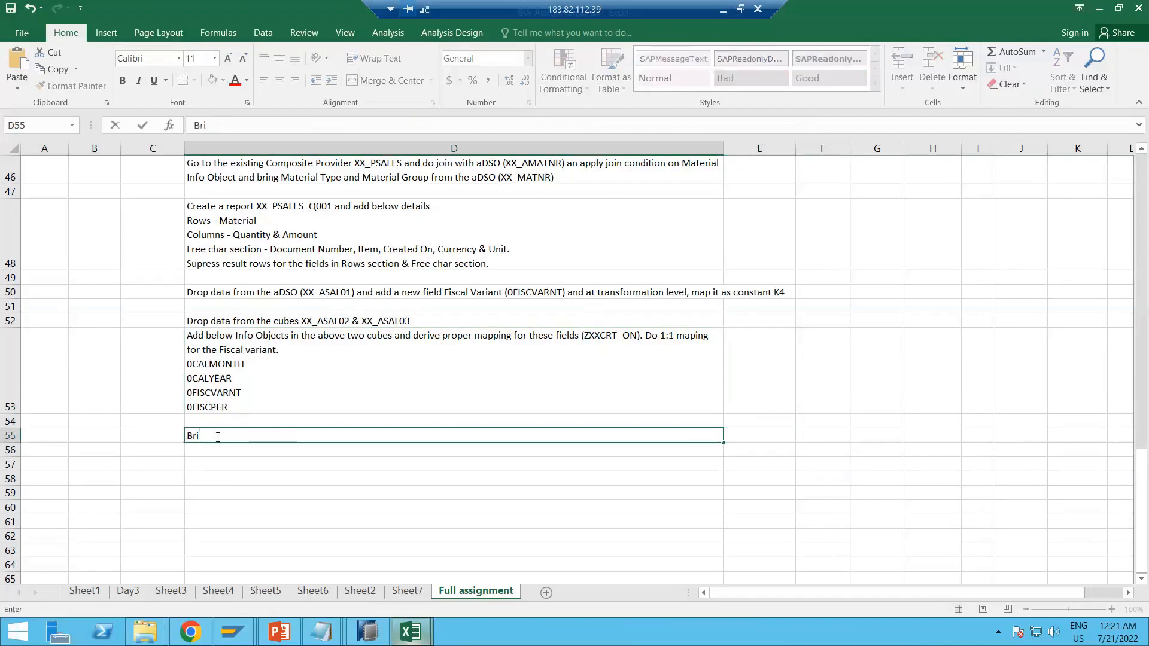
{"action": "type", "text": "abvoe new fields in"}
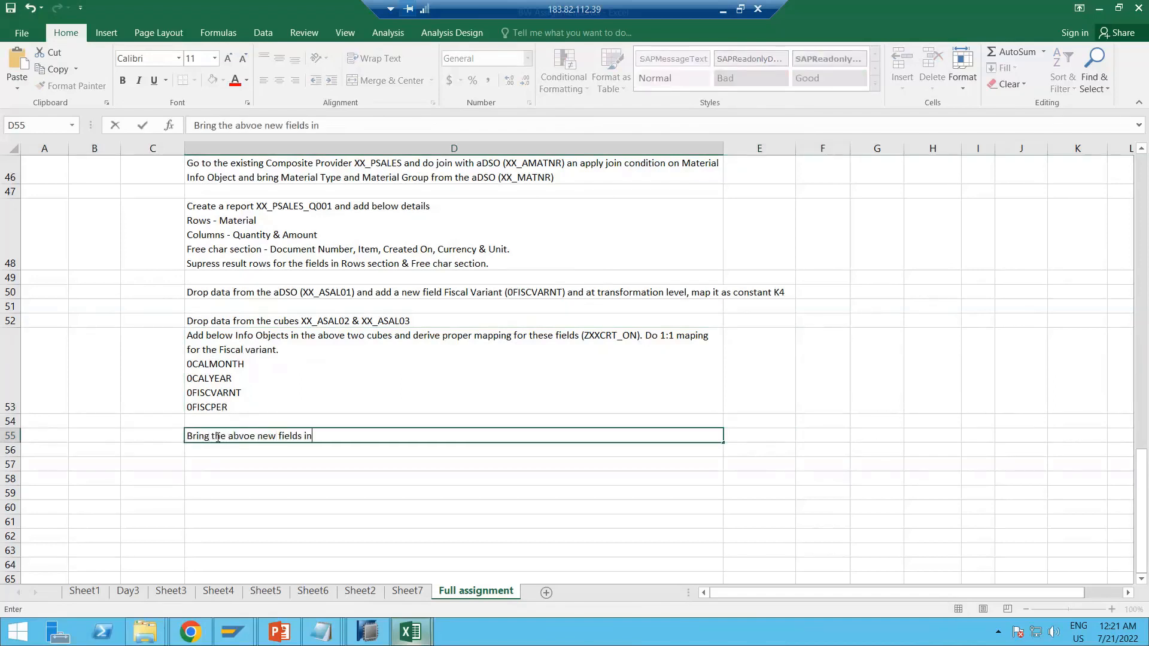
{"action": "type", "text": "to the composite provider."}
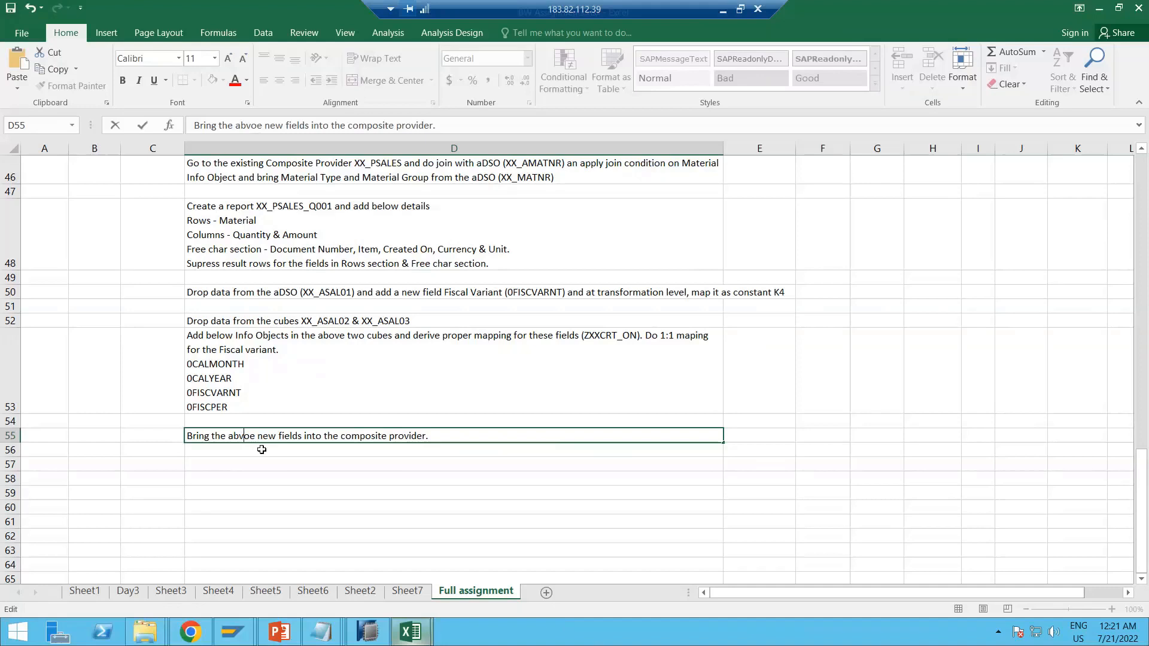
{"action": "key", "text": "BackSpace"}
{"action": "key", "text": "Right"}
{"action": "type", "text": "v"}
{"action": "key", "text": "Return"}
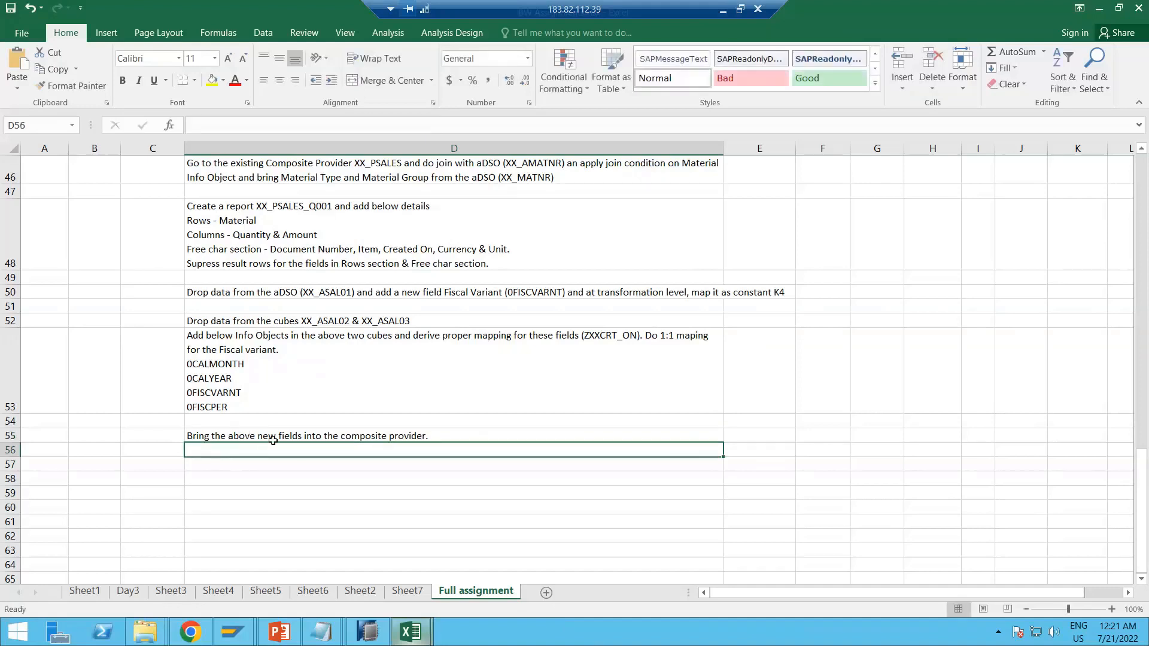
Extend the D55 task so it ends with "composite provider output."
{"action": "left_click", "coordinate": [233, 435]}
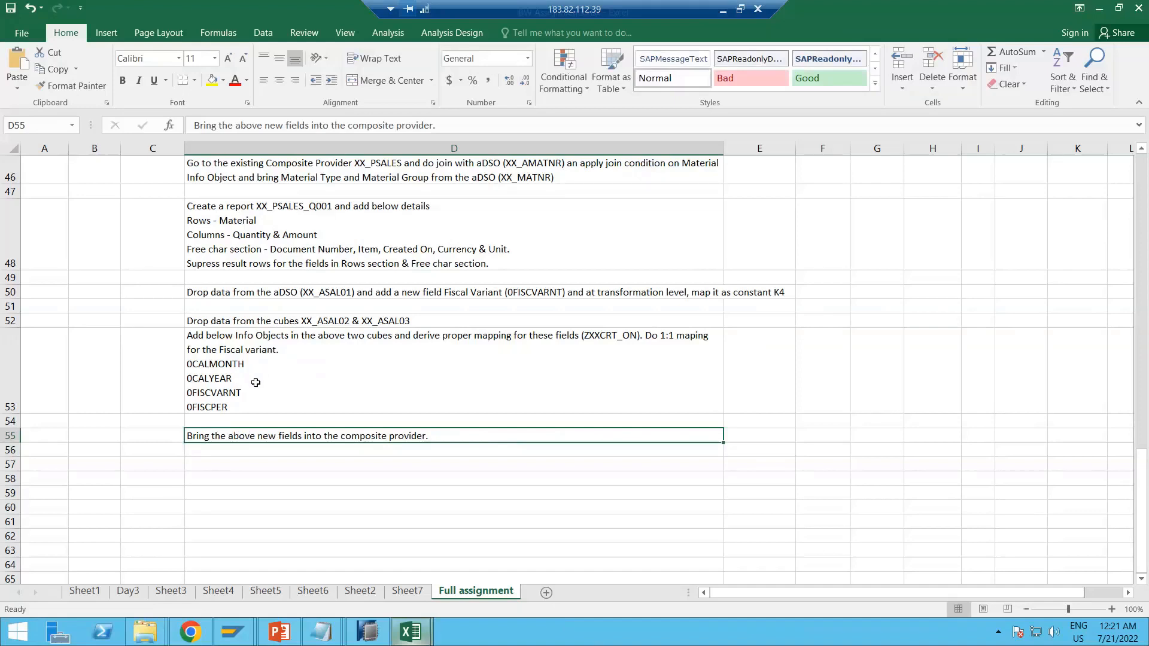
{"action": "left_click", "coordinate": [281, 337]}
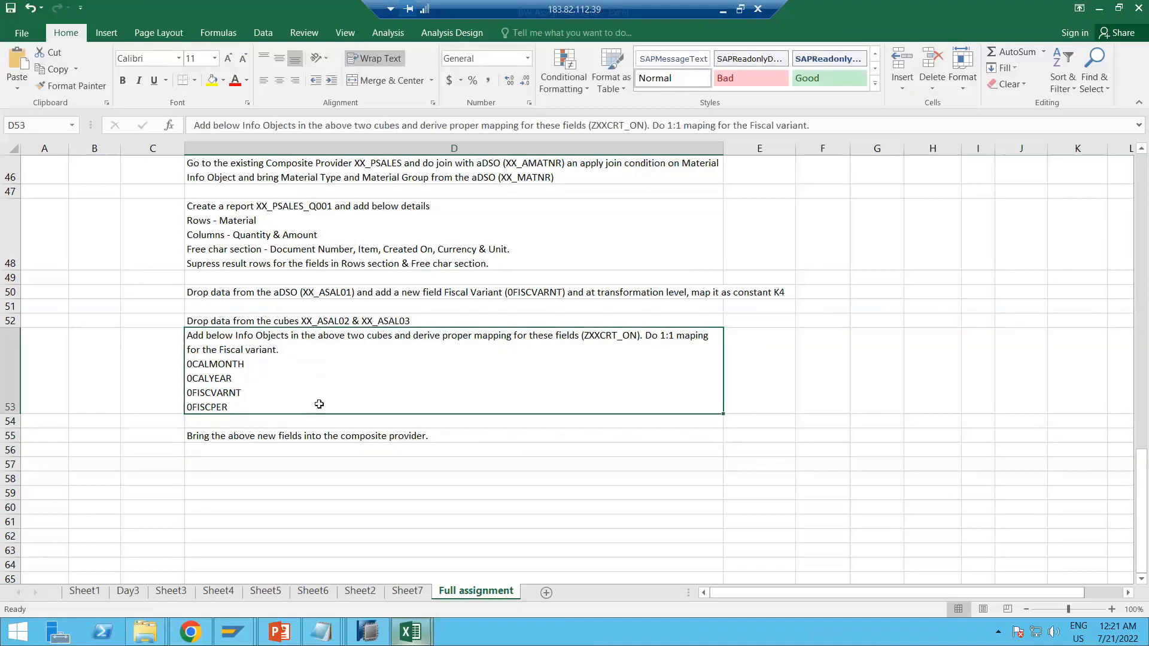
{"action": "double_click", "coordinate": [435, 435]}
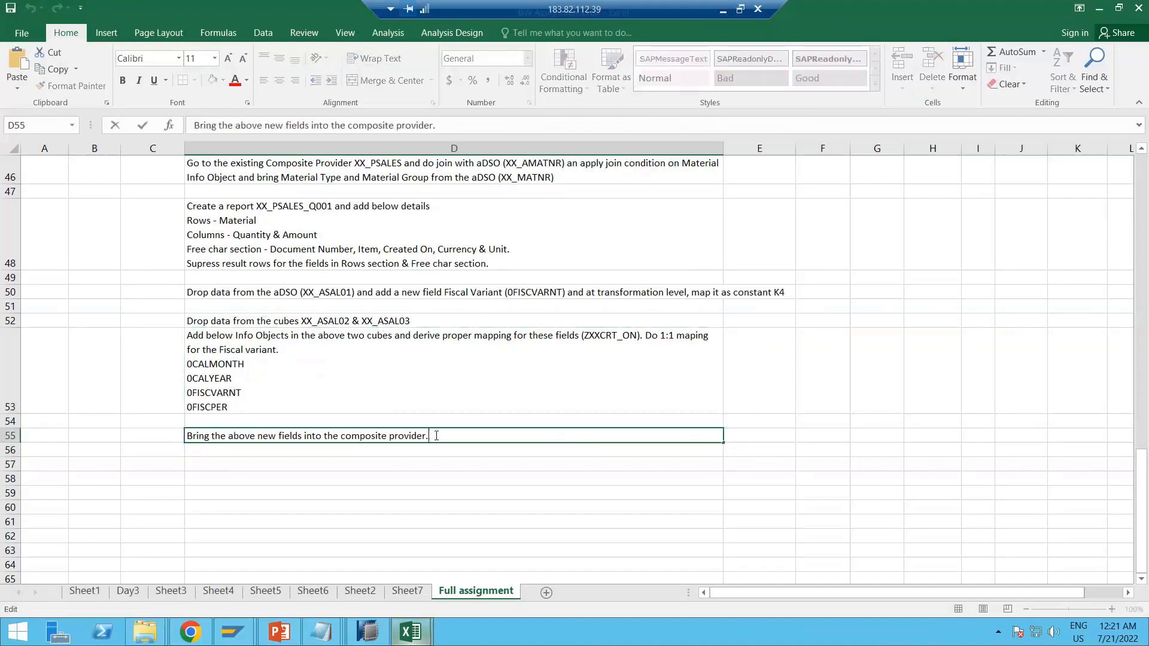
{"action": "key", "text": "BackSpace"}
{"action": "type", "text": "output."}
{"action": "key", "text": "Return"}
{"action": "key", "text": "Down"}
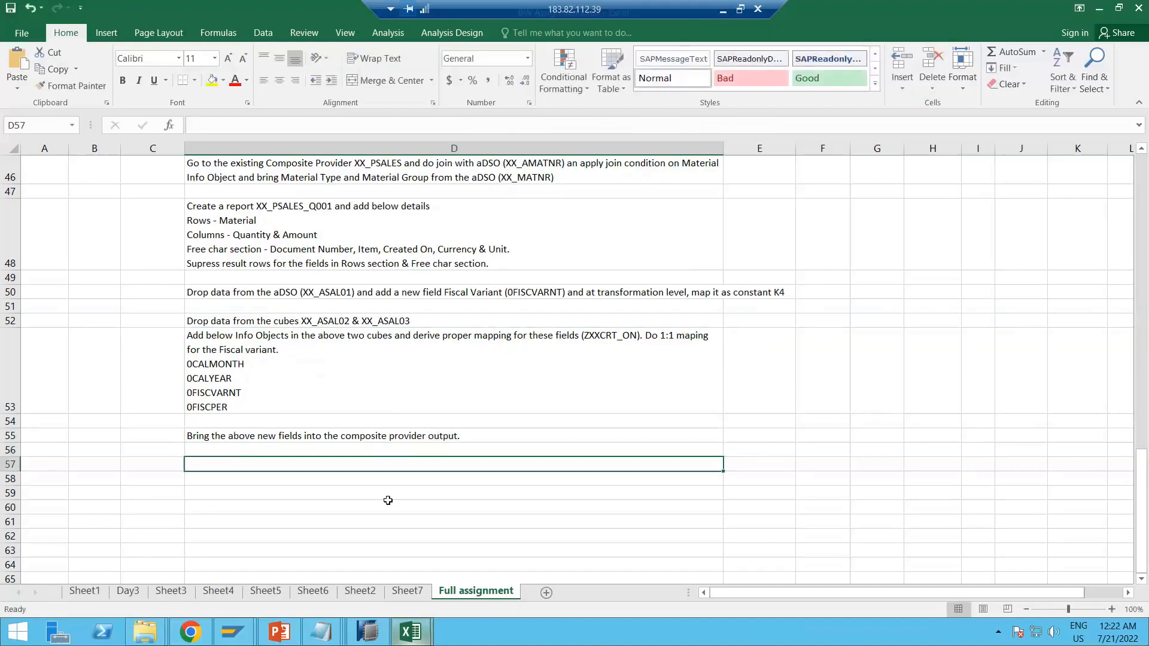
Start a new task in D57 with the words "Now at Query"
{"action": "type", "text": "Now a"}
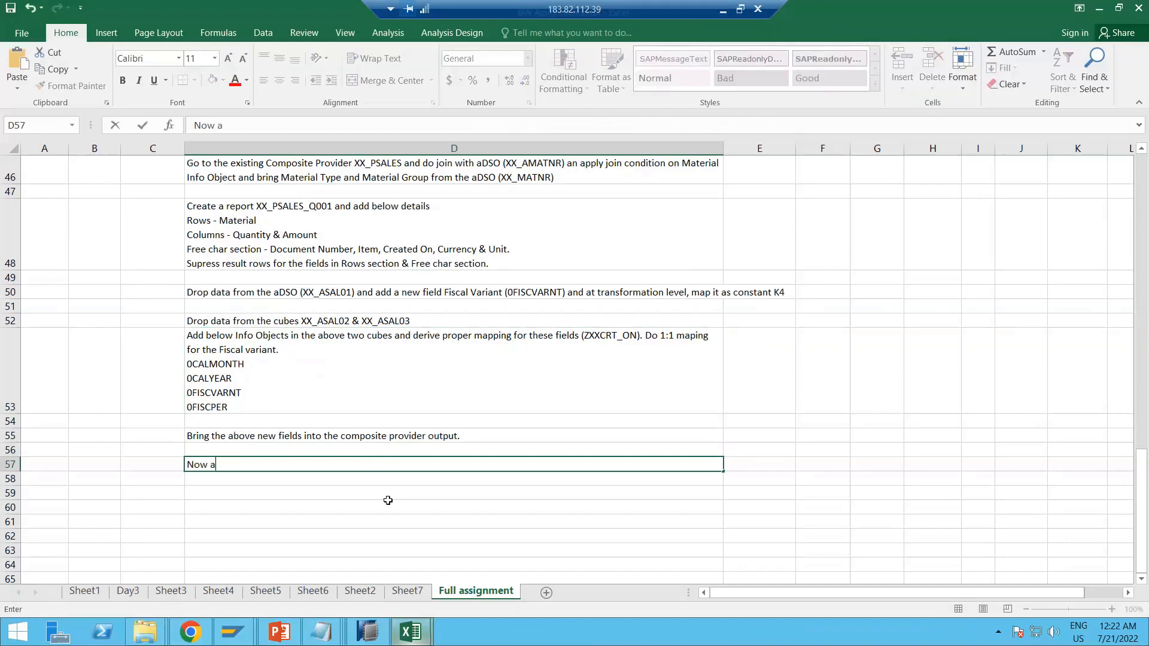
{"action": "type", "text": "t Query"}
{"action": "left_click", "coordinate": [397, 440]}
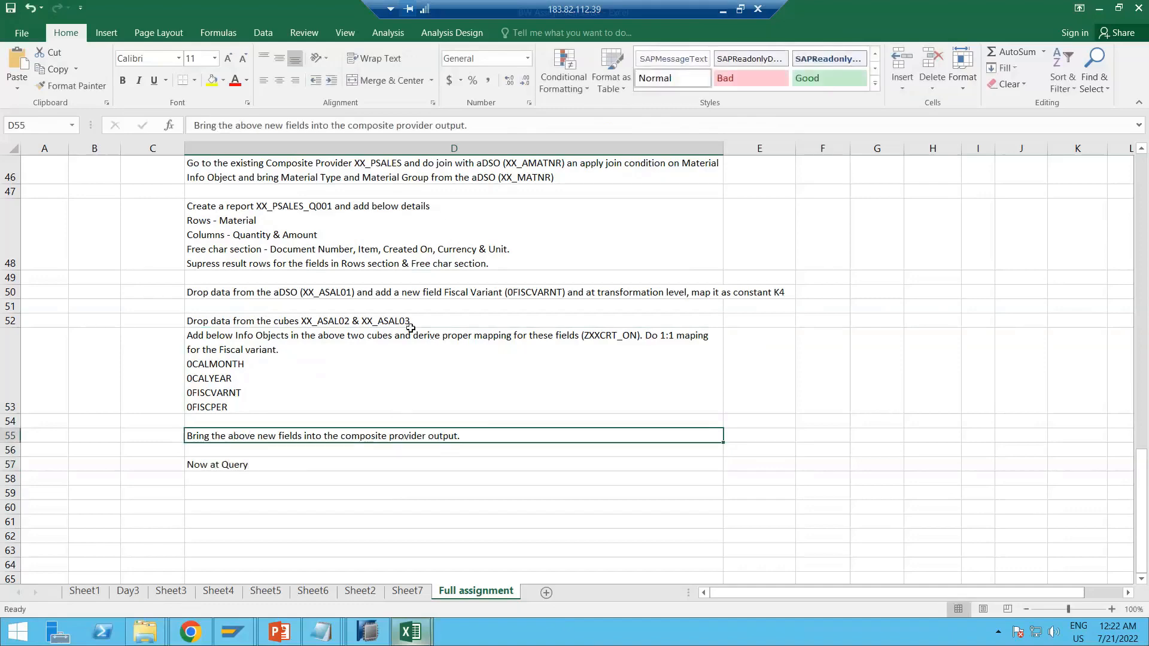
Copy the composite provider's name "(XX_PSALES)" from the task in D40
{"action": "scroll", "coordinate": [371, 257], "scroll_direction": "up", "scroll_amount": 1}
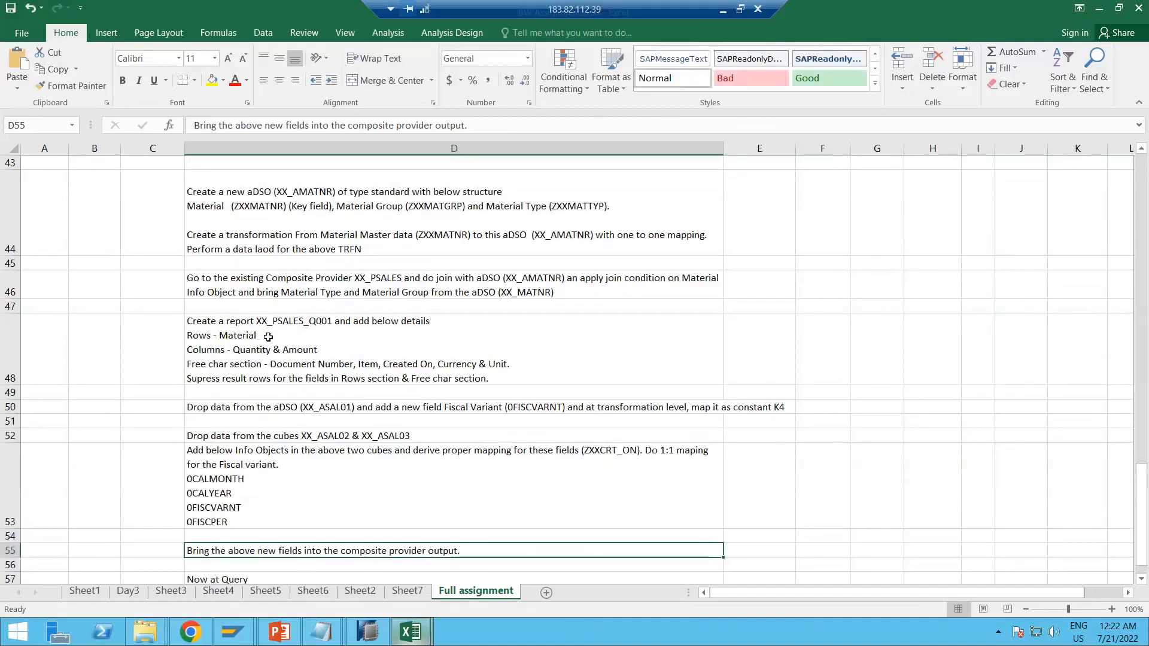
{"action": "left_click", "coordinate": [271, 456]}
{"action": "scroll", "coordinate": [271, 456], "scroll_direction": "down", "scroll_amount": 1}
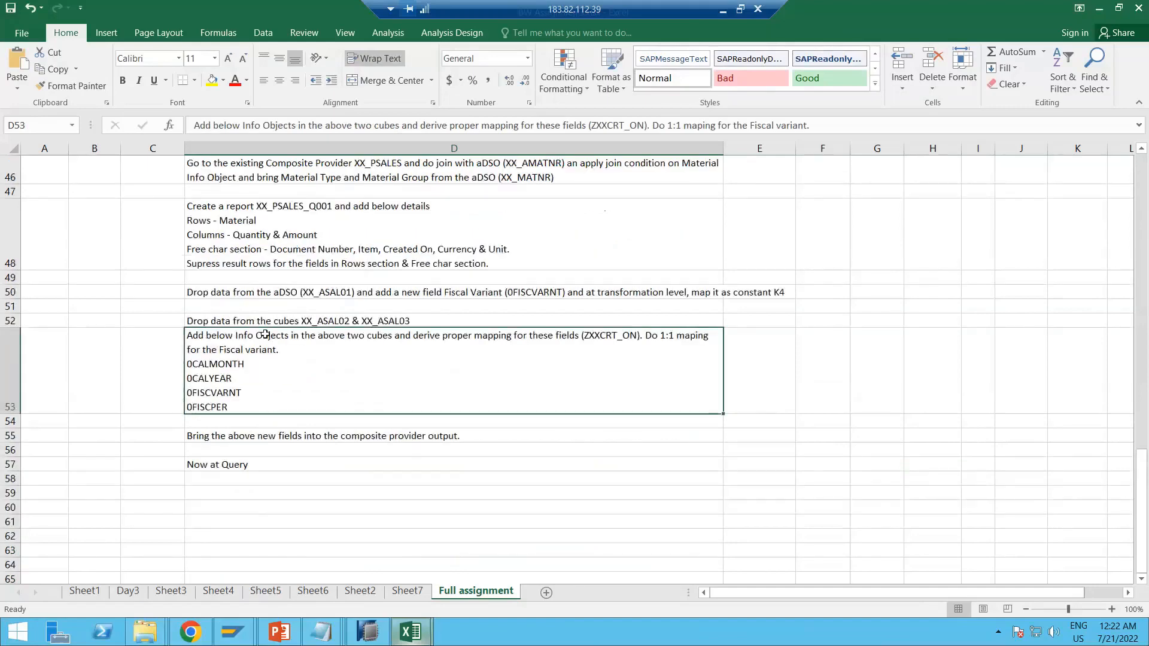
{"action": "left_click", "coordinate": [266, 305]}
{"action": "left_click", "coordinate": [266, 288]}
{"action": "scroll", "coordinate": [274, 288], "scroll_direction": "up", "scroll_amount": 4}
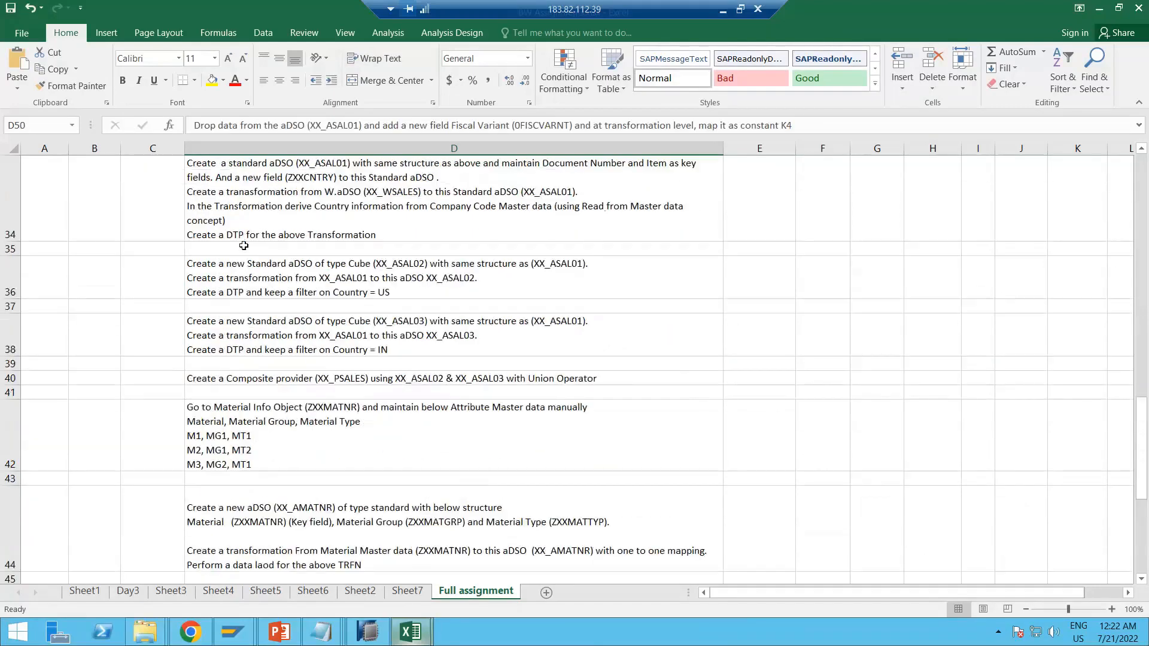
{"action": "double_click", "coordinate": [294, 378]}
{"action": "left_click_drag", "start_coordinate": [315, 378], "coordinate": [368, 379]}
{"action": "key", "text": "ctrl+c"}
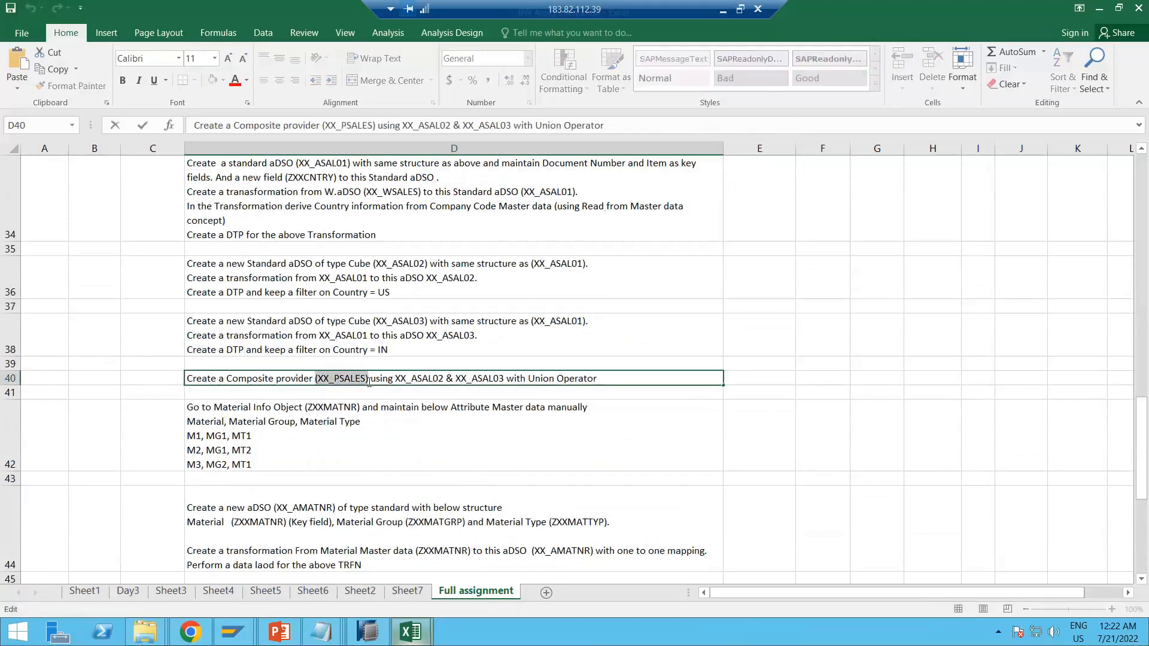
Insert the copied name "(XX_PSALES)" before "output" in the D55 task
{"action": "left_click", "coordinate": [425, 461]}
{"action": "scroll", "coordinate": [336, 467], "scroll_direction": "down", "scroll_amount": 4}
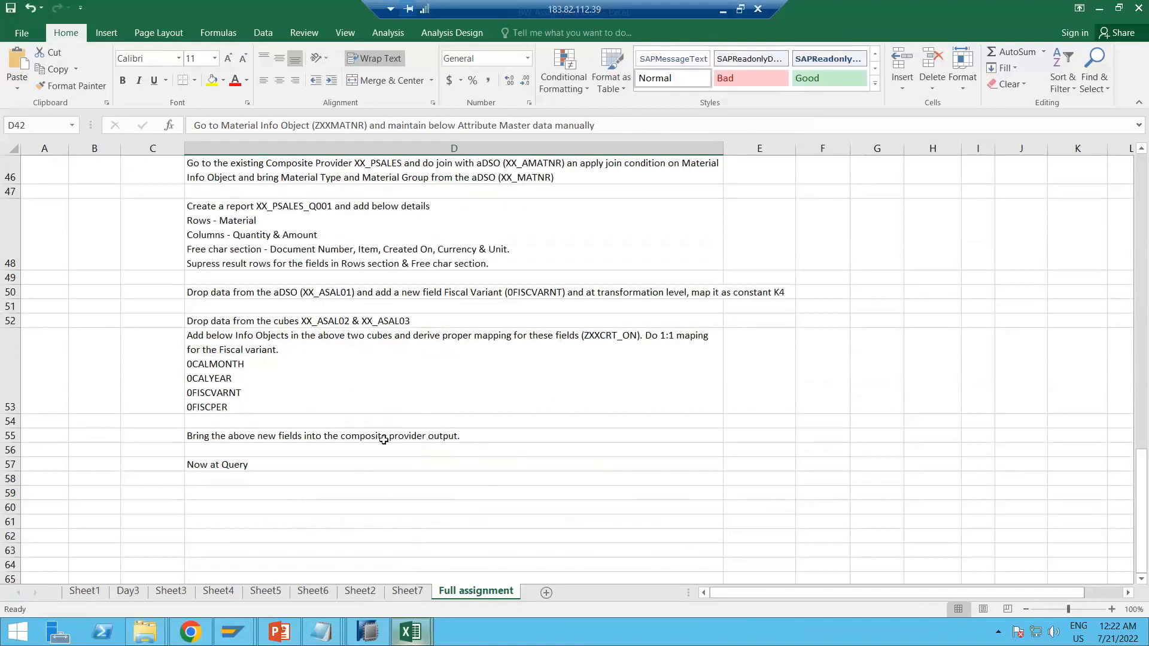
{"action": "double_click", "coordinate": [428, 436]}
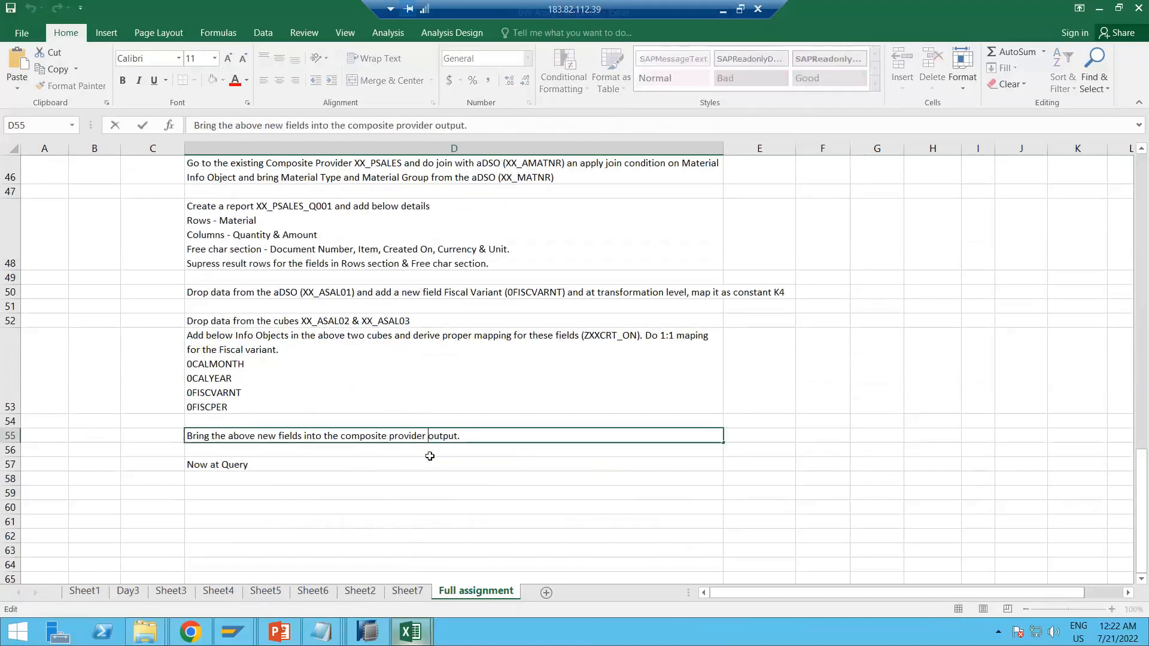
{"action": "key", "text": "ctrl+v"}
{"action": "left_click", "coordinate": [295, 464]}
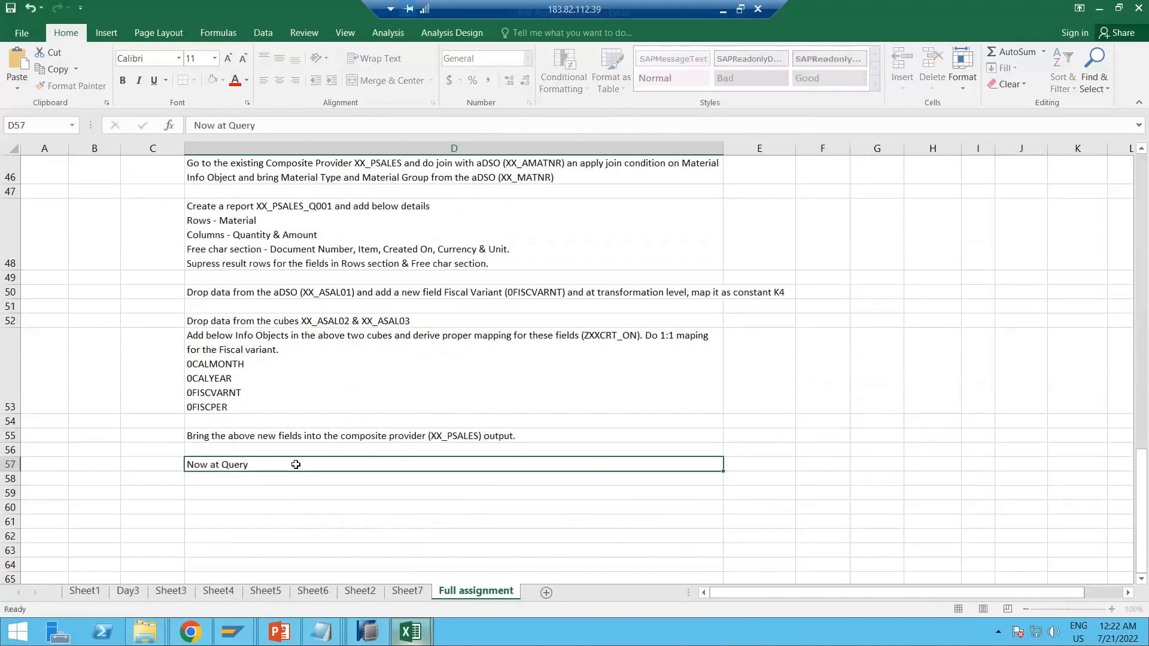
Extend the task in D57 to read "Now at Query level, create a filter on Calendar Month with belwo Options"
{"action": "double_click", "coordinate": [295, 464]}
{"action": "type", "text": "level, create after"}
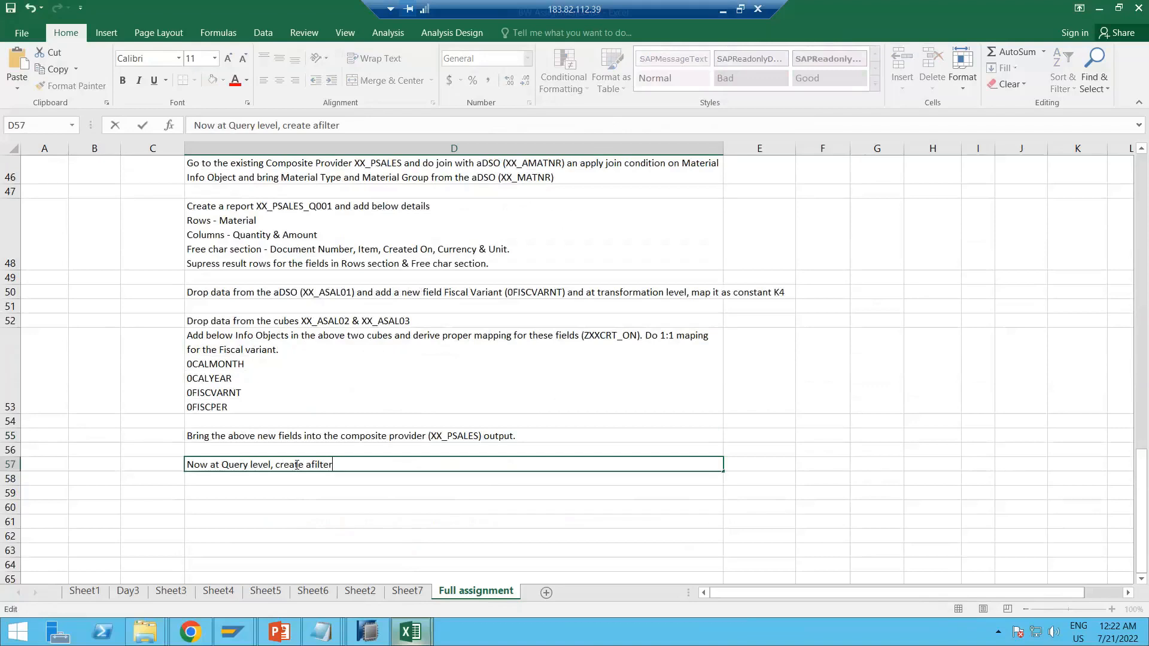
{"action": "key", "text": "BackSpace"}
{"action": "key", "text": "BackSpace"}
{"action": "key", "text": "BackSpace"}
{"action": "type", "text": "filter on "}
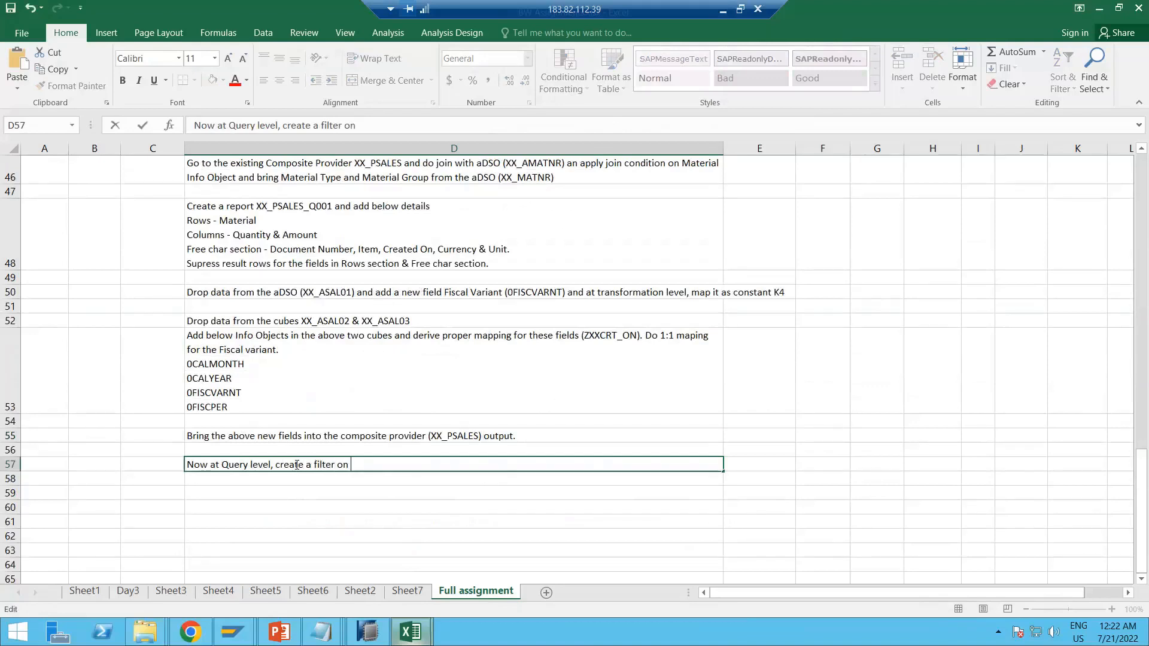
{"action": "type", "text": "Calendar Month"}
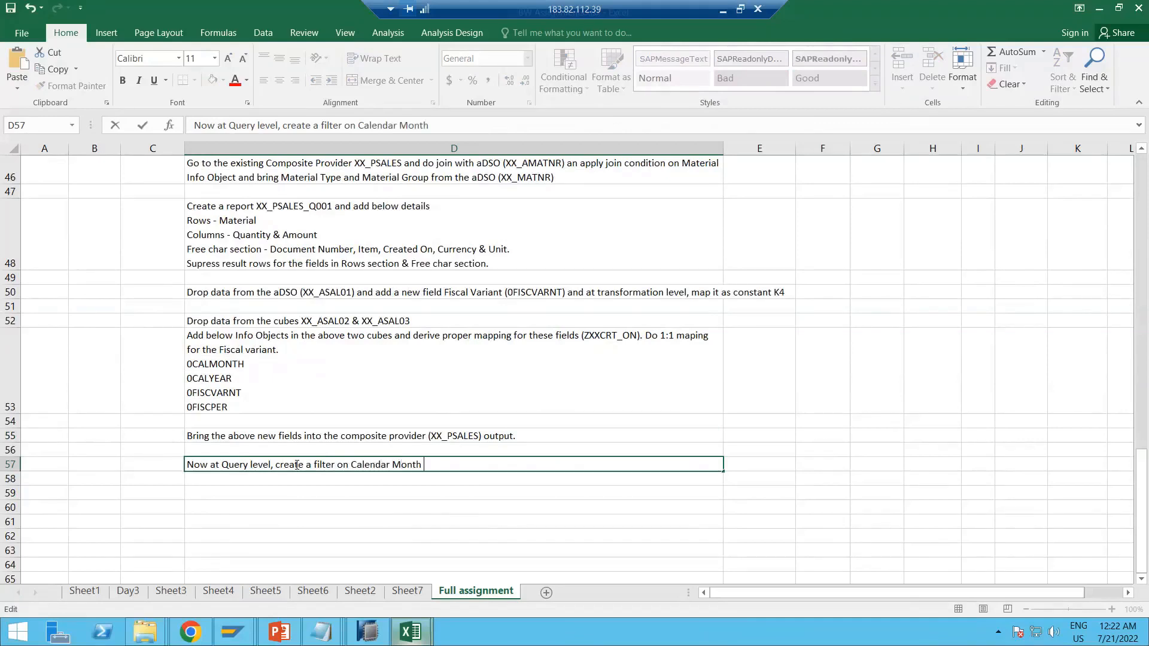
{"action": "type", "text": " with belwo Option"}
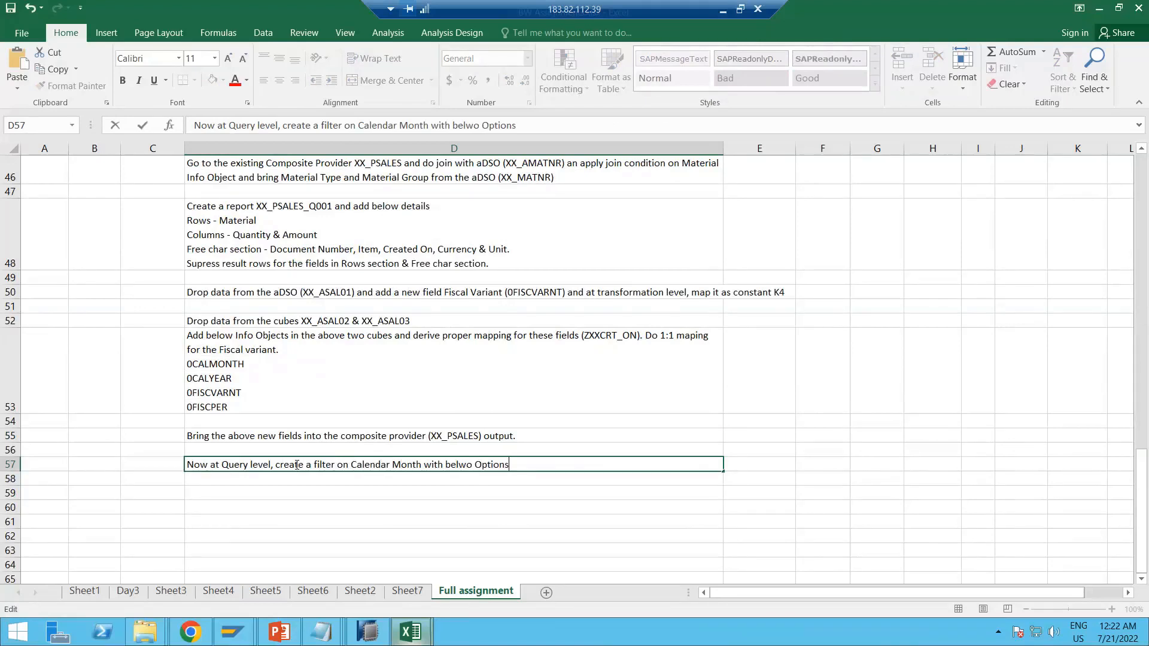
{"action": "type", "text": "s"}
Add a second line within D57 reading "(Mand., Interval Values"
{"action": "key", "text": "alt+Return"}
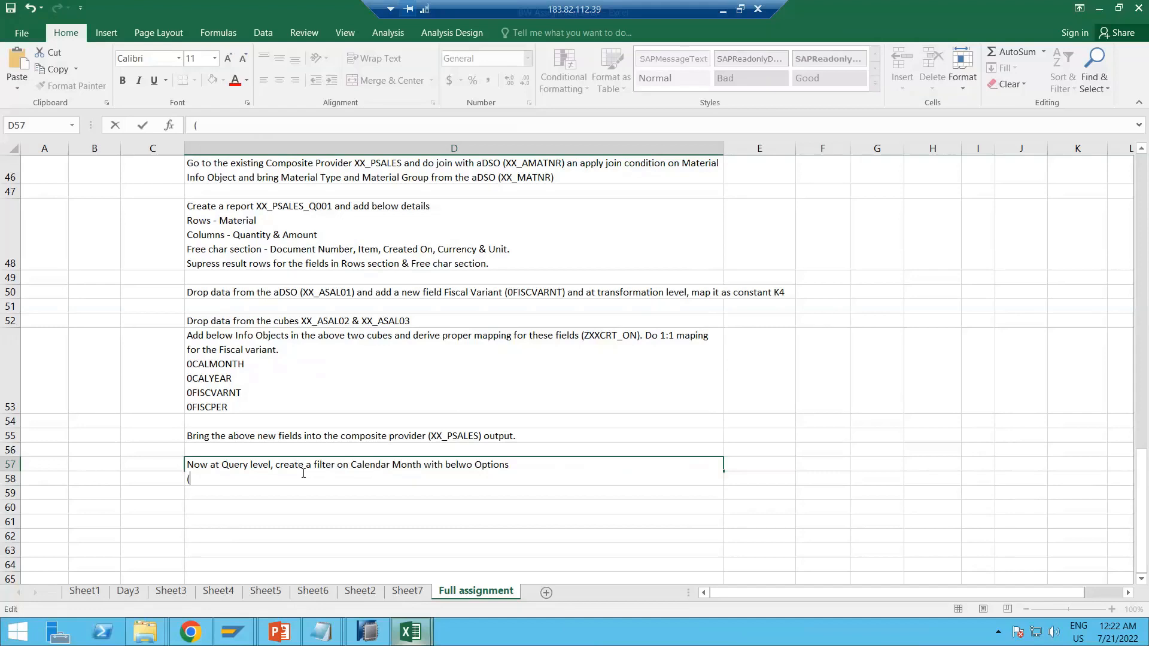
{"action": "type", "text": "Mandoat"}
{"action": "type", "text": "Single Value"}
{"action": "key", "text": "BackSpace"}
{"action": "key", "text": "BackSpace"}
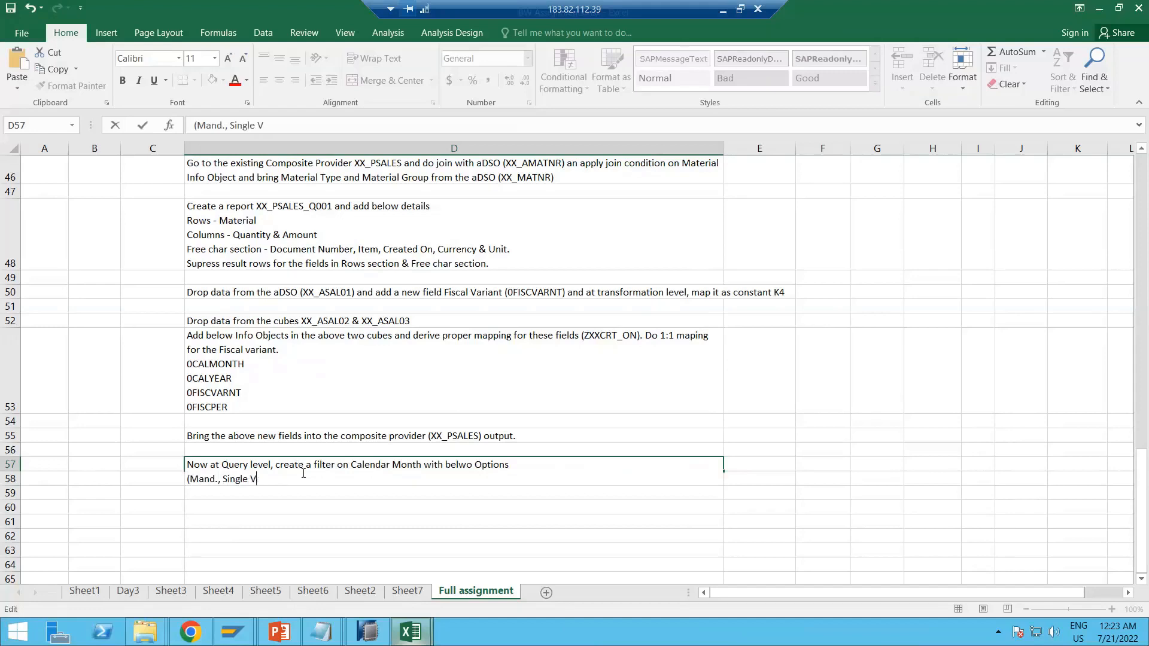
{"action": "key", "text": "BackSpace"}
{"action": "key", "text": "BackSpace"}
{"action": "key", "text": "BackSpace"}
{"action": "key", "text": "BackSpace"}
{"action": "key", "text": "BackSpace"}
{"action": "key", "text": "BackSpace"}
{"action": "key", "text": "BackSpace"}
{"action": "key", "text": "BackSpace"}
{"action": "type", "text": "Interval Values"}
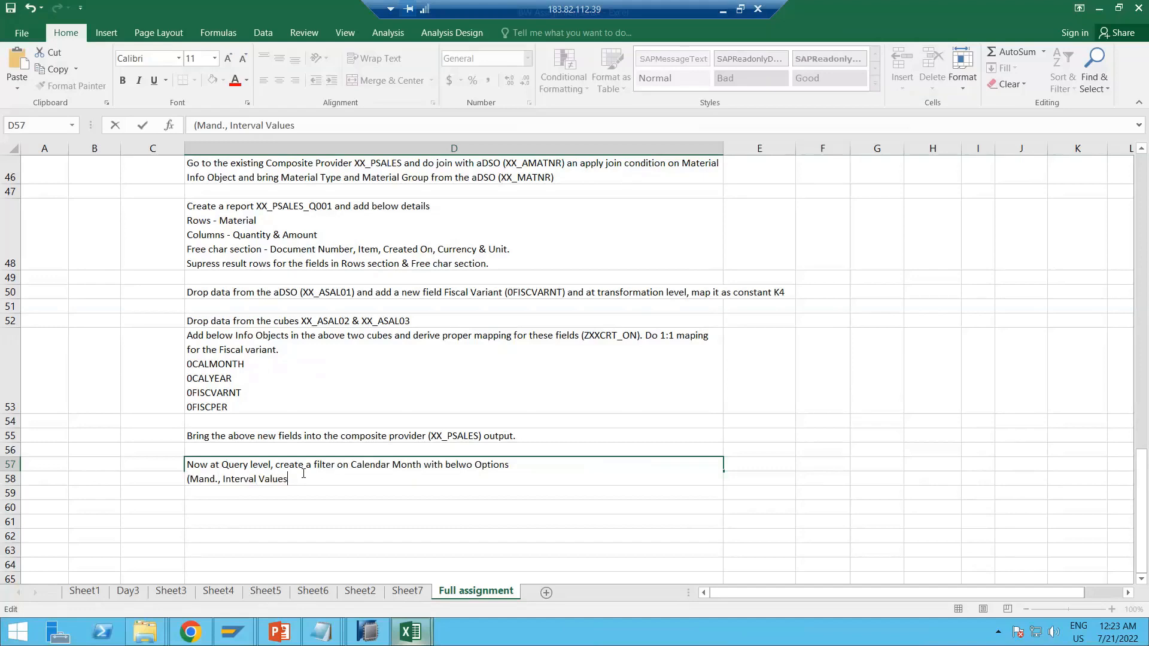
Complete the second line of D57 with ", Manual Input)" and select D59 for another task
{"action": "type", "text": ", Input"}
{"action": "key", "text": "BackSpace"}
{"action": "key", "text": "BackSpace"}
{"action": "key", "text": "BackSpace"}
{"action": "key", "text": "BackSpace"}
{"action": "key", "text": "BackSpace"}
{"action": "key", "text": "BackSpace"}
{"action": "type", "text": "Manual Input)"}
{"action": "key", "text": "Return"}
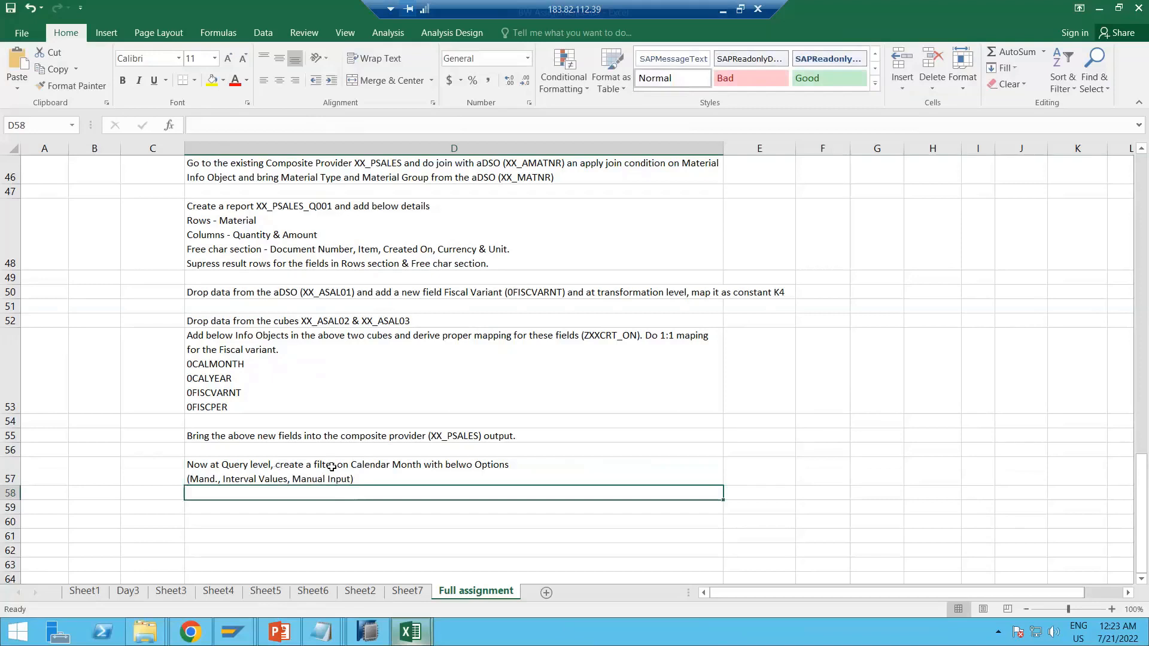
{"action": "left_click", "coordinate": [247, 506]}
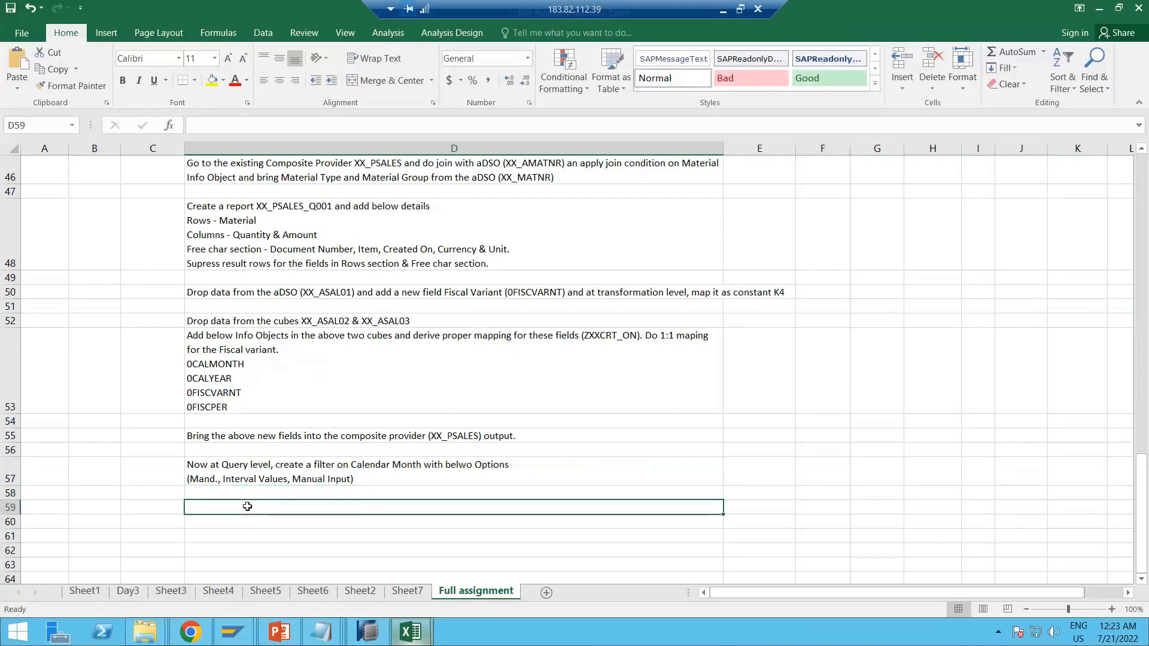
Enter "Create a nother filter on Material" as a new task in D58
{"action": "key", "text": "Up"}
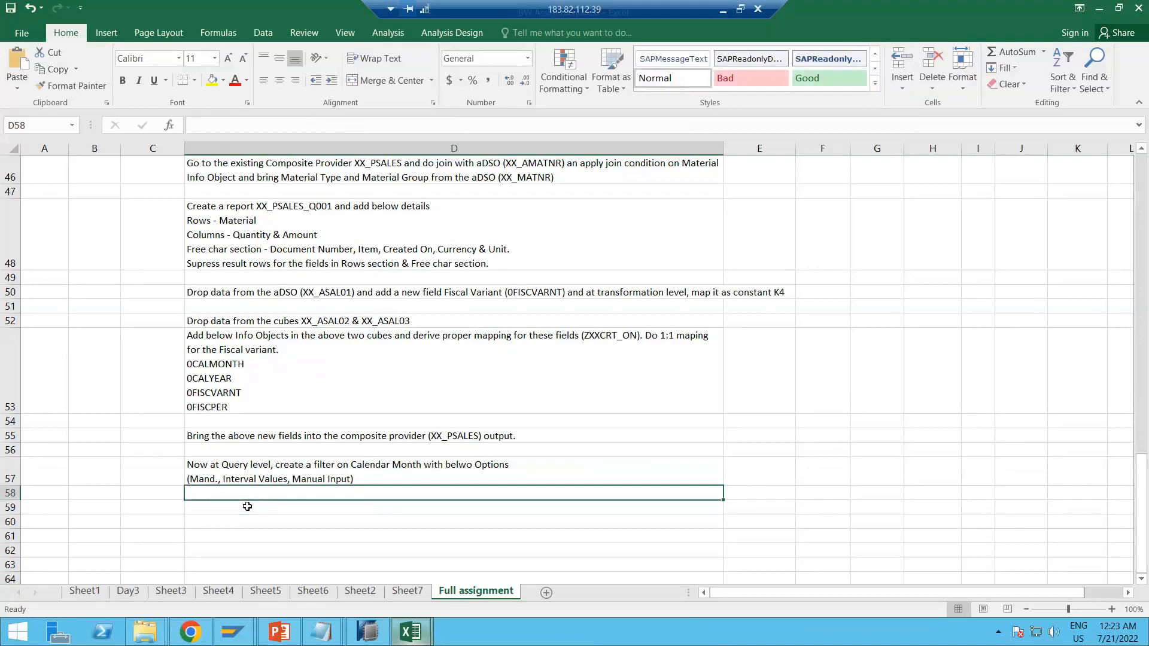
{"action": "type", "text": "Create a nother "}
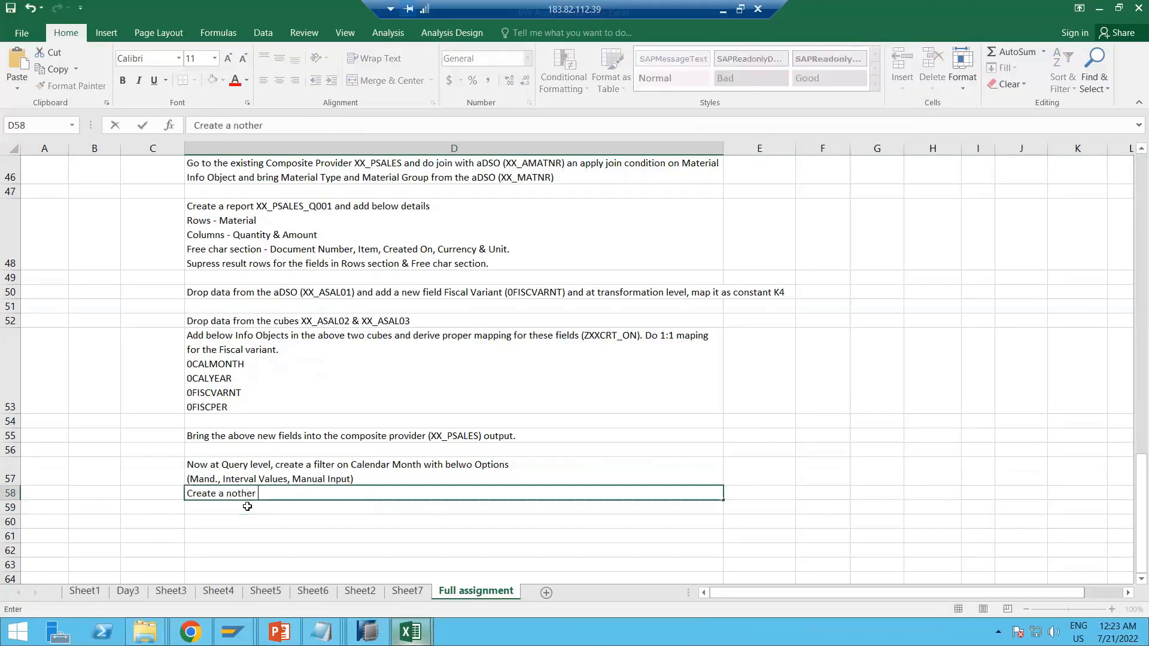
{"action": "type", "text": "filter on Material"}
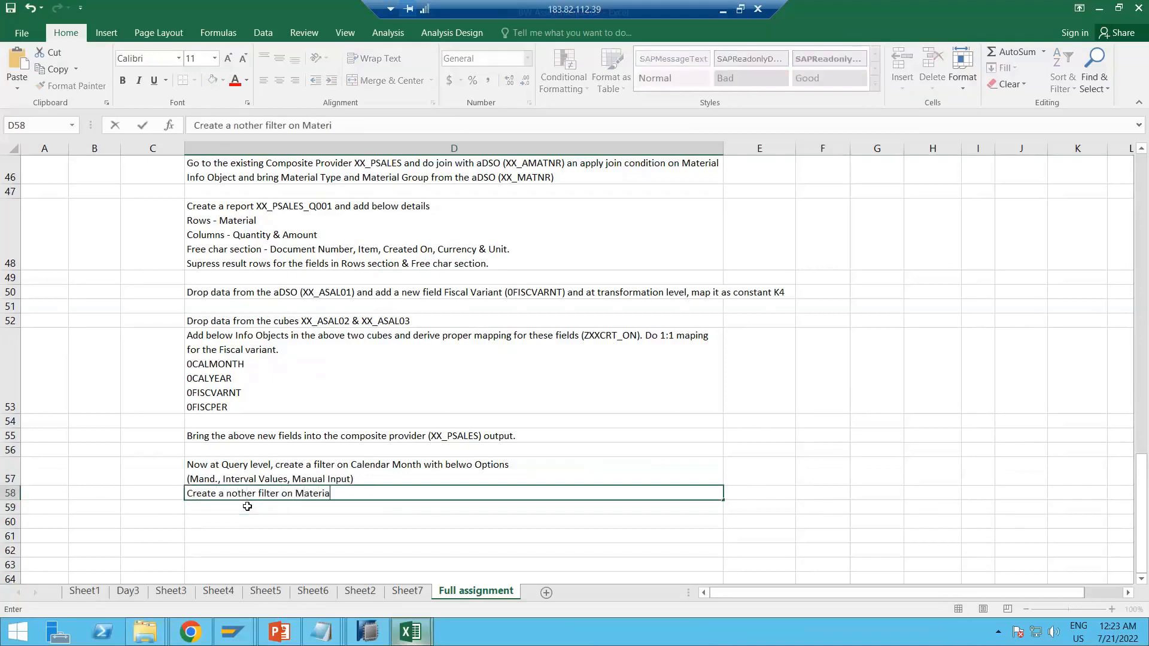
Insert "(0CALMONTH)" after "Calendar Month" in the D57 task
{"action": "left_click", "coordinate": [356, 453]}
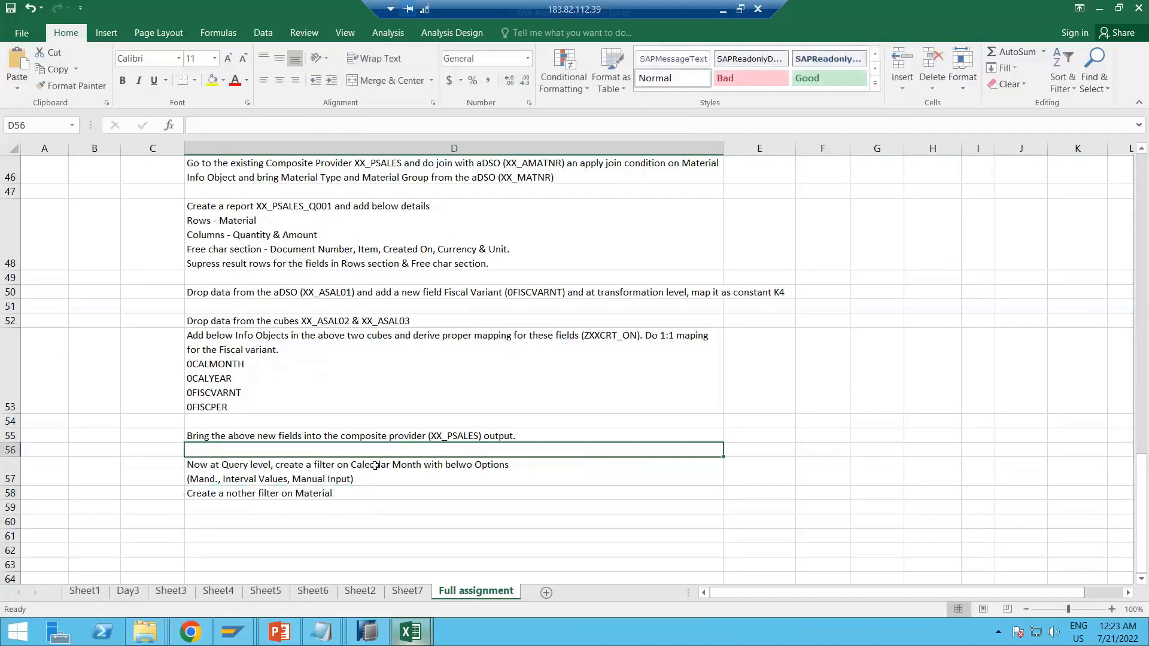
{"action": "left_click", "coordinate": [415, 465]}
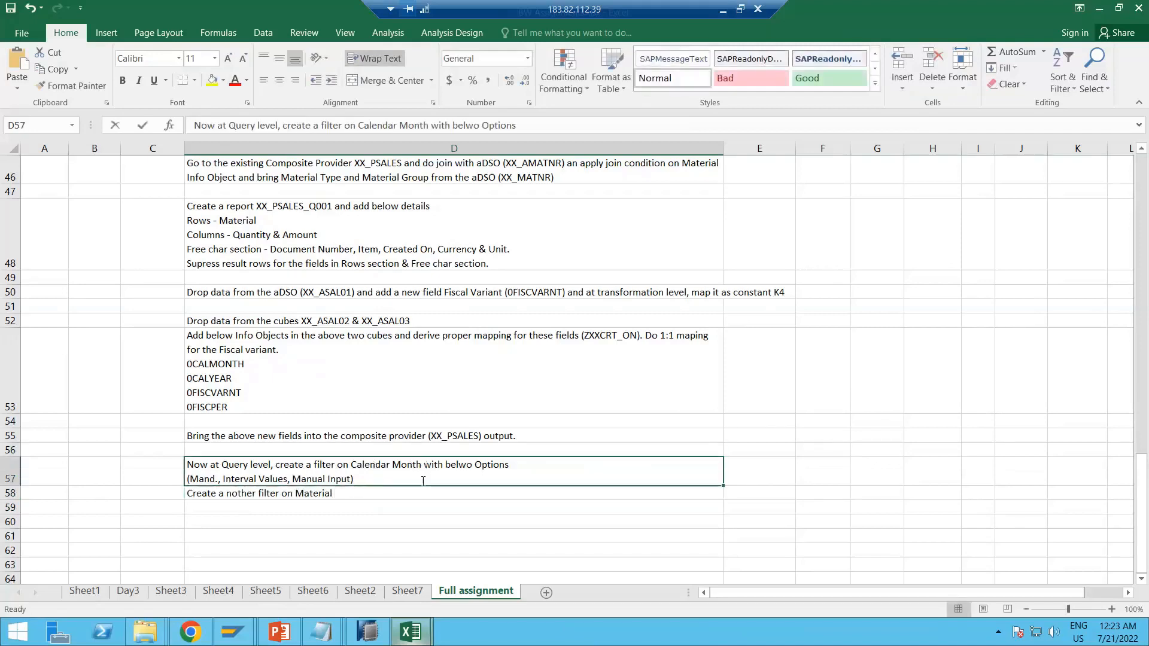
{"action": "double_click", "coordinate": [423, 467]}
{"action": "type", "text": "("}
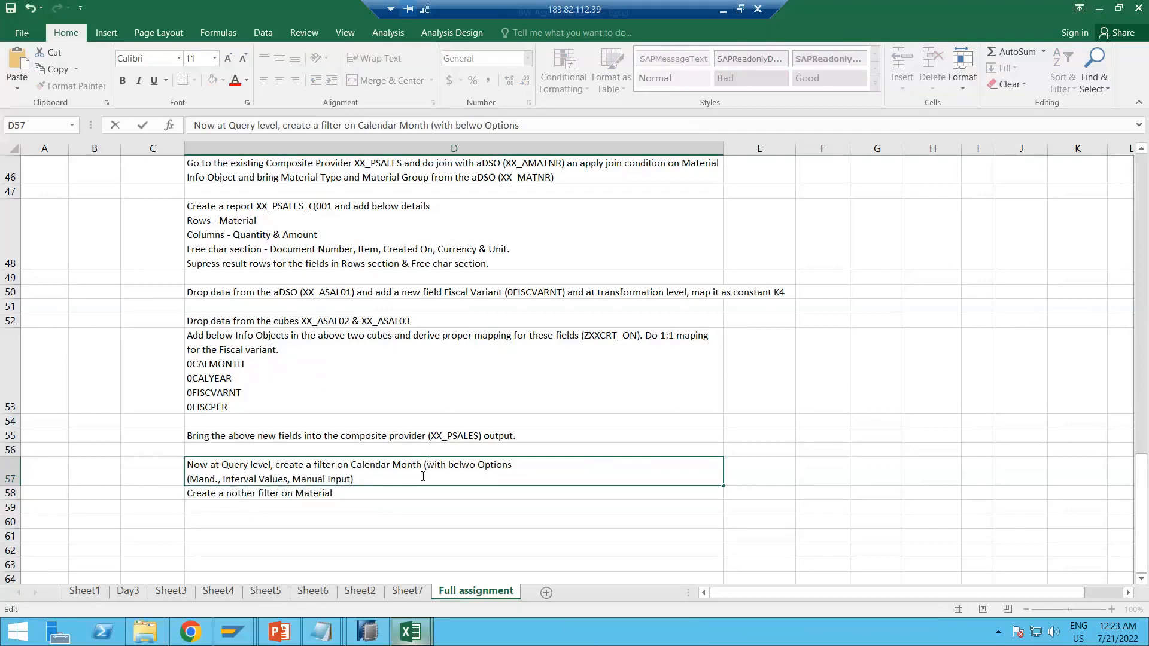
{"action": "type", "text": "0CALMONTH)"}
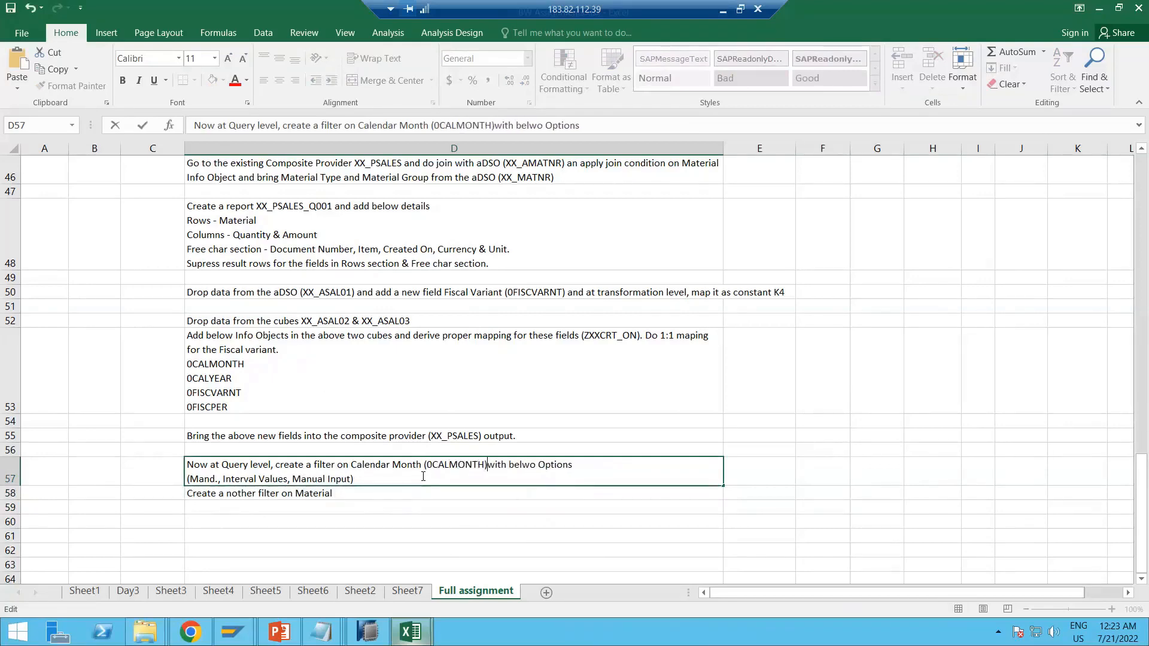
{"action": "left_click", "coordinate": [326, 493]}
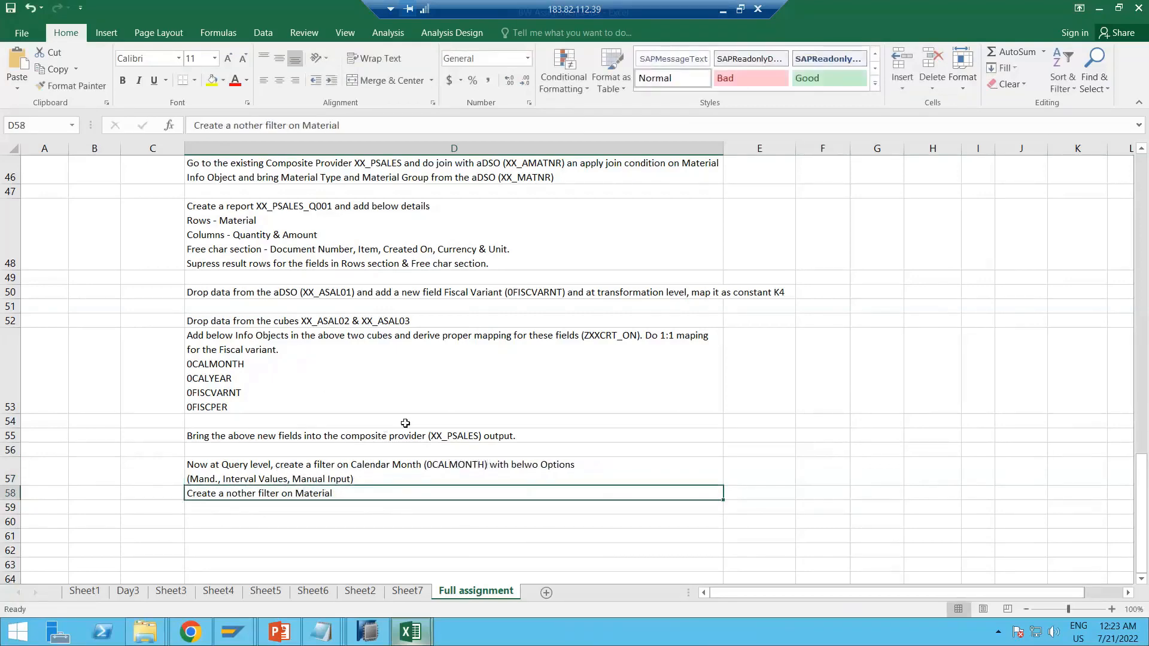
Copy the Info Object name ZXXMATNR from F27 and append it to the D58 task after "Material"
{"action": "scroll", "coordinate": [405, 423], "scroll_direction": "up", "scroll_amount": 7}
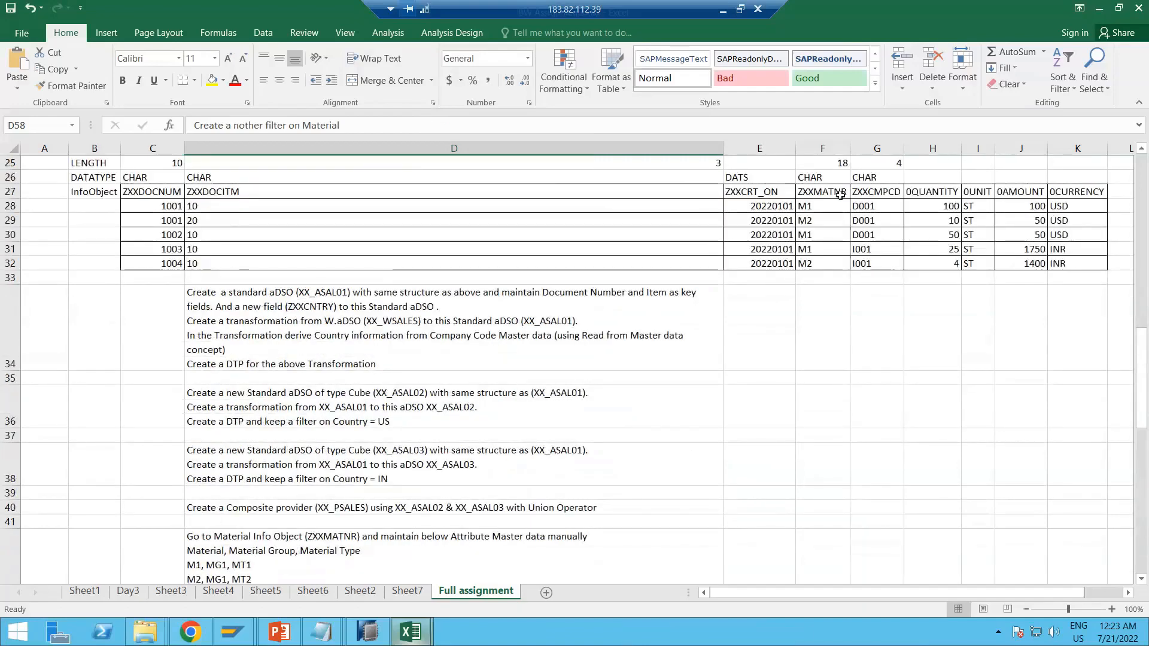
{"action": "double_click", "coordinate": [816, 193]}
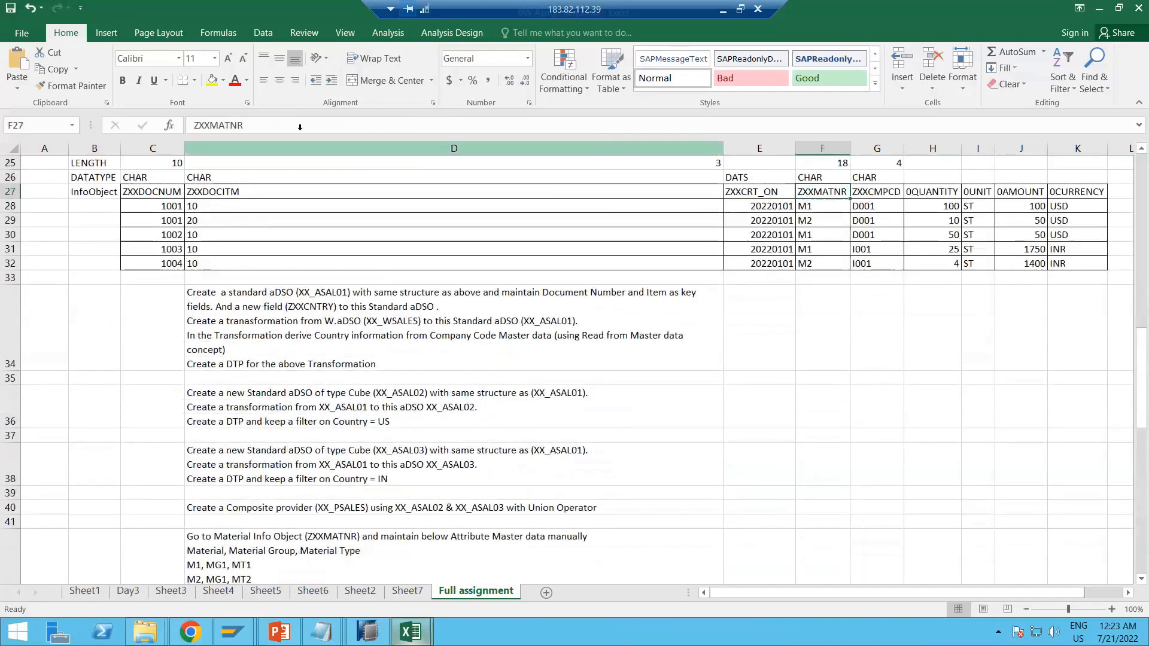
{"action": "left_click_drag", "start_coordinate": [245, 125], "coordinate": [151, 137]}
{"action": "key", "text": "ctrl+c"}
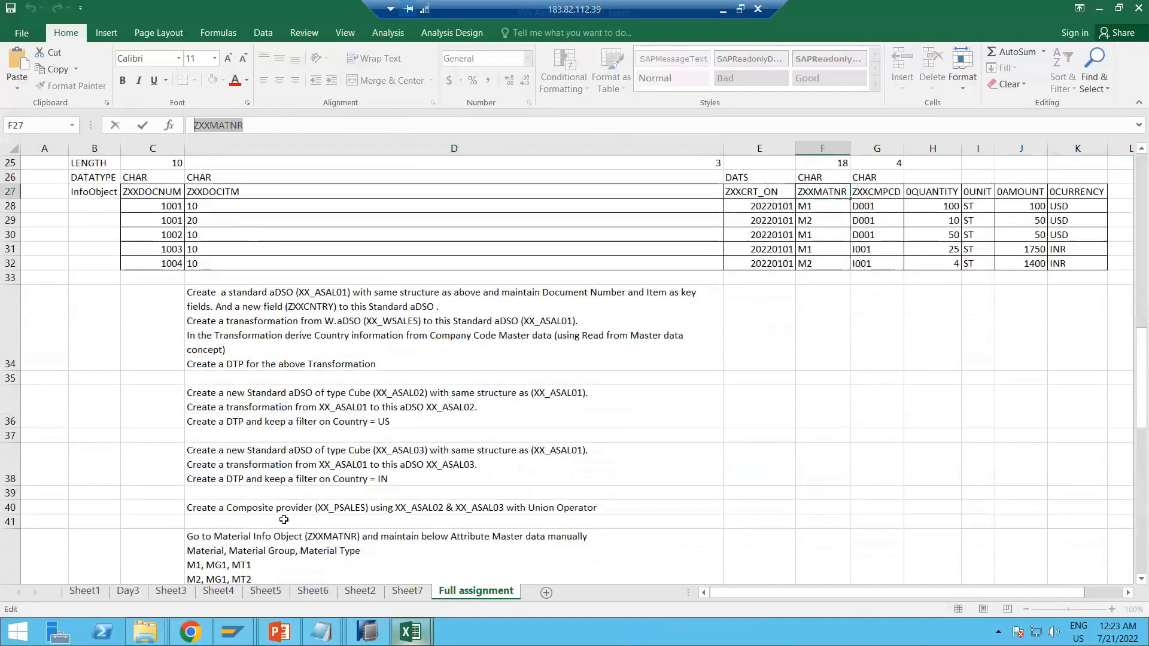
{"action": "left_click", "coordinate": [283, 520]}
{"action": "scroll", "coordinate": [263, 454], "scroll_direction": "down", "scroll_amount": 8}
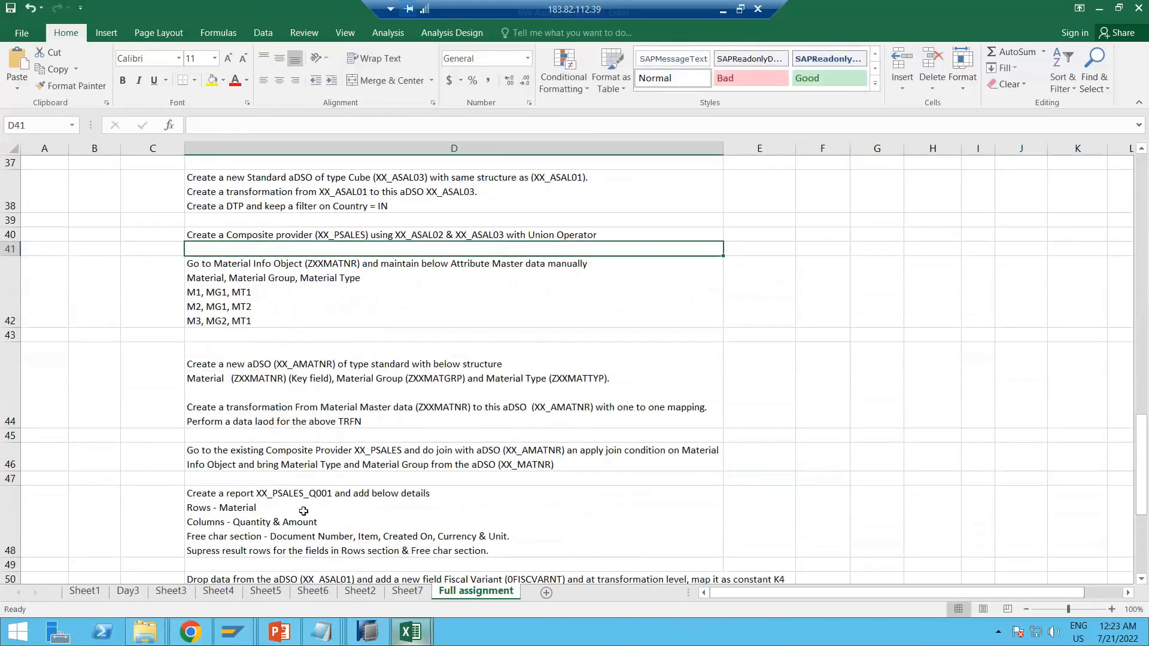
{"action": "double_click", "coordinate": [343, 377]}
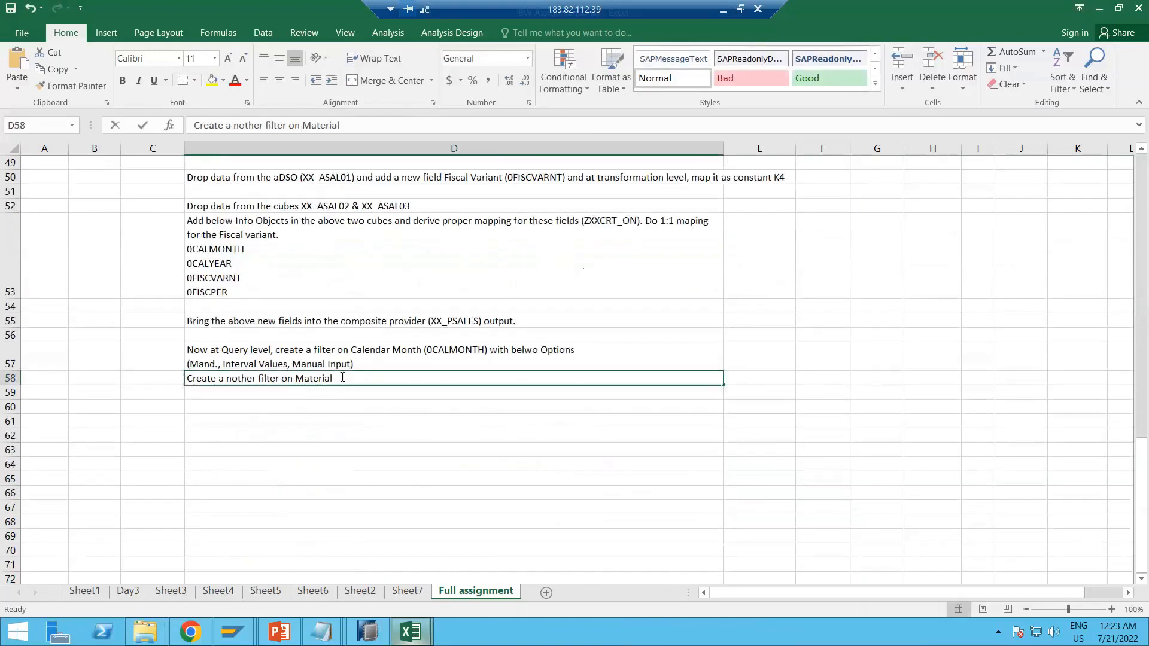
{"action": "key", "text": "ctrl+v"}
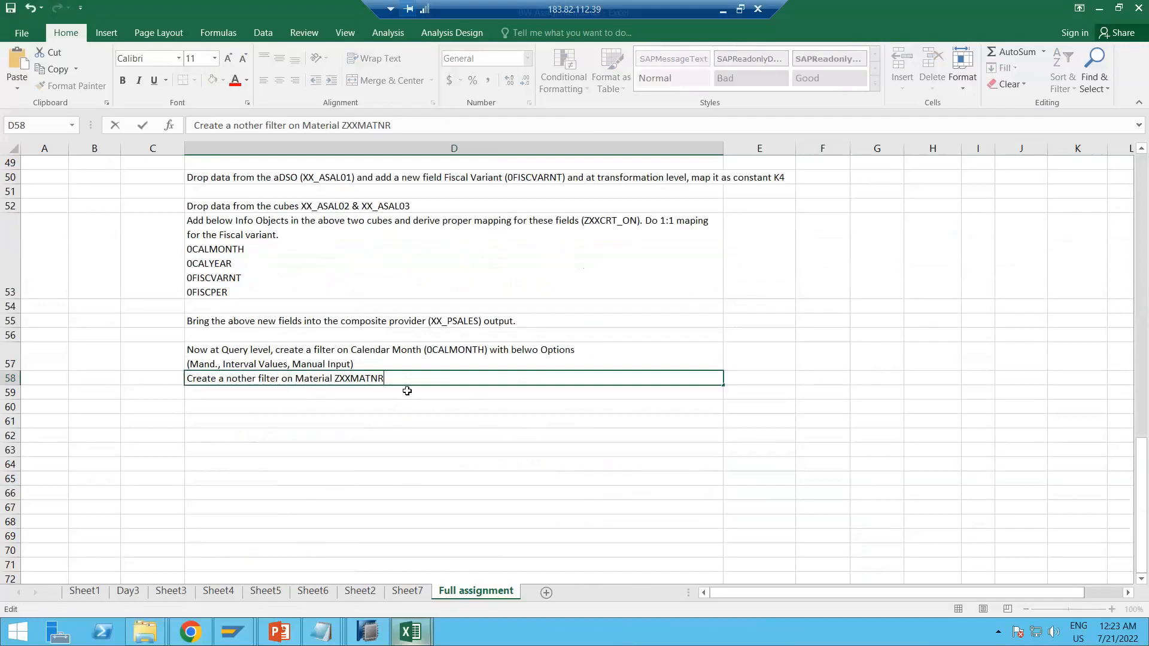
{"action": "type", "text": ", create a new variable"}
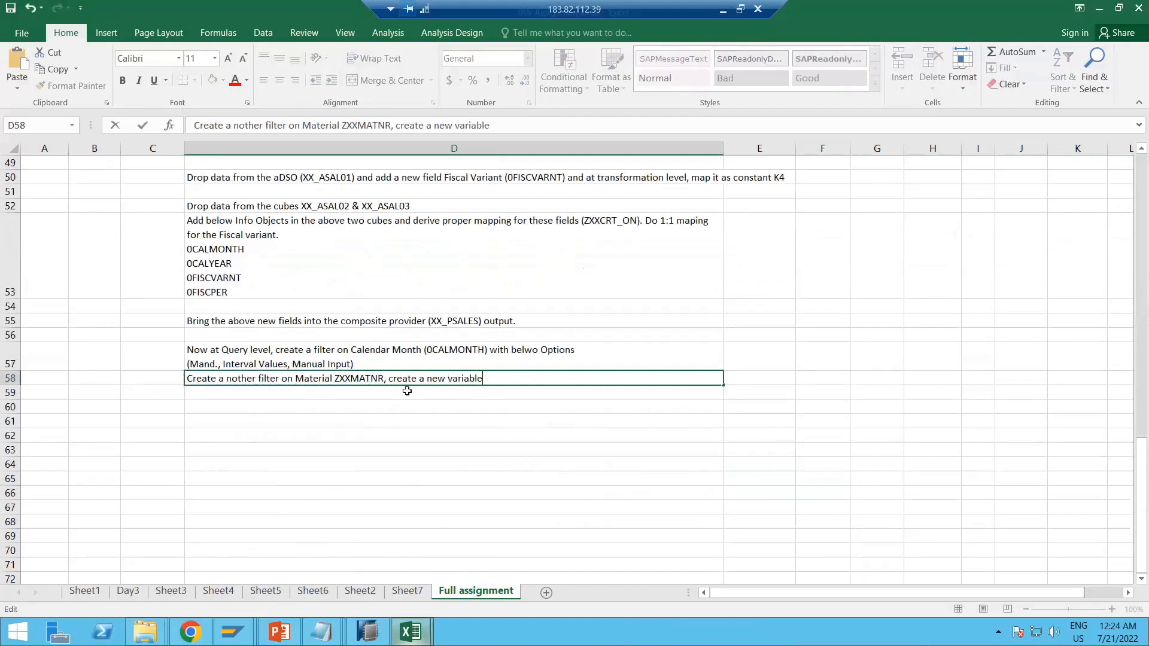
{"action": "key", "text": "BackSpace"}
{"action": "key", "text": "BackSpace"}
{"action": "key", "text": "BackSpace"}
{"action": "key", "text": "BackSpace"}
{"action": "key", "text": "BackSpace"}
{"action": "key", "text": "BackSpace"}
{"action": "key", "text": "BackSpace"}
{"action": "key", "text": "BackSpace"}
{"action": "key", "text": "BackSpace"}
{"action": "key", "text": "BackSpace"}
{"action": "key", "text": "BackSpace"}
{"action": "key", "text": "BackSpace"}
{"action": "key", "text": "BackSpace"}
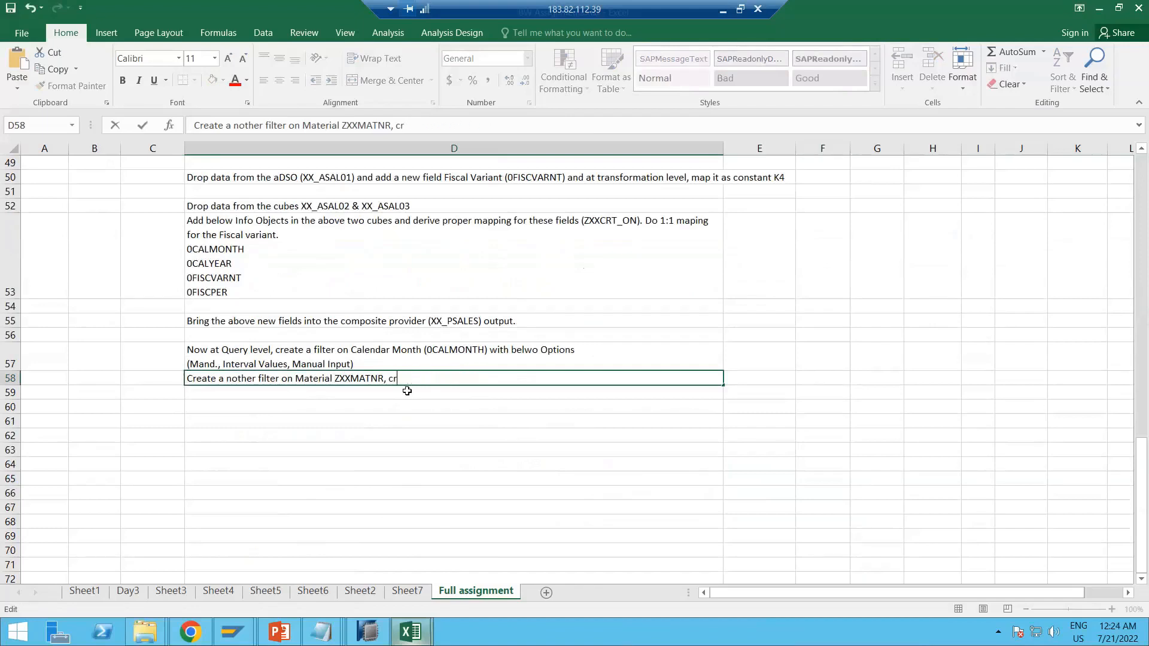
Complete the D58 task with ", with constant filter on M1 & M3"
{"action": "type", "text": "wio"}
{"action": "key", "text": "BackSpace"}
{"action": "key", "text": "BackSpace"}
{"action": "type", "text": "by"}
{"action": "key", "text": "BackSpace"}
{"action": "type", "text": "with constant filter"}
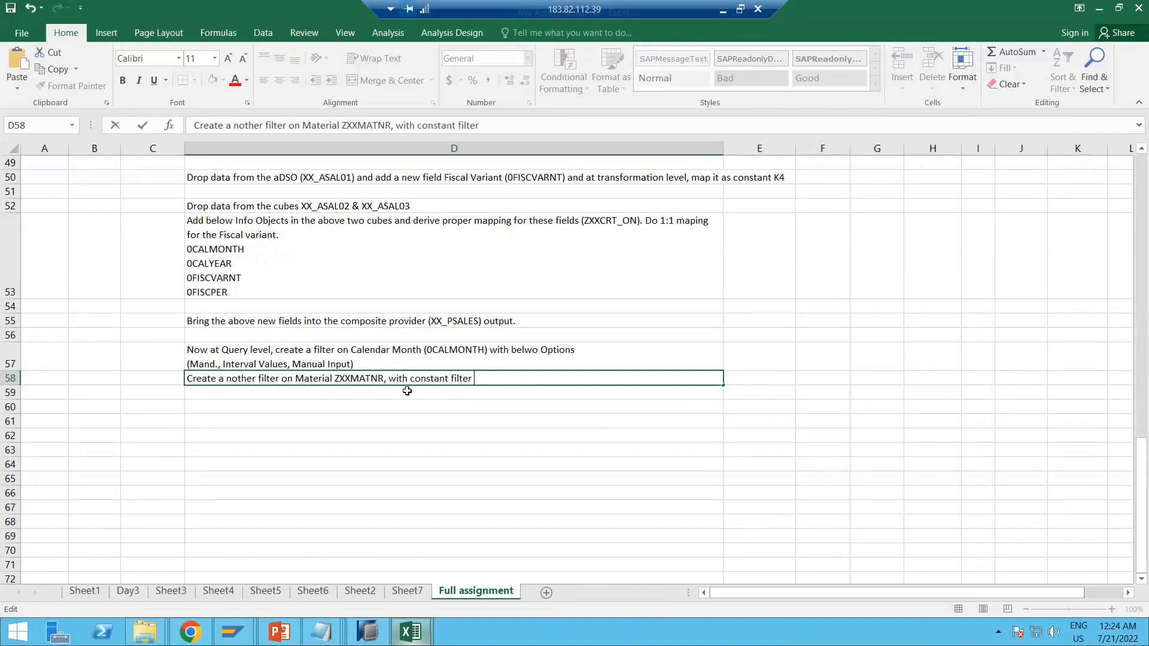
{"action": "type", "text": " on M1 & M3"}
{"action": "key", "text": "Return"}
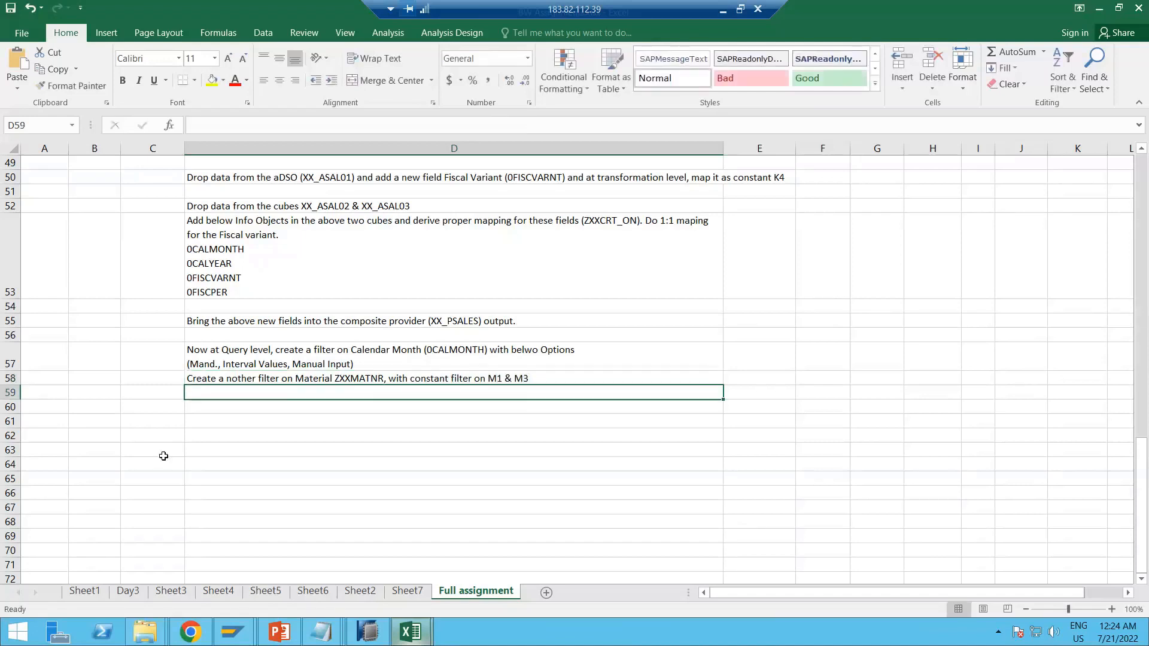
Check the material values in the sales data table and shorten the ending of the D58 task to "with constant filter on M1"
{"action": "left_click", "coordinate": [348, 359]}
{"action": "left_click", "coordinate": [445, 382]}
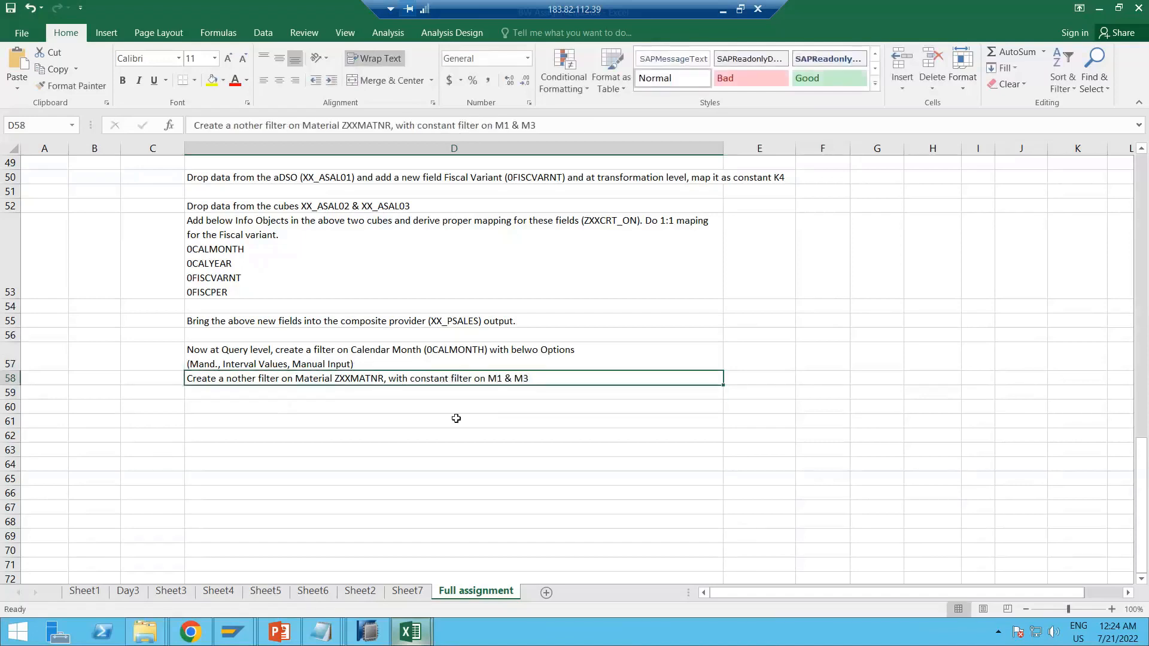
{"action": "scroll", "coordinate": [510, 420], "scroll_direction": "up", "scroll_amount": 3}
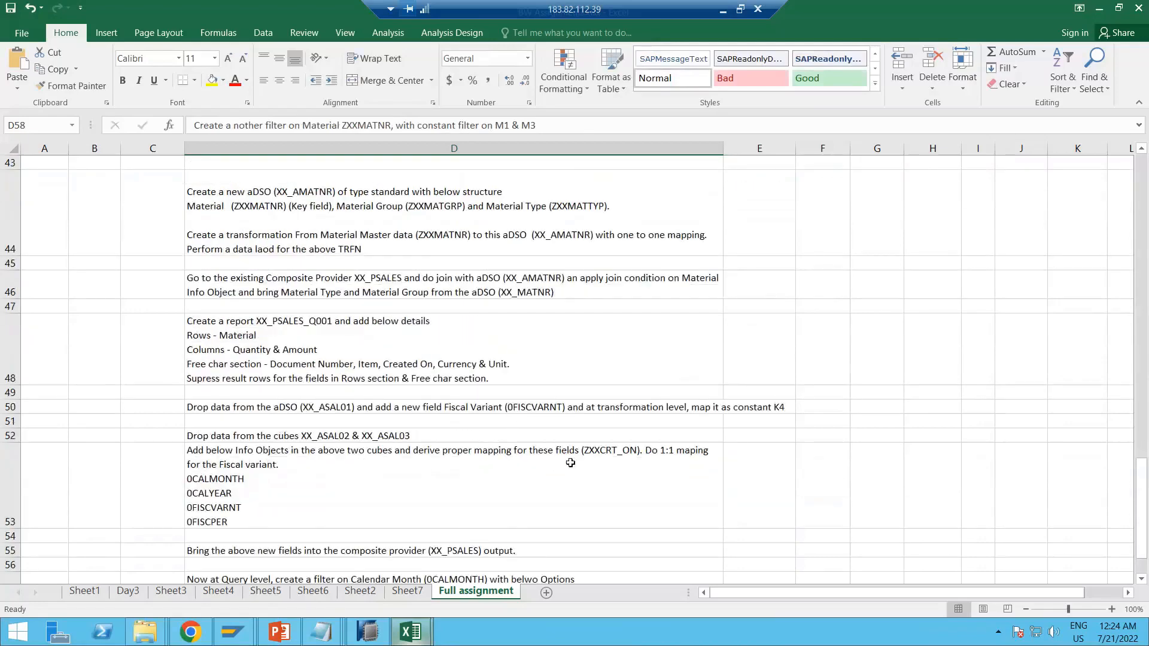
{"action": "scroll", "coordinate": [678, 306], "scroll_direction": "up", "scroll_amount": 7}
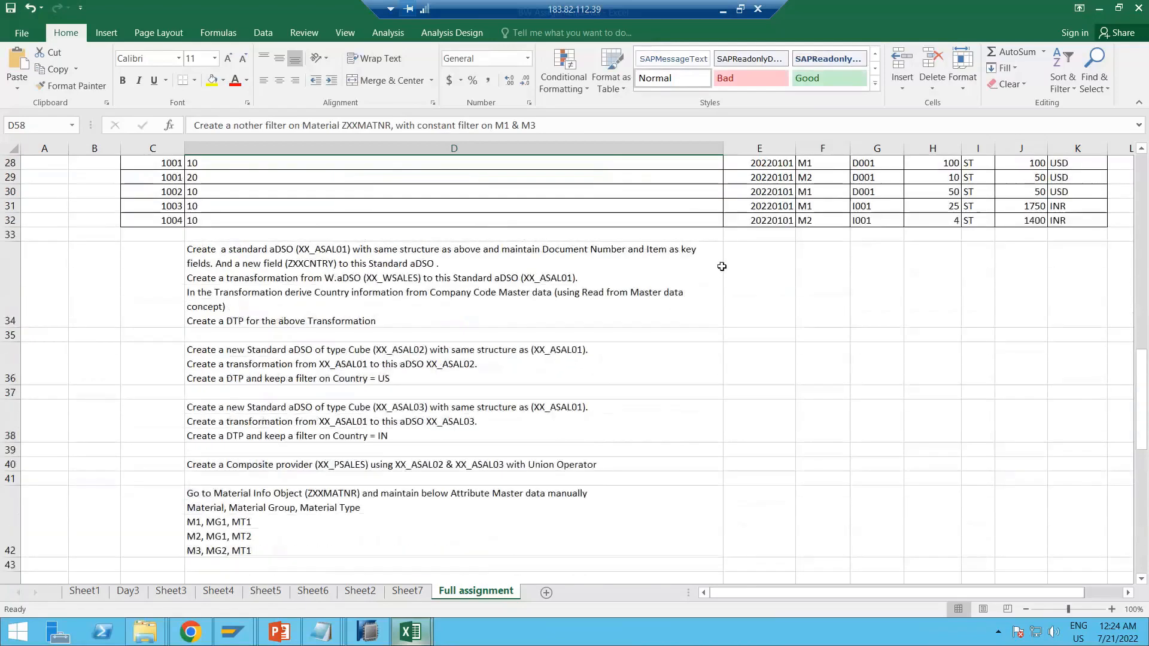
{"action": "left_click", "coordinate": [828, 364]}
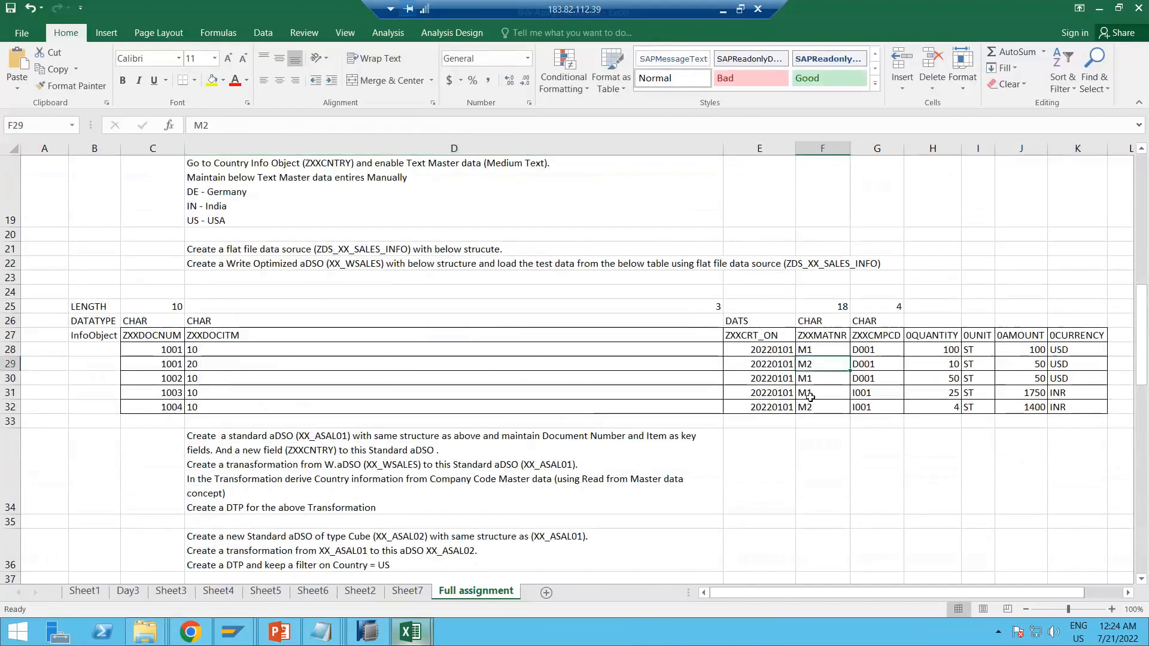
{"action": "scroll", "coordinate": [515, 568], "scroll_direction": "down", "scroll_amount": 4}
{"action": "scroll", "coordinate": [515, 568], "scroll_direction": "down", "scroll_amount": 8}
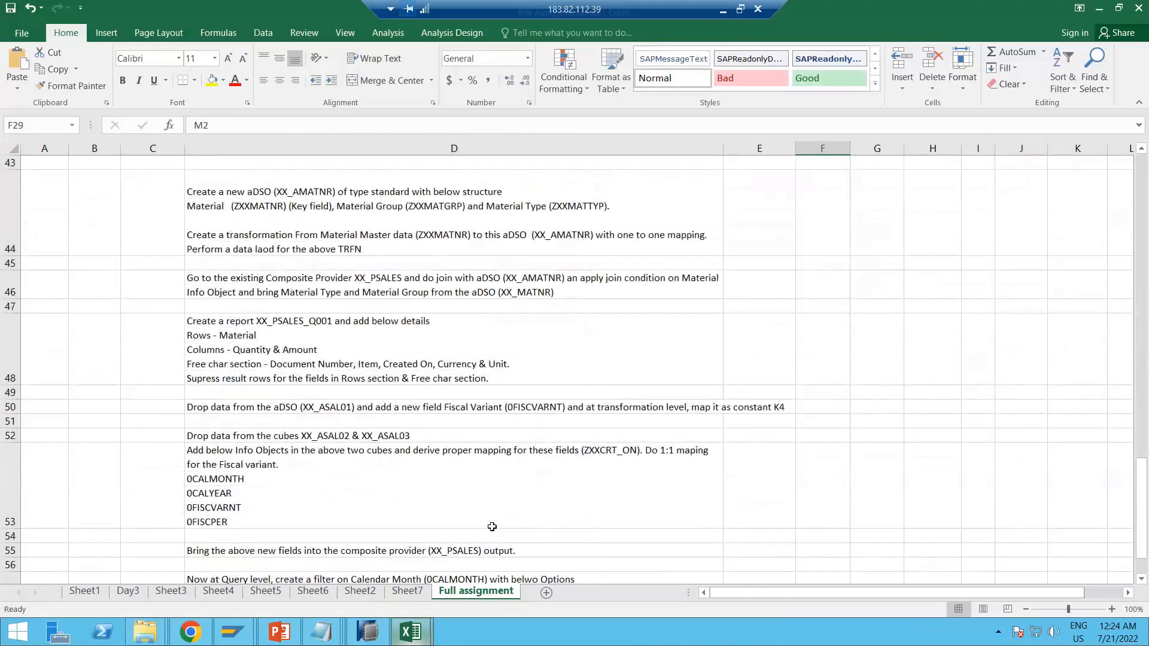
{"action": "scroll", "coordinate": [470, 290], "scroll_direction": "up", "scroll_amount": 2}
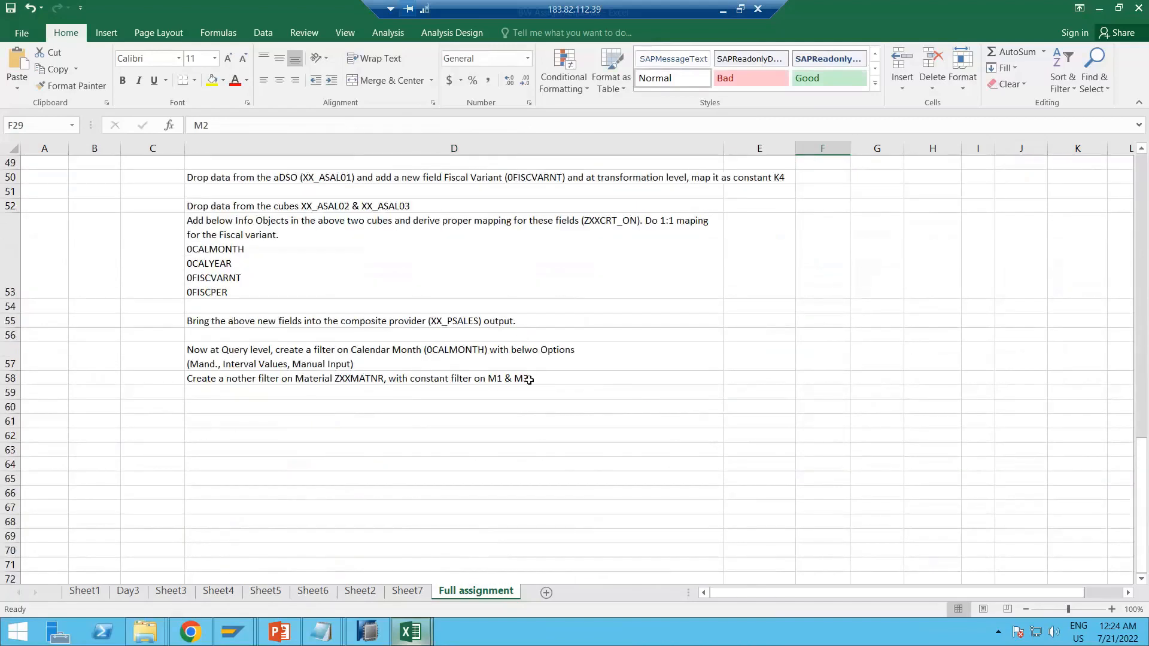
{"action": "double_click", "coordinate": [540, 378]}
{"action": "key", "text": "BackSpace"}
{"action": "key", "text": "BackSpace"}
{"action": "key", "text": "BackSpace"}
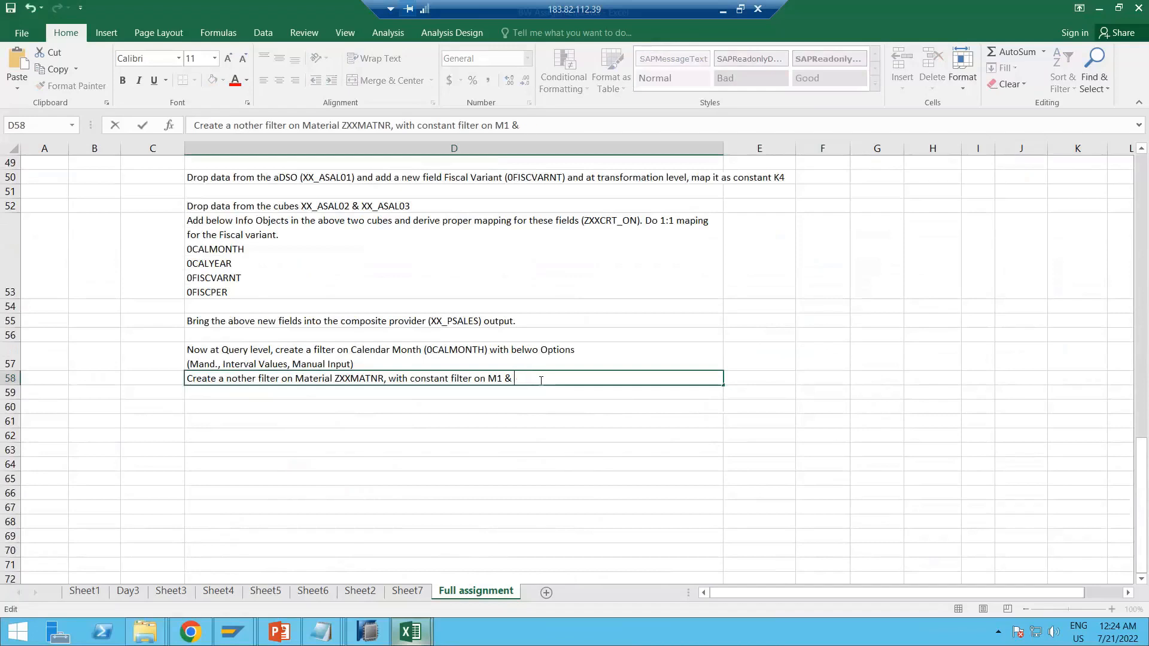
{"action": "key", "text": "Return"}
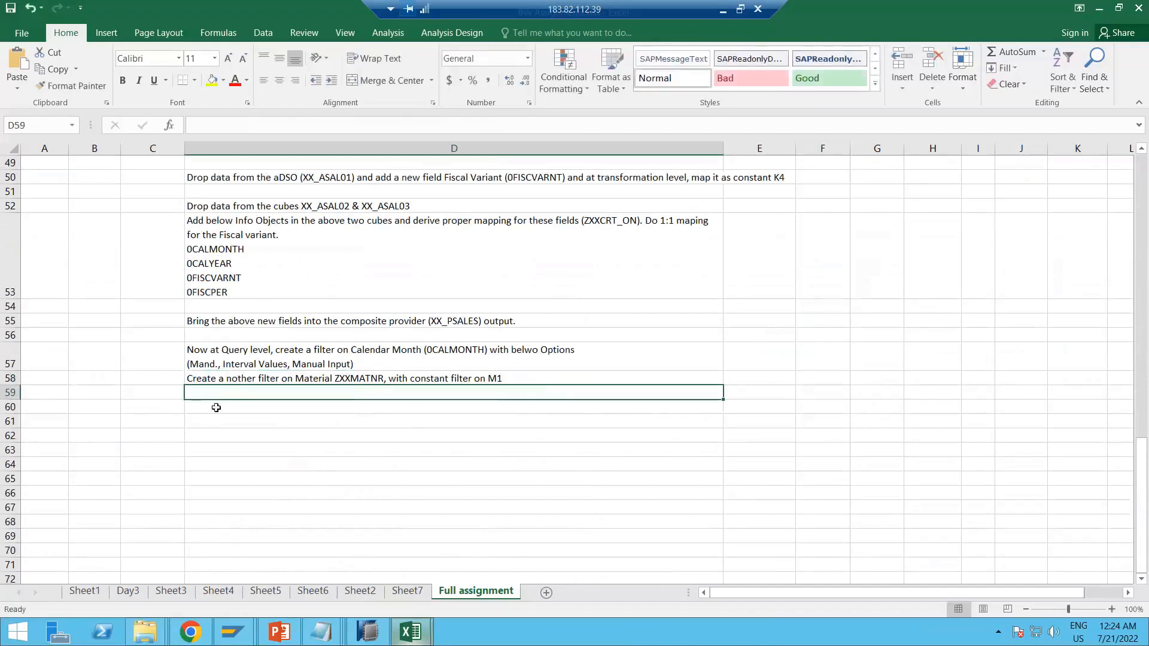
Select the block of newly written tasks from D50 to D58
{"action": "left_click", "coordinate": [235, 403]}
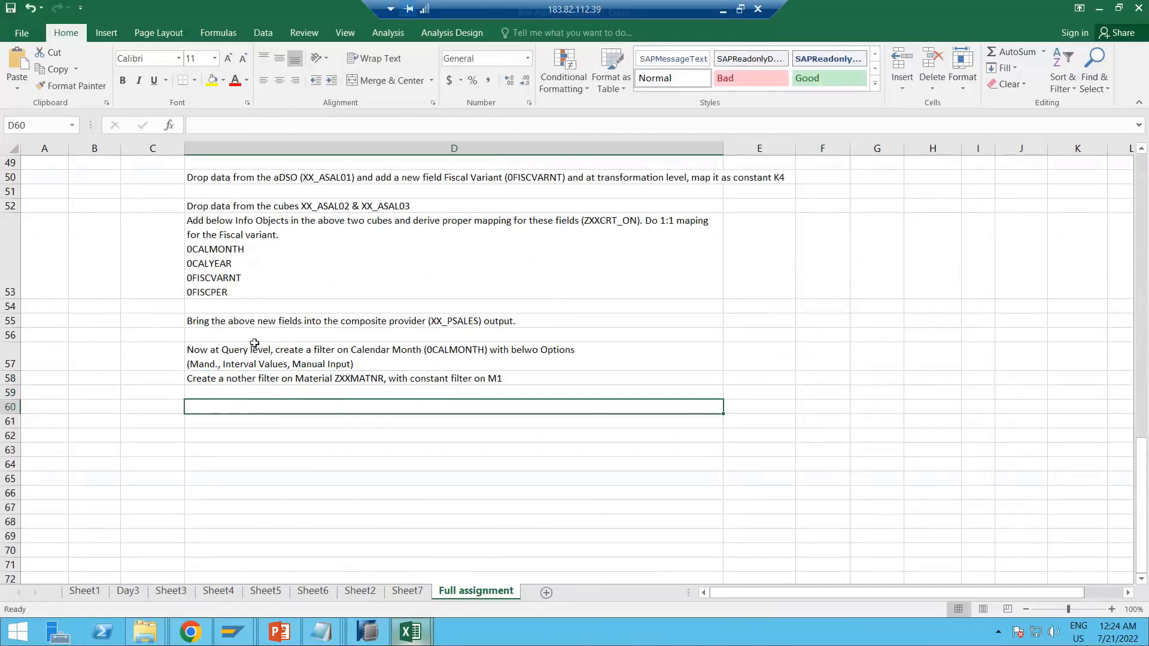
{"action": "scroll", "coordinate": [228, 330], "scroll_direction": "up", "scroll_amount": 1}
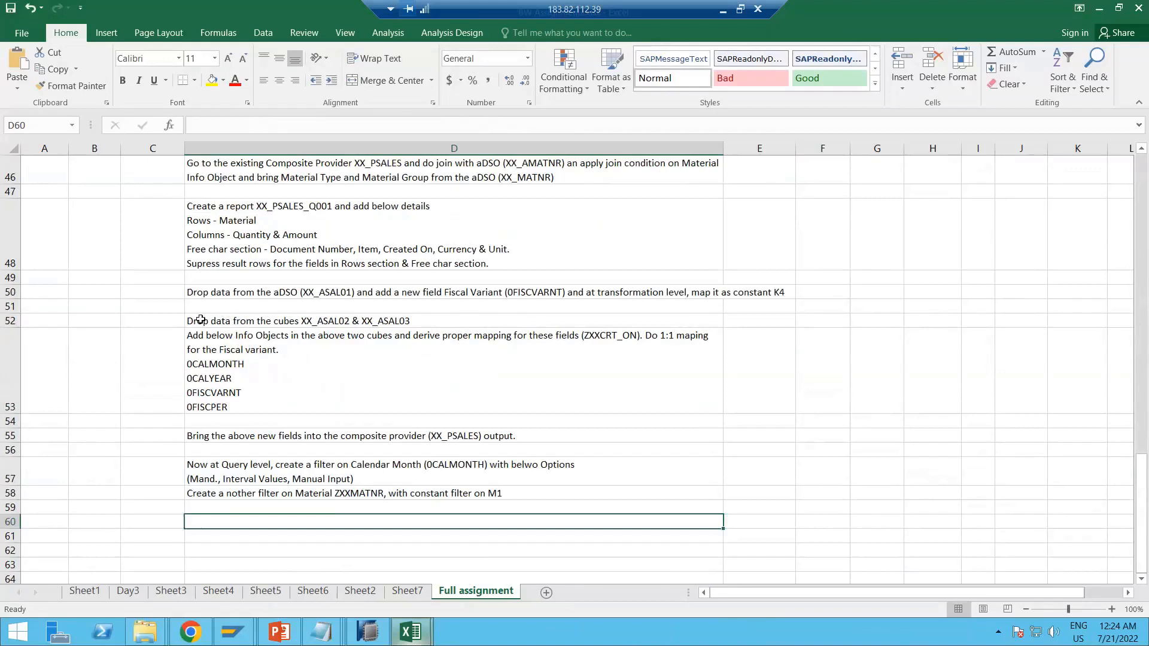
{"action": "left_click", "coordinate": [160, 292]}
{"action": "left_click_drag", "start_coordinate": [202, 295], "coordinate": [249, 492]}
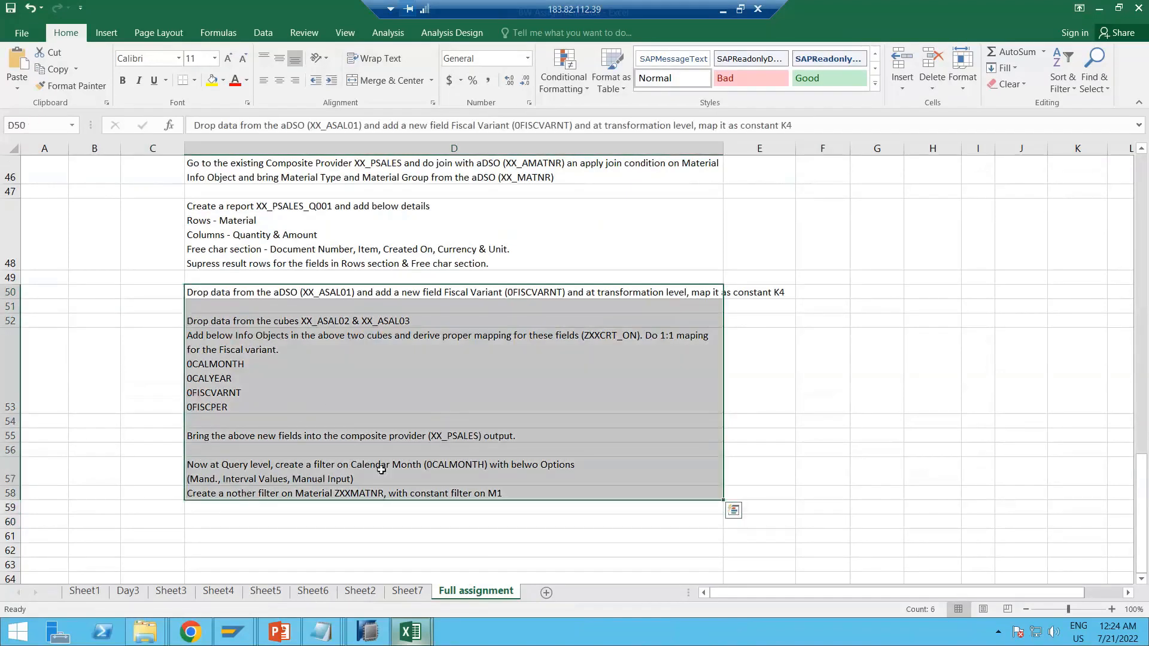